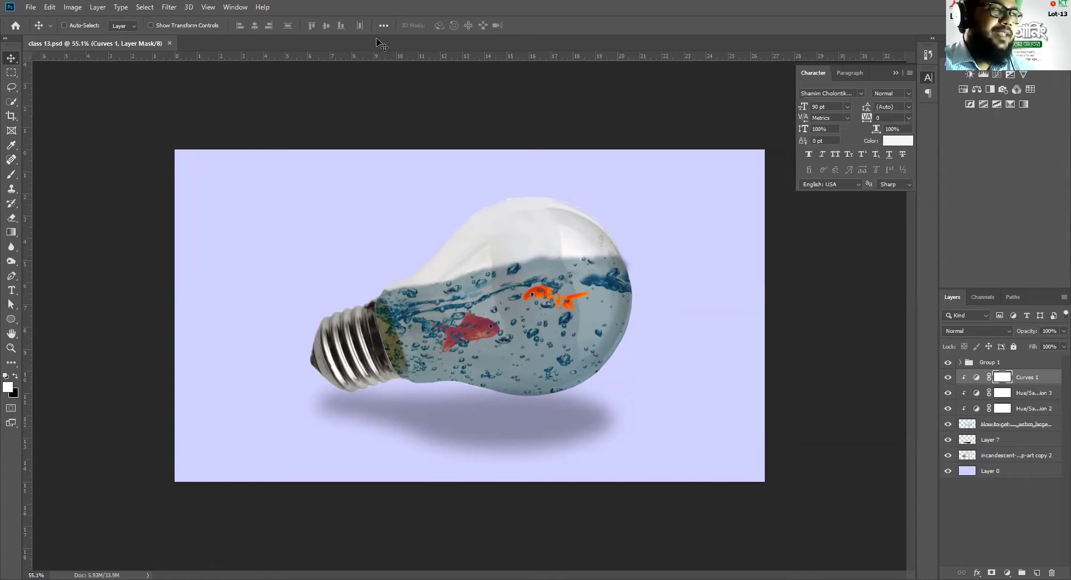
# - Create a new 700 × 300 pixel RGB document at 300 pixels/inch with a white background
pyautogui.hotkey('alt', 'f')
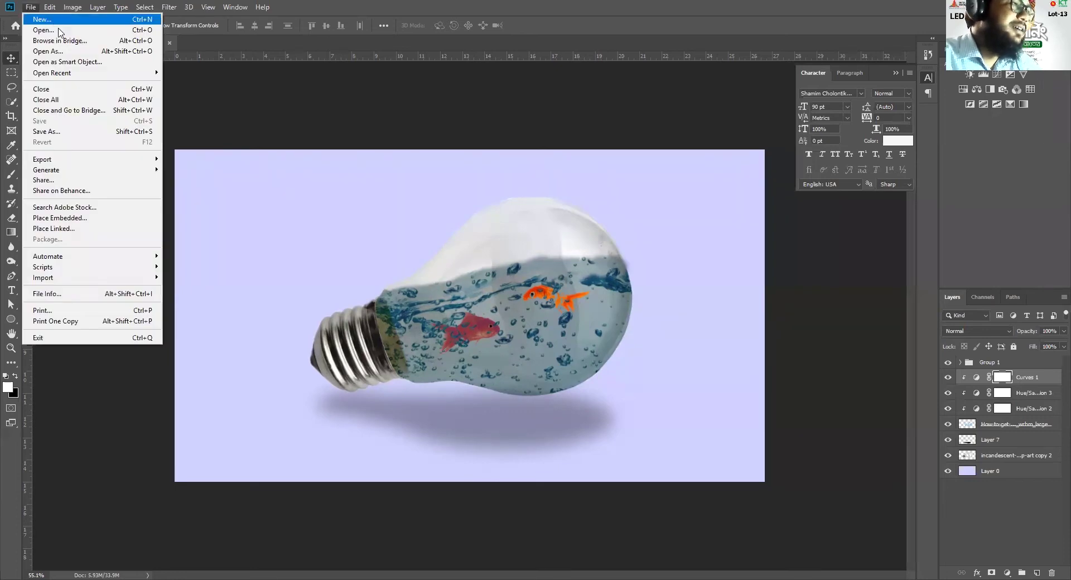
pyautogui.press('Escape')
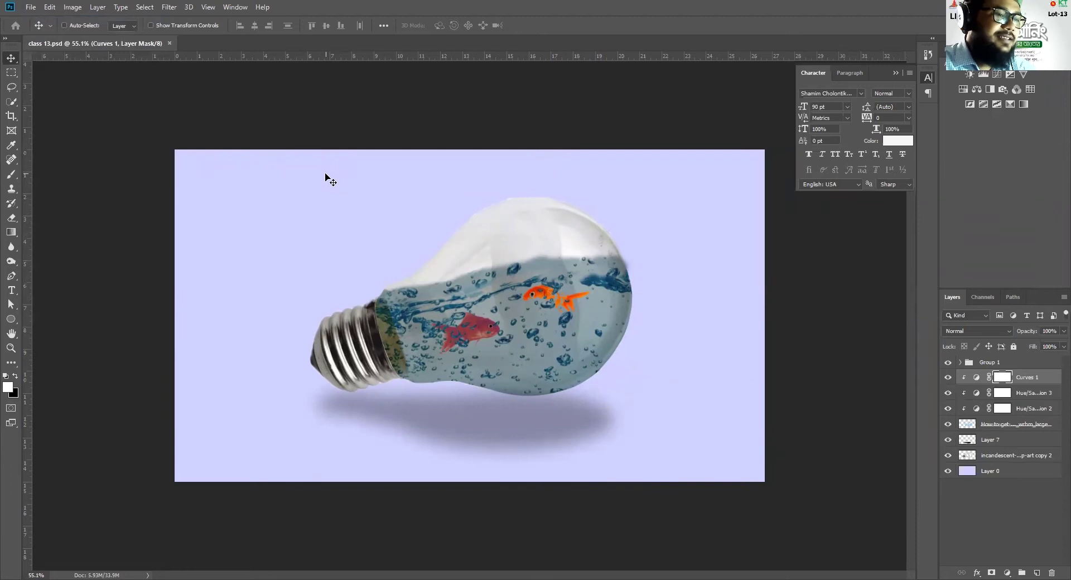
pyautogui.hotkey('ctrl', 'n')
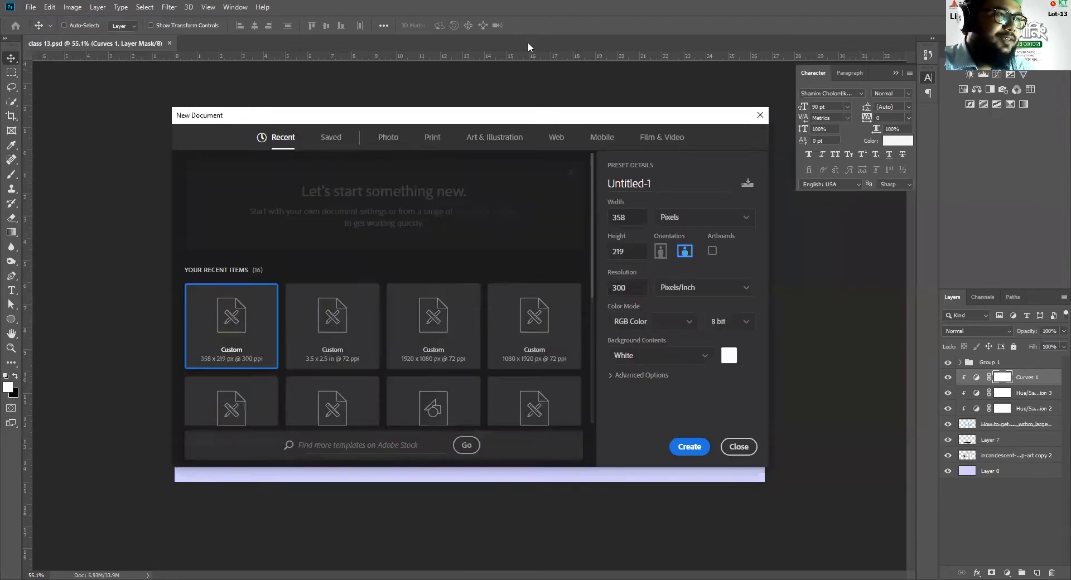
pyautogui.click(619, 217)
pyautogui.write('700')
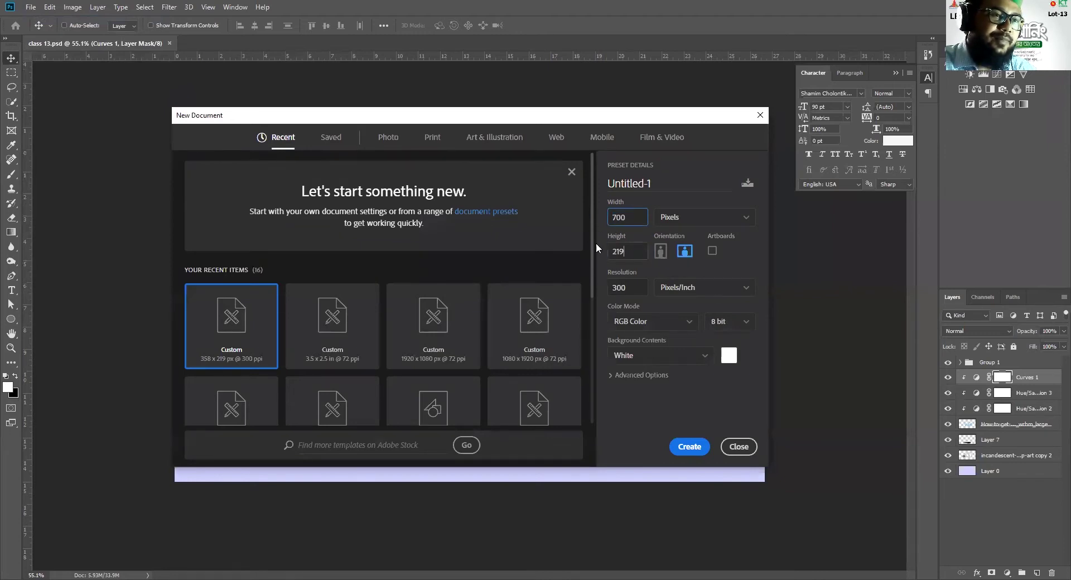
pyautogui.press('Tab')
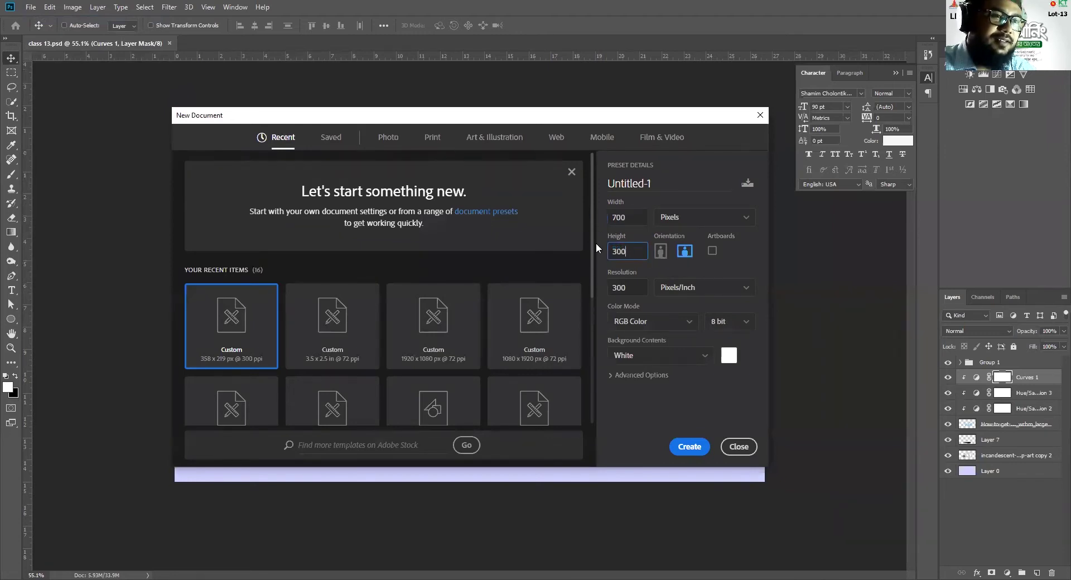
pyautogui.scroll(-4, 597, 414)
pyautogui.click(612, 416)
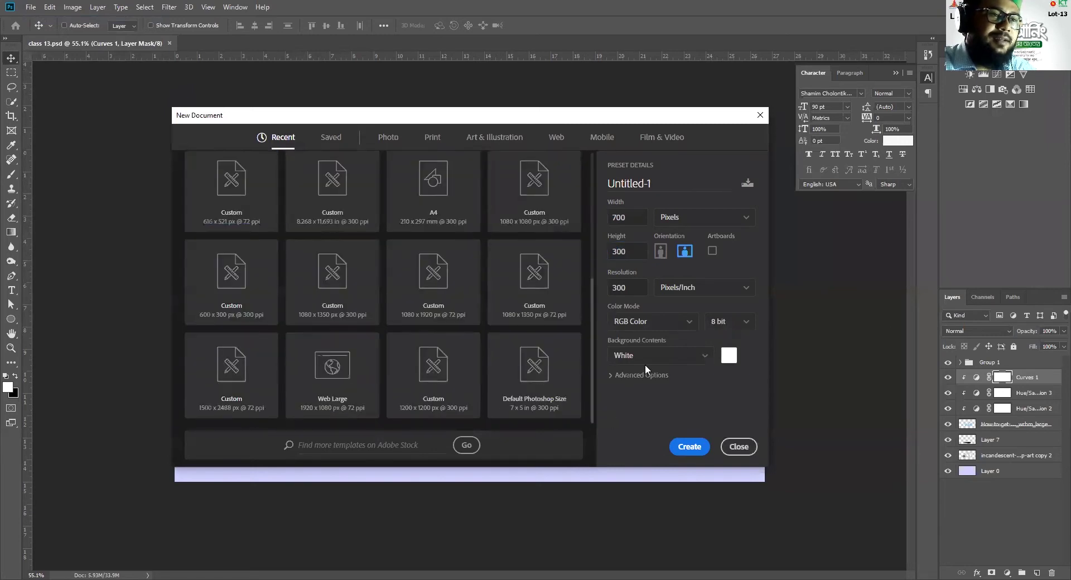
pyautogui.click(697, 449)
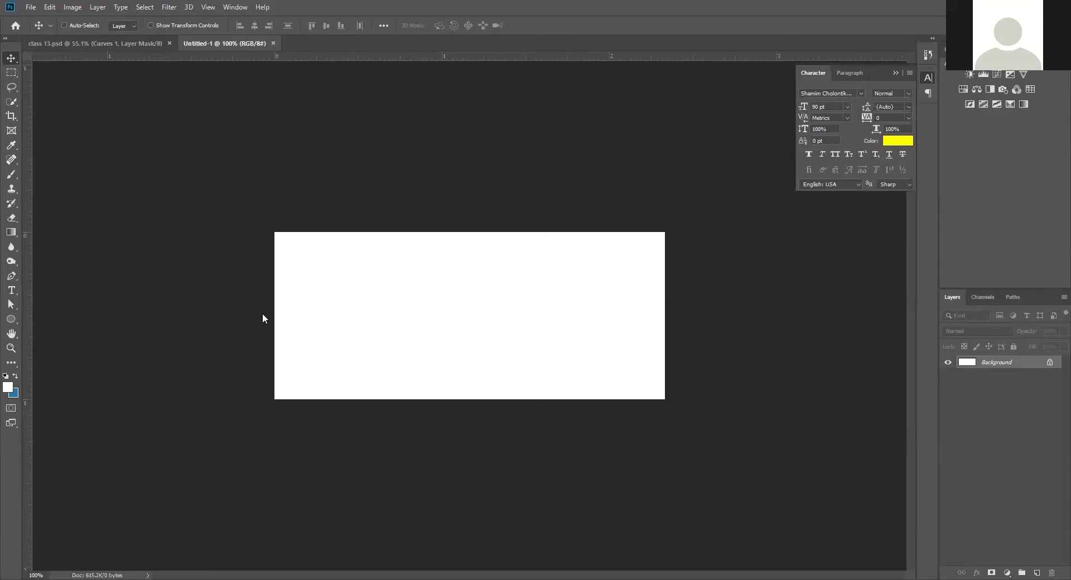
# - Place the maxresdefault (4) banner image in class 13.psd and transfer it into the new 700 × 300 document
pyautogui.click(124, 43)
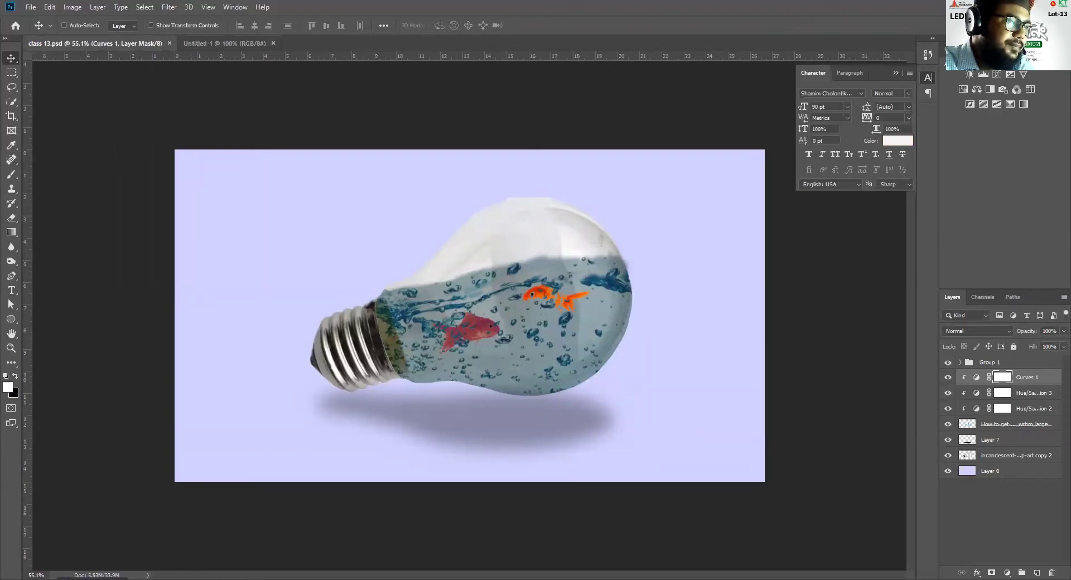
pyautogui.moveTo(375, 388); pyautogui.dragTo(377, 390)
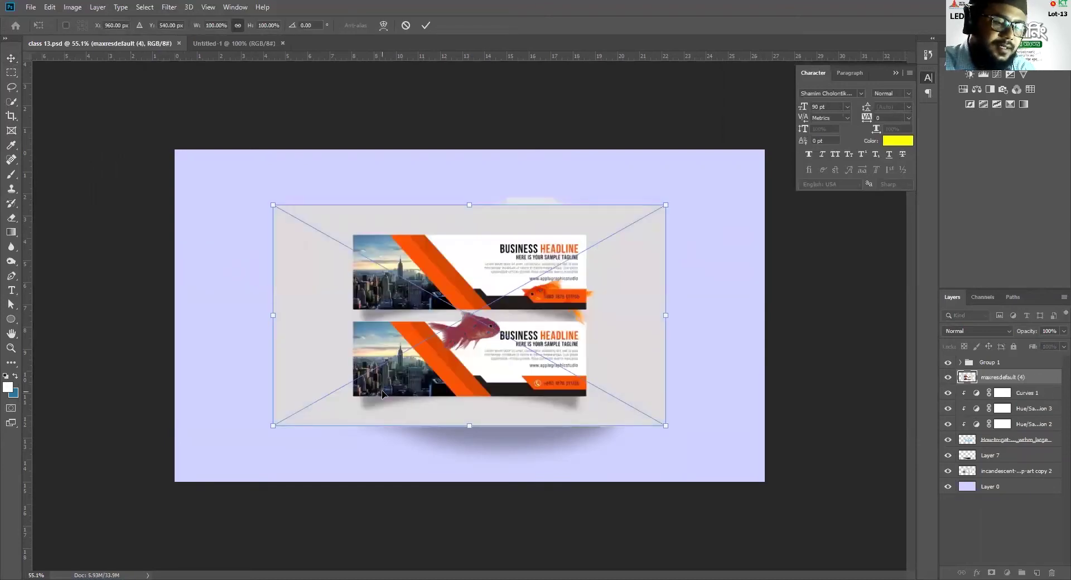
pyautogui.press('Return')
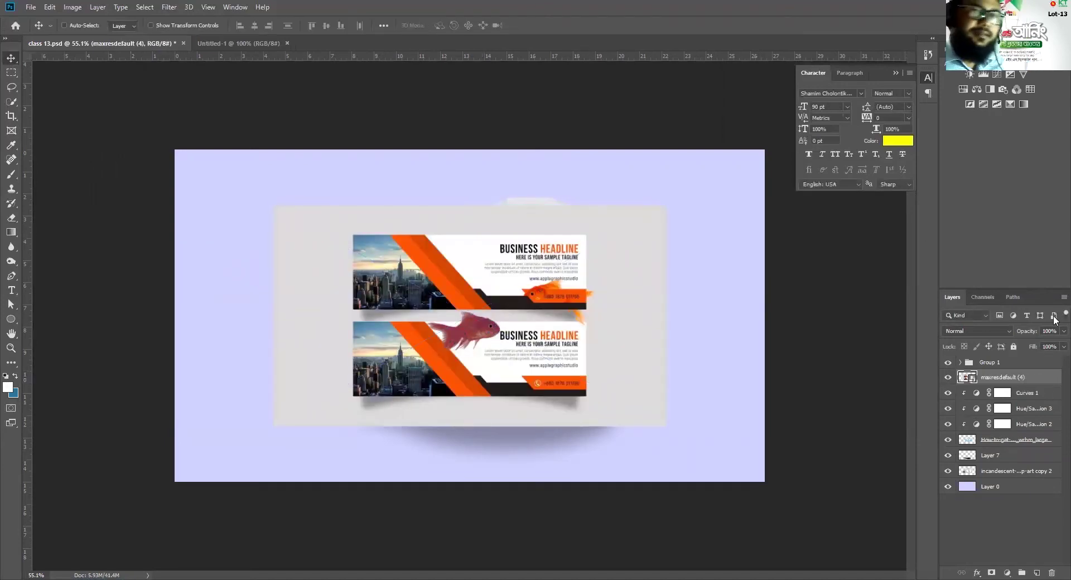
pyautogui.moveTo(999, 376); pyautogui.dragTo(994, 354)
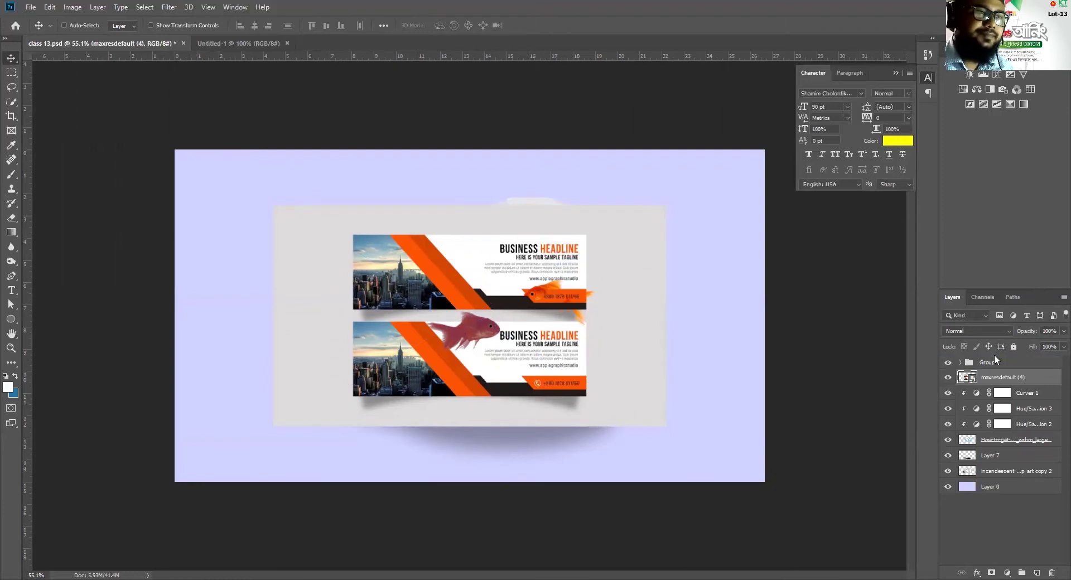
pyautogui.moveTo(410, 254)
pyautogui.mouseDown()
pyautogui.moveTo(241, 29)
pyautogui.moveTo(240, 43)
pyautogui.moveTo(399, 260)
pyautogui.mouseUp()
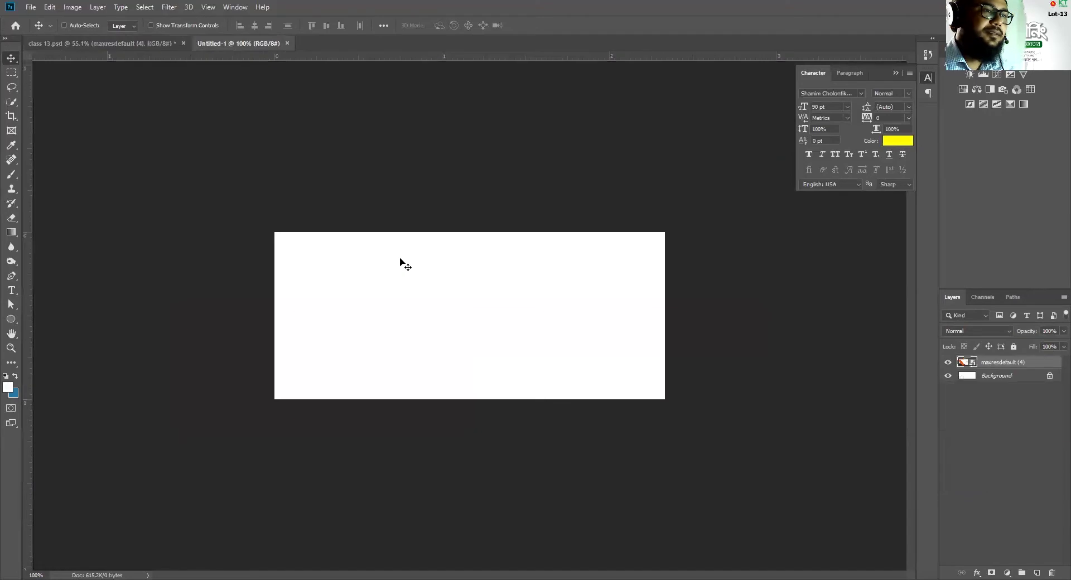
# - Scale the maxresdefault (4) image down to about 10% and position it near the centre of the canvas
pyautogui.hotkey('ctrl', 't')
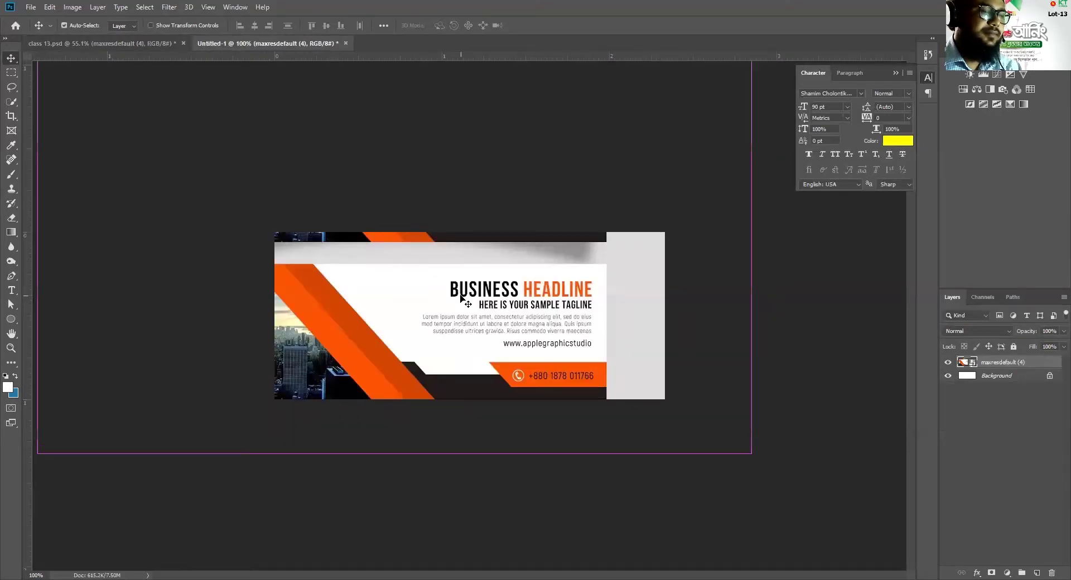
pyautogui.moveTo(460, 298); pyautogui.dragTo(469, 372)
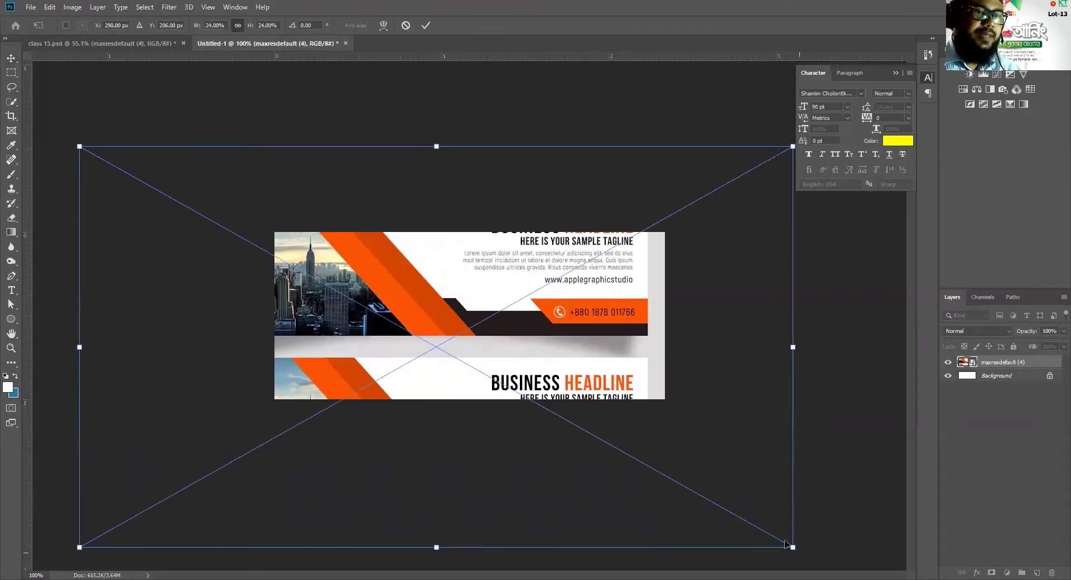
pyautogui.moveTo(793, 548); pyautogui.dragTo(466, 268)
pyautogui.moveTo(206, 242); pyautogui.dragTo(410, 319)
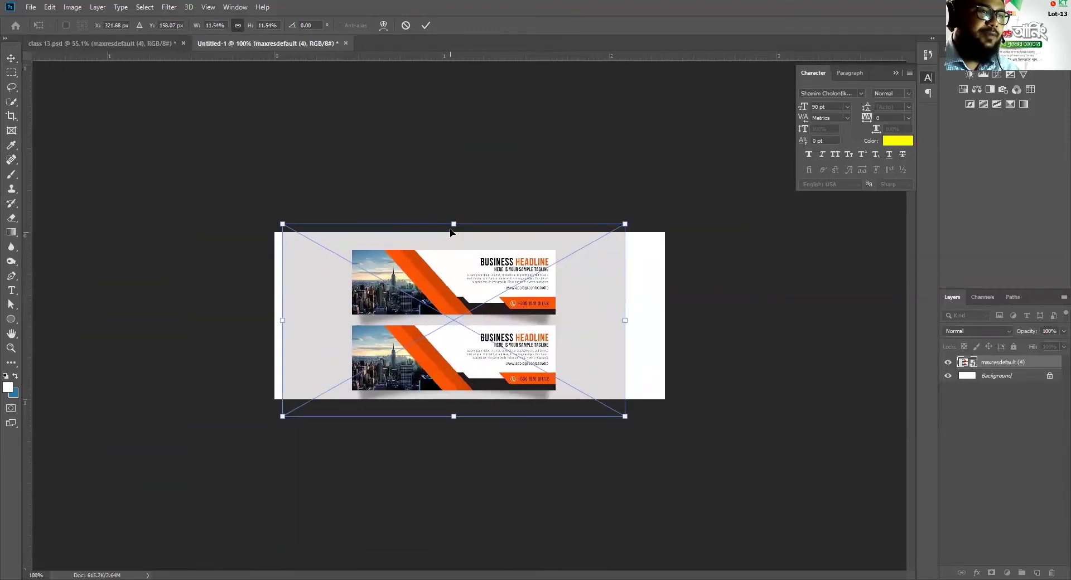
pyautogui.moveTo(453, 223); pyautogui.dragTo(454, 247)
pyautogui.moveTo(457, 291); pyautogui.dragTo(460, 282)
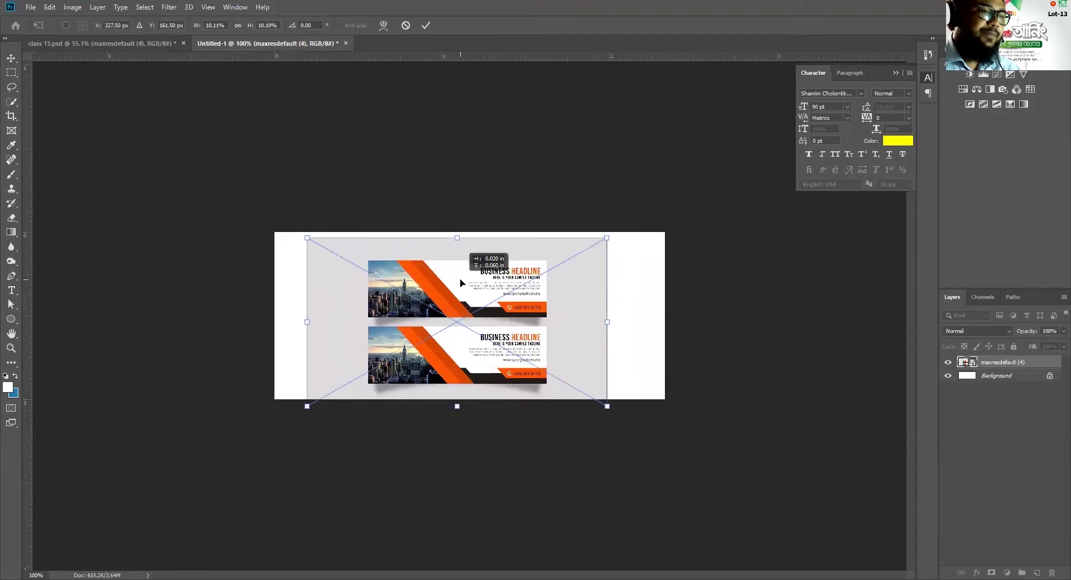
pyautogui.press('Return')
pyautogui.scroll(5, 453, 297)
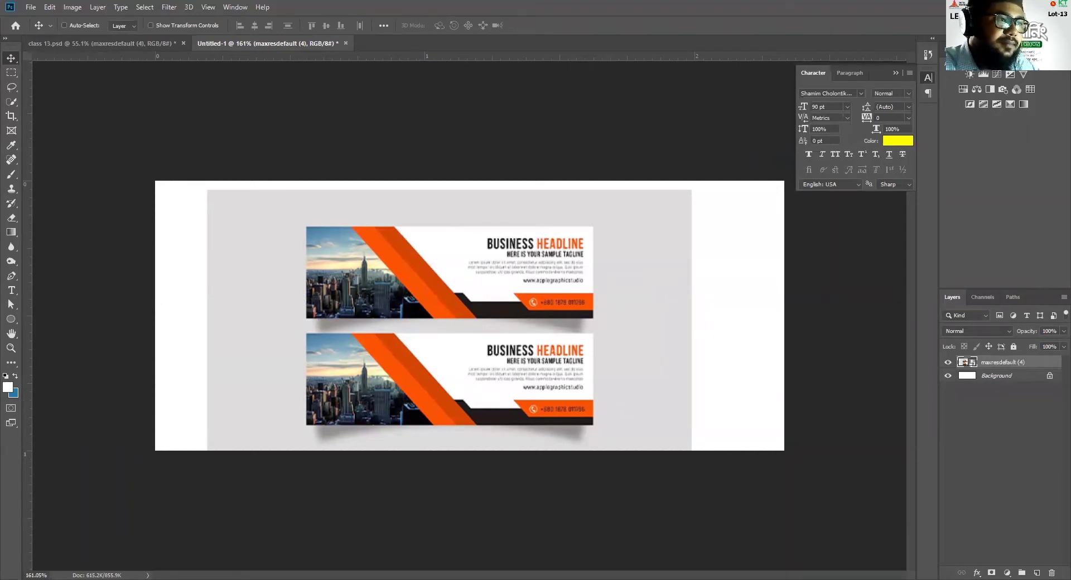
# - Place the Banner Design web header, Microsoft-Partner and unnamed (2) images as reference layers in the document
pyautogui.press('Return')
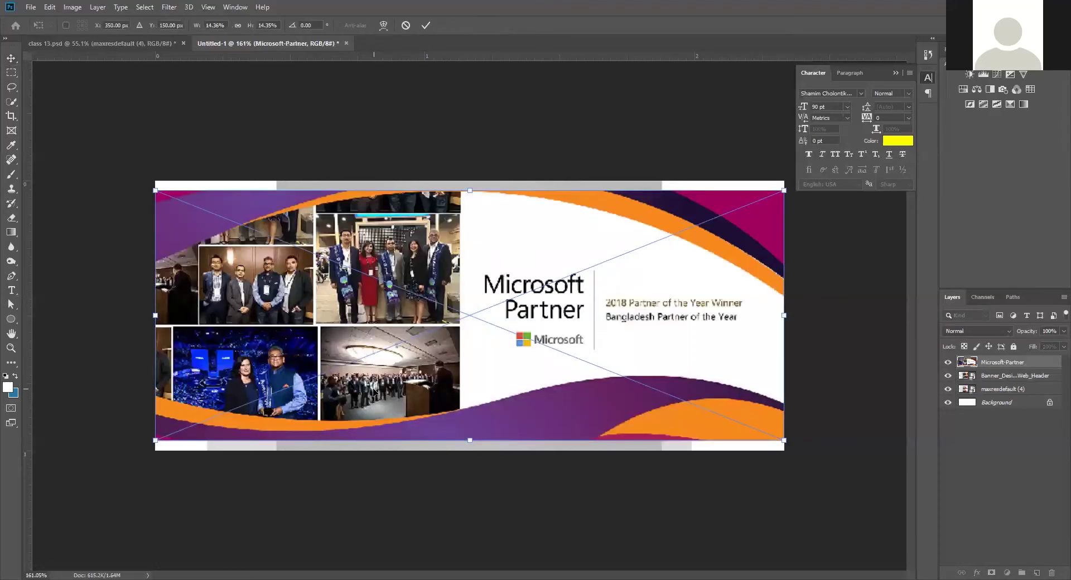
pyautogui.press('Return')
pyautogui.press('Return')
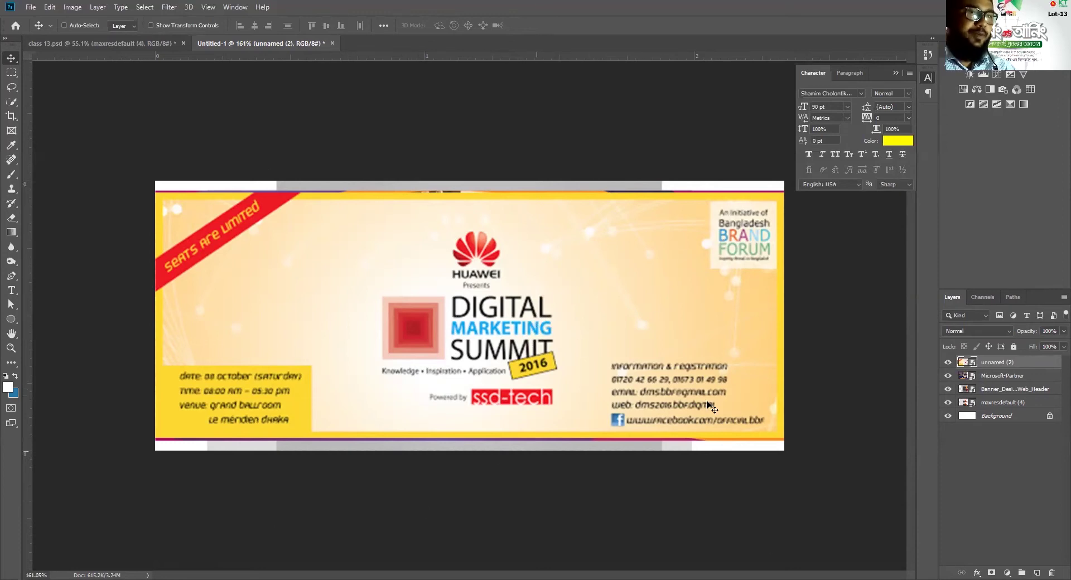
# - Hide the unnamed (2) and Microsoft-Partner layers and inspect the Banner Design web header sample
pyautogui.click(948, 362)
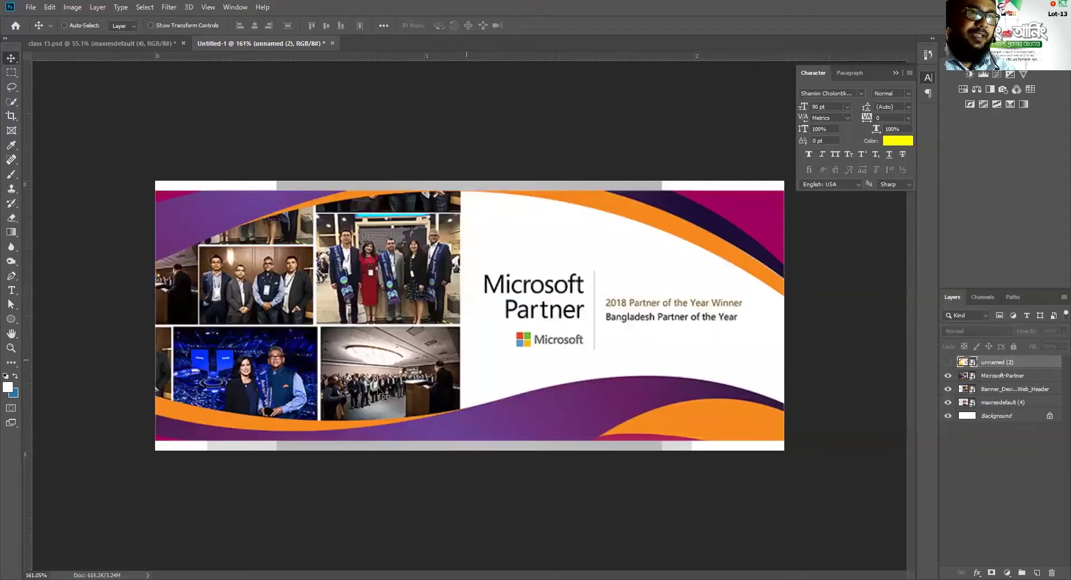
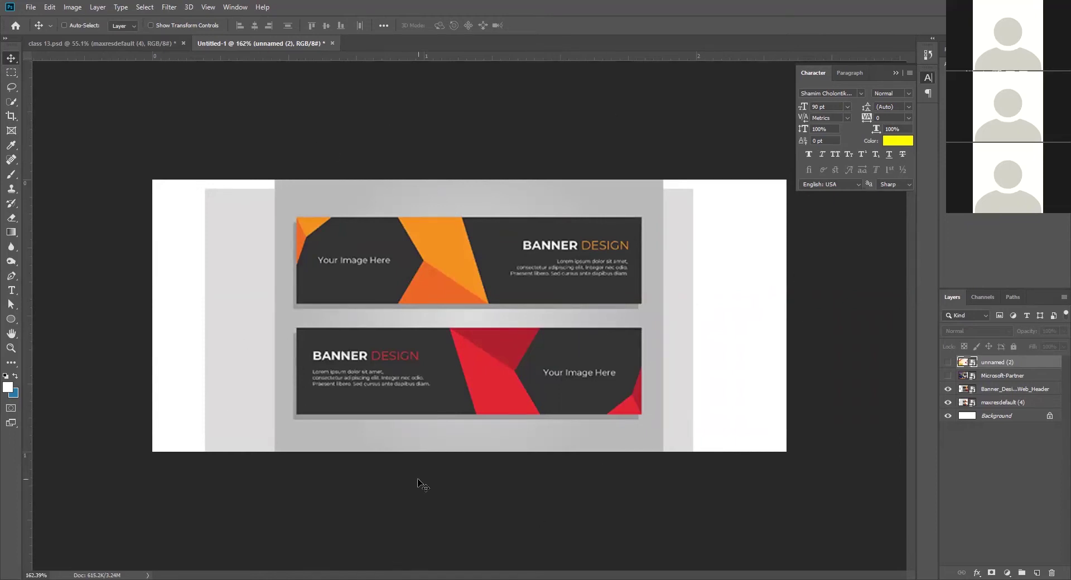
pyautogui.scroll(1, 423, 291)
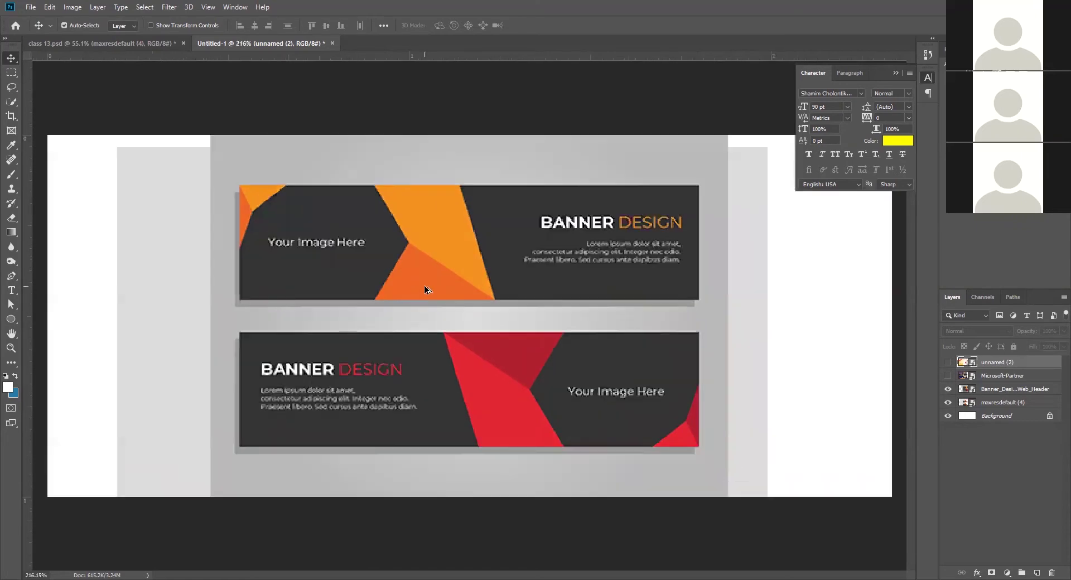
pyautogui.scroll(-3, 427, 284)
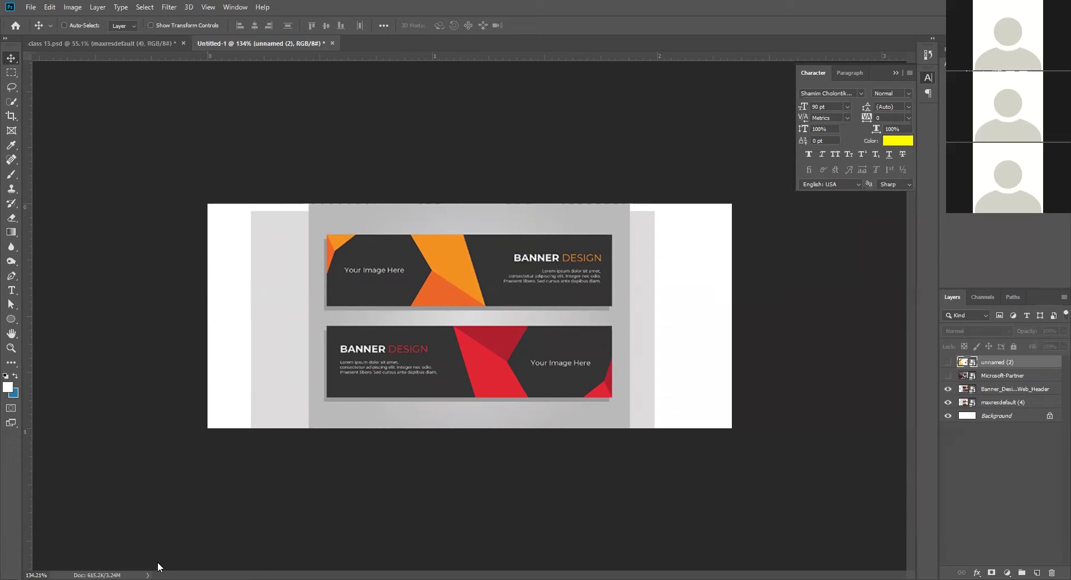
# - Switch to the browser and search Fiverr's services for "banner"
pyautogui.hotkey('alt', 'Tab')
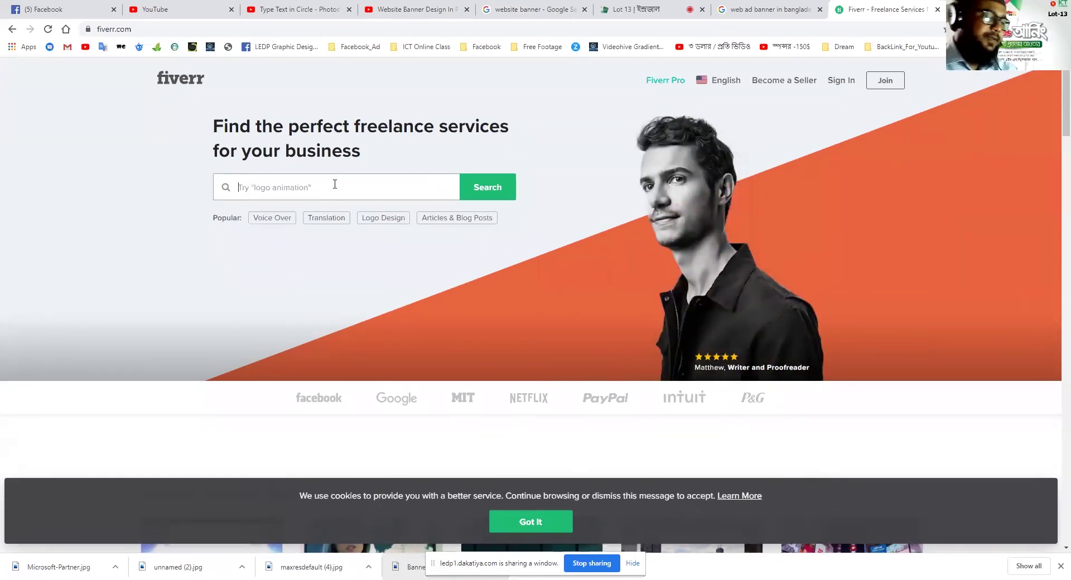
pyautogui.write('banner')
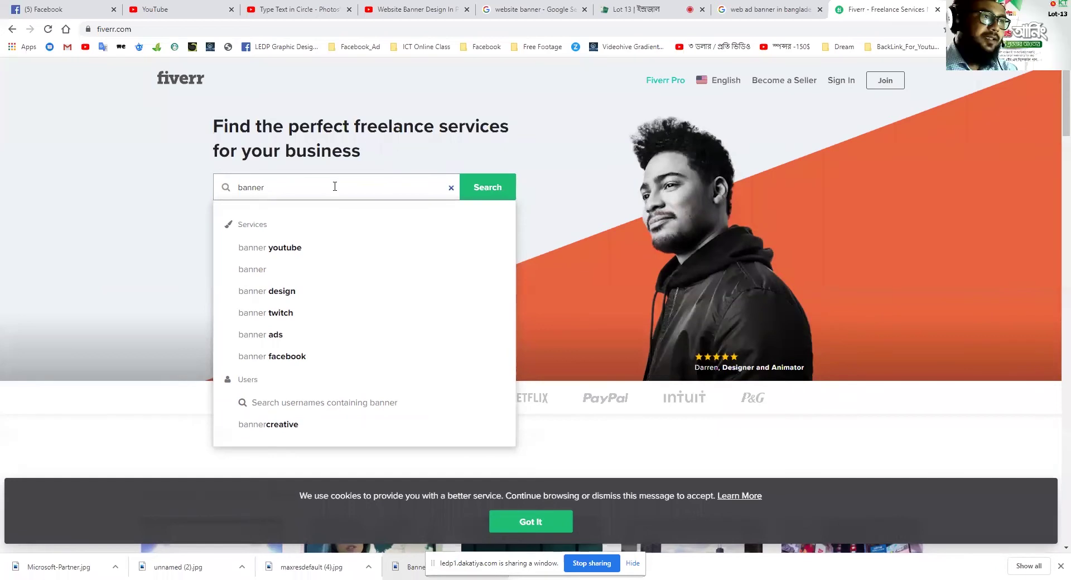
pyautogui.press('Down')
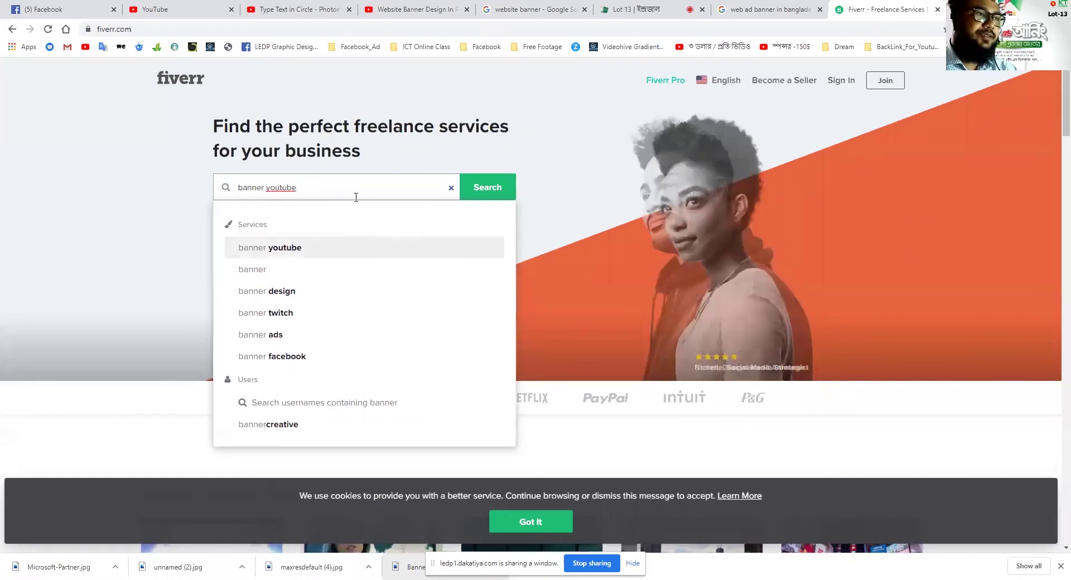
pyautogui.press('BackSpace')
pyautogui.press('BackSpace')
pyautogui.press('BackSpace')
pyautogui.press('BackSpace')
pyautogui.press('BackSpace')
pyautogui.press('BackSpace')
pyautogui.press('BackSpace')
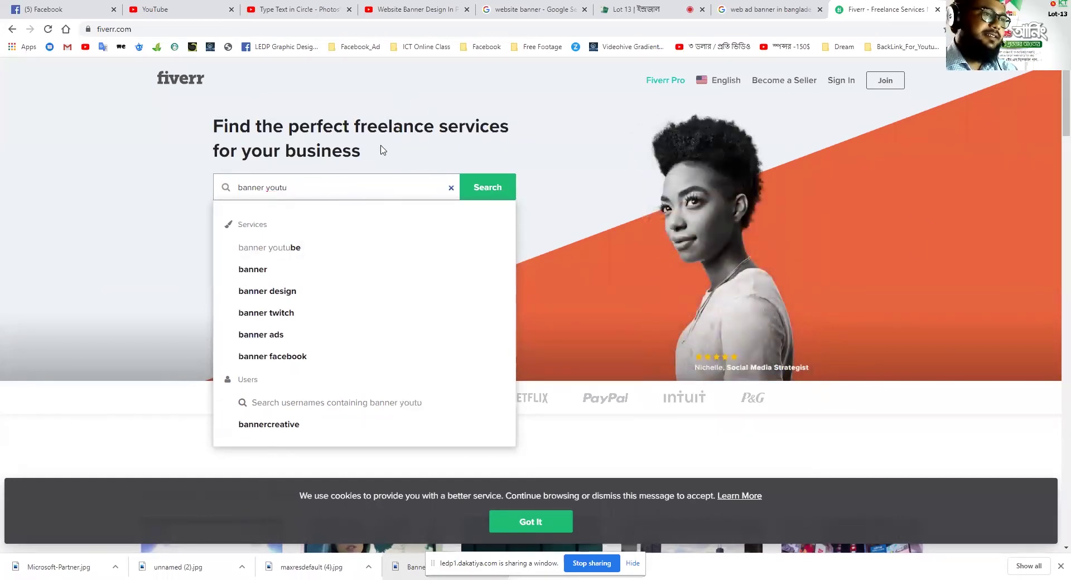
pyautogui.press('Return')
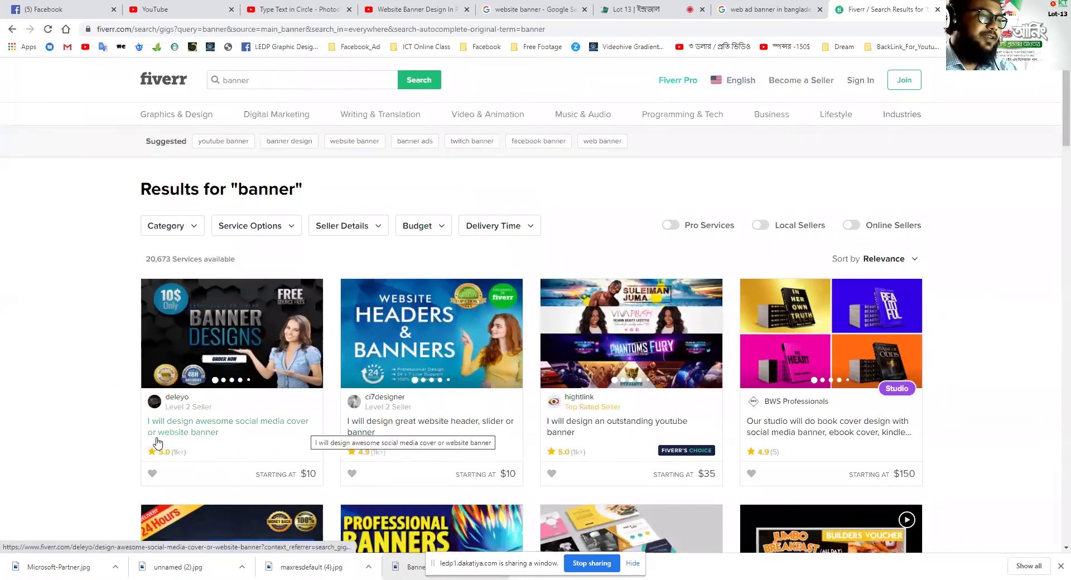
# - Open the gig "I will design great website header, slider or banner" from the search results in its own tab
pyautogui.scroll(-2, 241, 407)
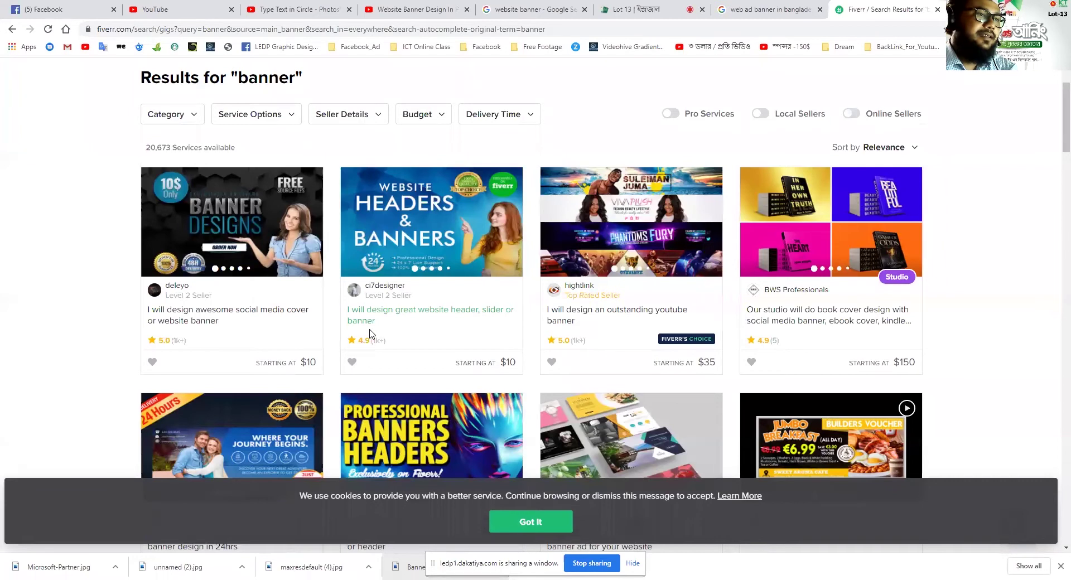
pyautogui.click(395, 312)
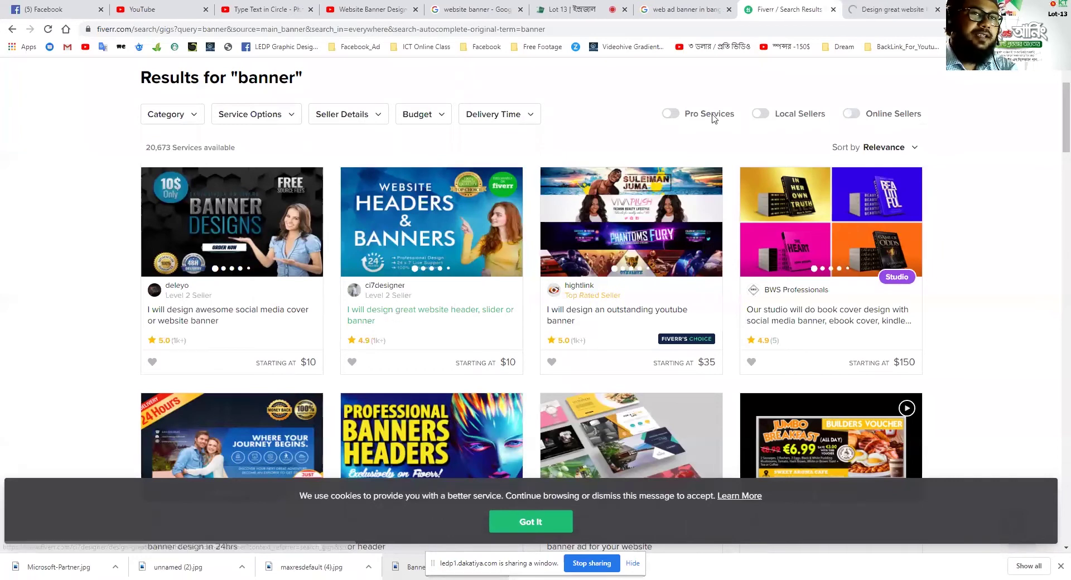
pyautogui.click(865, 10)
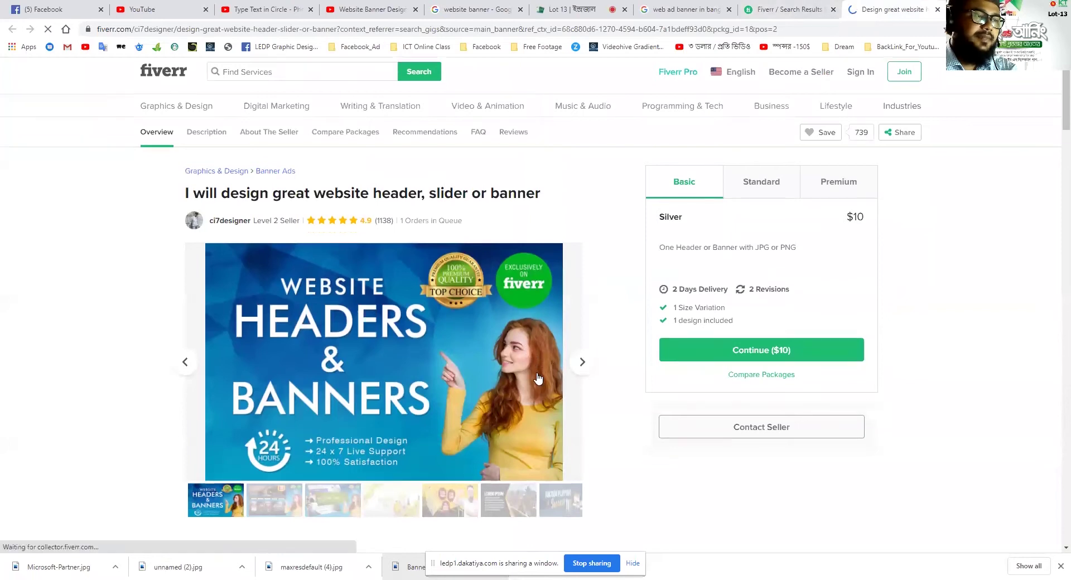
# - Browse the gig page and view the second and third sample images in its gallery
pyautogui.scroll(-4, 329, 302)
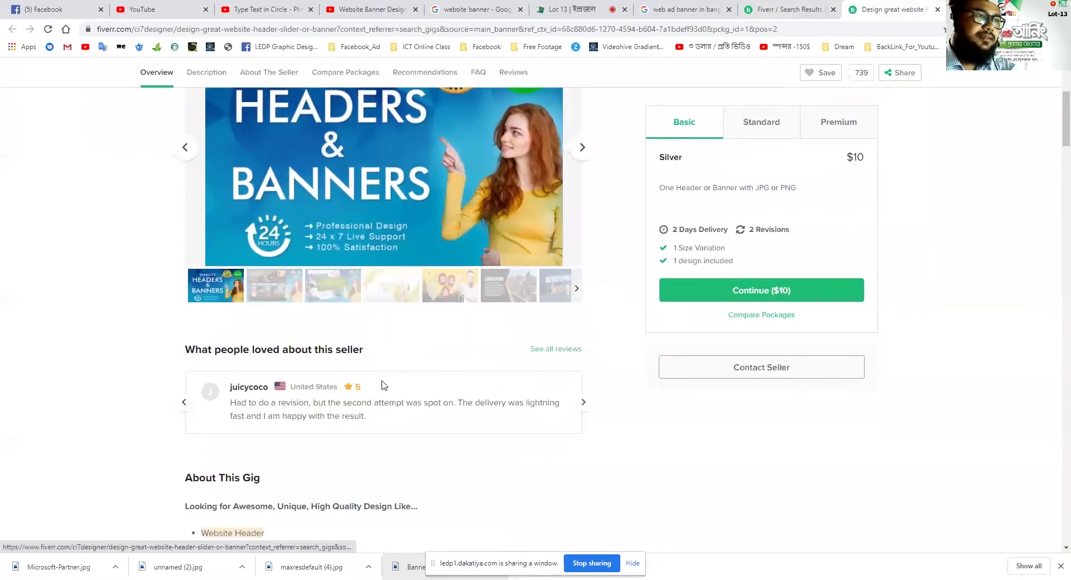
pyautogui.scroll(2, 383, 385)
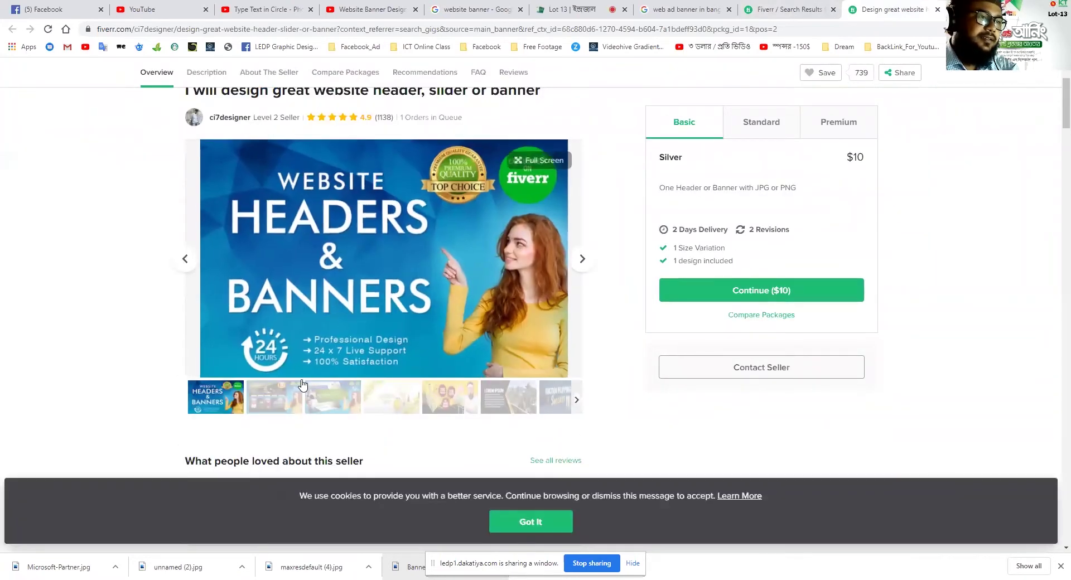
pyautogui.click(280, 404)
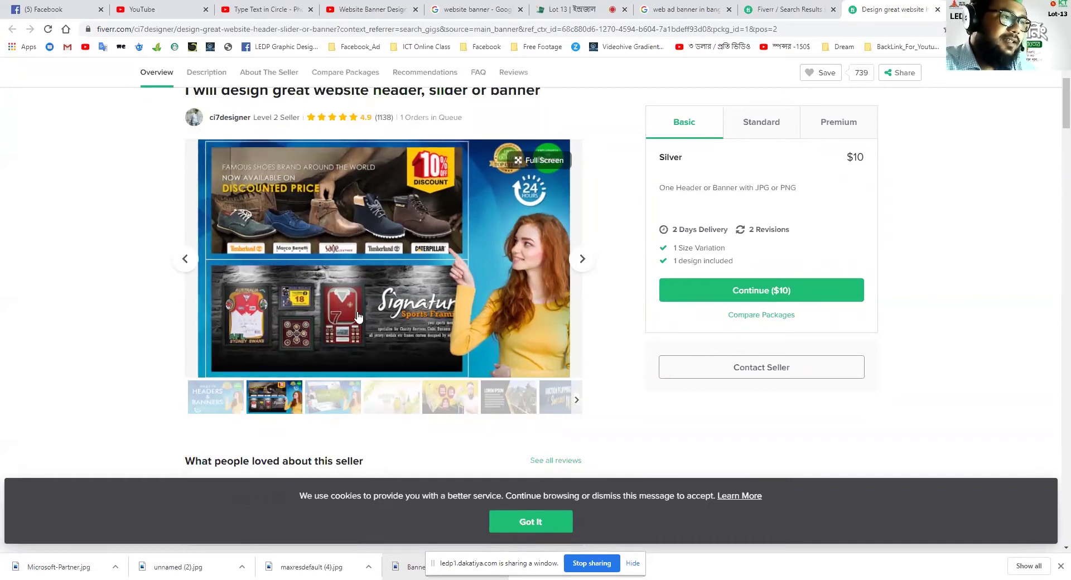
pyautogui.click(331, 398)
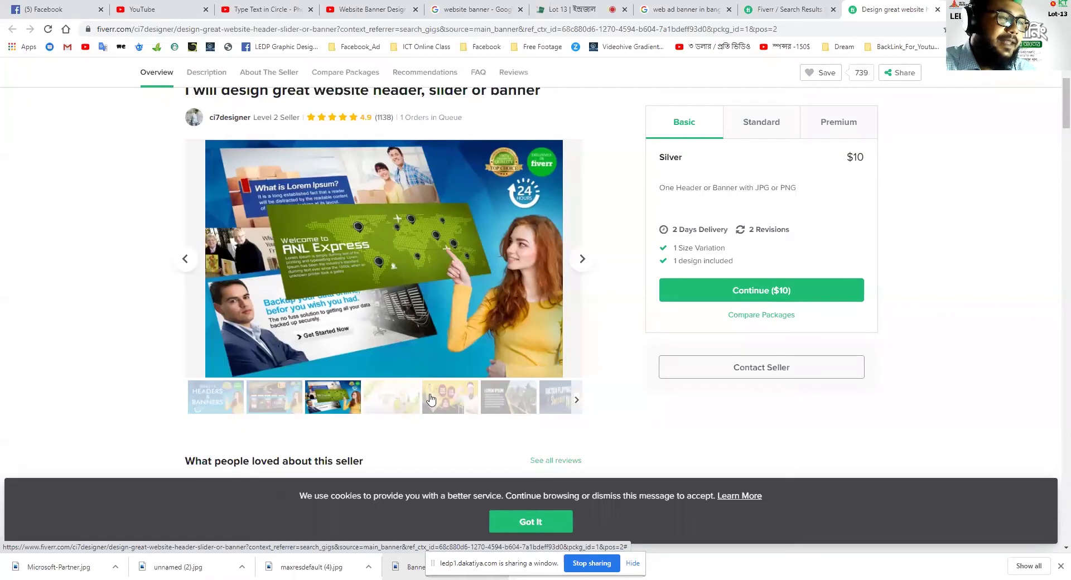
# - Dismiss the downloads bar and view the gig's gallery samples from the Electrolyte Water banner through the Session Announcements banner
pyautogui.click(1061, 565)
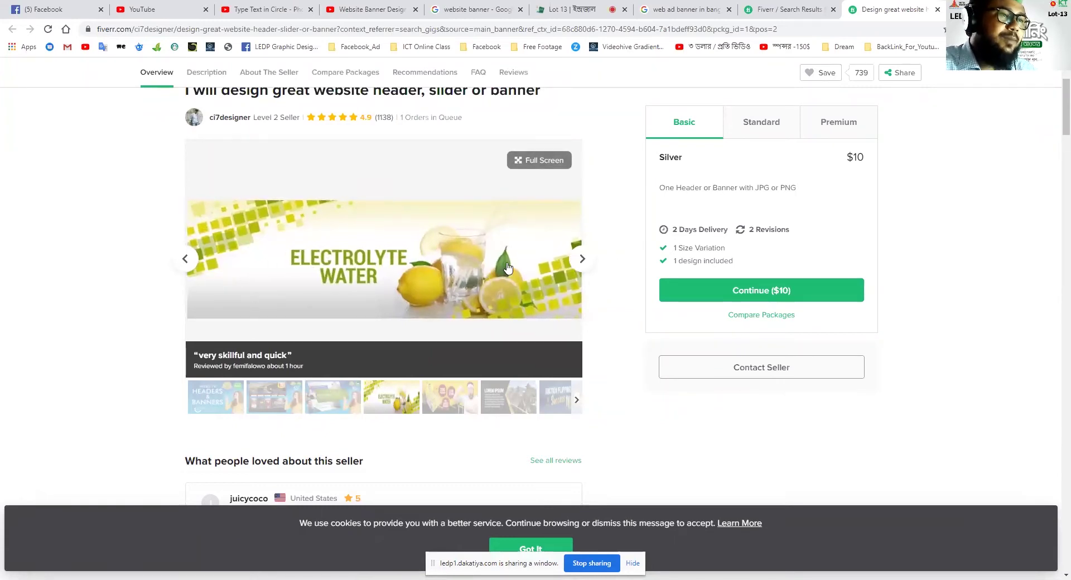
pyautogui.click(449, 400)
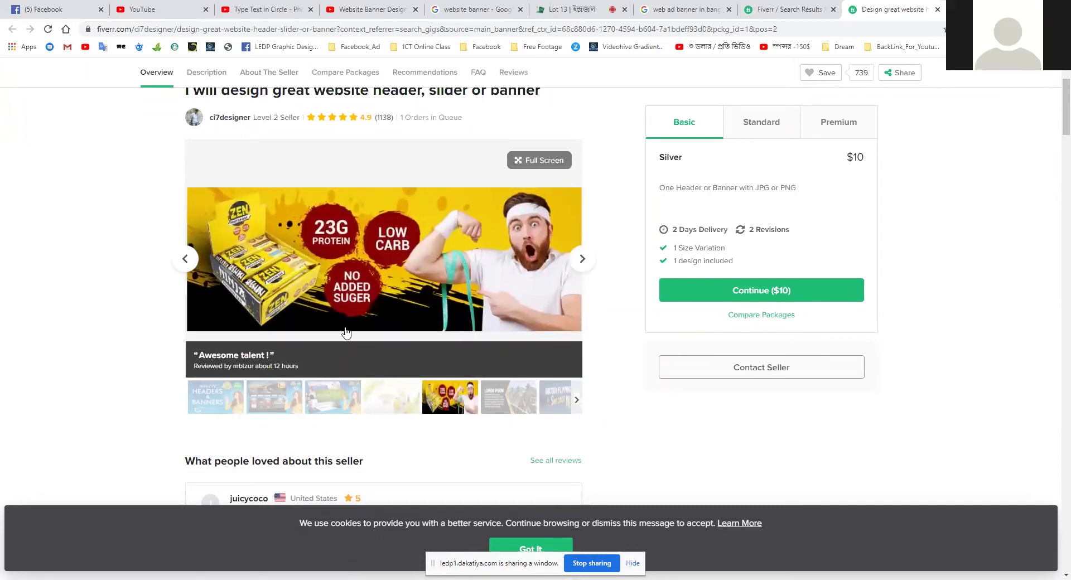
pyautogui.click(509, 398)
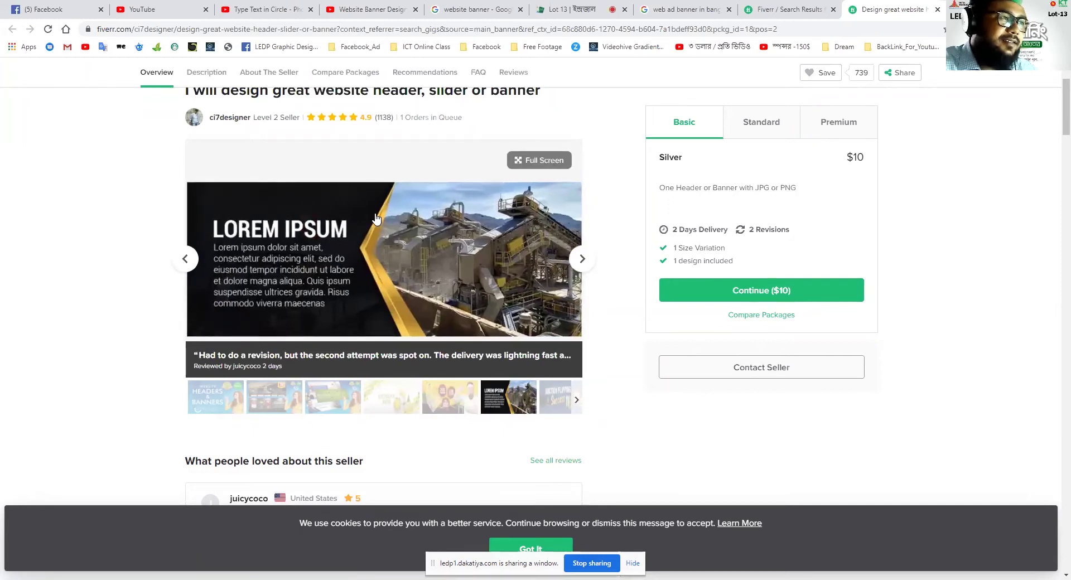
pyautogui.click(558, 408)
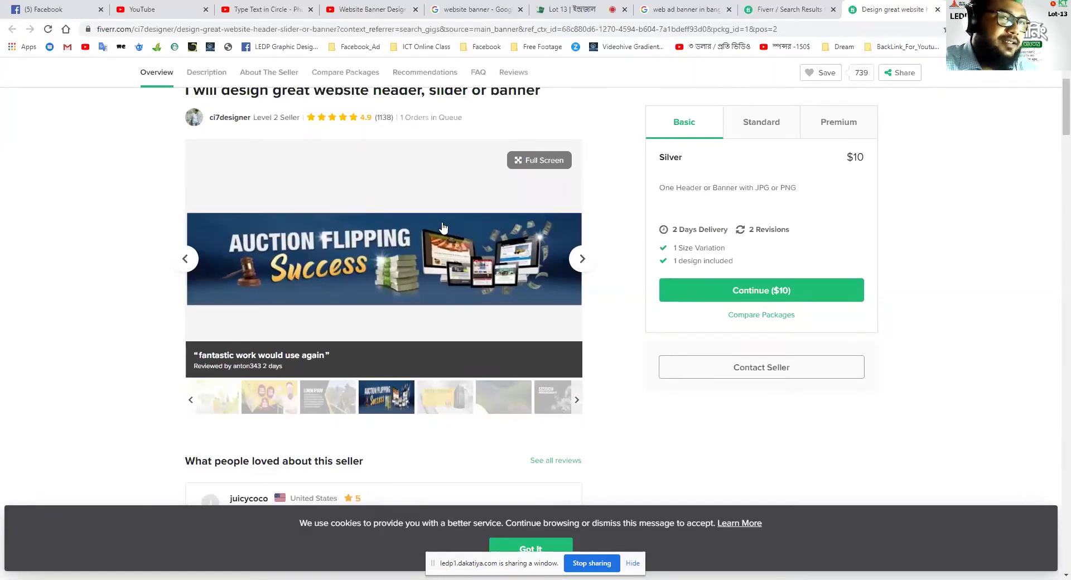
pyautogui.click(436, 394)
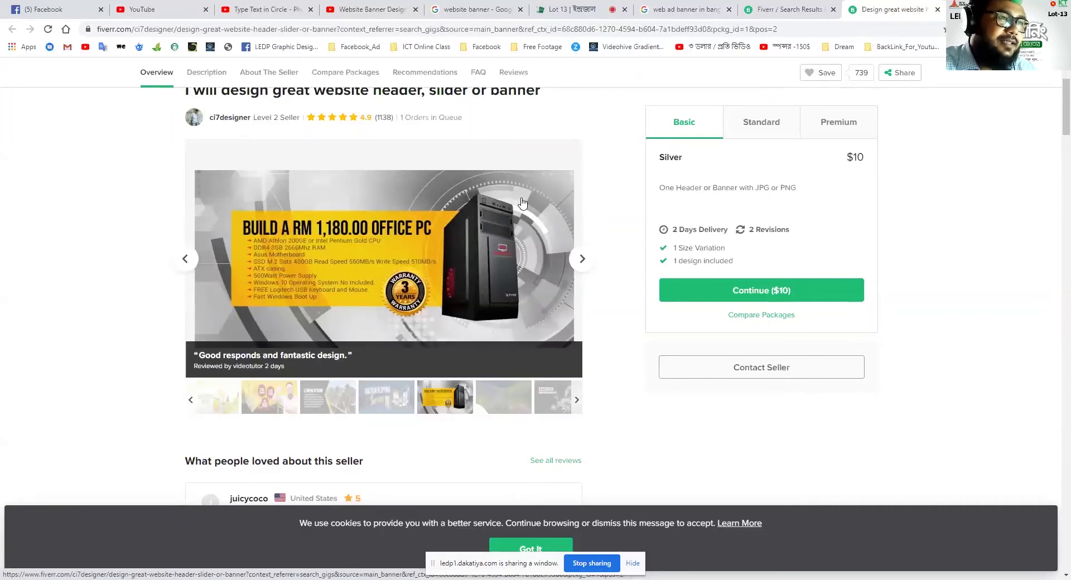
pyautogui.click(497, 403)
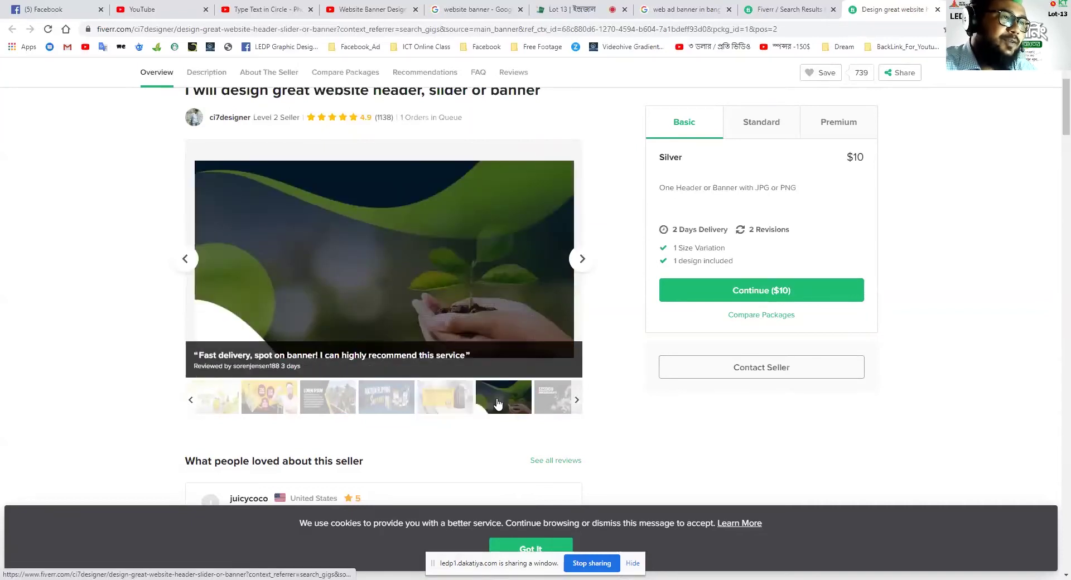
pyautogui.click(557, 408)
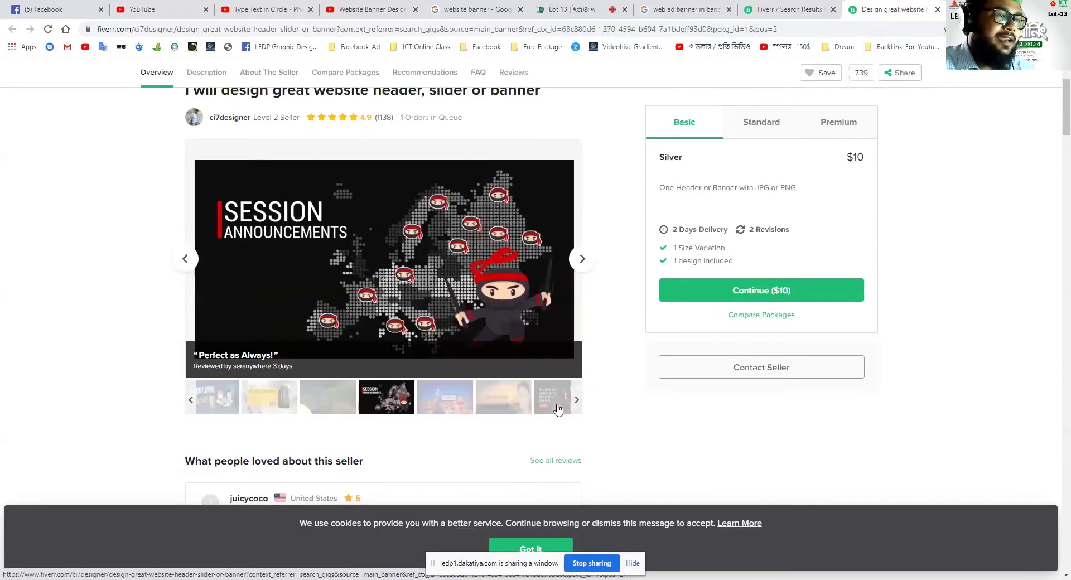
# - Skim the gig page's description, seller profile and recommended gigs
pyautogui.scroll(-4, 427, 463)
pyautogui.scroll(-5, 433, 461)
pyautogui.scroll(6, 433, 461)
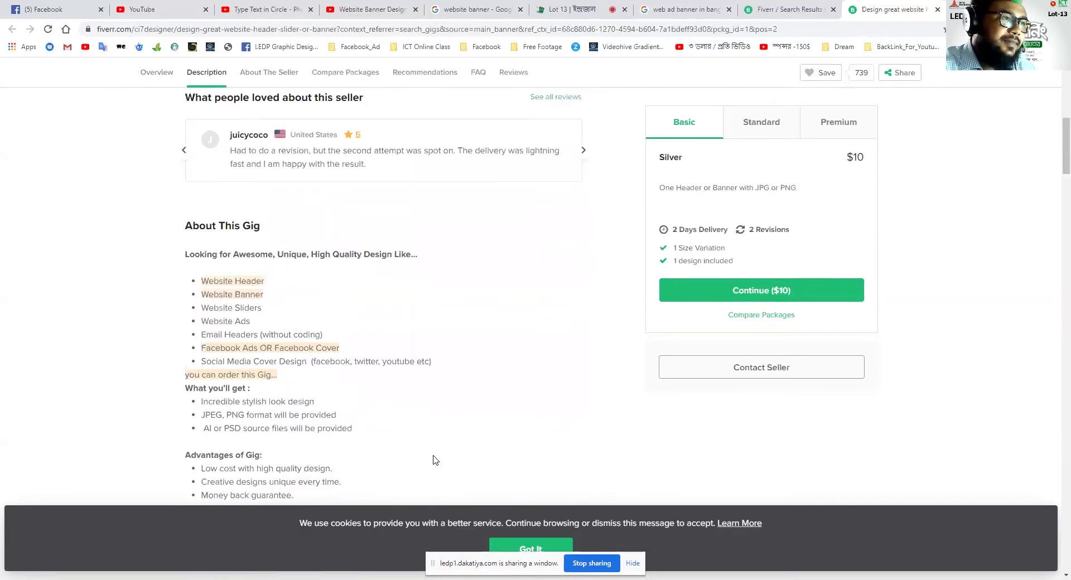
pyautogui.scroll(-1, 435, 460)
pyautogui.scroll(6, 435, 461)
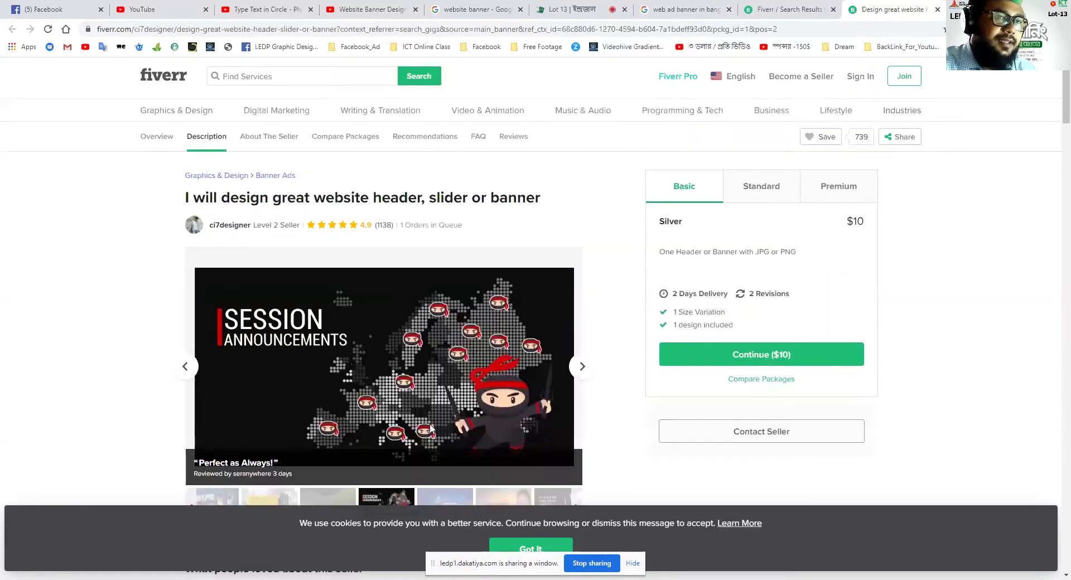
pyautogui.scroll(-15, 432, 447)
pyautogui.scroll(-7, 431, 429)
pyautogui.scroll(3, 431, 430)
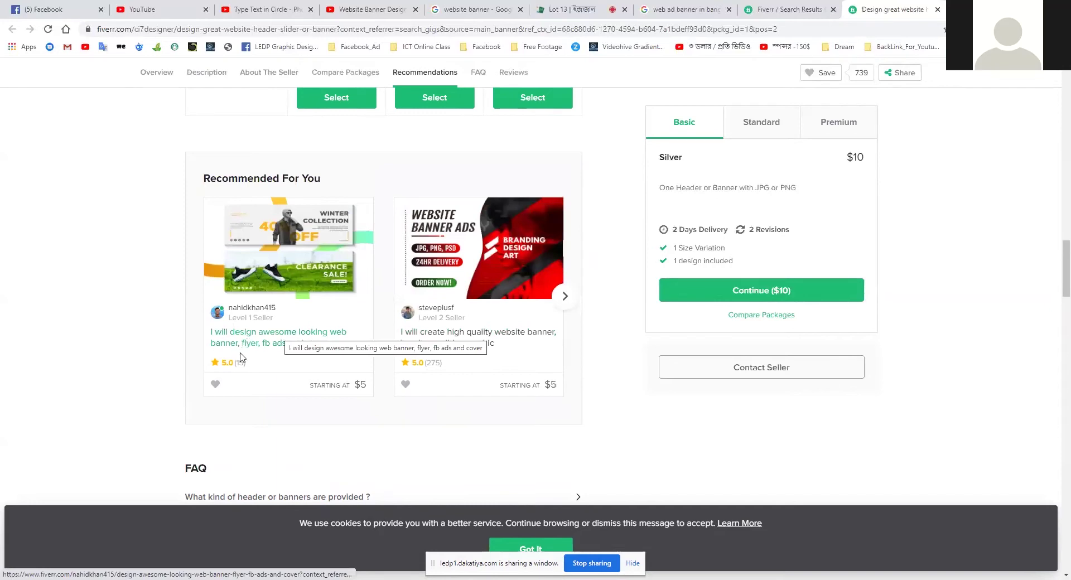
pyautogui.scroll(7, 410, 333)
pyautogui.scroll(6, 410, 333)
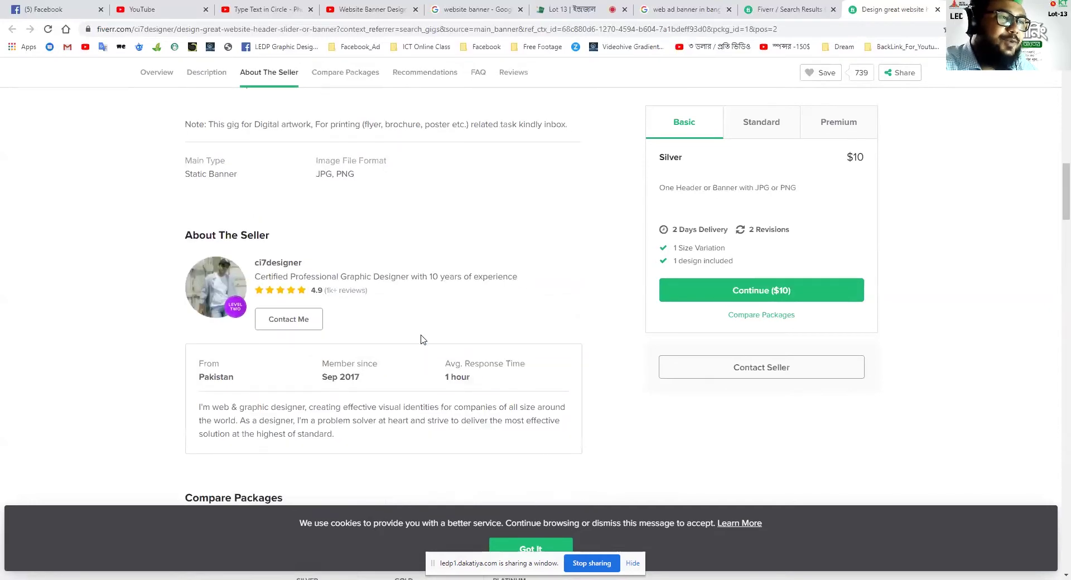
# - Examine the Basic package in the package comparison, highlighting its price, deliverables, size variations, revisions and file formats
pyautogui.scroll(-6, 415, 336)
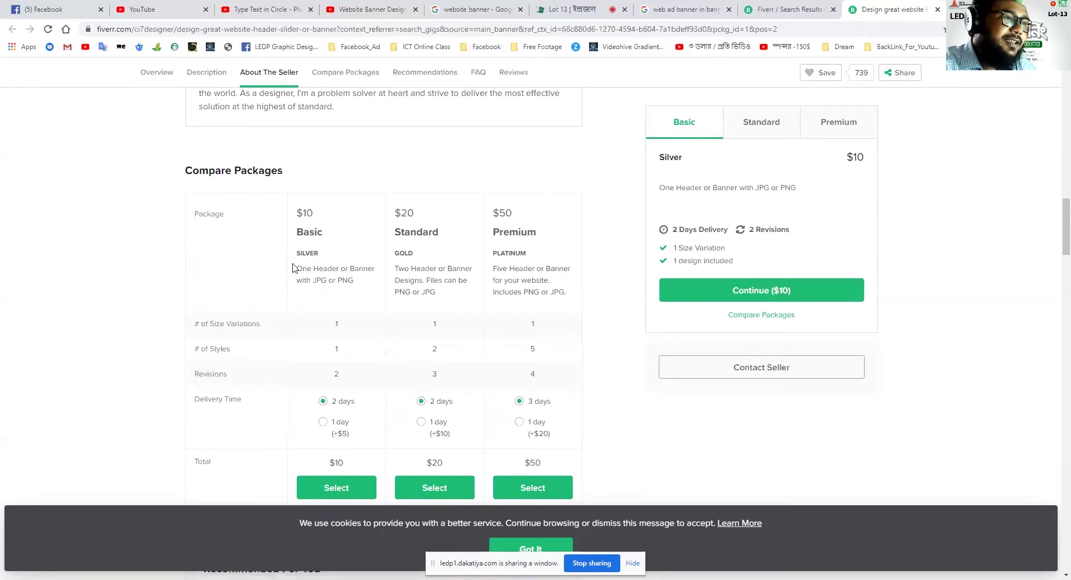
pyautogui.moveTo(294, 269); pyautogui.dragTo(349, 281)
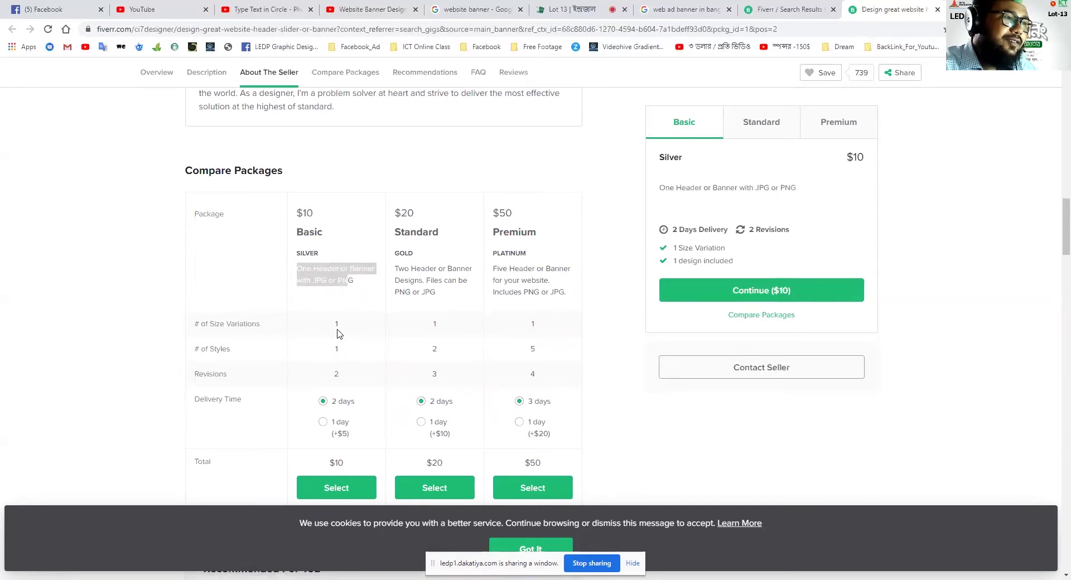
pyautogui.moveTo(303, 212); pyautogui.dragTo(337, 234)
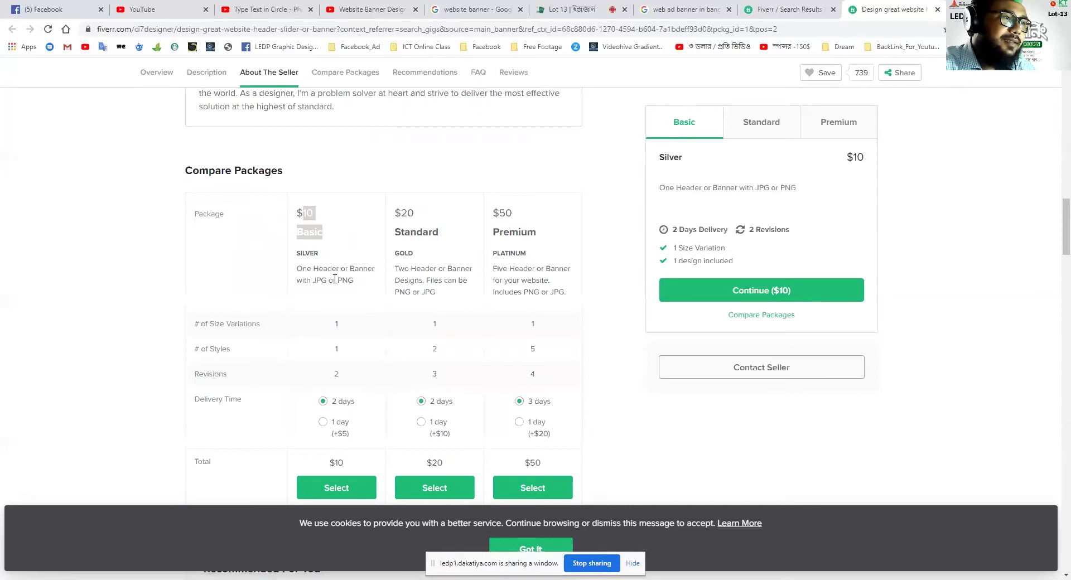
pyautogui.moveTo(208, 326)
pyautogui.moveTo(312, 330); pyautogui.dragTo(360, 333)
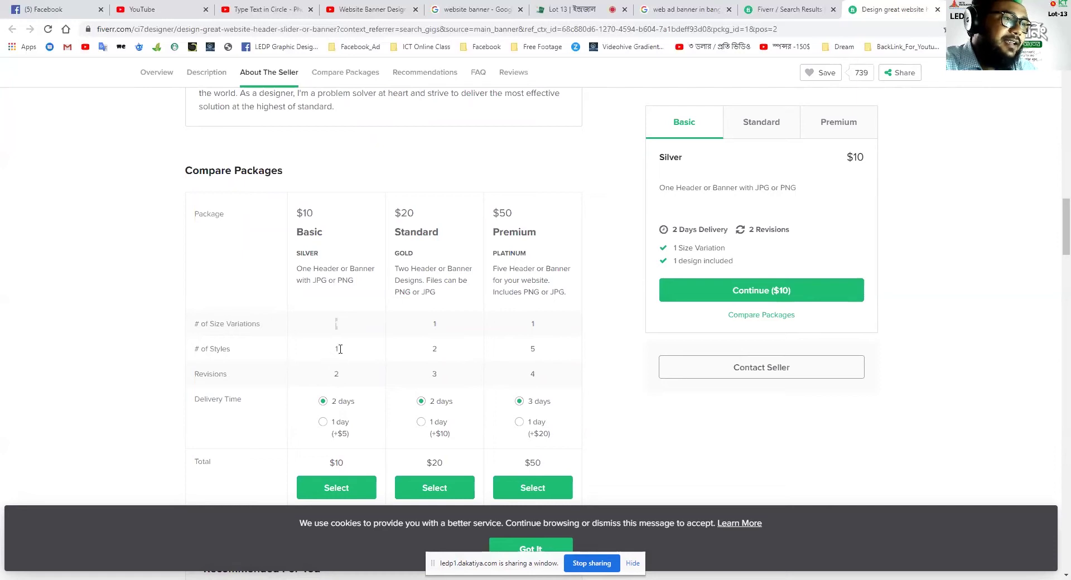
pyautogui.moveTo(322, 379); pyautogui.dragTo(349, 382)
pyautogui.click(345, 374)
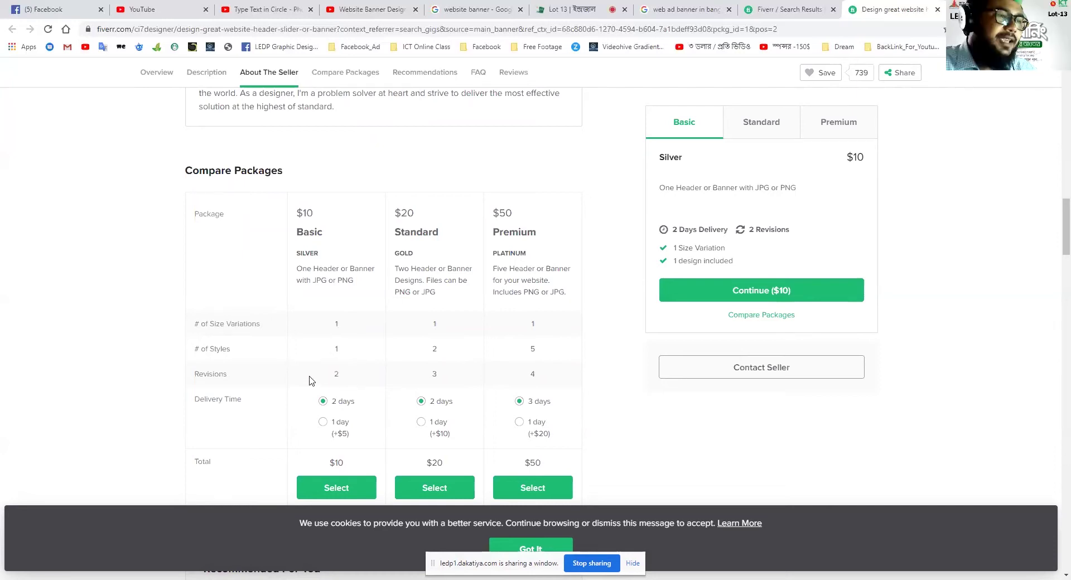
pyautogui.moveTo(313, 376); pyautogui.dragTo(363, 382)
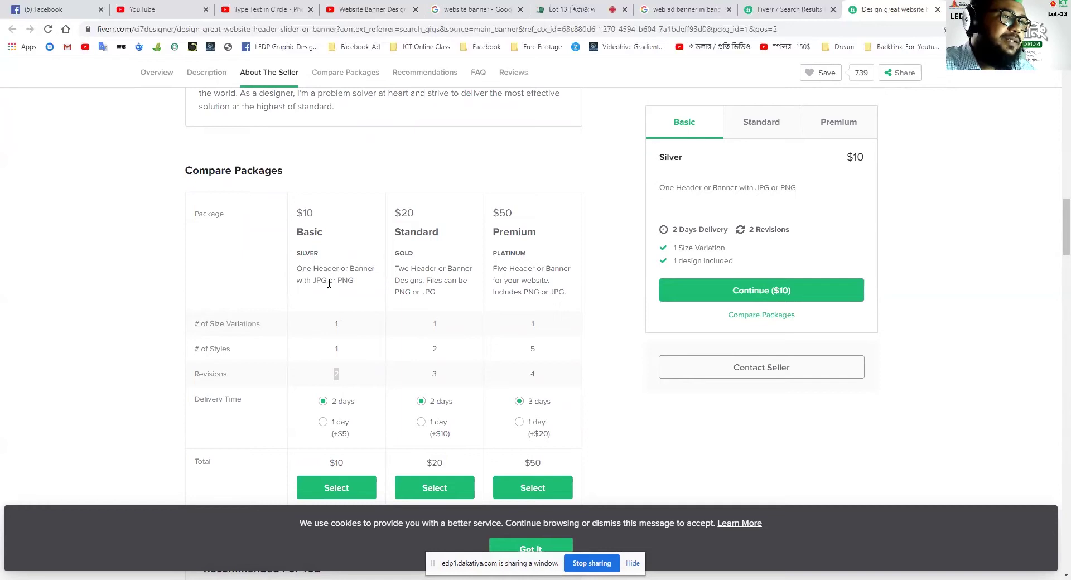
pyautogui.moveTo(354, 281); pyautogui.dragTo(314, 279)
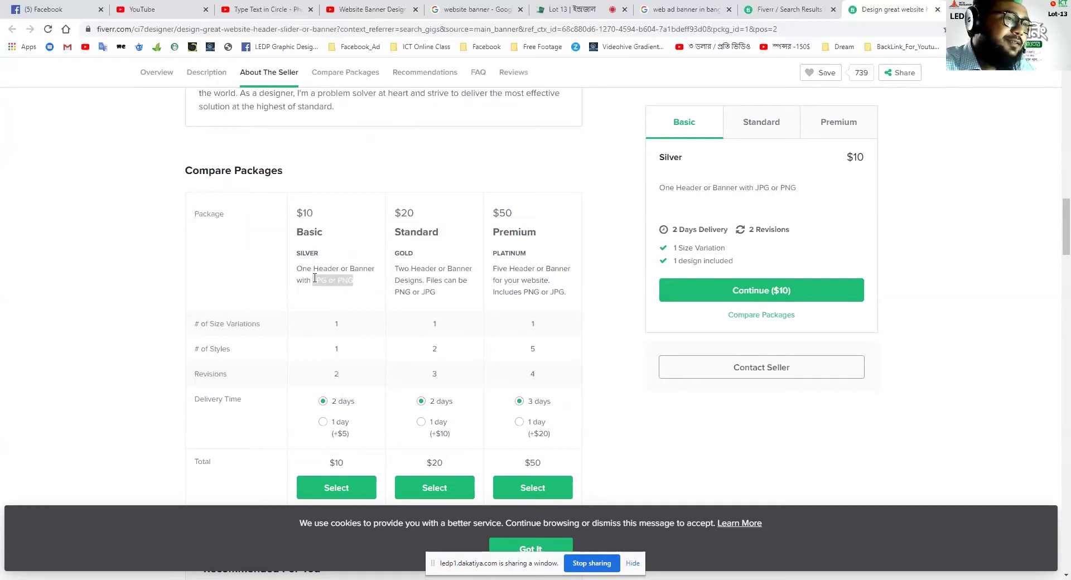
# - Review the Standard package's deliverables, then show the Premium package's details and highlight its banner offer
pyautogui.moveTo(401, 269); pyautogui.dragTo(469, 272)
pyautogui.click(401, 281)
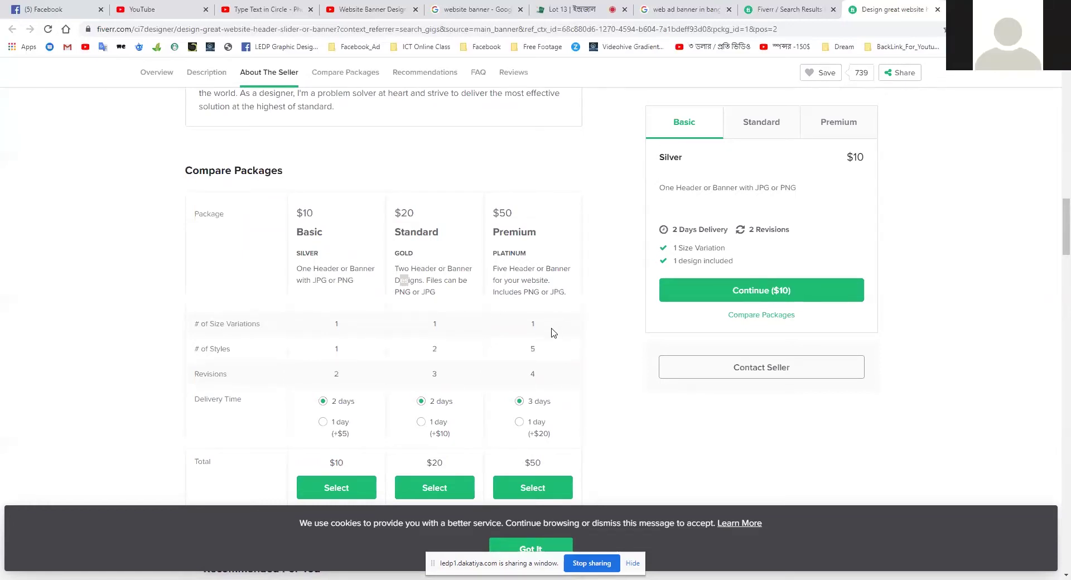
pyautogui.scroll(-5, 554, 333)
pyautogui.scroll(6, 550, 335)
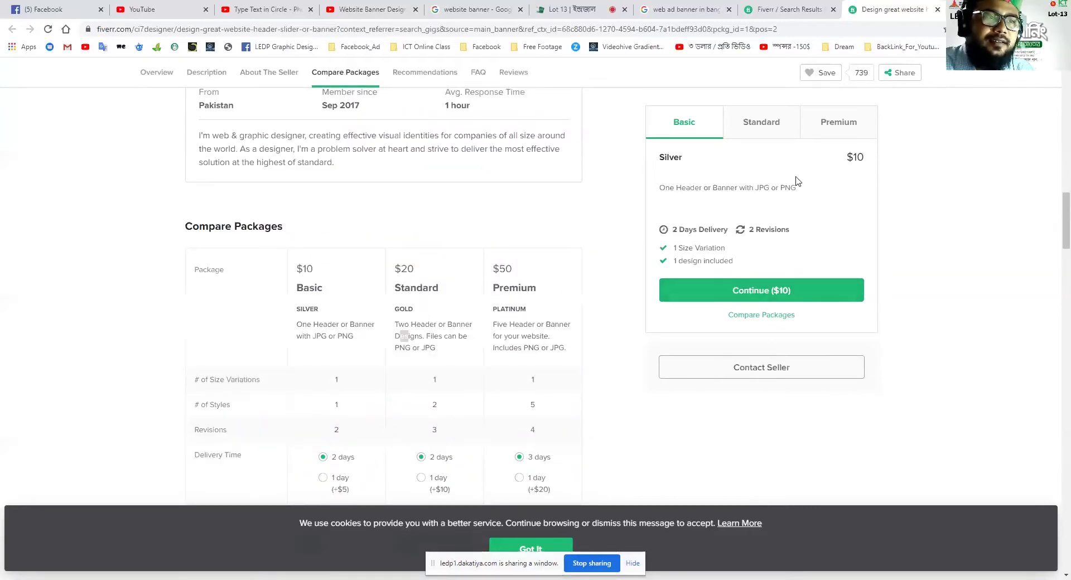
pyautogui.click(761, 125)
pyautogui.click(845, 126)
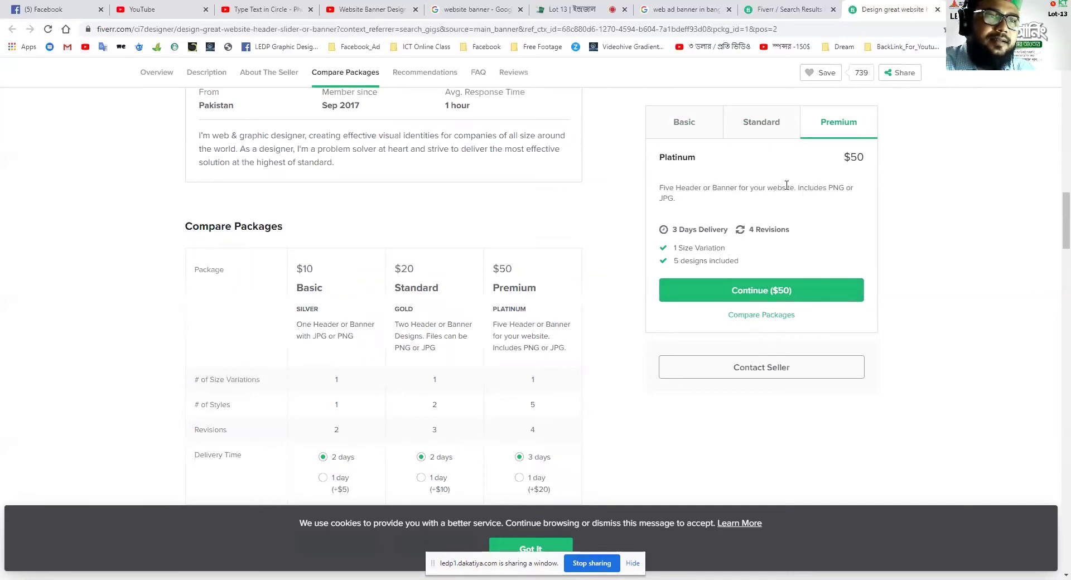
pyautogui.moveTo(713, 188); pyautogui.dragTo(787, 189)
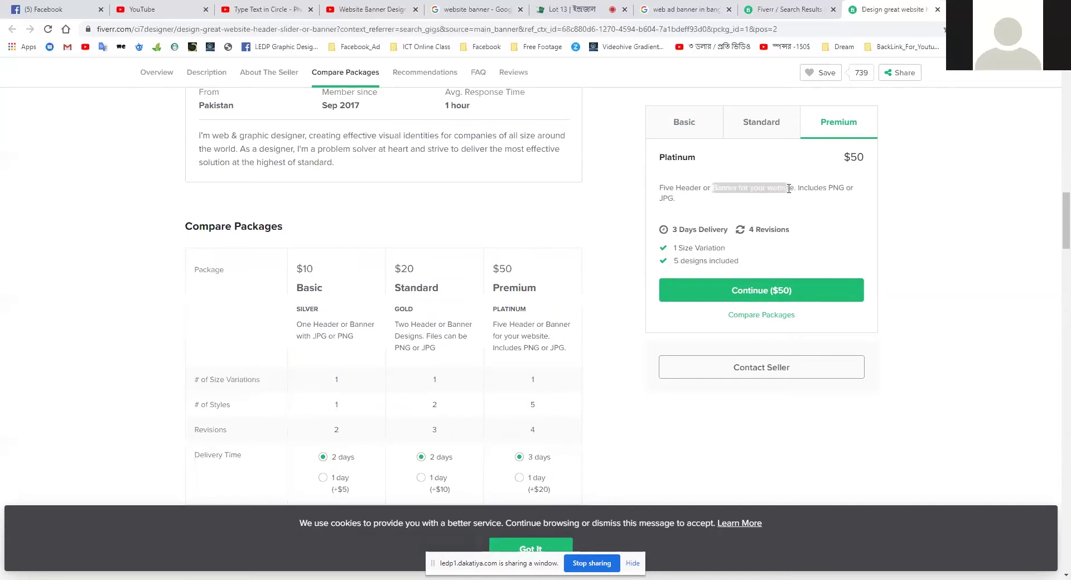
# - Read the deliverables listed under "What you'll get" in the gig description, highlighting the AI or PSD source files
pyautogui.scroll(7, 519, 368)
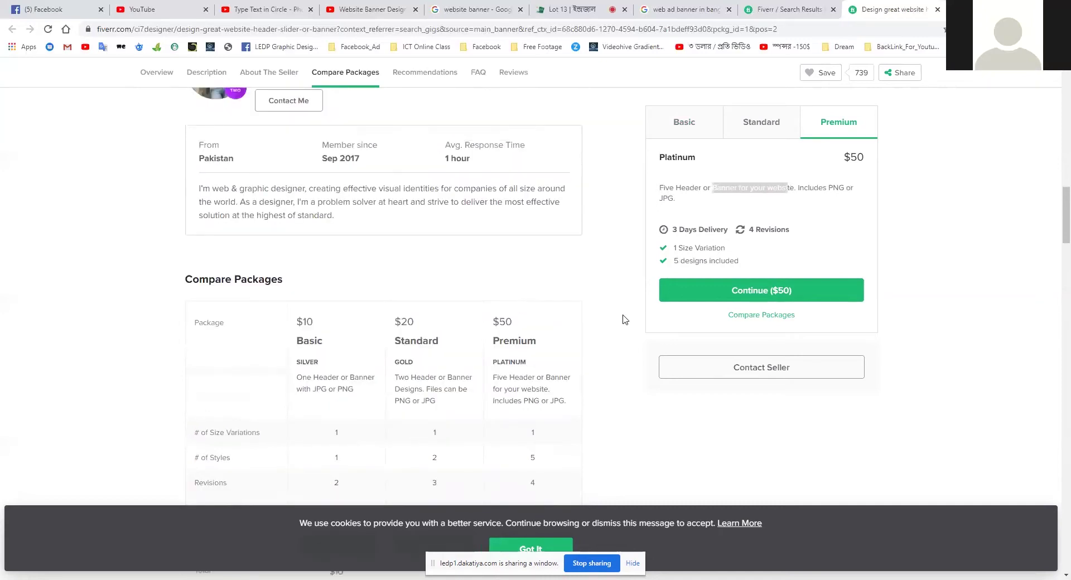
pyautogui.scroll(10, 522, 366)
pyautogui.scroll(-7, 522, 365)
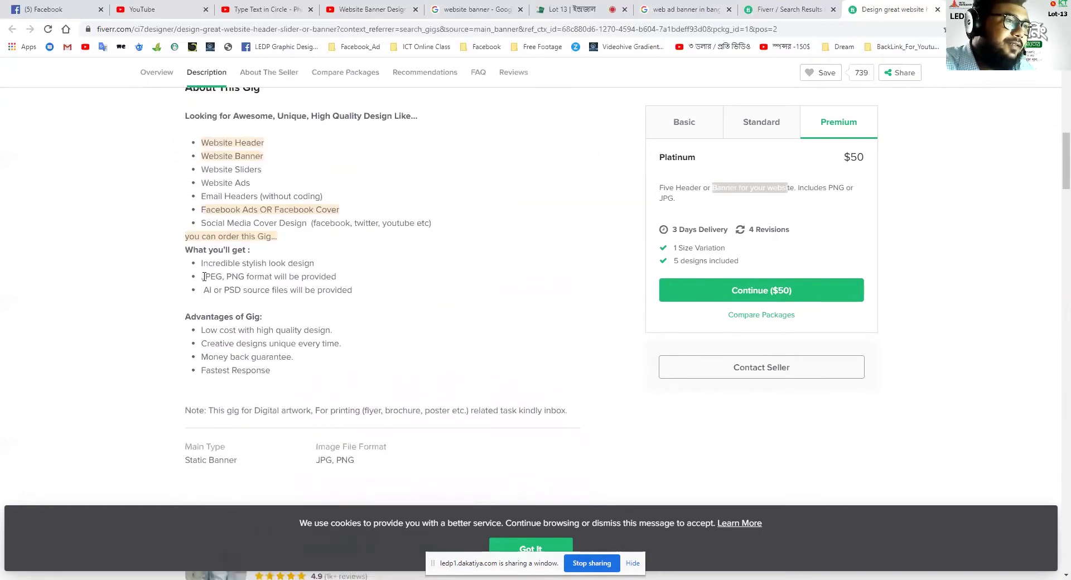
pyautogui.moveTo(199, 262); pyautogui.dragTo(343, 294)
pyautogui.click(241, 277)
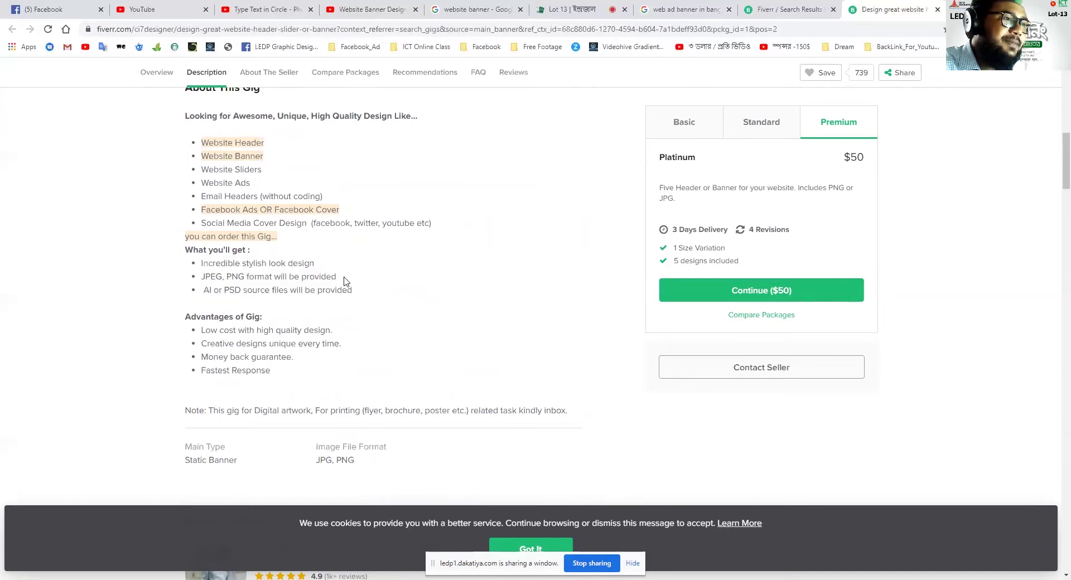
pyautogui.moveTo(206, 290); pyautogui.dragTo(246, 291)
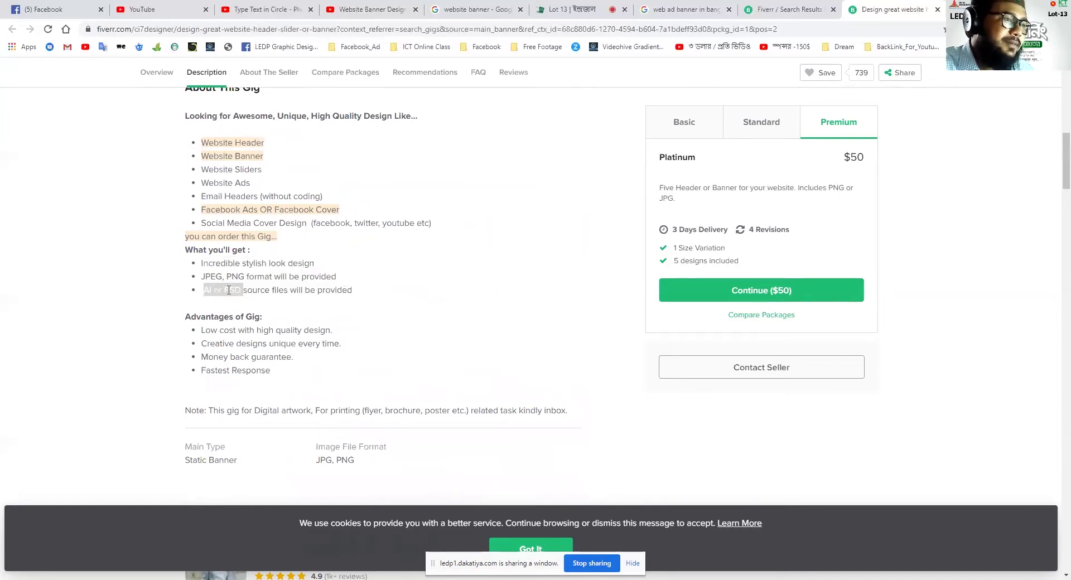
pyautogui.click(255, 287)
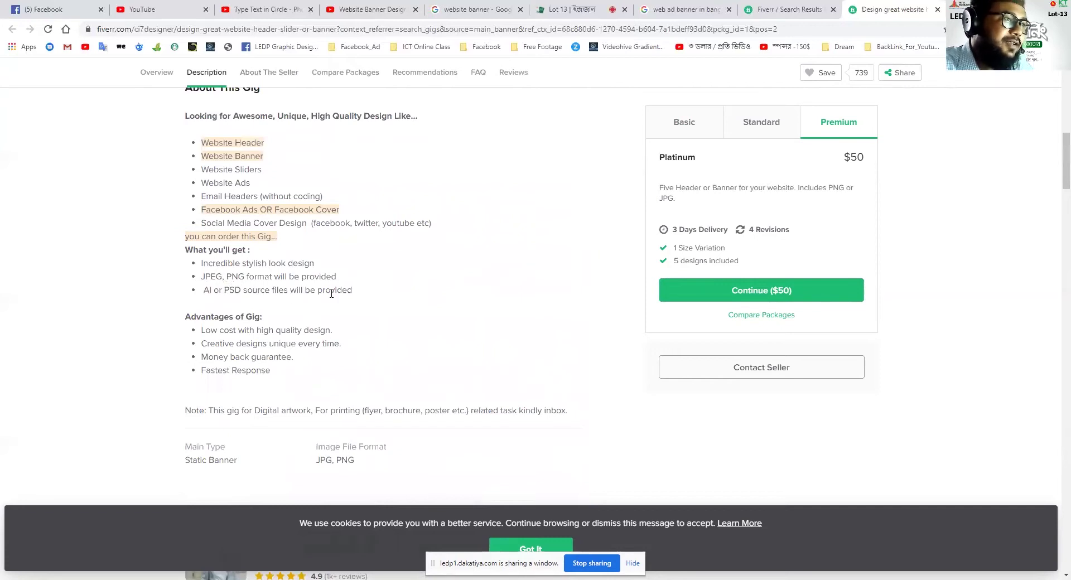
# - Page through all the buyer reviews under "What people loved about this seller"
pyautogui.scroll(5, 332, 292)
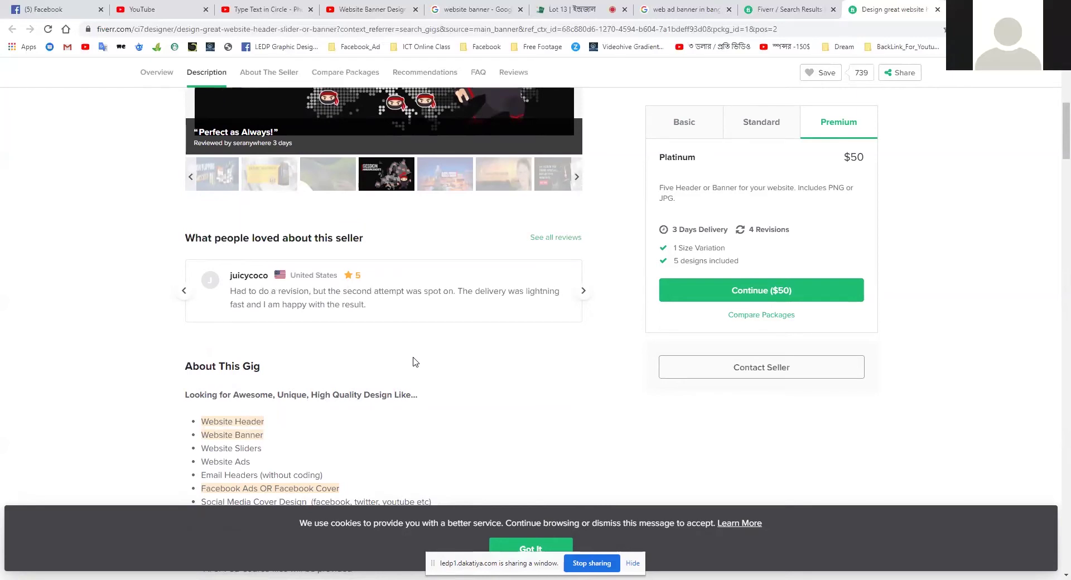
pyautogui.scroll(1, 415, 361)
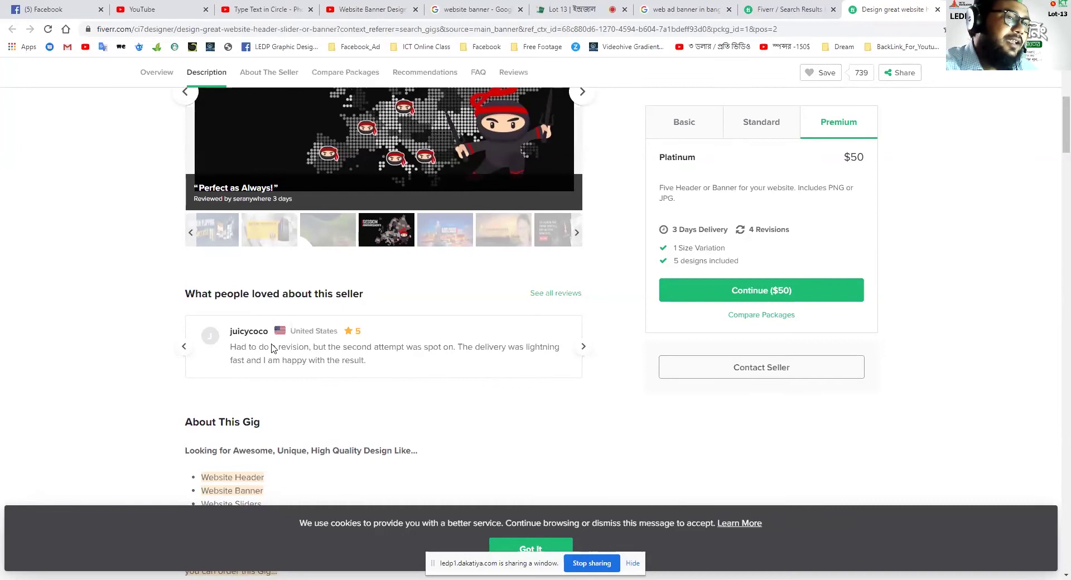
pyautogui.click(583, 351)
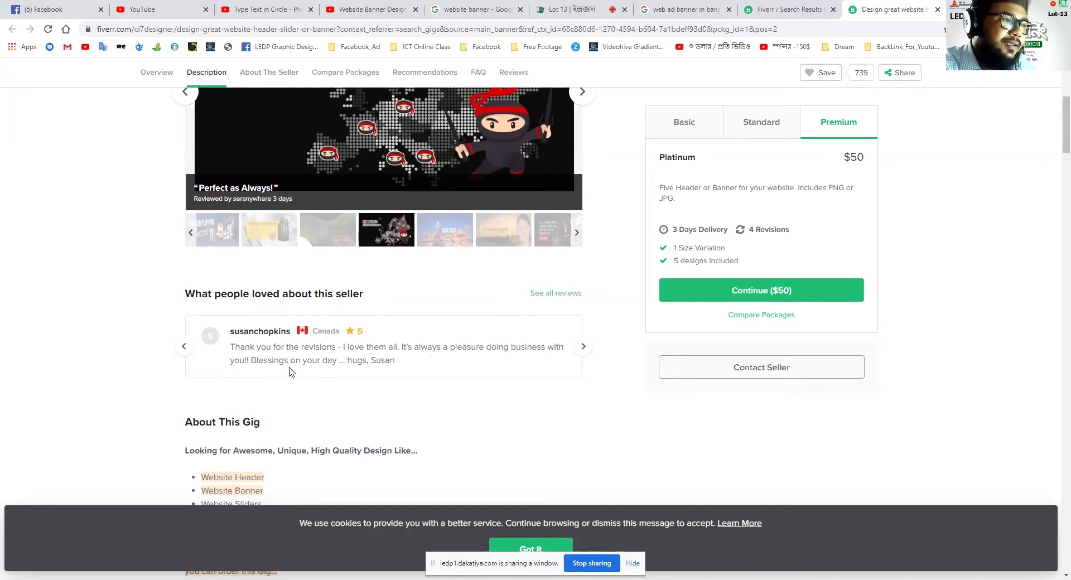
pyautogui.click(584, 350)
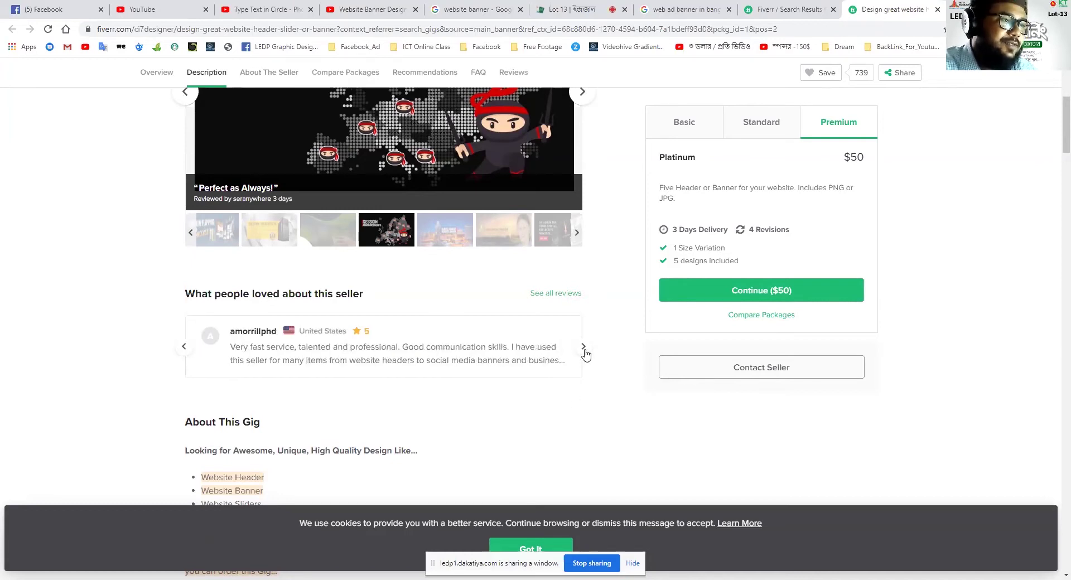
pyautogui.click(584, 350)
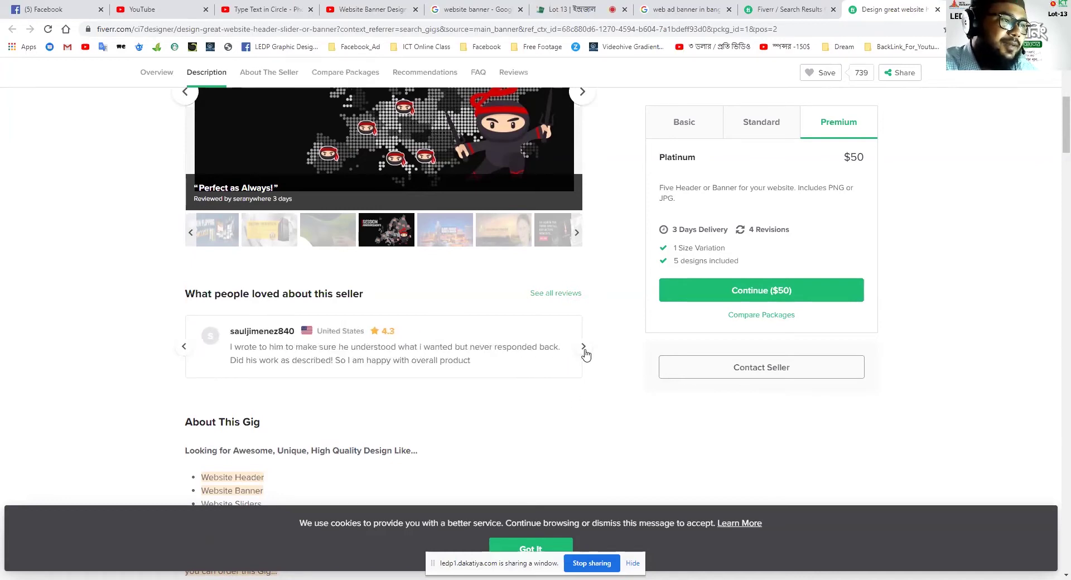
pyautogui.click(584, 350)
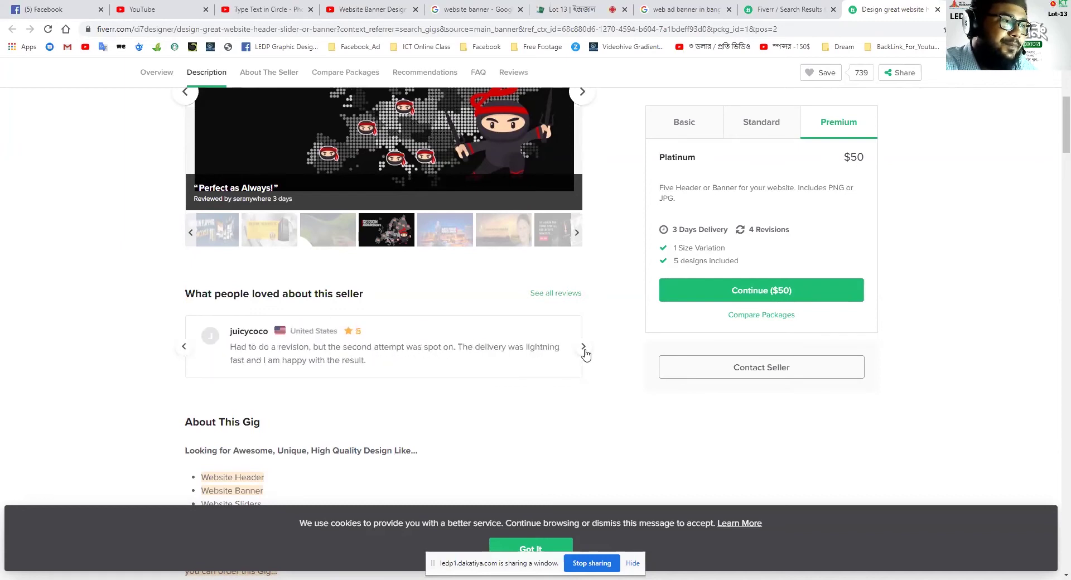
# - Browse the gig's sample gallery back and forth, viewing the "Client Focused Results Driven" banner and the samples that follow it
pyautogui.scroll(5, 550, 405)
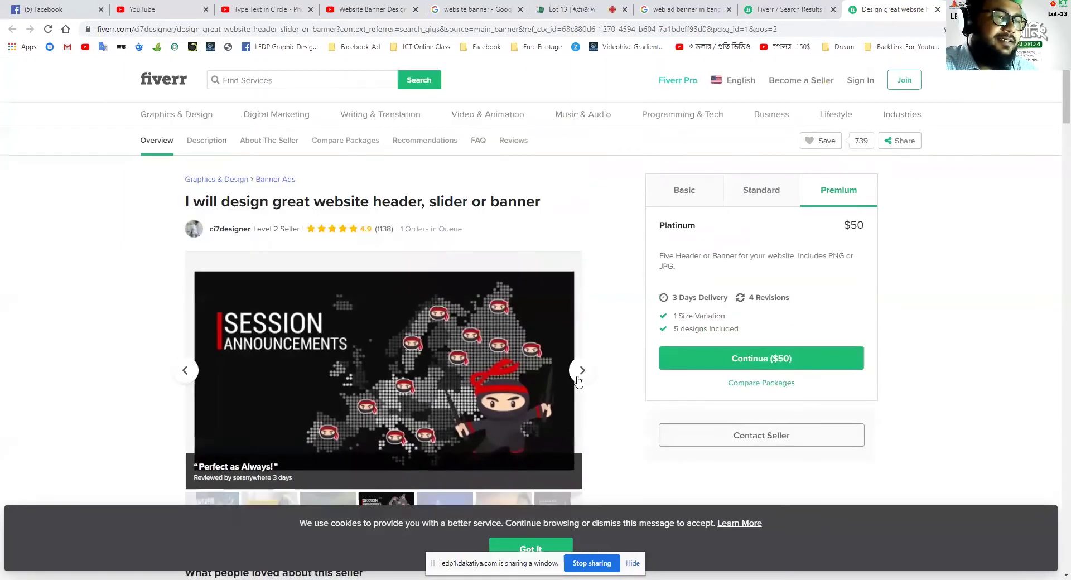
pyautogui.click(581, 371)
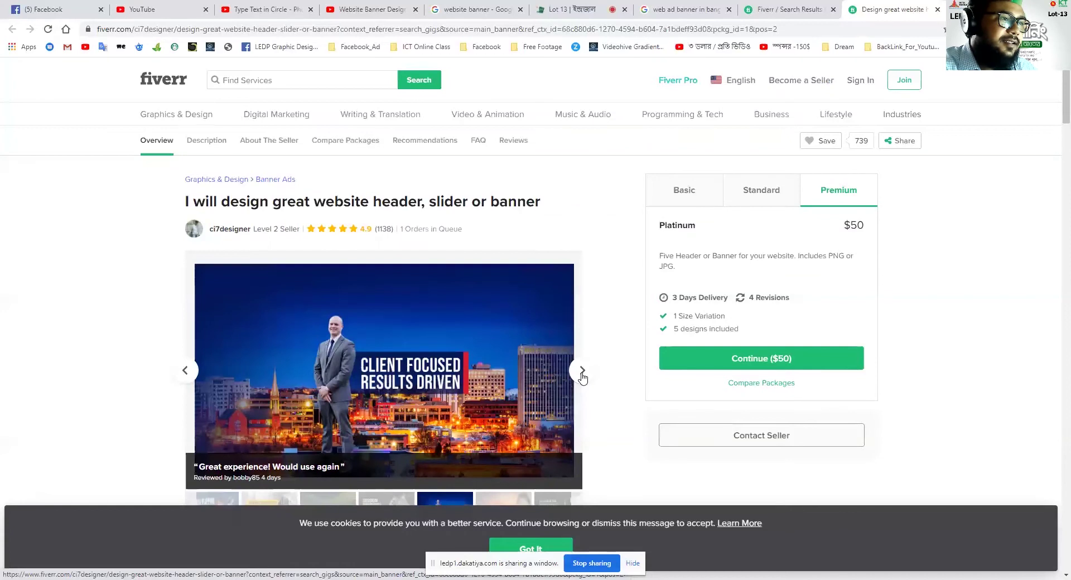
pyautogui.scroll(-2, 581, 378)
pyautogui.click(578, 266)
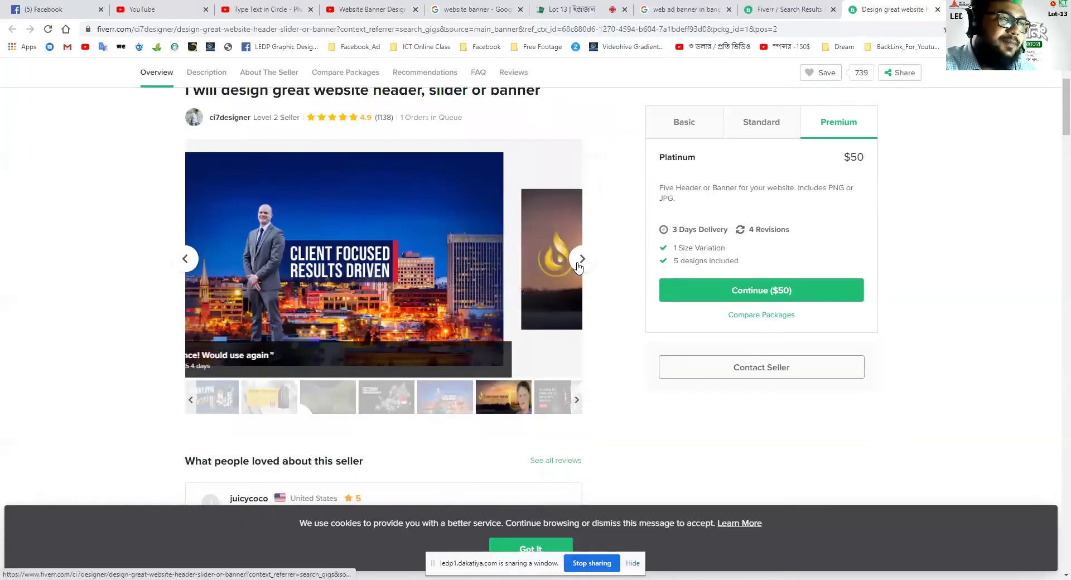
pyautogui.click(188, 260)
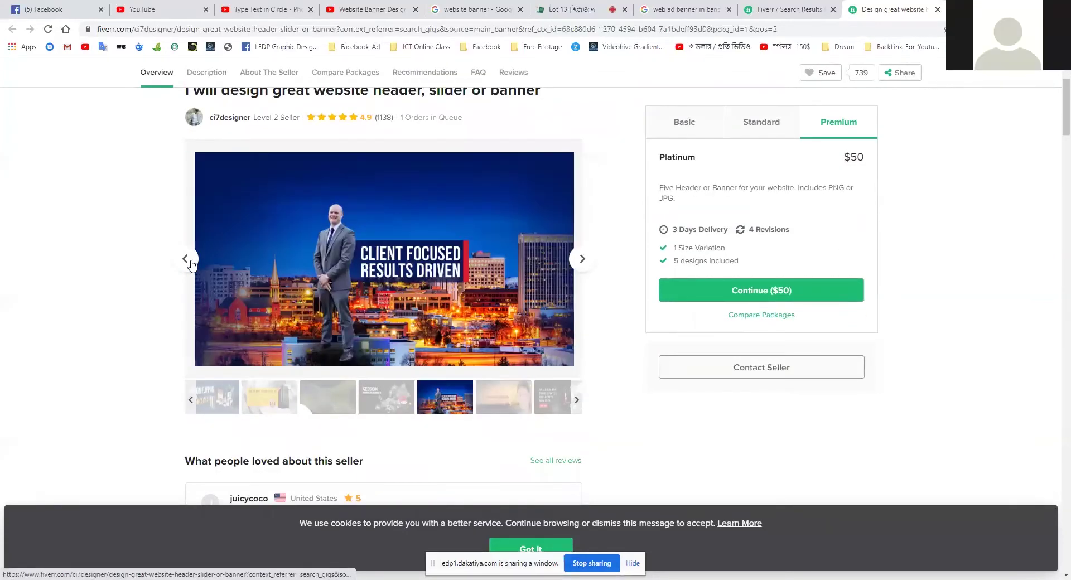
pyautogui.click(586, 262)
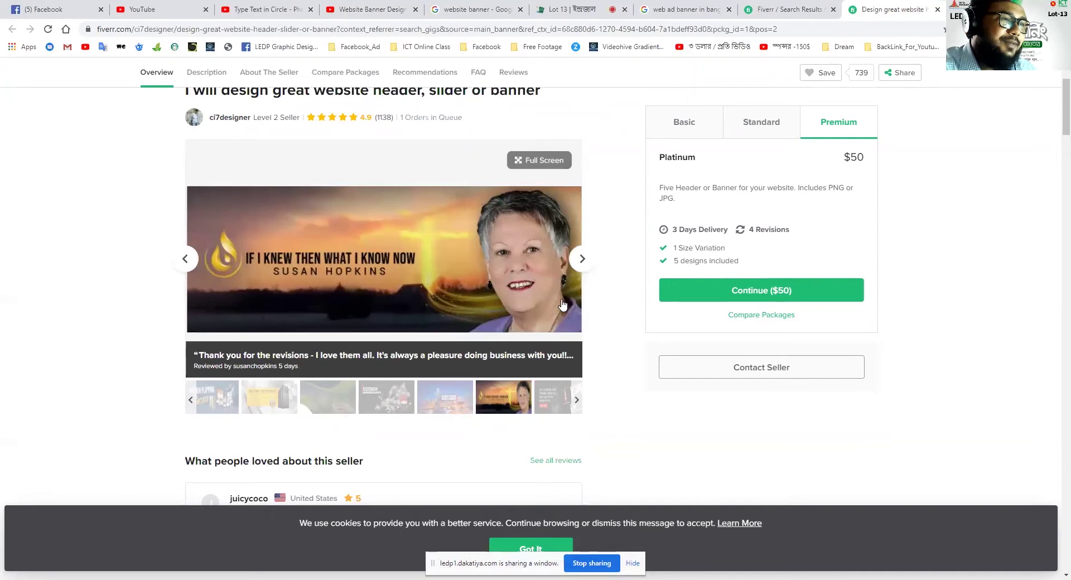
pyautogui.click(585, 265)
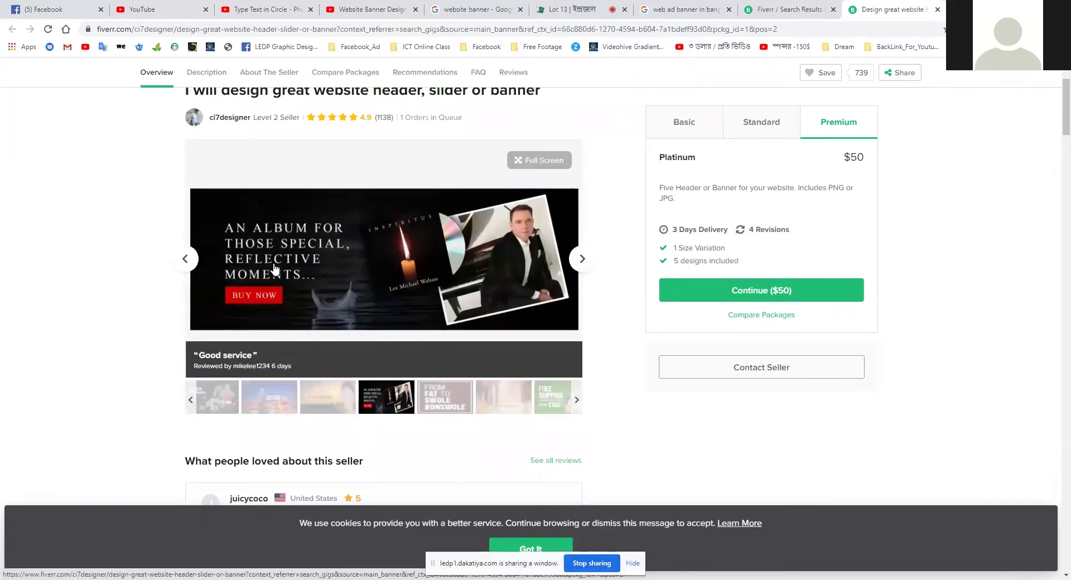
pyautogui.click(191, 263)
pyautogui.click(192, 265)
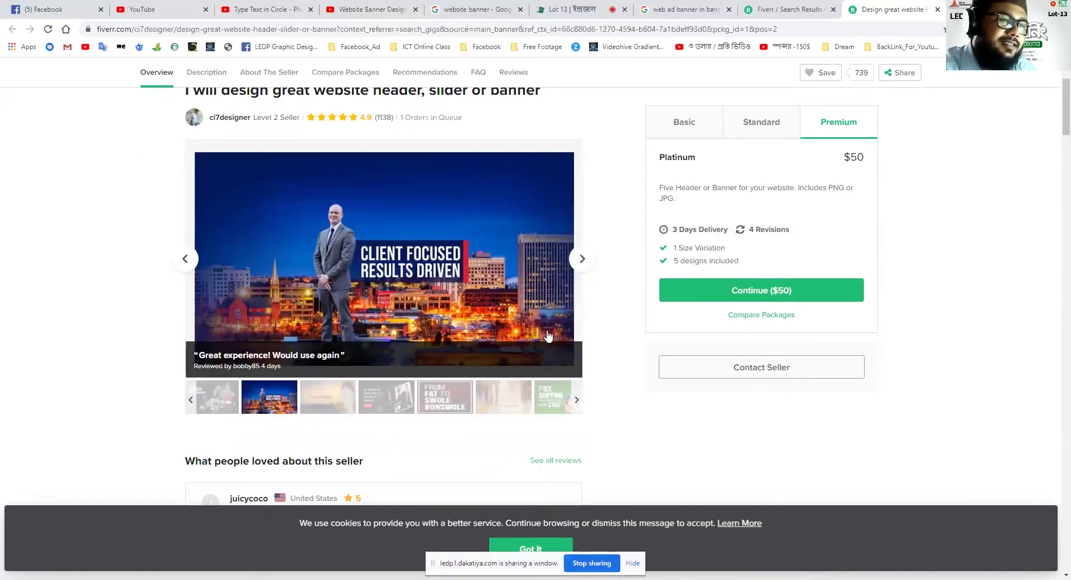
pyautogui.scroll(2, 350, 442)
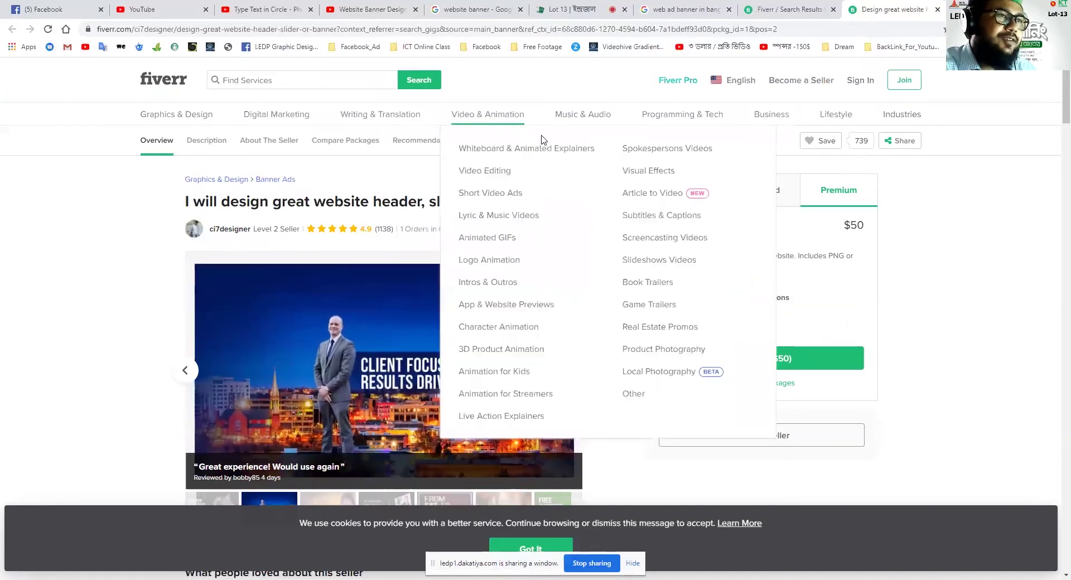
# - Return to the "banner" search results and compare the first gigs' seller levels and review counts, highlighting the Top Rated Seller label
pyautogui.click(783, 13)
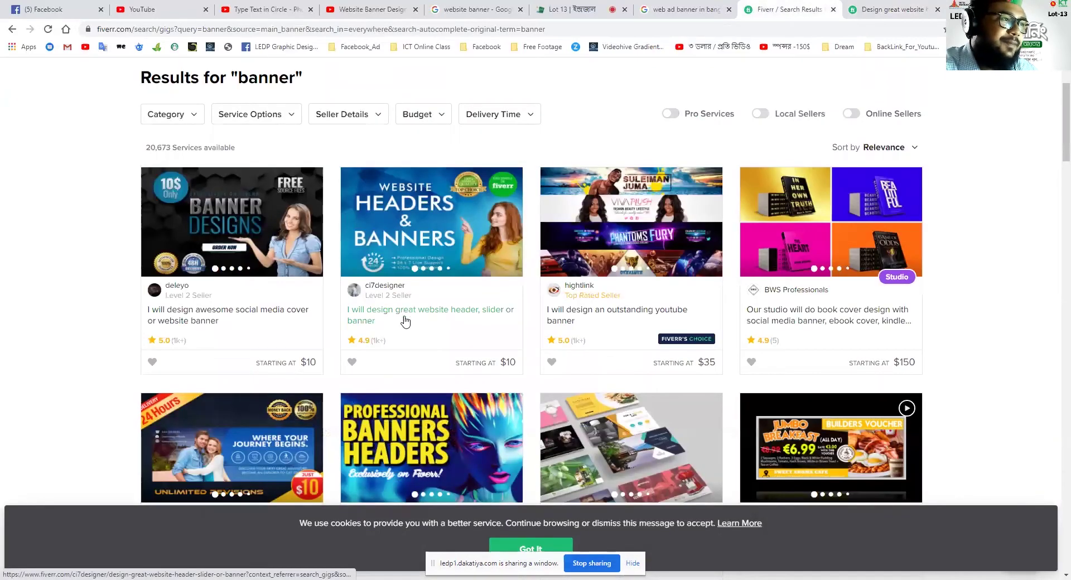
pyautogui.moveTo(185, 299)
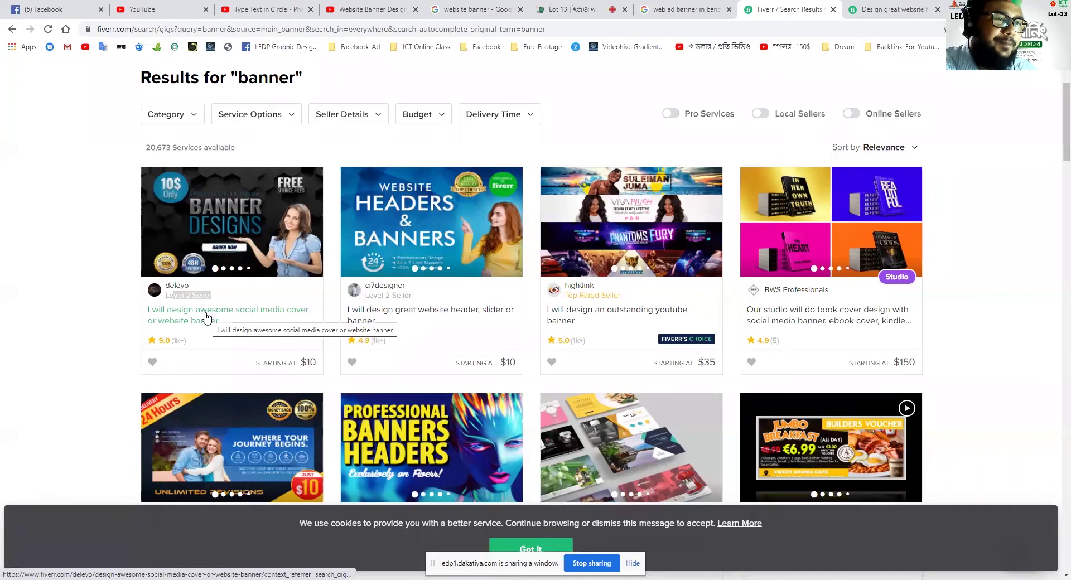
pyautogui.moveTo(631, 302); pyautogui.dragTo(557, 302)
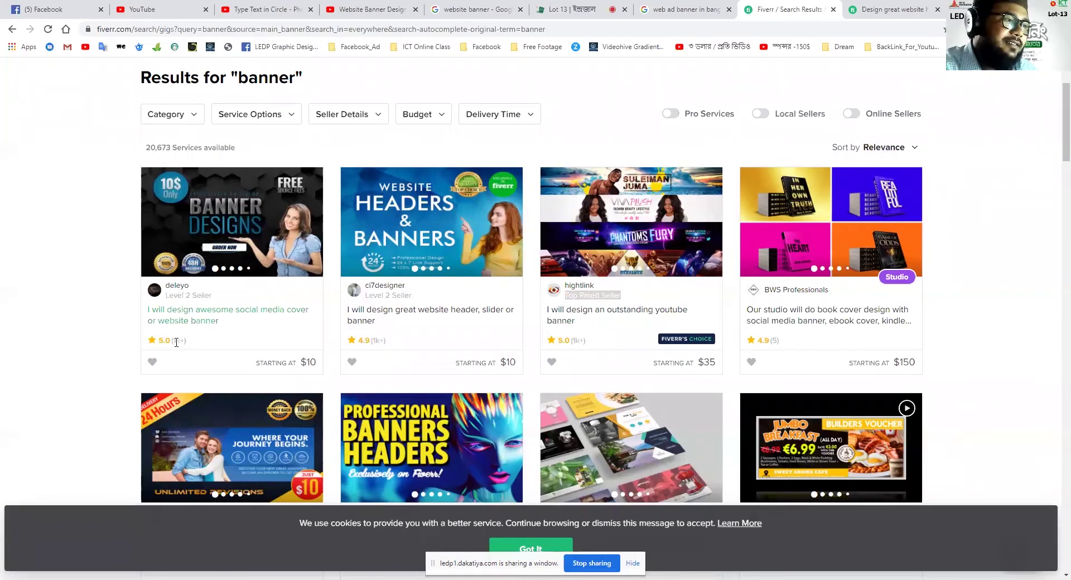
pyautogui.moveTo(174, 340); pyautogui.dragTo(185, 339)
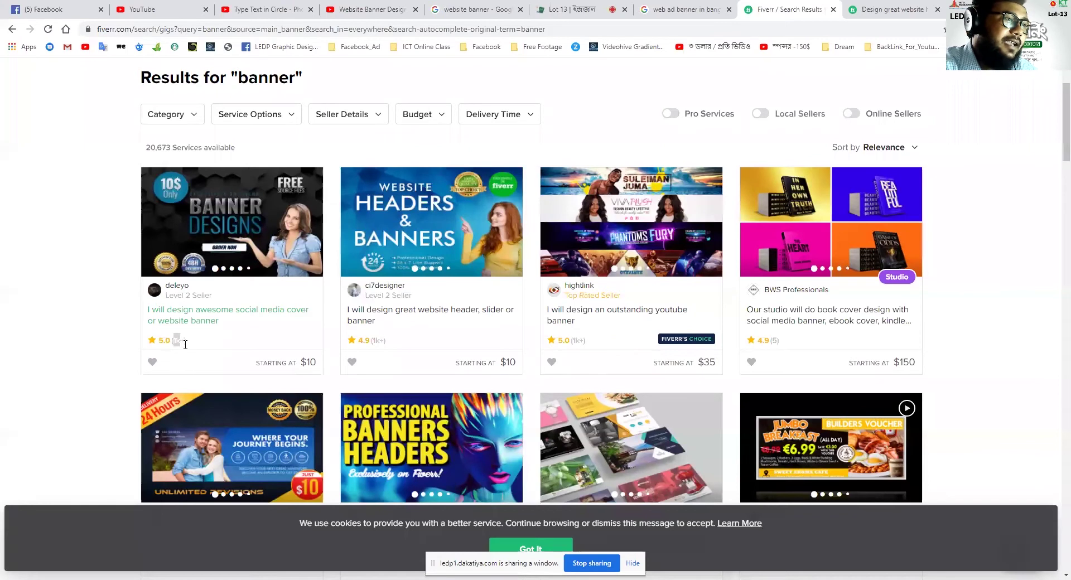
pyautogui.click(180, 342)
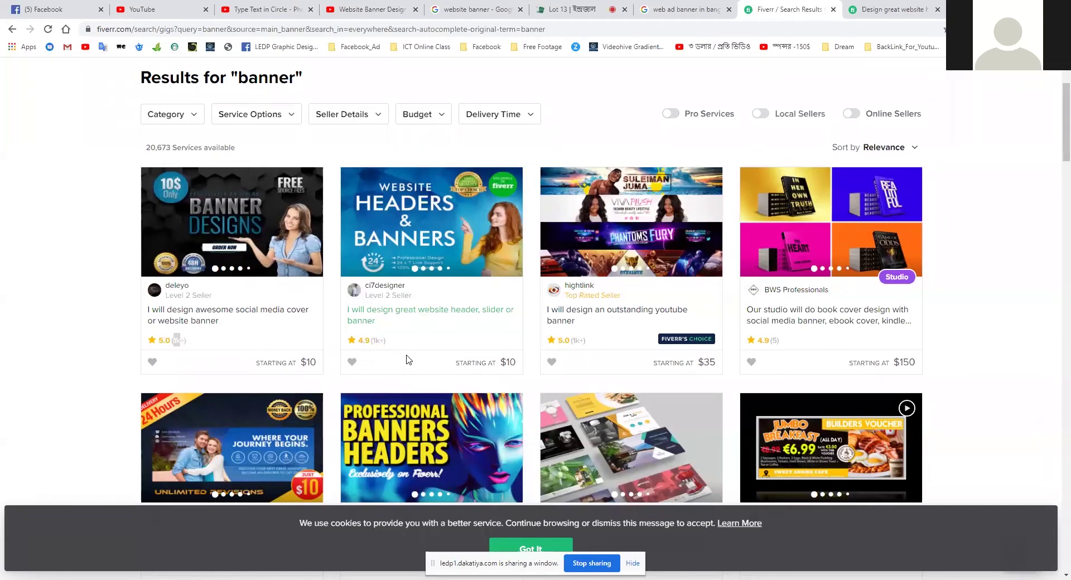
# - Browse further down the banner gigs and open the professional LinkedIn banner, Facebook or Twitter cover gig in a new tab
pyautogui.scroll(-1, 428, 337)
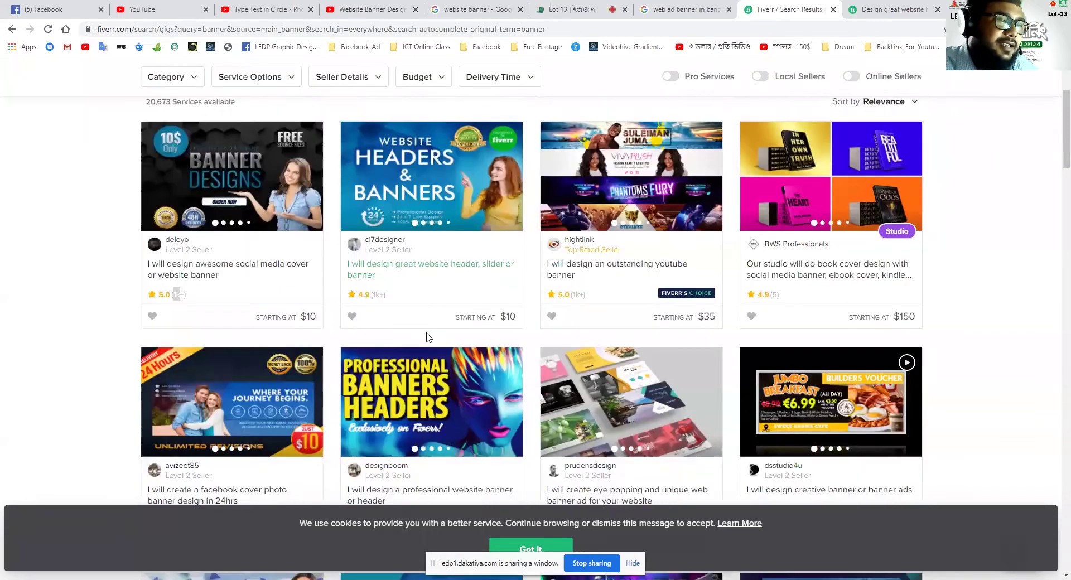
pyautogui.scroll(-2, 428, 337)
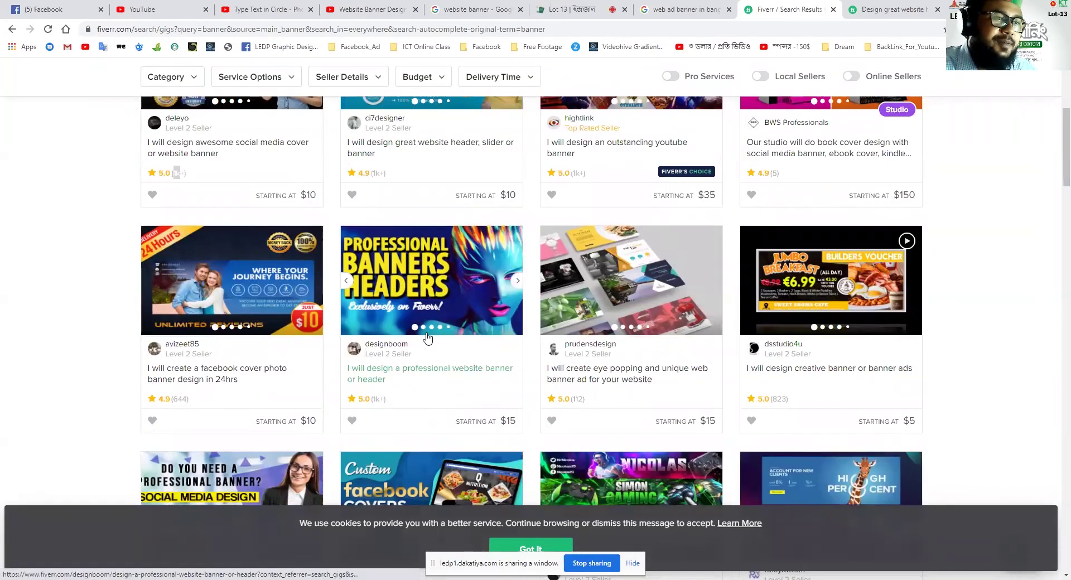
pyautogui.scroll(3, 374, 398)
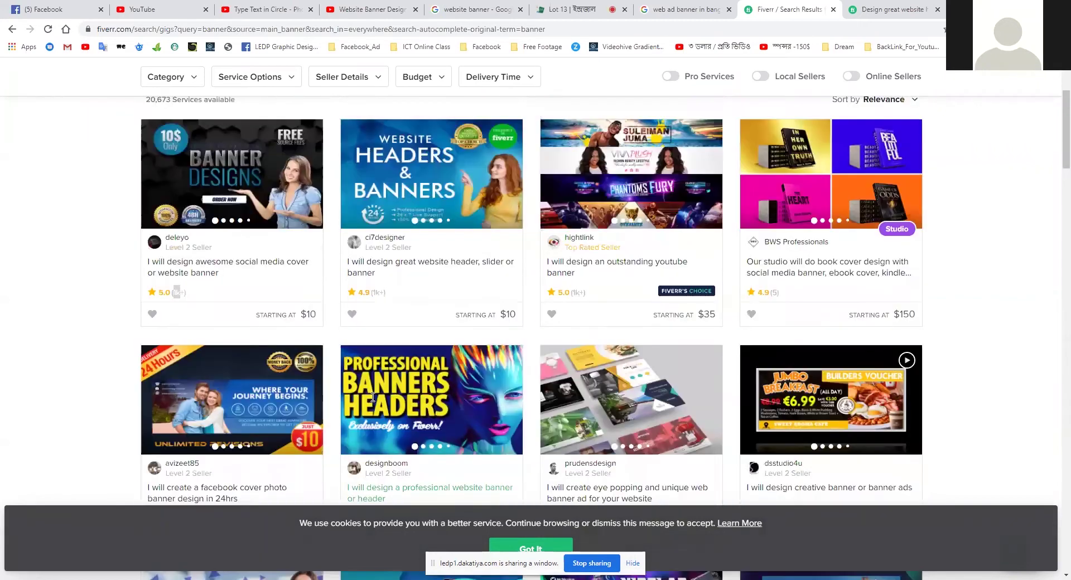
pyautogui.scroll(-2, 371, 405)
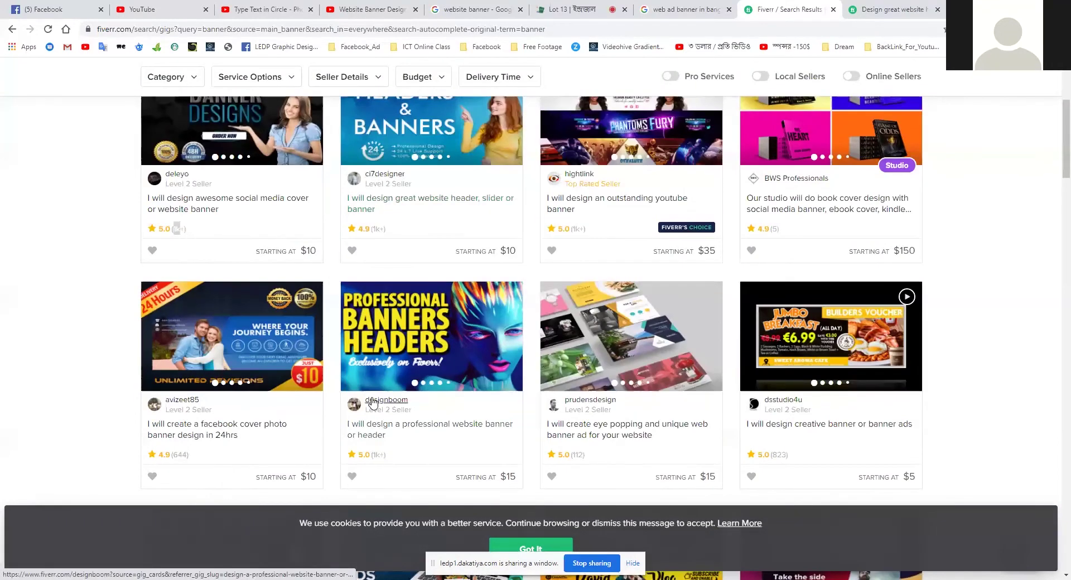
pyautogui.scroll(-5, 373, 399)
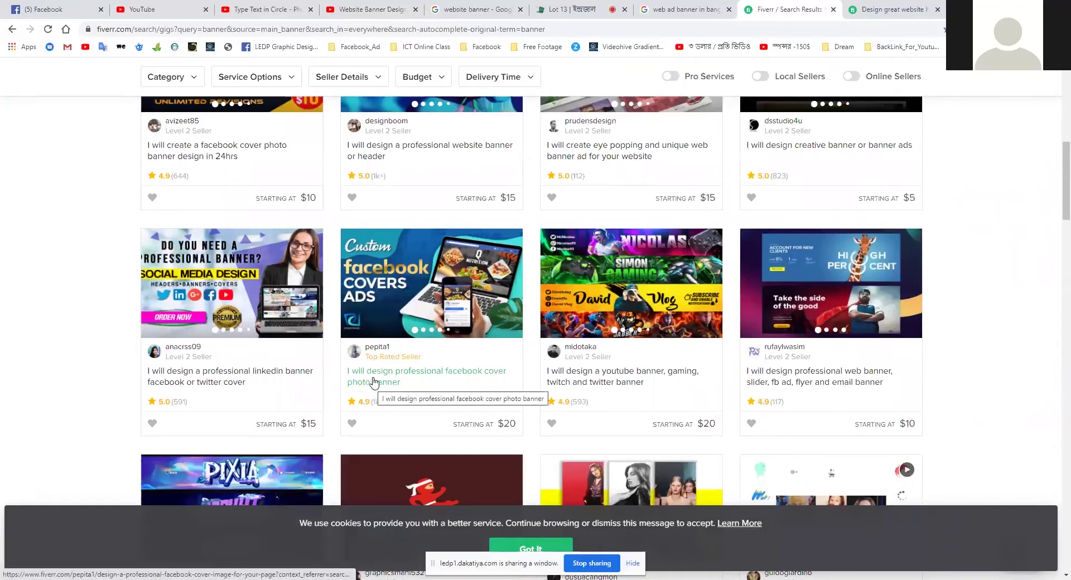
pyautogui.middleClick(234, 380)
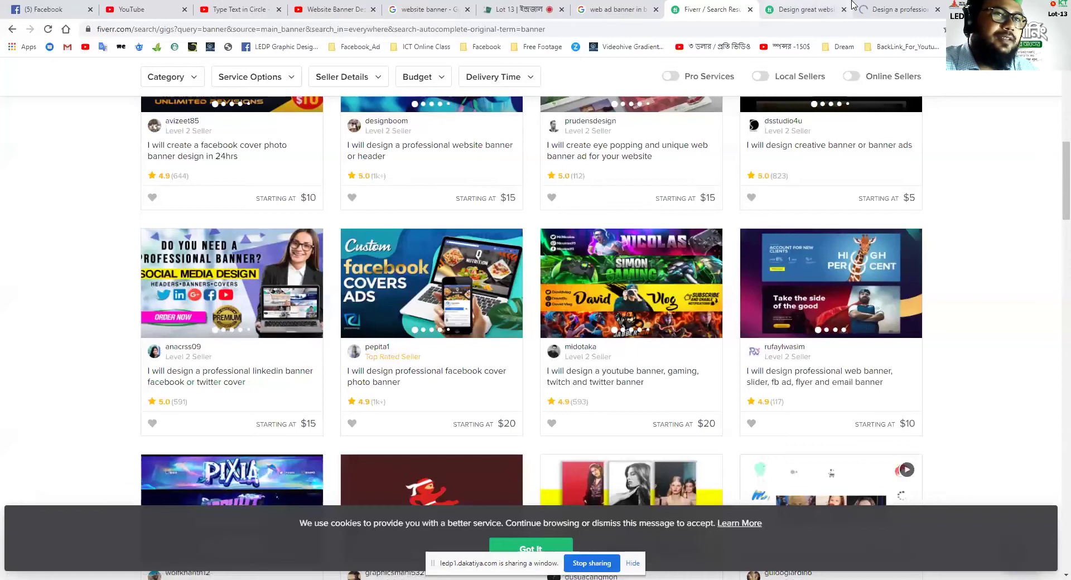
pyautogui.hotkey('ctrl', '9')
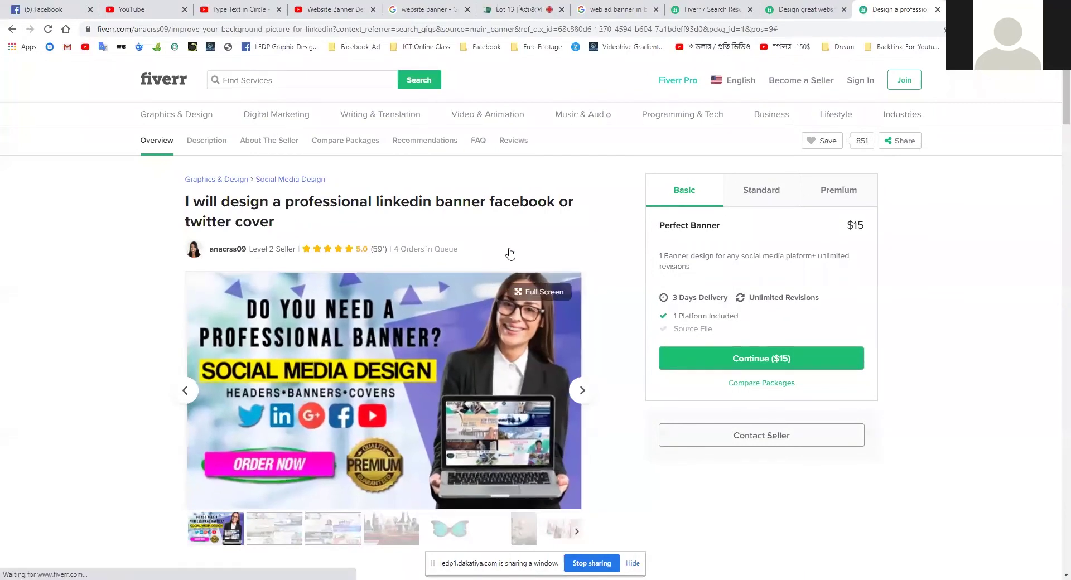
# - Examine the LinkedIn banner gig from its title and sample image through the description and package prices to the recommended gigs
pyautogui.moveTo(178, 204); pyautogui.dragTo(424, 474)
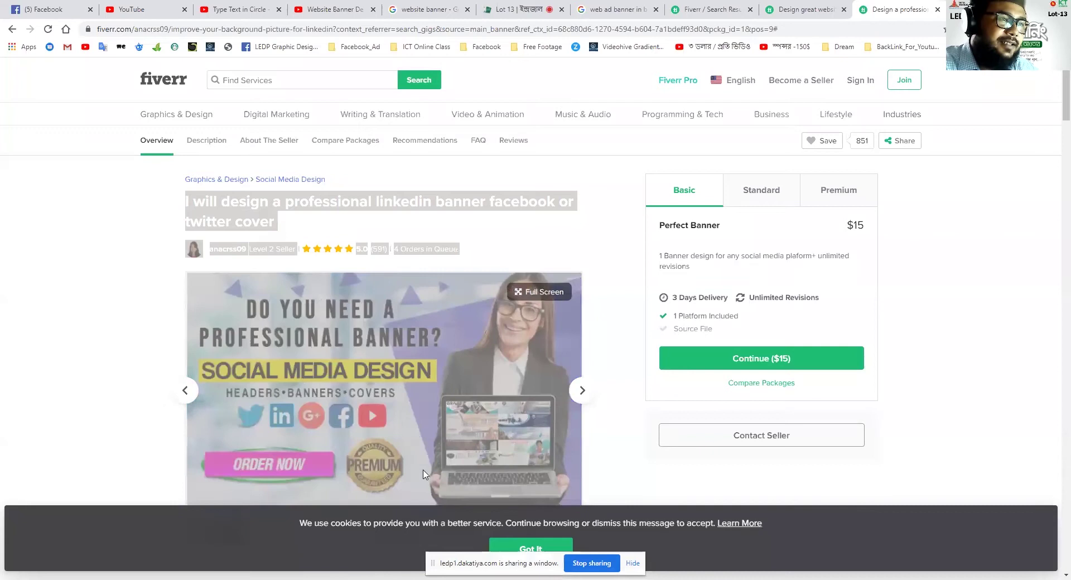
pyautogui.click(596, 288)
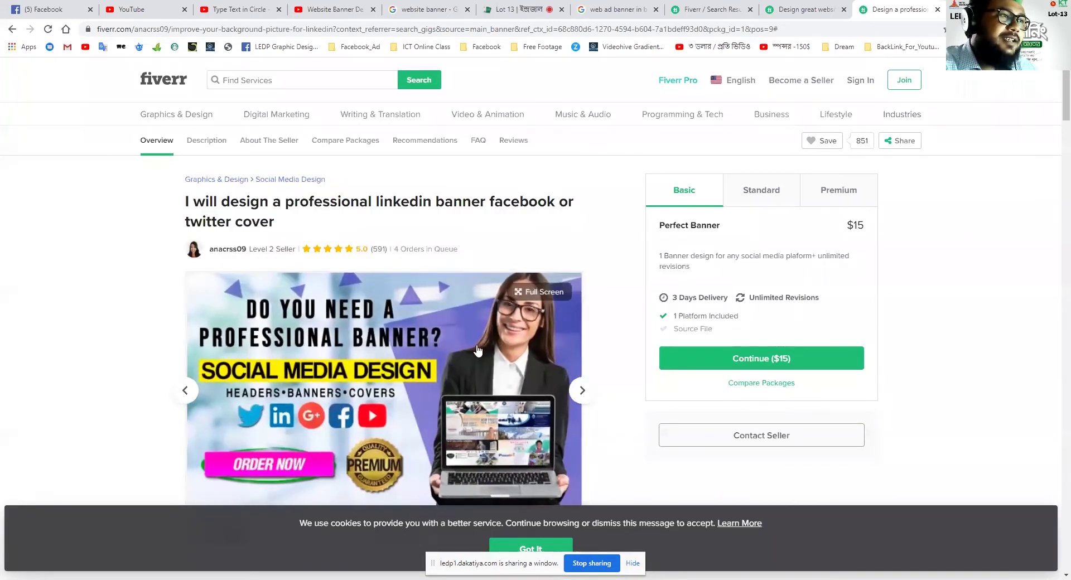
pyautogui.click(233, 250)
pyautogui.scroll(15, 633, 415)
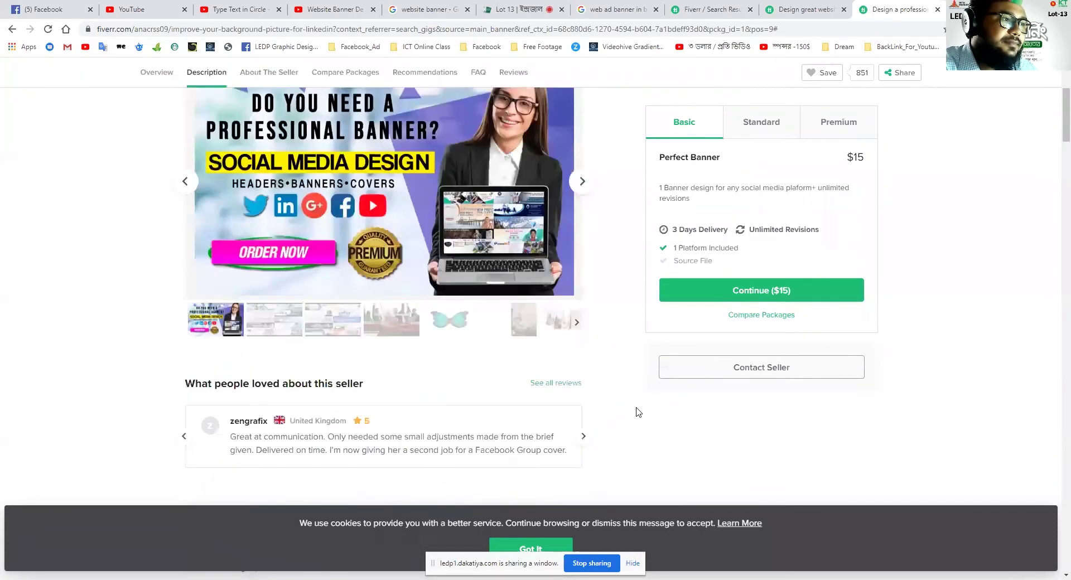
pyautogui.scroll(4, 638, 413)
pyautogui.scroll(-20, 639, 411)
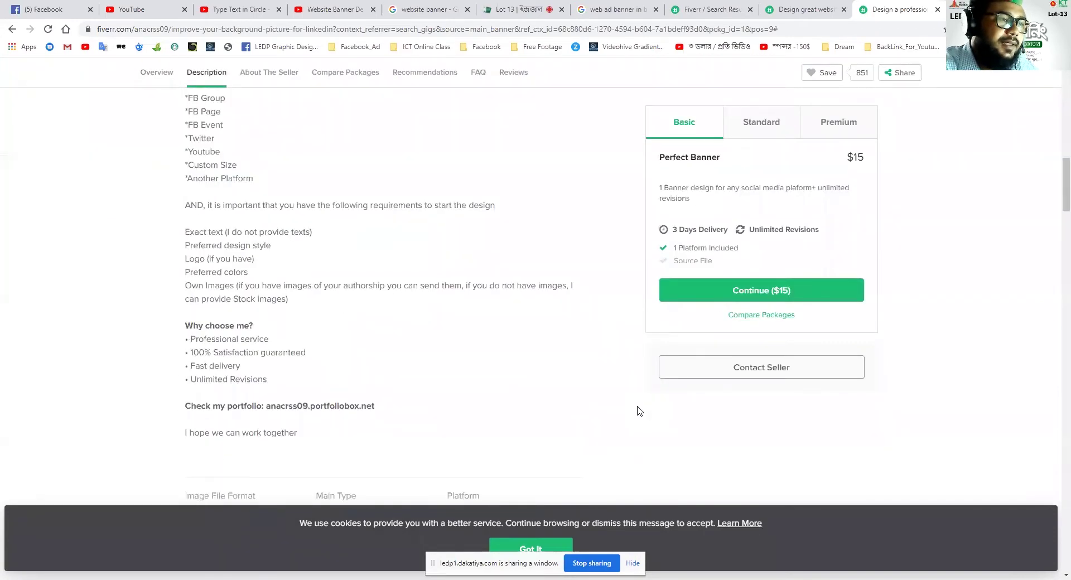
pyautogui.scroll(-5, 638, 411)
pyautogui.scroll(5, 630, 399)
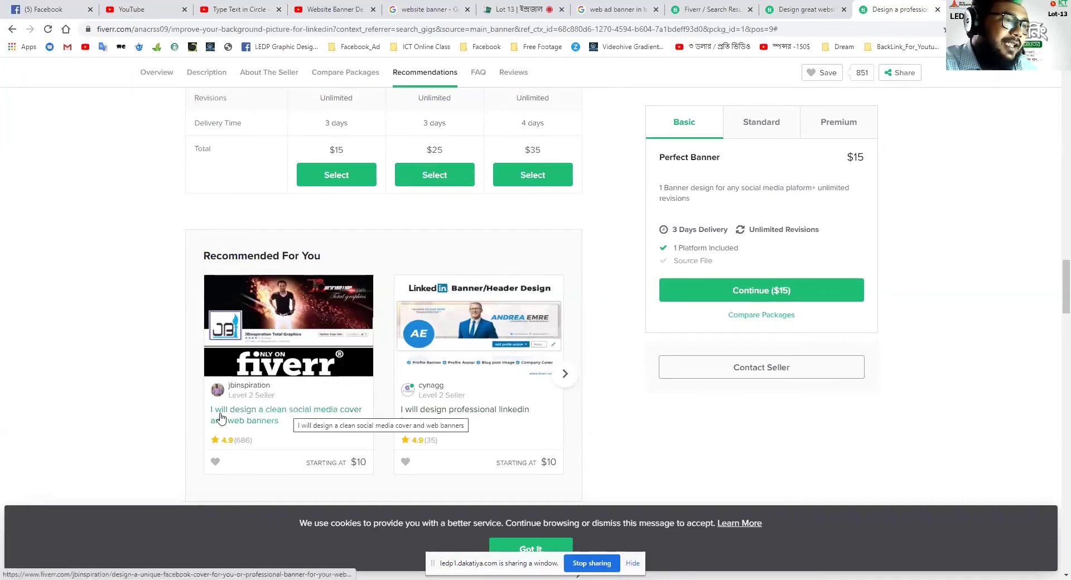
# - Open the recommended "clean social media cover and web banners" gig and read its description, highlighting the "About This Gig" heading
pyautogui.click(289, 414)
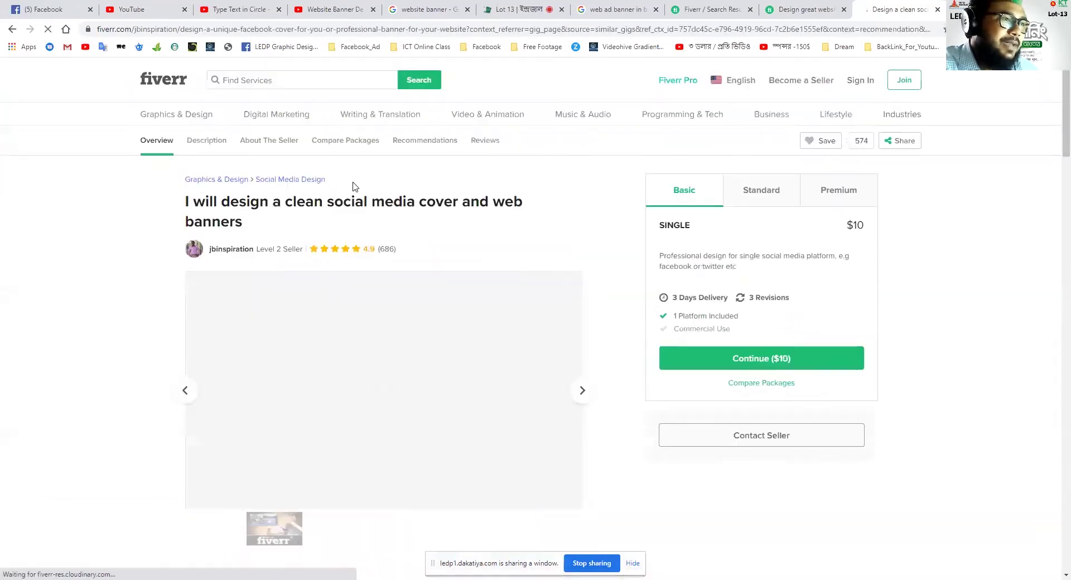
pyautogui.scroll(-5, 336, 480)
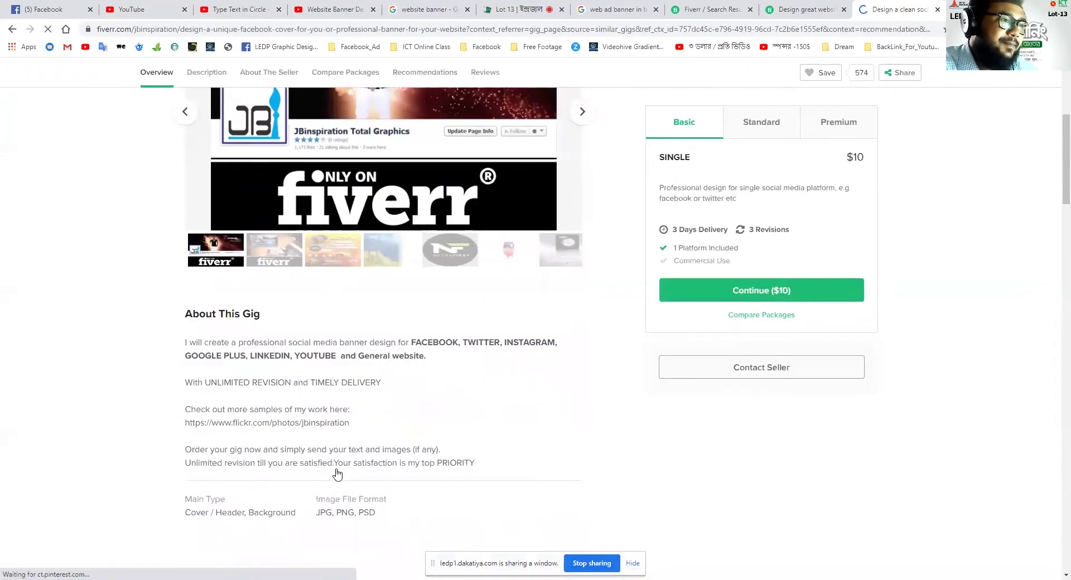
pyautogui.scroll(-3, 270, 323)
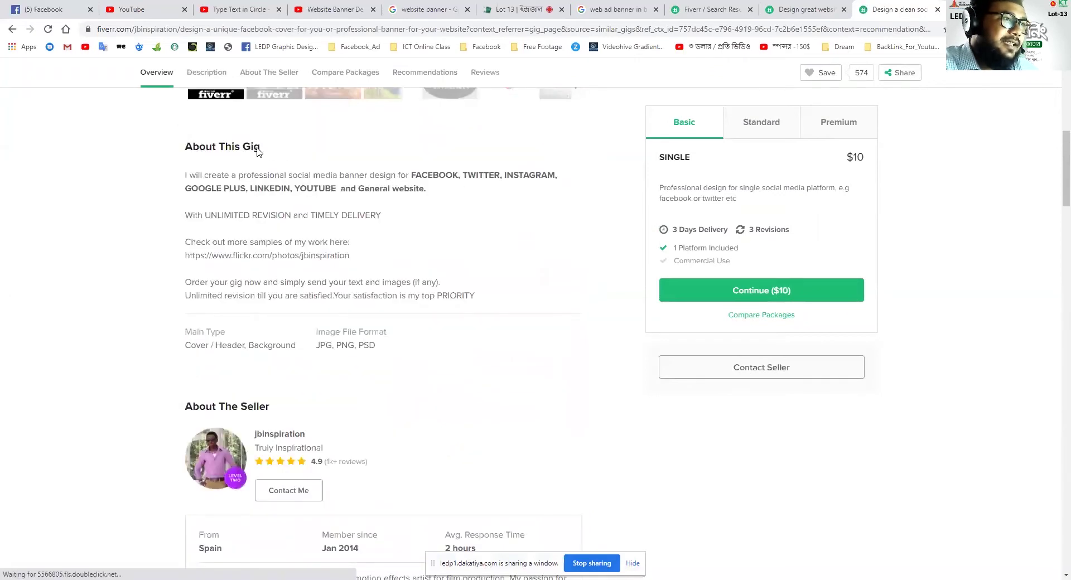
pyautogui.moveTo(200, 147); pyautogui.dragTo(243, 148)
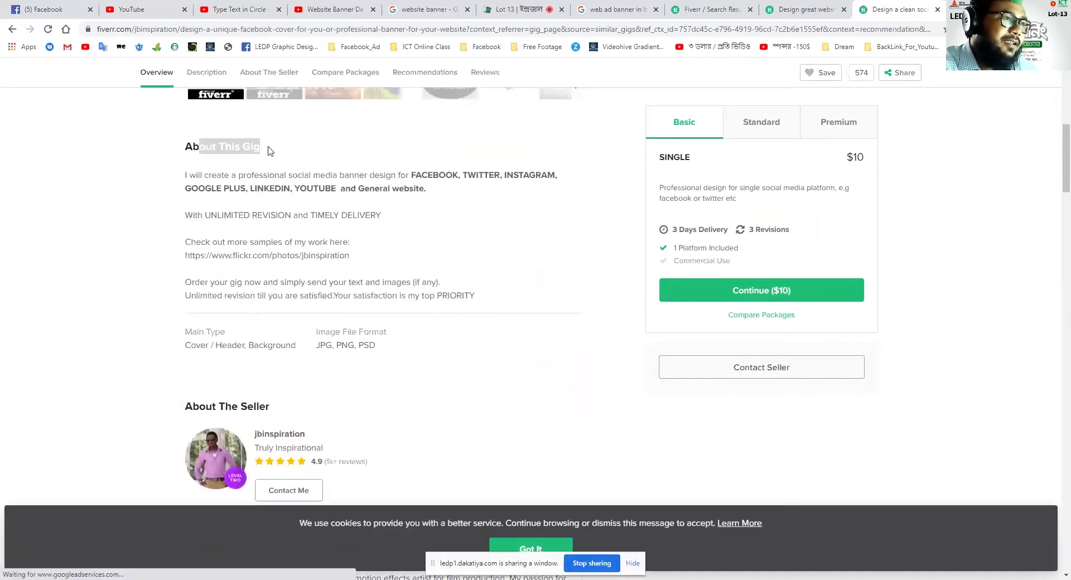
pyautogui.click(304, 153)
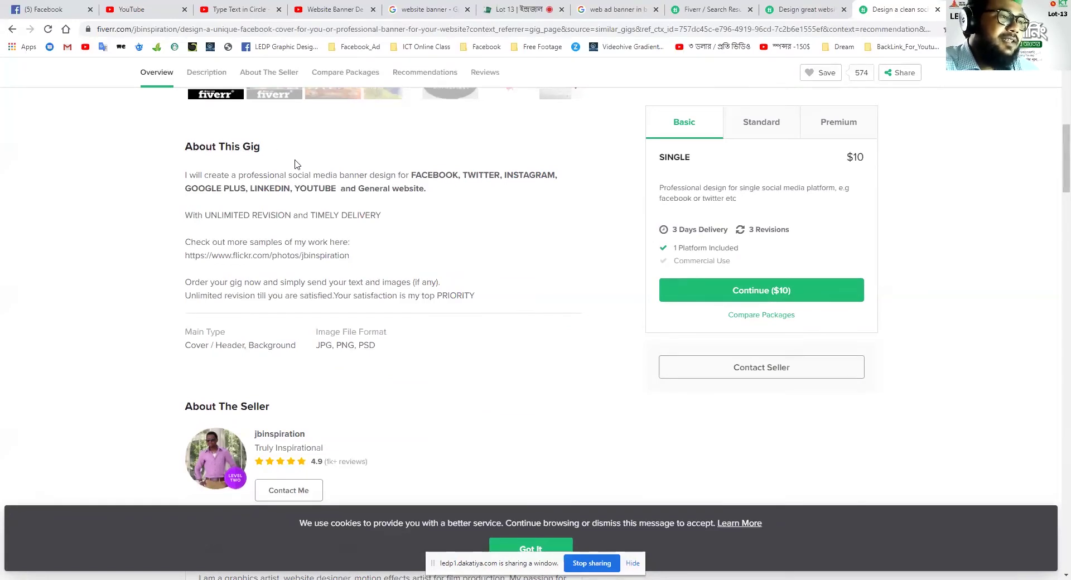
pyautogui.moveTo(262, 151); pyautogui.dragTo(190, 151)
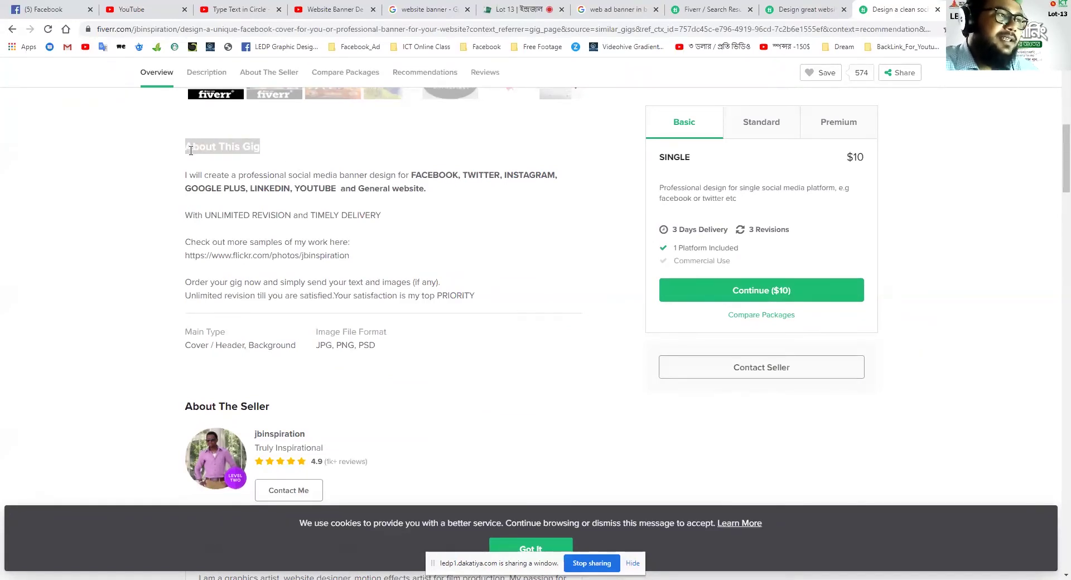
pyautogui.click(285, 156)
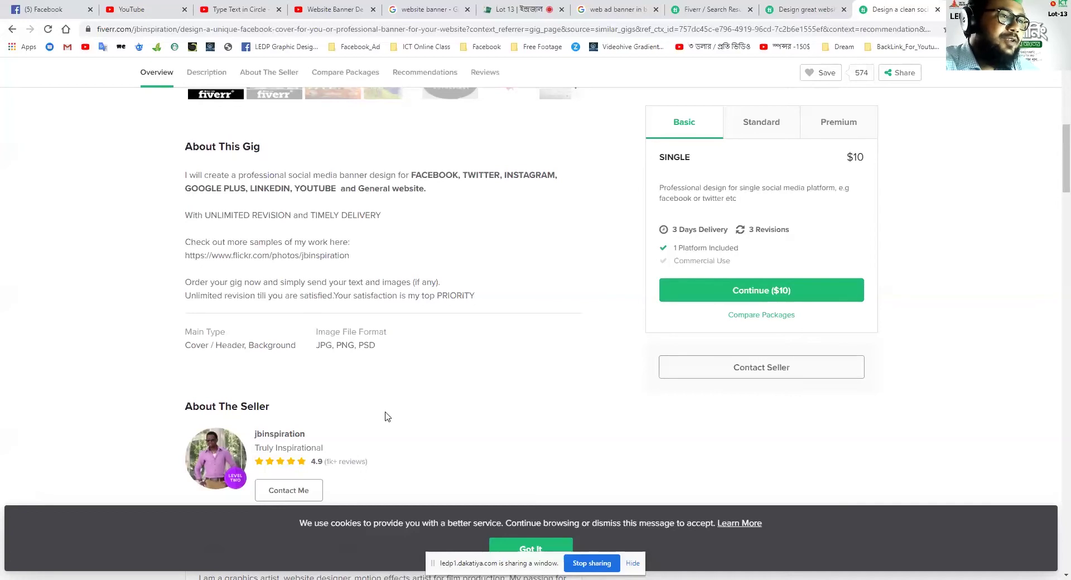
# - Compare the price and deliverables of the gig's Basic, Standard and Premium packages
pyautogui.scroll(1, 390, 418)
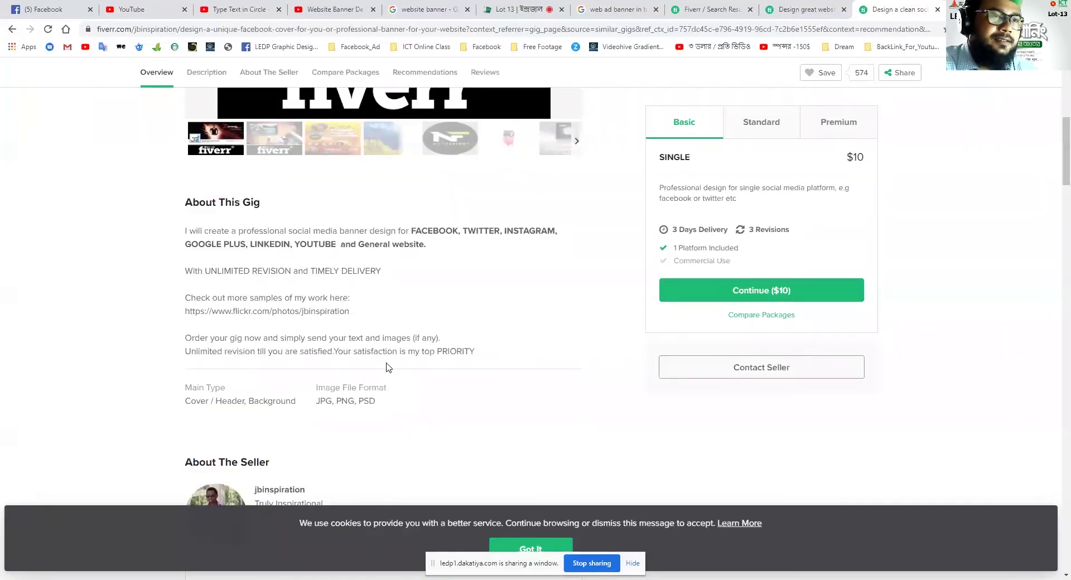
pyautogui.scroll(2, 388, 367)
pyautogui.moveTo(844, 158); pyautogui.dragTo(867, 163)
pyautogui.click(762, 127)
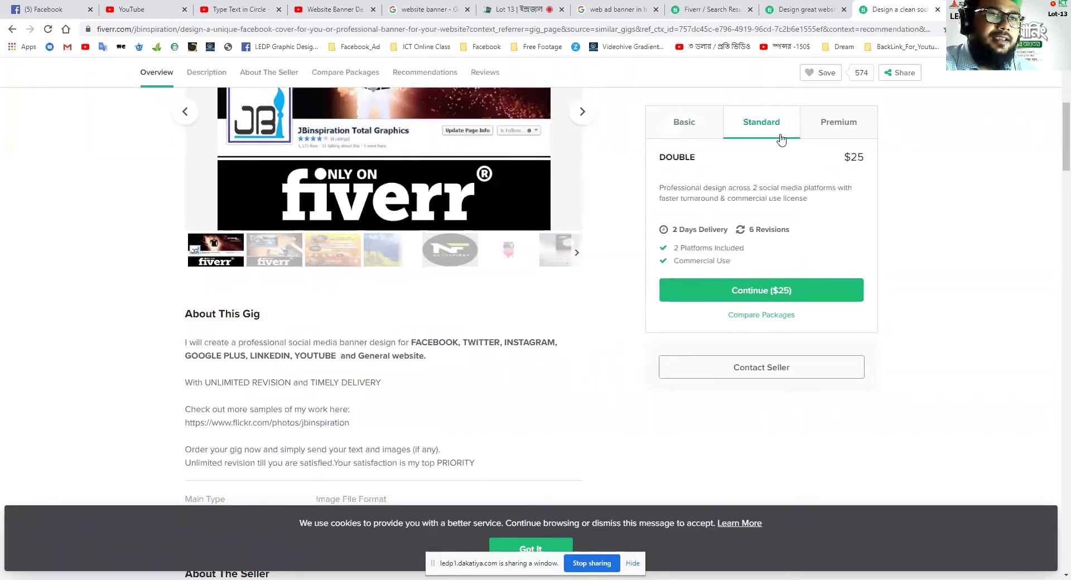
pyautogui.click(838, 125)
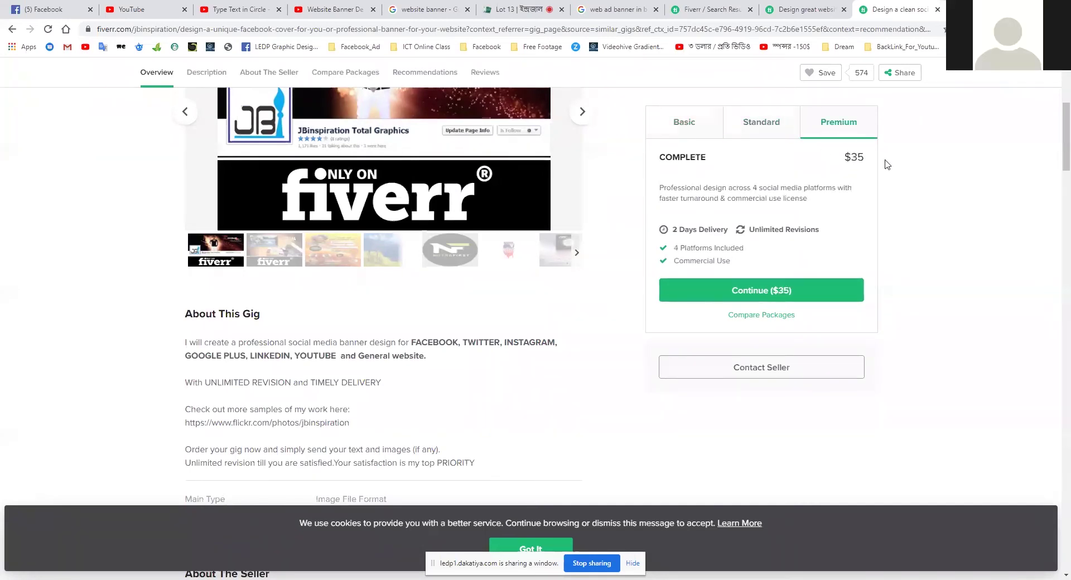
# - Highlight the Premium package's price and reread the gig's description down to its main type and image file formats
pyautogui.moveTo(855, 165); pyautogui.dragTo(845, 166)
pyautogui.scroll(5, 496, 385)
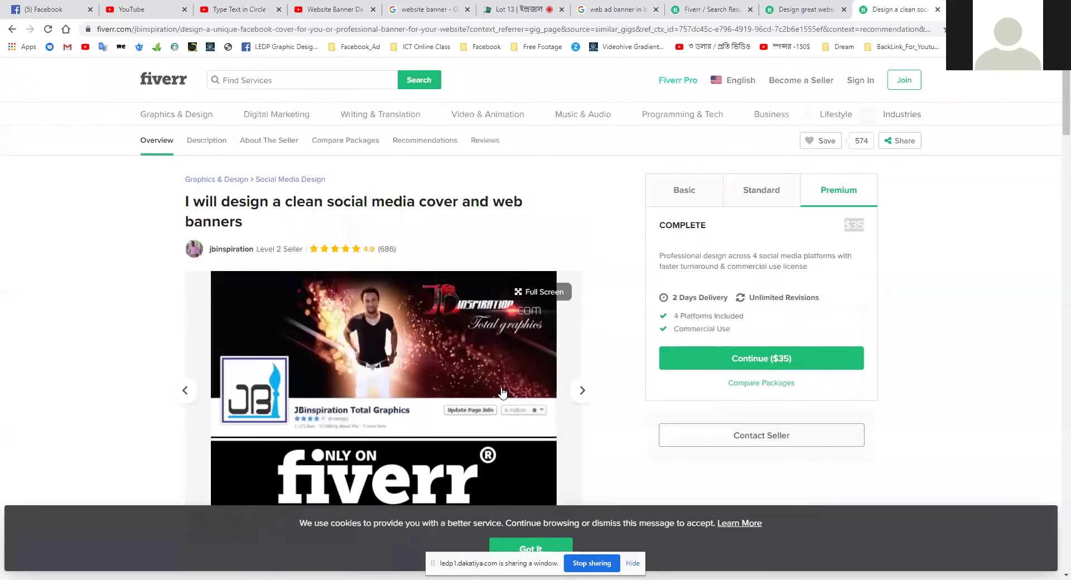
pyautogui.scroll(-3, 240, 208)
pyautogui.scroll(-4, 394, 401)
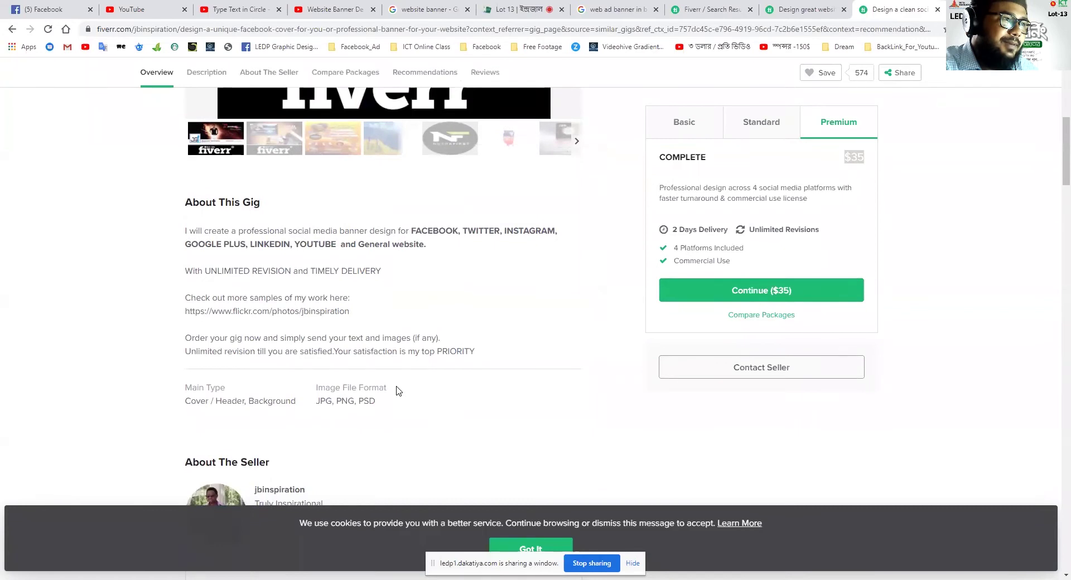
# - View the gig's sample images from the Total Graphics artwork to the orange prayer event flyer and the mountain cyclists banner
pyautogui.scroll(3, 253, 318)
pyautogui.click(282, 318)
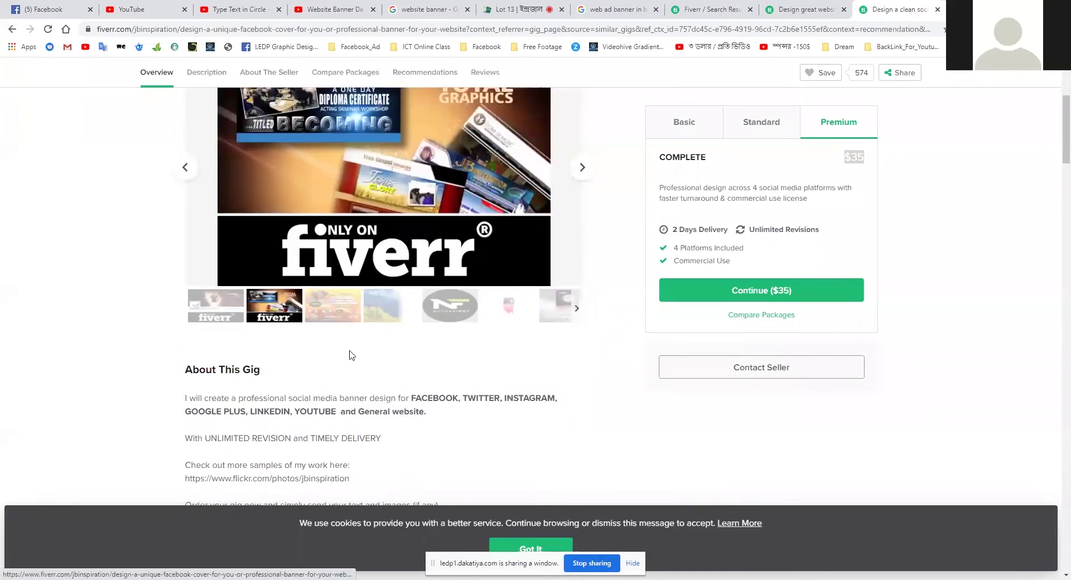
pyautogui.scroll(1, 362, 363)
pyautogui.scroll(1, 363, 363)
pyautogui.click(337, 405)
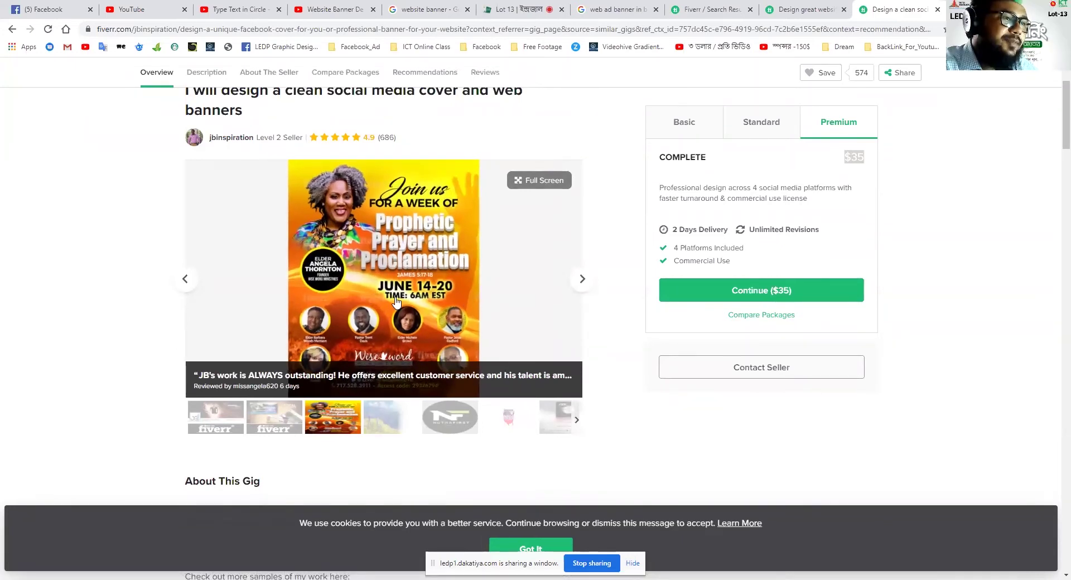
pyautogui.click(397, 430)
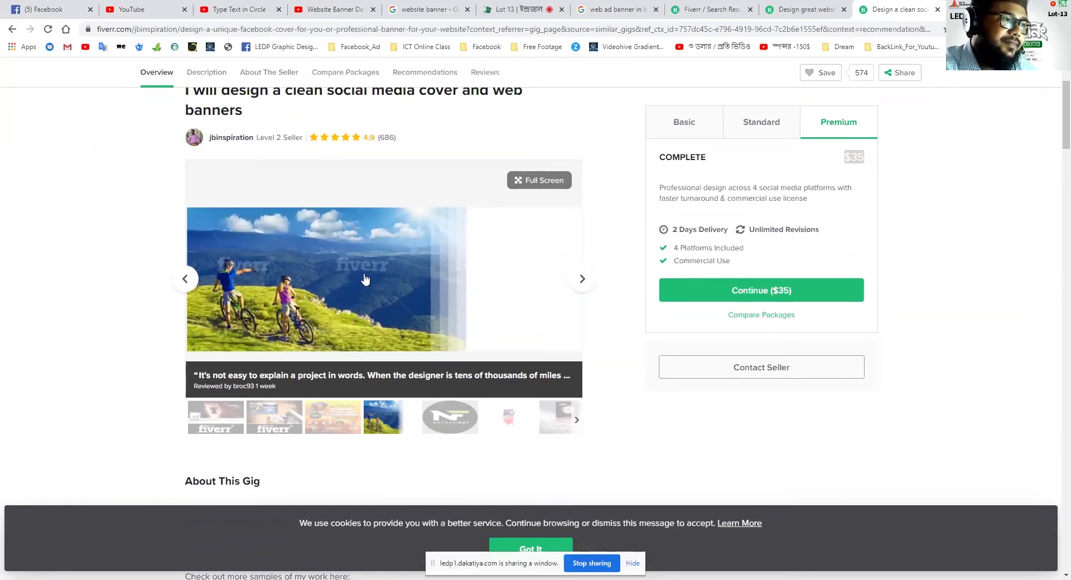
# - Revisit the gig's opening samples and continue to the NutraFirst logo and the Rev Theory "Prophet$" artwork
pyautogui.click(281, 417)
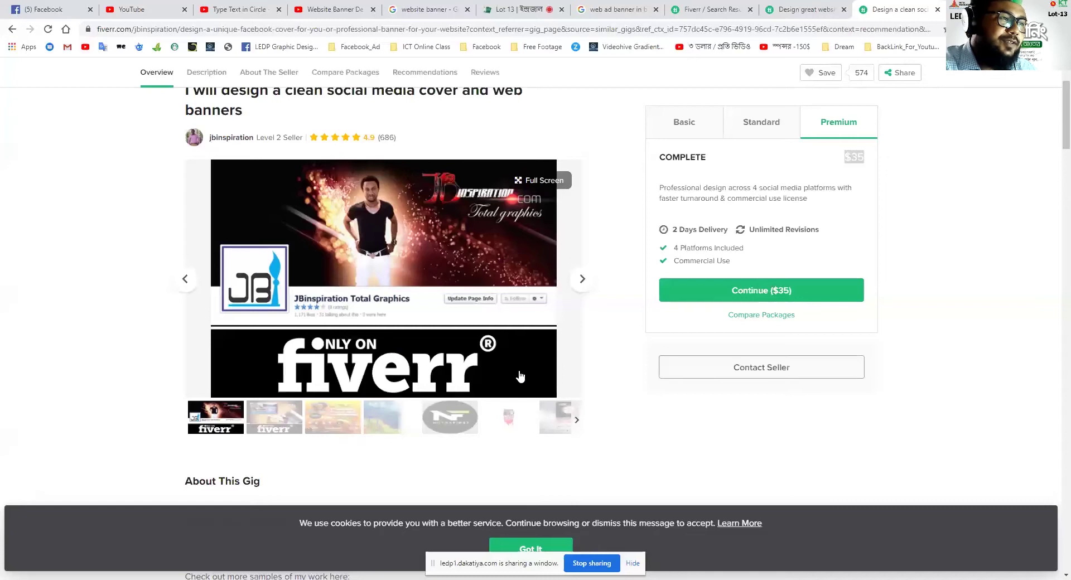
pyautogui.click(347, 427)
pyautogui.click(368, 425)
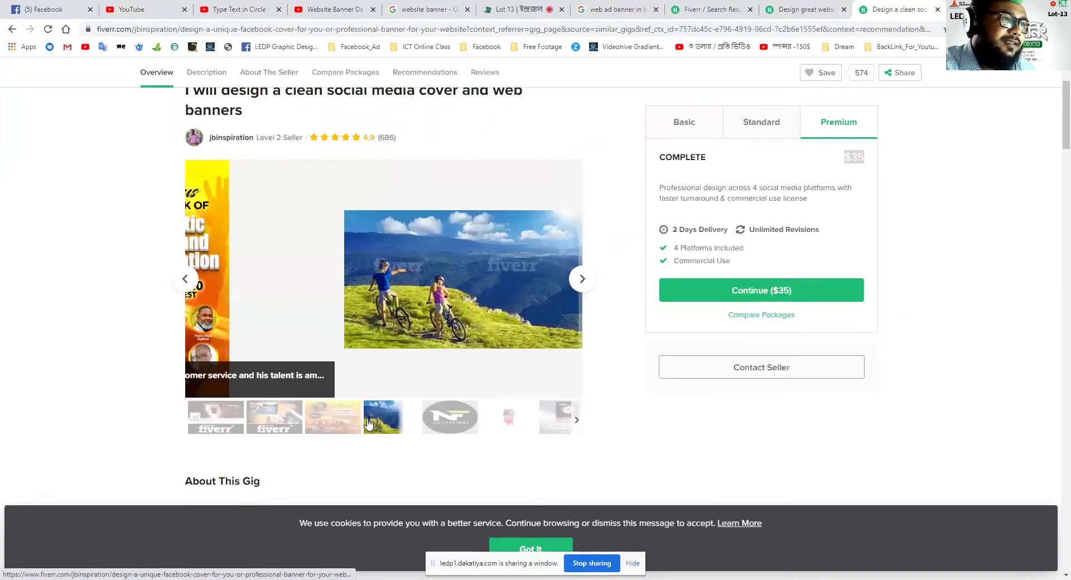
pyautogui.click(334, 426)
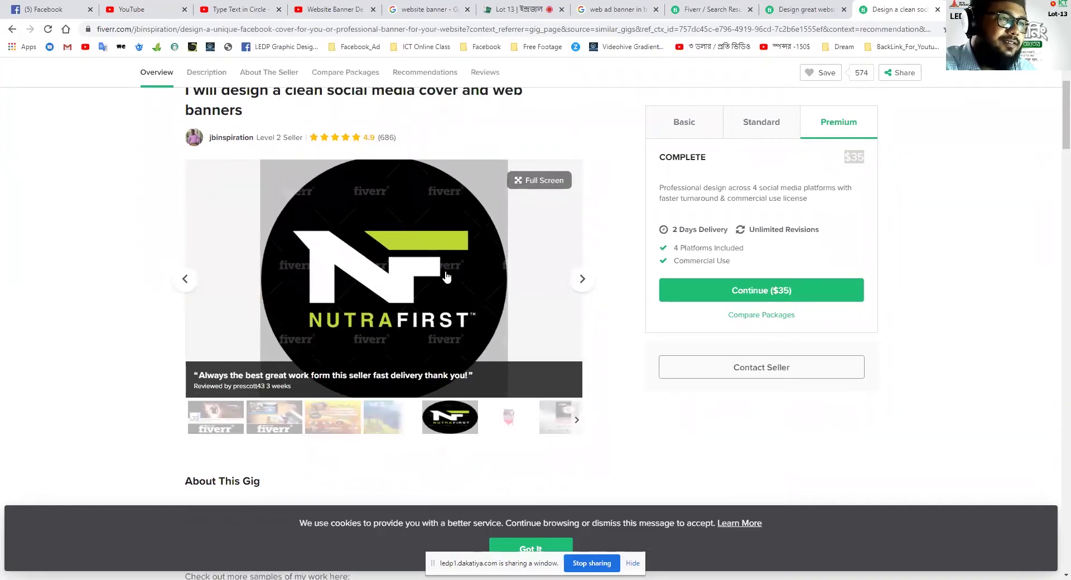
pyautogui.click(516, 426)
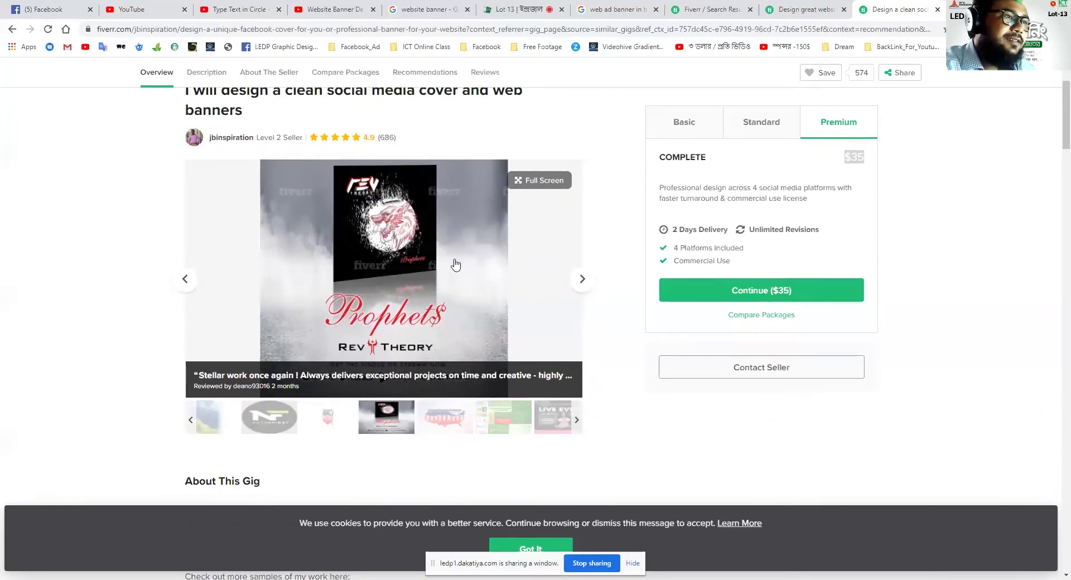
pyautogui.scroll(-2, 442, 283)
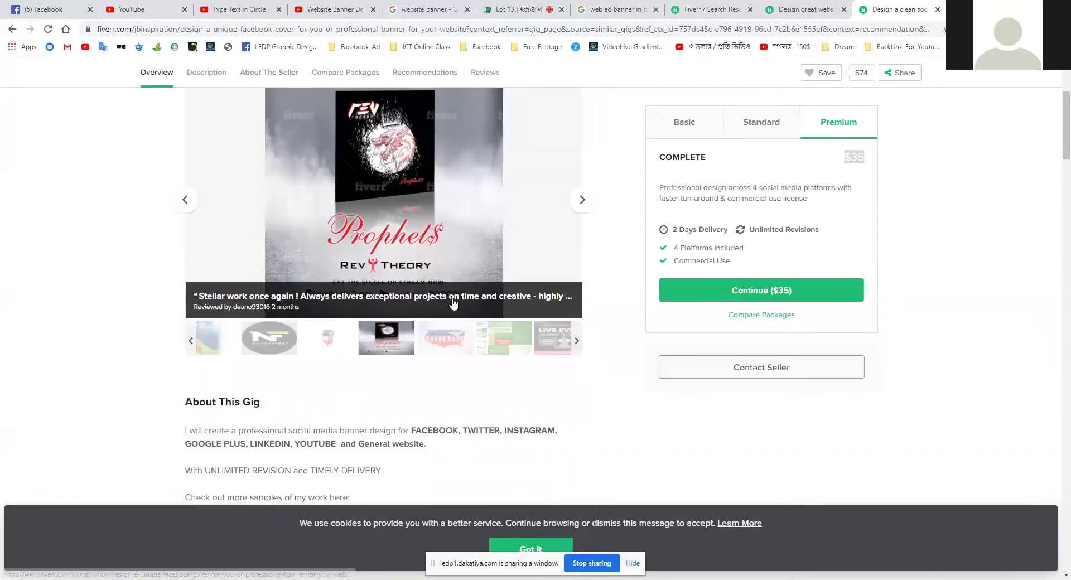
pyautogui.scroll(2, 244, 134)
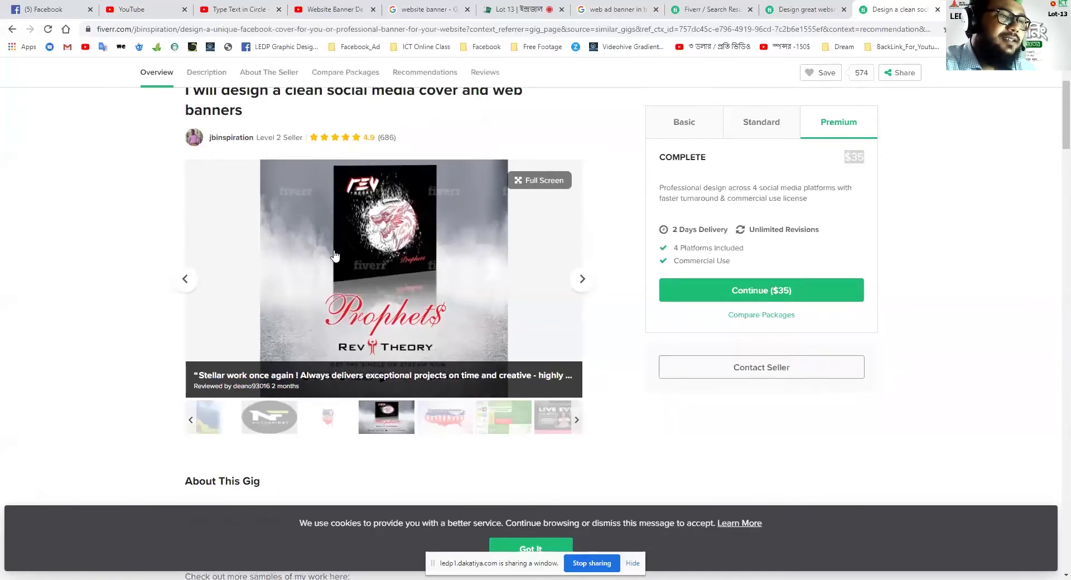
# - View the Hands Across America, Herbalife, Live Event and Mindfit for Living samples in the gig's gallery
pyautogui.click(440, 424)
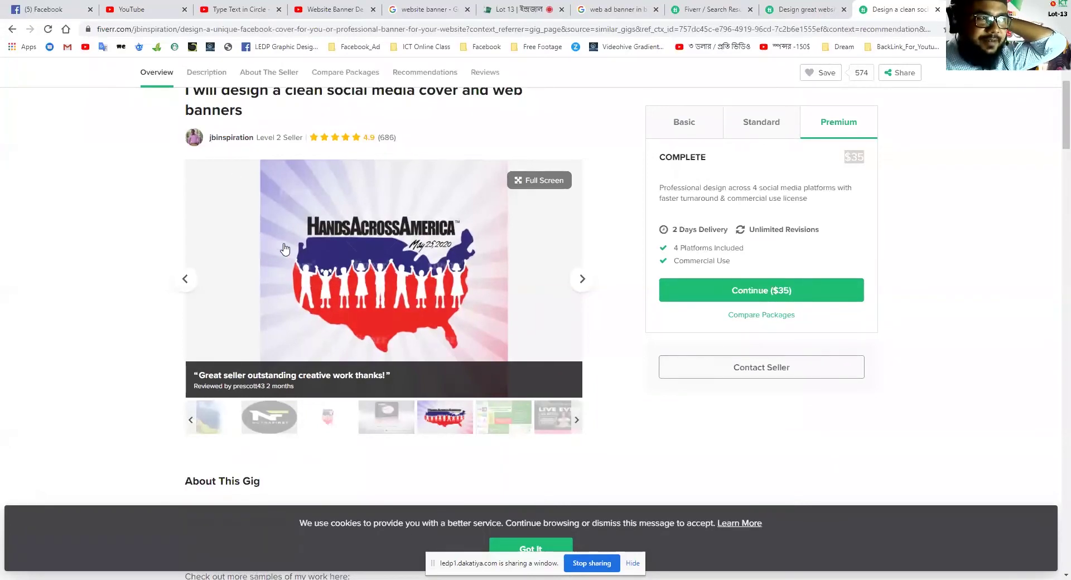
pyautogui.click(495, 430)
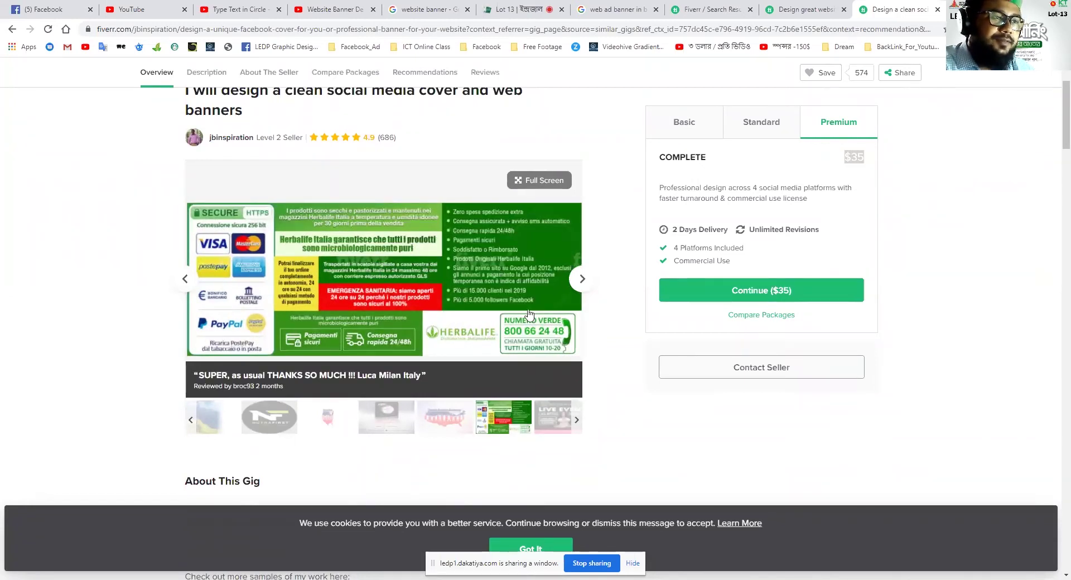
pyautogui.click(558, 431)
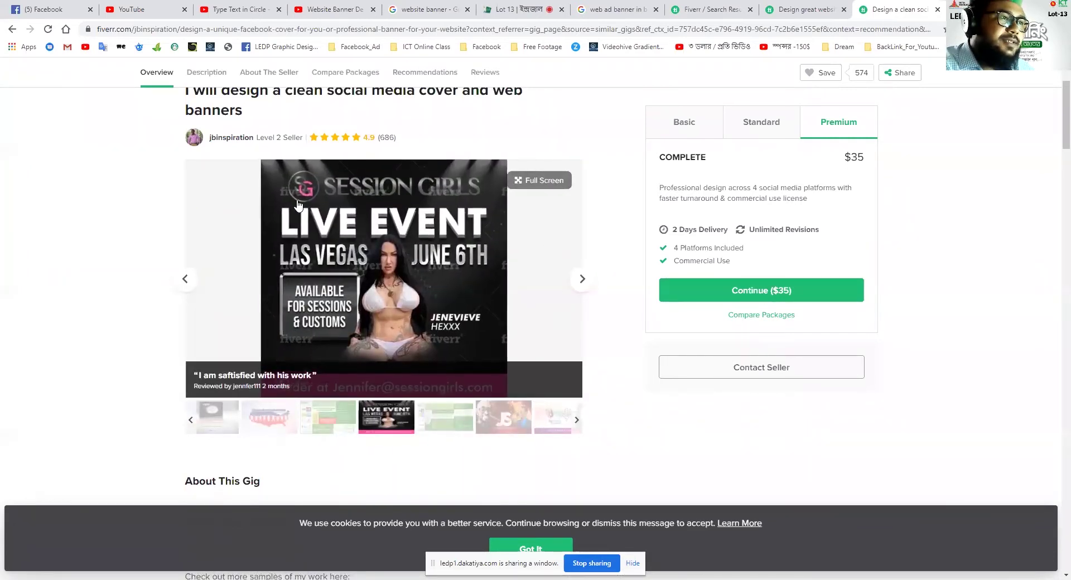
pyautogui.click(545, 426)
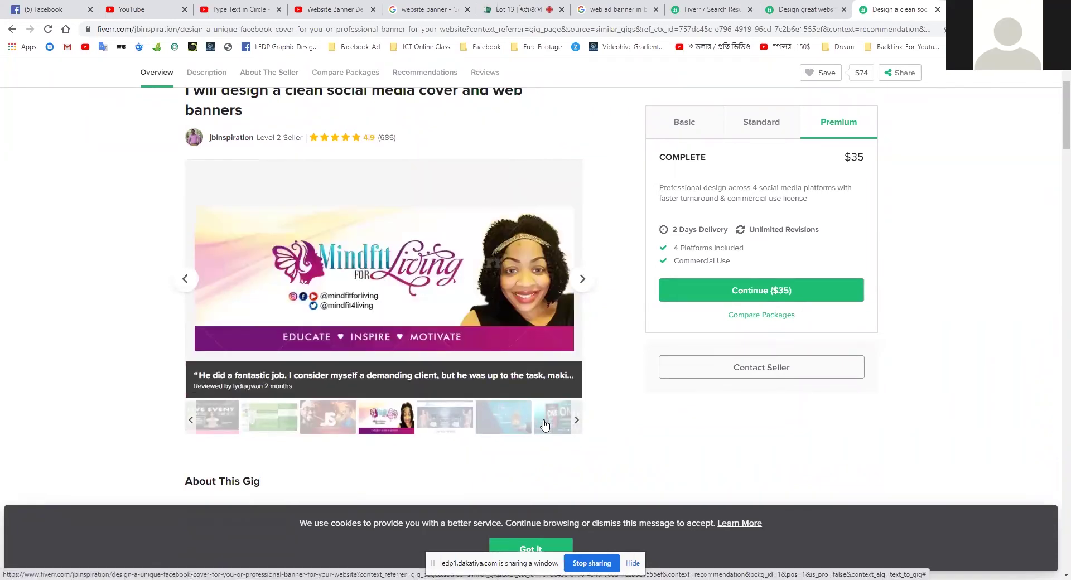
# - View the remaining gallery samples from the 3D Labs website banner to the Ministerial Alliance logo, and return to the first sample
pyautogui.click(445, 421)
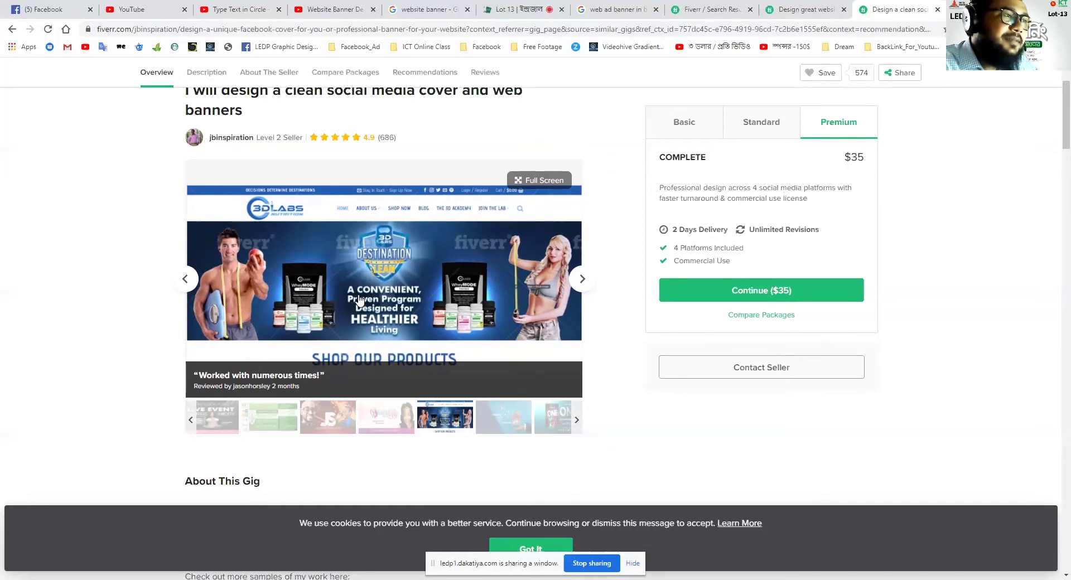
pyautogui.click(491, 414)
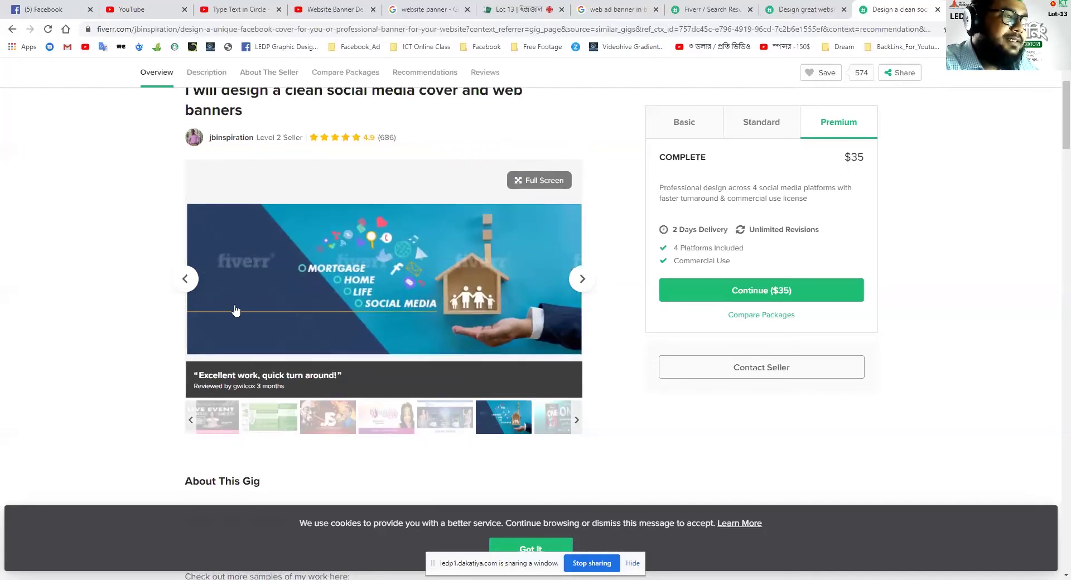
pyautogui.click(561, 423)
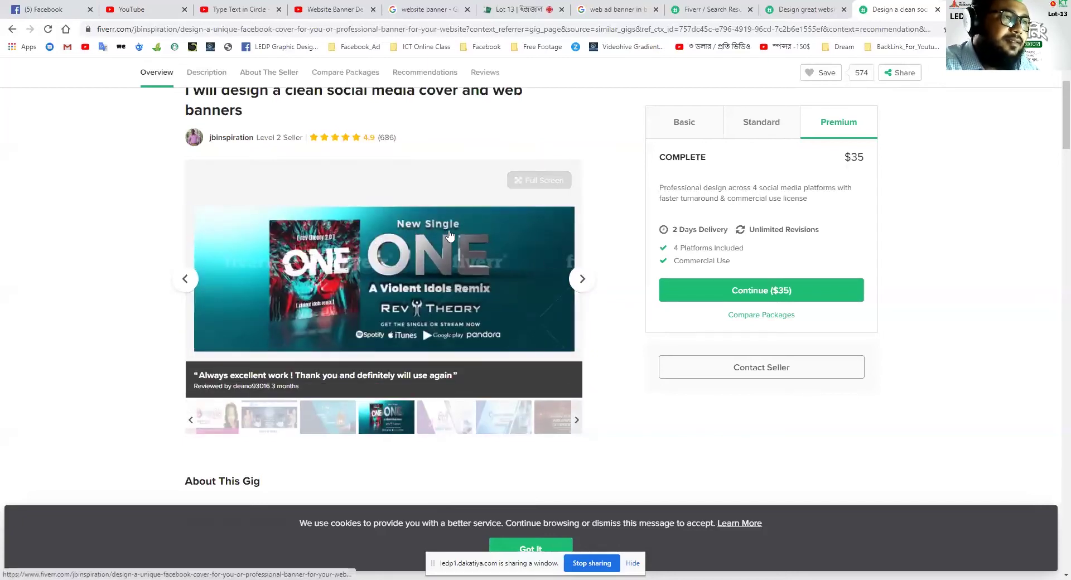
pyautogui.click(566, 426)
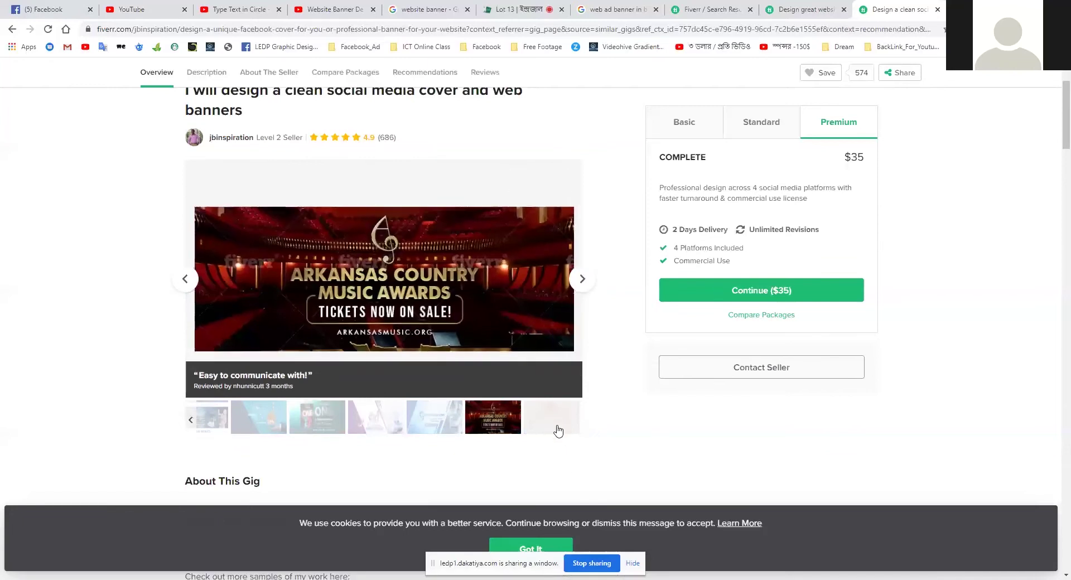
pyautogui.click(556, 426)
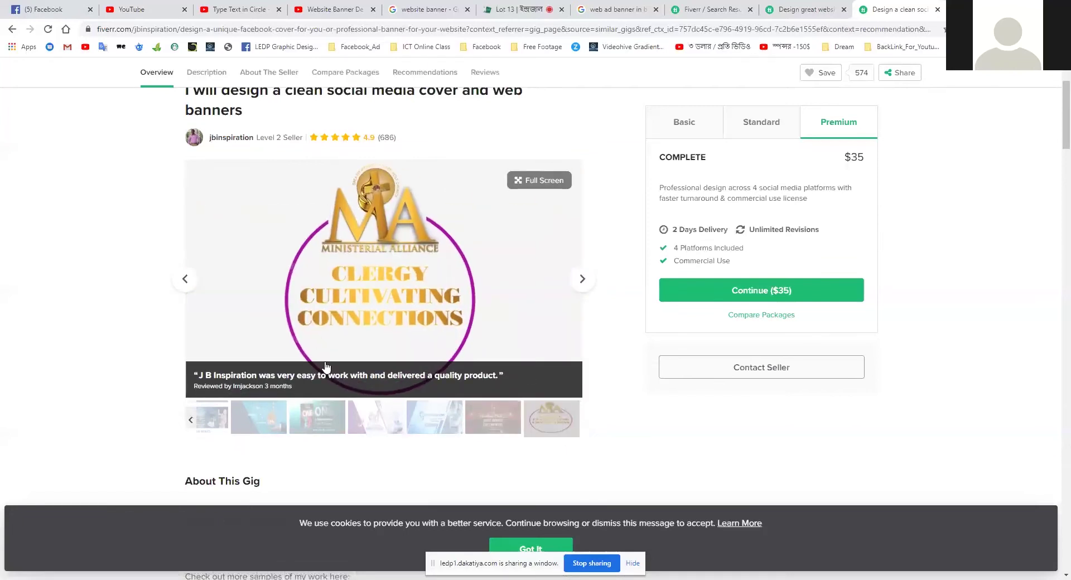
pyautogui.click(222, 420)
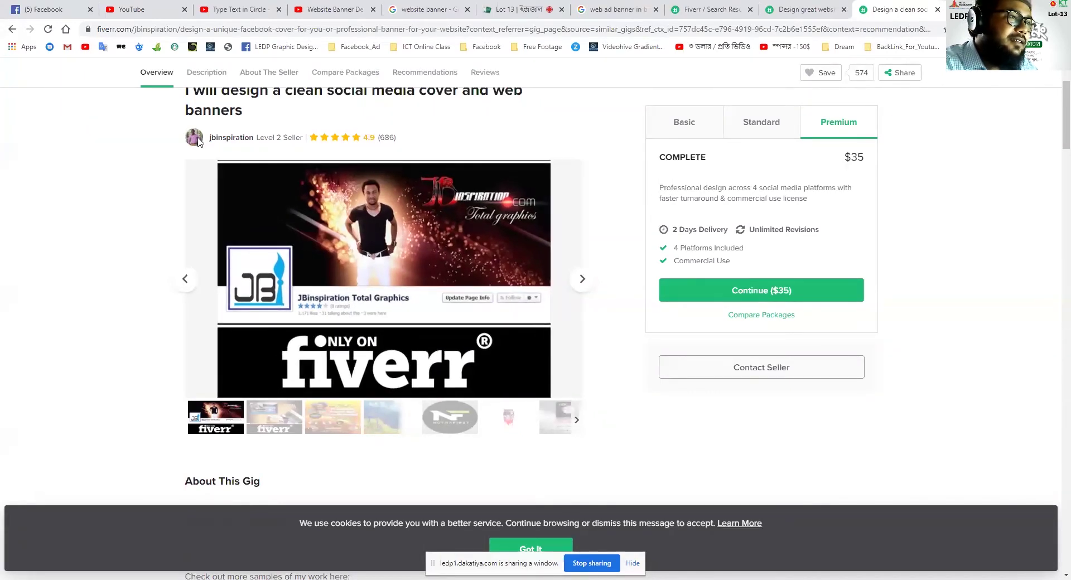
# - Open the gig's seller information and read the seller's profile details, portfolio and the description above it
pyautogui.scroll(2, 750, 310)
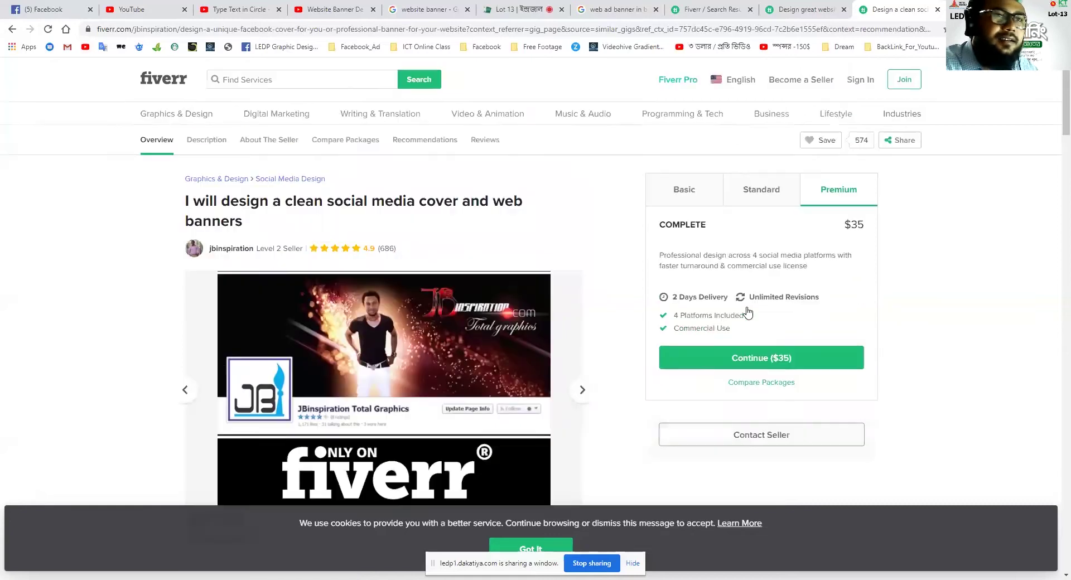
pyautogui.click(217, 248)
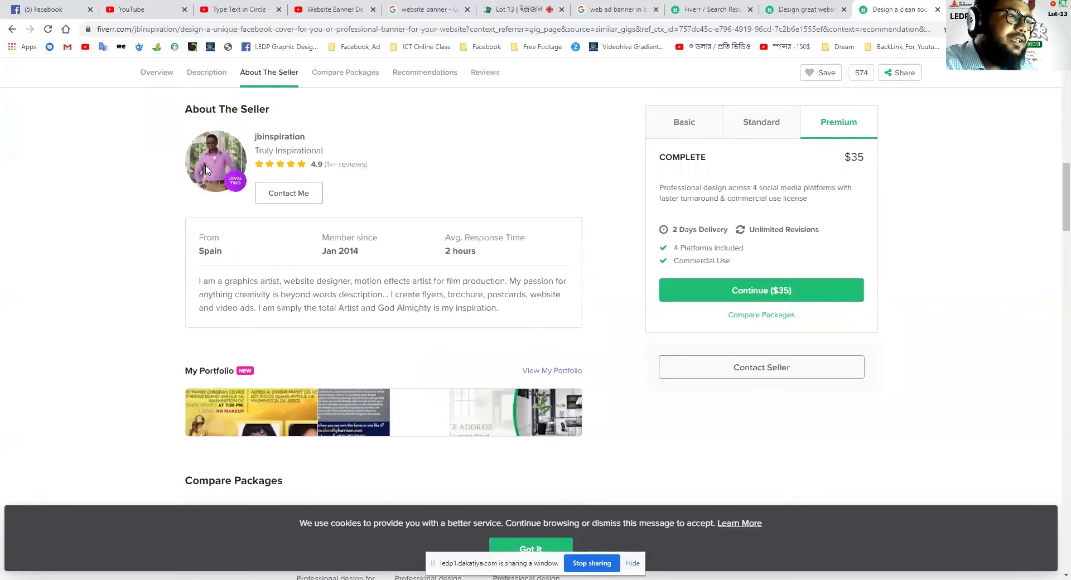
pyautogui.scroll(-1, 223, 390)
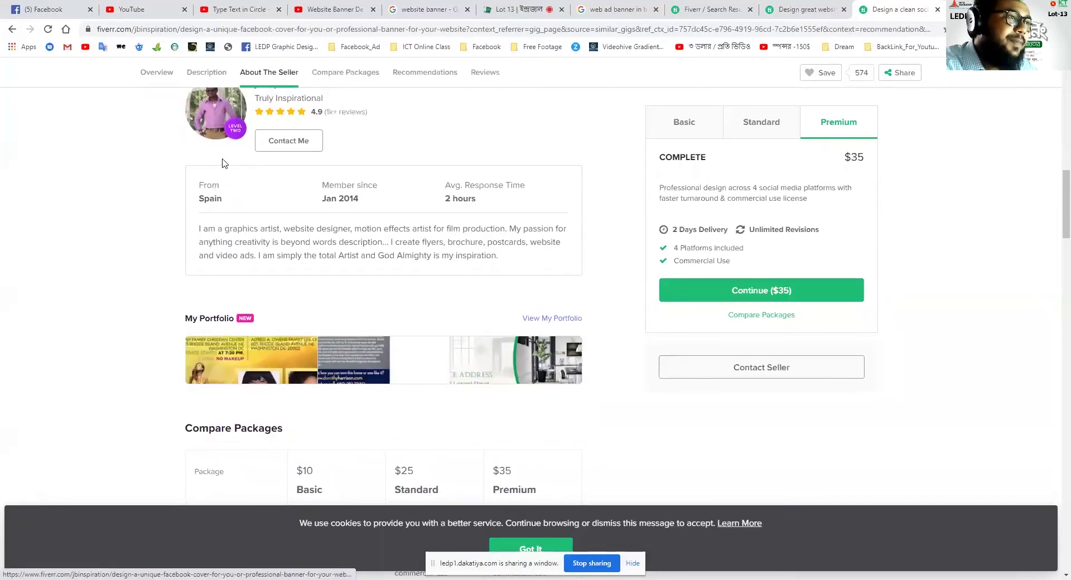
pyautogui.scroll(5, 220, 368)
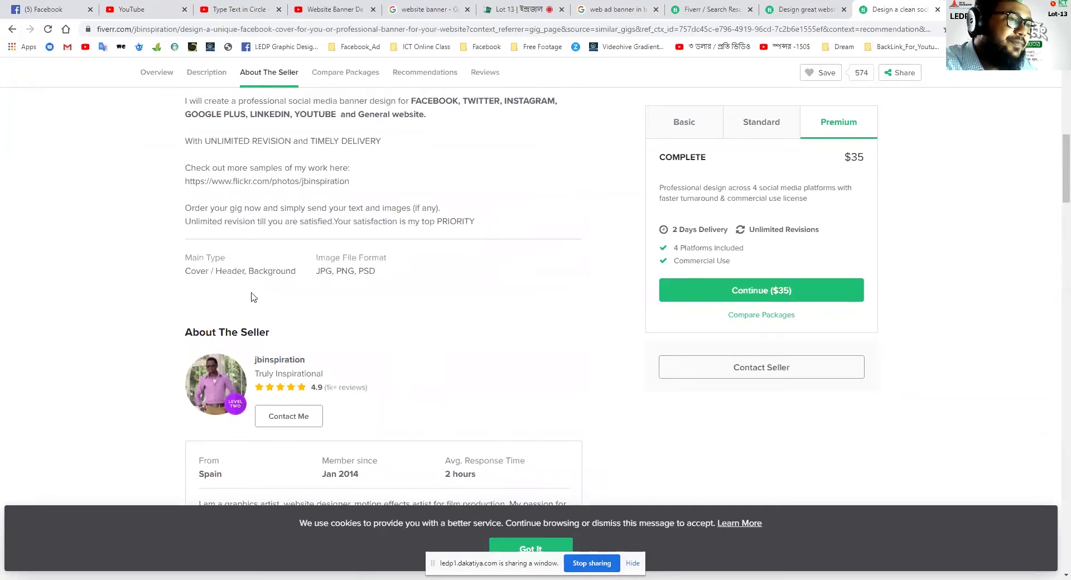
# - Go back to the LinkedIn banner gig's recommendations and reopen the "clean social media cover and web banners" gig
pyautogui.click(12, 29)
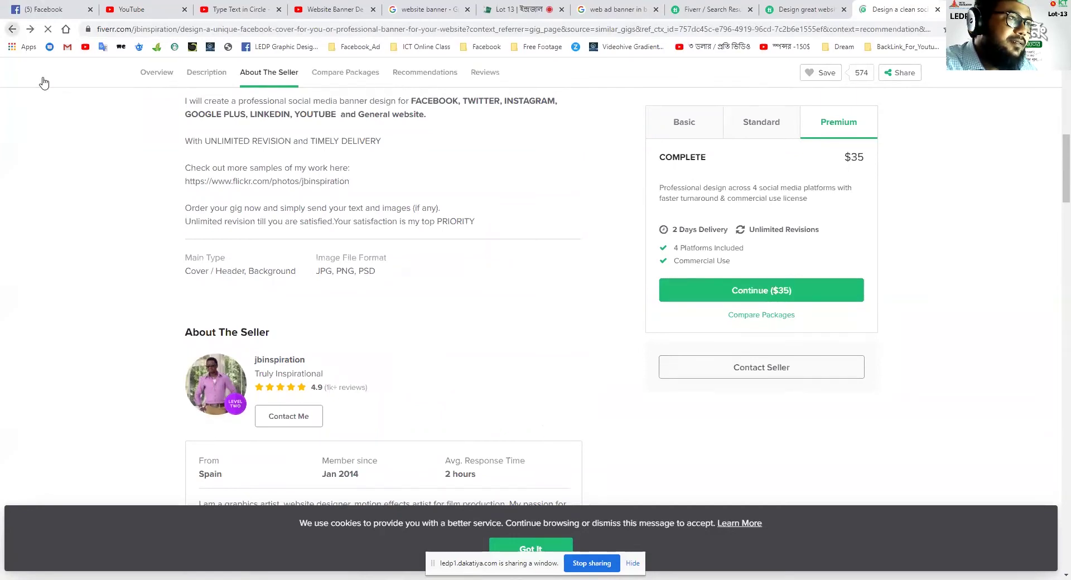
pyautogui.scroll(-3, 393, 323)
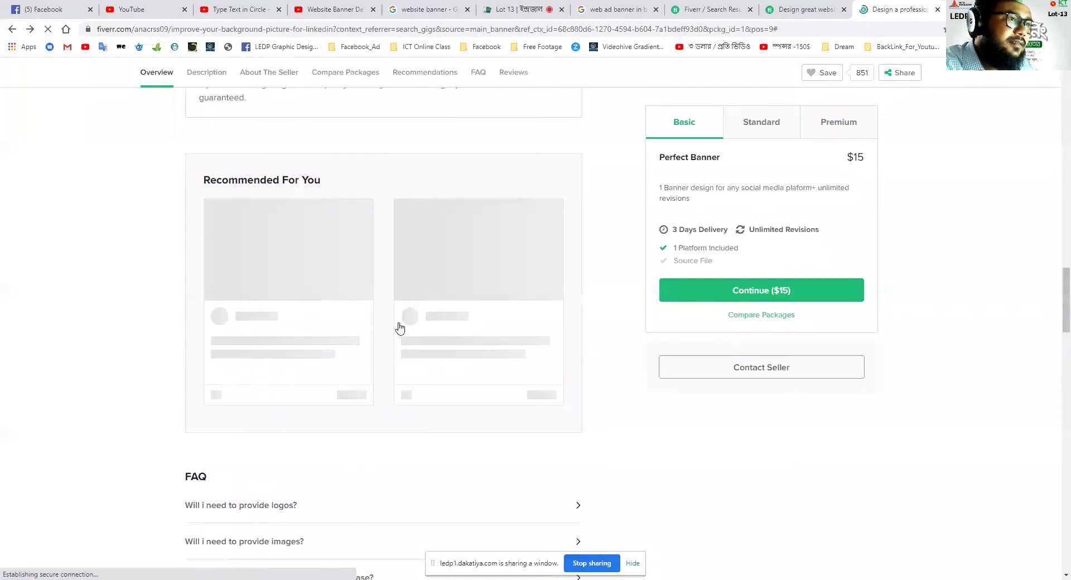
pyautogui.scroll(10, 399, 327)
pyautogui.scroll(-15, 402, 322)
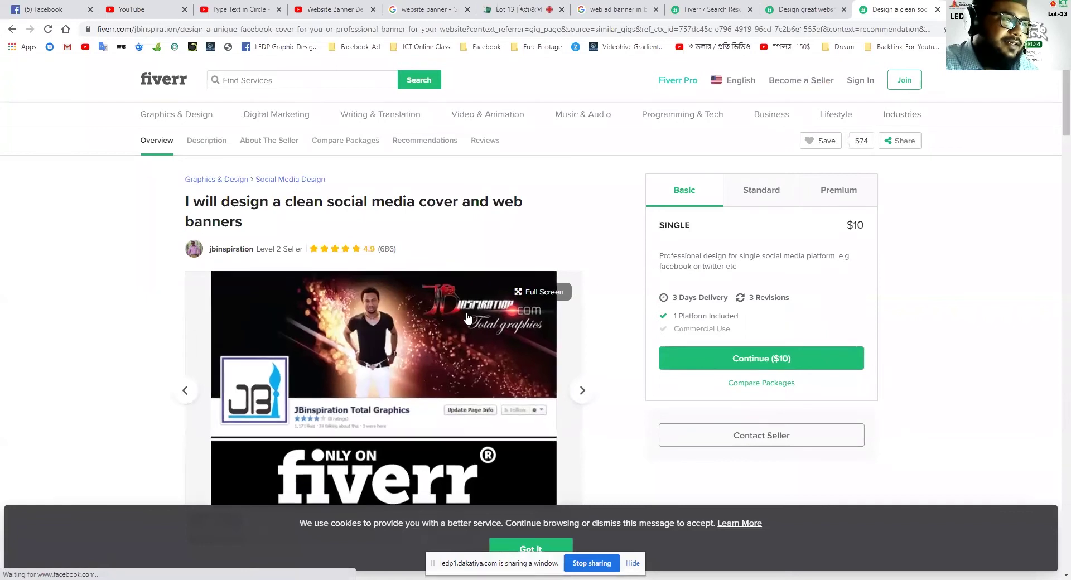
# - Compare the delivery time and revisions of the Basic, Standard and Premium packages, highlighting those details in each
pyautogui.scroll(-3, 468, 385)
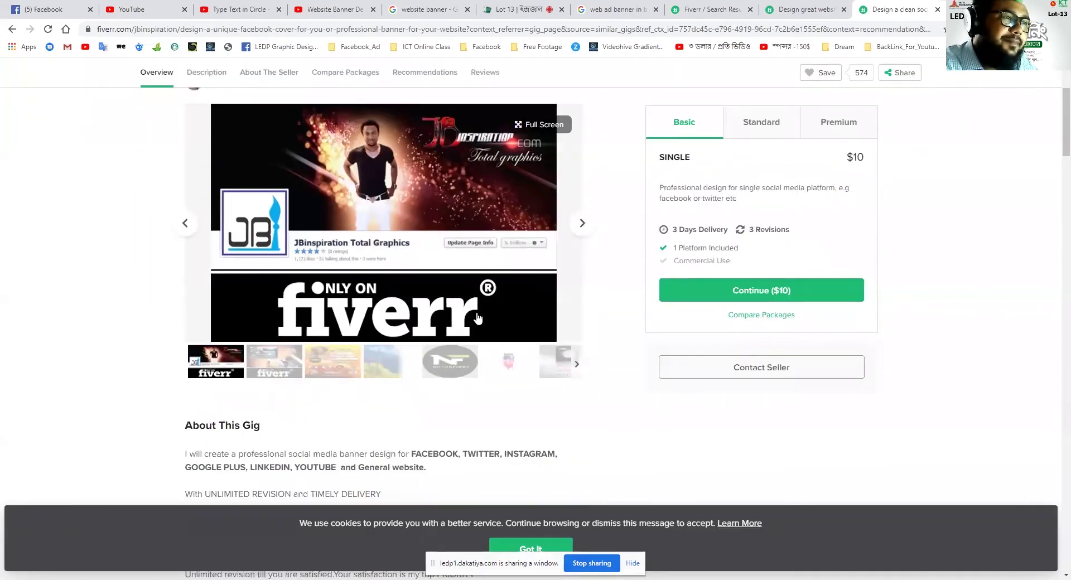
pyautogui.scroll(3, 478, 315)
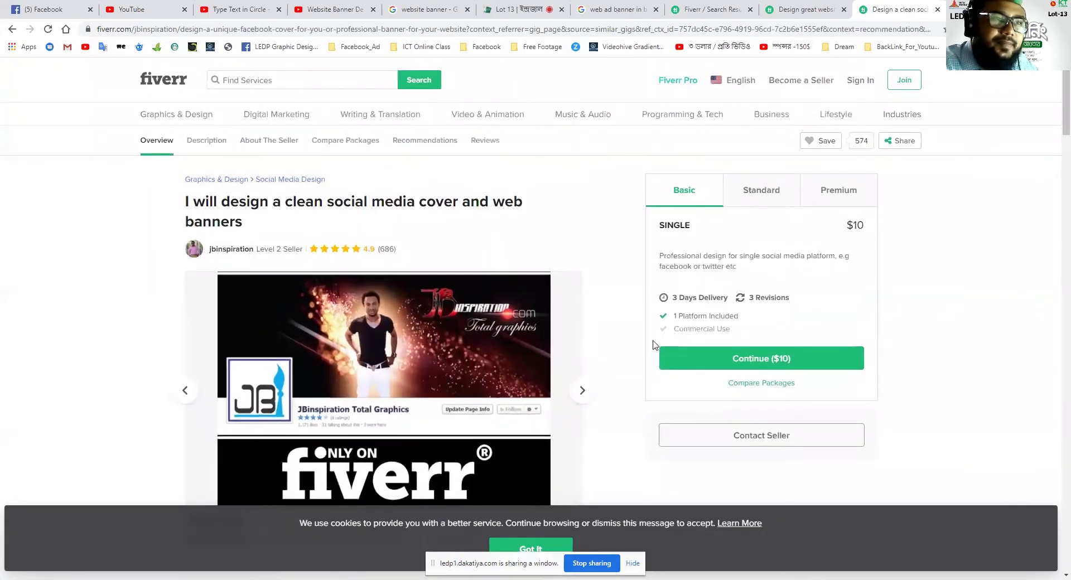
pyautogui.moveTo(673, 300); pyautogui.dragTo(791, 302)
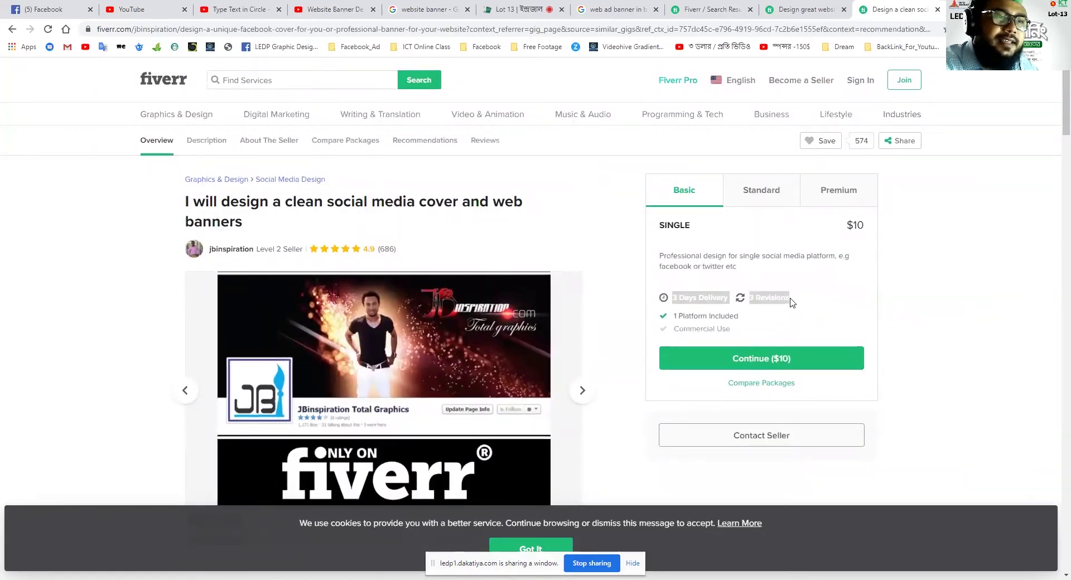
pyautogui.click(760, 204)
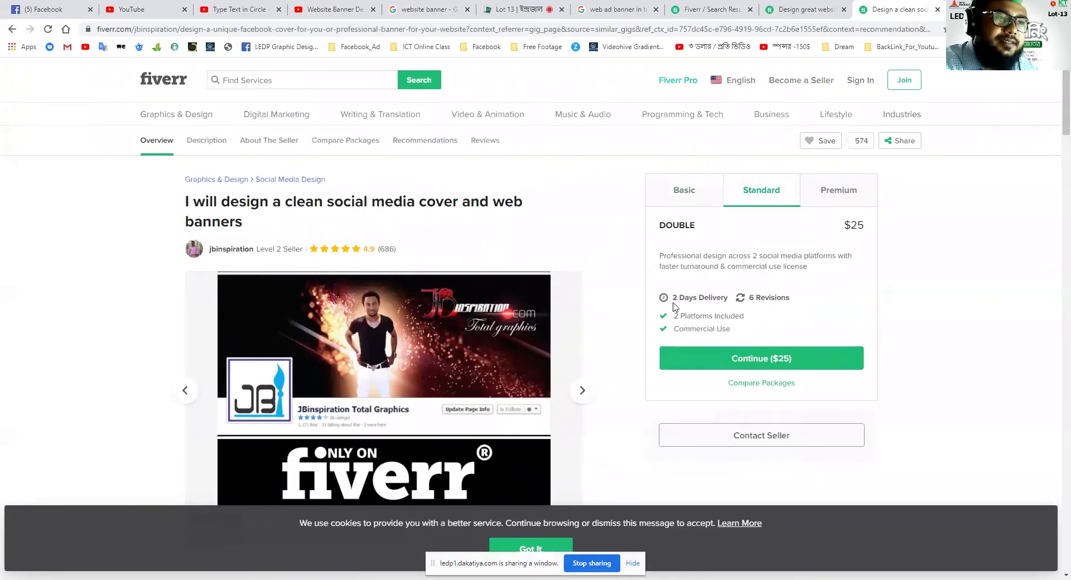
pyautogui.moveTo(681, 299); pyautogui.dragTo(753, 302)
pyautogui.click(831, 200)
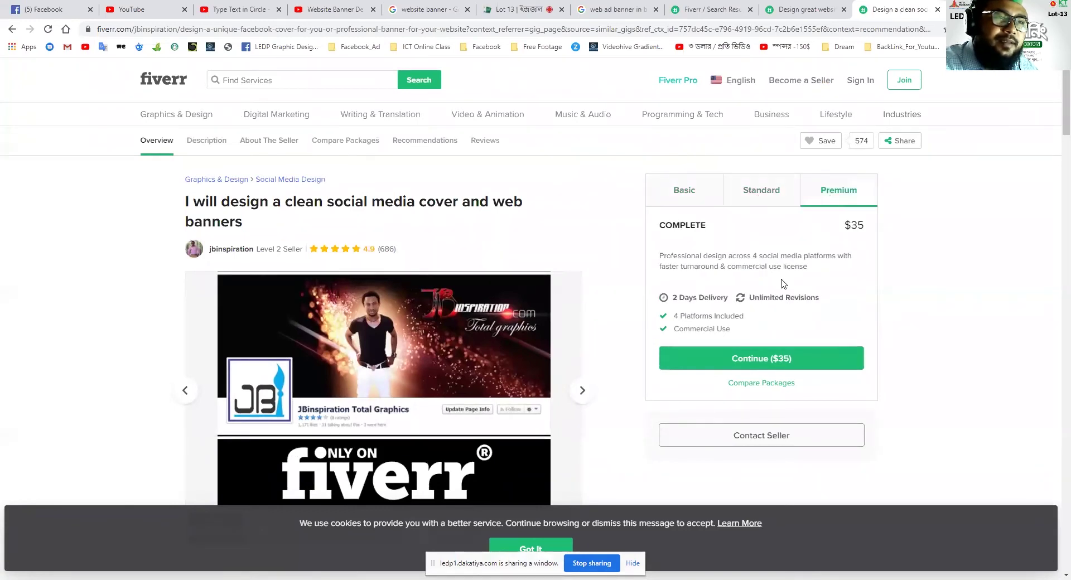
pyautogui.moveTo(674, 301); pyautogui.dragTo(794, 310)
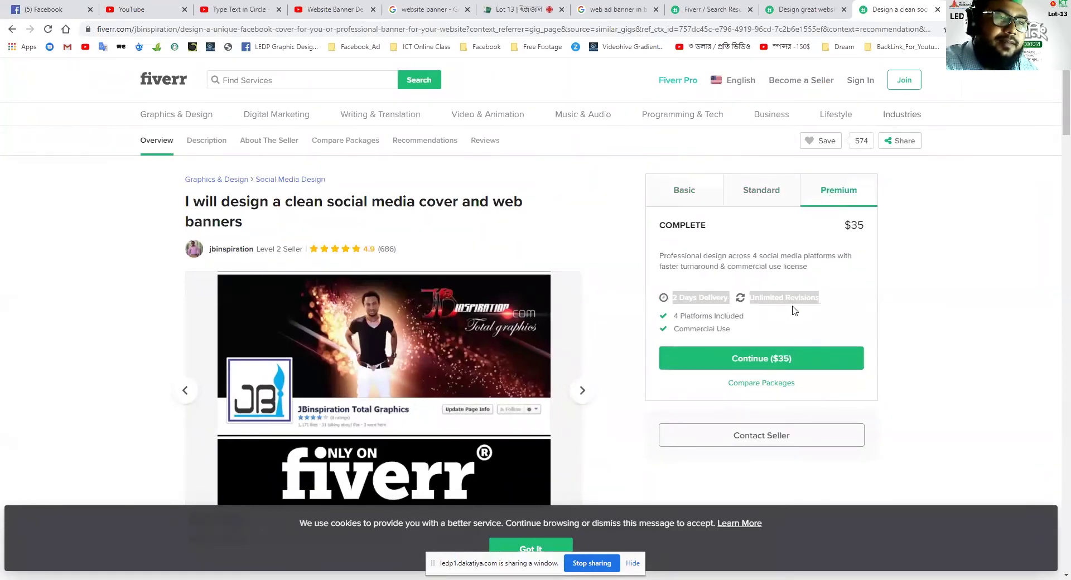
pyautogui.click(778, 333)
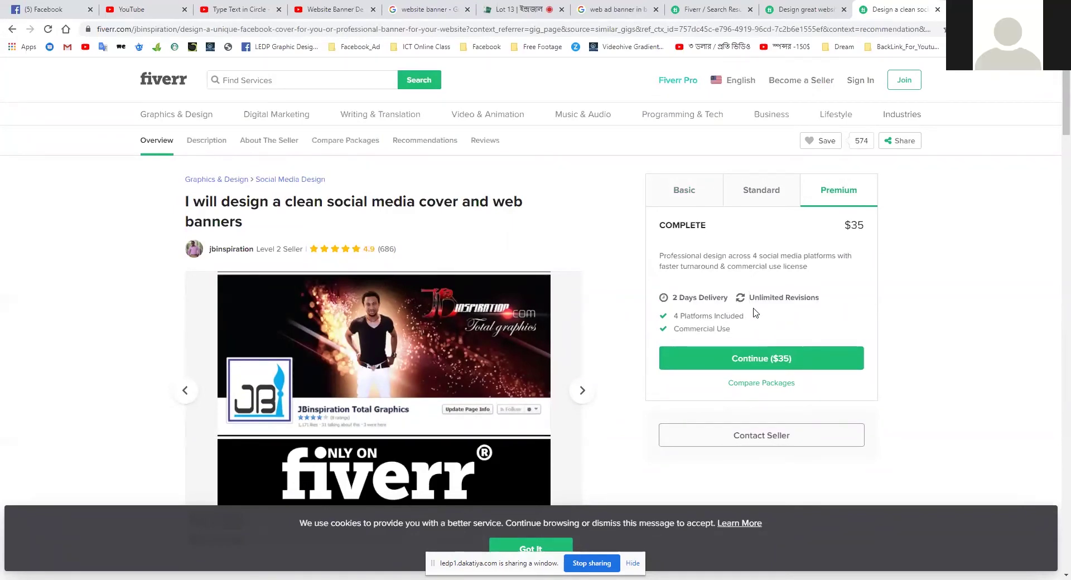
# - Highlight the Premium package's revision allowance, and switch back through Standard to the Basic package
pyautogui.moveTo(819, 301); pyautogui.dragTo(741, 307)
pyautogui.click(749, 190)
pyautogui.click(694, 206)
pyautogui.click(895, 326)
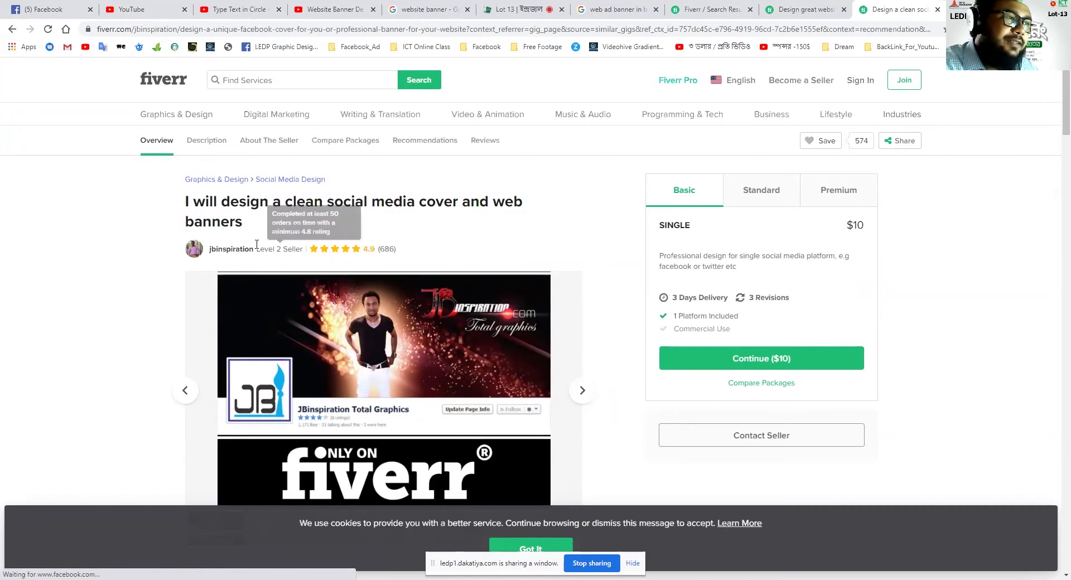
# - Highlight the seller's name and level and the review count beside the star rating, rechecking the Standard and Basic packages
pyautogui.moveTo(184, 249); pyautogui.dragTo(301, 261)
pyautogui.click(301, 261)
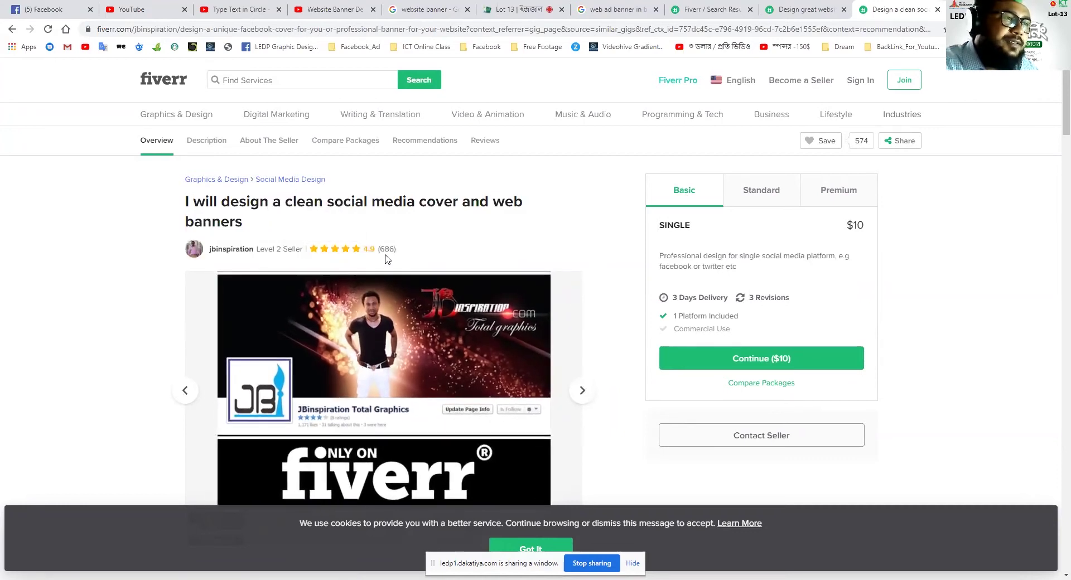
pyautogui.moveTo(394, 249); pyautogui.dragTo(382, 253)
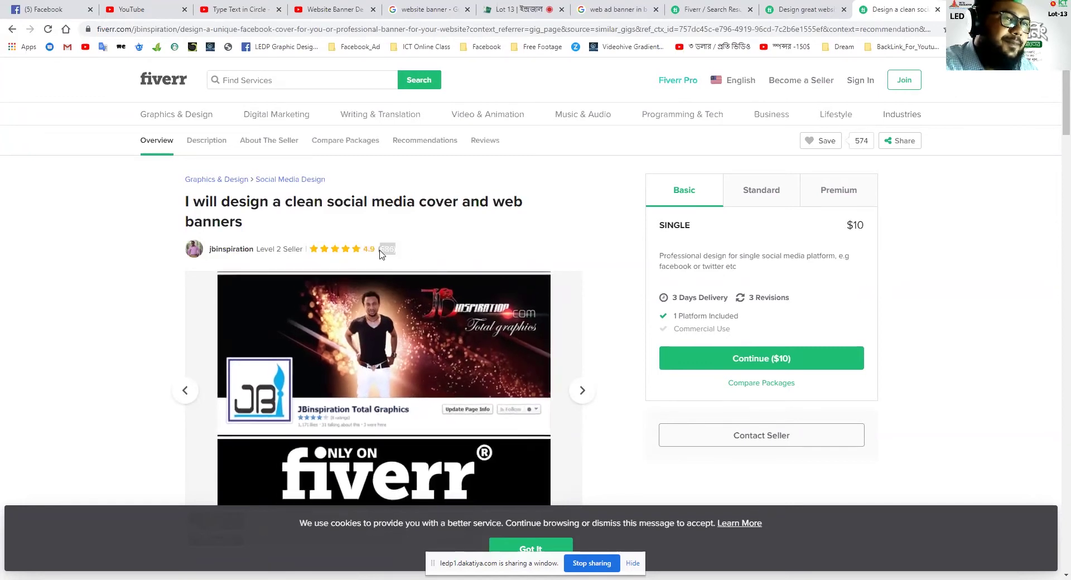
pyautogui.click(422, 254)
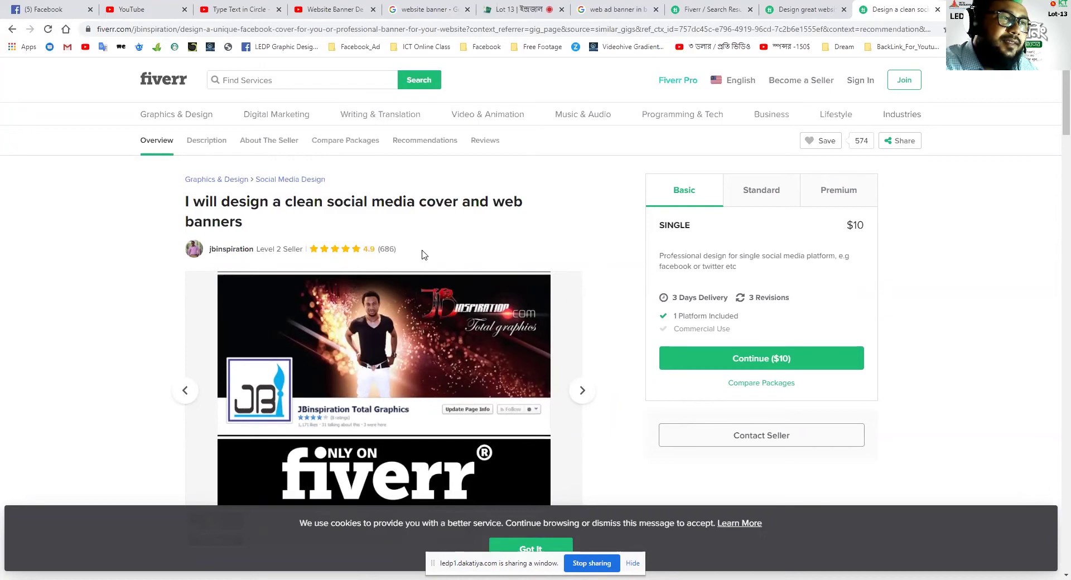
pyautogui.click(773, 193)
pyautogui.click(688, 194)
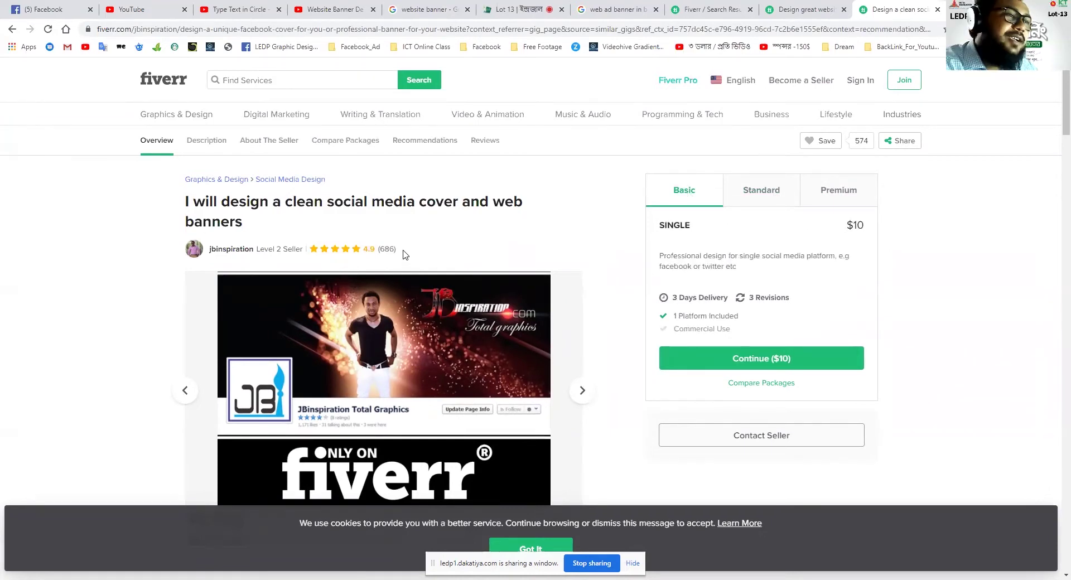
pyautogui.moveTo(378, 254); pyautogui.dragTo(441, 258)
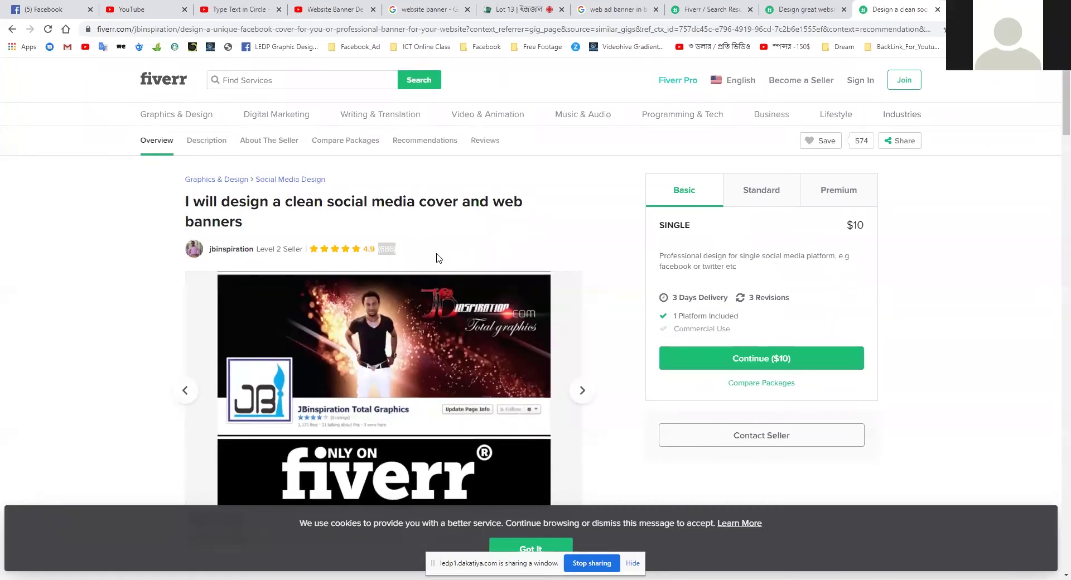
# - Read the gig description and the About The Seller section, highlighting the membership date and the seller's country
pyautogui.scroll(-7, 477, 279)
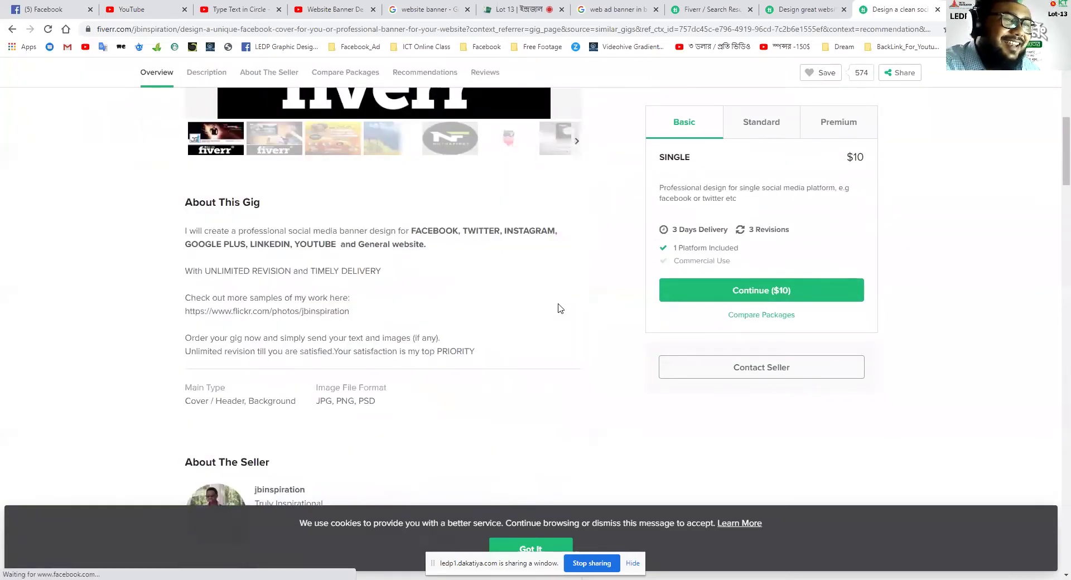
pyautogui.scroll(-5, 560, 308)
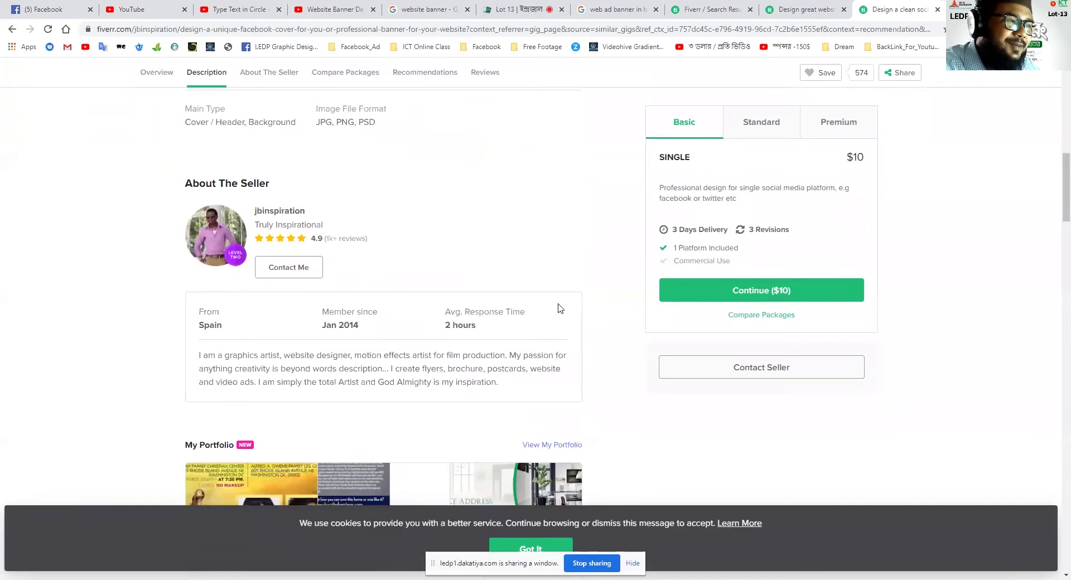
pyautogui.scroll(-2, 560, 314)
pyautogui.scroll(2, 560, 316)
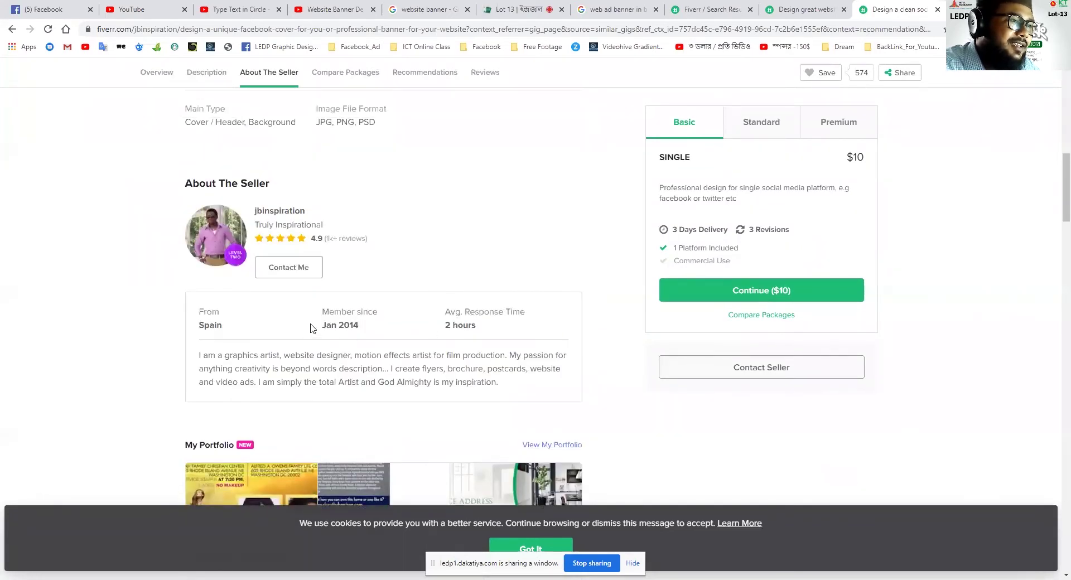
pyautogui.moveTo(310, 328); pyautogui.dragTo(369, 331)
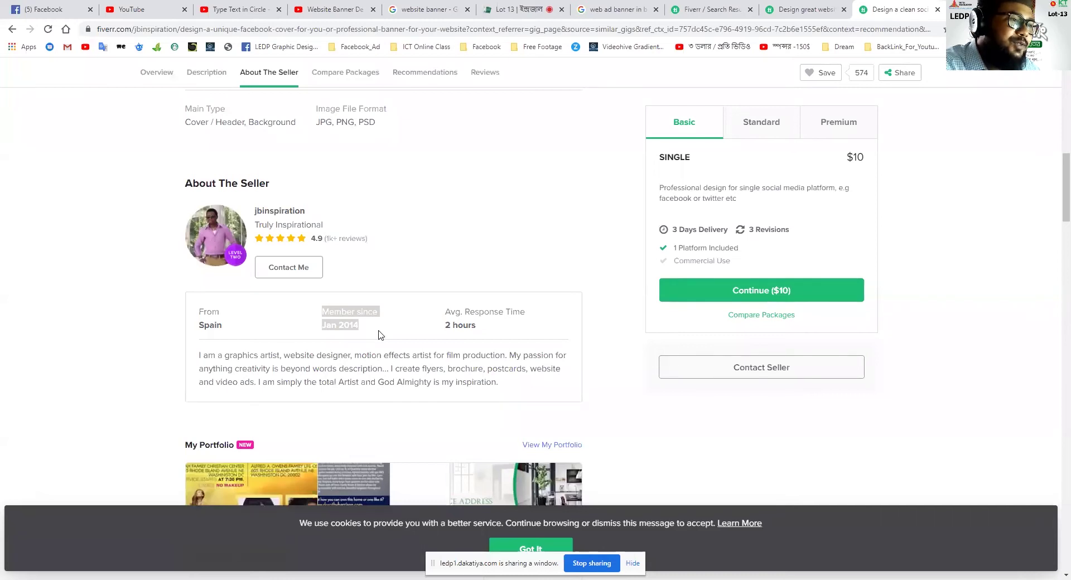
pyautogui.click(403, 331)
pyautogui.moveTo(366, 330); pyautogui.dragTo(330, 333)
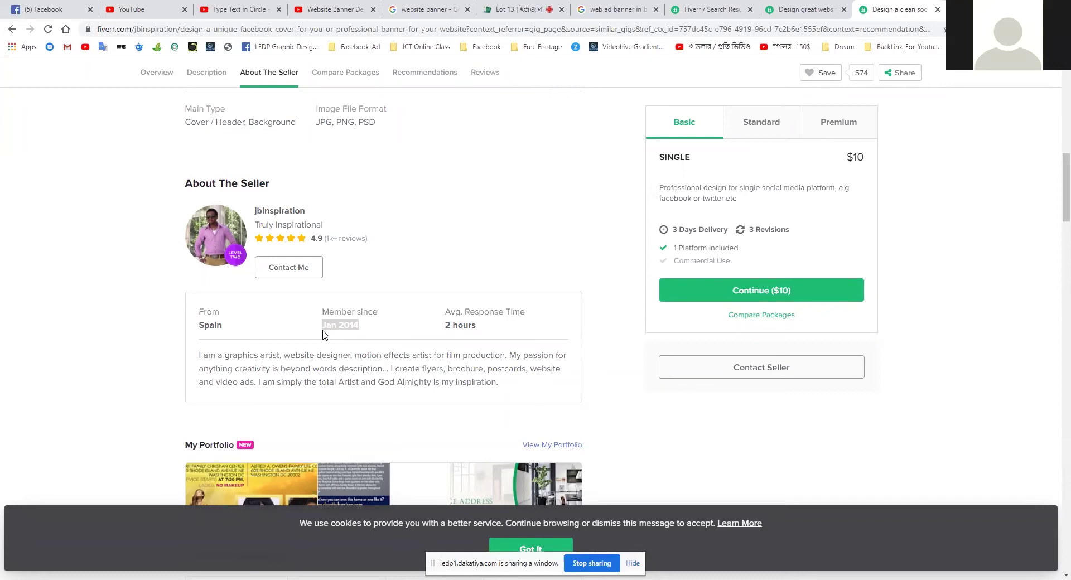
pyautogui.click(280, 326)
pyautogui.moveTo(208, 332)
pyautogui.mouseDown()
pyautogui.moveTo(244, 333)
pyautogui.moveTo(207, 324)
pyautogui.mouseUp()
pyautogui.click(235, 328)
# - Jump from the gig's header to the seller information, look through the portfolio, package comparison and recommendations, and return to the gig overview
pyautogui.scroll(1, 343, 289)
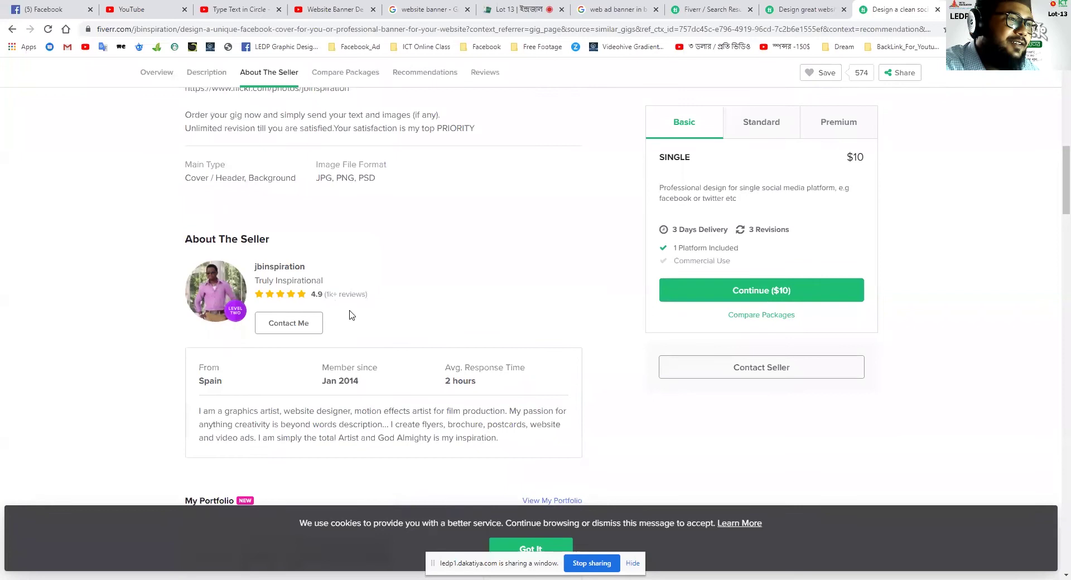
pyautogui.scroll(10, 351, 315)
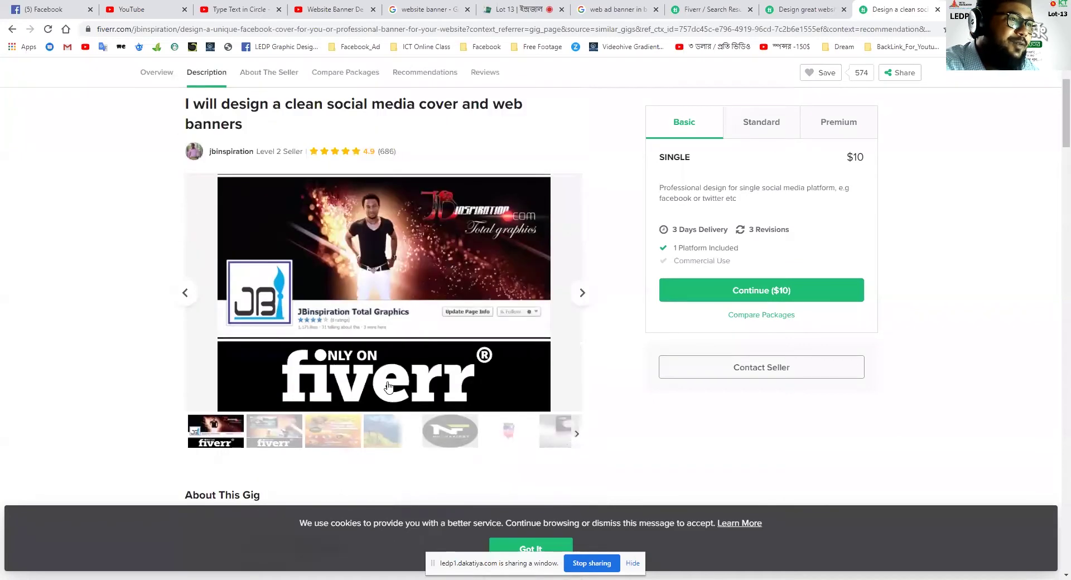
pyautogui.scroll(2, 389, 387)
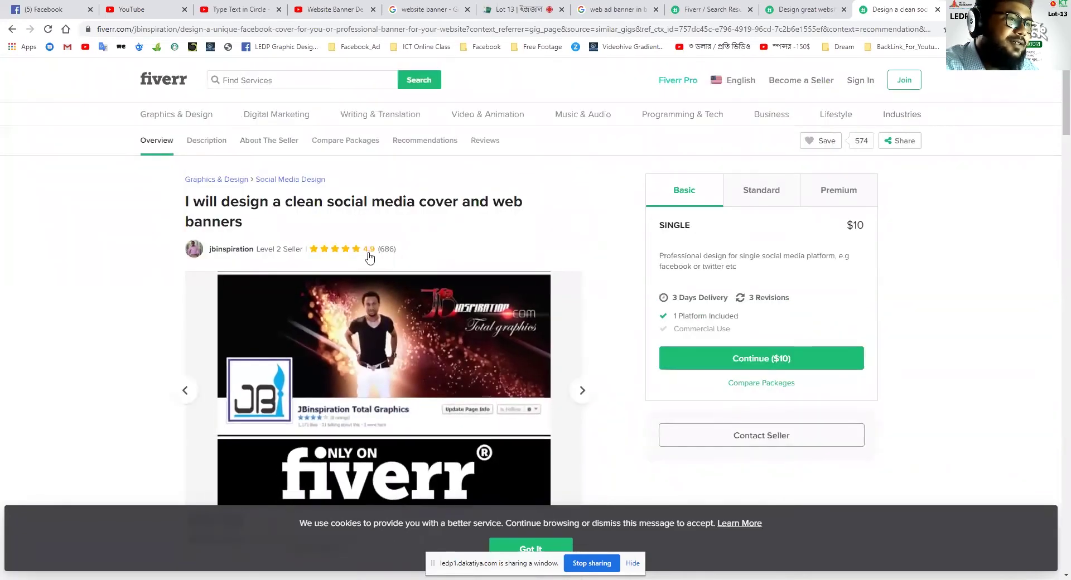
pyautogui.click(245, 254)
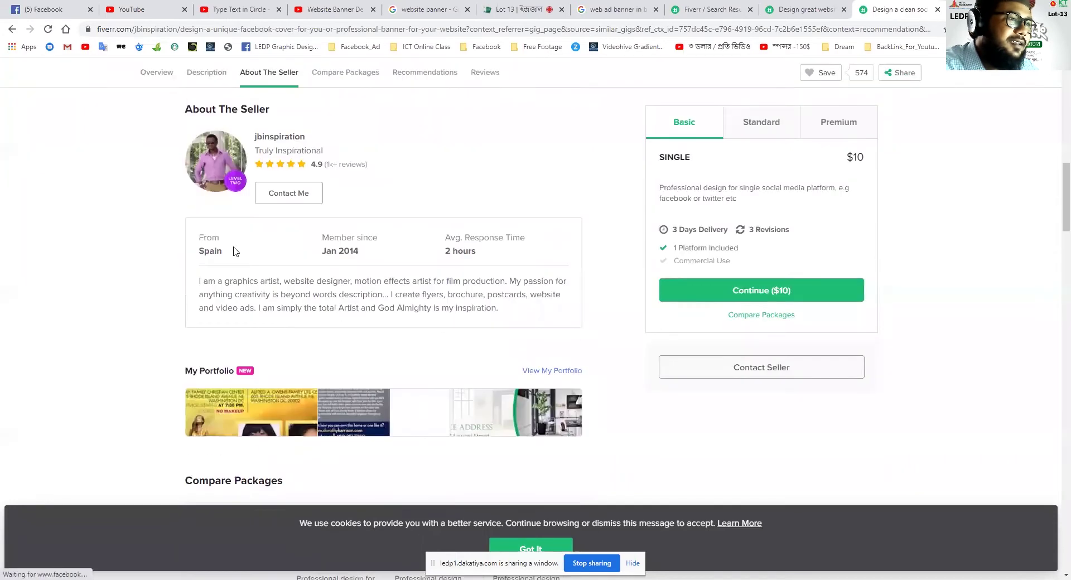
pyautogui.scroll(-3, 401, 377)
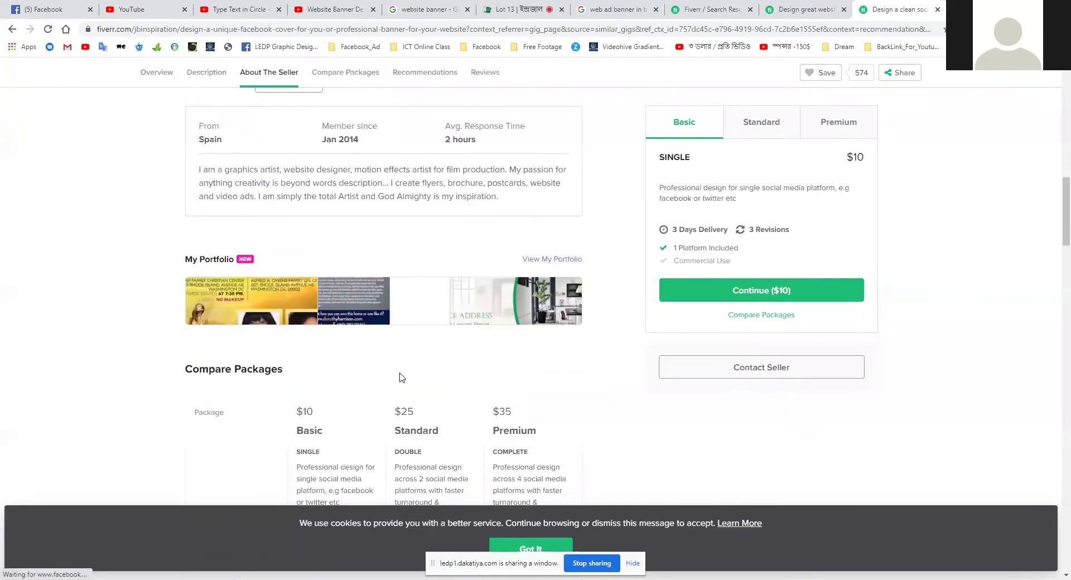
pyautogui.scroll(-8, 399, 377)
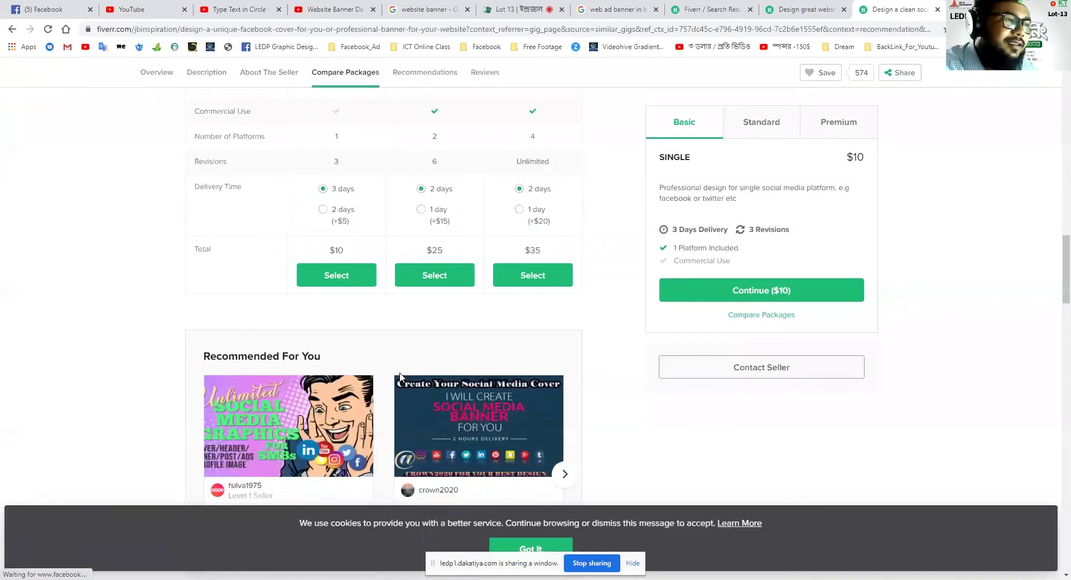
pyautogui.scroll(-4, 399, 377)
pyautogui.scroll(15, 402, 375)
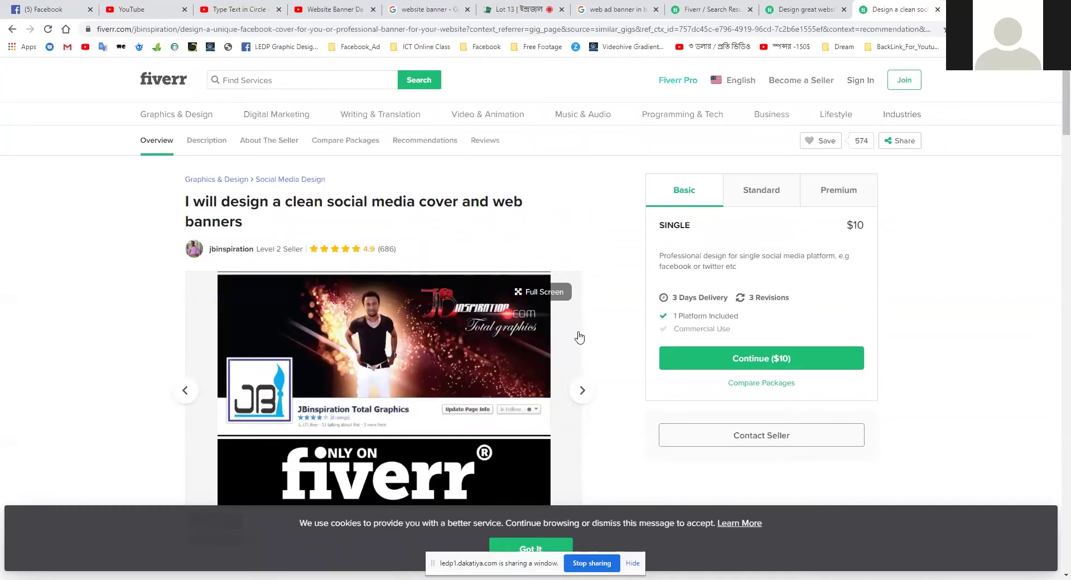
pyautogui.scroll(-8, 580, 338)
pyautogui.scroll(8, 579, 338)
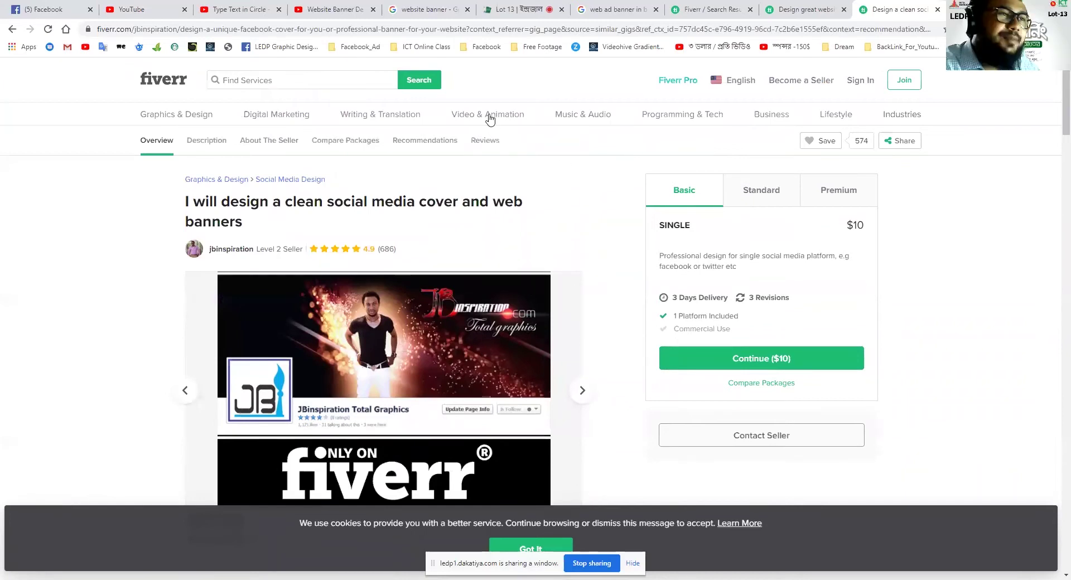
# - Browse to Video Editing under Video & Animation and open the "professional video editing and post production within hours" gig
pyautogui.click(490, 119)
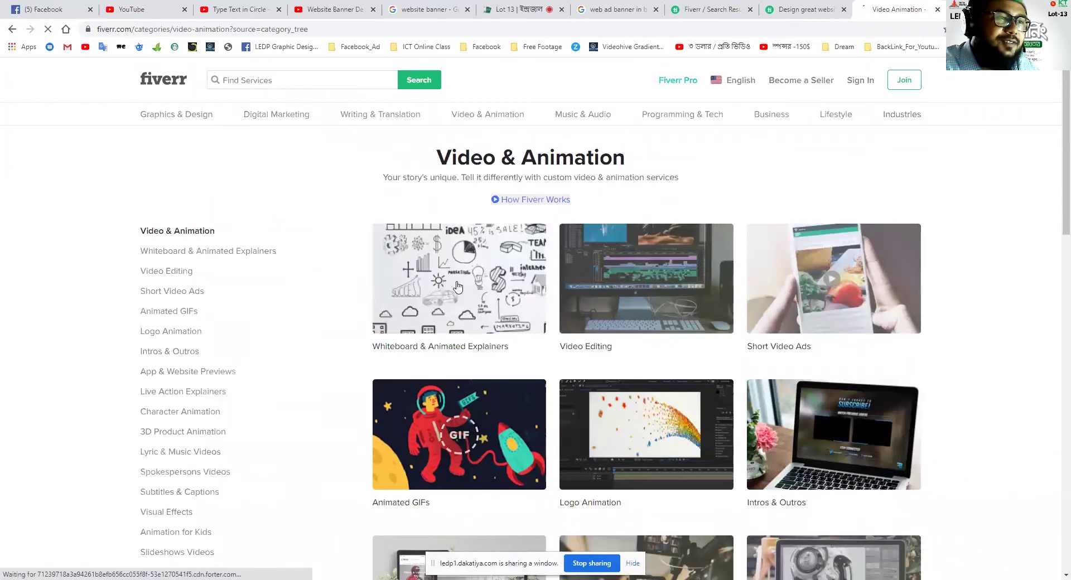
pyautogui.click(634, 279)
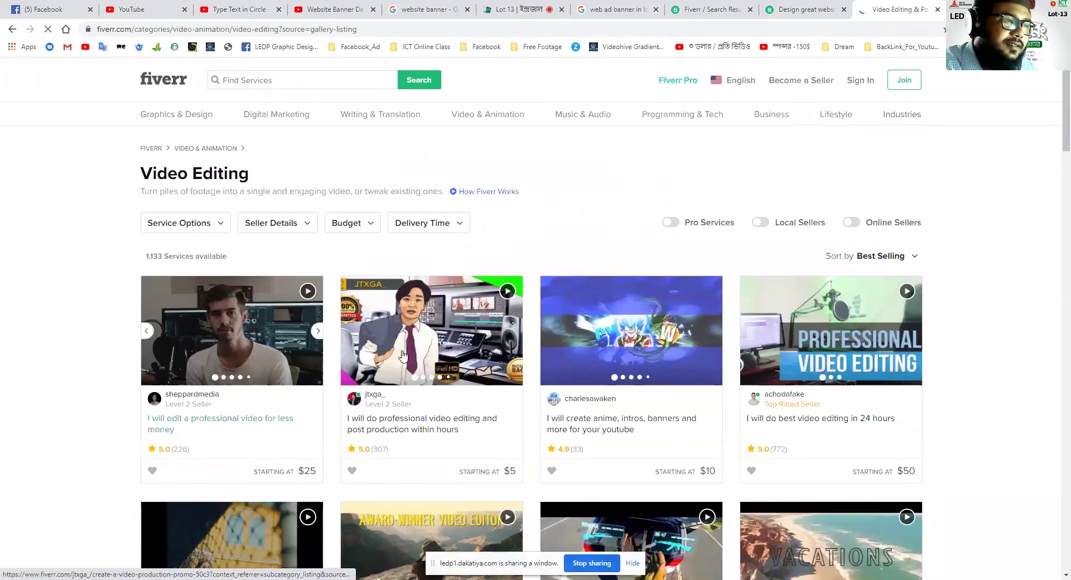
pyautogui.click(347, 369)
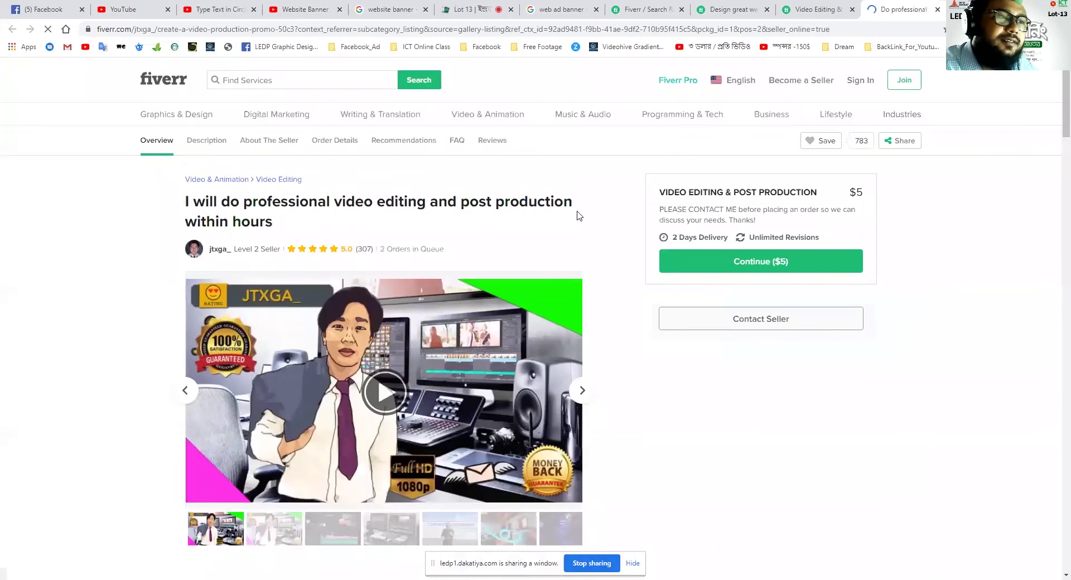
# - Play the gig's intro video, mute it, and skip ahead to its closing seconds
pyautogui.click(388, 388)
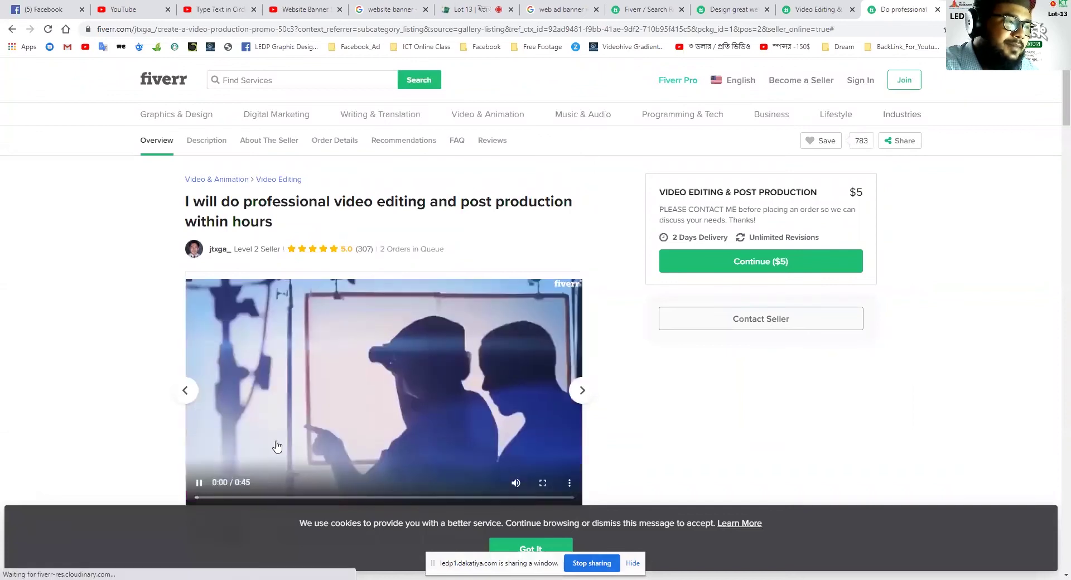
pyautogui.moveTo(517, 484)
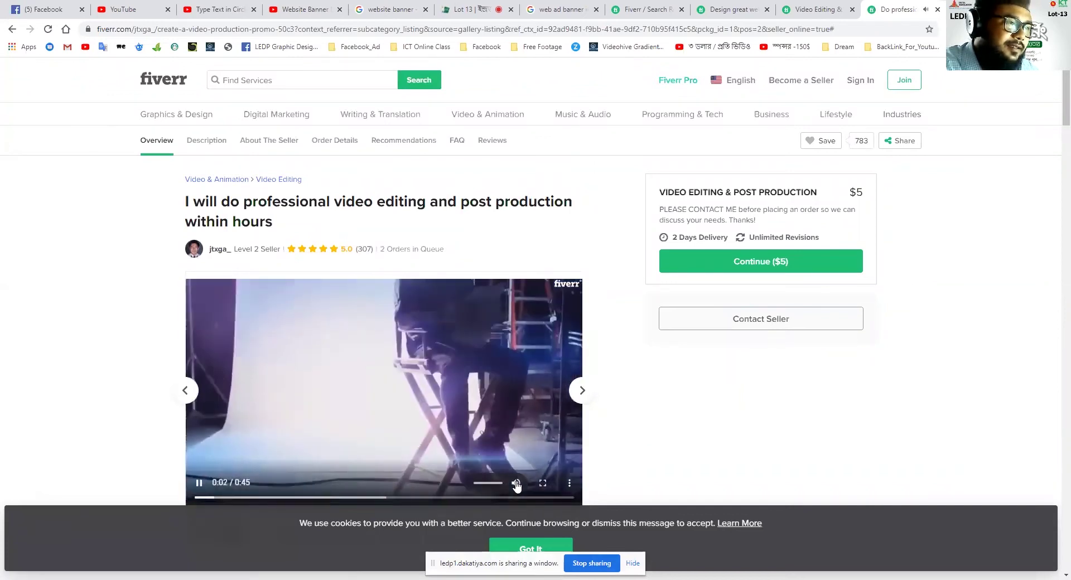
pyautogui.click(517, 483)
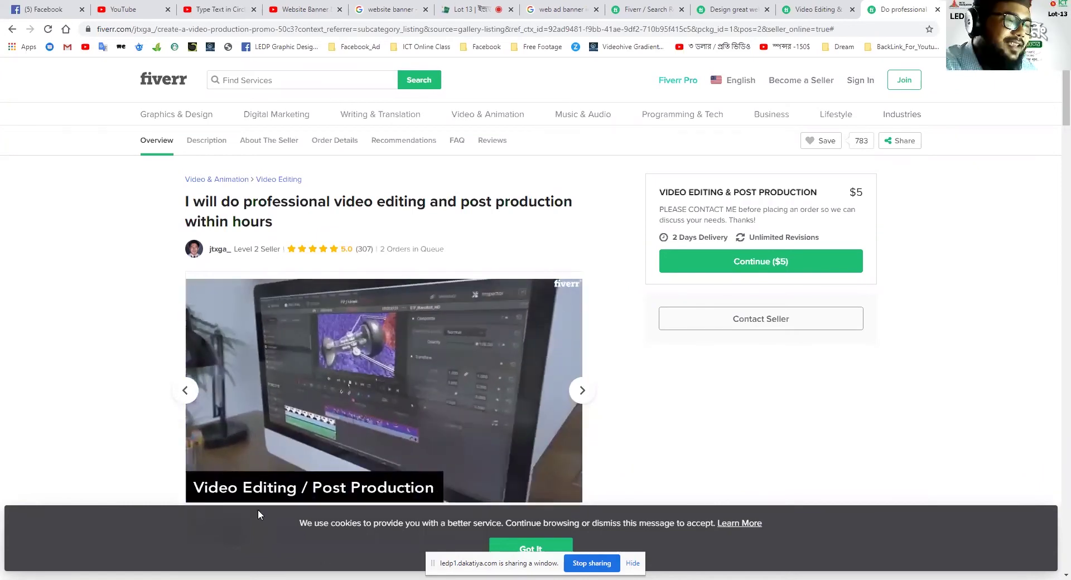
pyautogui.moveTo(257, 509)
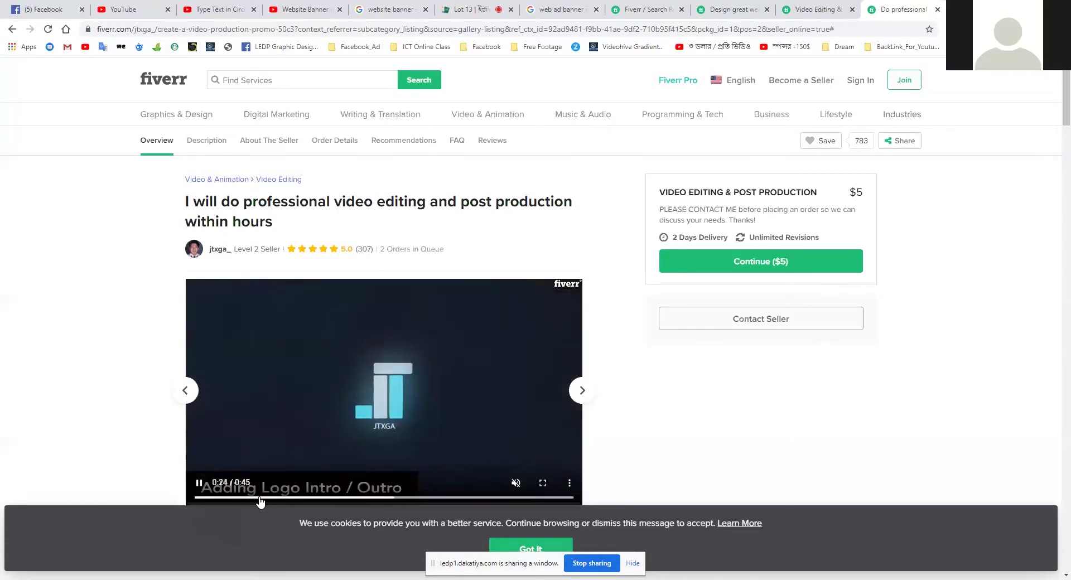
pyautogui.click(502, 497)
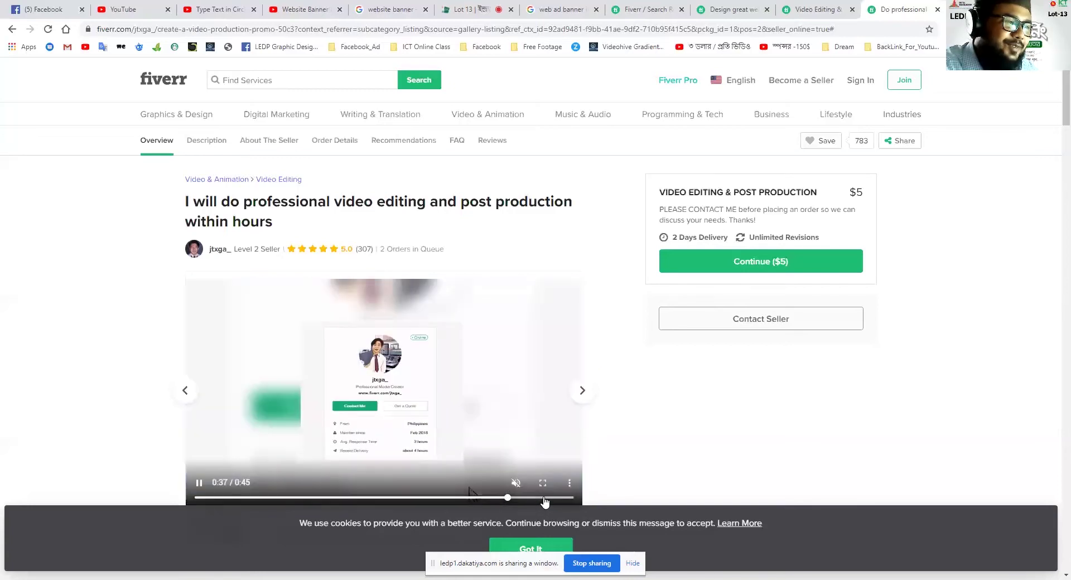
pyautogui.click(545, 498)
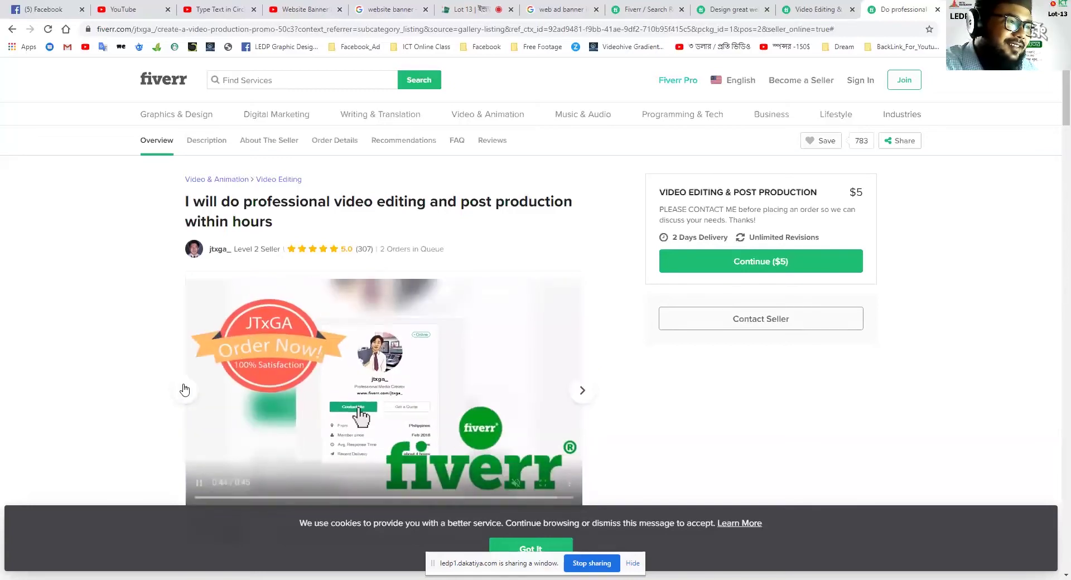
# - Go backward through the gallery's customer-reviewed samples up to the "I Don't Need Help?" one, playing the first two videos with the sound muted
pyautogui.click(184, 390)
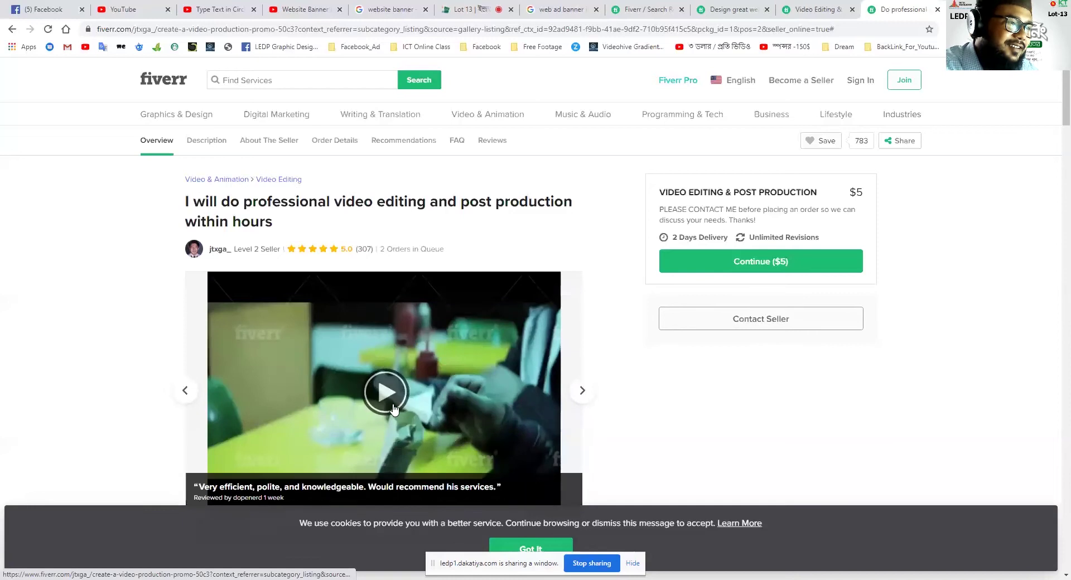
pyautogui.click(302, 452)
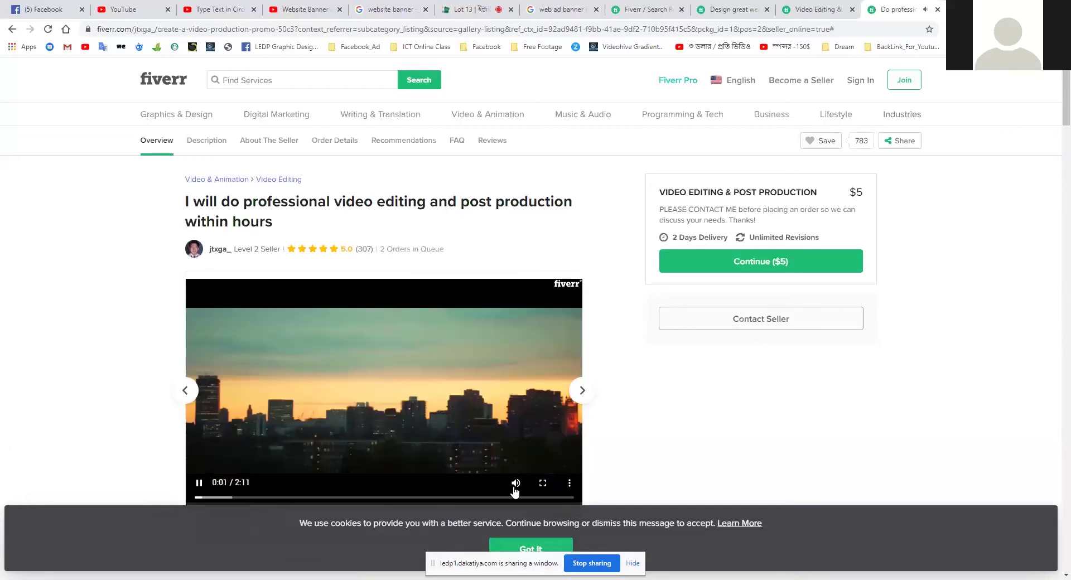
pyautogui.click(516, 483)
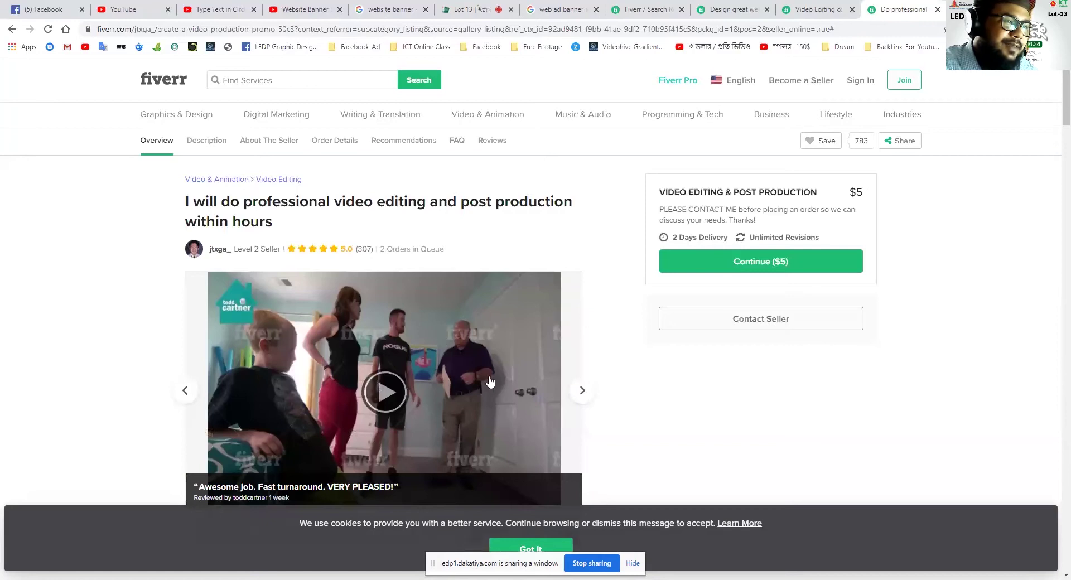
pyautogui.click(387, 393)
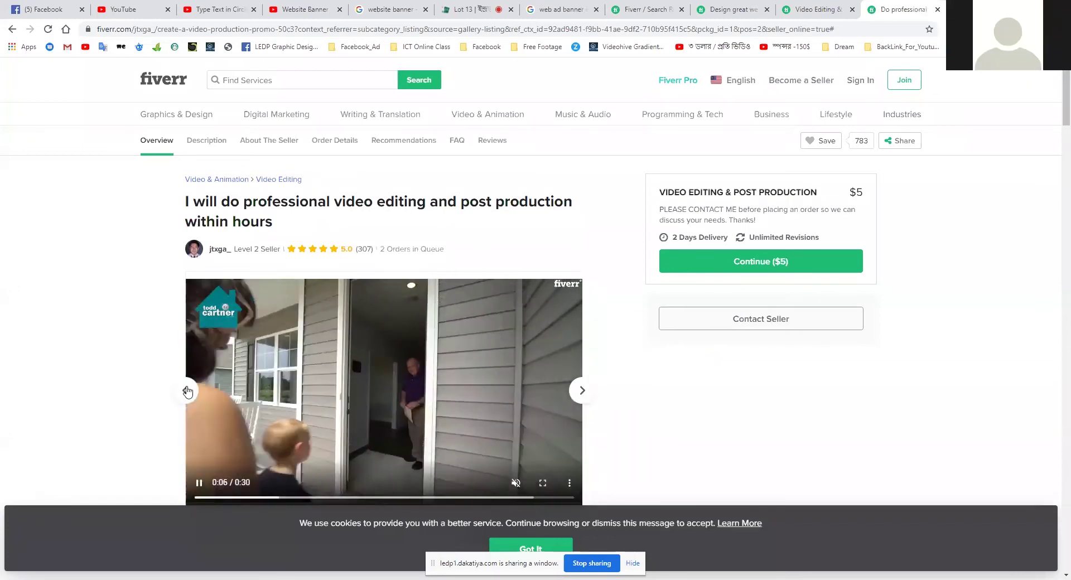
pyautogui.click(188, 392)
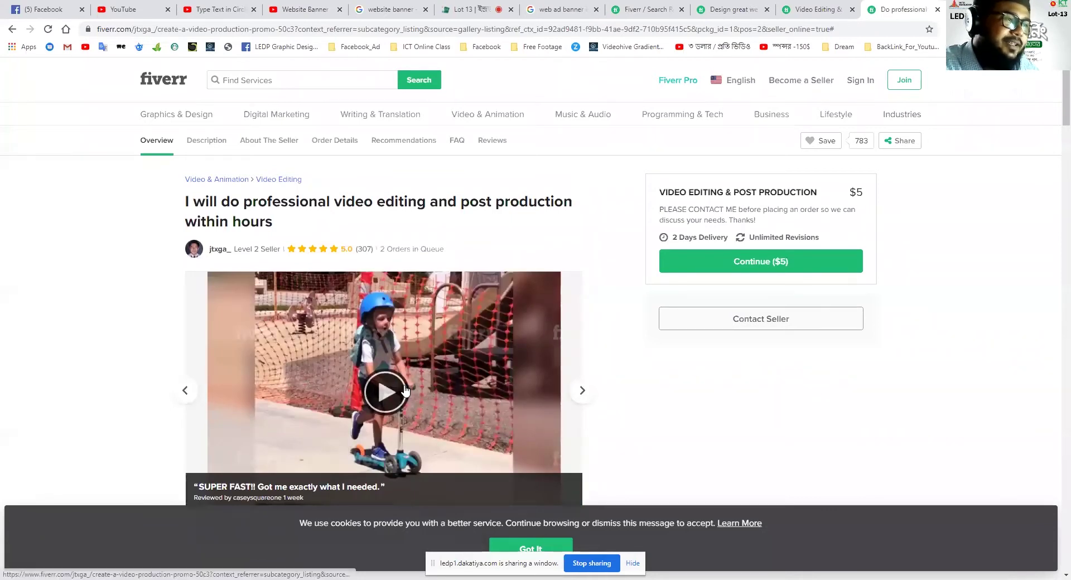
pyautogui.click(193, 390)
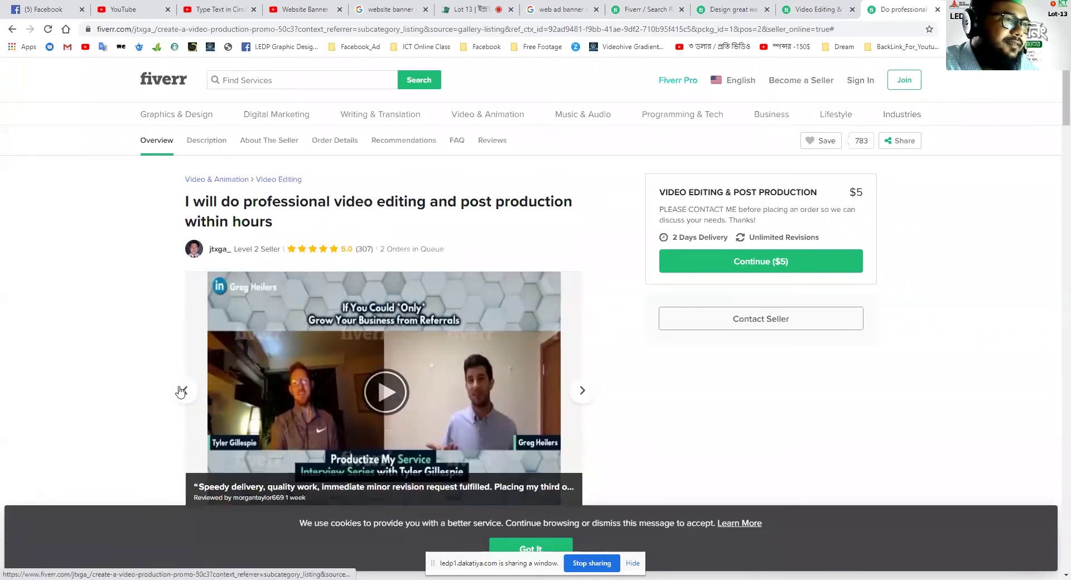
pyautogui.click(188, 393)
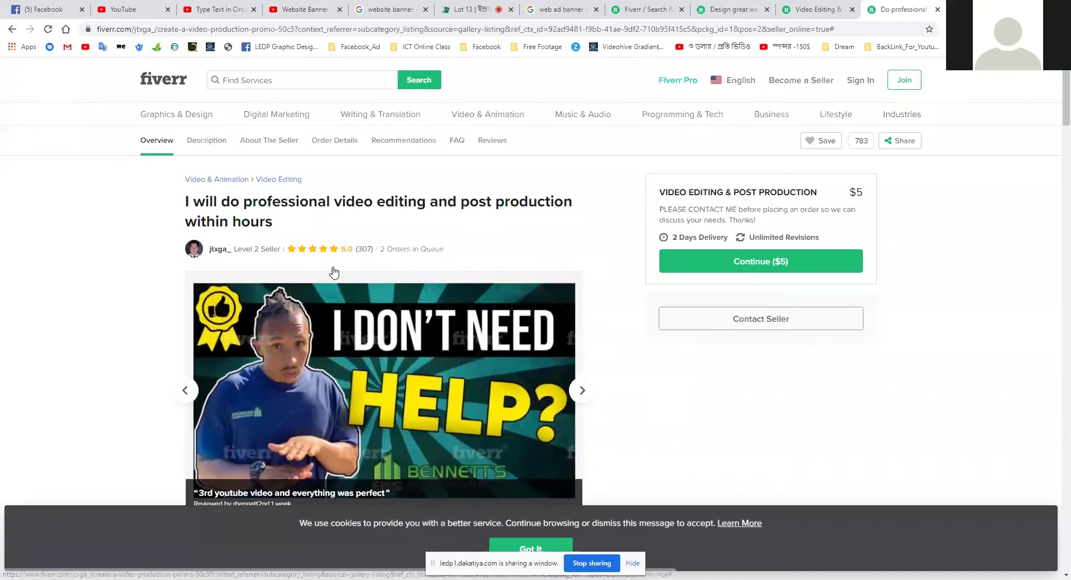
# - Review the gig's rating, orders in queue, customer comment and description, and return to its overview
pyautogui.moveTo(359, 262); pyautogui.dragTo(359, 258)
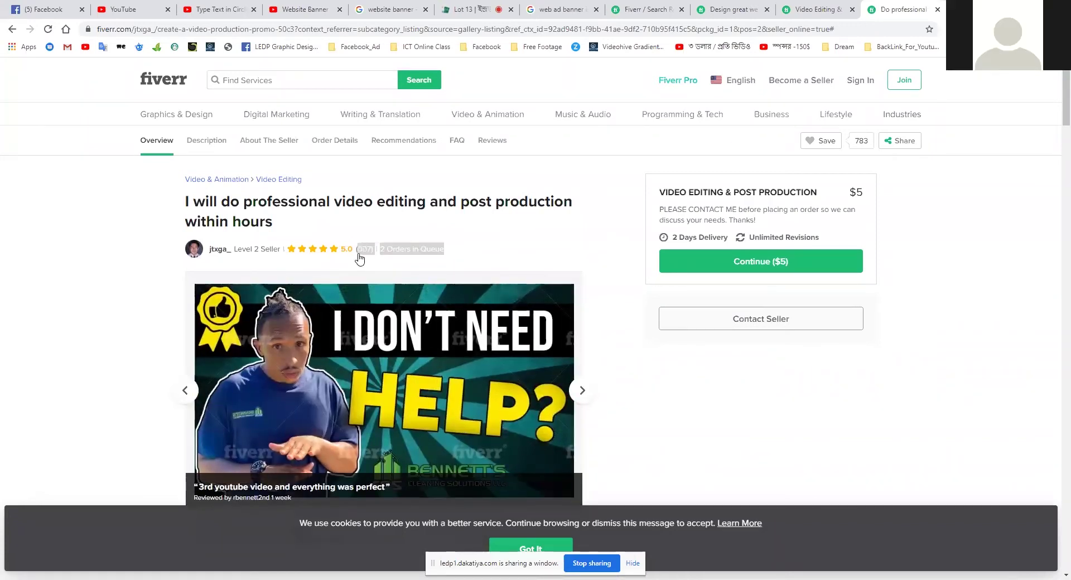
pyautogui.click(271, 261)
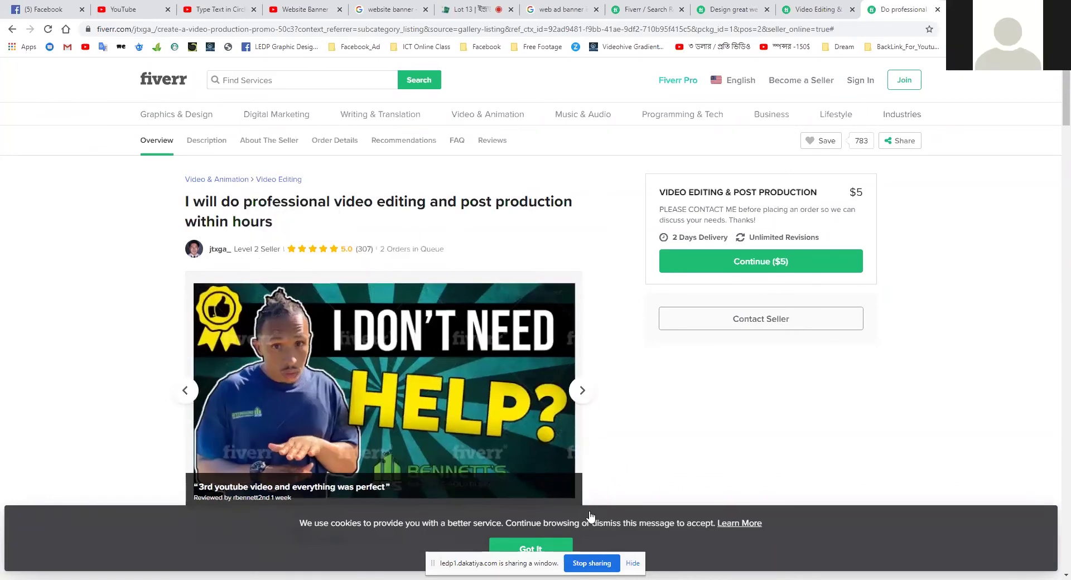
pyautogui.scroll(-6, 691, 438)
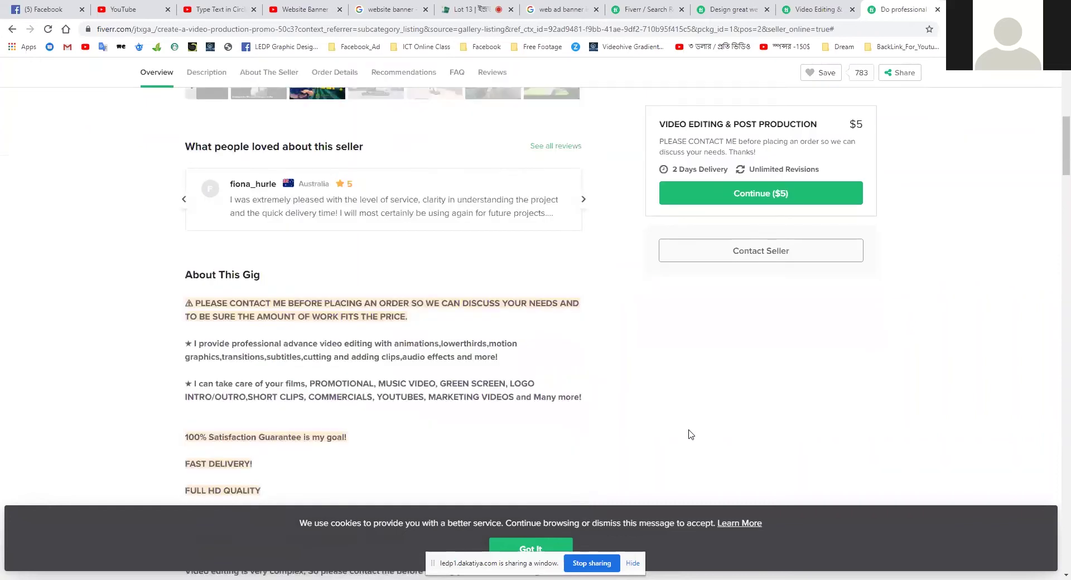
pyautogui.scroll(5, 691, 434)
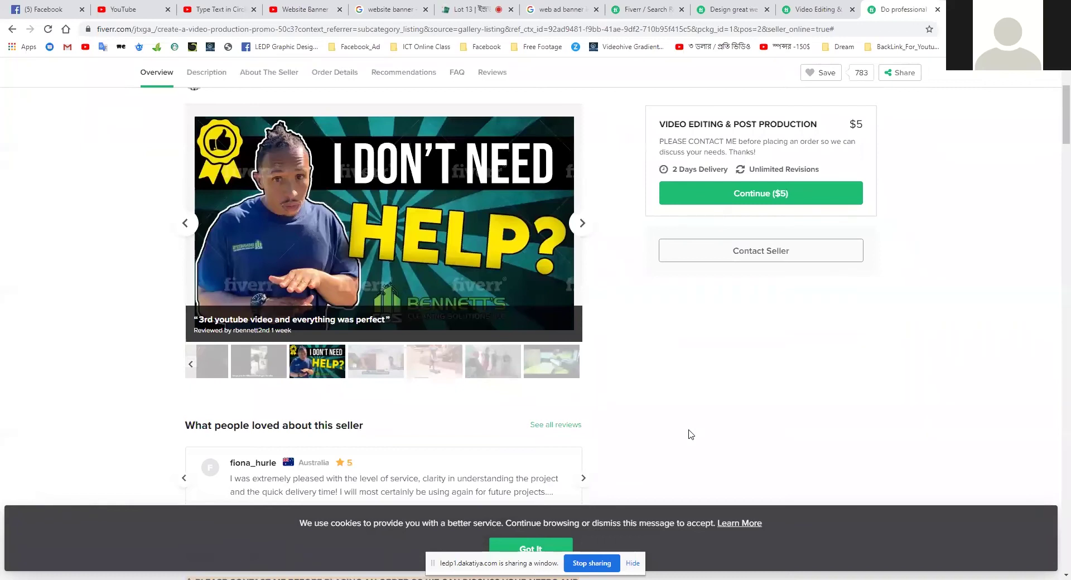
pyautogui.scroll(3, 691, 434)
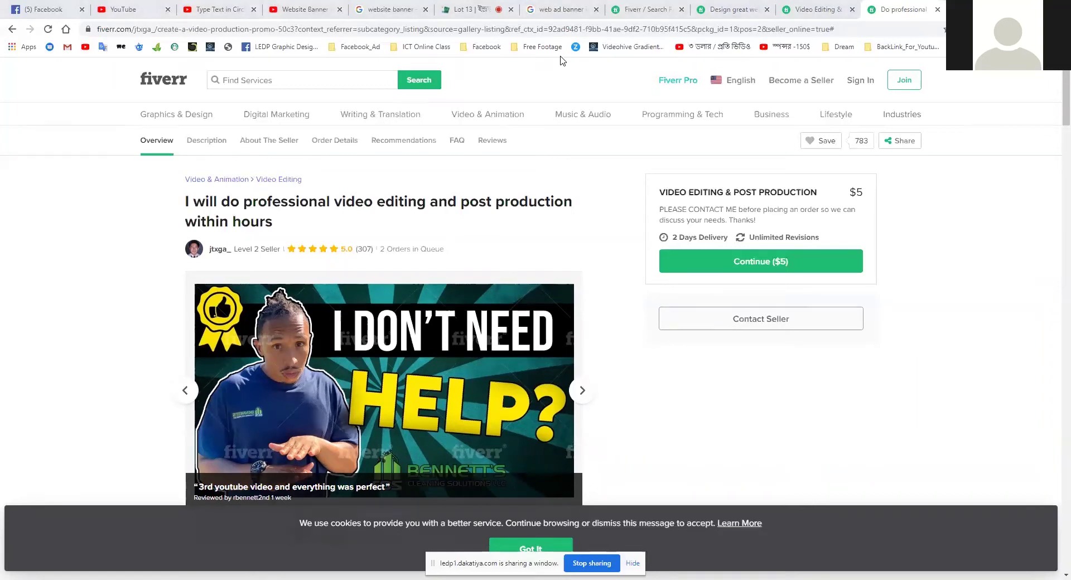
# - Switch to Photoshop and hide the "unnamed (2)" reference layer, keeping the banner design and white background visible
pyautogui.hotkey('alt', 'Tab')
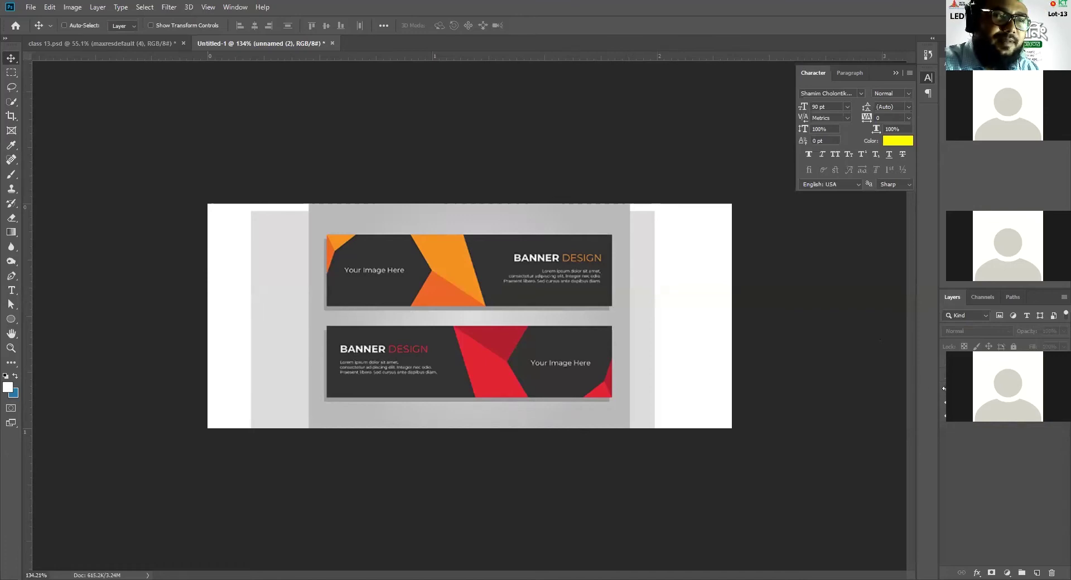
pyautogui.hotkey('ctrl', 'z')
pyautogui.hotkey('ctrl', 'shift', 'z')
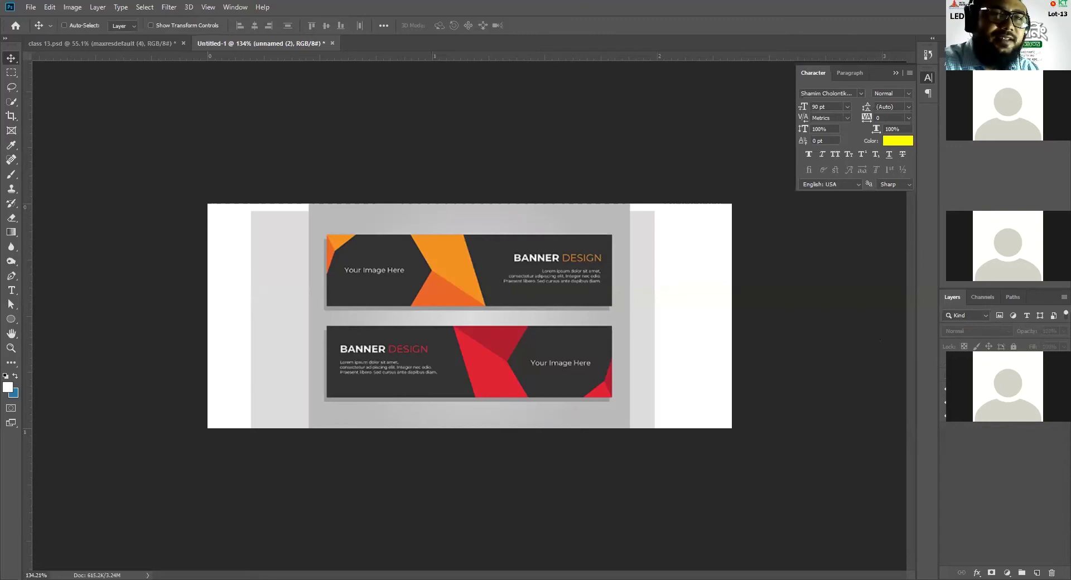
pyautogui.click(952, 433)
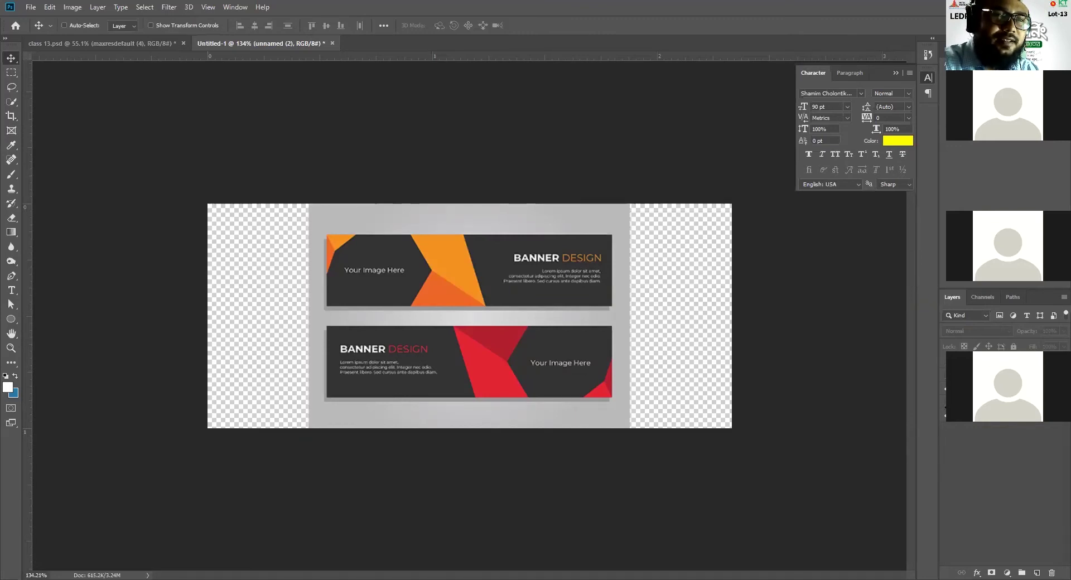
pyautogui.hotkey('ctrl', 'z')
pyautogui.hotkey('ctrl', 'z')
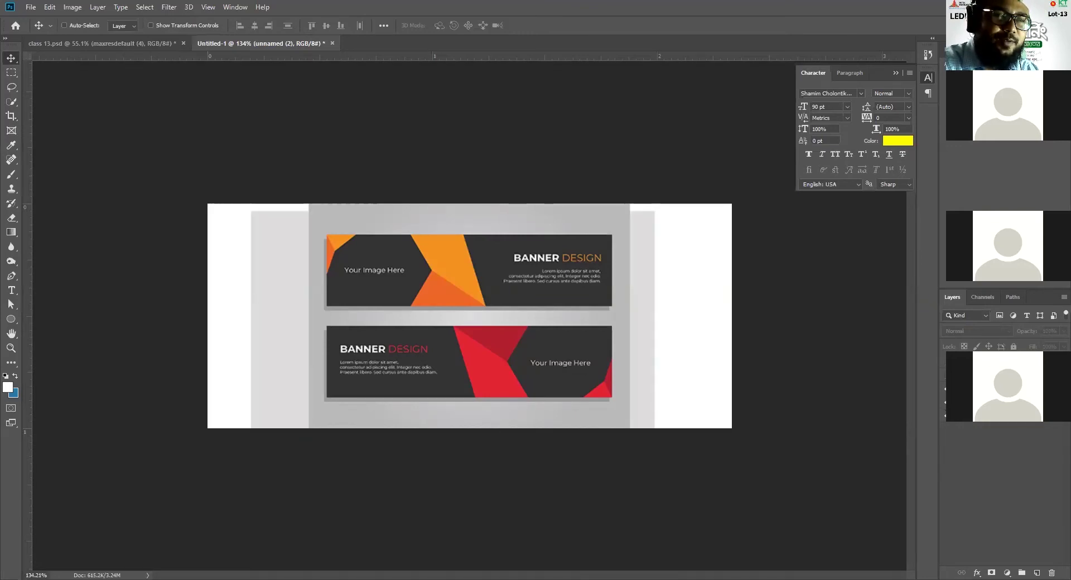
pyautogui.hotkey('ctrl', 'shift', 'z')
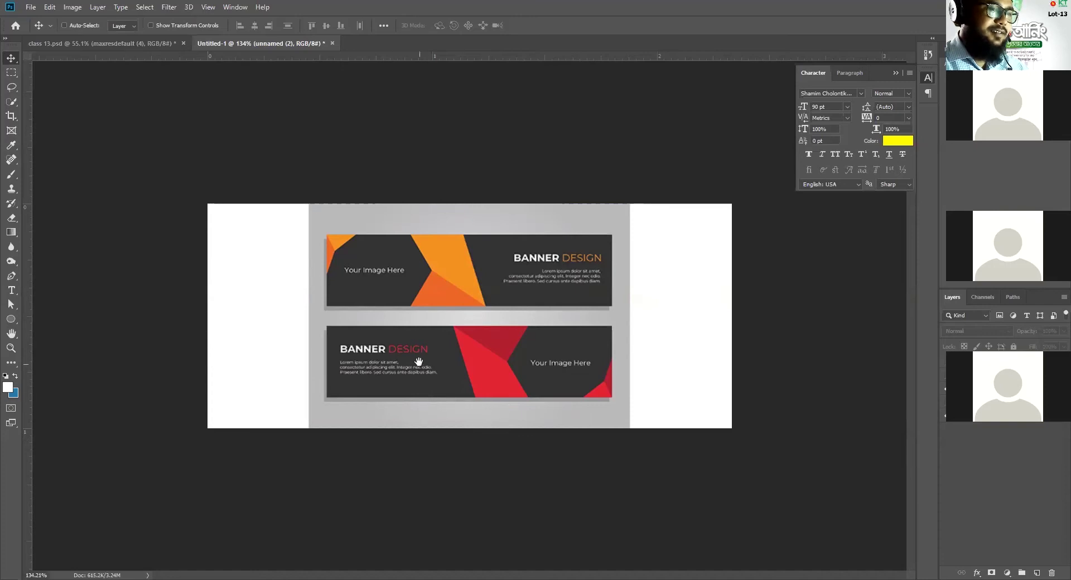
pyautogui.press('ctrl')
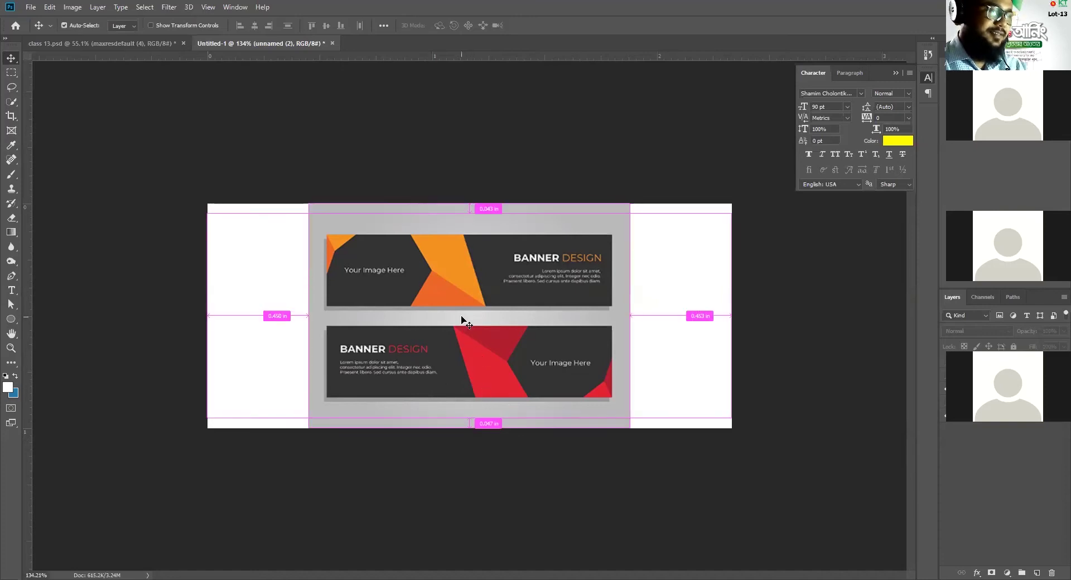
pyautogui.press('ctrl')
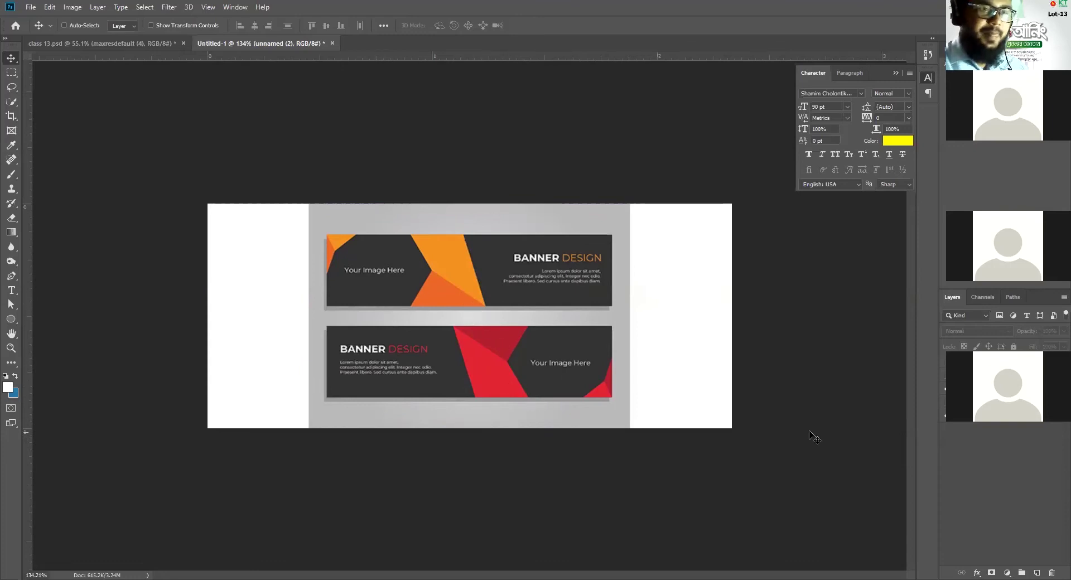
# - Add a blank layer directly beneath the Banner_Design reference layer and keep the new layer selected
pyautogui.click(1022, 471)
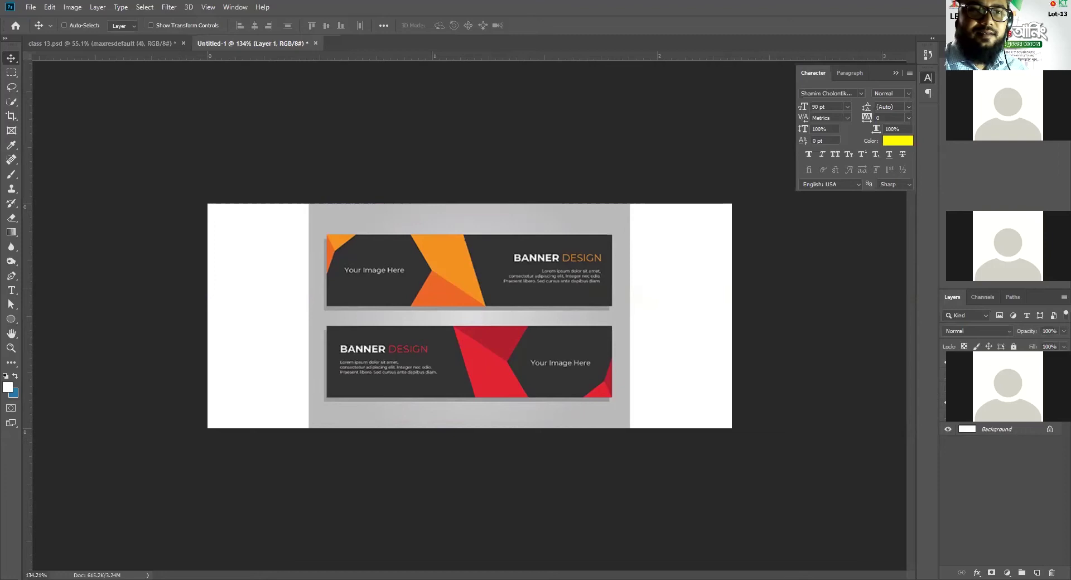
pyautogui.hotkey('alt', ']')
pyautogui.press('ctrl')
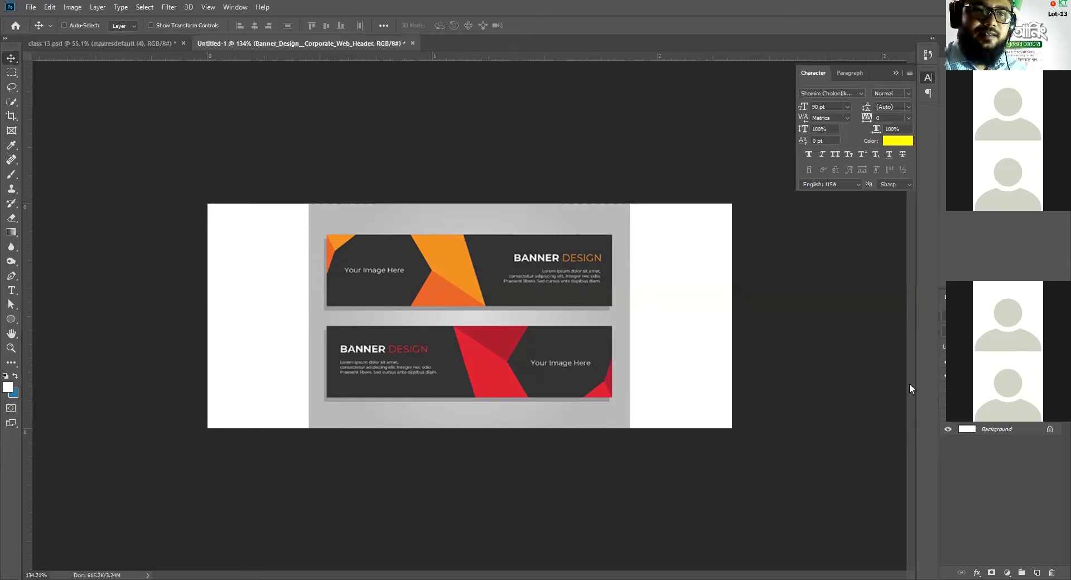
pyautogui.hotkey('ctrl', 'z')
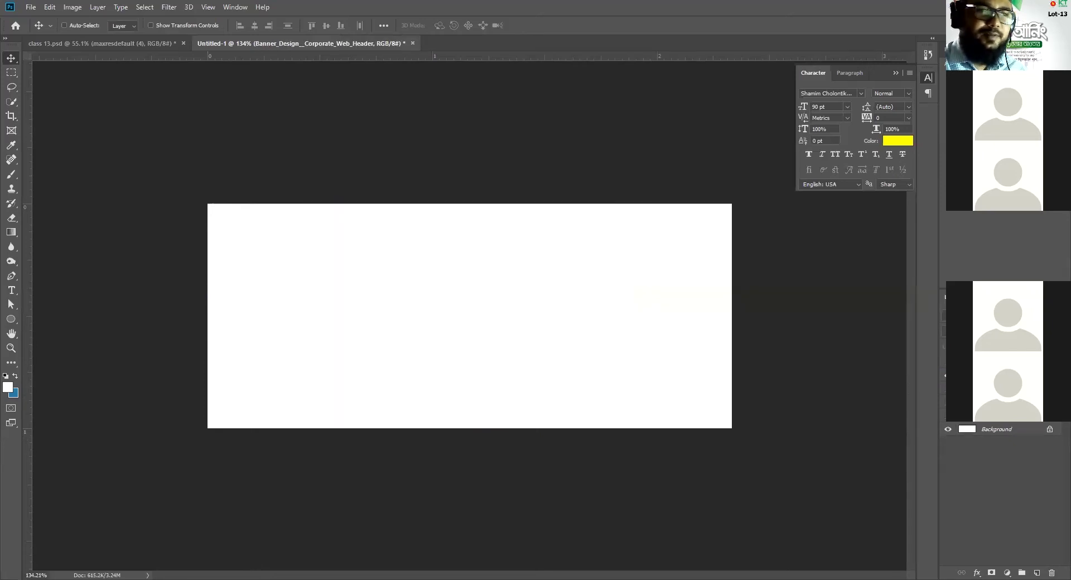
pyautogui.hotkey('ctrl', 'z')
pyautogui.hotkey('ctrl', 'v')
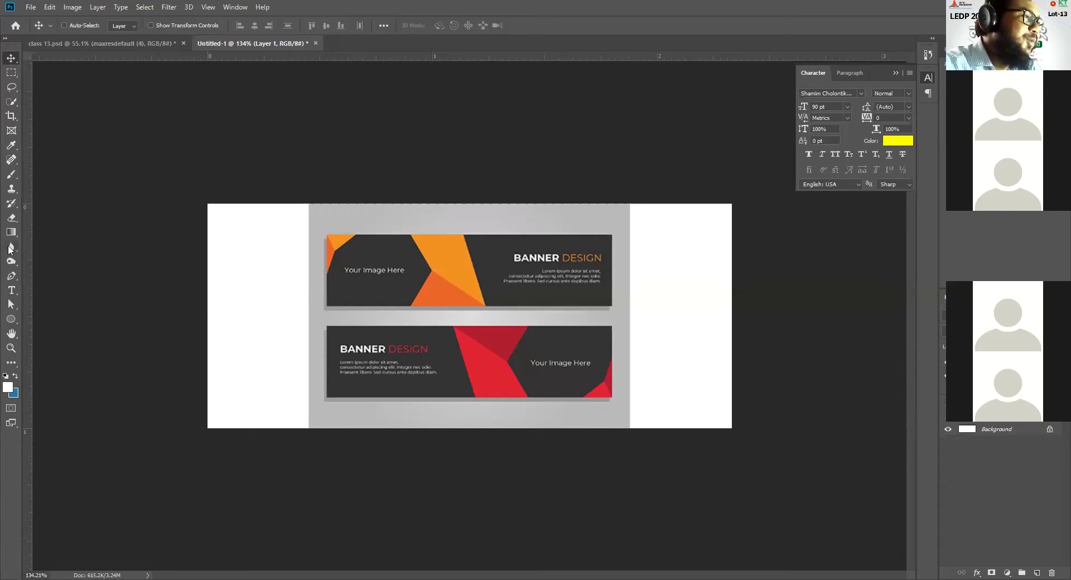
# - Change the active shape tool from Ellipse to the Rectangle Tool
pyautogui.click(12, 320)
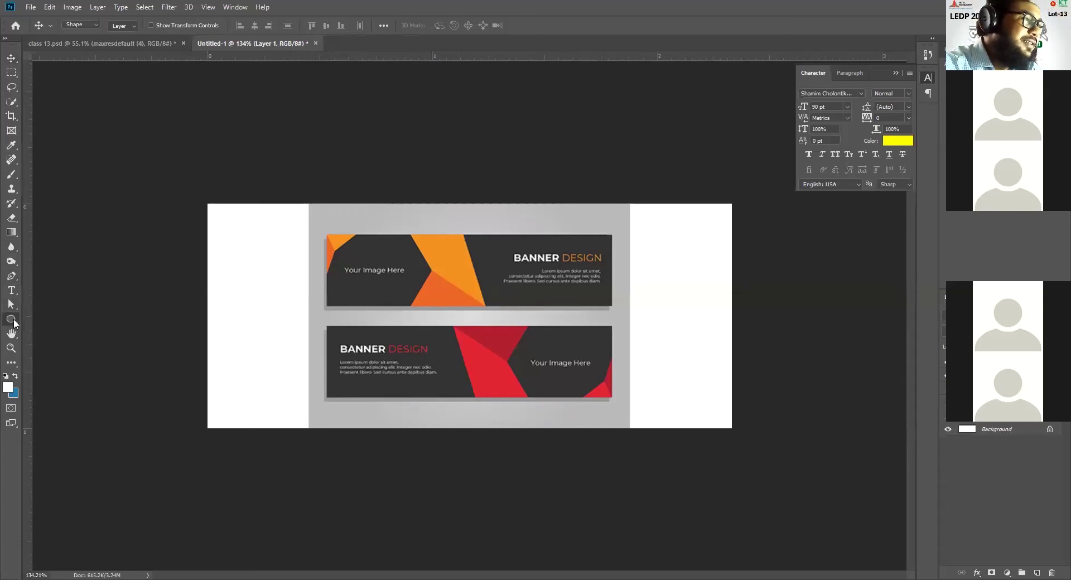
pyautogui.rightClick(11, 319)
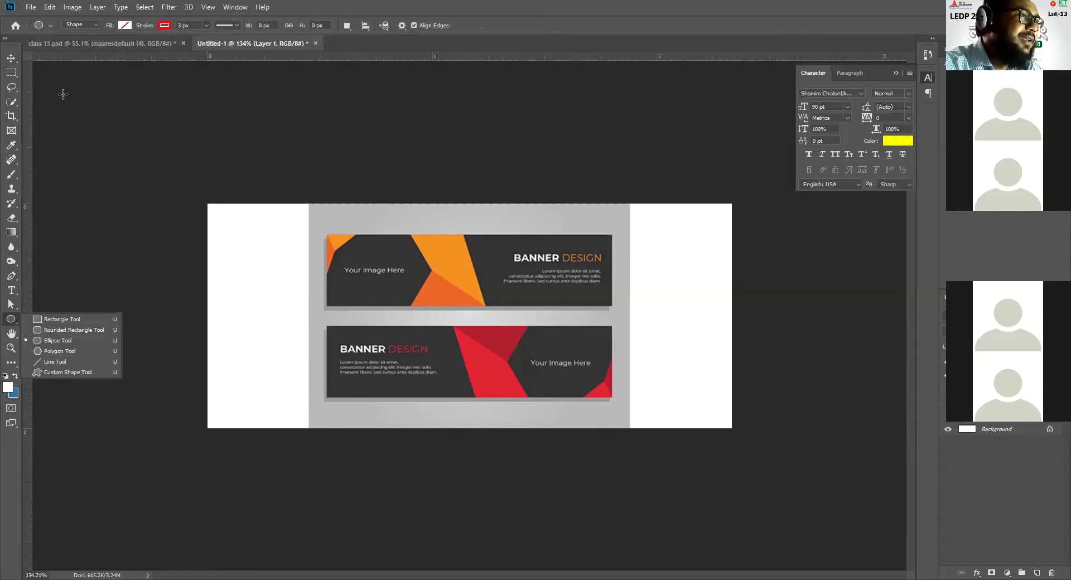
pyautogui.click(58, 320)
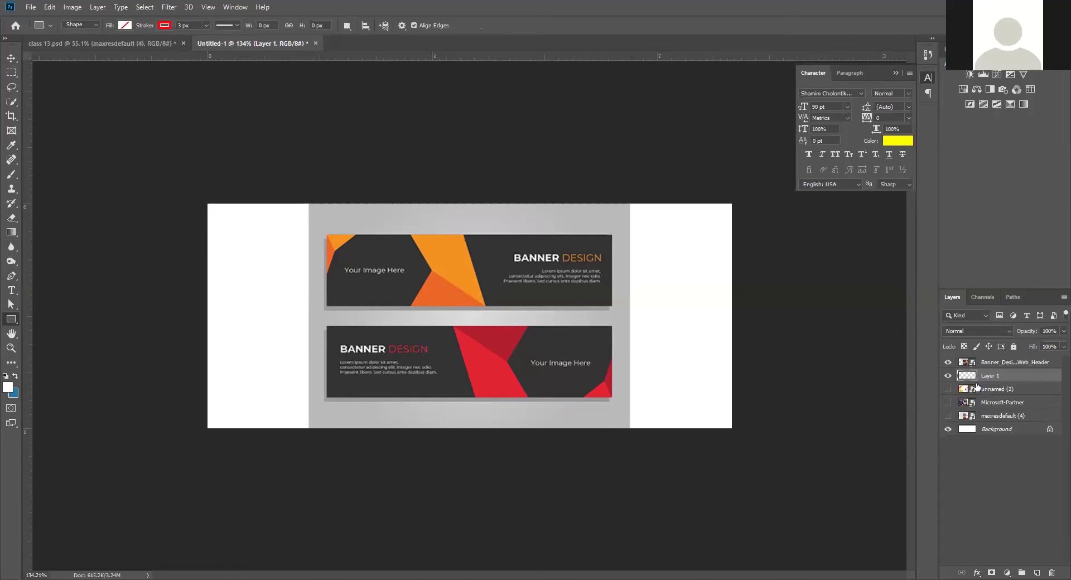
# - Set the foreground colour to black (#000000) and fill Layer 1 with it
pyautogui.click(9, 394)
pyautogui.moveTo(619, 195); pyautogui.dragTo(490, 303)
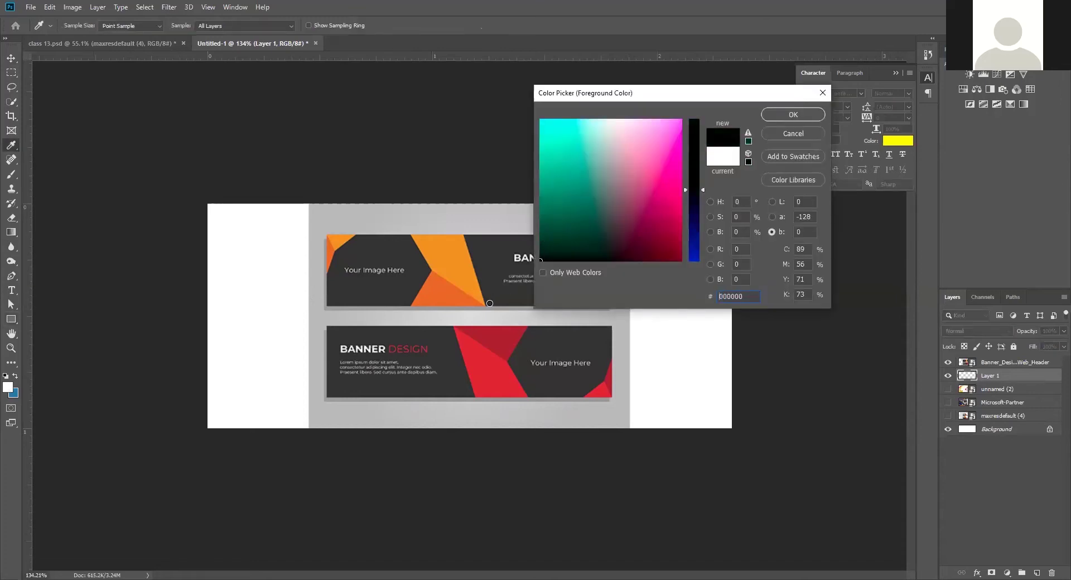
pyautogui.click(805, 115)
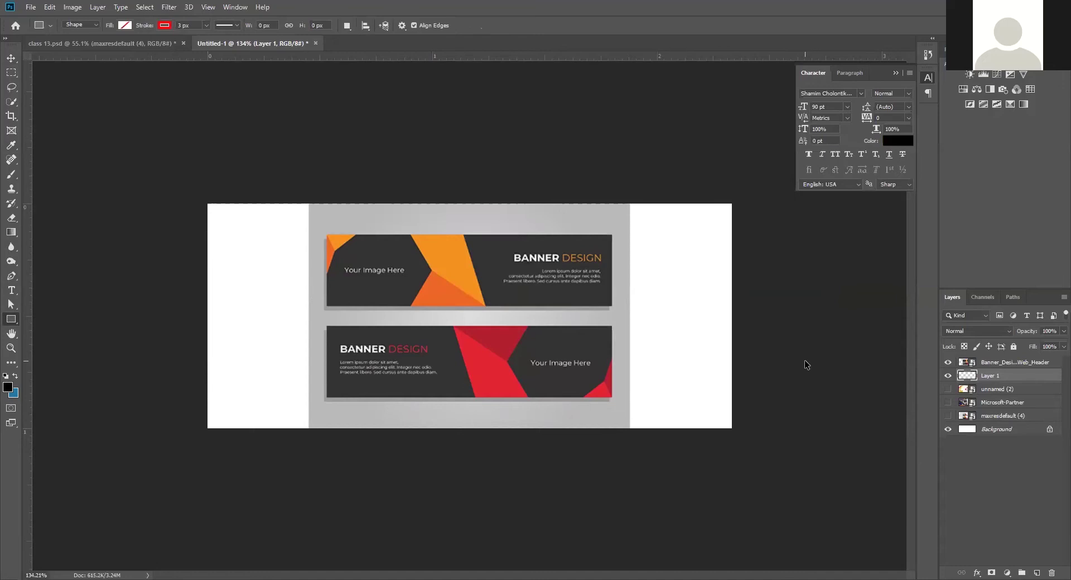
pyautogui.hotkey('alt', 'BackSpace')
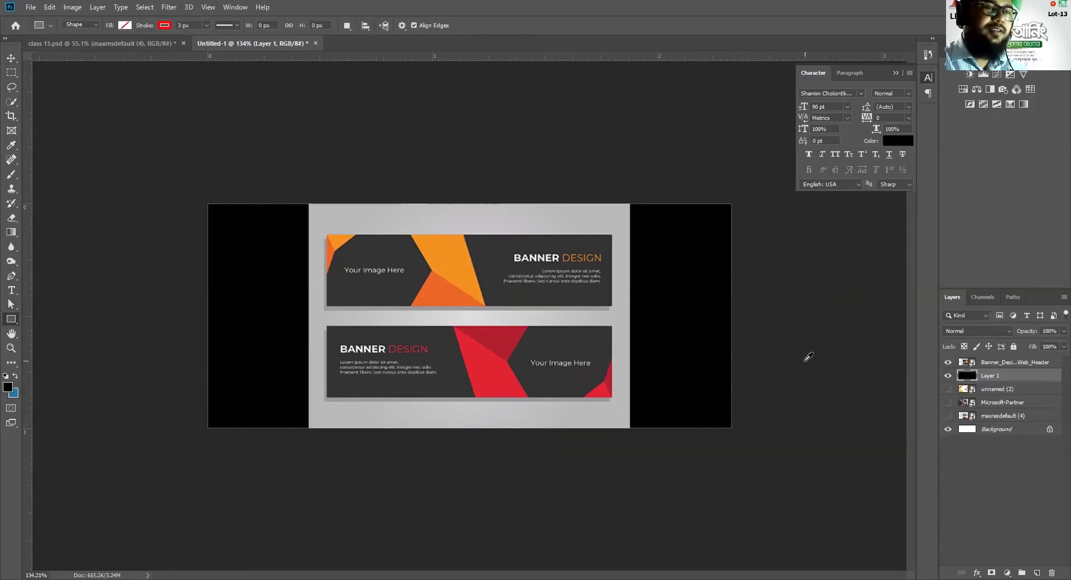
# - Add another blank layer above the black one and save the document as class14.psd in the ThumbNail_Preset folder
pyautogui.scroll(-3, 706, 373)
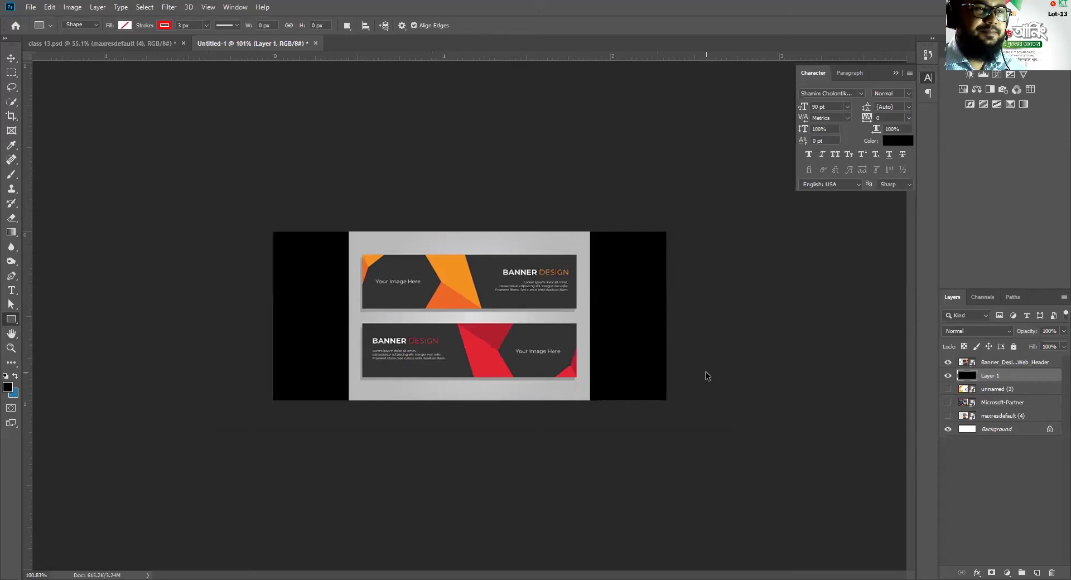
pyautogui.scroll(1, 706, 373)
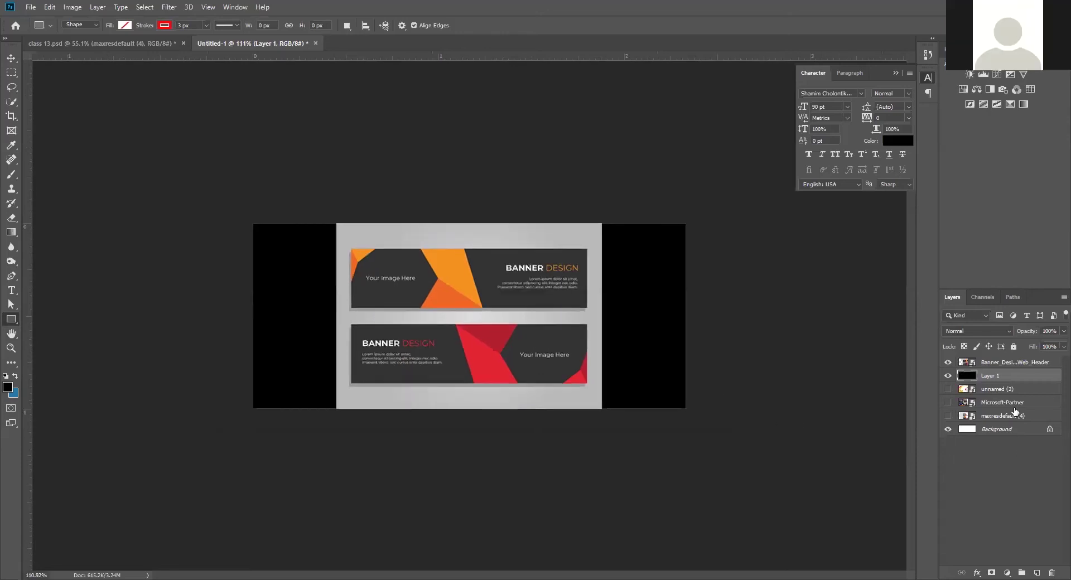
pyautogui.click(1037, 571)
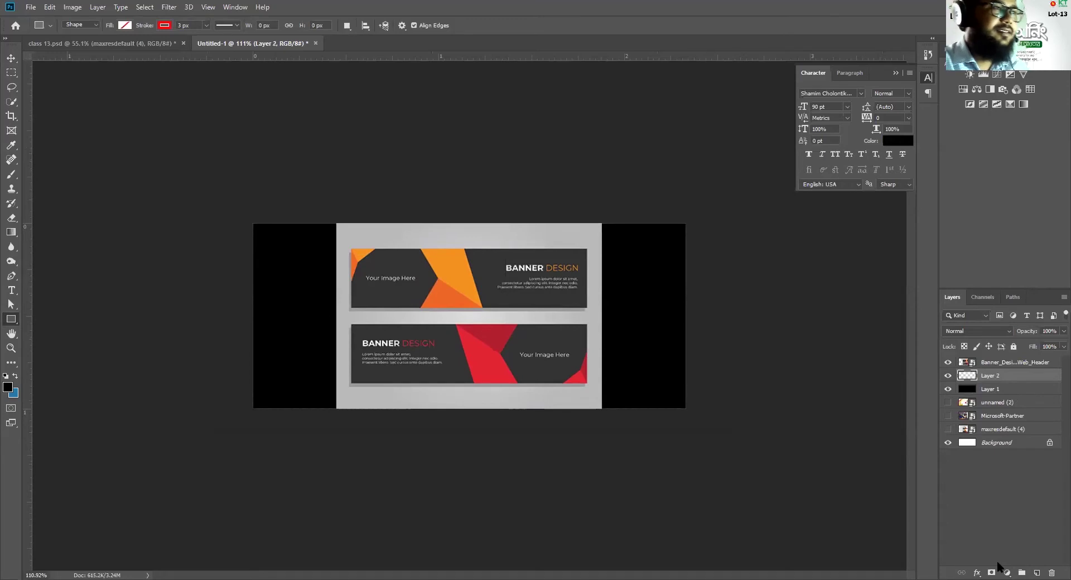
pyautogui.hotkey('ctrl', 's')
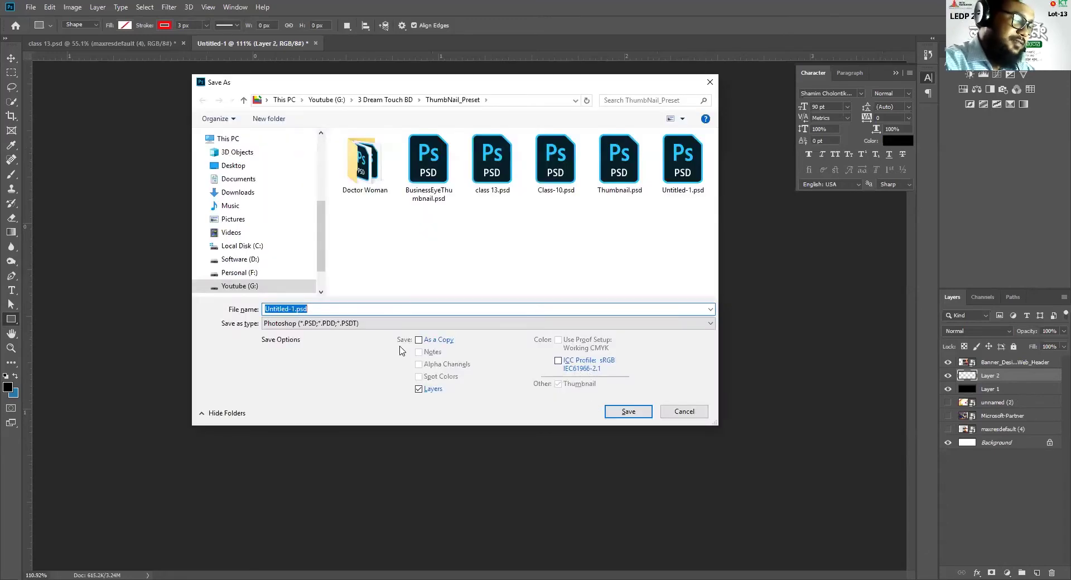
pyautogui.write('class14')
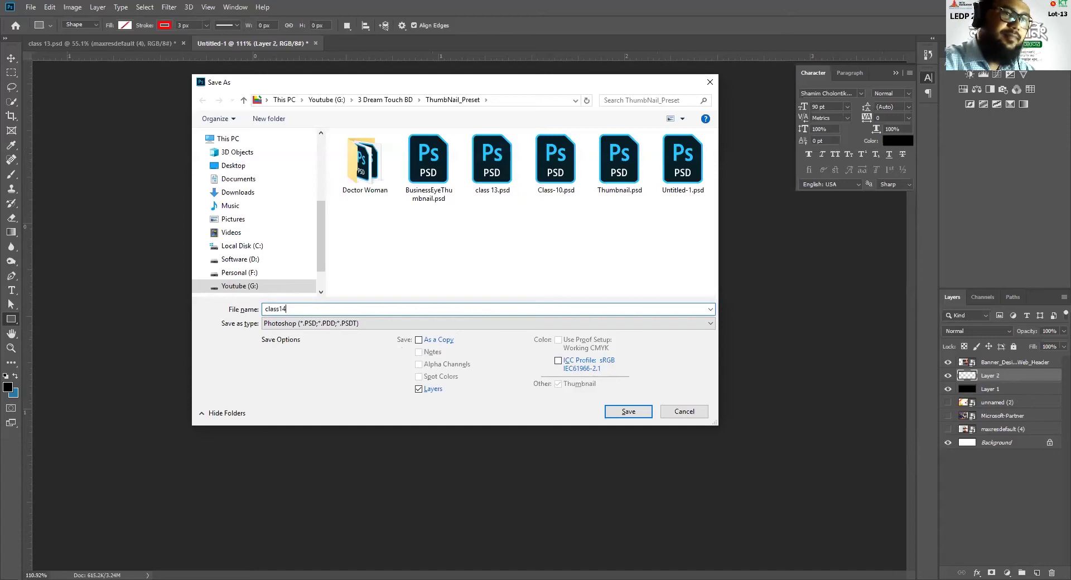
pyautogui.press('Return')
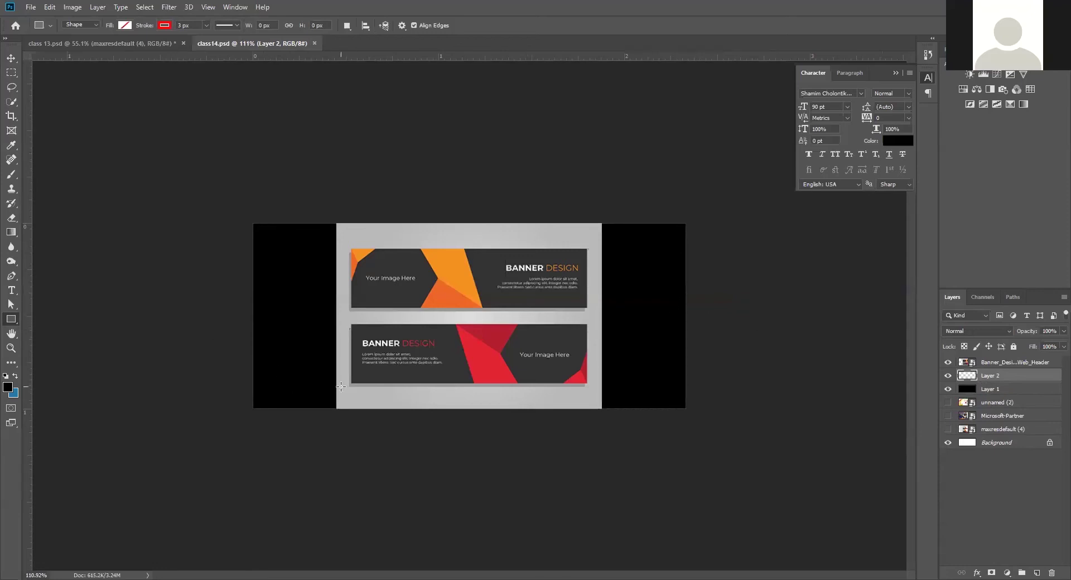
# - Rasterize the Banner_Design reference layer
pyautogui.click(11, 58)
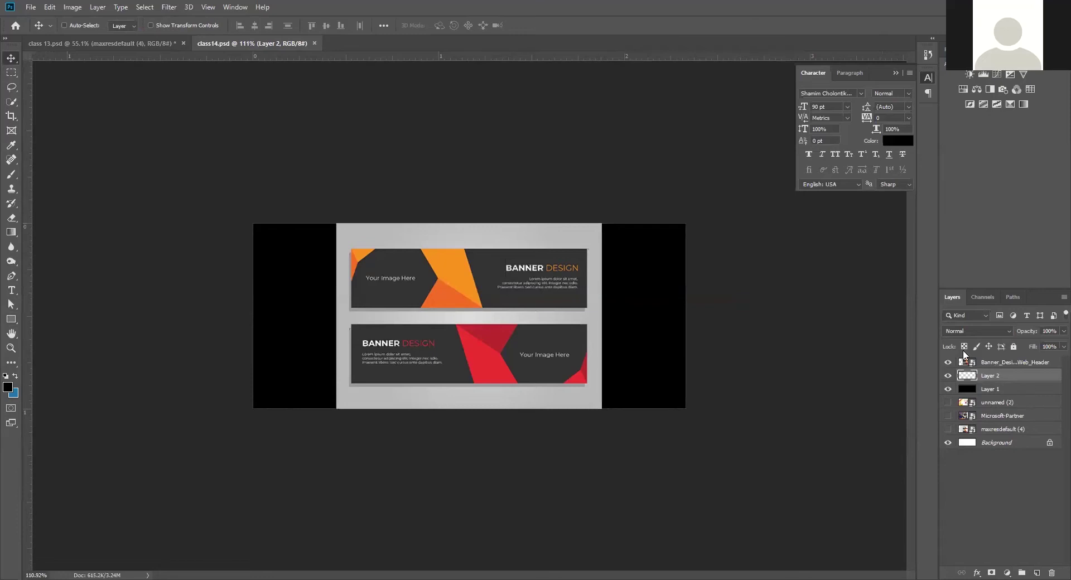
pyautogui.click(989, 363)
pyautogui.rightClick(989, 363)
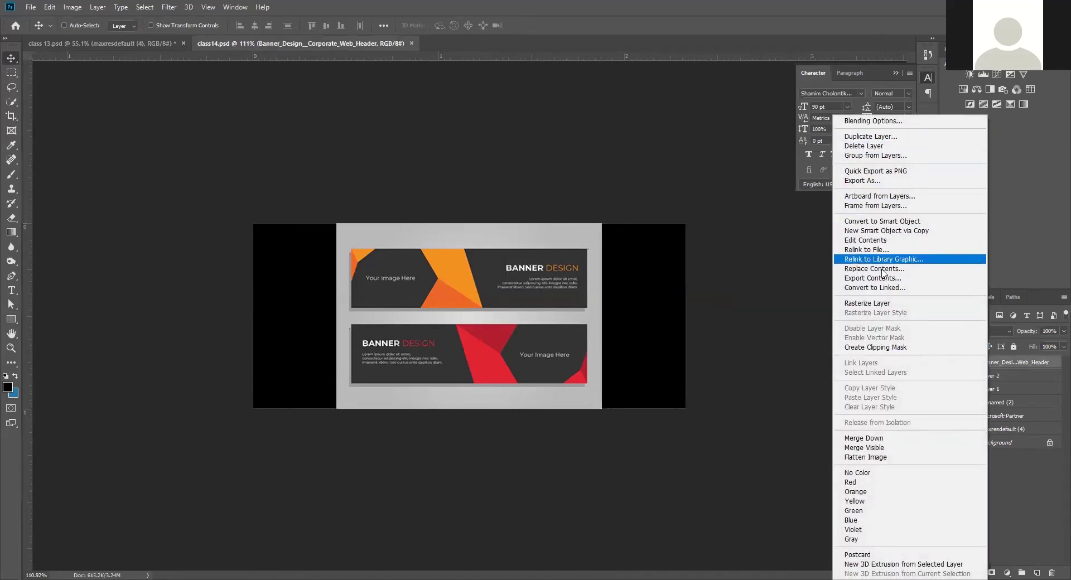
pyautogui.click(882, 306)
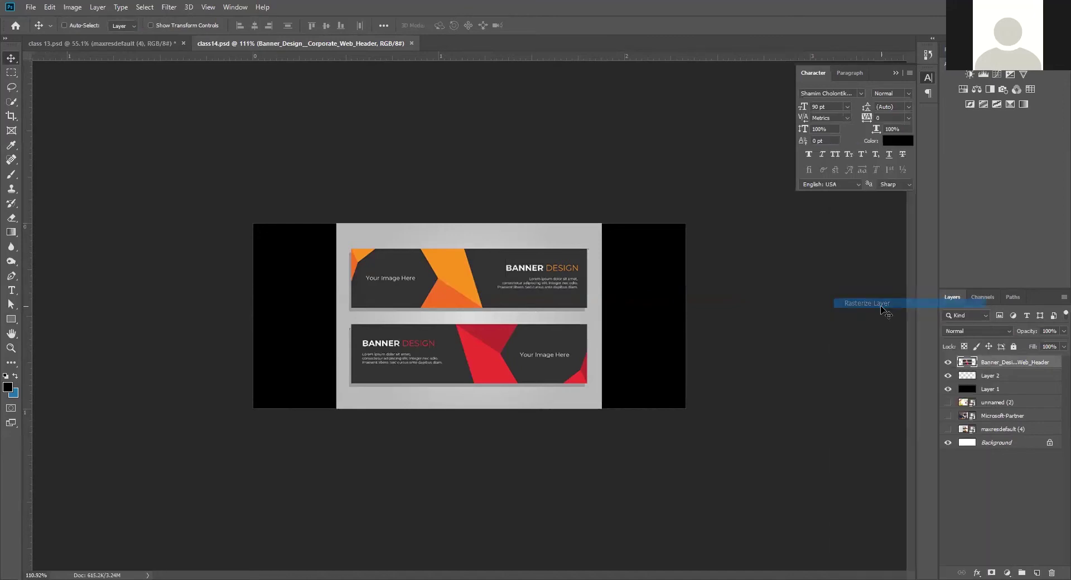
# - Draw a rectangular marquee around the orange banner in the reference image and set the marquee tool's feather to 0 px
pyautogui.click(12, 73)
pyautogui.moveTo(347, 243); pyautogui.dragTo(591, 317)
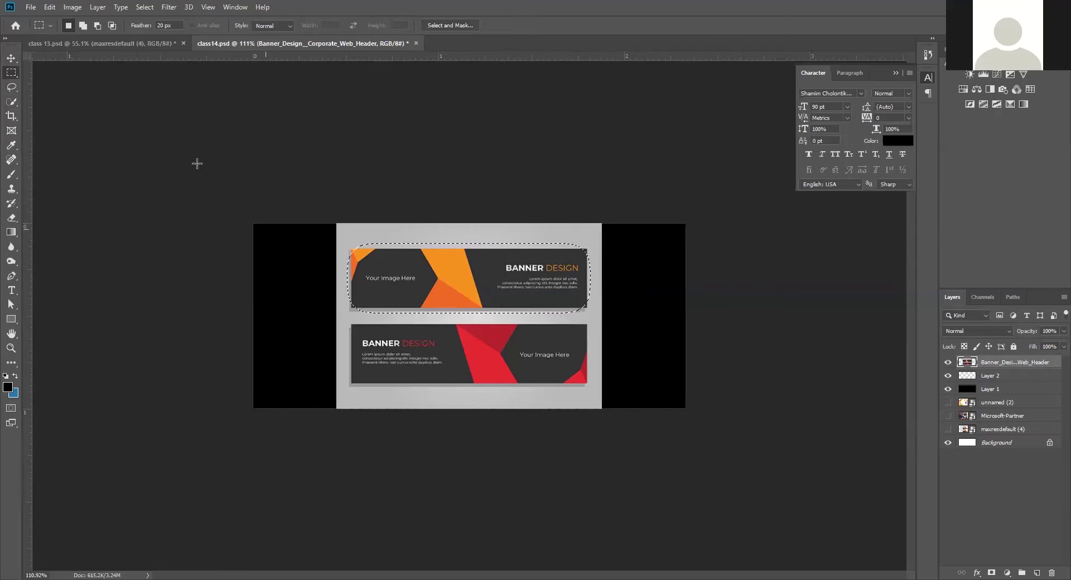
pyautogui.rightClick(11, 73)
pyautogui.click(61, 78)
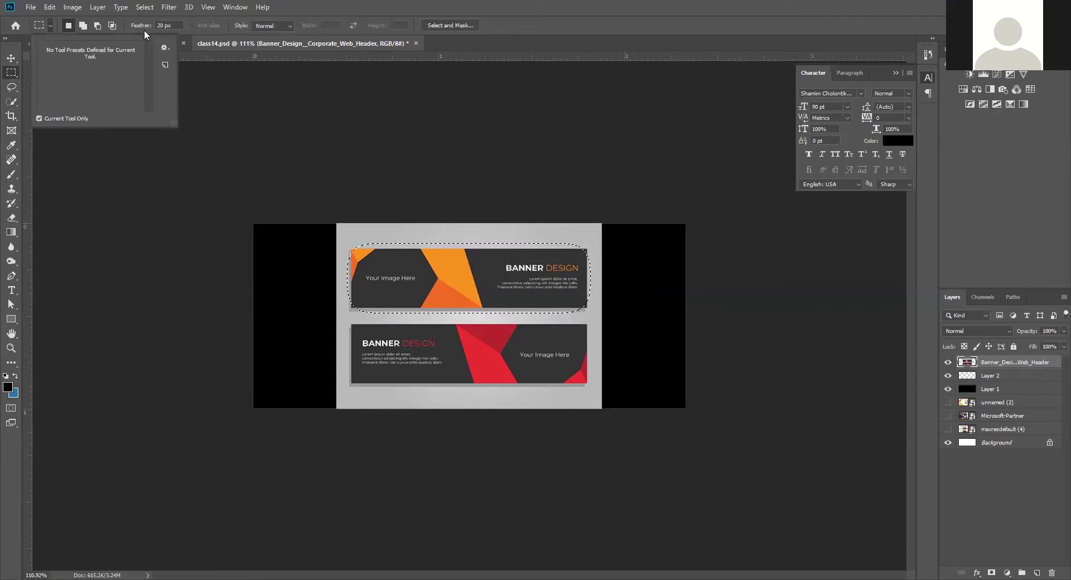
pyautogui.click(298, 173)
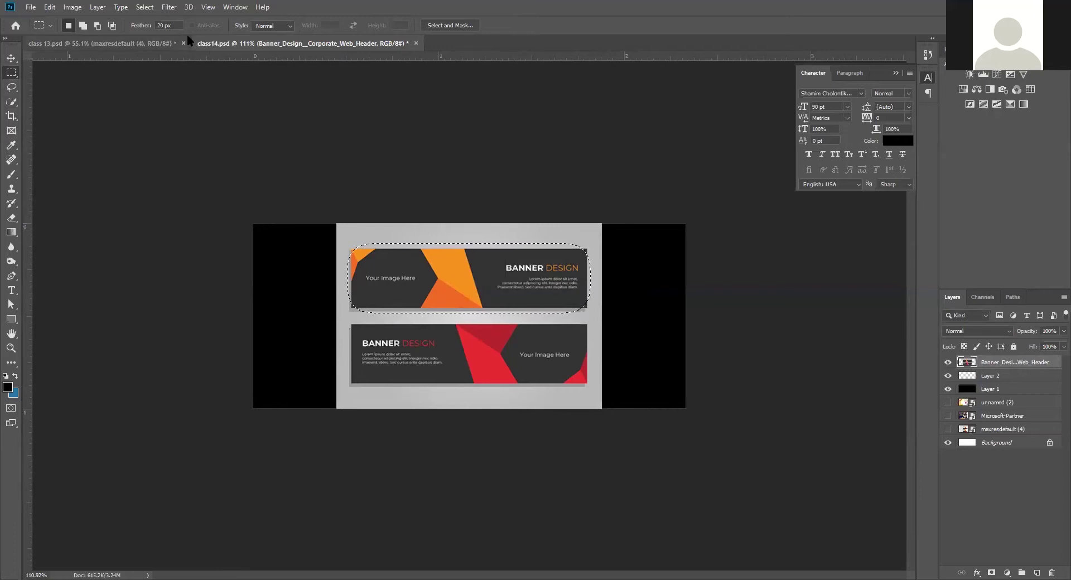
pyautogui.doubleClick(165, 25)
pyautogui.write('0')
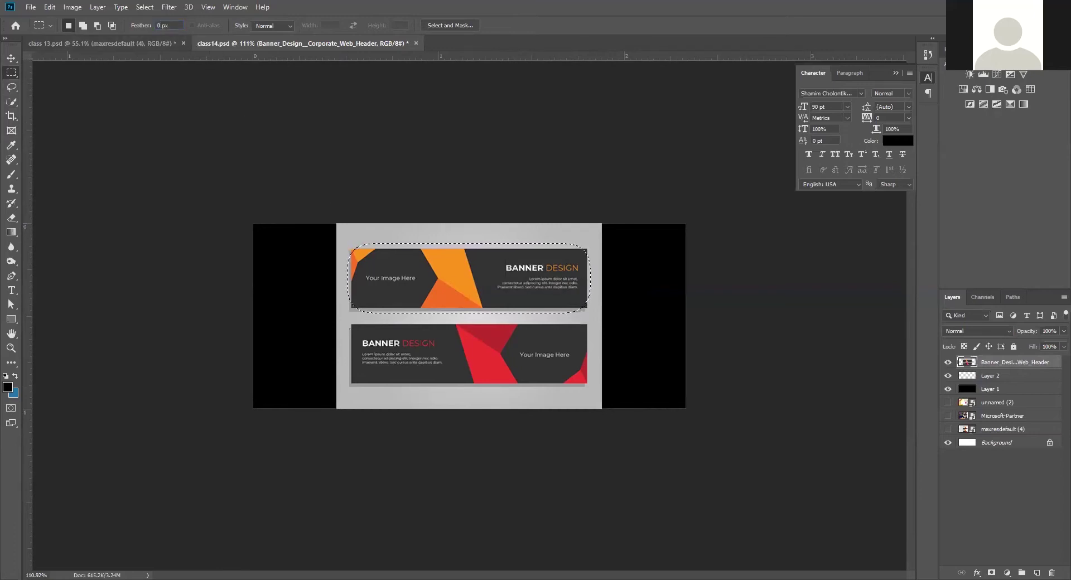
# - Select the orange banner with a rectangular marquee, copy it to its own layer and hide the Banner_Design reference layer
pyautogui.moveTo(343, 241); pyautogui.dragTo(363, 284)
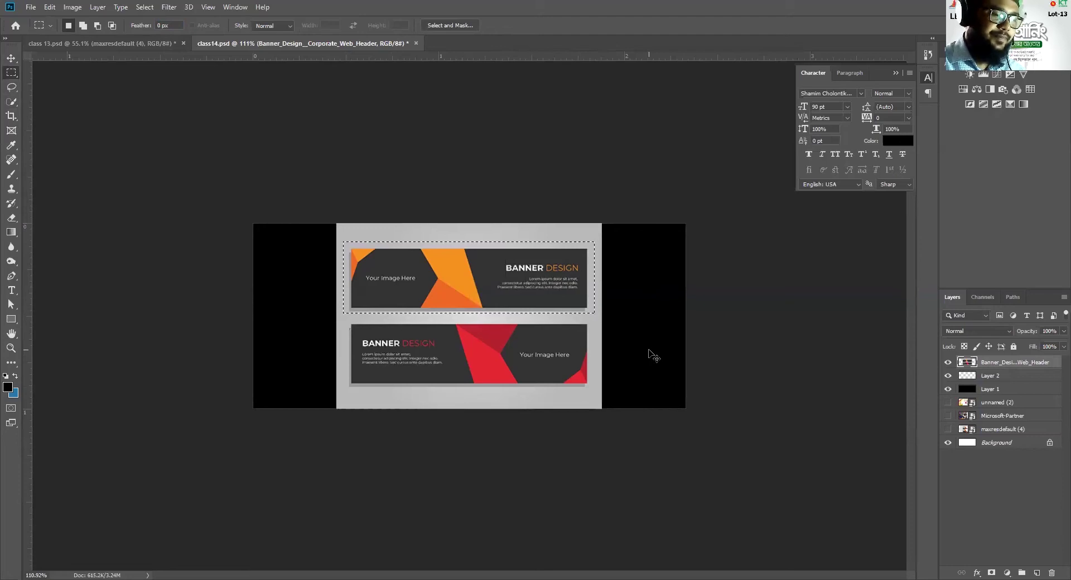
pyautogui.hotkey('ctrl', 'j')
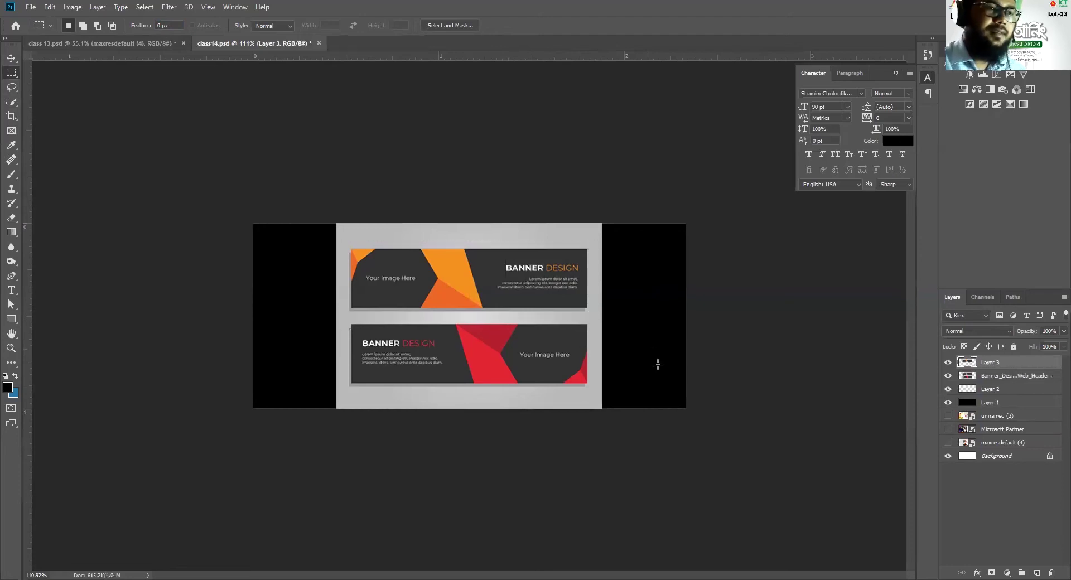
pyautogui.click(948, 375)
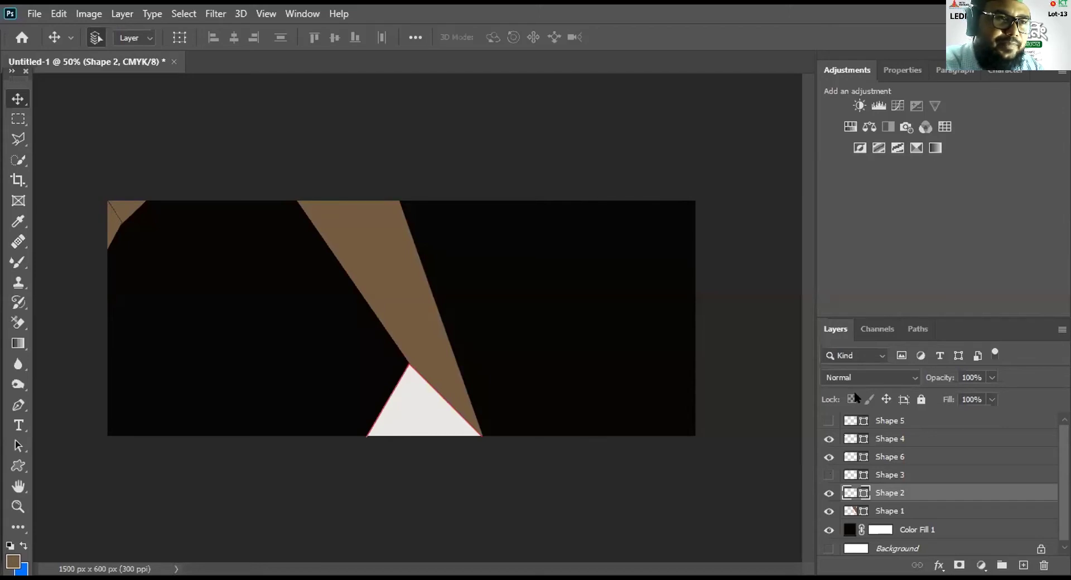
# - In the Untitled-1 document, reposition the white Shape 2 triangle below the brown band, nudging it ten steps left
pyautogui.click(828, 474)
pyautogui.click(828, 474)
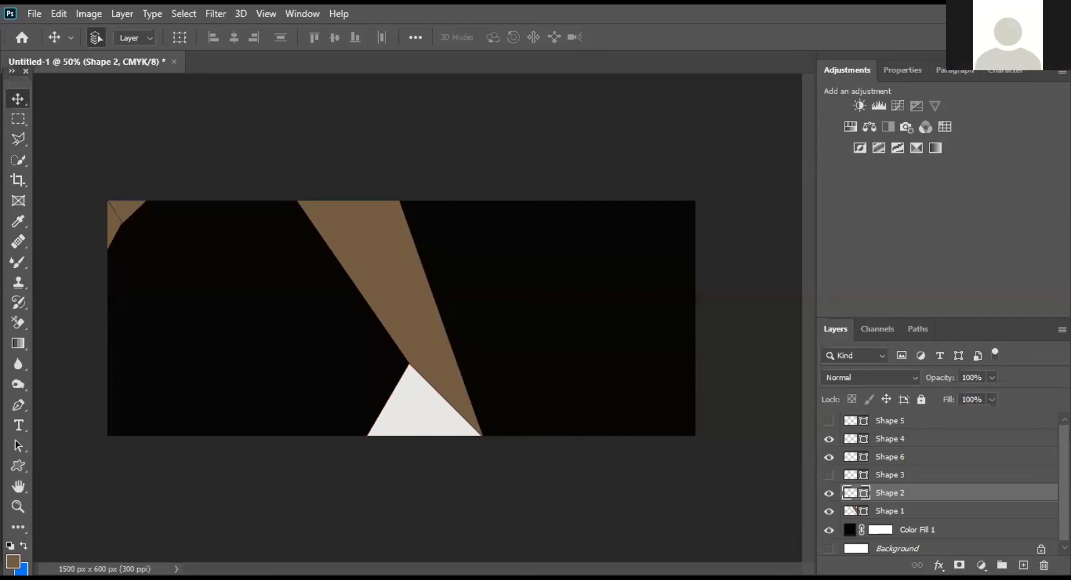
pyautogui.click(401, 407)
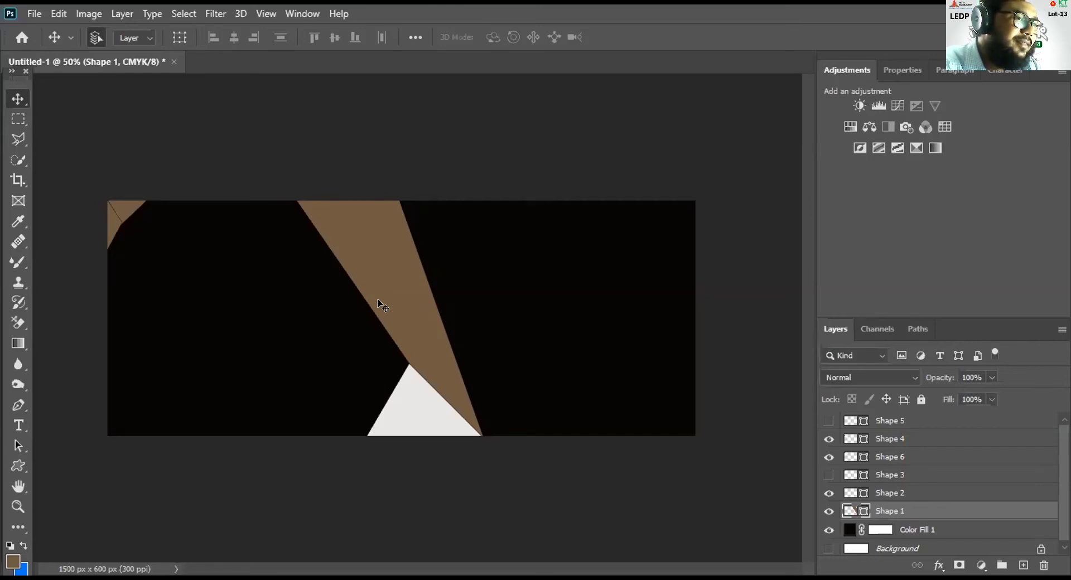
pyautogui.moveTo(418, 416)
pyautogui.mouseDown()
pyautogui.moveTo(320, 400)
pyautogui.moveTo(407, 413)
pyautogui.mouseUp()
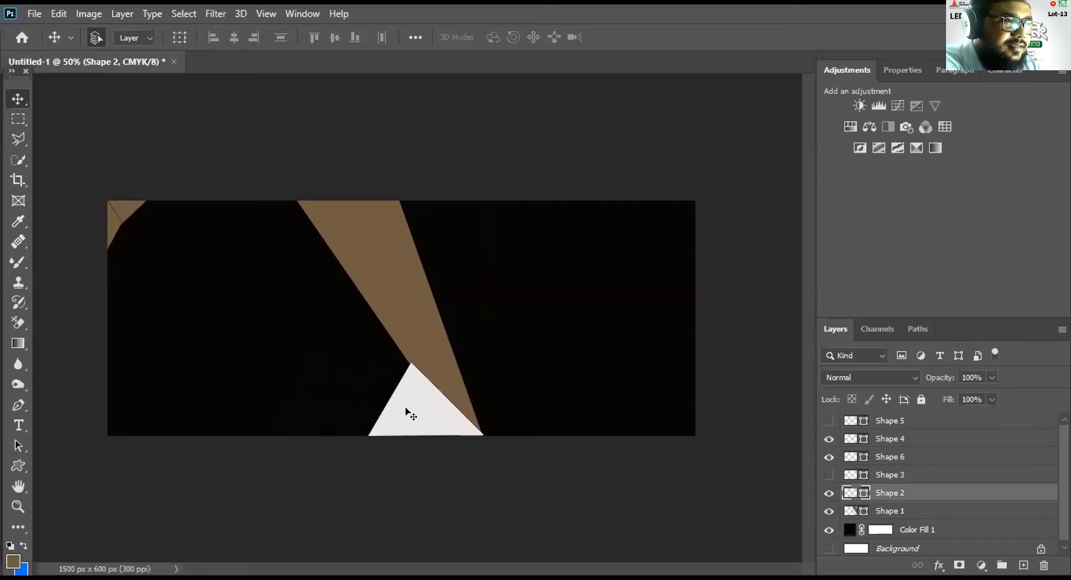
pyautogui.press('Left')
pyautogui.press('Left')
pyautogui.press('Left')
pyautogui.press('Left')
pyautogui.press('Left')
pyautogui.press('Left')
pyautogui.press('Left')
pyautogui.press('Left')
pyautogui.press('Left')
pyautogui.press('Left')
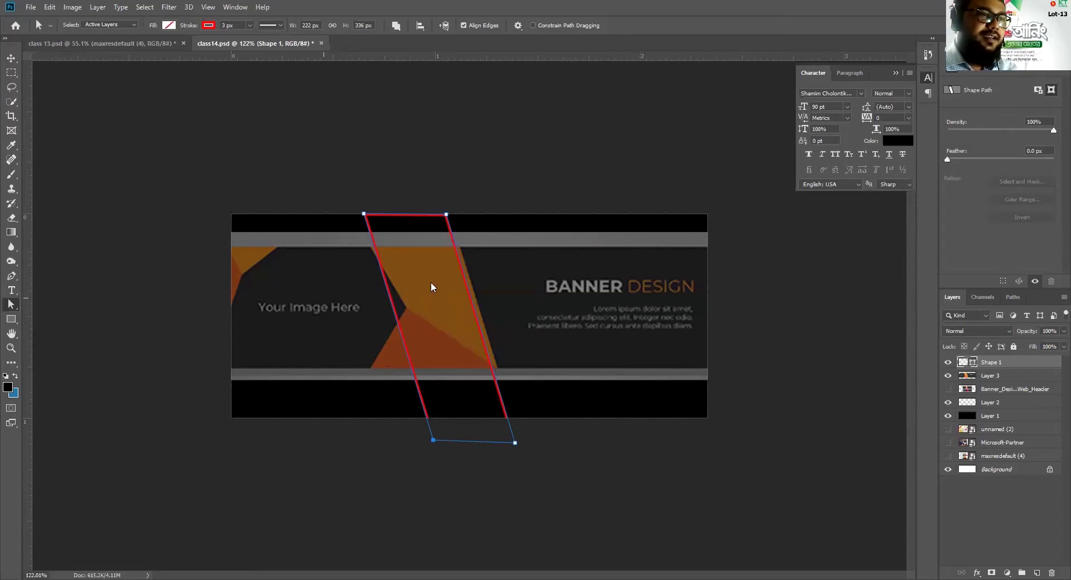
# - In class14.psd, delete the slanted Shape 1 outline and draw a 132 × 401 px rectangle with a 3 px red stroke over the orange band
pyautogui.moveTo(399, 324)
pyautogui.mouseDown()
pyautogui.moveTo(347, 327)
pyautogui.moveTo(385, 318)
pyautogui.mouseUp()
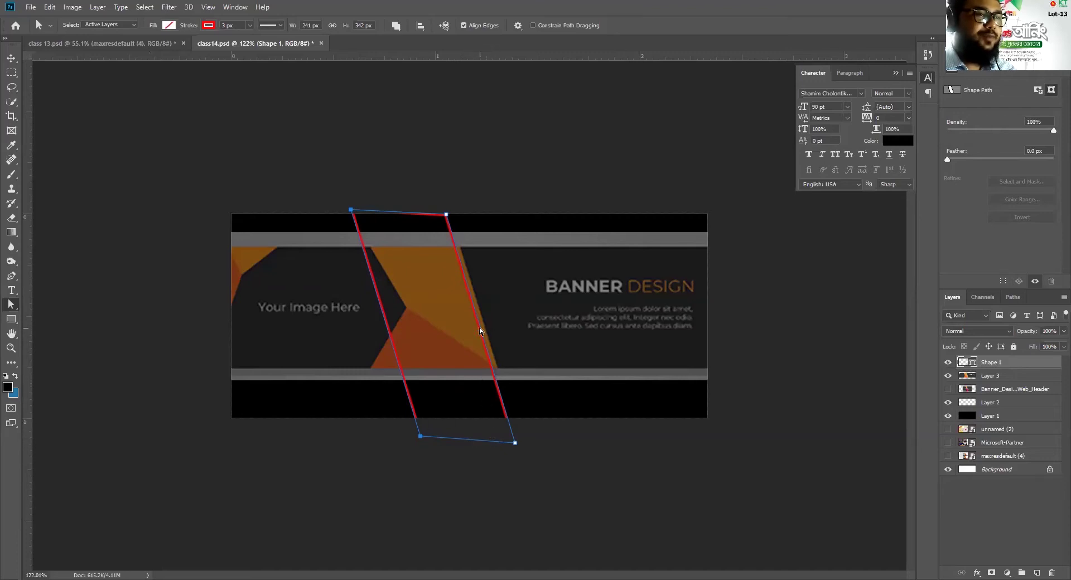
pyautogui.moveTo(991, 365); pyautogui.dragTo(1051, 571)
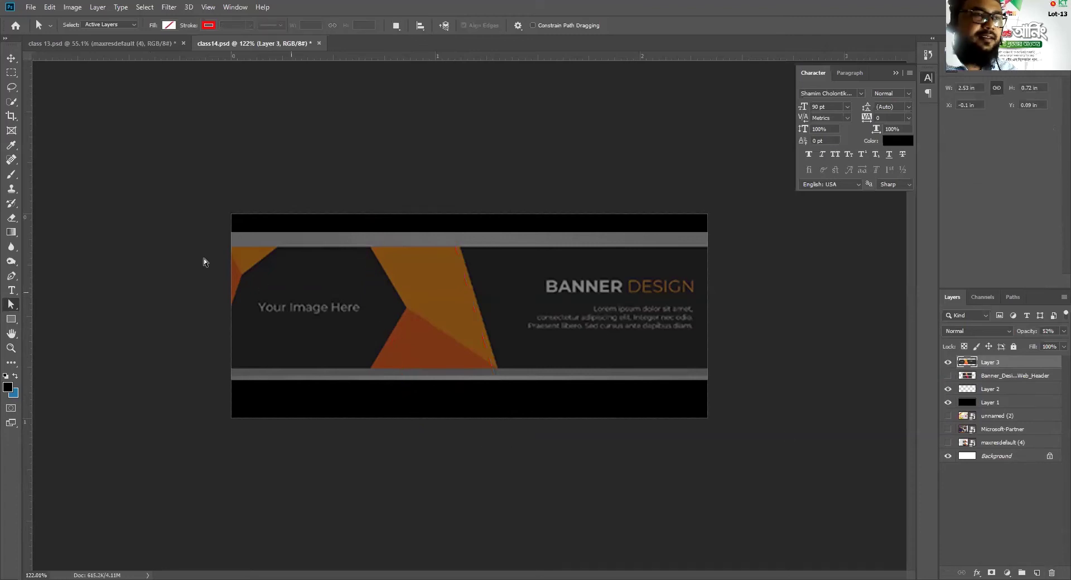
pyautogui.moveTo(10, 319); pyautogui.dragTo(67, 319)
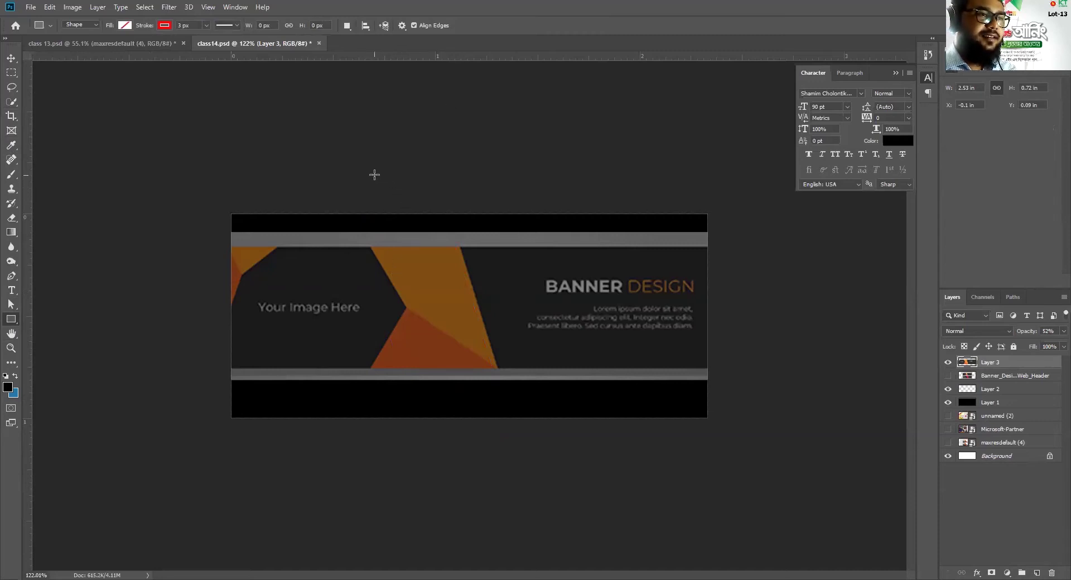
pyautogui.moveTo(369, 179)
pyautogui.mouseDown()
pyautogui.moveTo(478, 375)
pyautogui.moveTo(459, 452)
pyautogui.mouseUp()
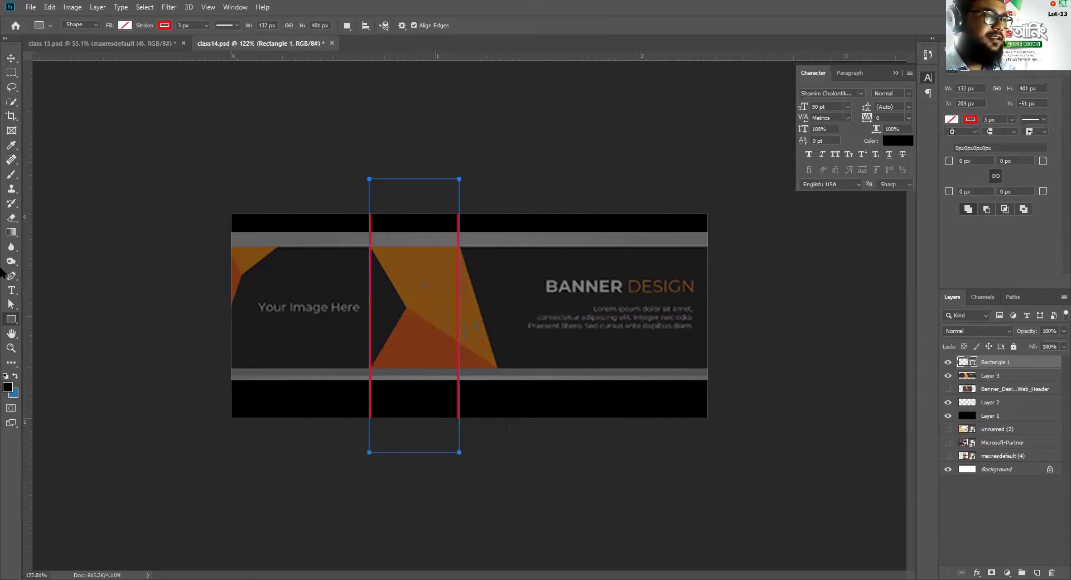
# - Slant the rectangle by shifting its two bottom anchor points about 0.4 in to the right, accepting the conversion to a regular path
pyautogui.moveTo(22, 306); pyautogui.dragTo(359, 454)
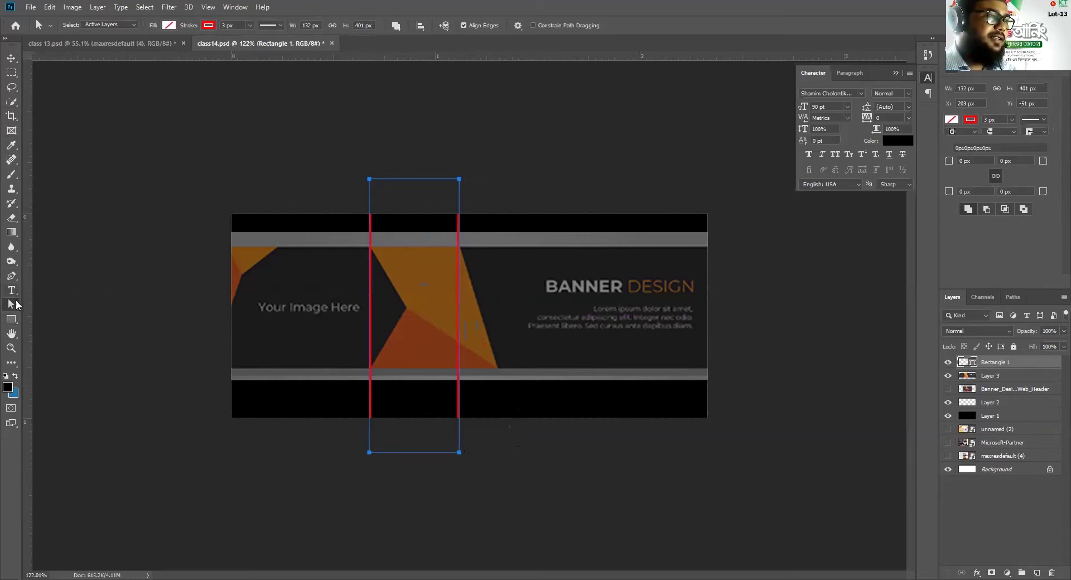
pyautogui.moveTo(318, 433); pyautogui.dragTo(531, 488)
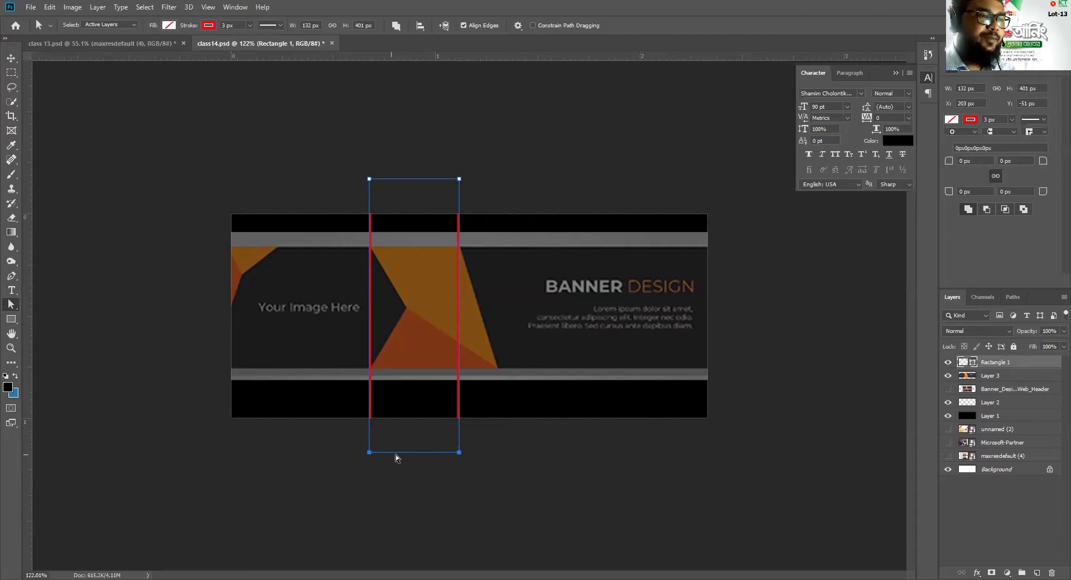
pyautogui.click(493, 456)
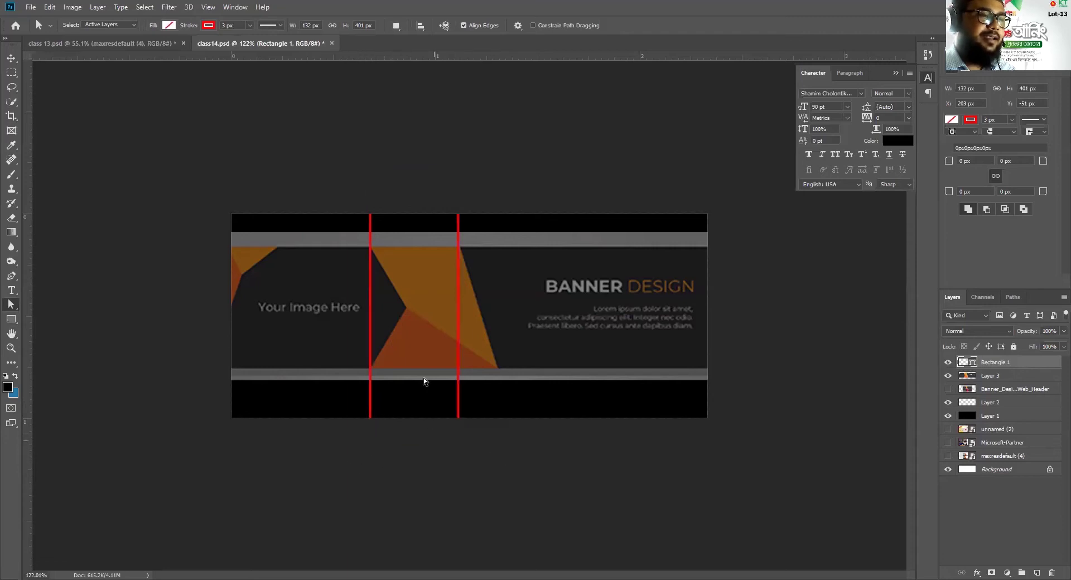
pyautogui.click(373, 227)
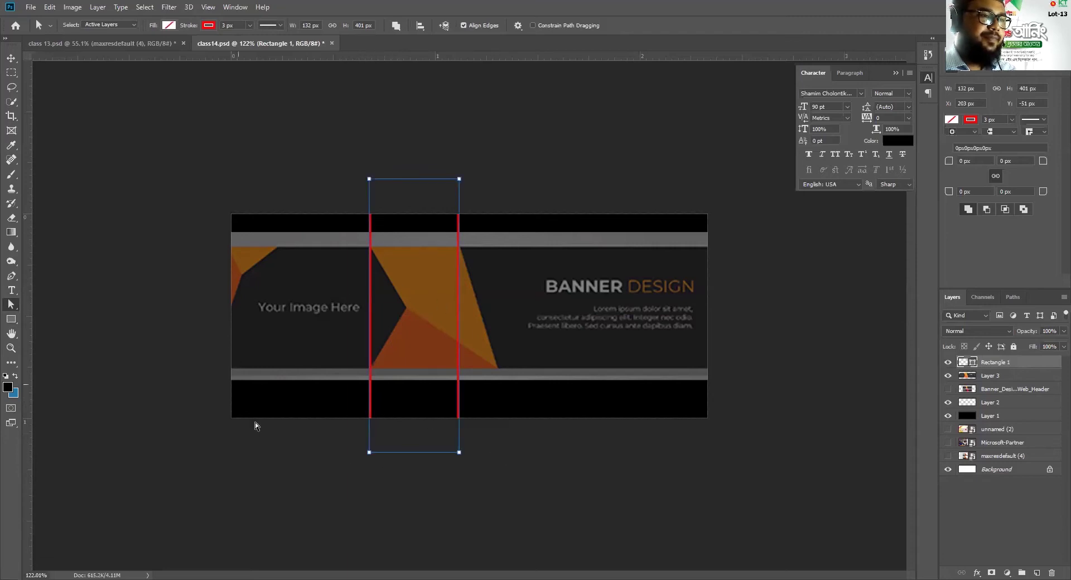
pyautogui.moveTo(281, 432); pyautogui.dragTo(308, 444)
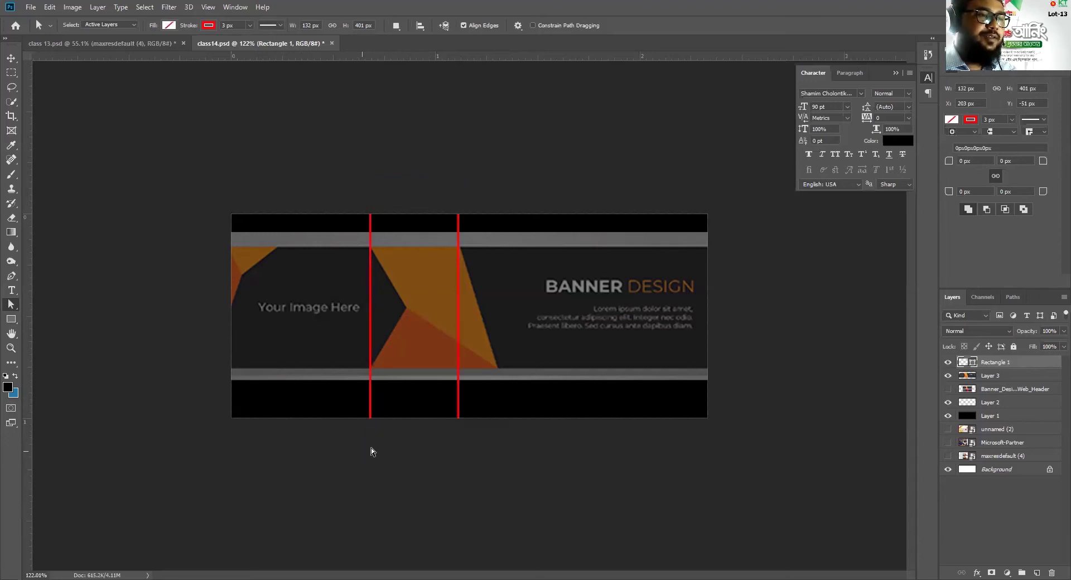
pyautogui.click(372, 333)
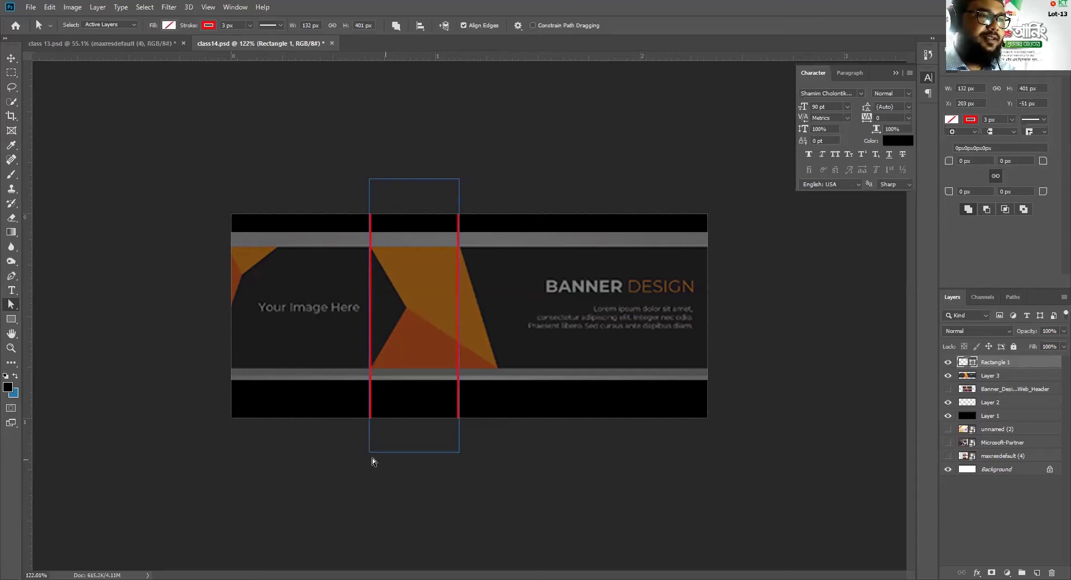
pyautogui.moveTo(325, 423); pyautogui.dragTo(528, 494)
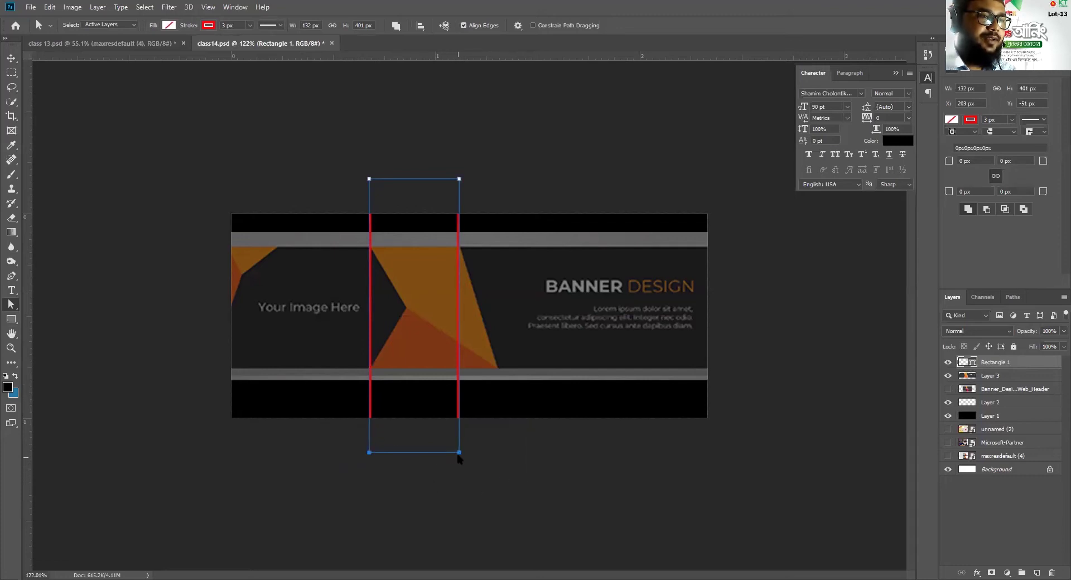
pyautogui.moveTo(458, 454); pyautogui.dragTo(545, 458)
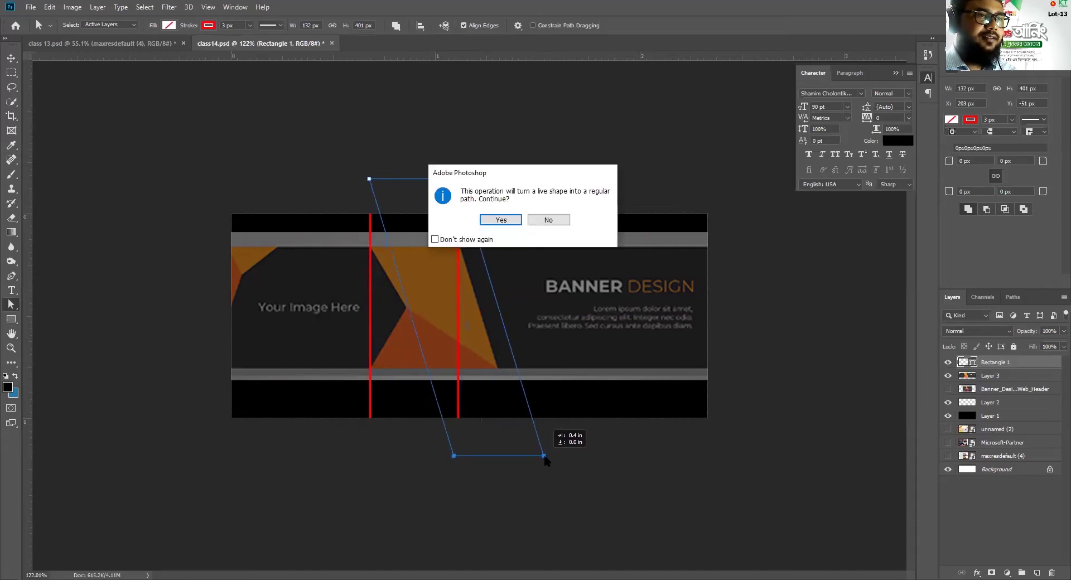
pyautogui.click(500, 220)
pyautogui.moveTo(500, 328); pyautogui.dragTo(498, 332)
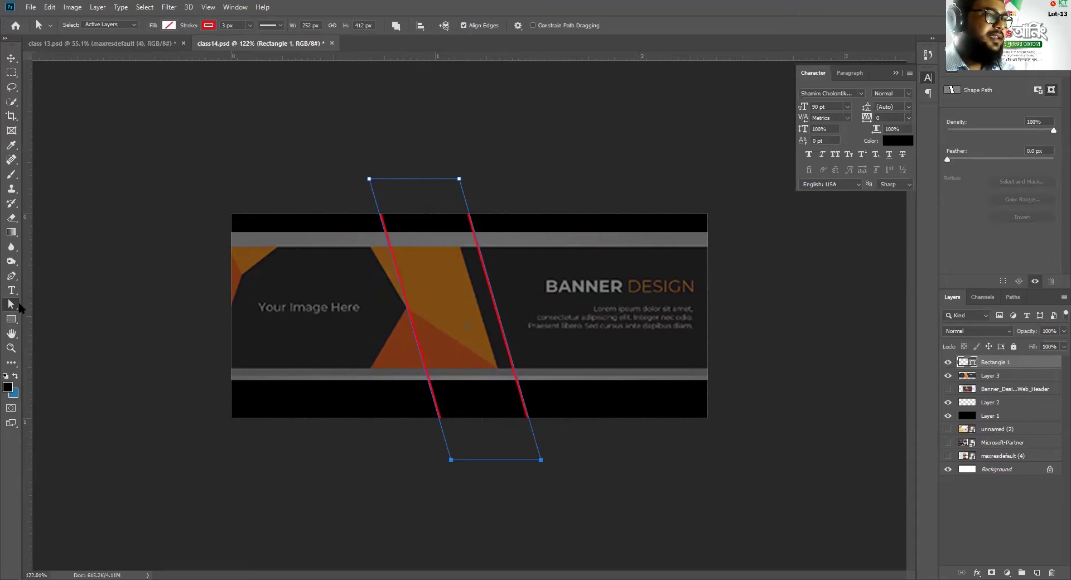
# - Move the whole slanted path left with the Path Selection tool so its right side follows the orange band's right edge
pyautogui.rightClick(16, 305)
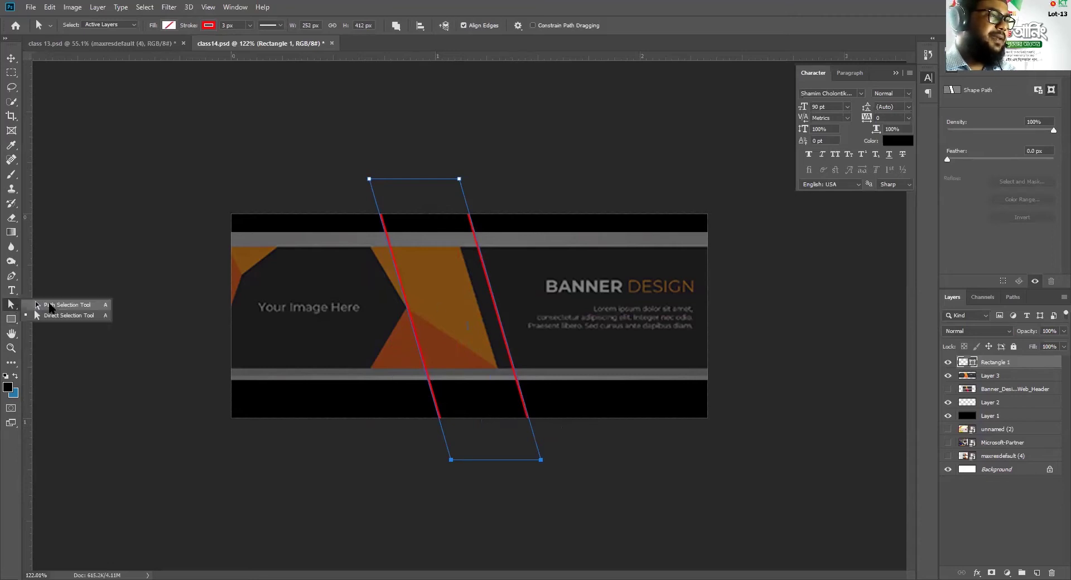
pyautogui.click(49, 306)
pyautogui.moveTo(482, 270); pyautogui.dragTo(462, 268)
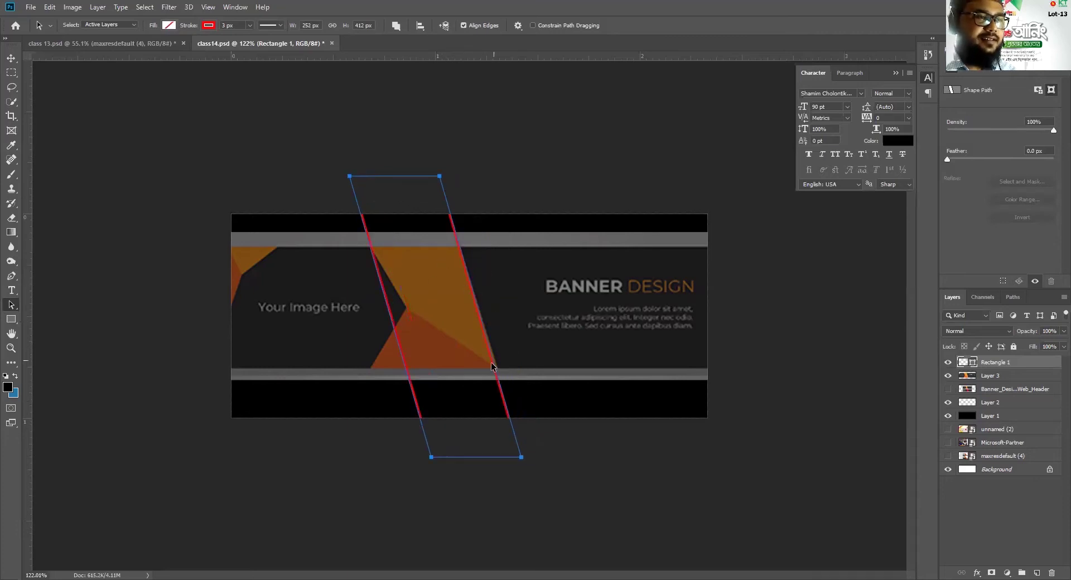
pyautogui.hotkey('ctrl', '+')
pyautogui.scroll(1, 497, 371)
pyautogui.scroll(-3, 498, 366)
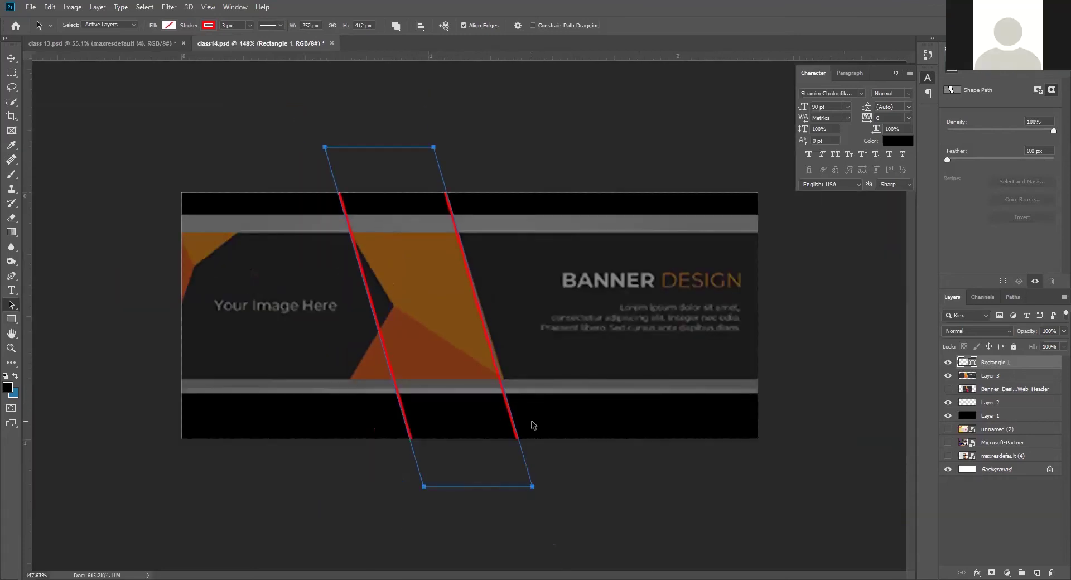
pyautogui.rightClick(13, 305)
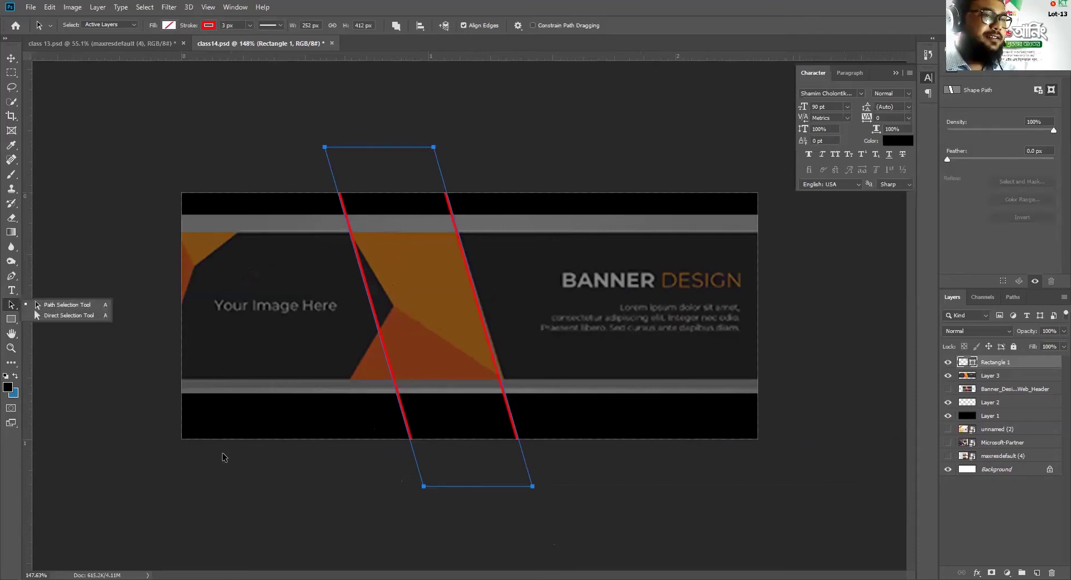
pyautogui.click(55, 304)
pyautogui.click(210, 472)
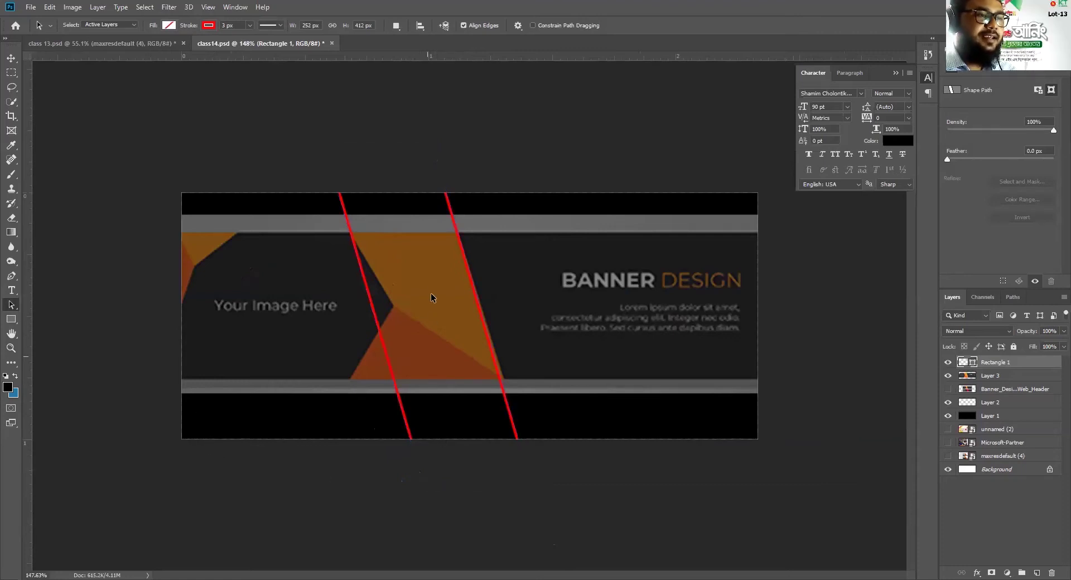
pyautogui.click(409, 425)
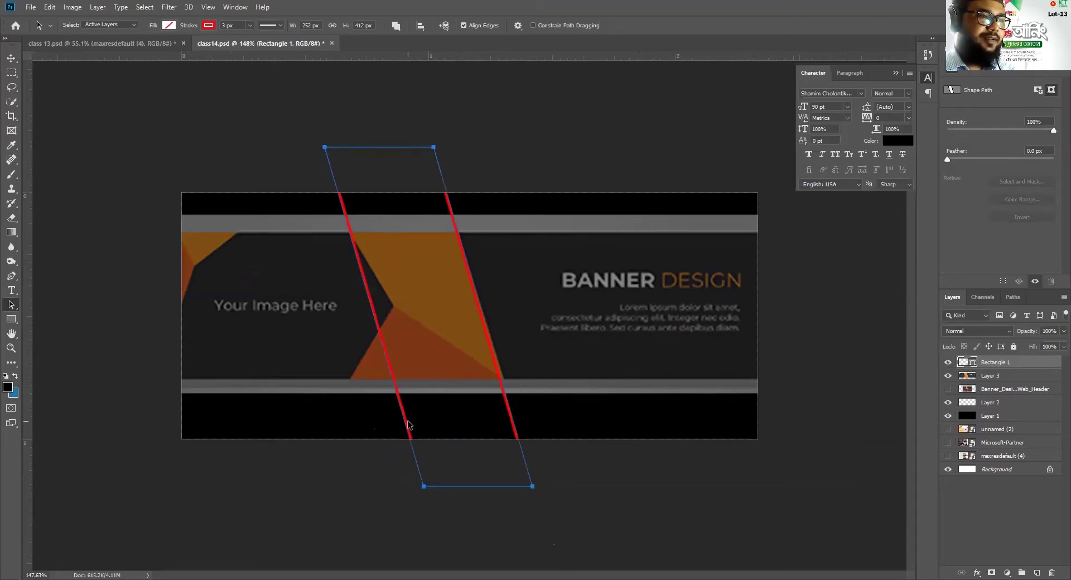
# - Reshape the path's left side with the Direct Selection tool to follow the orange band's left slope, making the shape 280 × 418 px
pyautogui.rightClick(17, 303)
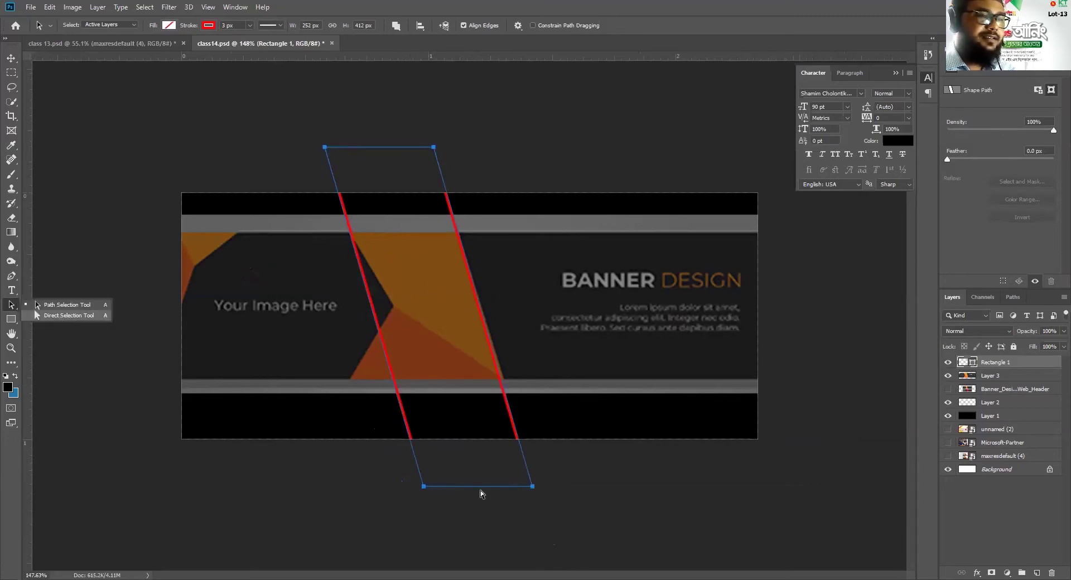
pyautogui.click(34, 309)
pyautogui.click(446, 498)
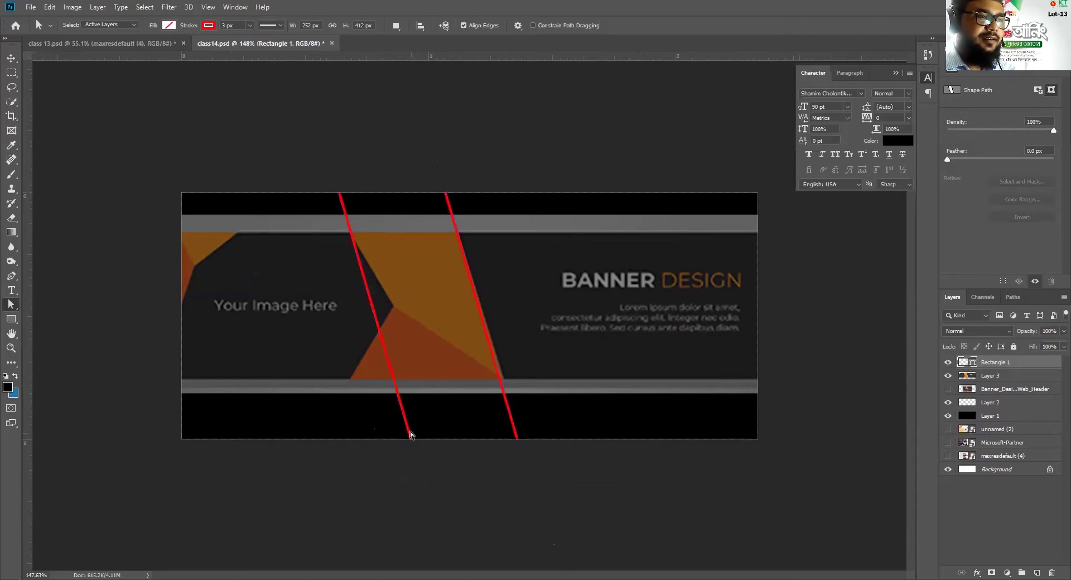
pyautogui.moveTo(424, 487); pyautogui.dragTo(492, 495)
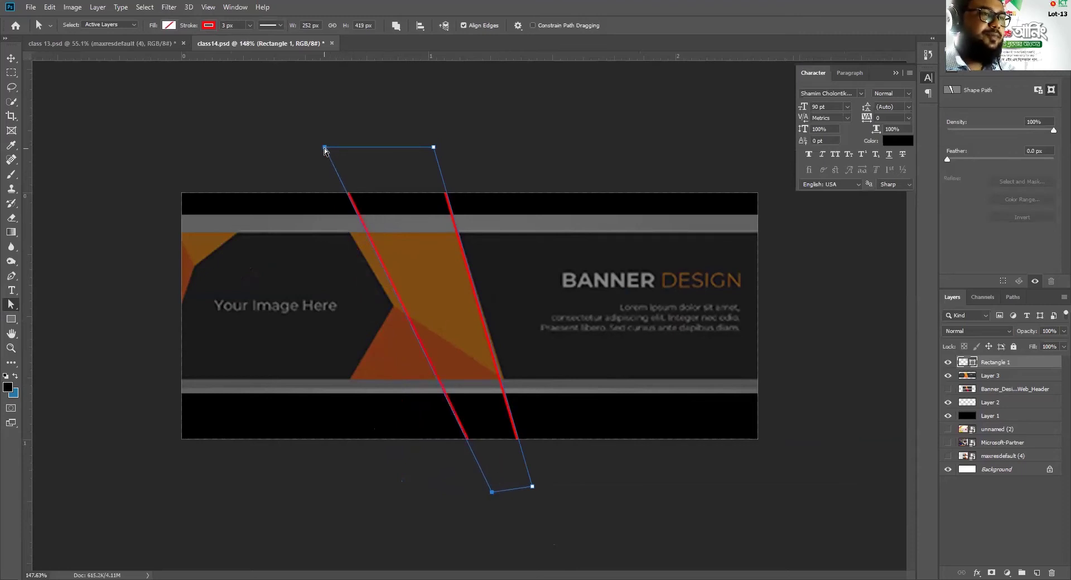
pyautogui.moveTo(325, 148); pyautogui.dragTo(306, 148)
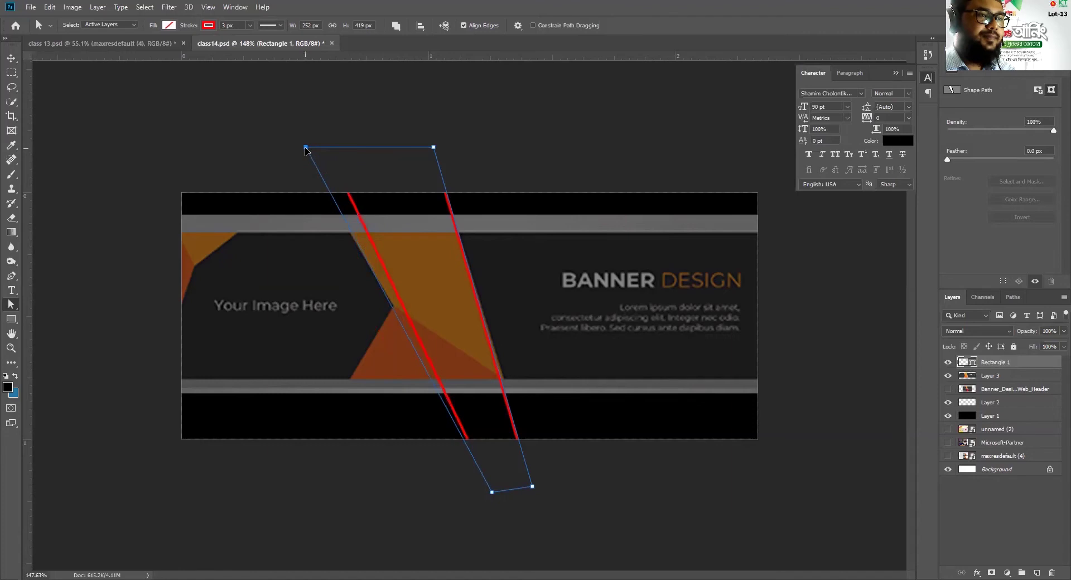
pyautogui.moveTo(491, 492); pyautogui.dragTo(537, 488)
pyautogui.click(426, 526)
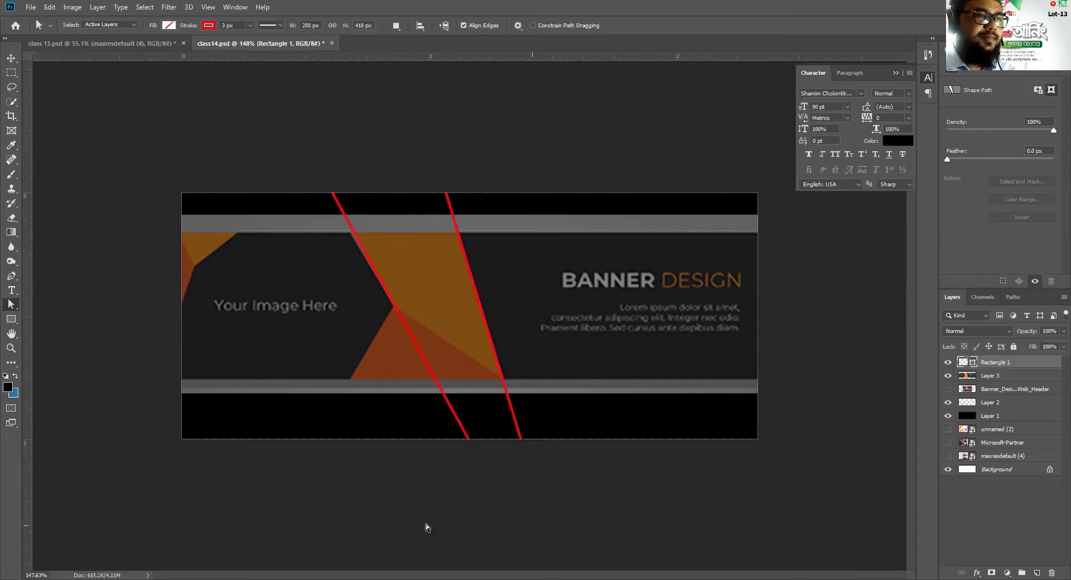
# - Remove the red stroke from the slanted Rectangle 1 shape and fill it with the orange 7e4c11 sampled from the reference band
pyautogui.click(460, 423)
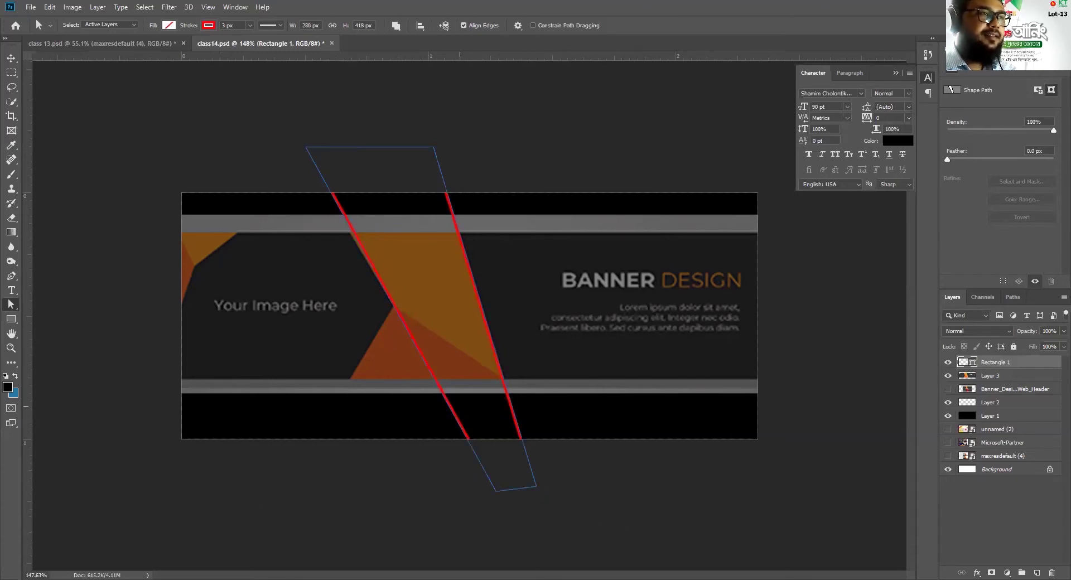
pyautogui.click(210, 25)
pyautogui.click(160, 46)
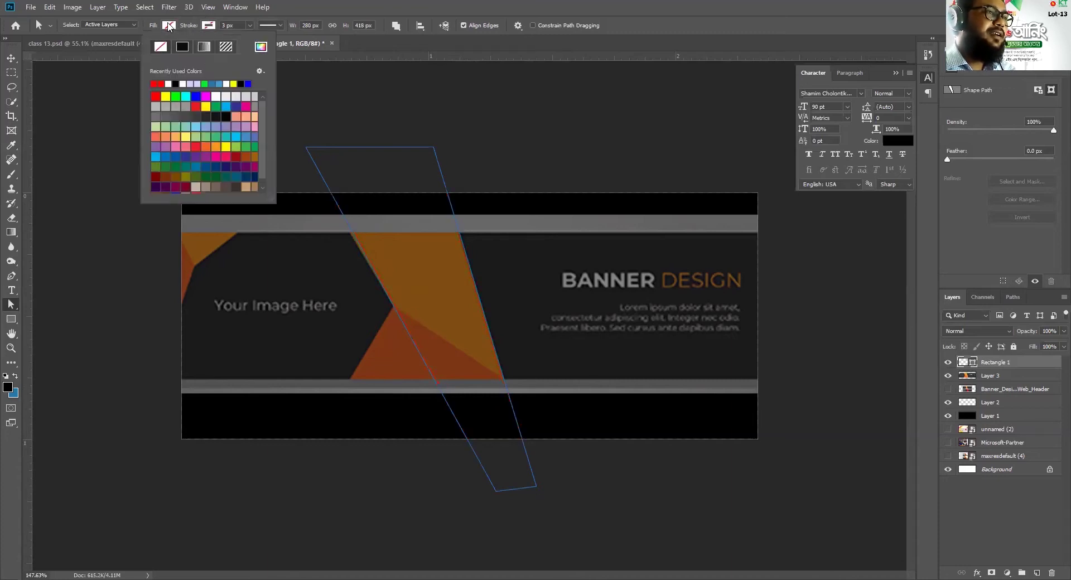
pyautogui.click(169, 26)
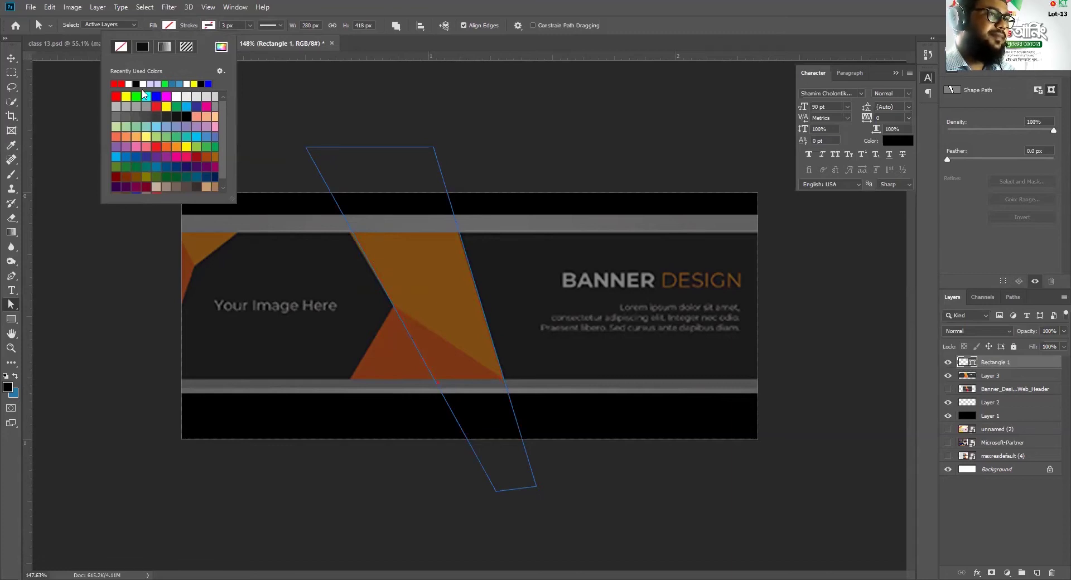
pyautogui.click(221, 46)
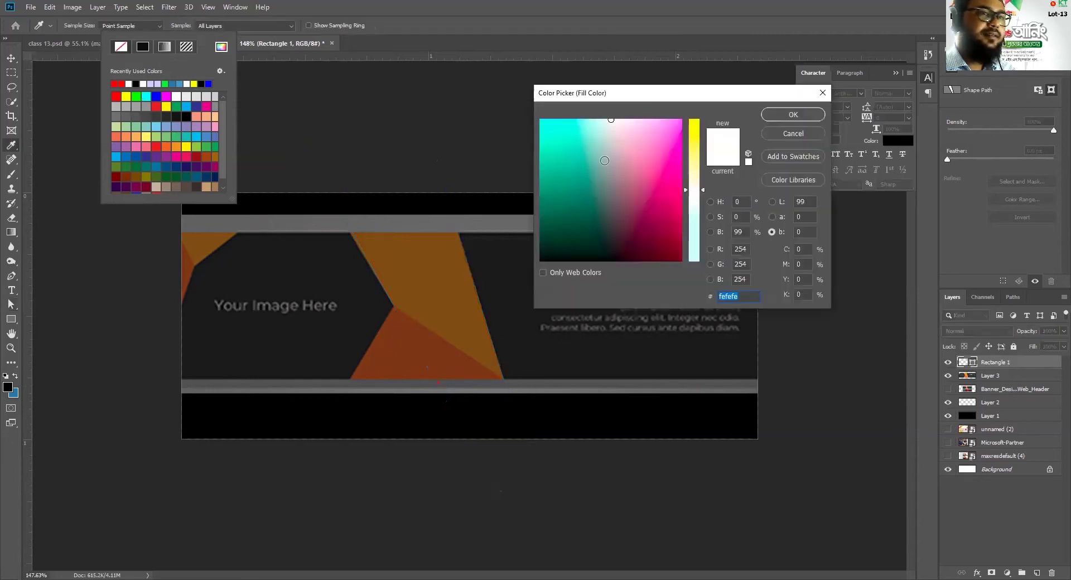
pyautogui.click(437, 270)
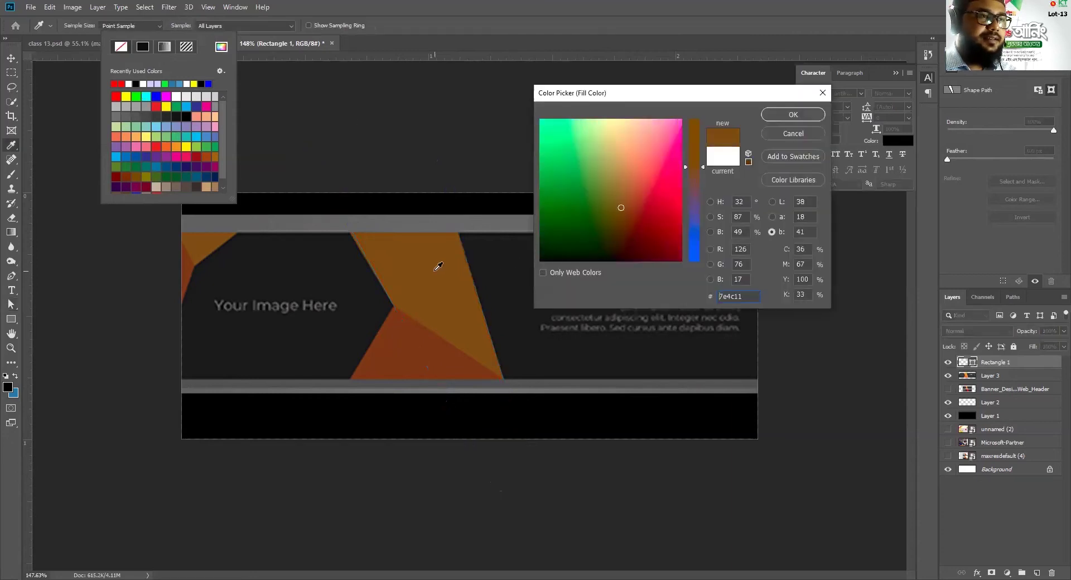
pyautogui.click(806, 115)
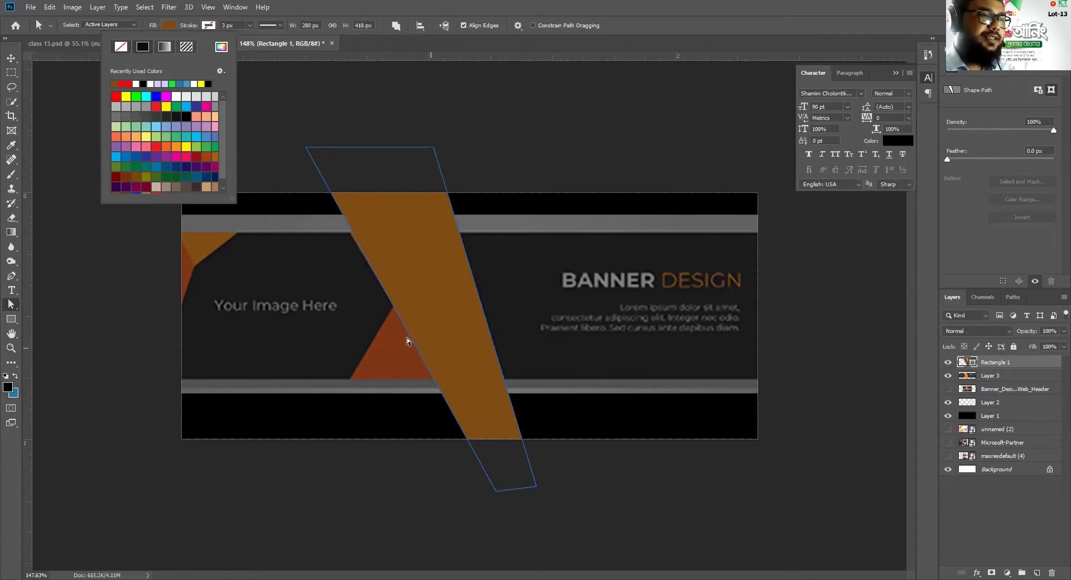
pyautogui.click(558, 266)
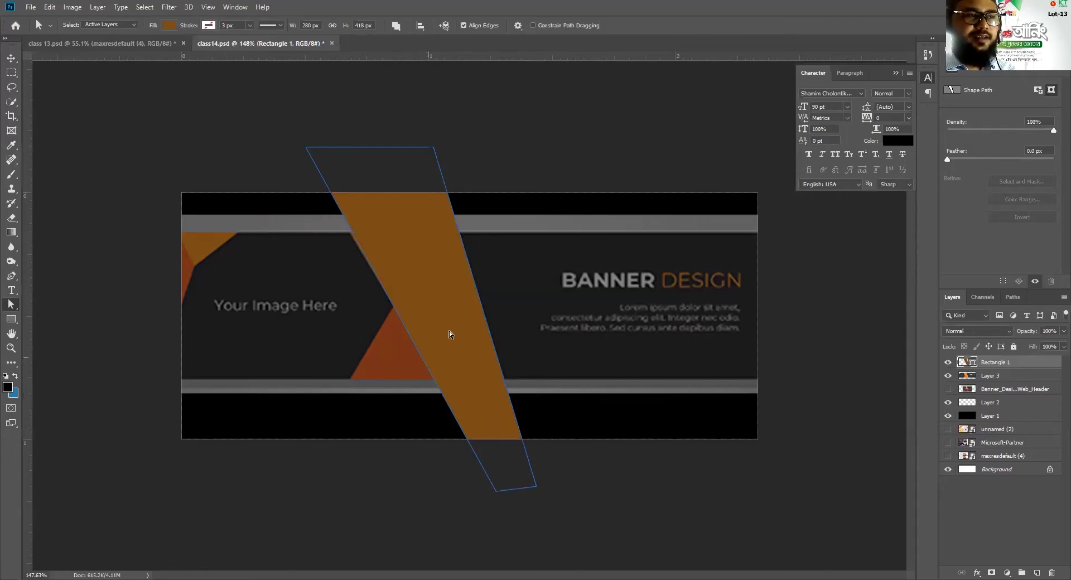
# - Hide the Rectangle 1 layer, duplicate it, and make only the duplicate visible
pyautogui.click(949, 363)
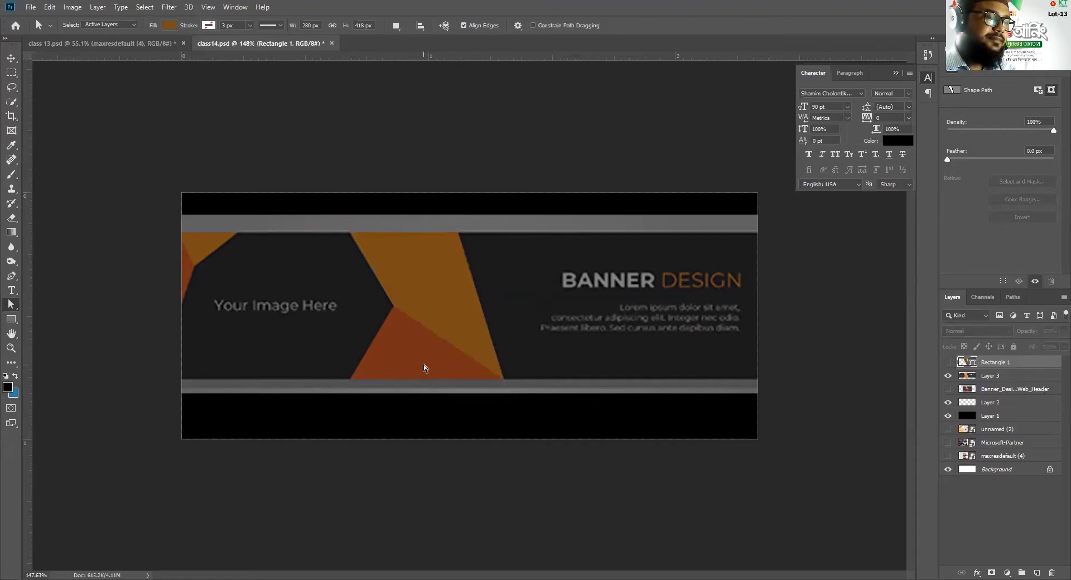
pyautogui.click(13, 320)
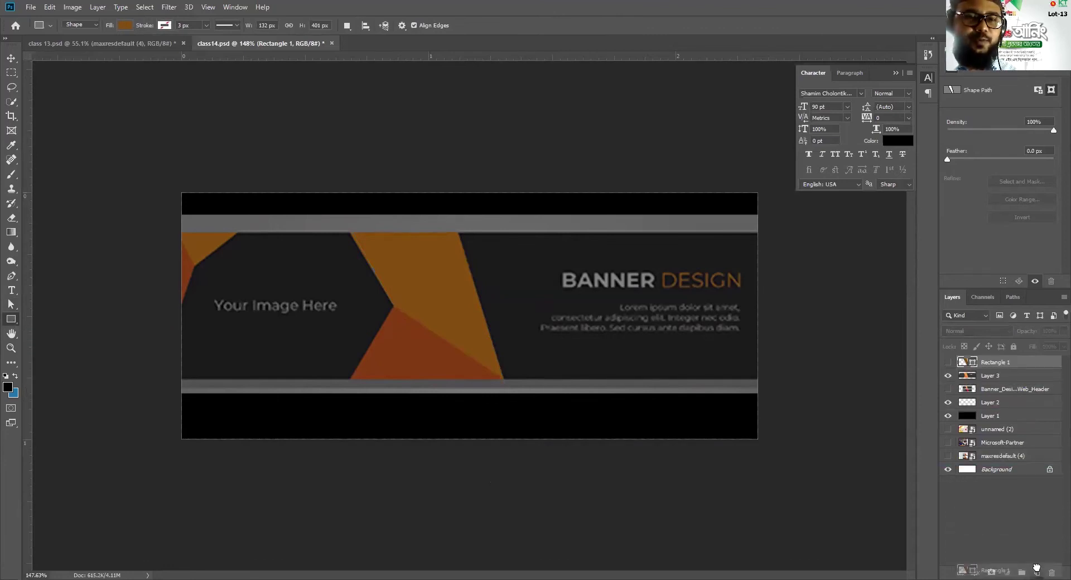
pyautogui.moveTo(1036, 568); pyautogui.dragTo(1037, 571)
pyautogui.click(947, 362)
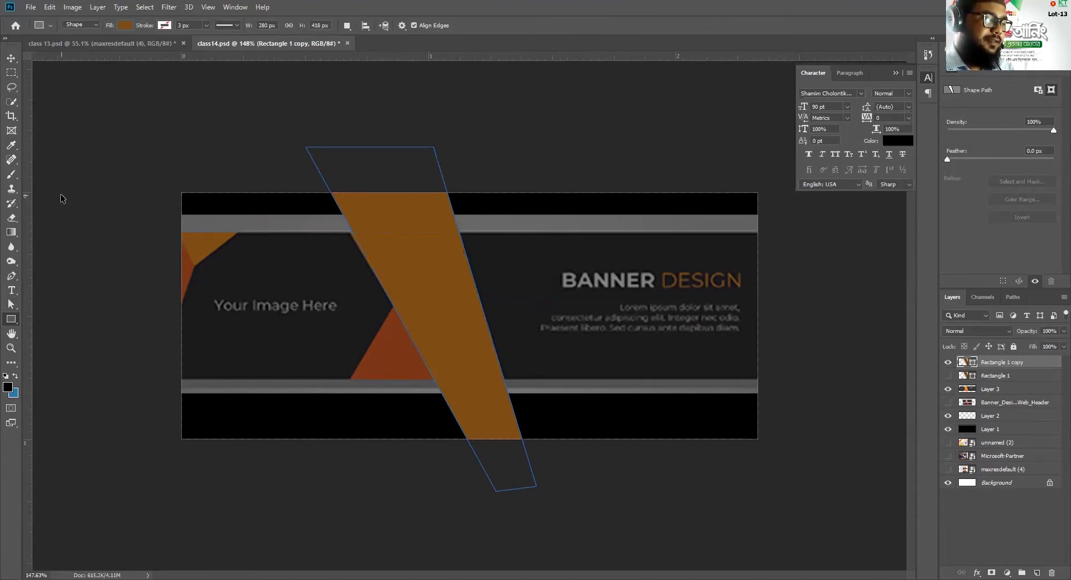
# - Flip the Rectangle 1 copy shape vertically with Free Transform
pyautogui.click(11, 58)
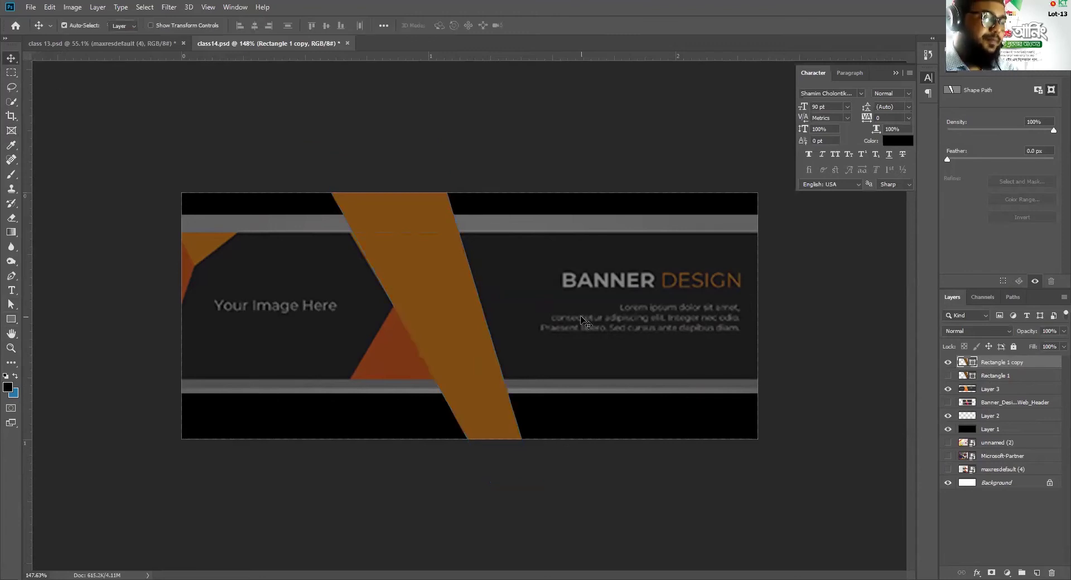
pyautogui.press('ctrl')
pyautogui.hotkey('ctrl', 't')
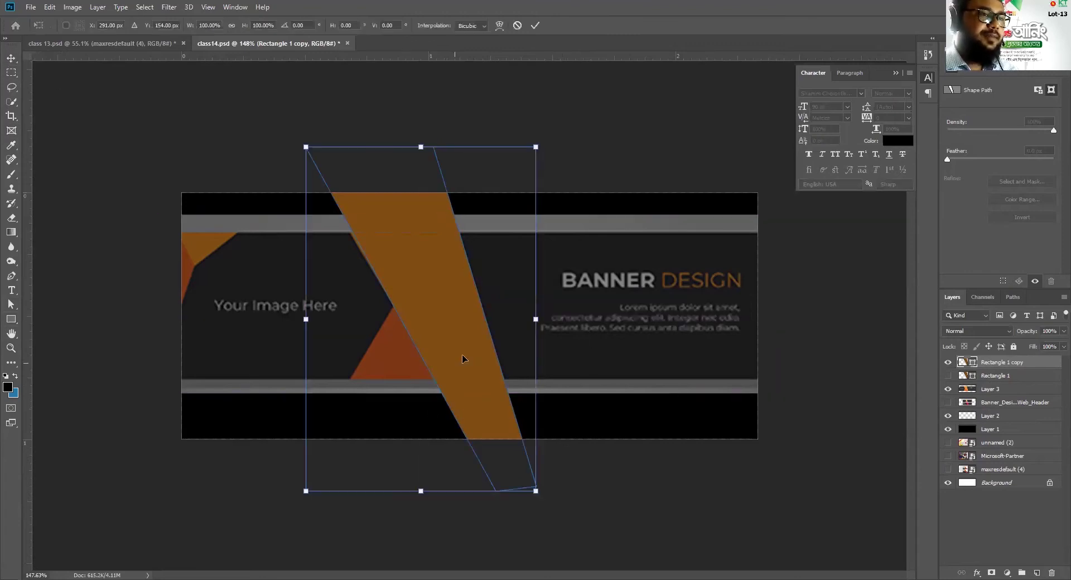
pyautogui.rightClick(489, 401)
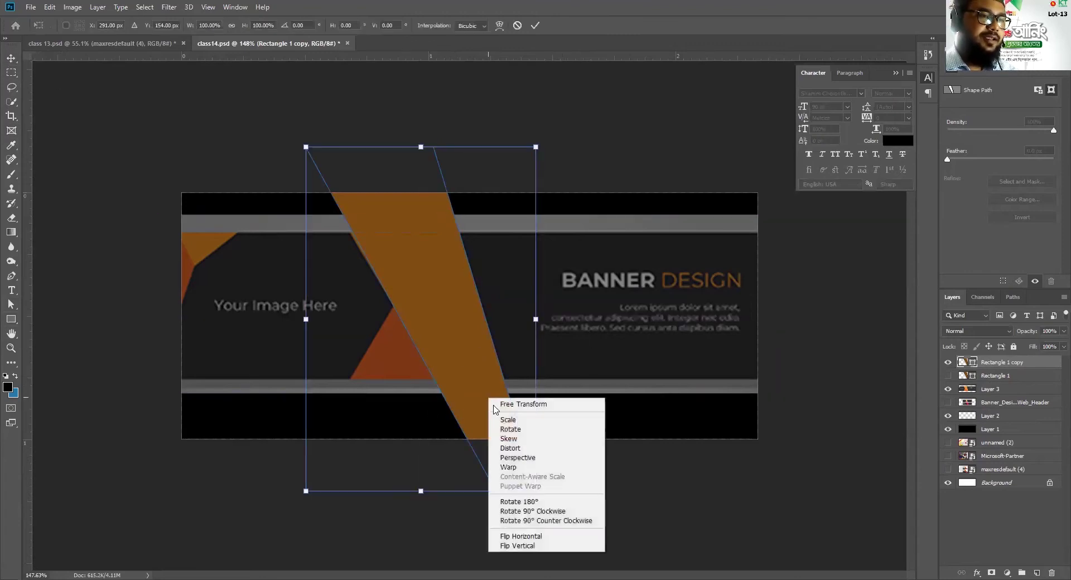
pyautogui.click(544, 545)
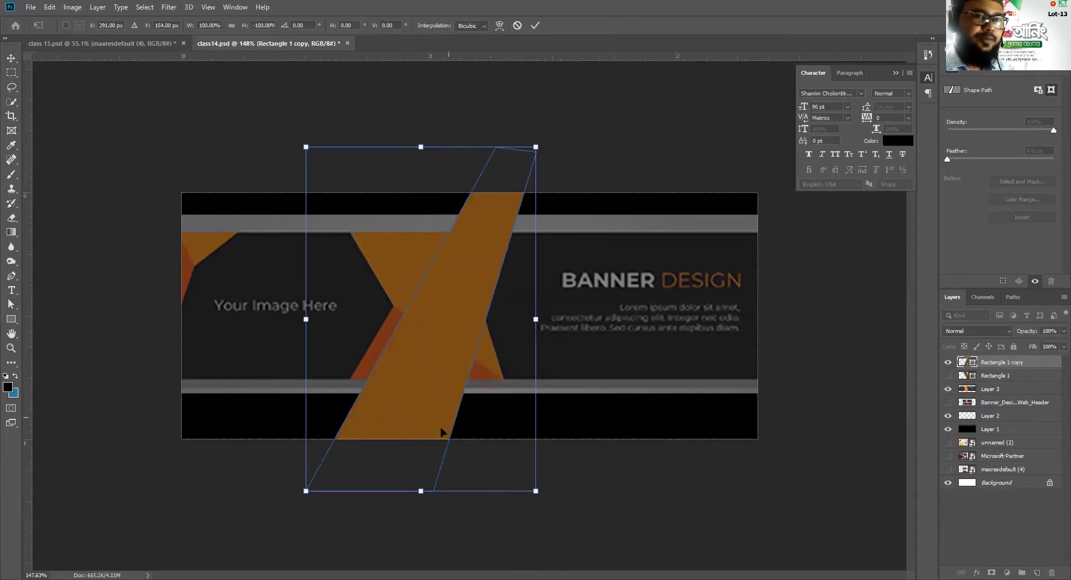
# - Move the flipped copy so its left side follows the reference's dark orange triangle, and lower its opacity to 58%
pyautogui.moveTo(423, 427); pyautogui.dragTo(488, 430)
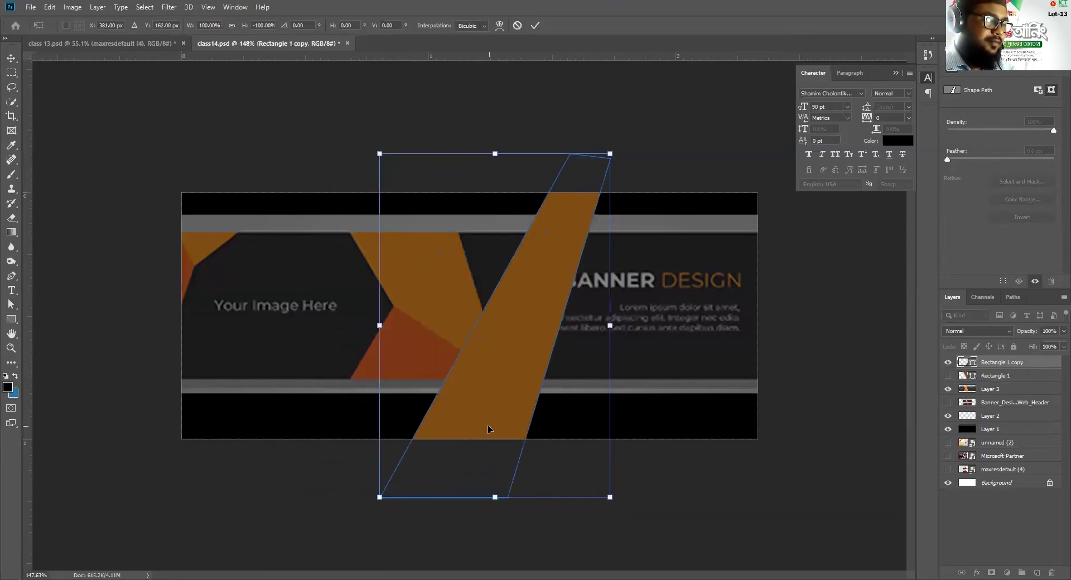
pyautogui.hotkey('ctrl', 'z')
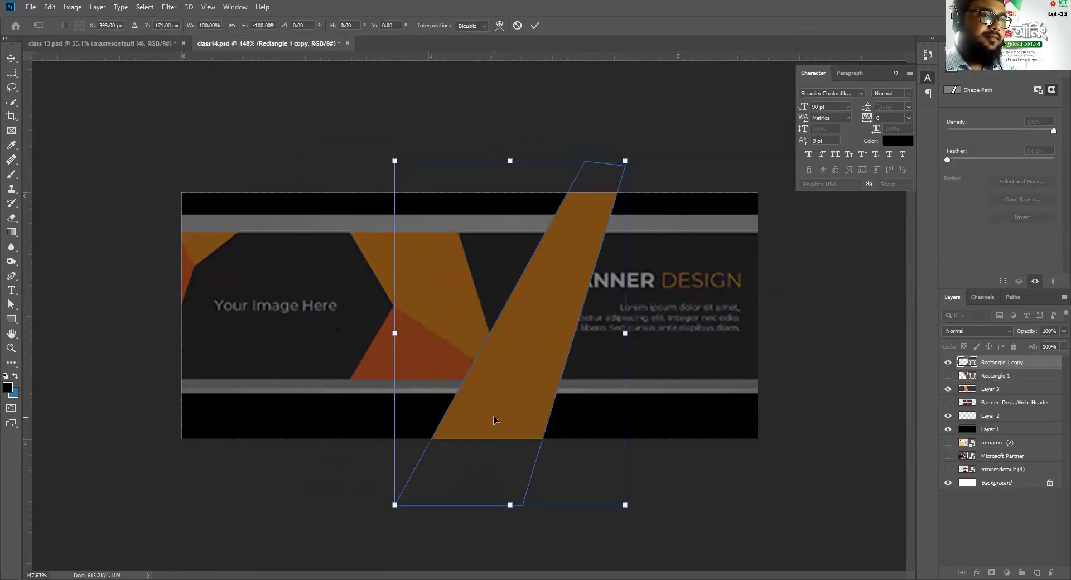
pyautogui.moveTo(494, 420); pyautogui.dragTo(388, 410)
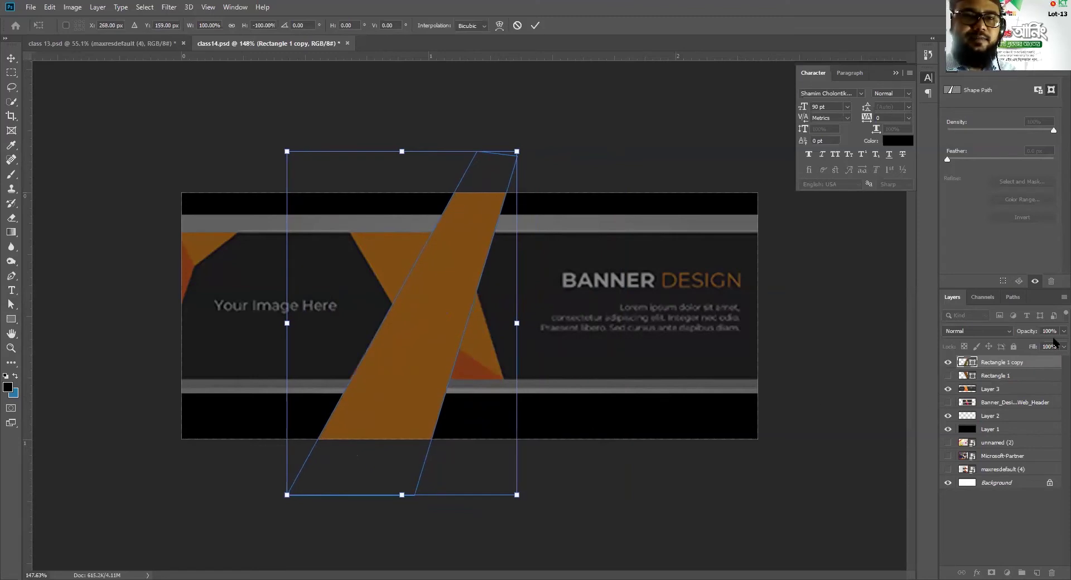
pyautogui.moveTo(1054, 332); pyautogui.dragTo(1033, 344)
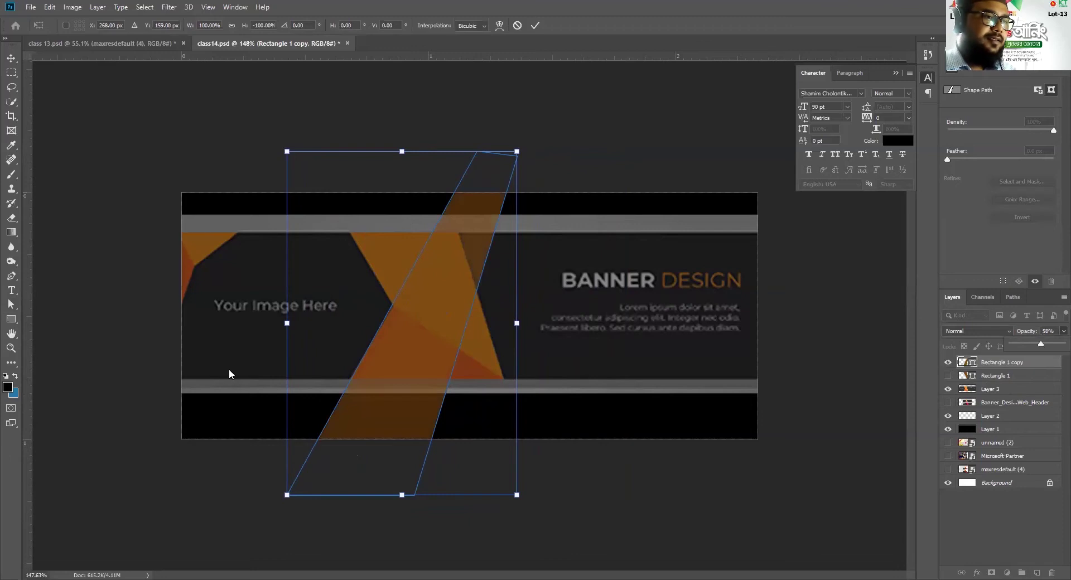
# - Try to reposition the flipped copy's upper-right anchor point, undoing the shift of the whole shape
pyautogui.rightClick(11, 305)
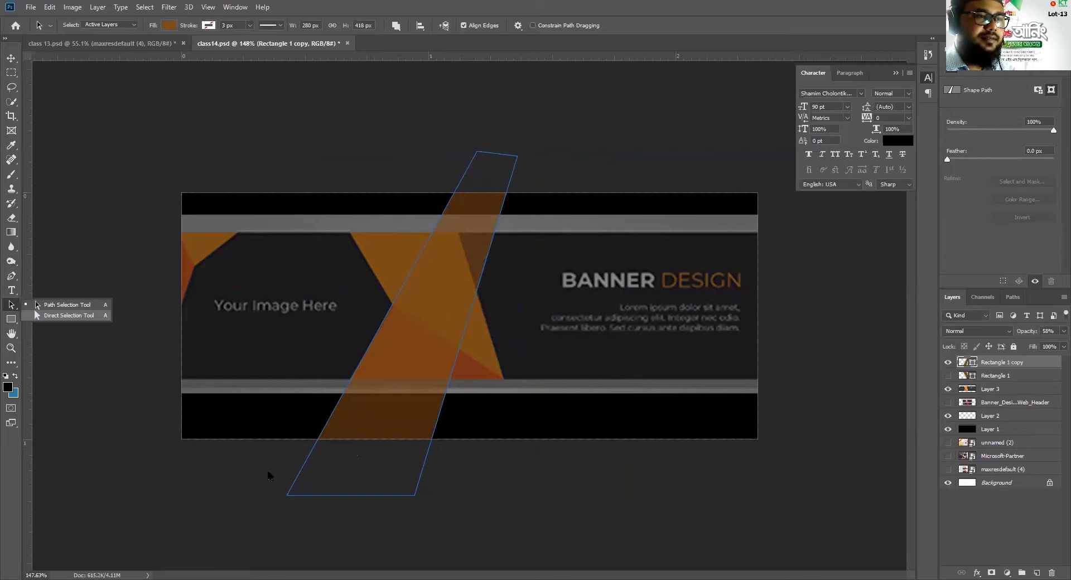
pyautogui.click(35, 312)
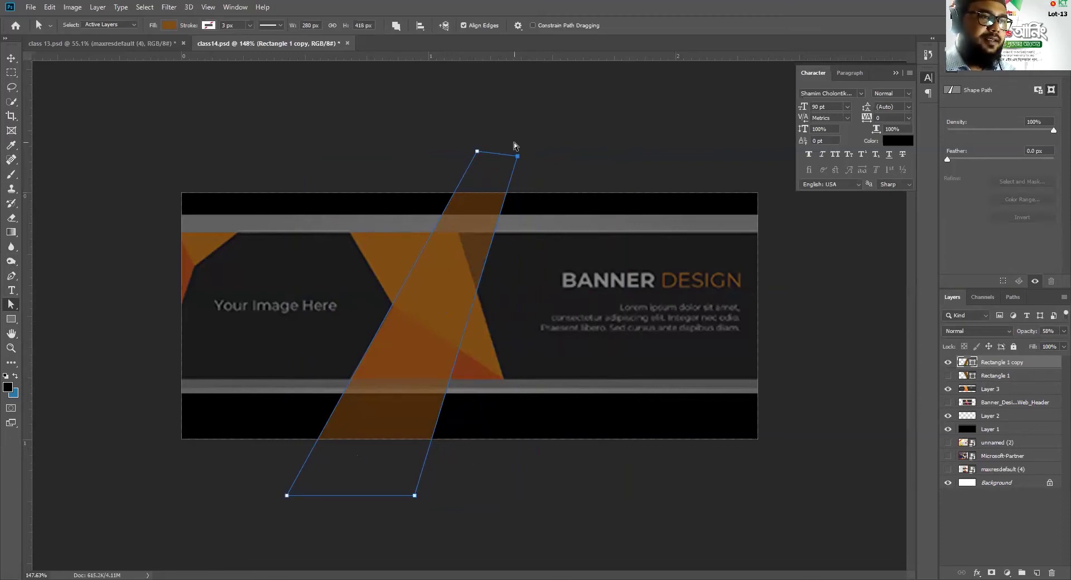
pyautogui.moveTo(524, 177); pyautogui.dragTo(462, 475)
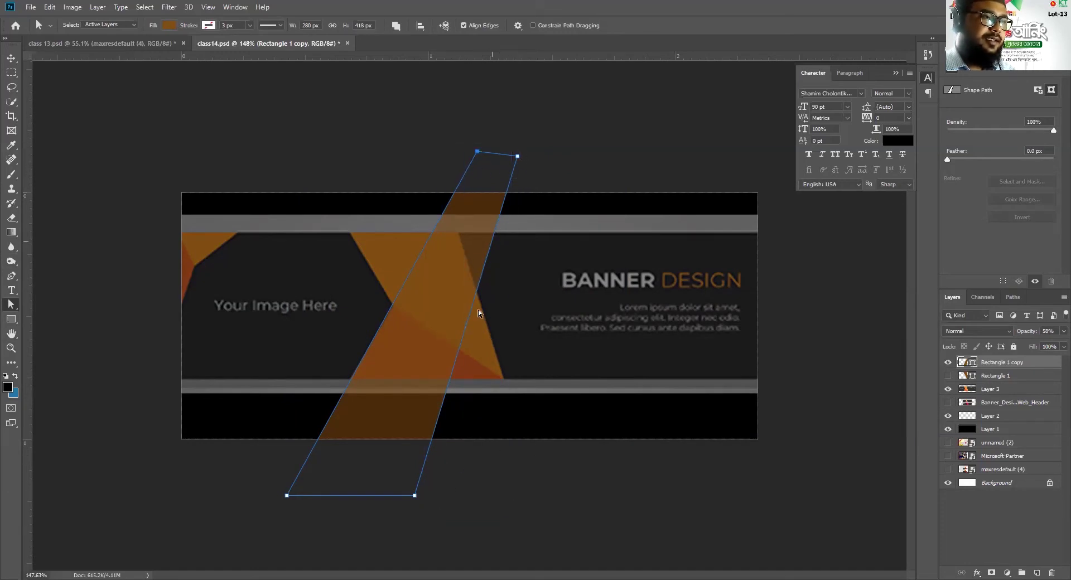
pyautogui.click(460, 514)
pyautogui.click(478, 216)
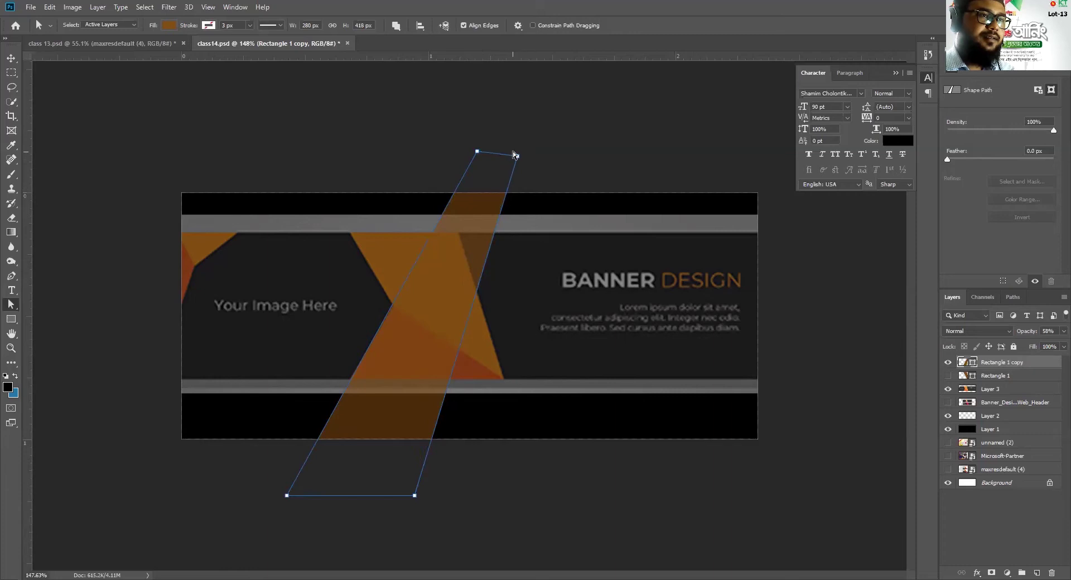
pyautogui.click(414, 498)
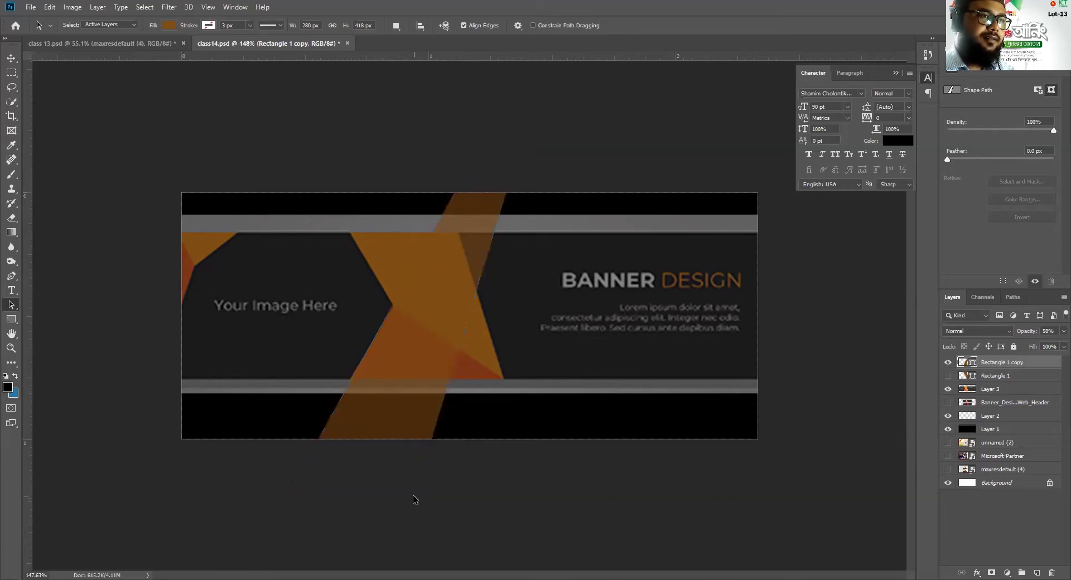
pyautogui.click(413, 408)
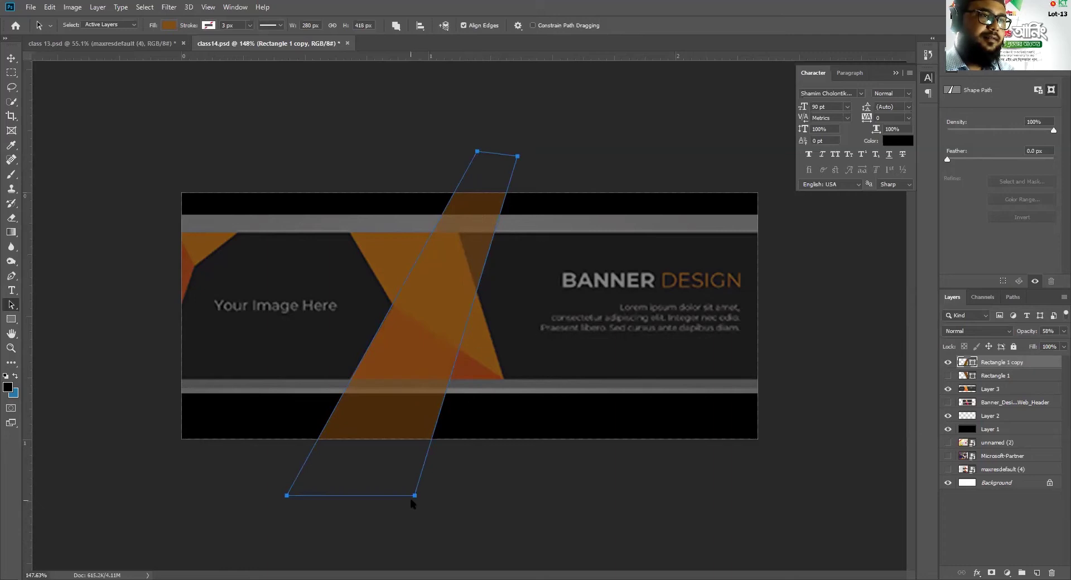
pyautogui.click(519, 162)
pyautogui.click(499, 202)
pyautogui.click(514, 171)
pyautogui.click(480, 218)
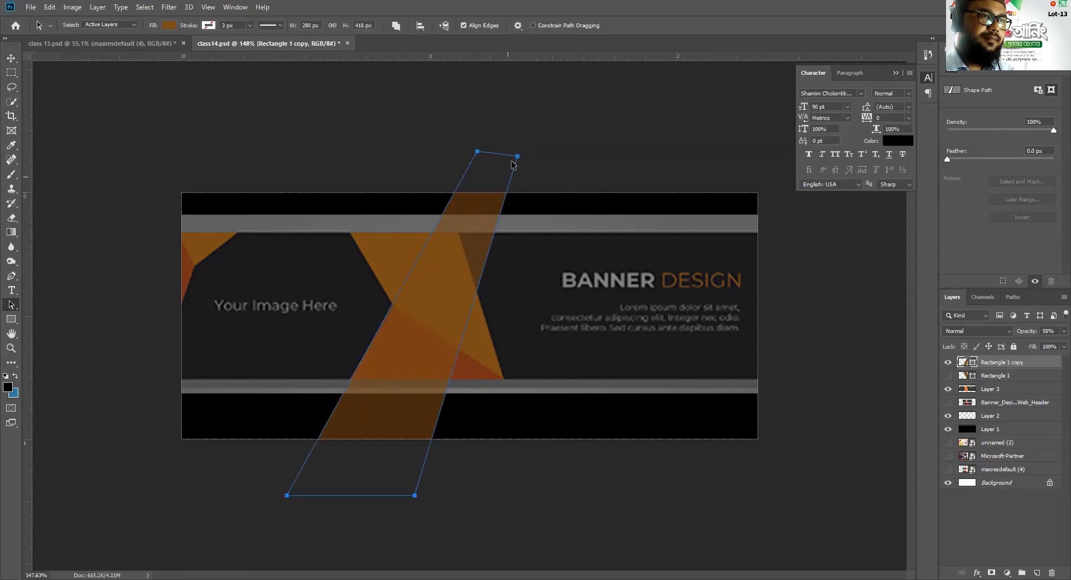
pyautogui.moveTo(518, 157); pyautogui.dragTo(525, 159)
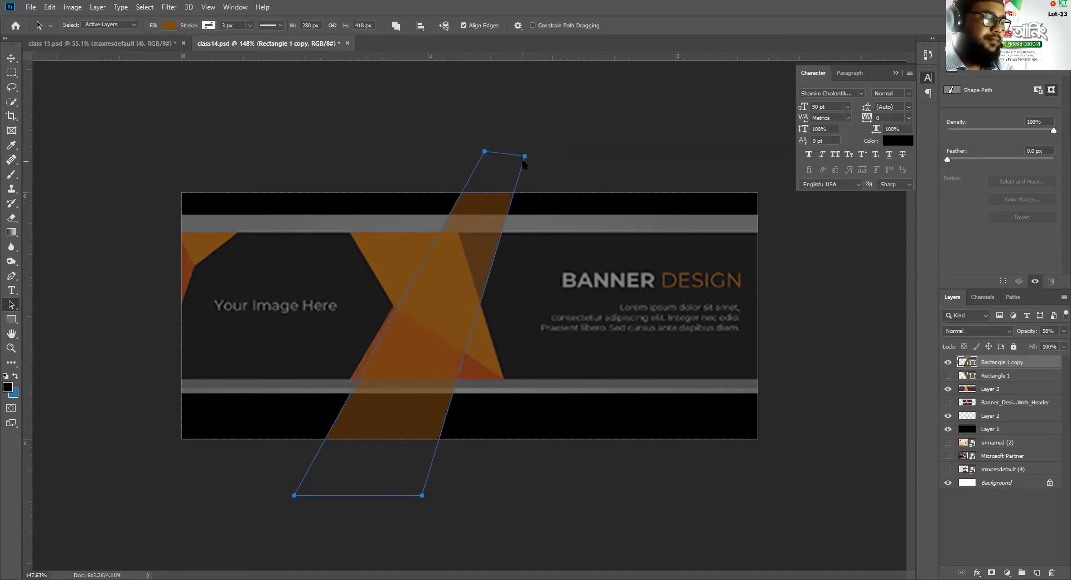
pyautogui.hotkey('ctrl', 'z')
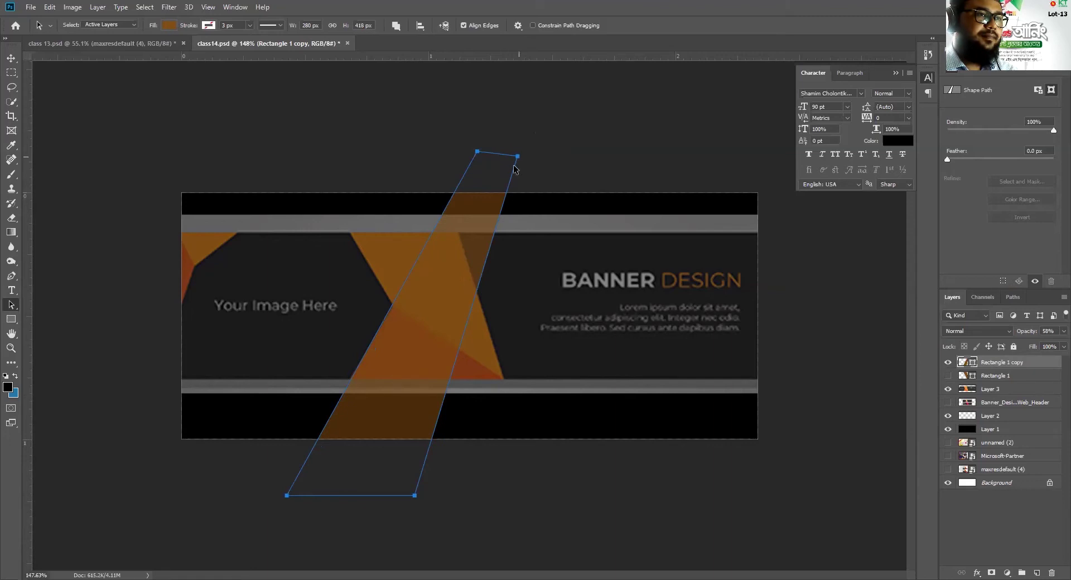
pyautogui.click(539, 425)
pyautogui.moveTo(498, 497); pyautogui.dragTo(406, 438)
pyautogui.moveTo(420, 503)
pyautogui.mouseDown()
pyautogui.moveTo(438, 479)
pyautogui.moveTo(420, 501)
pyautogui.mouseUp()
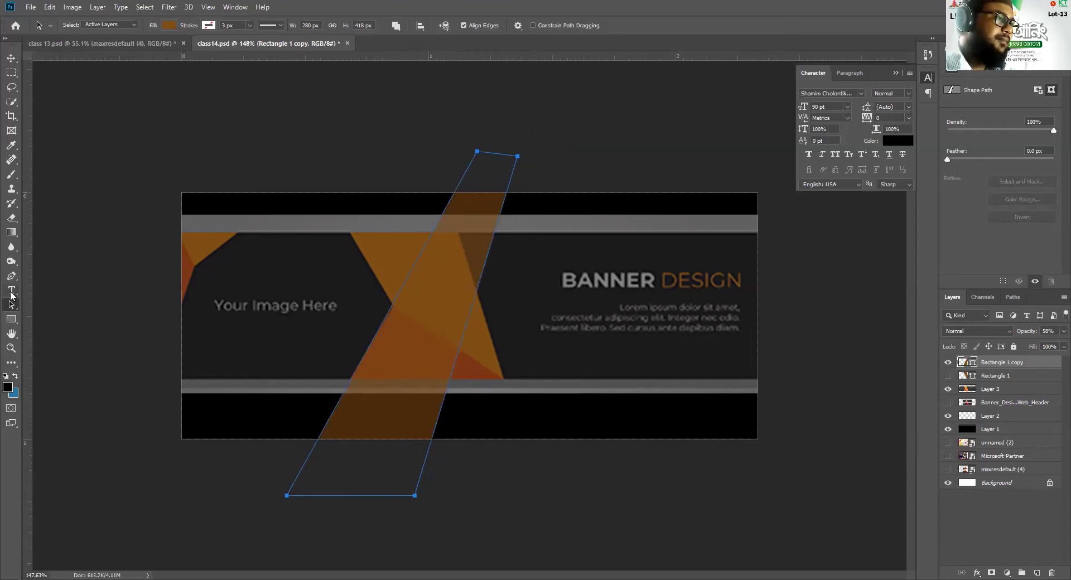
# - Move the copy's two right-side anchor points outward with the Direct Selection tool to meet the orange band's lower-right corner, making the shape 339 × 431 px
pyautogui.rightClick(12, 308)
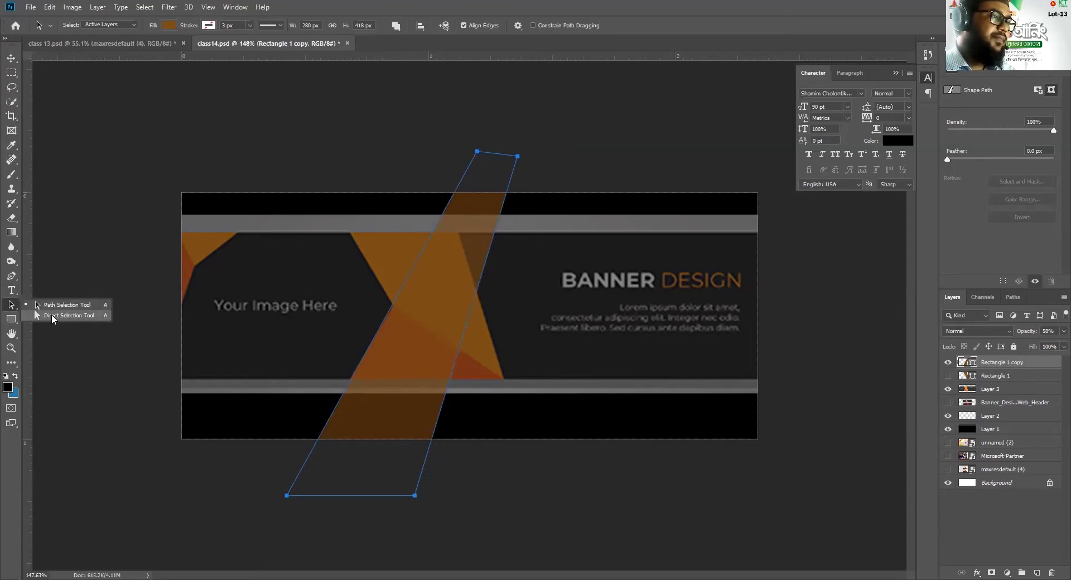
pyautogui.hotkey('shift', 'a')
pyautogui.moveTo(416, 496); pyautogui.dragTo(416, 497)
pyautogui.click(441, 473)
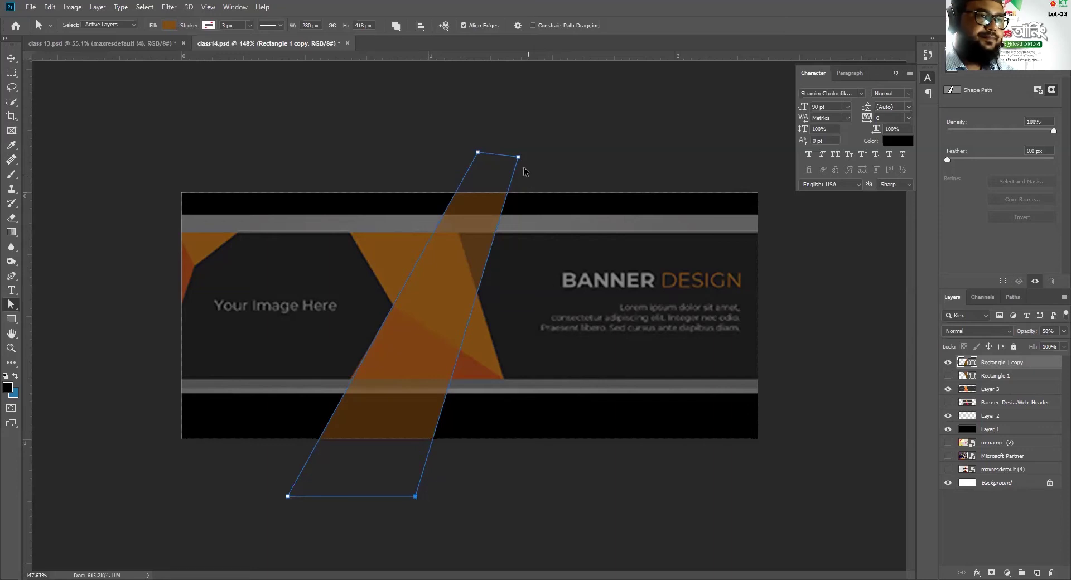
pyautogui.hotkey('shift', 'a')
pyautogui.click(479, 236)
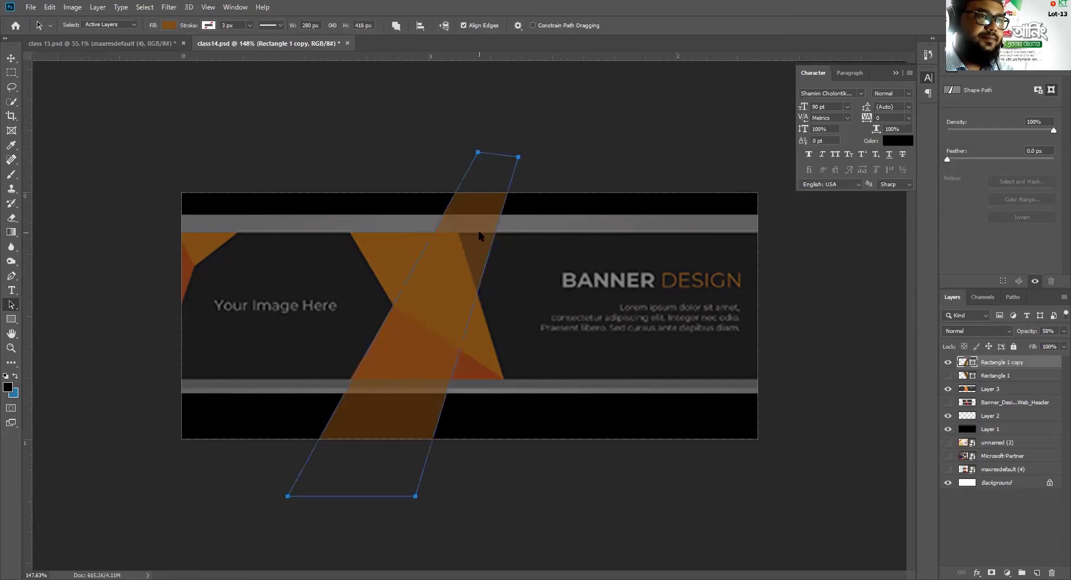
pyautogui.click(513, 296)
pyautogui.click(434, 324)
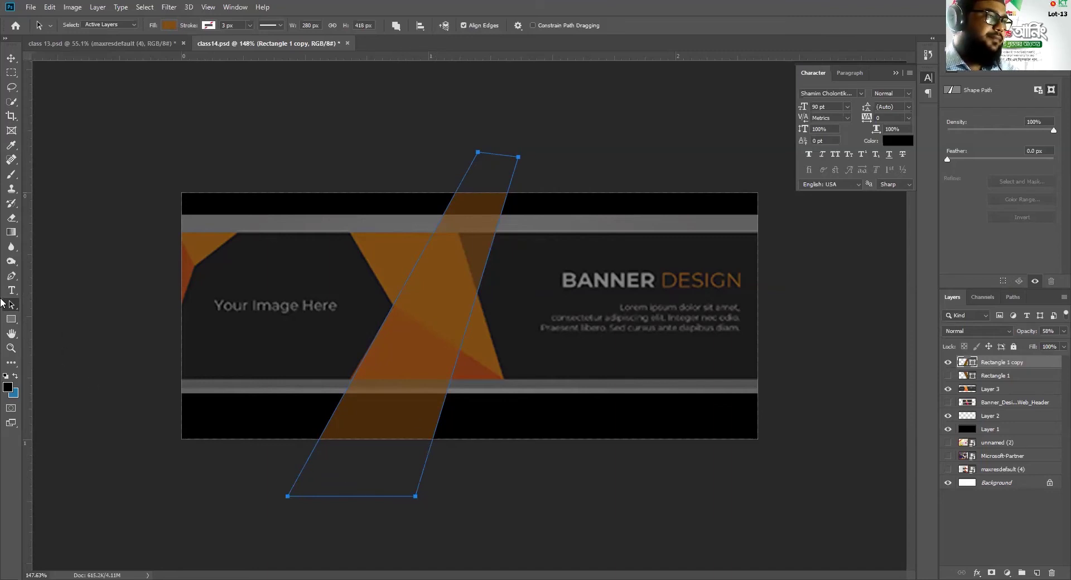
pyautogui.hotkey('shift', 'a')
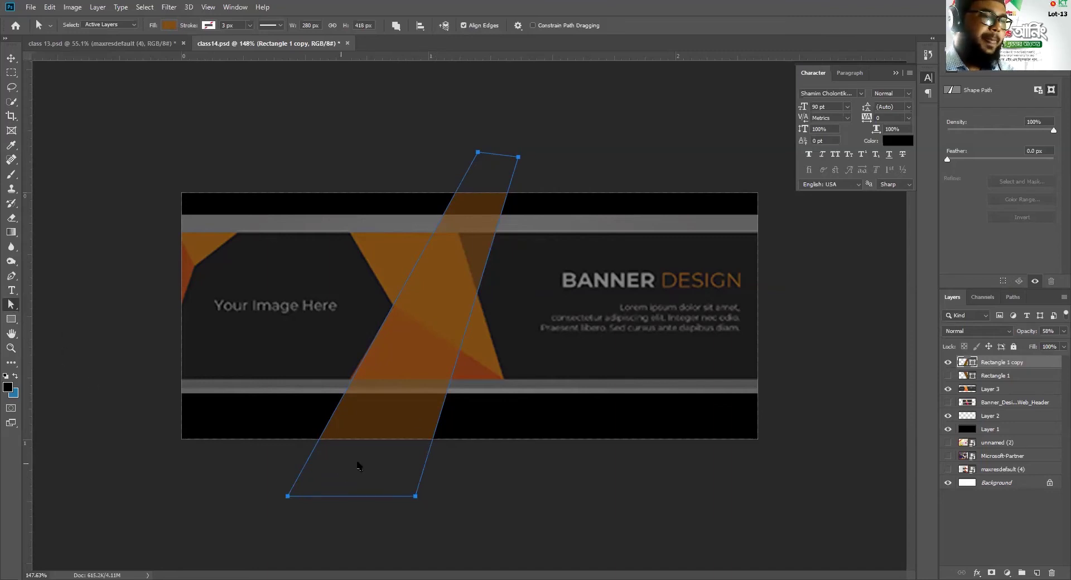
pyautogui.click(420, 501)
pyautogui.click(407, 472)
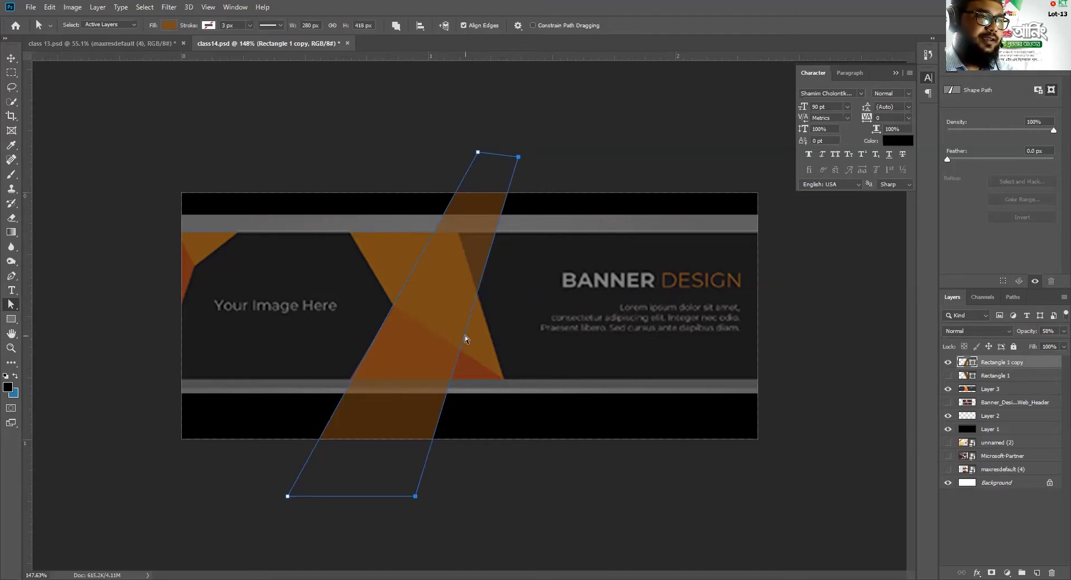
pyautogui.moveTo(466, 336); pyautogui.dragTo(513, 346)
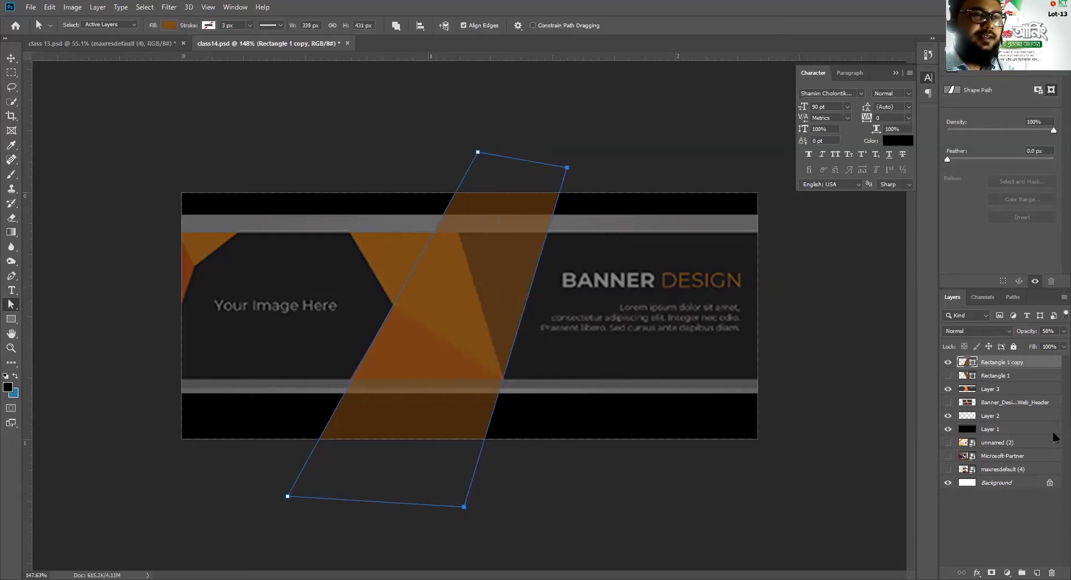
# - Fill the Rectangle 1 copy shape with the dark orange sampled from the reference triangle, hiding the shape while sampling and showing it again
pyautogui.click(948, 362)
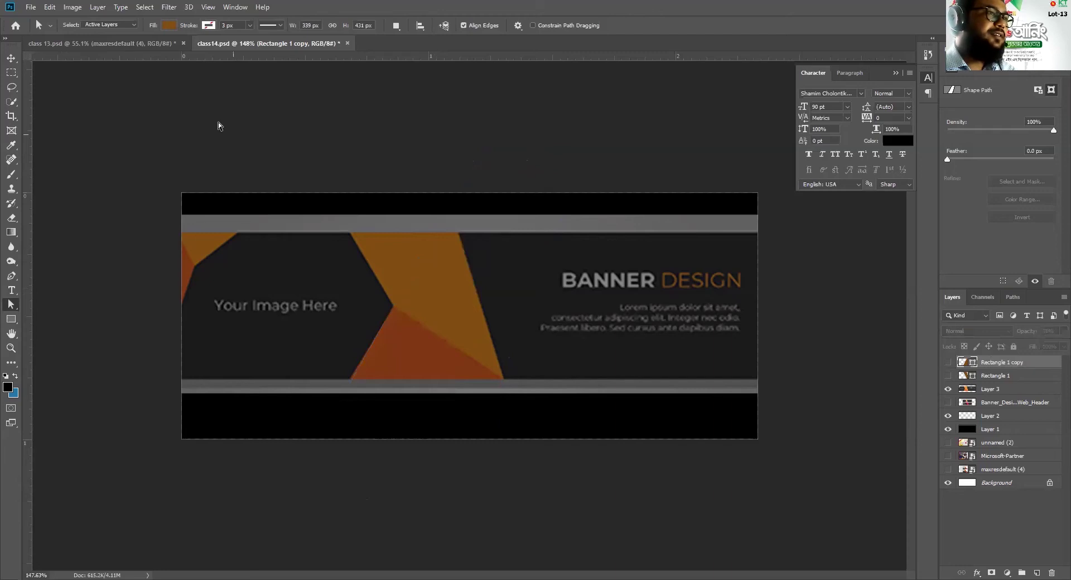
pyautogui.click(168, 25)
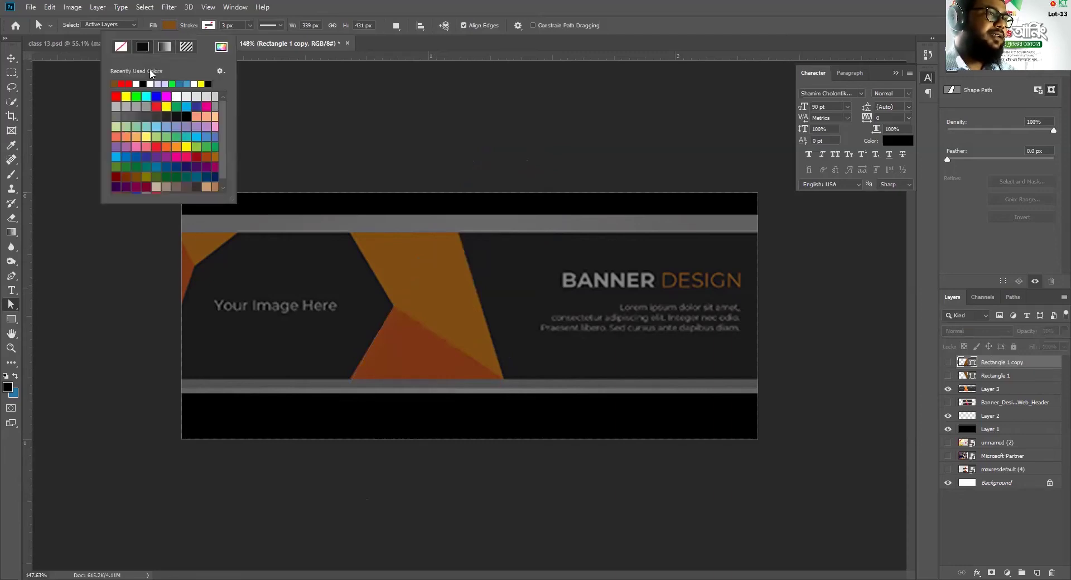
pyautogui.click(221, 46)
pyautogui.click(422, 338)
pyautogui.click(800, 114)
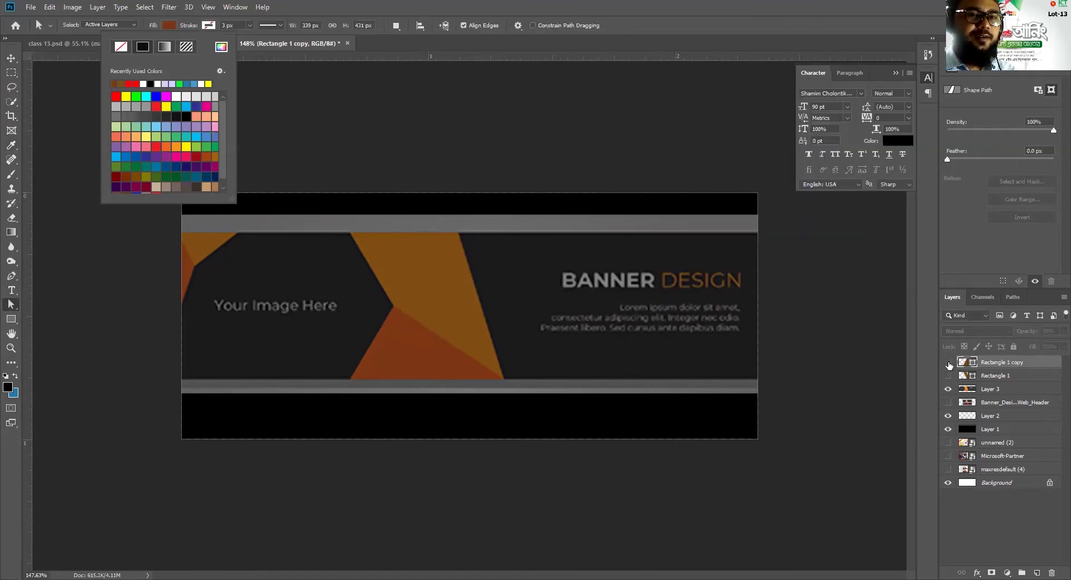
pyautogui.click(949, 365)
pyautogui.click(948, 363)
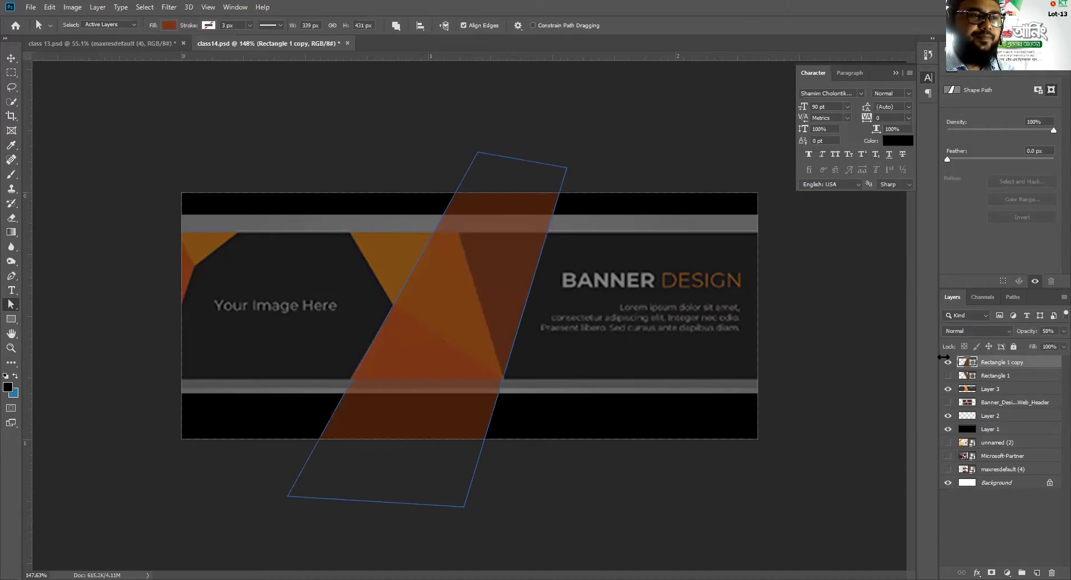
# - Set the Rectangle 1 copy's opacity to 100%, and show Rectangle 1 stacked above it
pyautogui.click(1063, 331)
pyautogui.moveTo(1056, 345); pyautogui.dragTo(1062, 344)
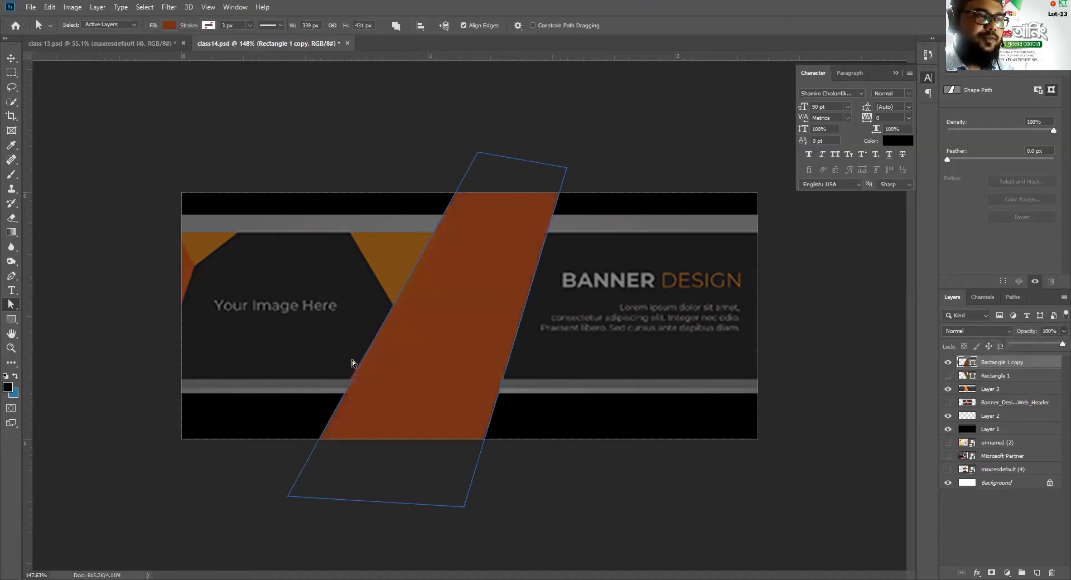
pyautogui.click(949, 376)
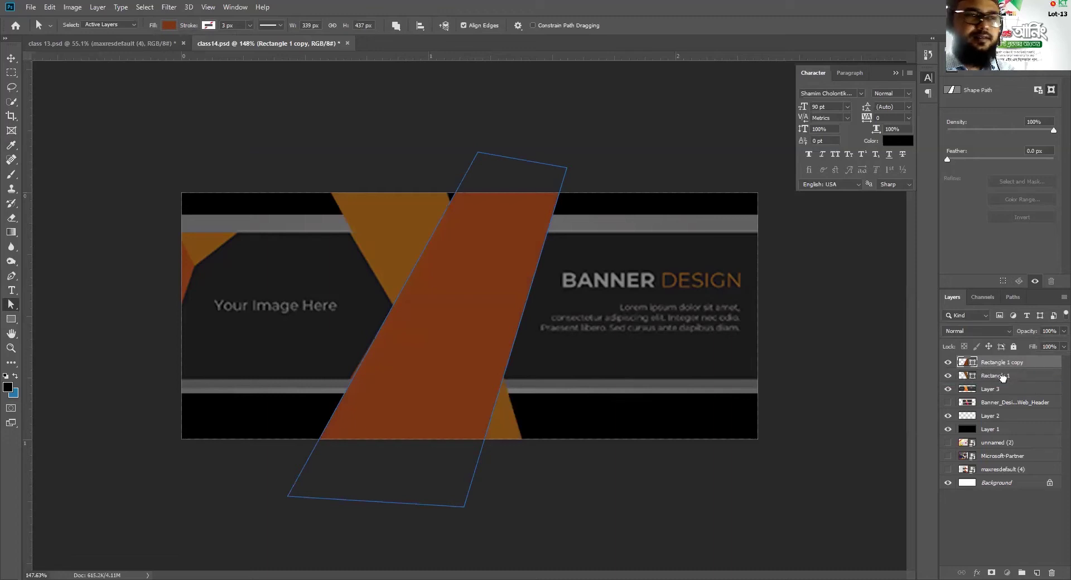
pyautogui.moveTo(1002, 378); pyautogui.dragTo(1001, 360)
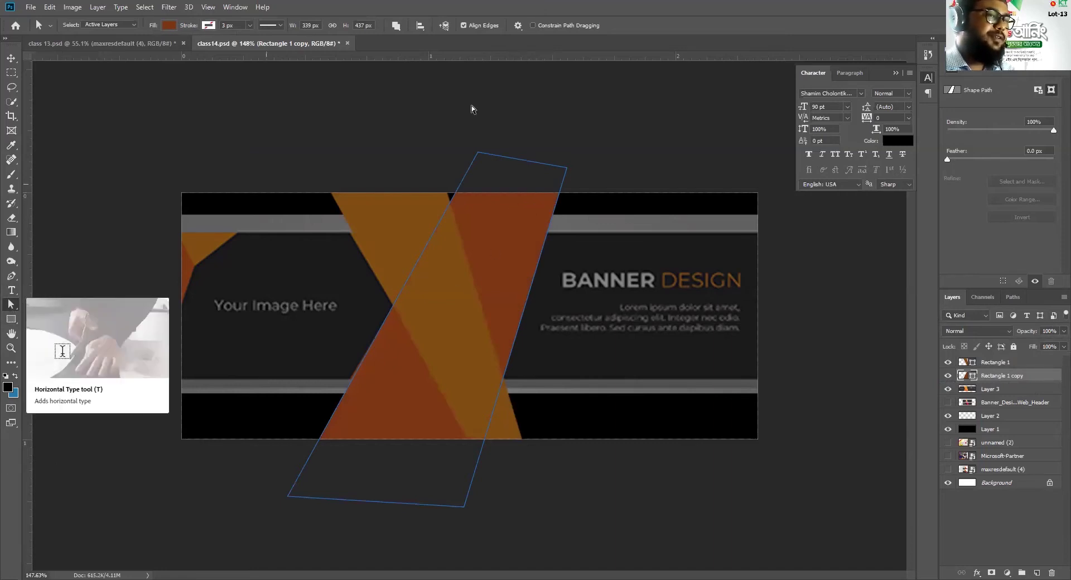
# - Move the copy's two upper anchor points down behind the orange band with the Direct Selection tool, making the shape 231 × 284 px
pyautogui.click(9, 301)
pyautogui.click(79, 315)
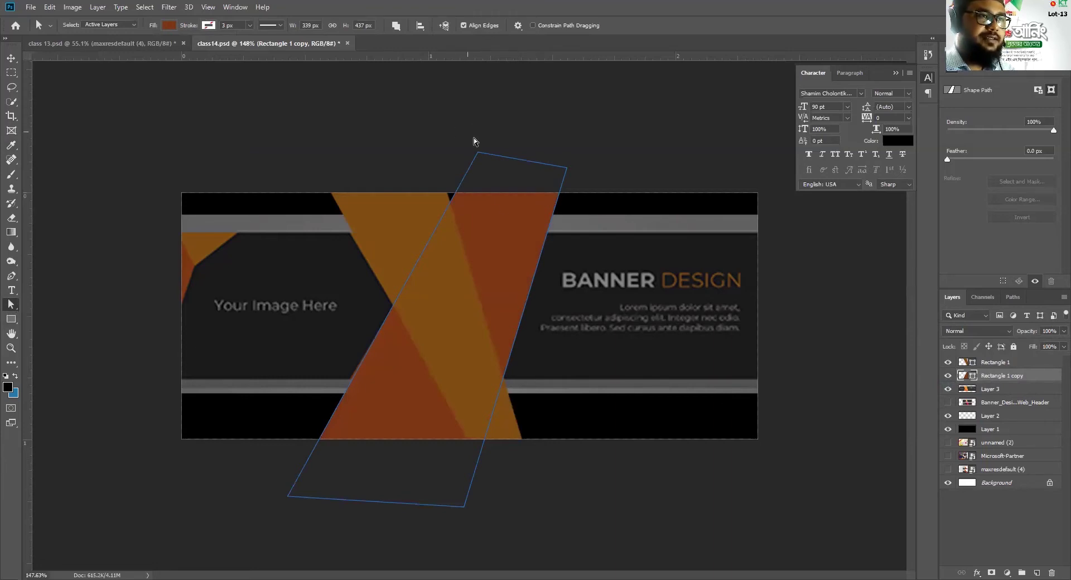
pyautogui.click(477, 153)
pyautogui.moveTo(470, 139); pyautogui.dragTo(625, 190)
pyautogui.moveTo(567, 168); pyautogui.dragTo(478, 343)
pyautogui.click(540, 459)
pyautogui.click(496, 298)
pyautogui.click(545, 511)
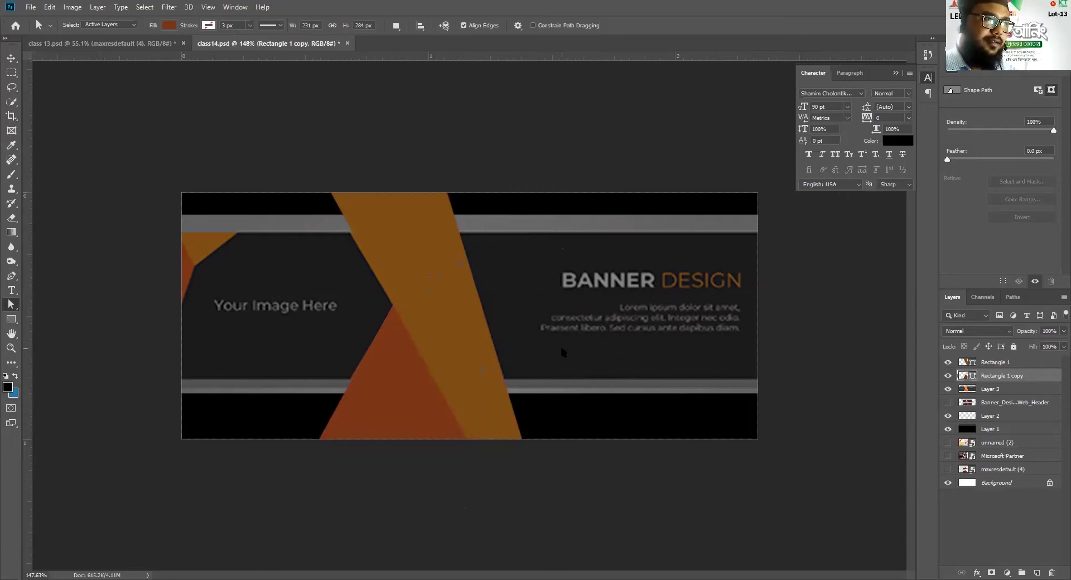
# - Compare the band and triangle shapes with the reference by toggling the visibility of Rectangle 1, its copy and Layer 3
pyautogui.click(949, 375)
pyautogui.click(948, 362)
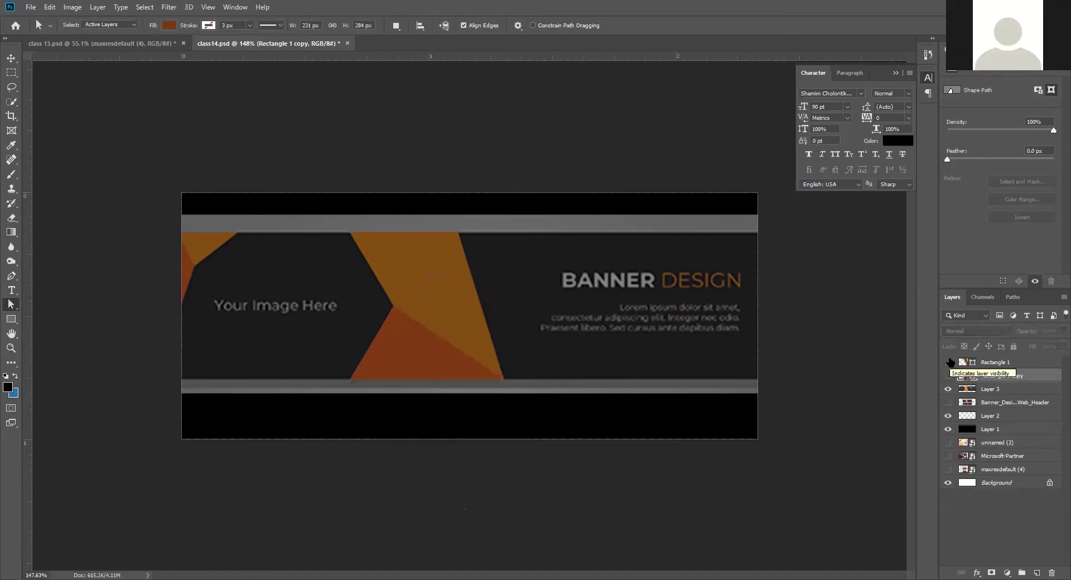
pyautogui.click(948, 362)
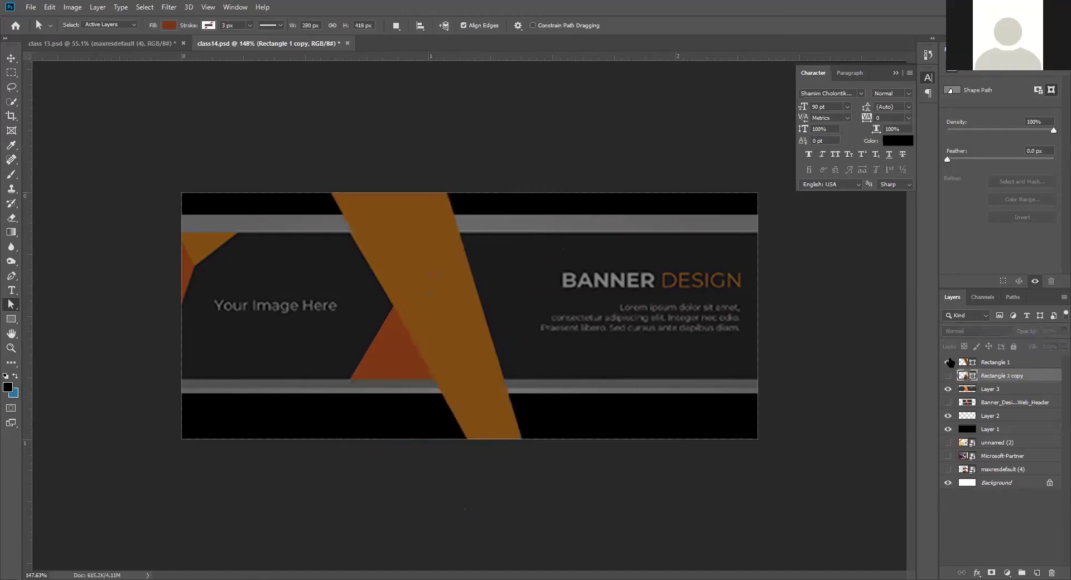
pyautogui.click(948, 389)
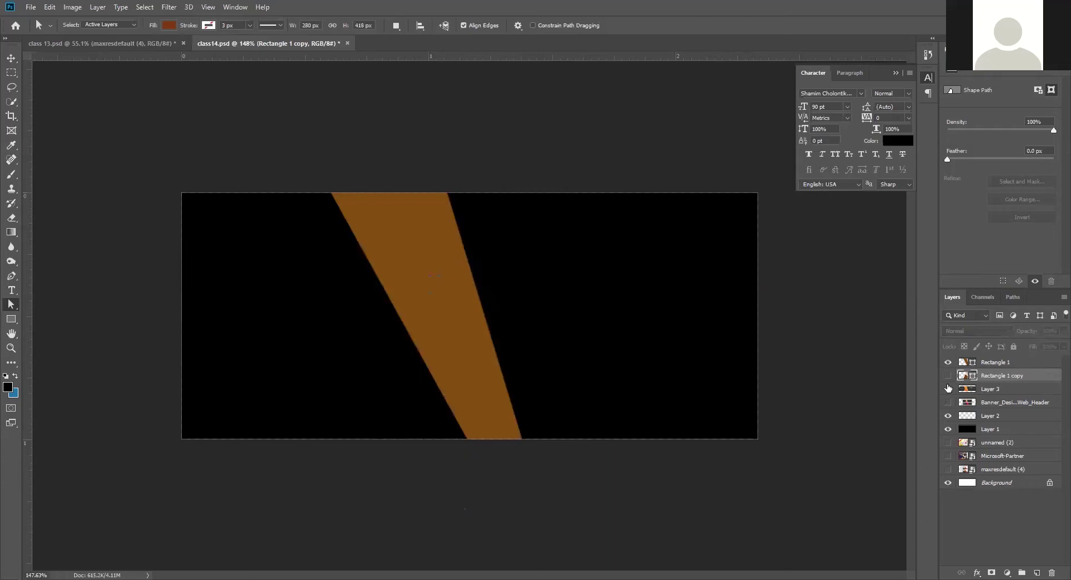
pyautogui.click(948, 375)
pyautogui.click(948, 389)
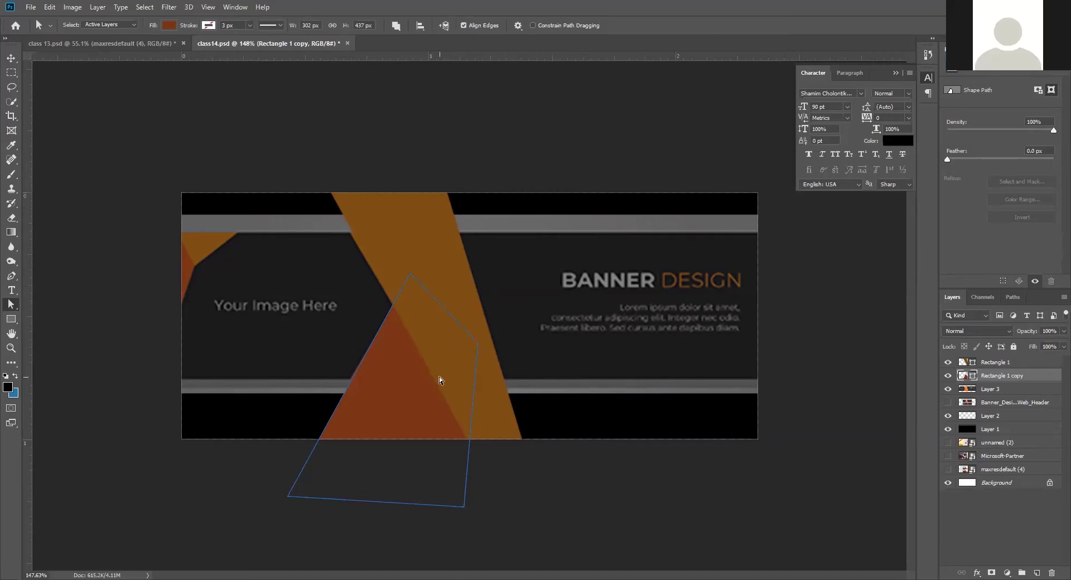
# - Move the copy's right anchor to the band's lower-left corner and its top anchor to the reference triangle's tip, making it 218 × 245 px
pyautogui.click(826, 508)
pyautogui.click(452, 359)
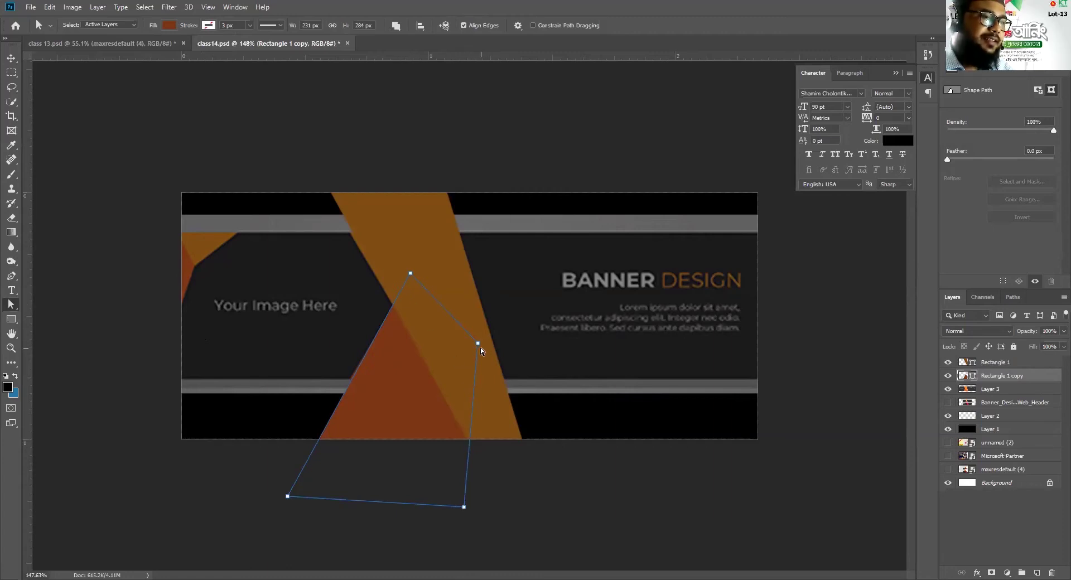
pyautogui.moveTo(477, 343); pyautogui.dragTo(467, 440)
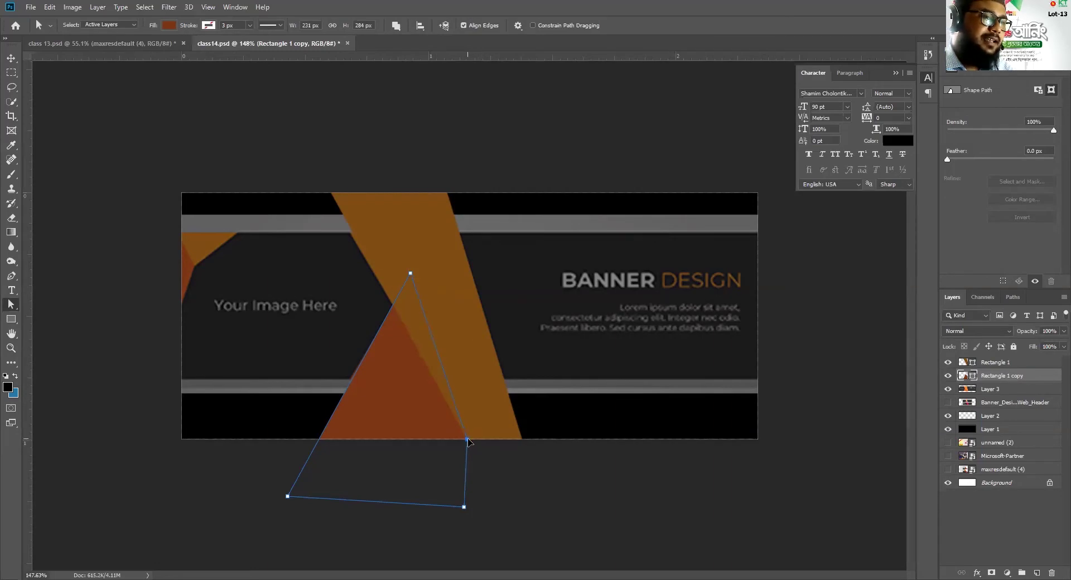
pyautogui.moveTo(410, 275); pyautogui.dragTo(392, 306)
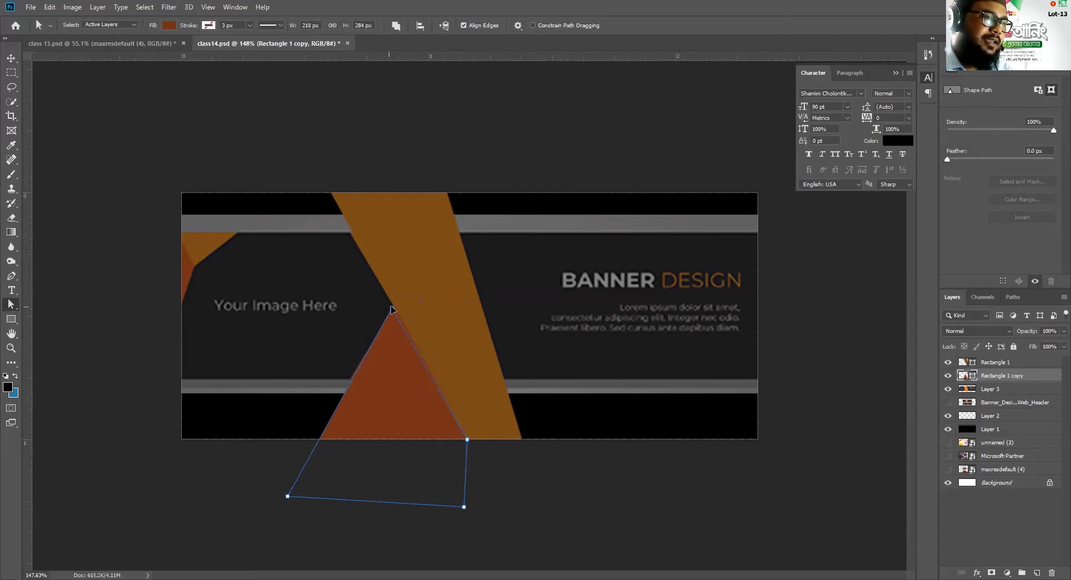
pyautogui.click(539, 491)
pyautogui.click(416, 423)
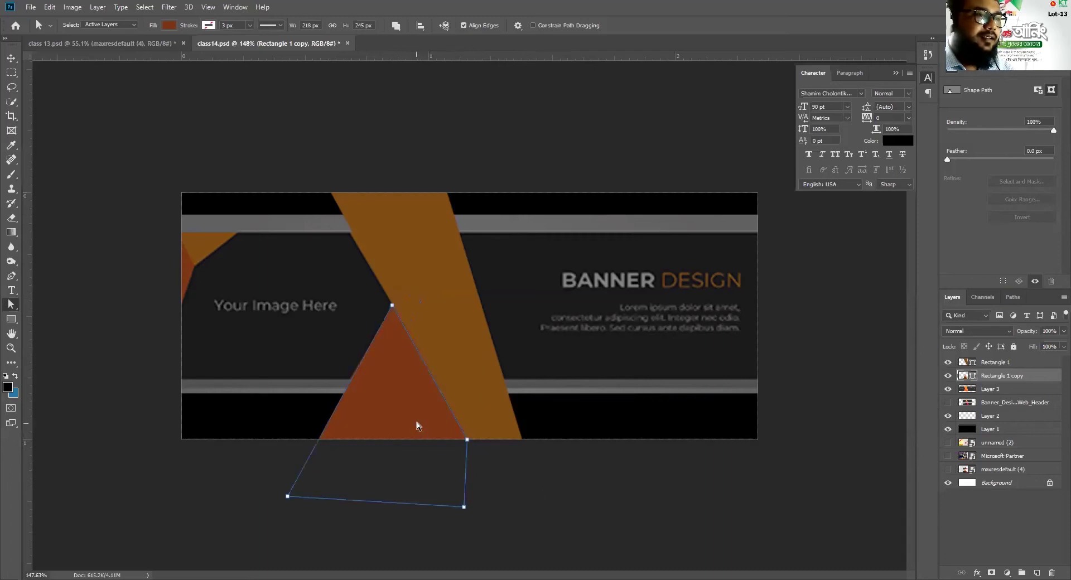
# - Tuck the copy's top anchor up behind the orange band and nudge its right anchor, making the shape 220 × 269 px
pyautogui.moveTo(392, 305); pyautogui.dragTo(406, 289)
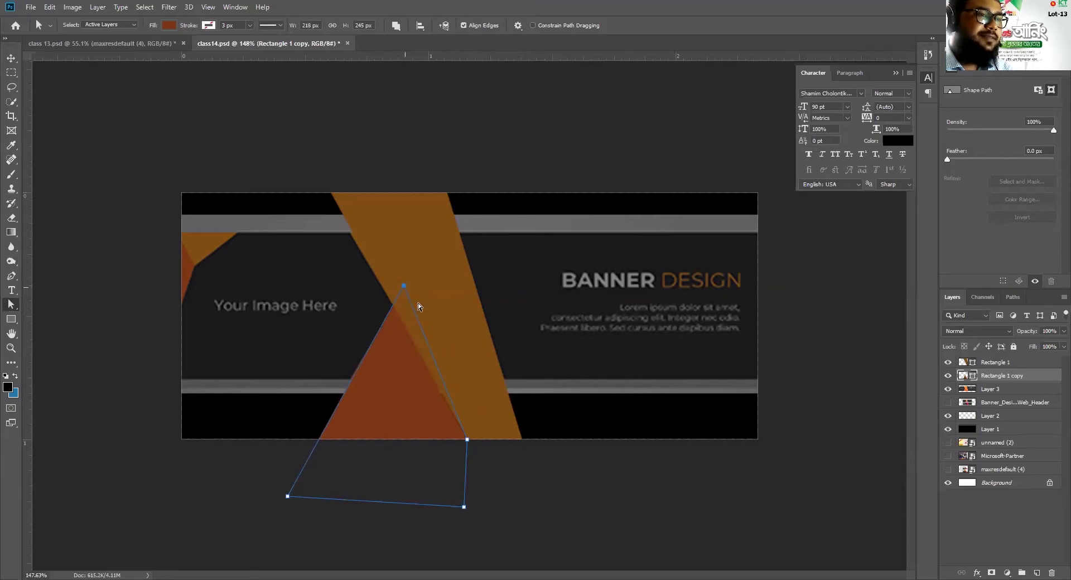
pyautogui.moveTo(466, 440); pyautogui.dragTo(465, 441)
pyautogui.click(444, 456)
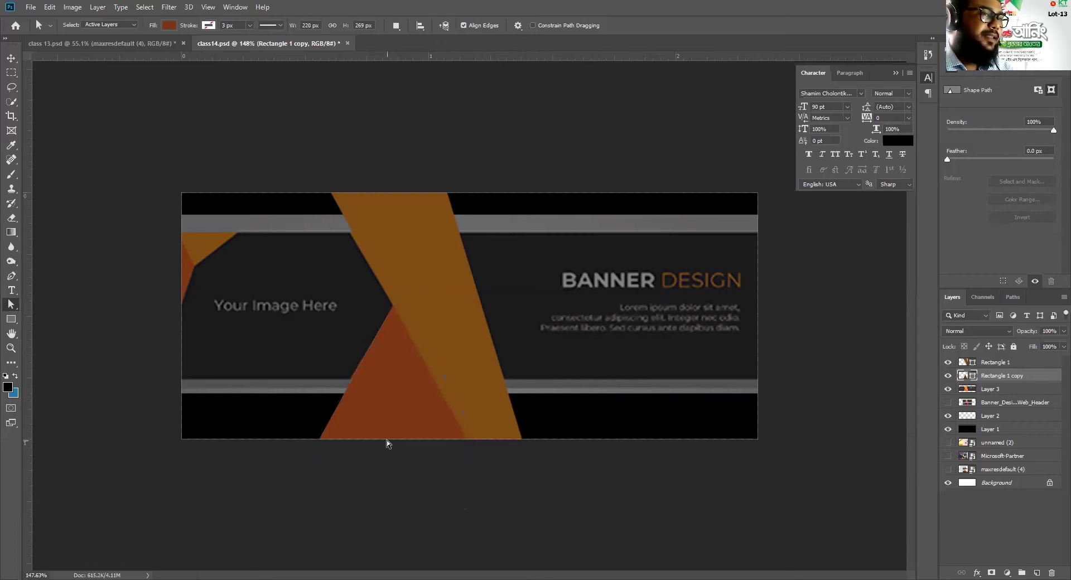
pyautogui.scroll(2, 236, 283)
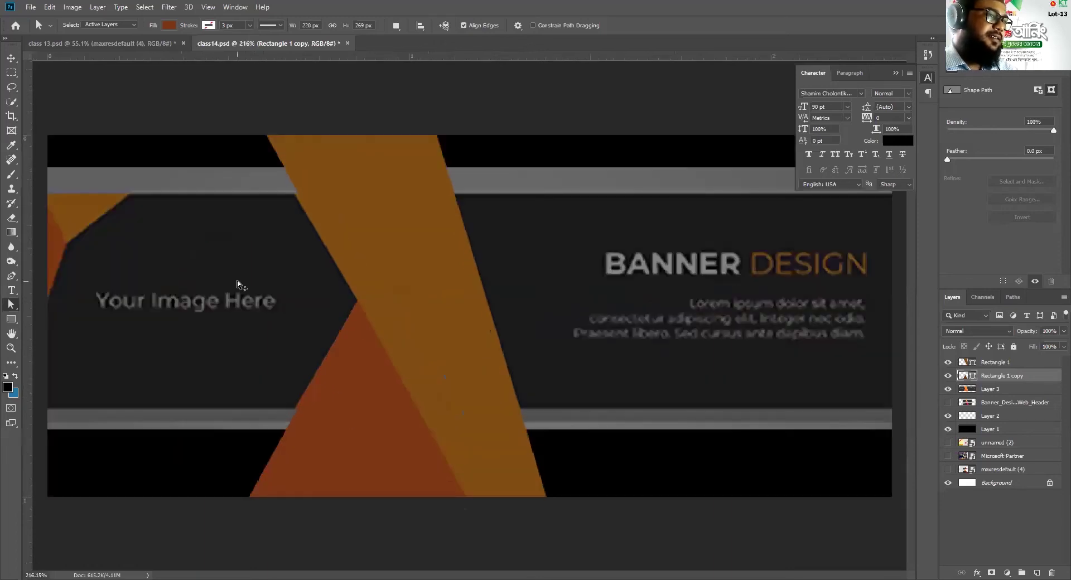
# - Draw a rust-coloured rectangle about 101 by 112 px overlapping the banner's upper-left corner
pyautogui.scroll(-1, 423, 381)
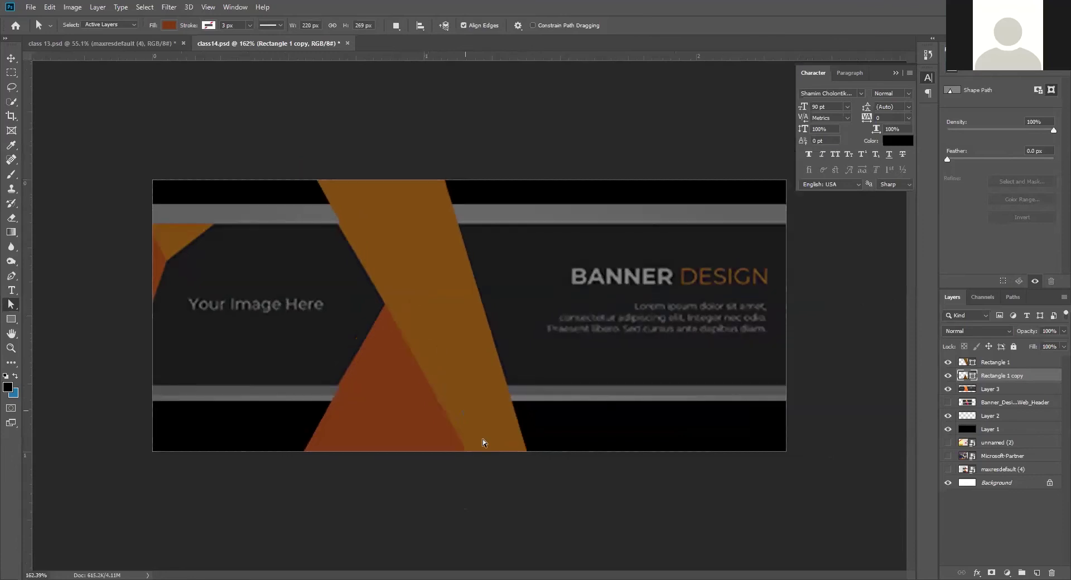
pyautogui.scroll(-1, 468, 321)
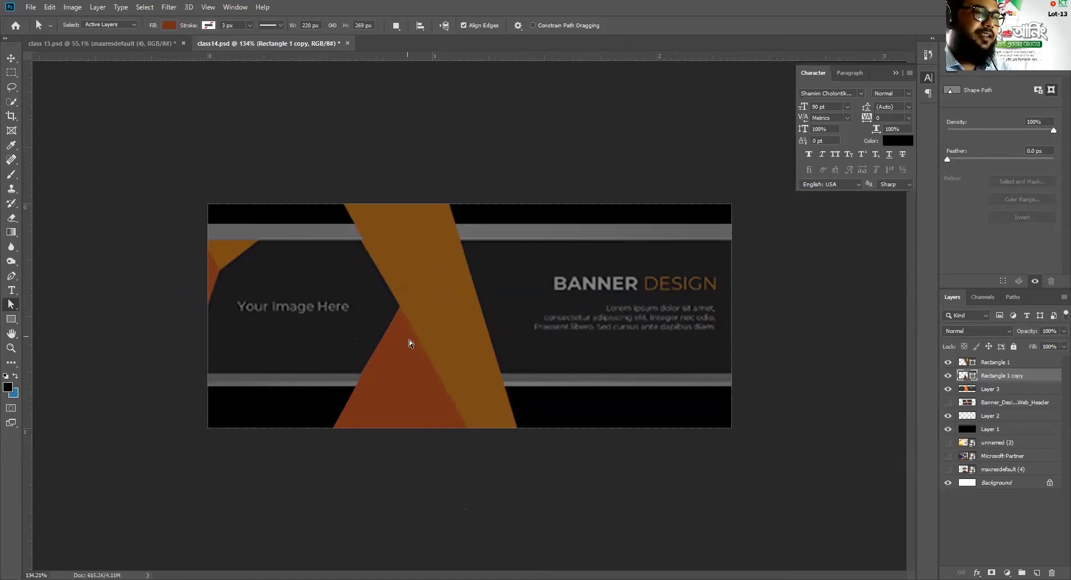
pyautogui.scroll(2, 290, 413)
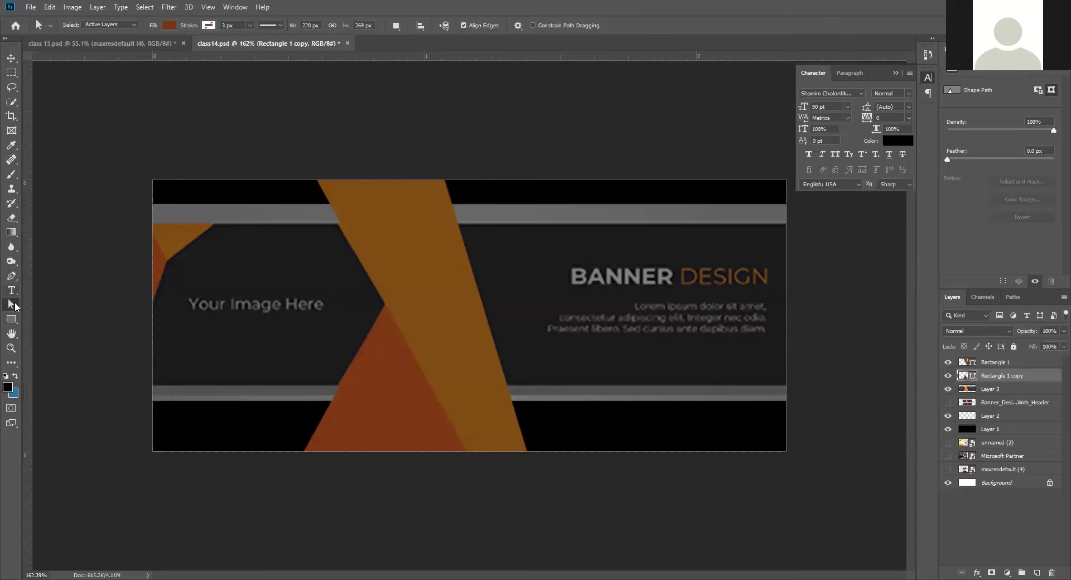
pyautogui.moveTo(17, 321); pyautogui.dragTo(61, 321)
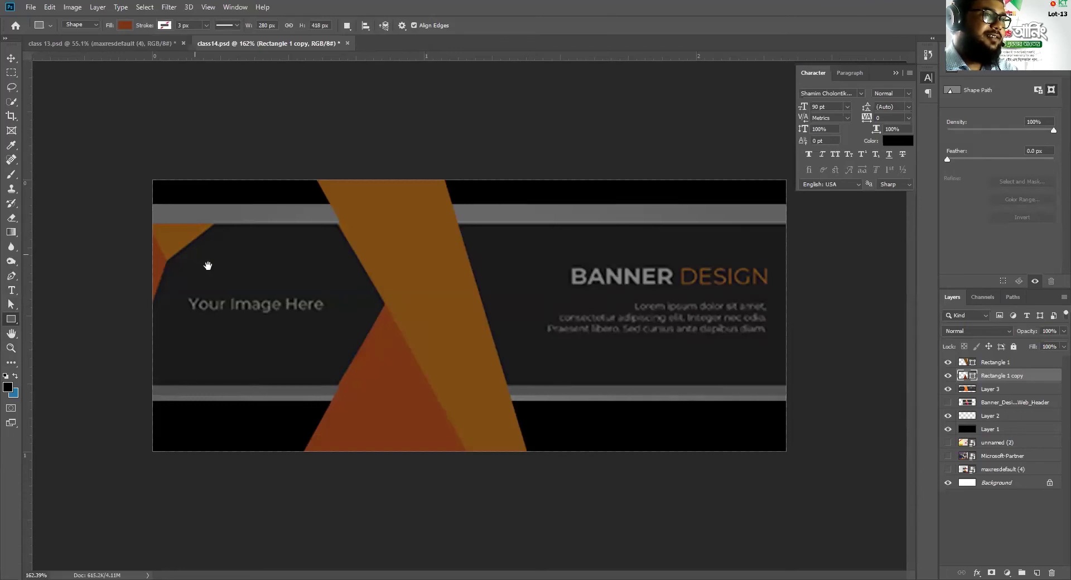
pyautogui.moveTo(100, 167); pyautogui.dragTo(189, 266)
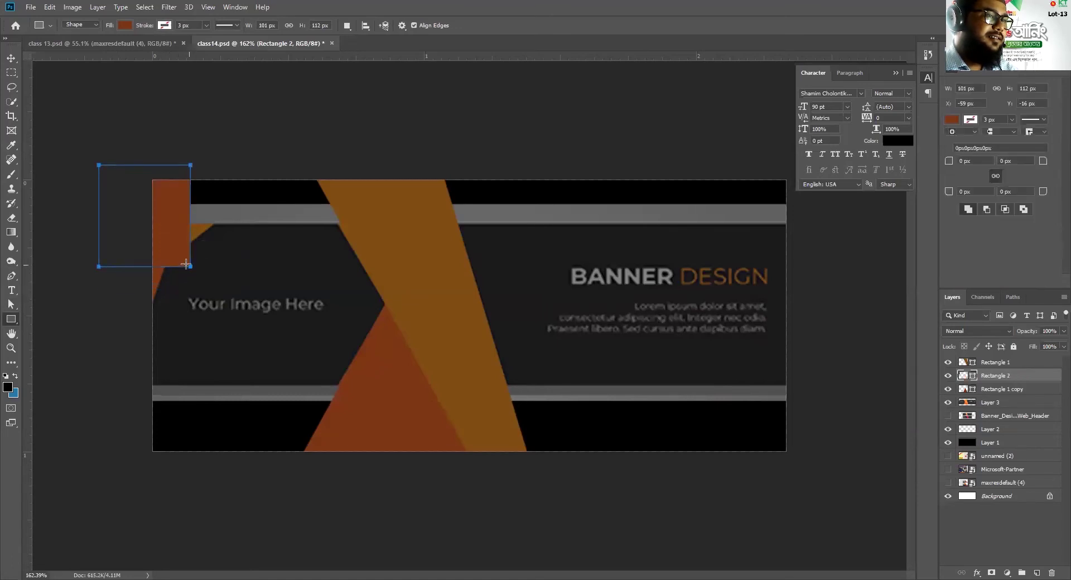
# - Rotate the new rectangle about -32.3° and shift it so only one corner overlaps the canvas's left edge
pyautogui.click(14, 61)
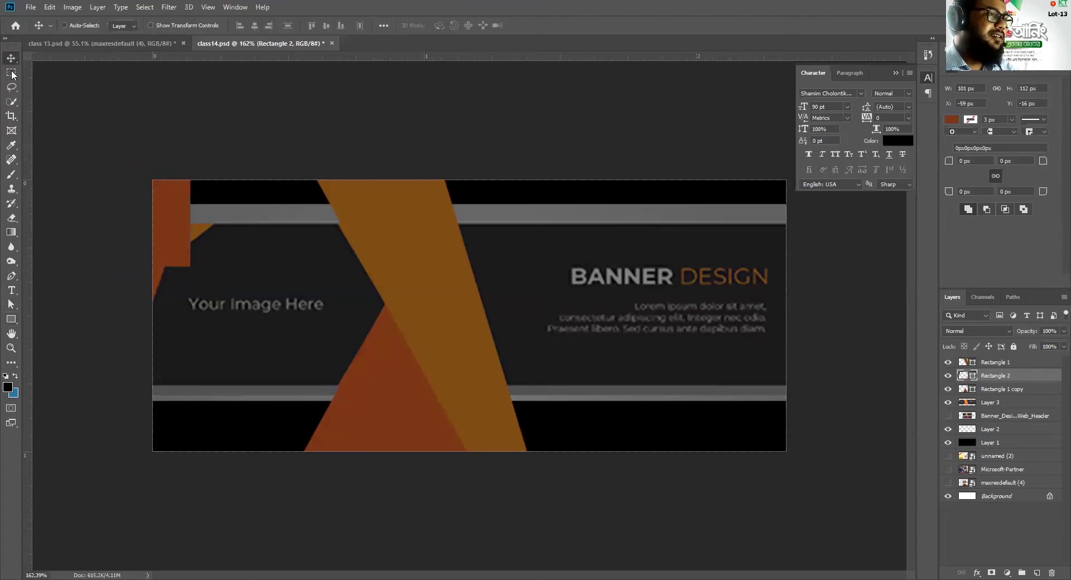
pyautogui.hotkey('ctrl', 't')
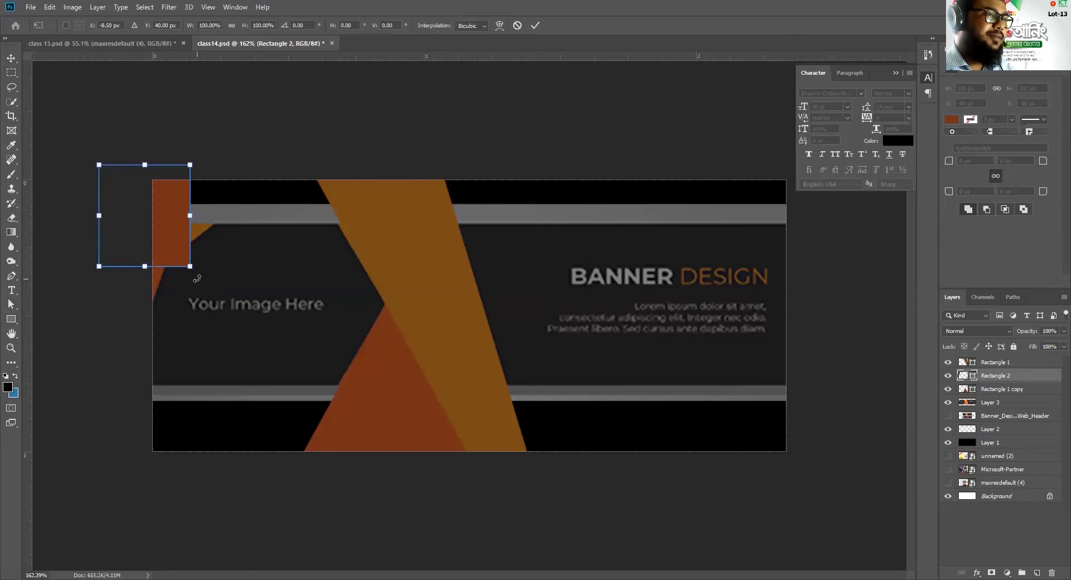
pyautogui.moveTo(197, 279); pyautogui.dragTo(232, 244)
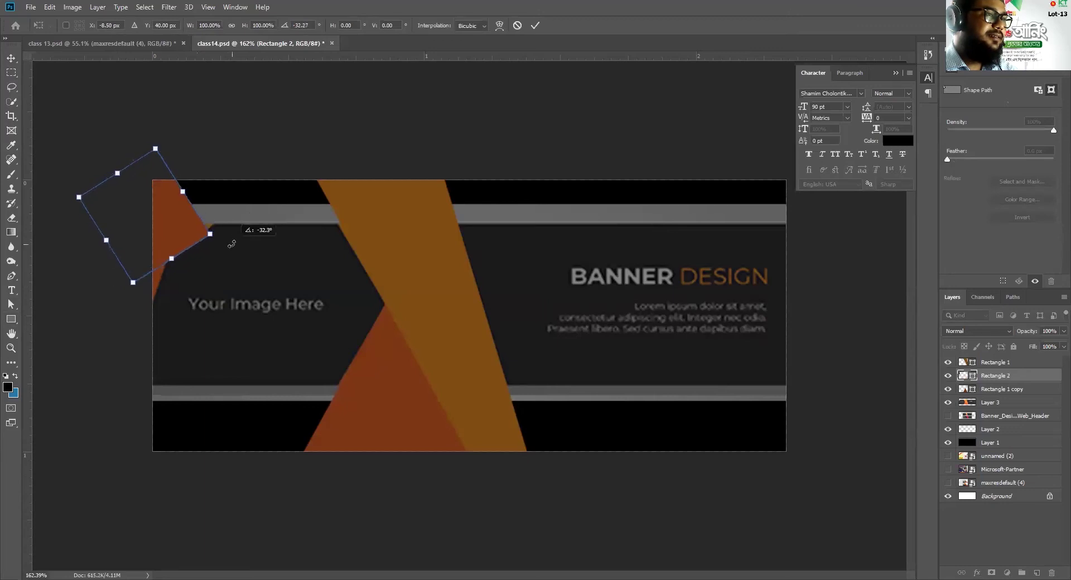
pyautogui.moveTo(147, 232); pyautogui.dragTo(119, 218)
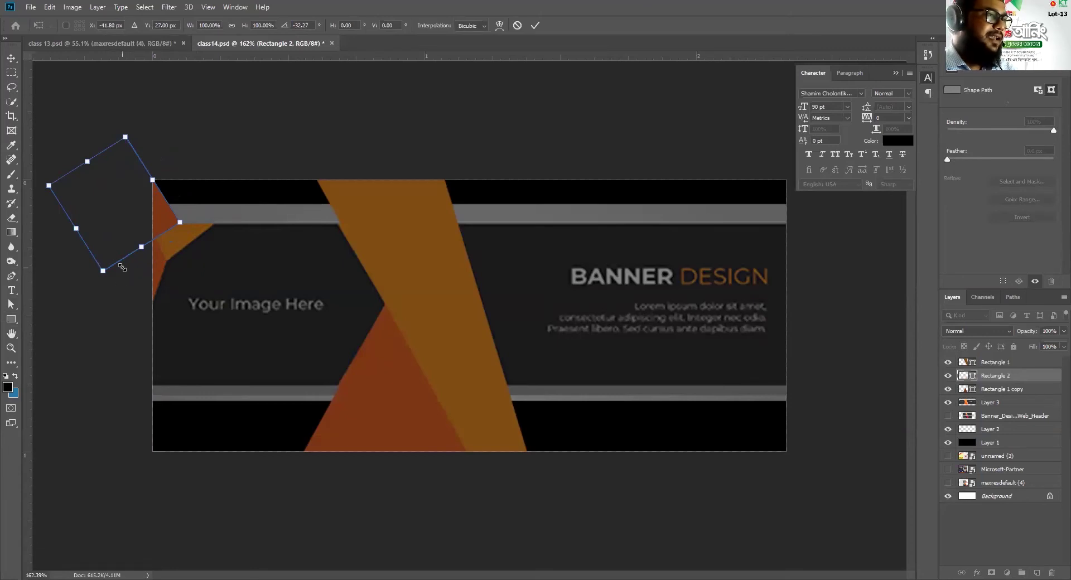
# - Reshape the rotated rectangle by pulling its lowest corner down towards the canvas, keeping its rightmost corner level with the grey strip's lower edge
pyautogui.click(11, 305)
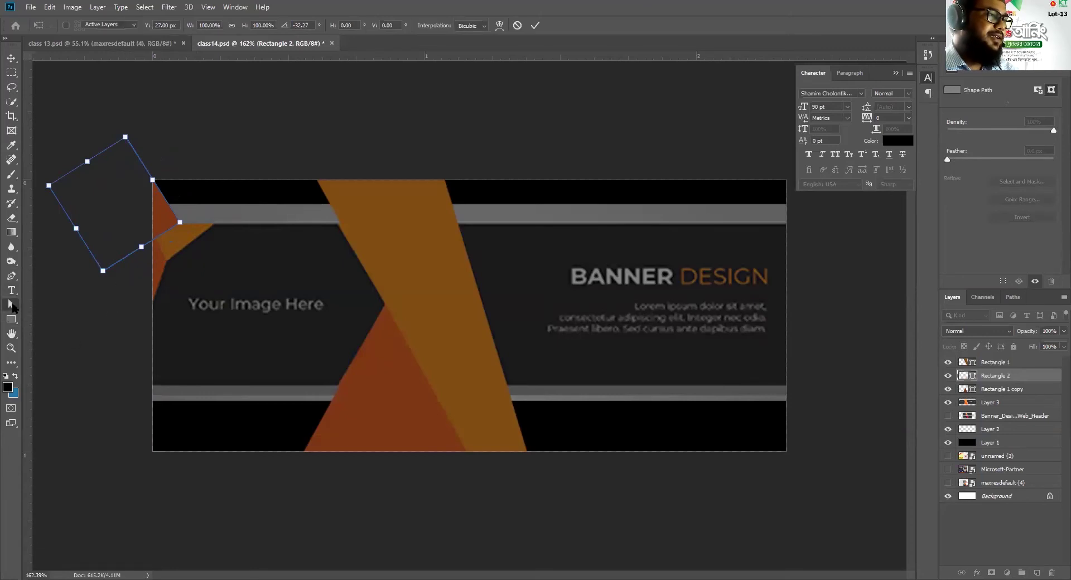
pyautogui.rightClick(11, 305)
pyautogui.click(56, 316)
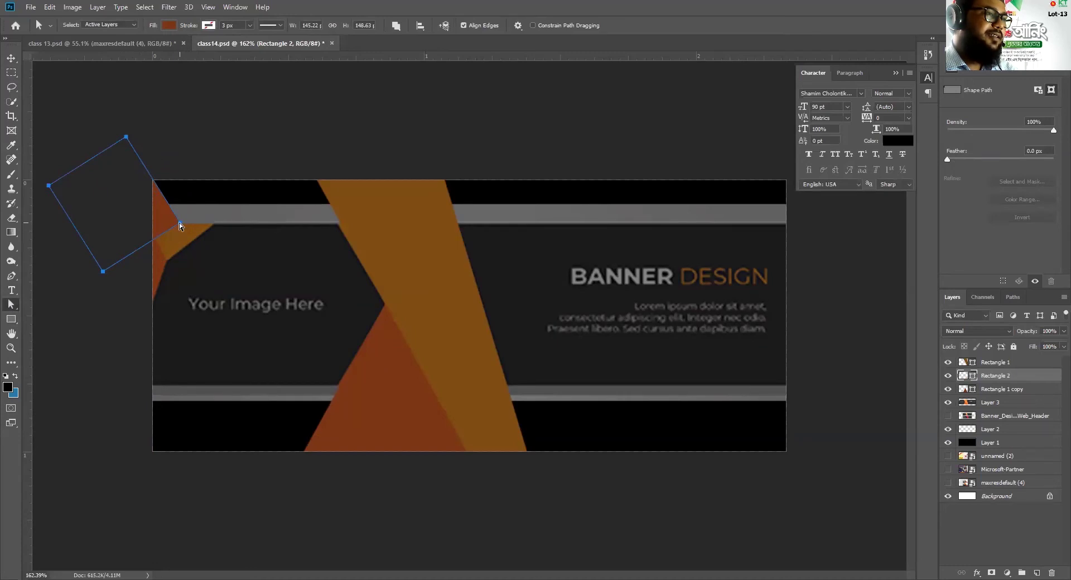
pyautogui.moveTo(179, 223); pyautogui.dragTo(169, 206)
pyautogui.moveTo(103, 273); pyautogui.dragTo(122, 302)
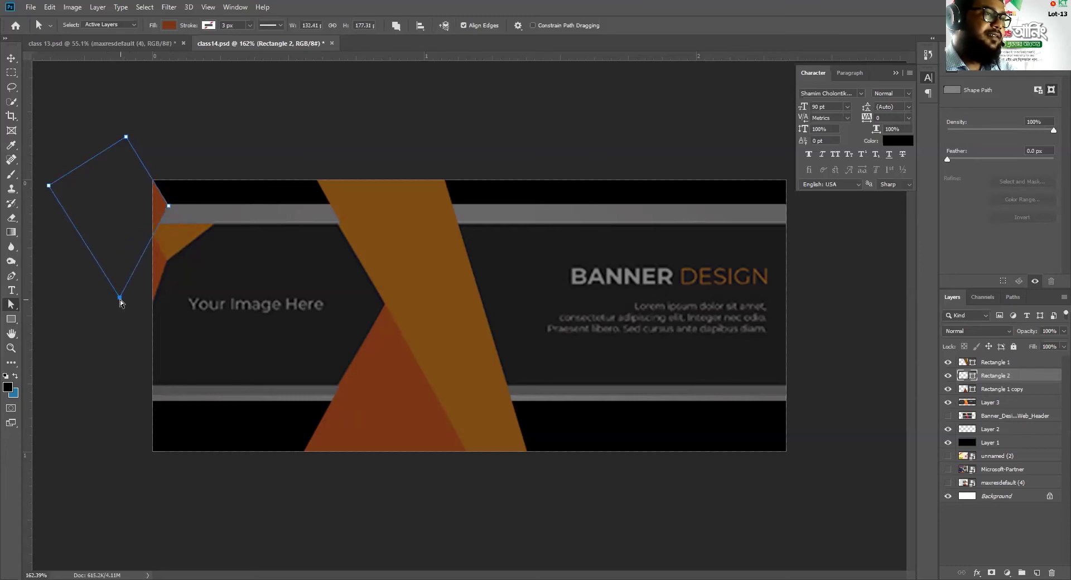
pyautogui.moveTo(168, 208); pyautogui.dragTo(178, 224)
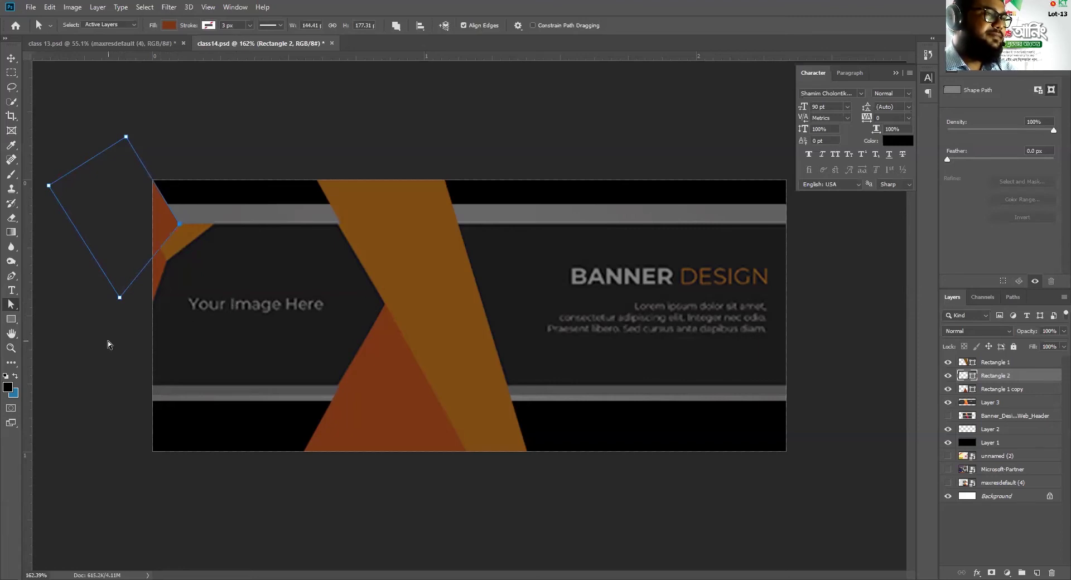
# - Duplicate the Rectangle 2 layer, rotate the copy about -55° and place it over the canvas's upper-left corner
pyautogui.click(11, 58)
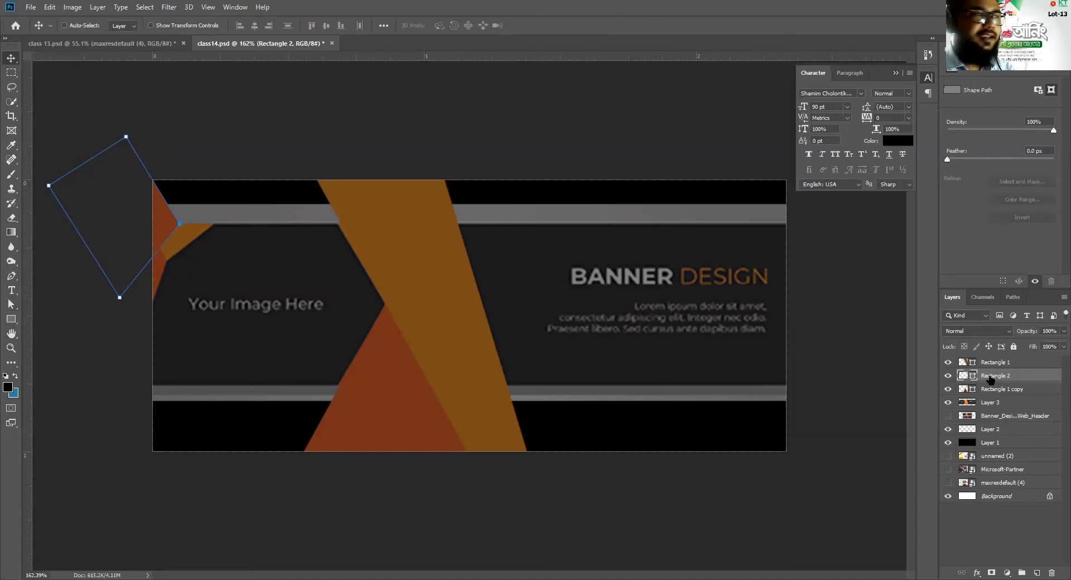
pyautogui.moveTo(992, 379); pyautogui.dragTo(1039, 572)
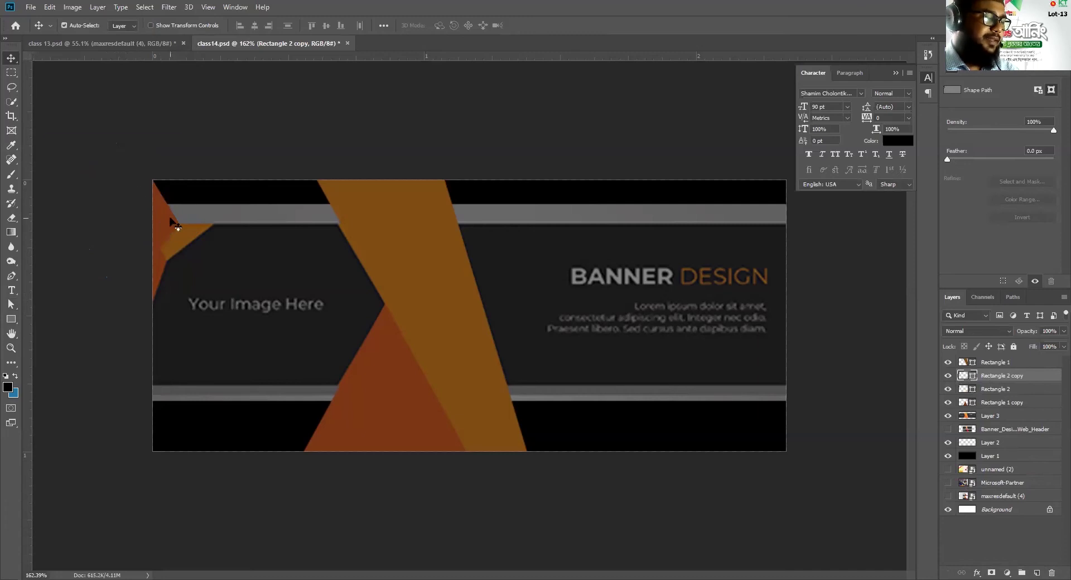
pyautogui.hotkey('ctrl', 't')
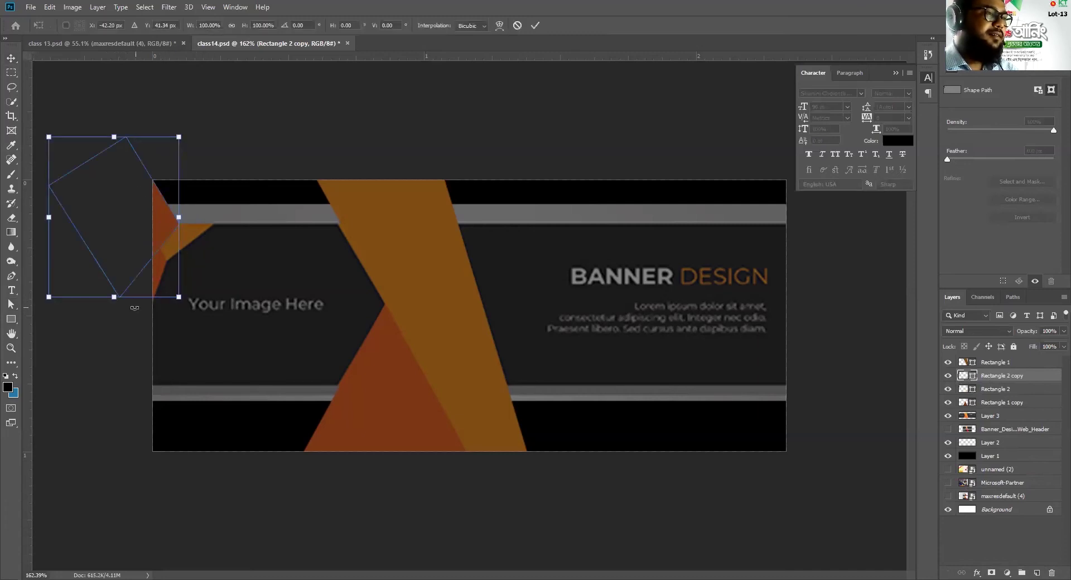
pyautogui.moveTo(212, 228); pyautogui.dragTo(287, 7)
pyautogui.moveTo(160, 250); pyautogui.dragTo(182, 208)
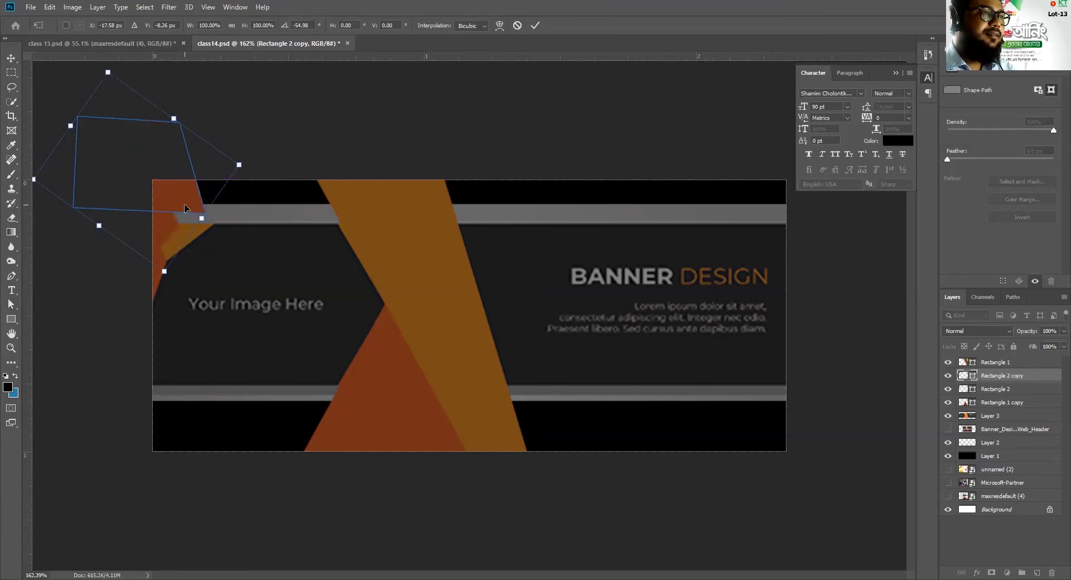
pyautogui.press('Return')
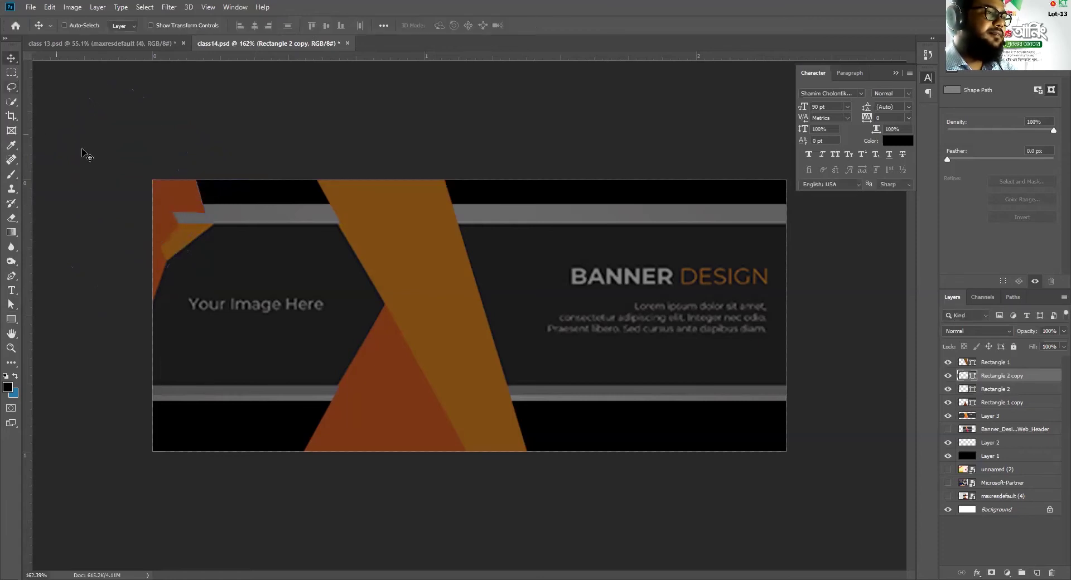
# - Fill the copied shape with the brown-orange 7e4c11 sampled from the large diagonal band
pyautogui.click(10, 304)
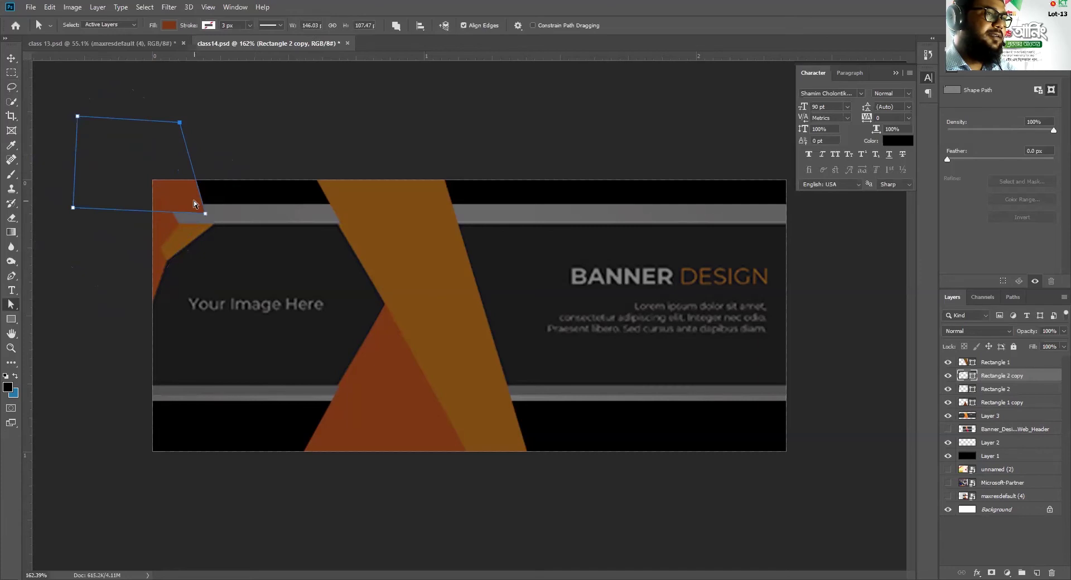
pyautogui.click(168, 25)
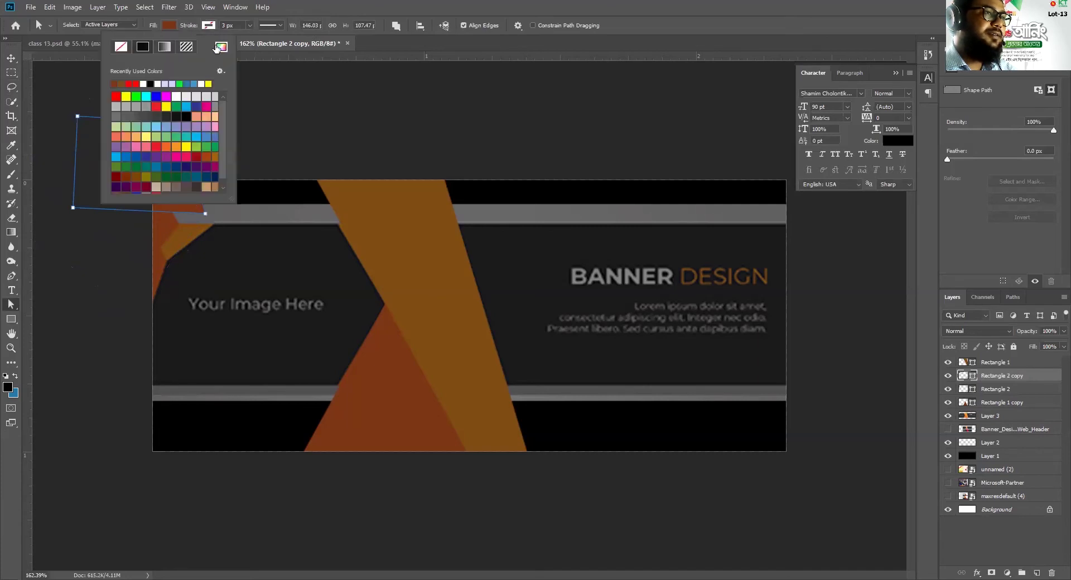
pyautogui.click(221, 46)
pyautogui.click(408, 229)
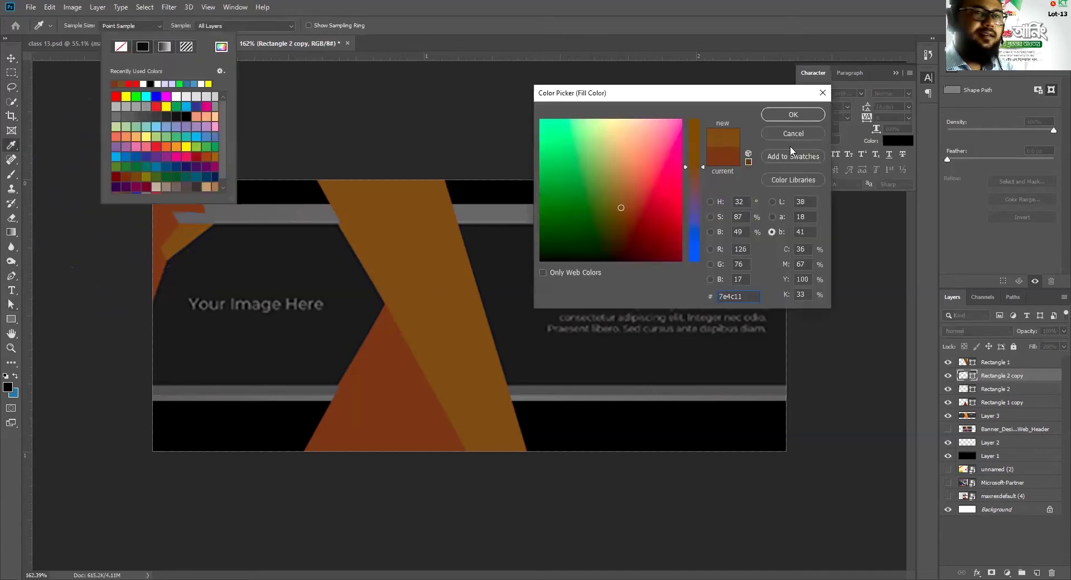
pyautogui.click(792, 114)
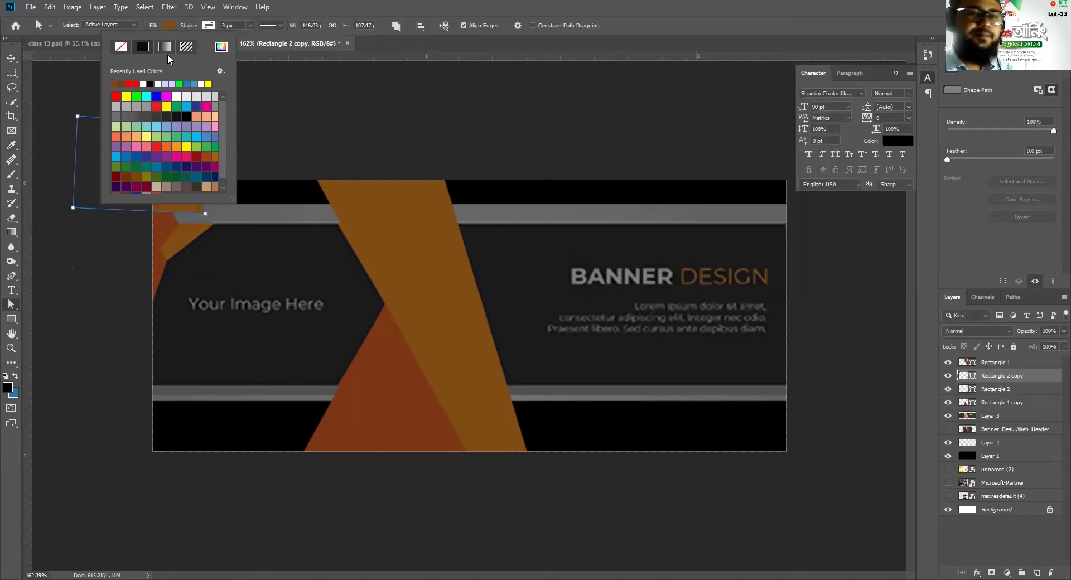
# - Compare the shapes against the reference banner on Layer 3, and leave that layer hidden
pyautogui.click(951, 417)
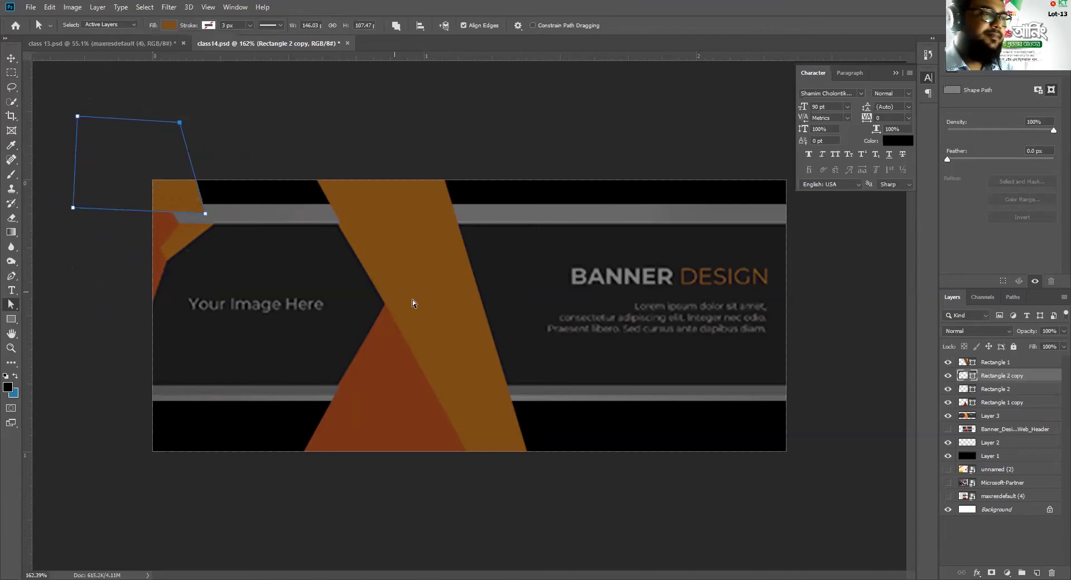
pyautogui.click(949, 417)
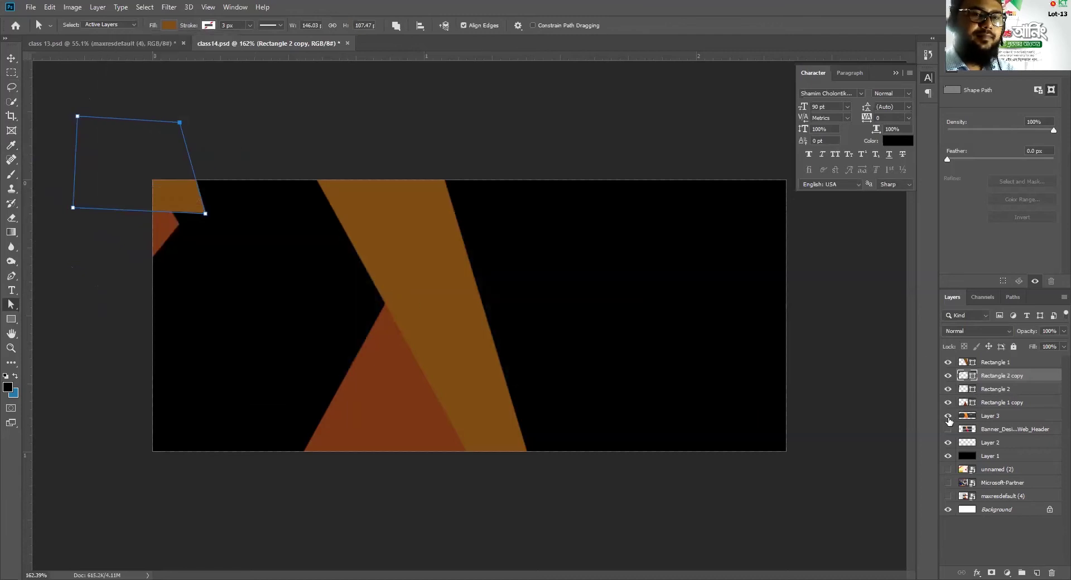
pyautogui.click(948, 417)
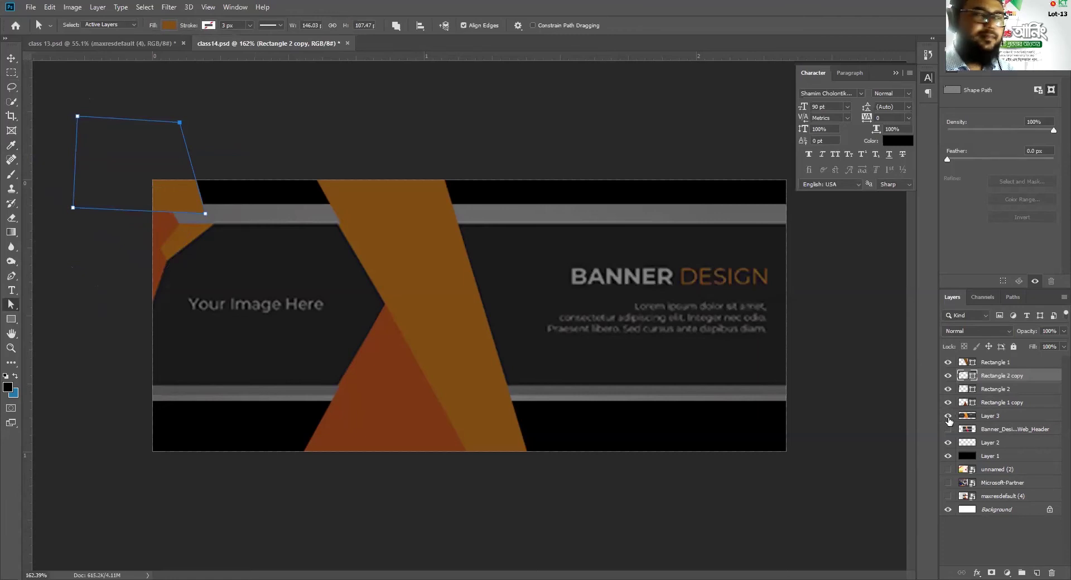
pyautogui.click(949, 416)
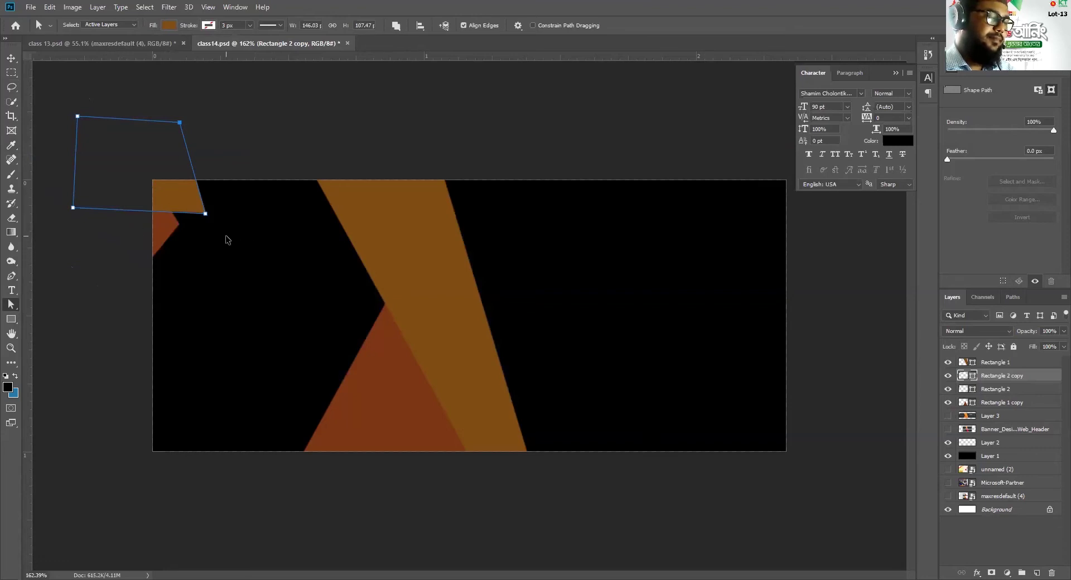
# - Rotate the brown-orange corner shape about -24.4° and move it right so its right corner meets the canvas's top edge
pyautogui.hotkey('ctrl', 't')
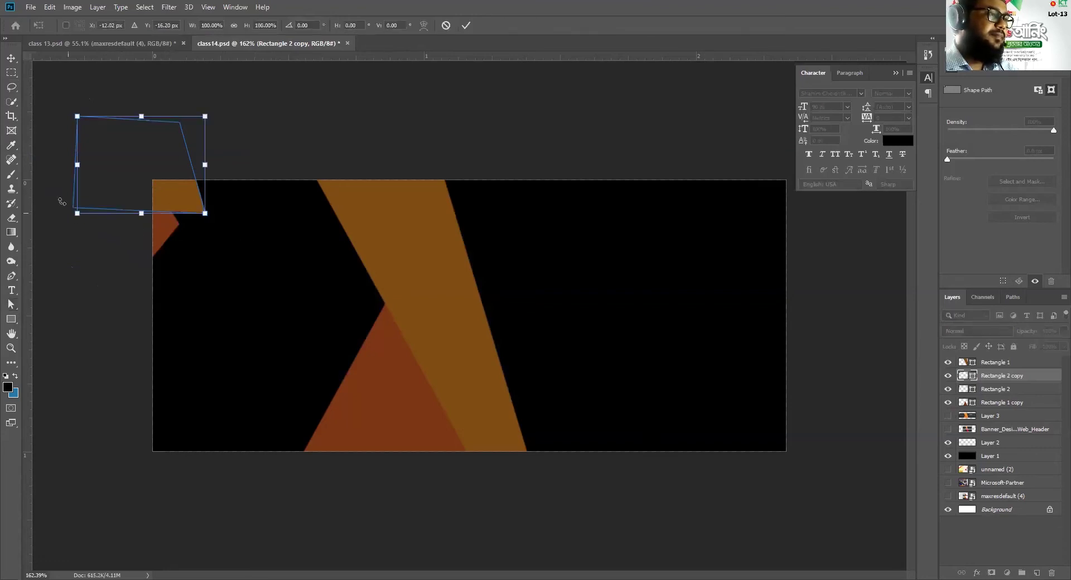
pyautogui.click(11, 58)
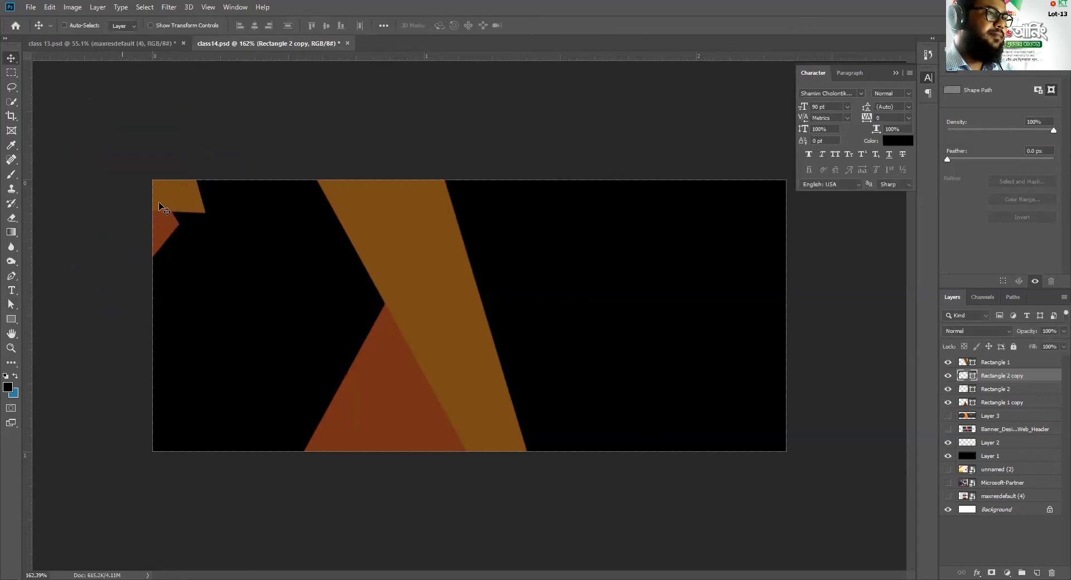
pyautogui.hotkey('ctrl', 't')
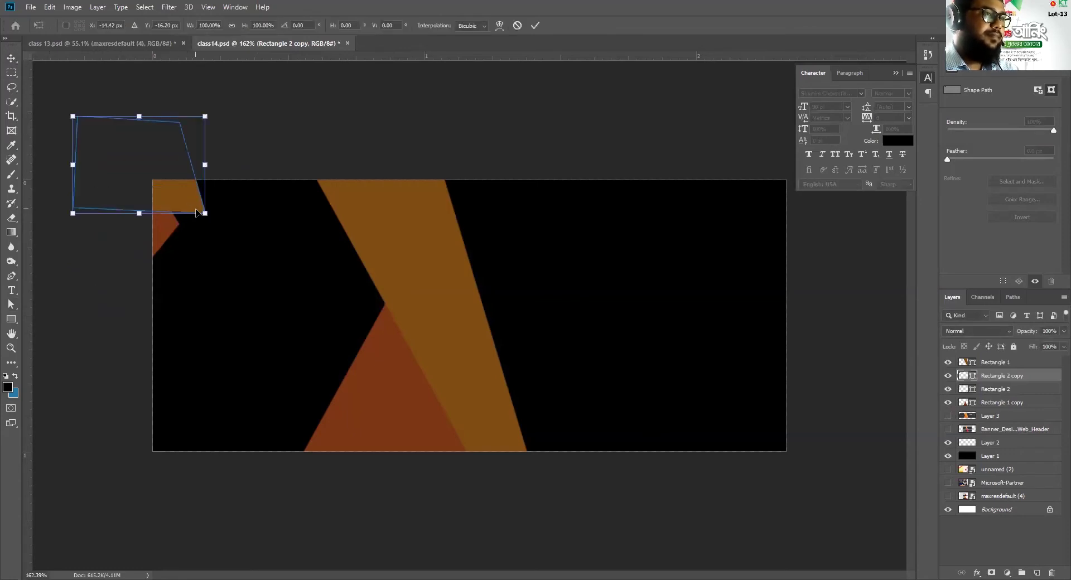
pyautogui.moveTo(216, 222); pyautogui.dragTo(255, 175)
pyautogui.moveTo(172, 182); pyautogui.dragTo(197, 181)
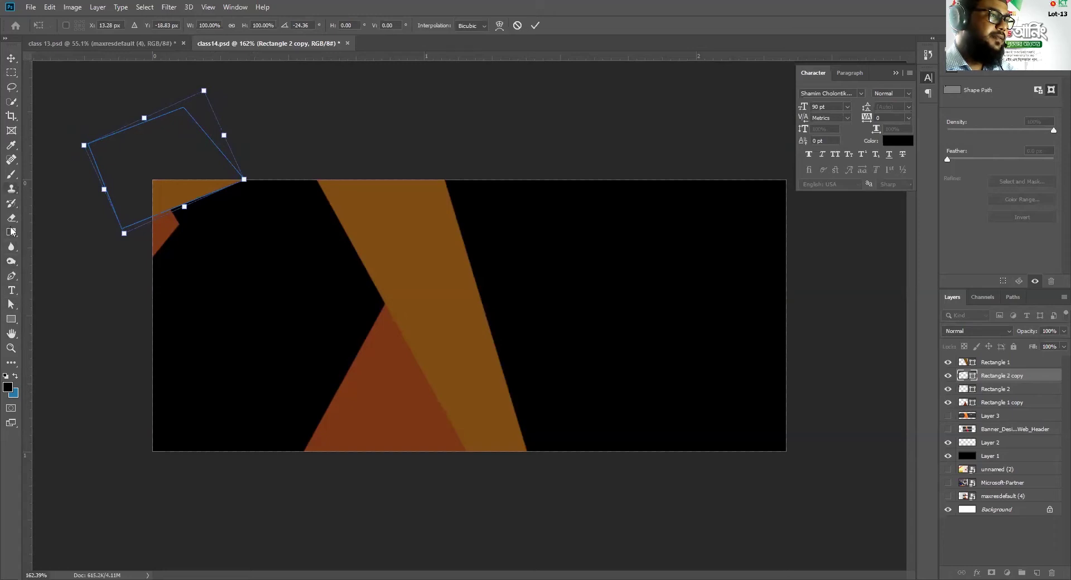
# - Move the brown-orange shape's lowest anchor point just inside the canvas's left edge, keeping its lower side in line with the rust shape's tip
pyautogui.click(11, 304)
pyautogui.moveTo(123, 234); pyautogui.dragTo(138, 253)
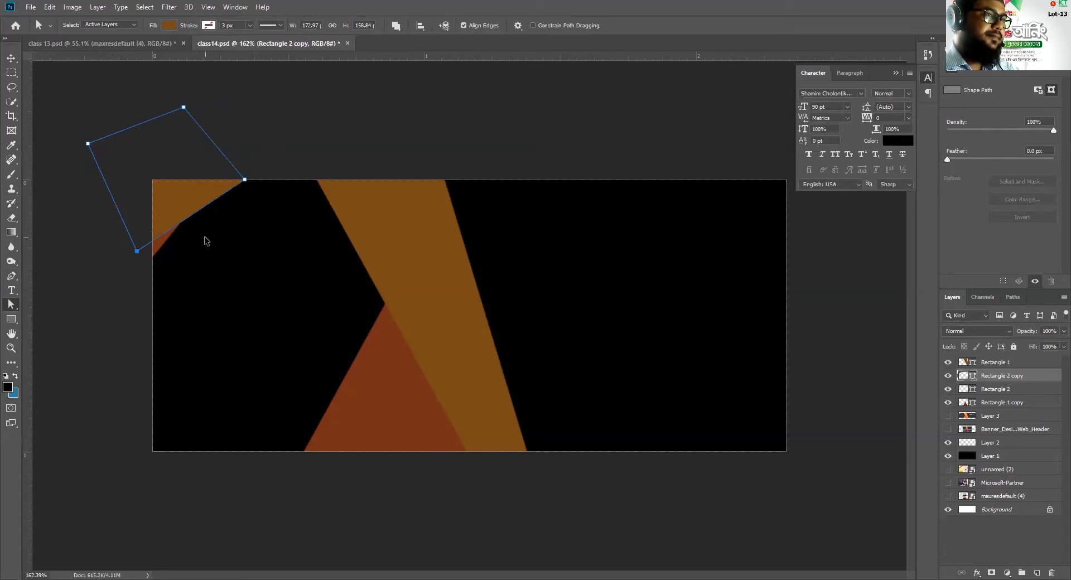
pyautogui.scroll(2, 182, 226)
pyautogui.moveTo(117, 210); pyautogui.dragTo(414, 409)
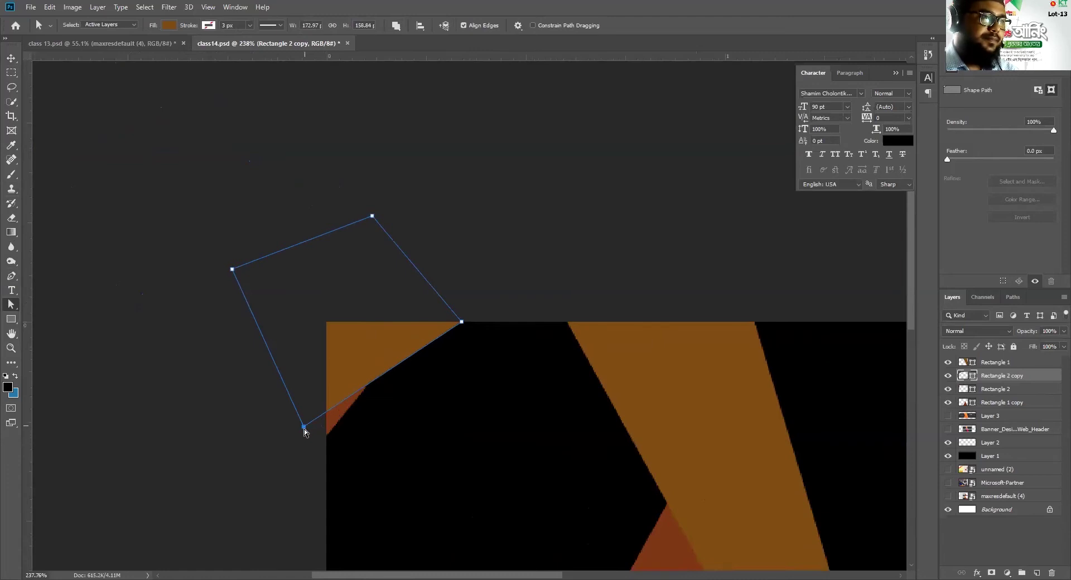
pyautogui.moveTo(302, 430); pyautogui.dragTo(336, 404)
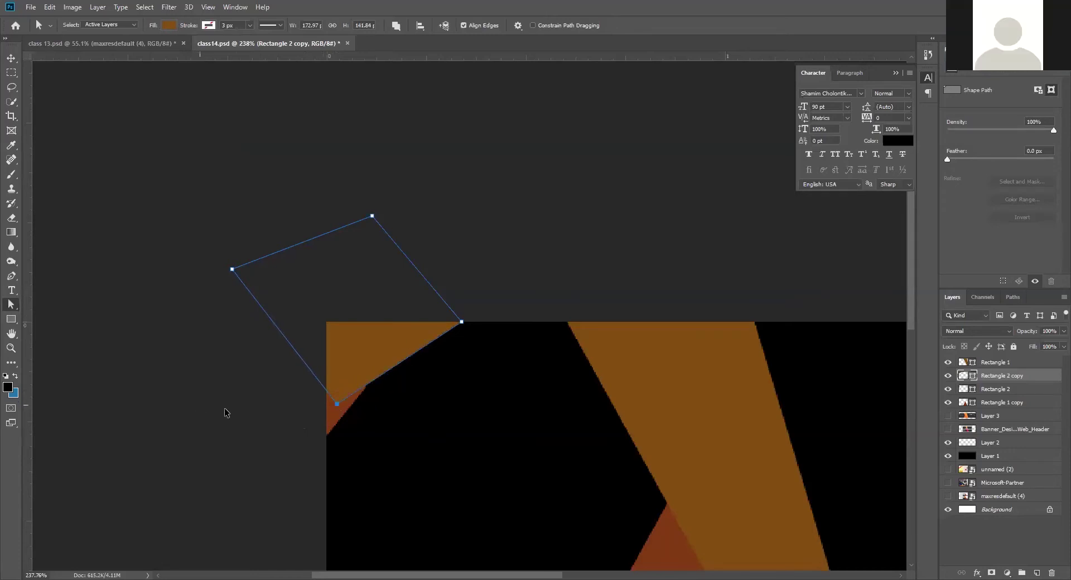
pyautogui.scroll(-3, 225, 412)
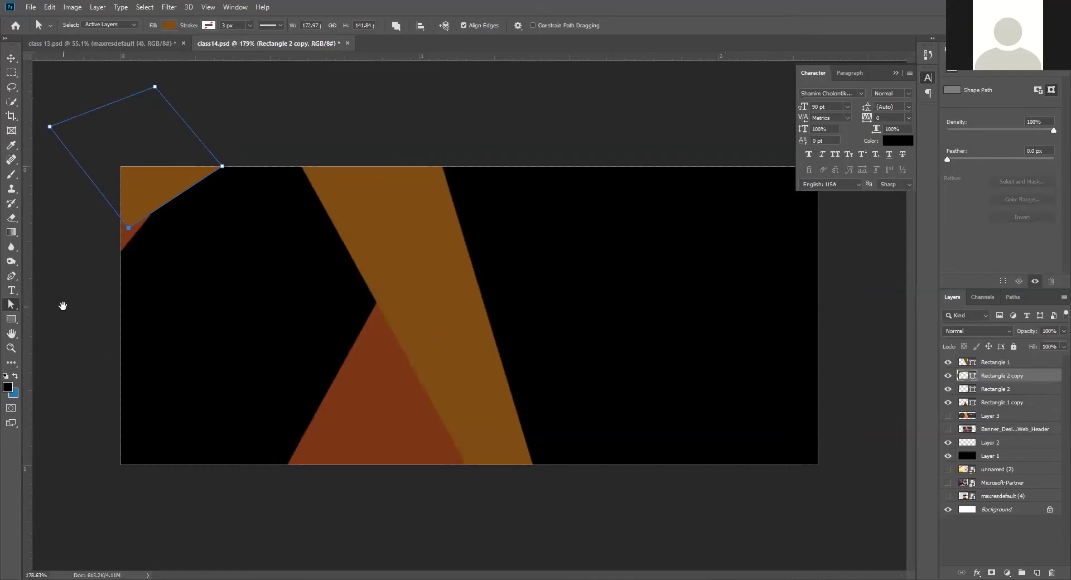
pyautogui.scroll(-2, 188, 349)
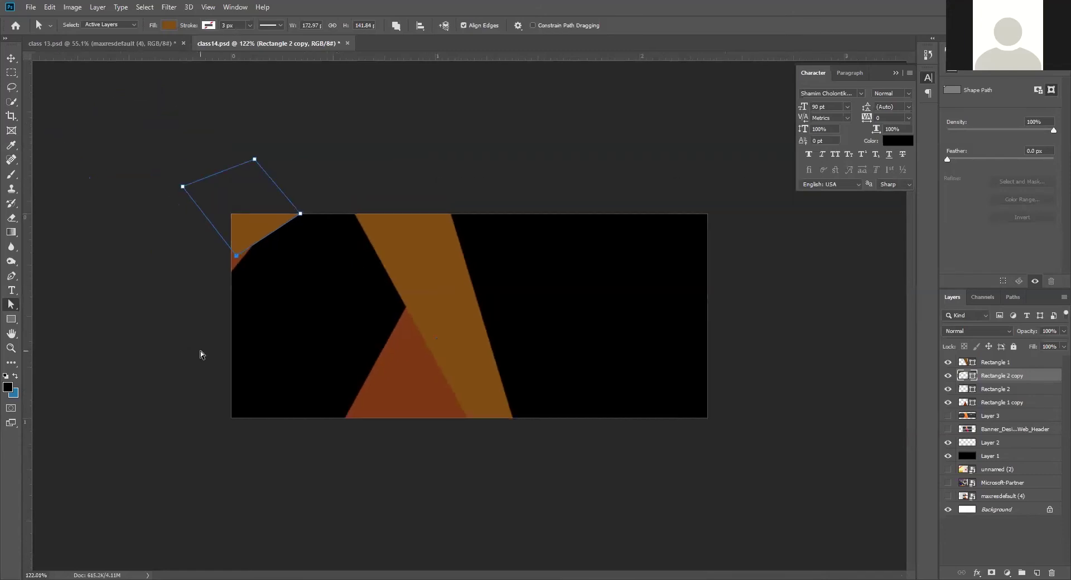
# - Reorder the shape layers so Rectangle 2 copy sits below Rectangle 2 and Rectangle 1 copy sits directly beneath Rectangle 1
pyautogui.click(415, 159)
pyautogui.moveTo(996, 378); pyautogui.dragTo(993, 395)
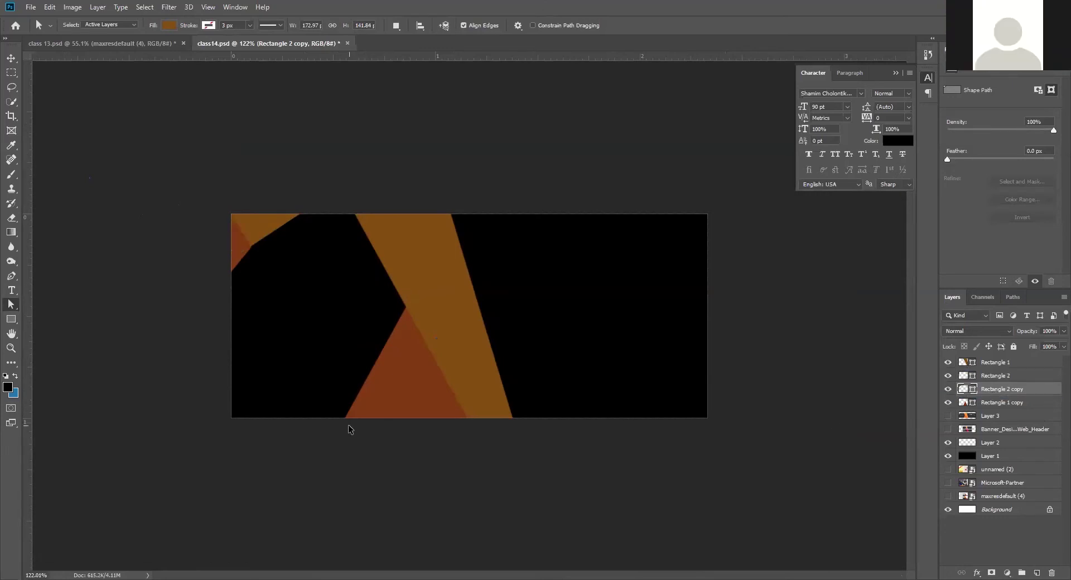
pyautogui.hotkey('ctrl', '-')
pyautogui.hotkey('ctrl', '-')
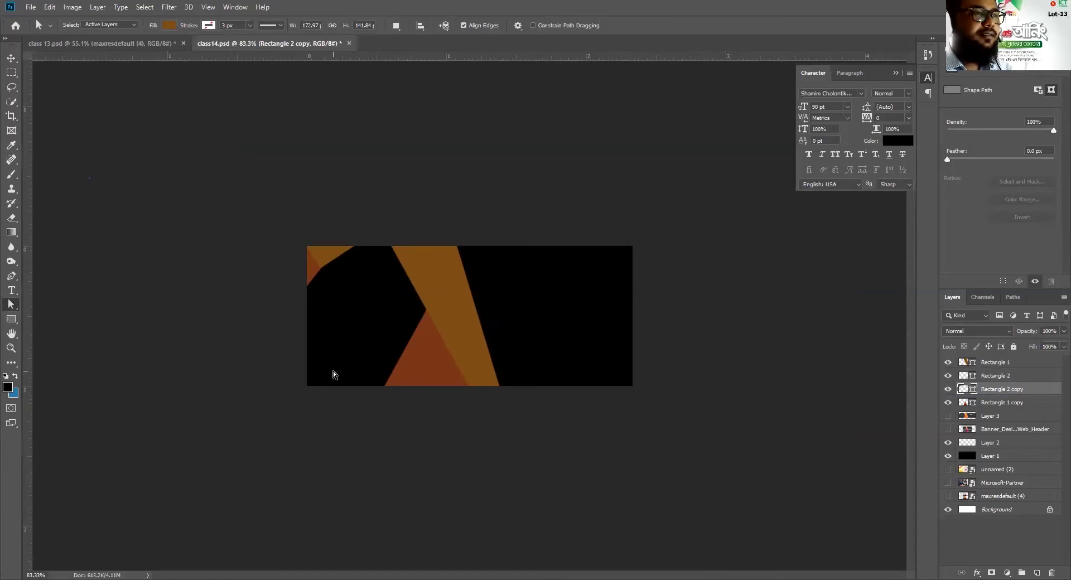
pyautogui.moveTo(993, 399); pyautogui.dragTo(993, 377)
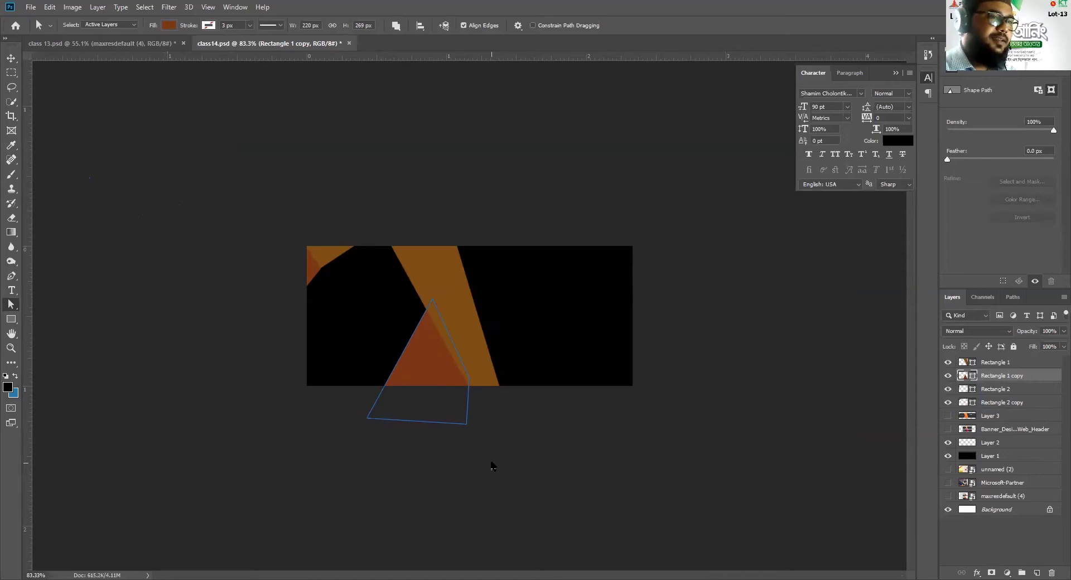
pyautogui.click(476, 317)
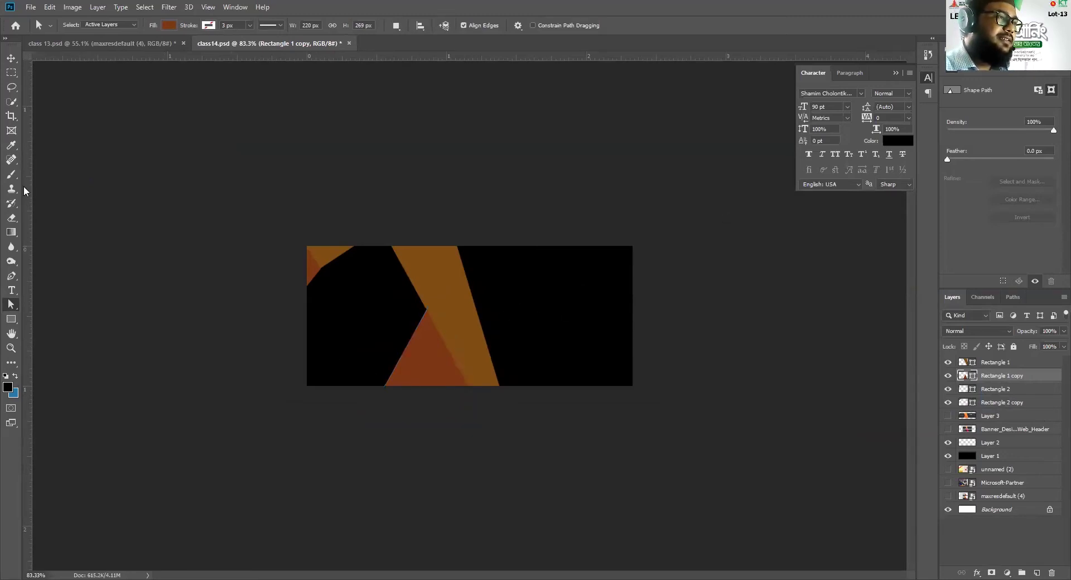
# - Add the text ABC on the black area right of the large diagonal band, scaled to about 29.78% (26.8 pt)
pyautogui.click(11, 290)
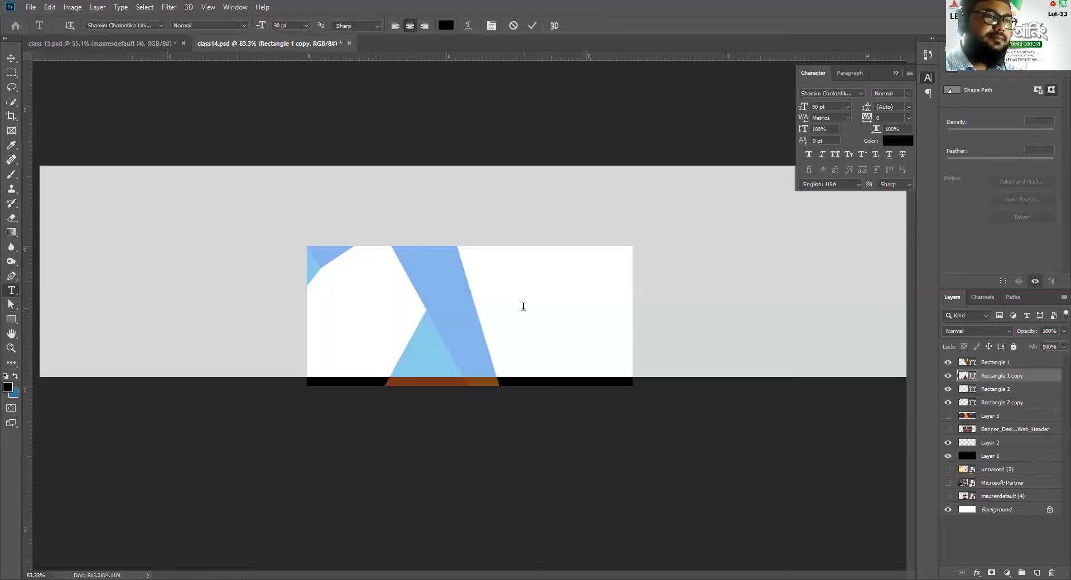
pyautogui.click(523, 304)
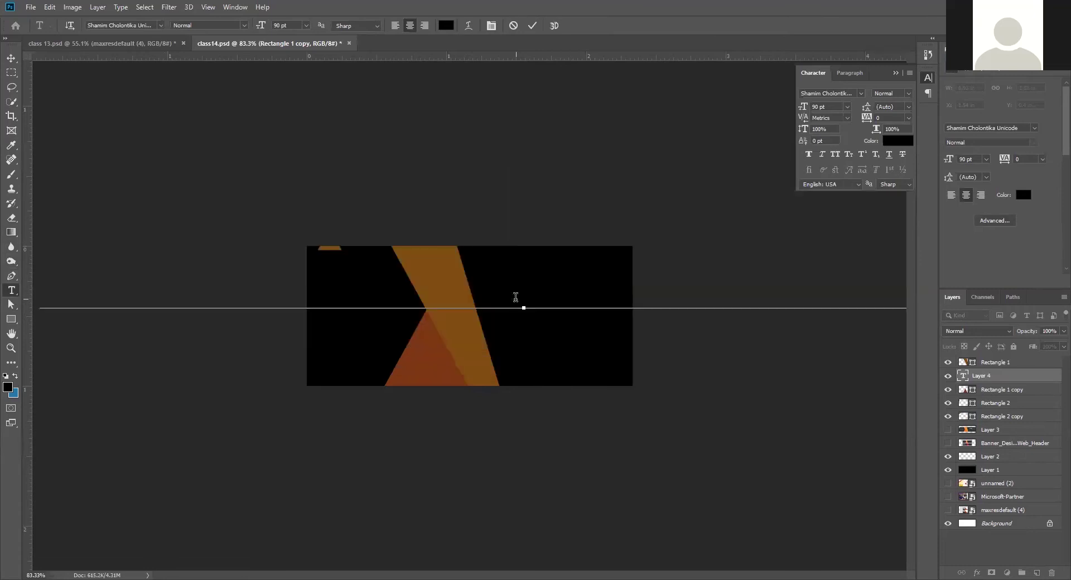
pyautogui.click(515, 296)
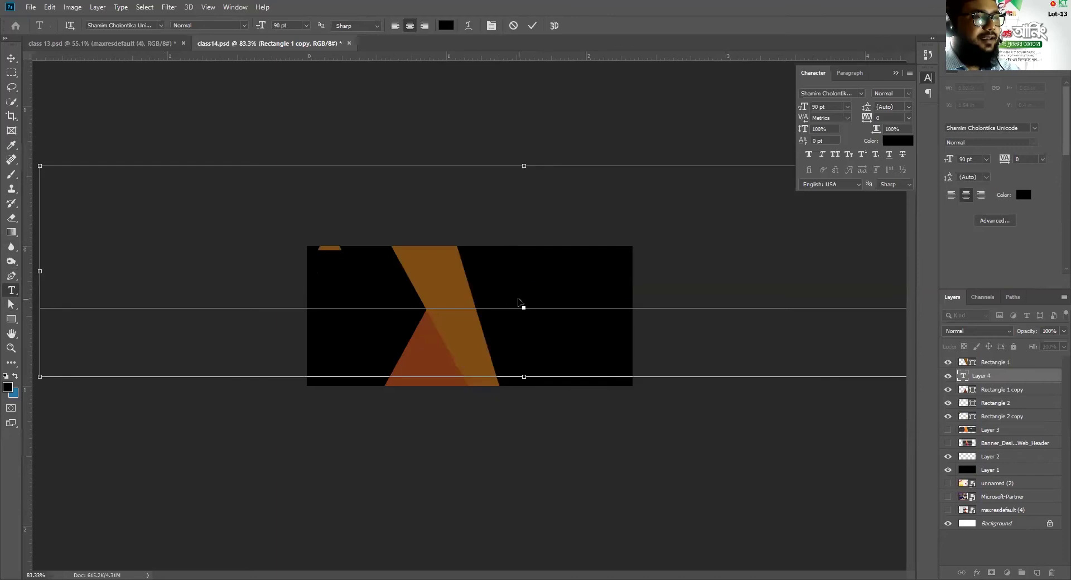
pyautogui.hotkey('ctrl', 'a')
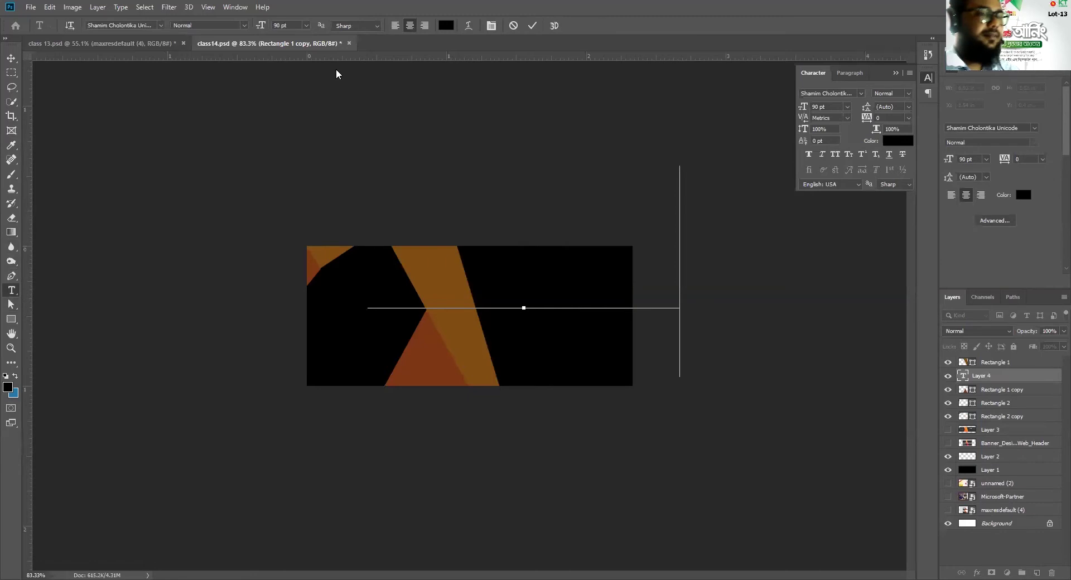
pyautogui.hotkey('ctrl', 't')
pyautogui.moveTo(679, 376); pyautogui.dragTo(576, 304)
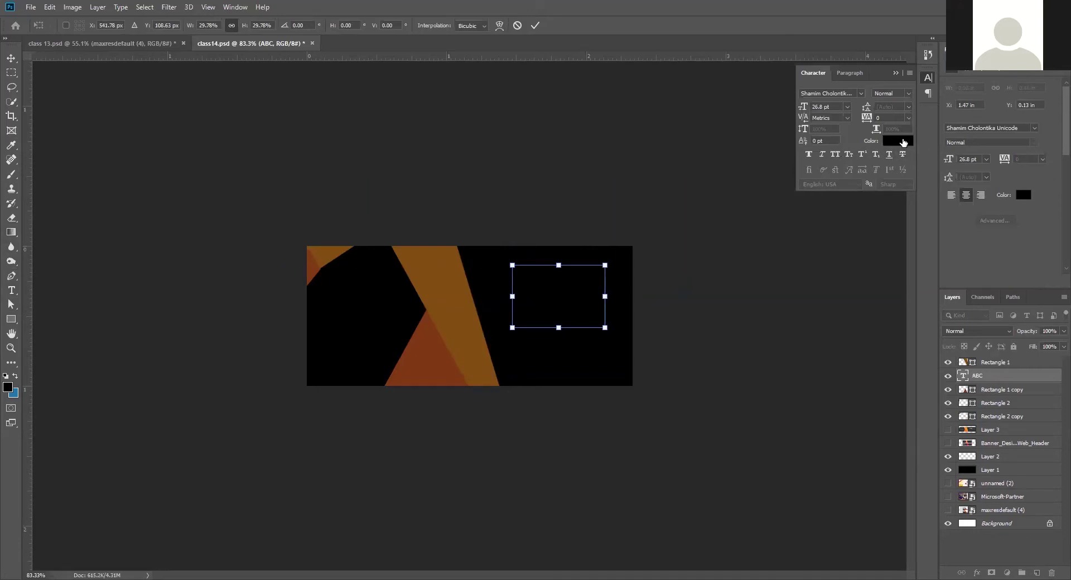
pyautogui.press('Return')
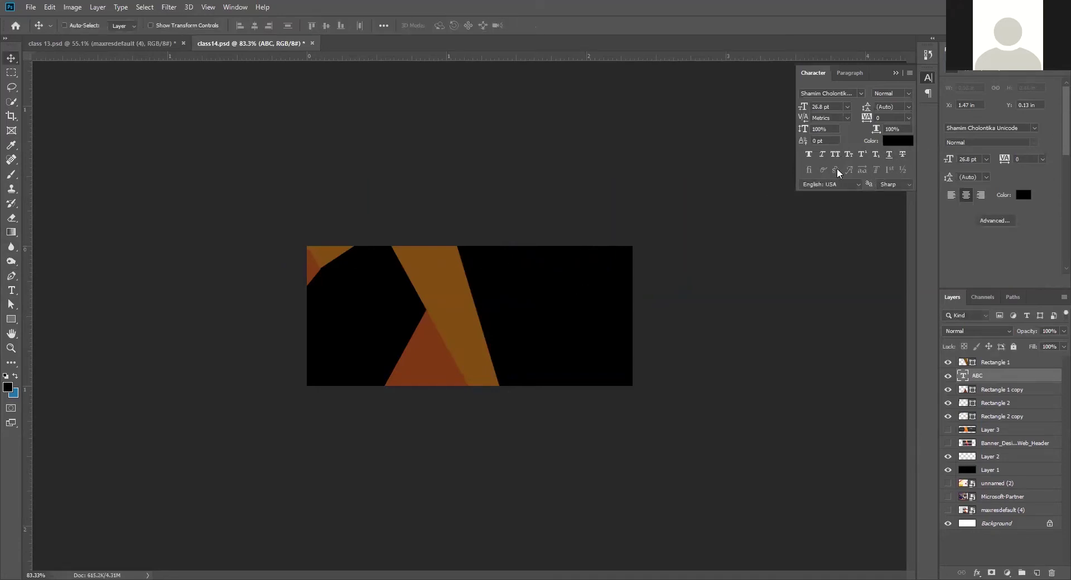
# - Set the ABC text color to cyan 00ffe8 and move the text slightly left
pyautogui.click(898, 140)
pyautogui.click(550, 135)
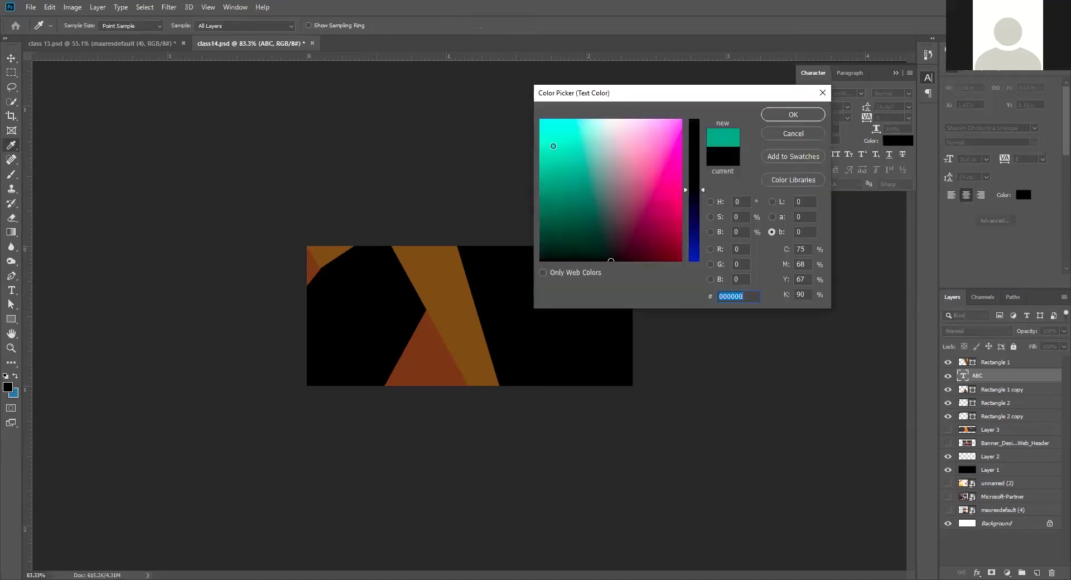
pyautogui.click(546, 128)
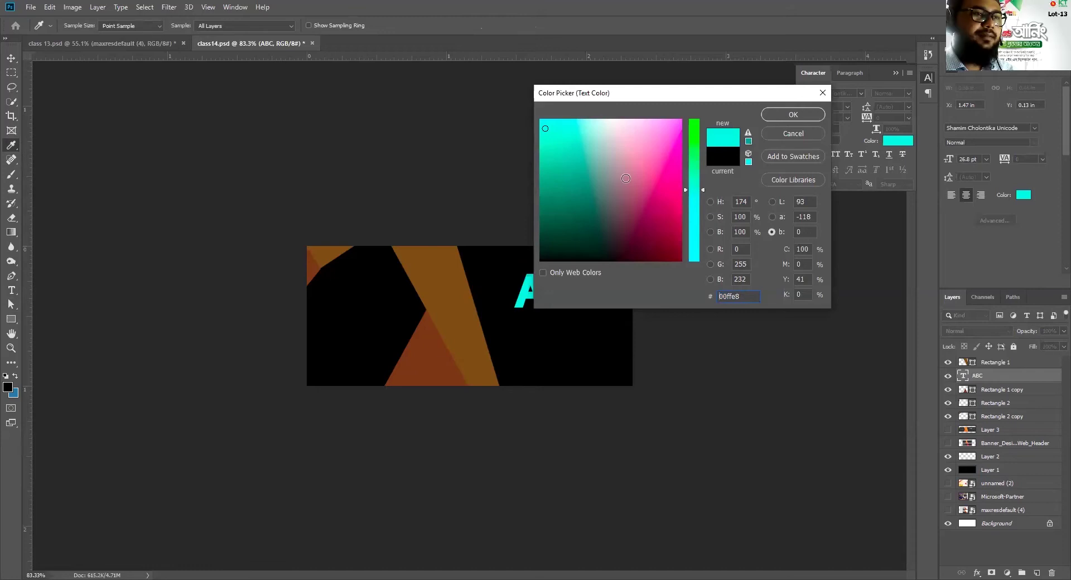
pyautogui.click(777, 112)
pyautogui.moveTo(570, 299); pyautogui.dragTo(559, 298)
# - Duplicate the ABC text, scale the copy to about 42.34%, and place it on the black area left of the diagonal band
pyautogui.scroll(-2, 621, 417)
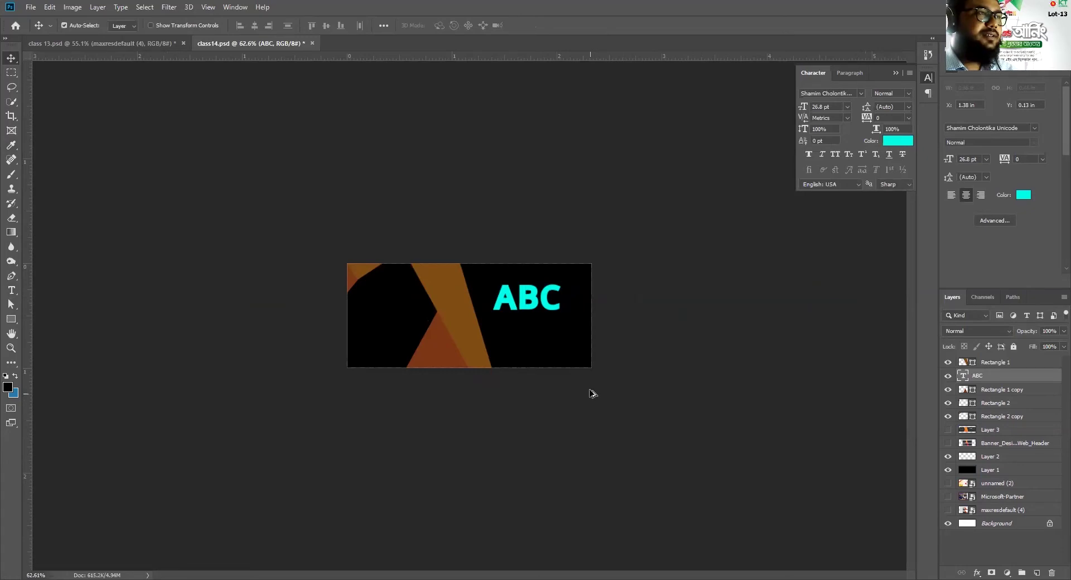
pyautogui.scroll(2, 587, 335)
pyautogui.scroll(2, 587, 336)
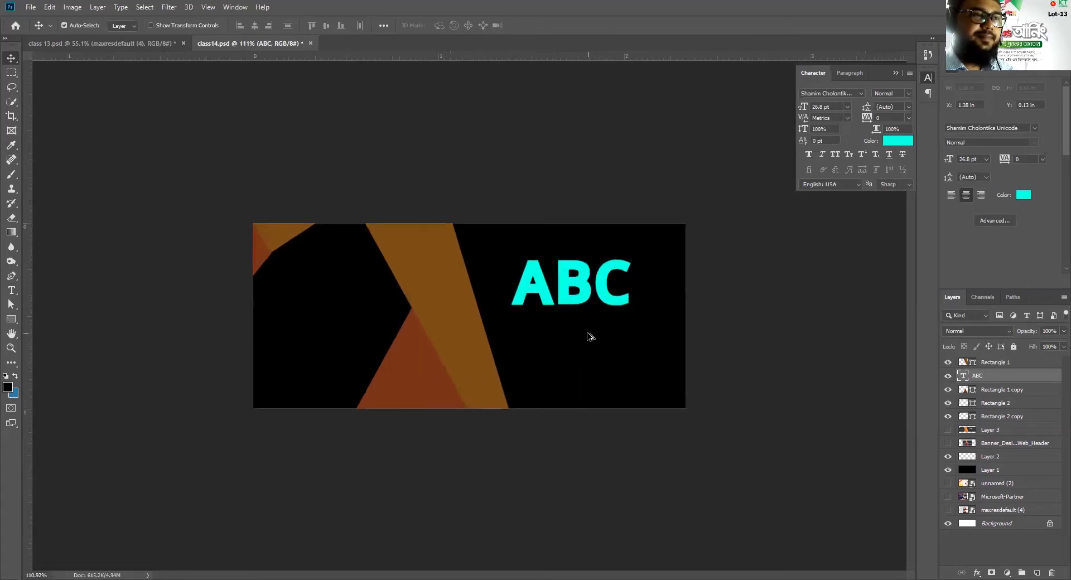
pyautogui.moveTo(585, 295); pyautogui.dragTo(593, 299)
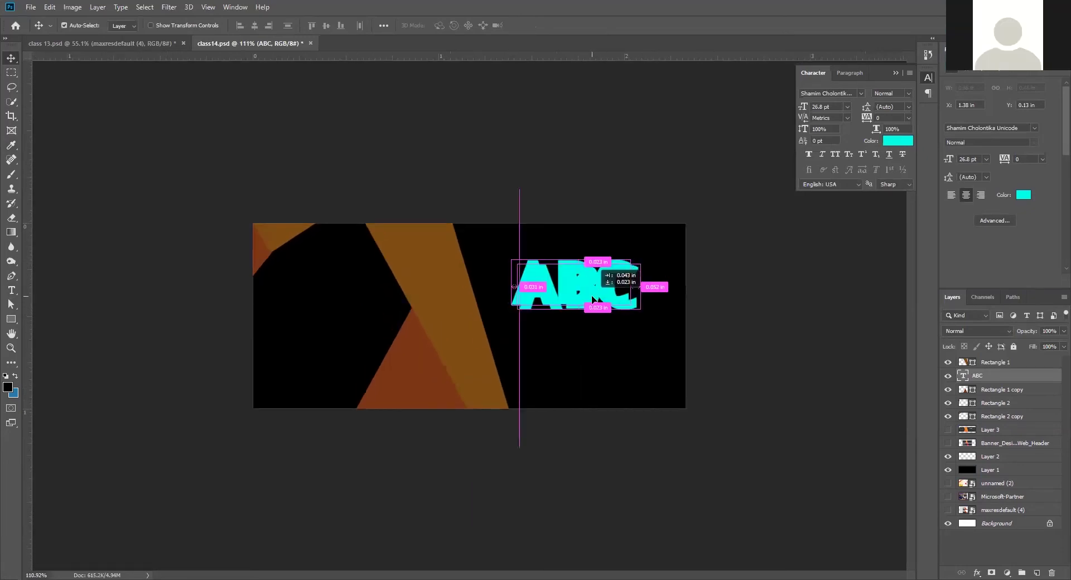
pyautogui.moveTo(587, 335); pyautogui.dragTo(597, 397)
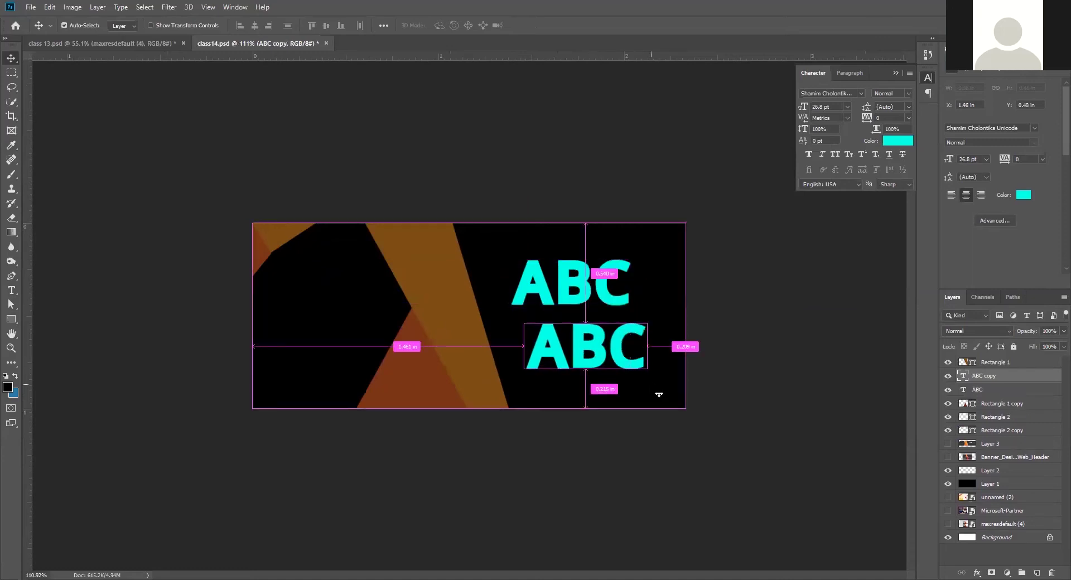
pyautogui.hotkey('ctrl', 't')
pyautogui.moveTo(647, 396); pyautogui.dragTo(332, 302)
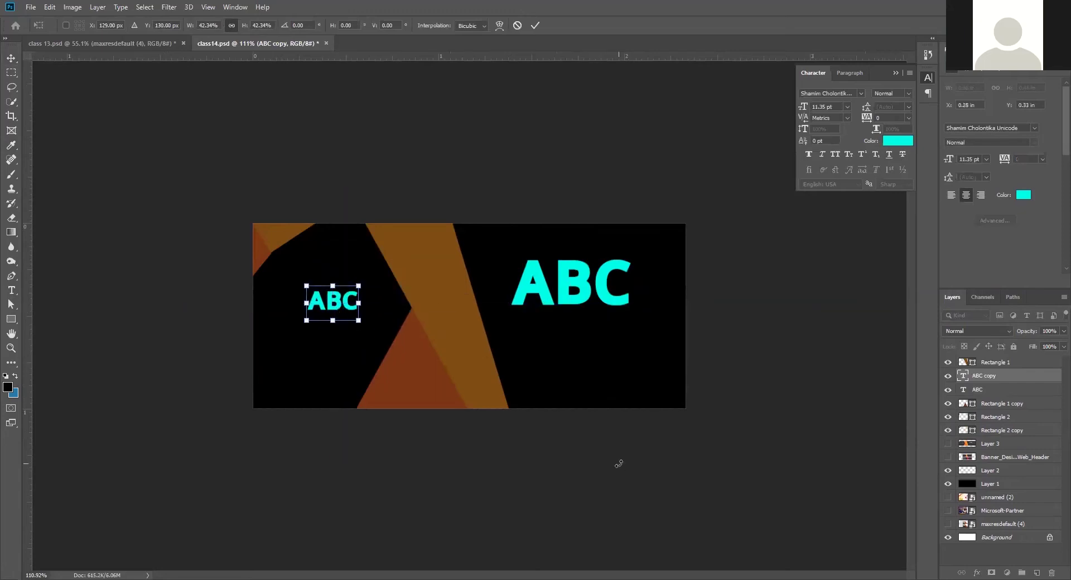
pyautogui.press('Return')
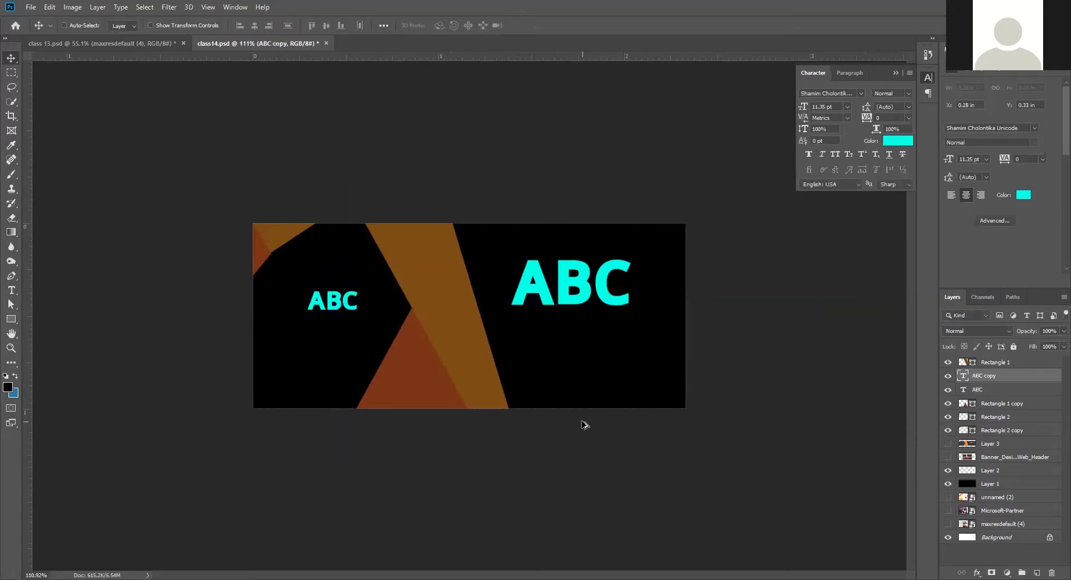
# - Hide the white Background layer, leave the black Layer 1 visible, and save class14.psd
pyautogui.scroll(-2, 583, 422)
pyautogui.scroll(1, 583, 424)
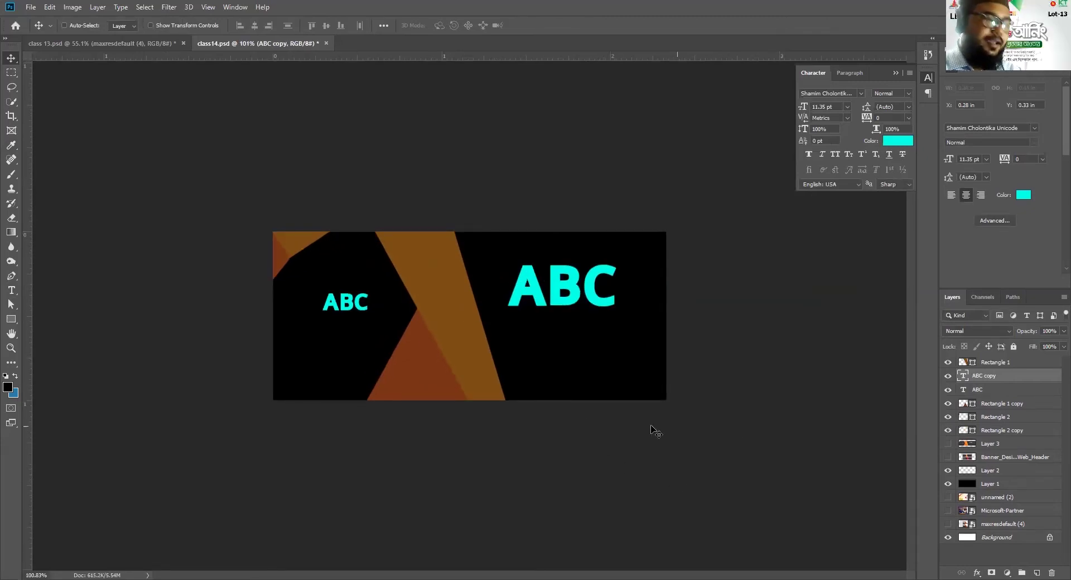
pyautogui.press('ctrl')
pyautogui.scroll(-1, 648, 427)
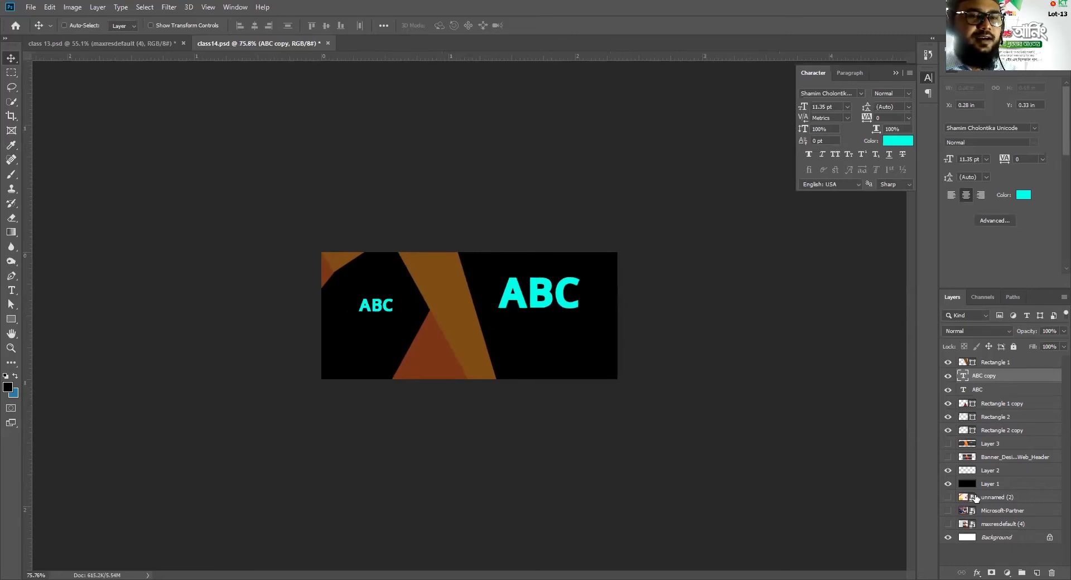
pyautogui.click(948, 484)
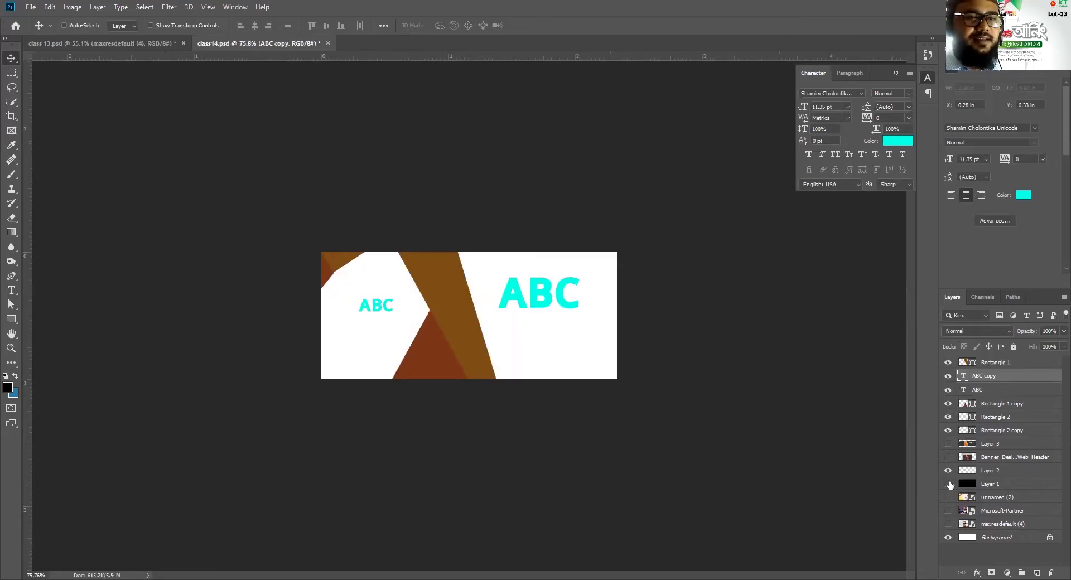
pyautogui.click(947, 538)
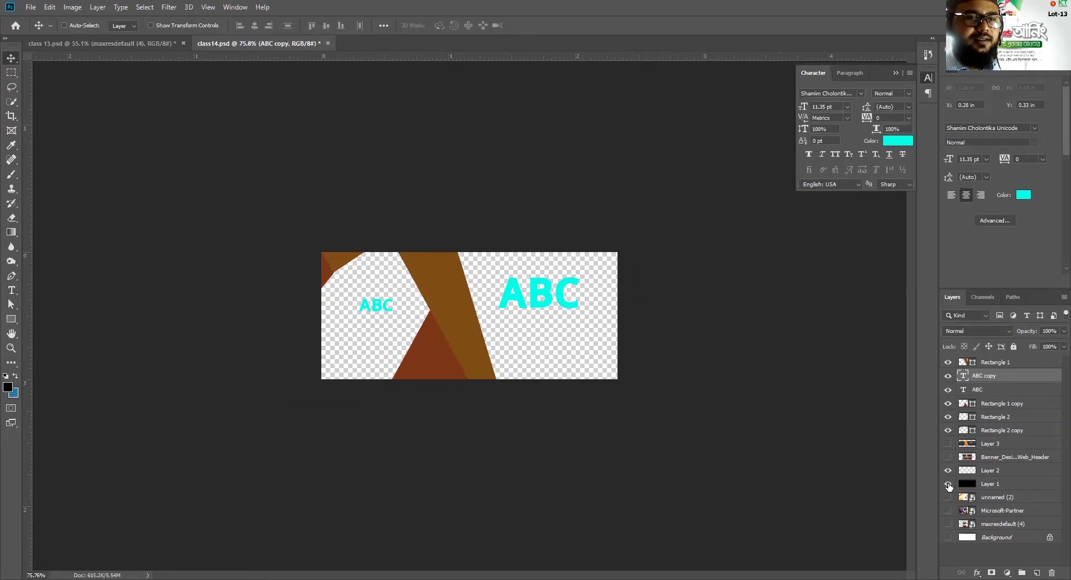
pyautogui.click(948, 484)
pyautogui.click(948, 485)
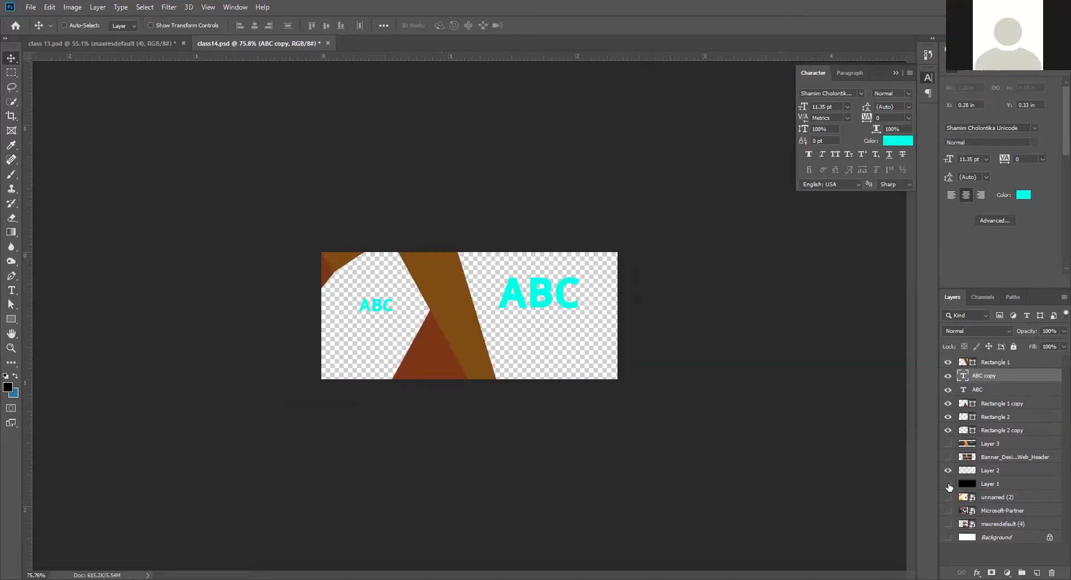
pyautogui.click(948, 485)
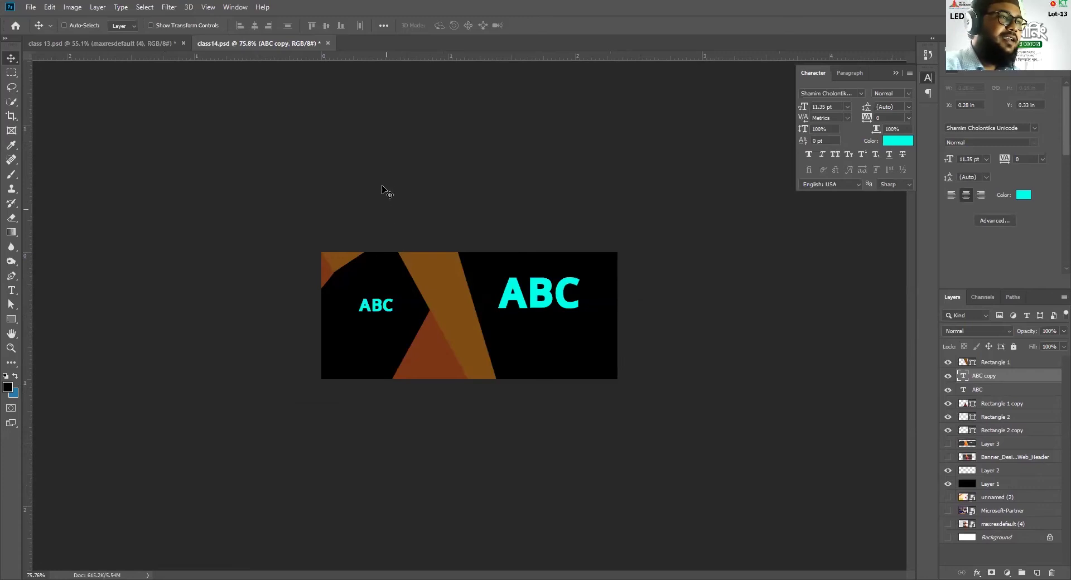
pyautogui.hotkey('ctrl', 's')
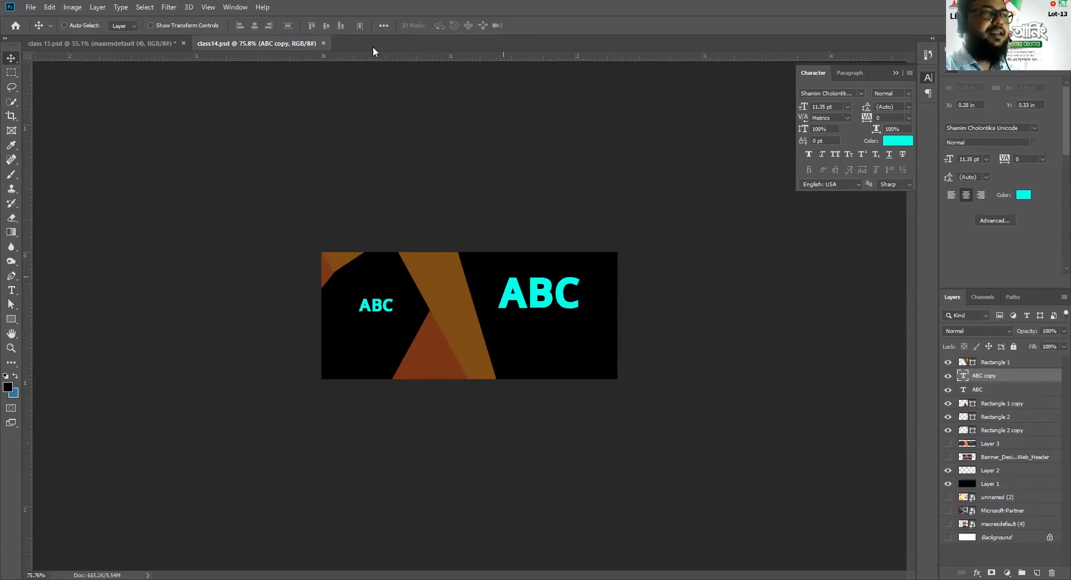
# - Switch to the class 13.psd document and hide its maxresdefault (4) layer
pyautogui.click(99, 44)
pyautogui.scroll(-2, 246, 315)
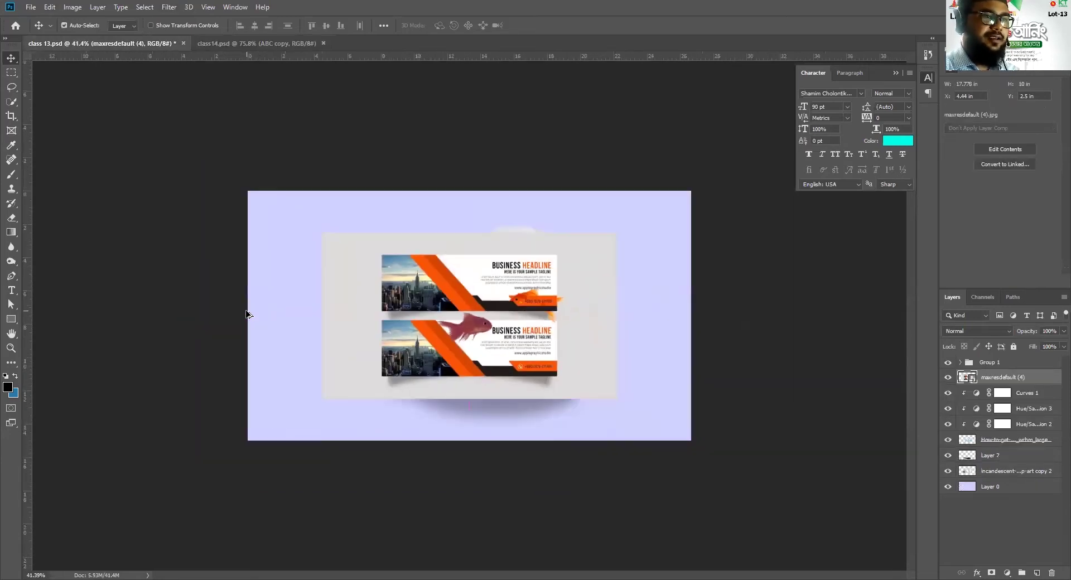
pyautogui.click(948, 378)
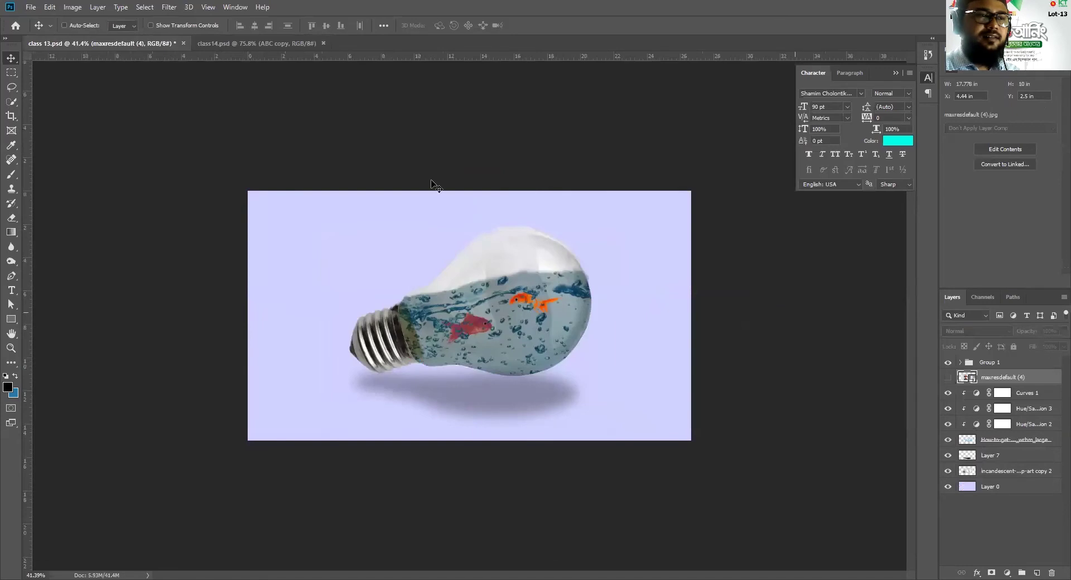
# - Copy the class14.psd layers from Rectangle 1 down to Layer 1 into class 13.psd, over the light bulb
pyautogui.click(282, 40)
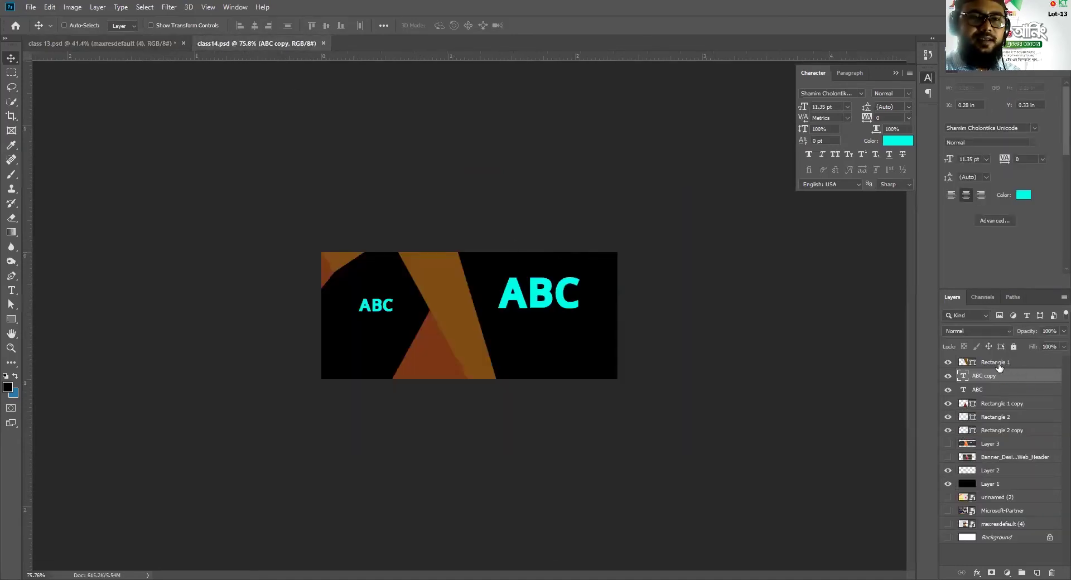
pyautogui.click(997, 363)
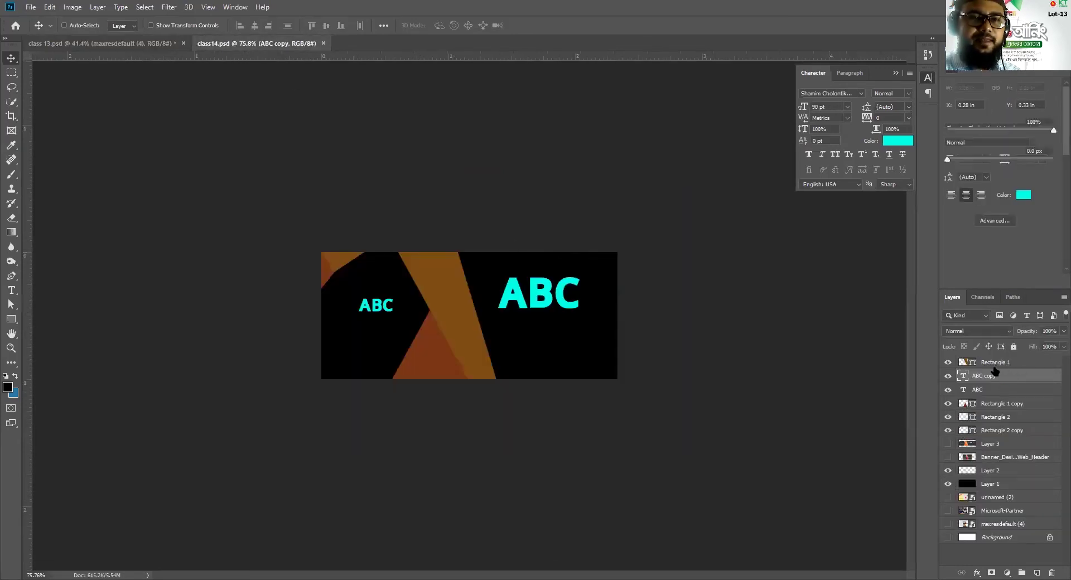
pyautogui.keyDown('shift'); pyautogui.click(996, 484); pyautogui.keyUp('shift')
pyautogui.moveTo(438, 277); pyautogui.dragTo(413, 288)
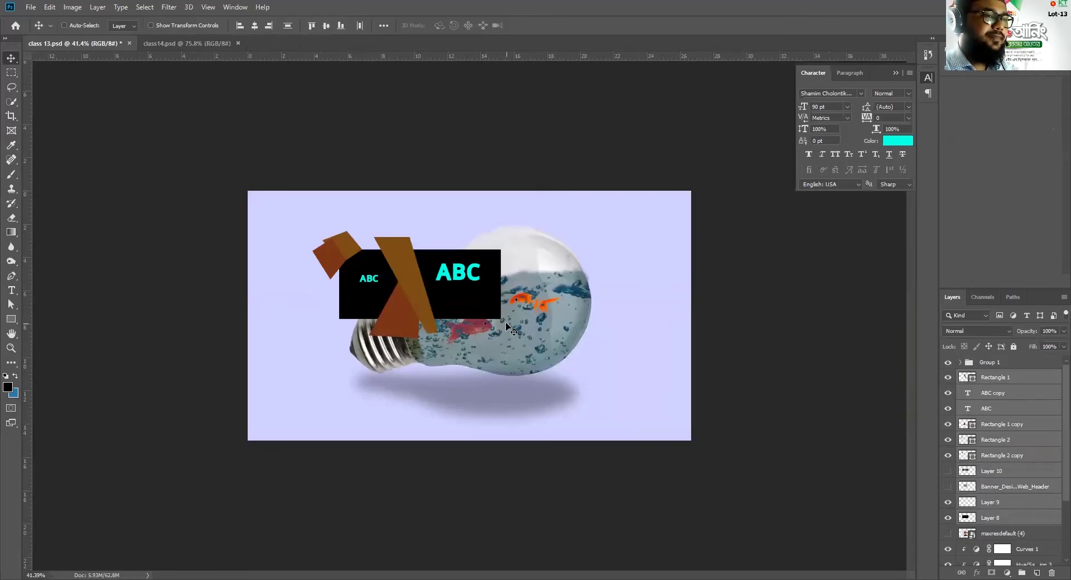
# - Delete the copied banner layers from class 13.psd, return to class14.psd, and deselect all its layers
pyautogui.press('ctrl')
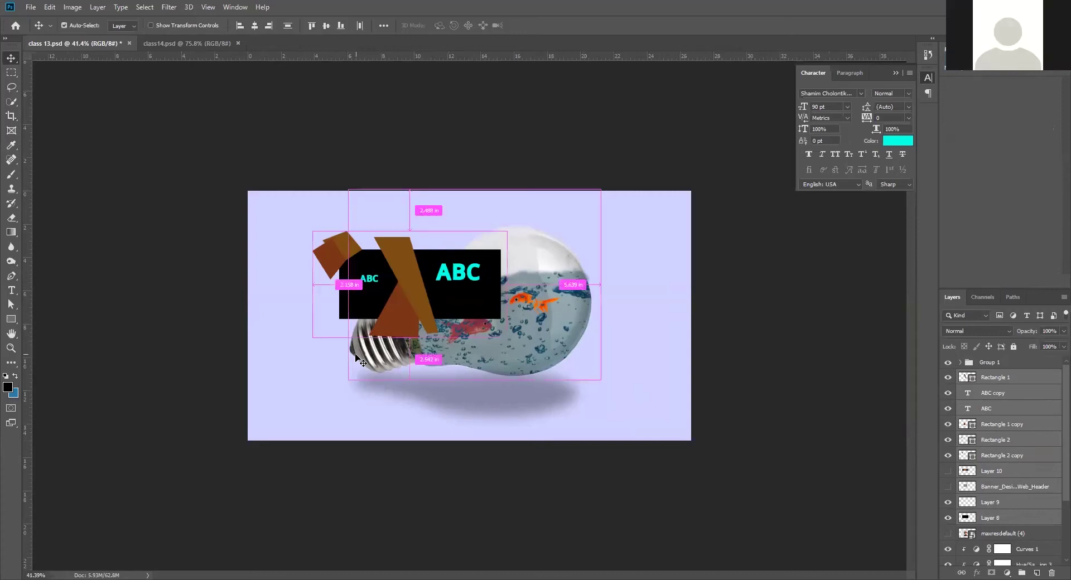
pyautogui.press('Delete')
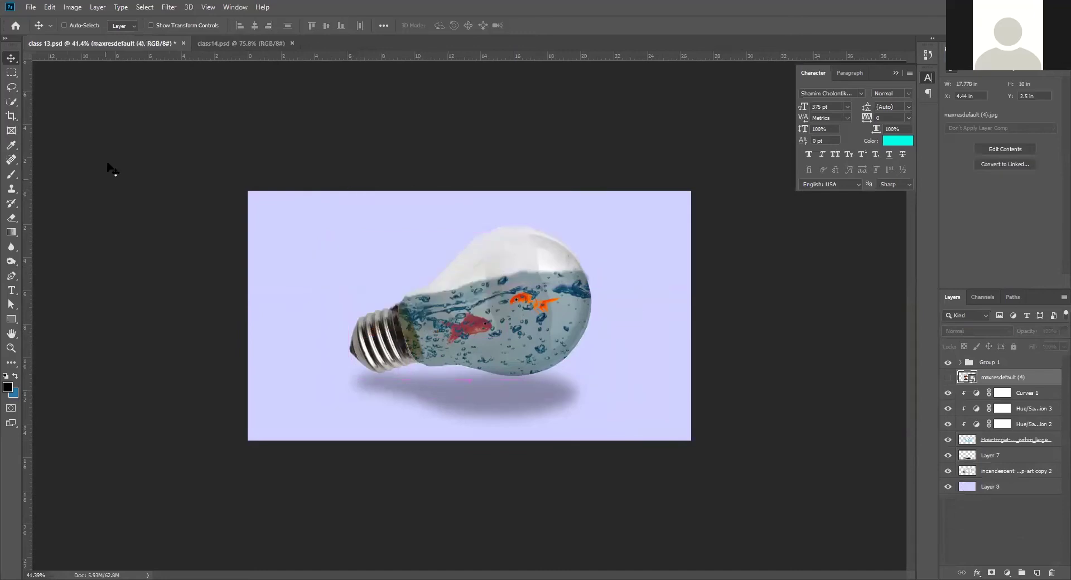
pyautogui.hotkey('ctrl', 'Tab')
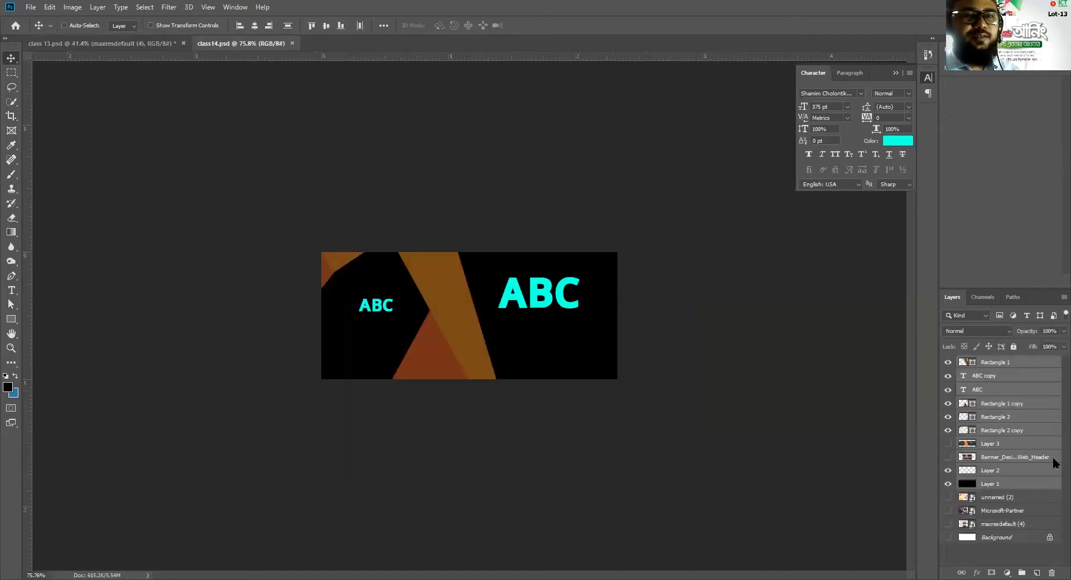
pyautogui.click(982, 562)
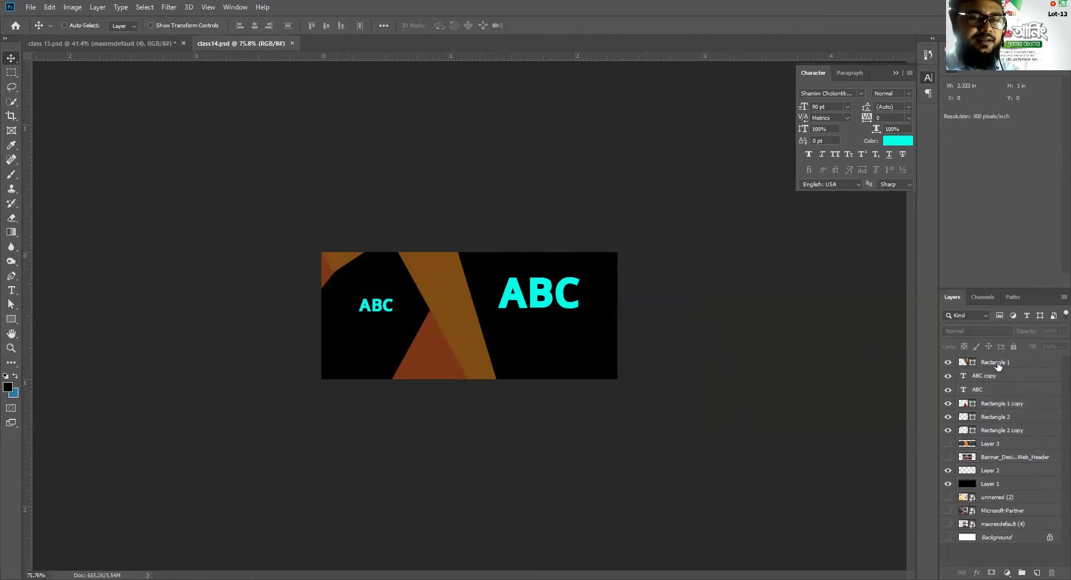
pyautogui.press('ctrl')
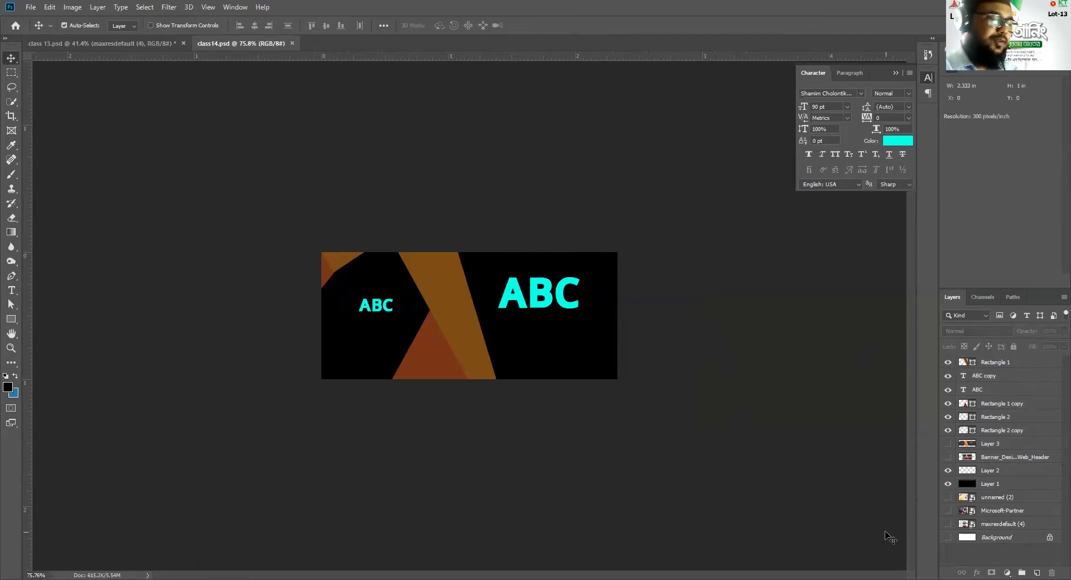
# - Stamp all visible class14.psd layers into one merged layer and copy it into class 13.psd over the light bulb
pyautogui.hotkey('ctrl', 'shift', 'alt', 'e')
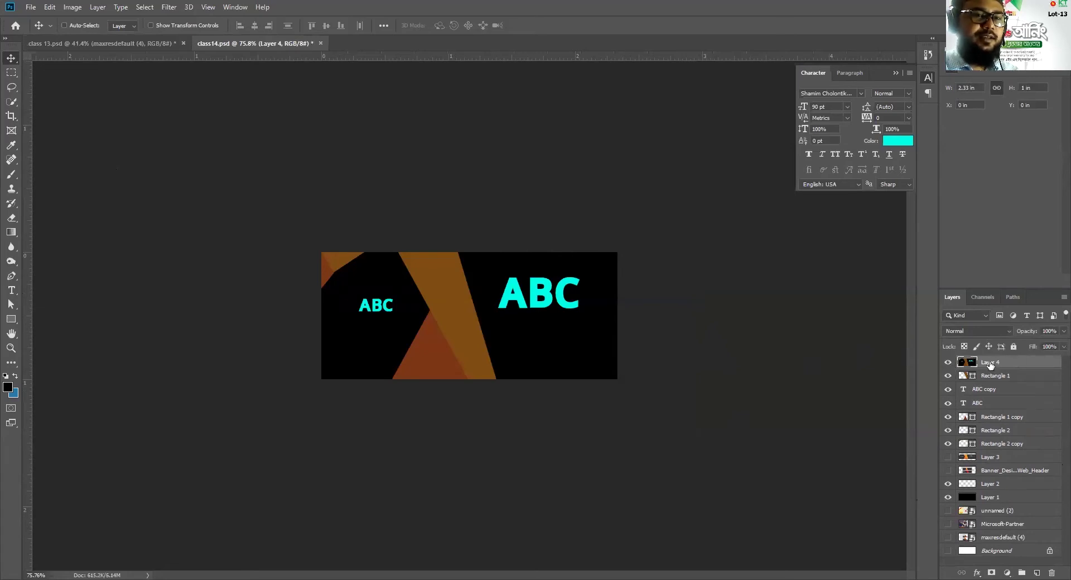
pyautogui.moveTo(434, 284); pyautogui.dragTo(396, 295)
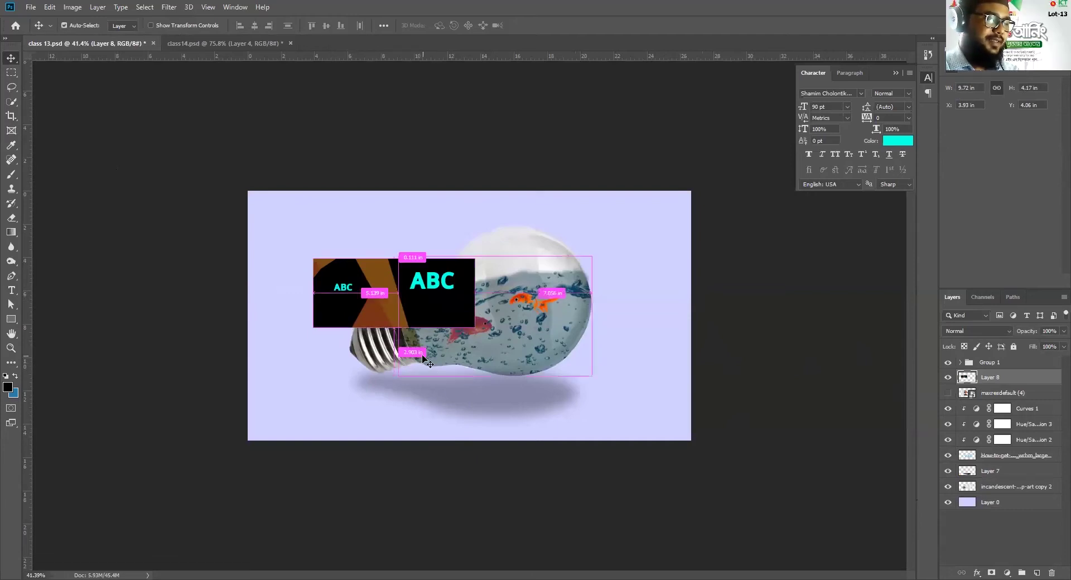
# - Scale the merged banner layer in class 13.psd up proportionally to about 158%
pyautogui.hotkey('ctrl', 't')
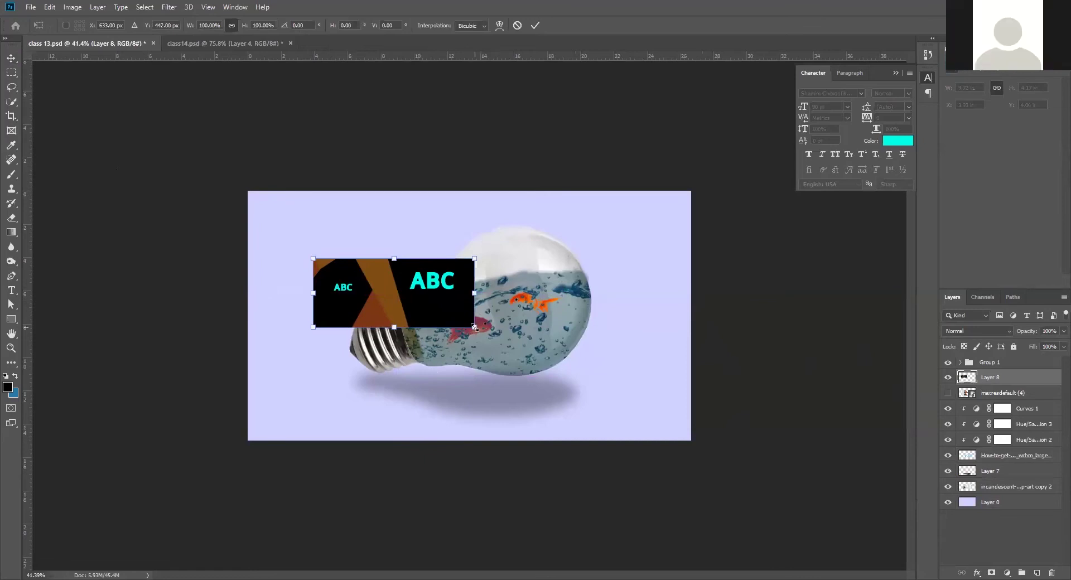
pyautogui.moveTo(474, 327)
pyautogui.mouseDown()
pyautogui.moveTo(523, 352)
pyautogui.moveTo(466, 333)
pyautogui.moveTo(492, 335)
pyautogui.mouseUp()
pyautogui.moveTo(551, 351); pyautogui.dragTo(582, 364)
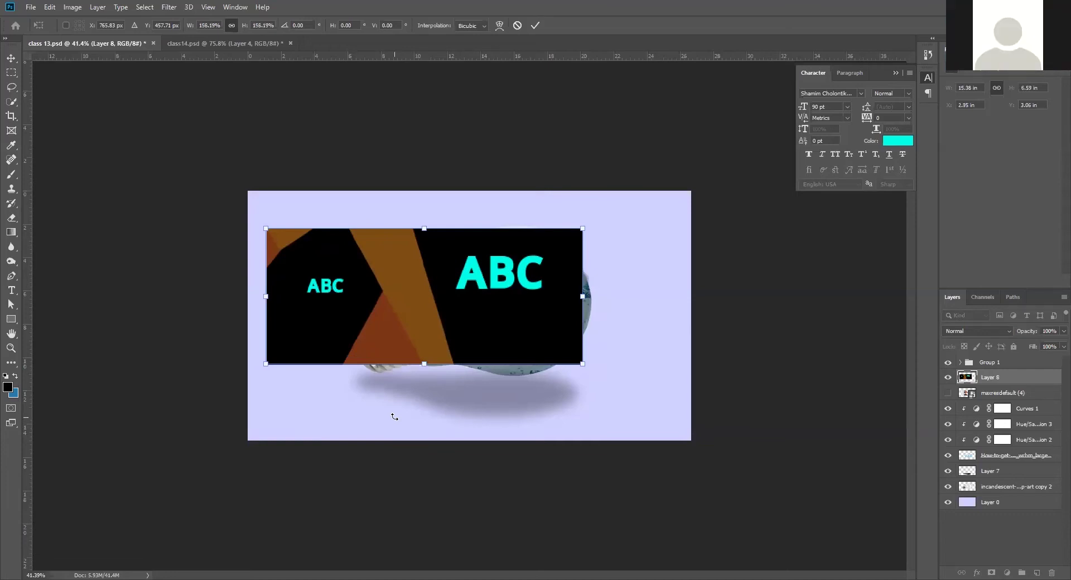
pyautogui.hotkey('ctrl', 'z')
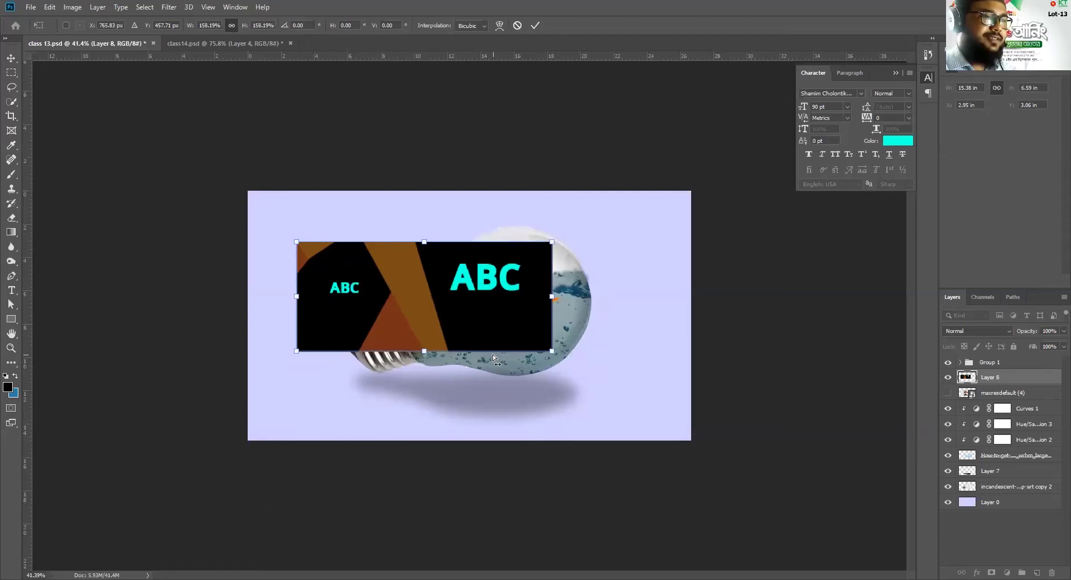
pyautogui.scroll(-2, 499, 382)
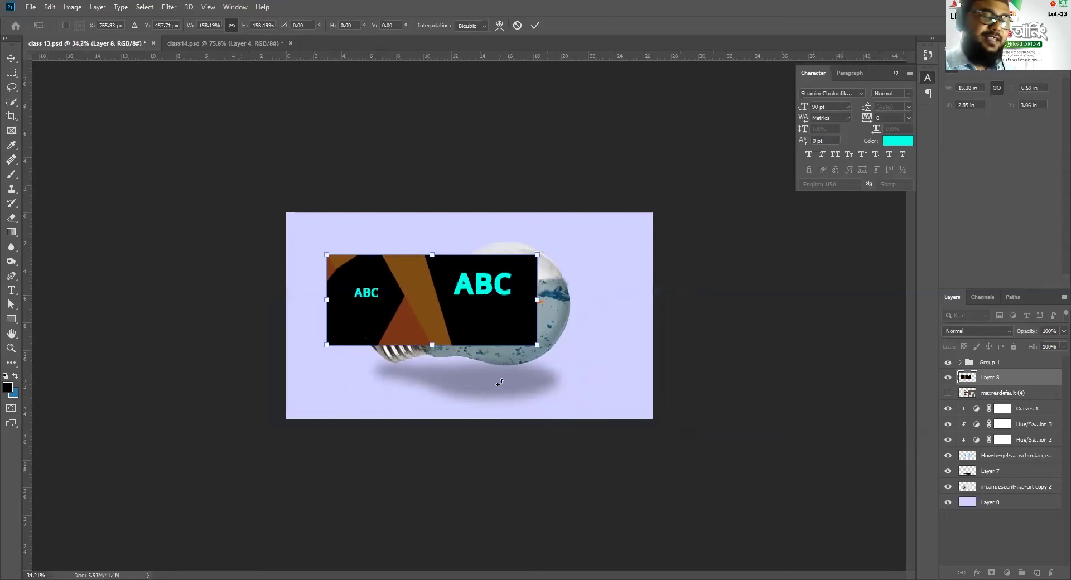
pyautogui.press('Return')
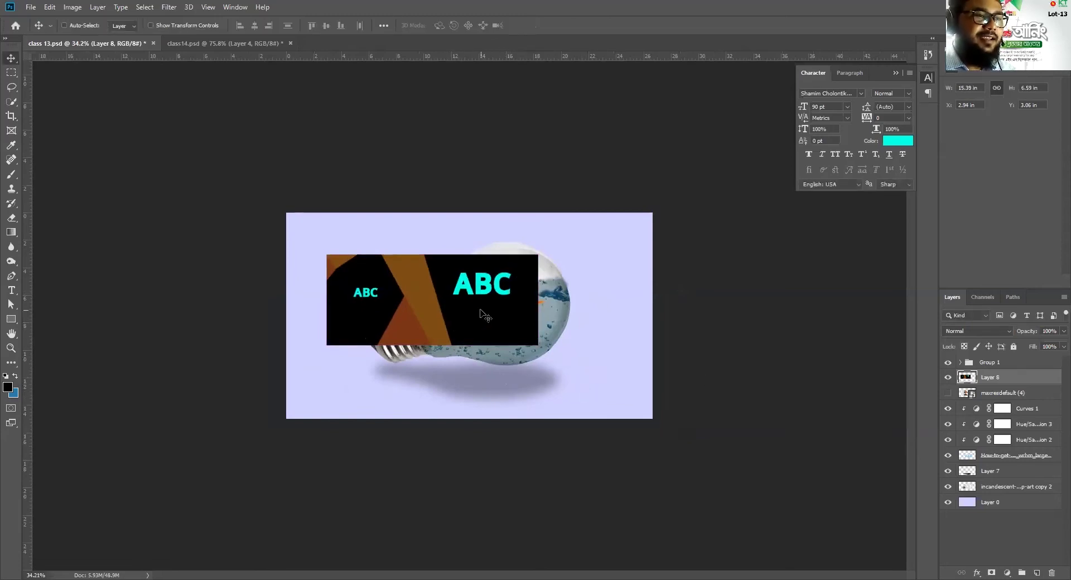
# - Place the merged banner layer above Group 1 and position it over the light bulb at about X 5.63 in, Y 4.24 in
pyautogui.moveTo(513, 309); pyautogui.dragTo(532, 326)
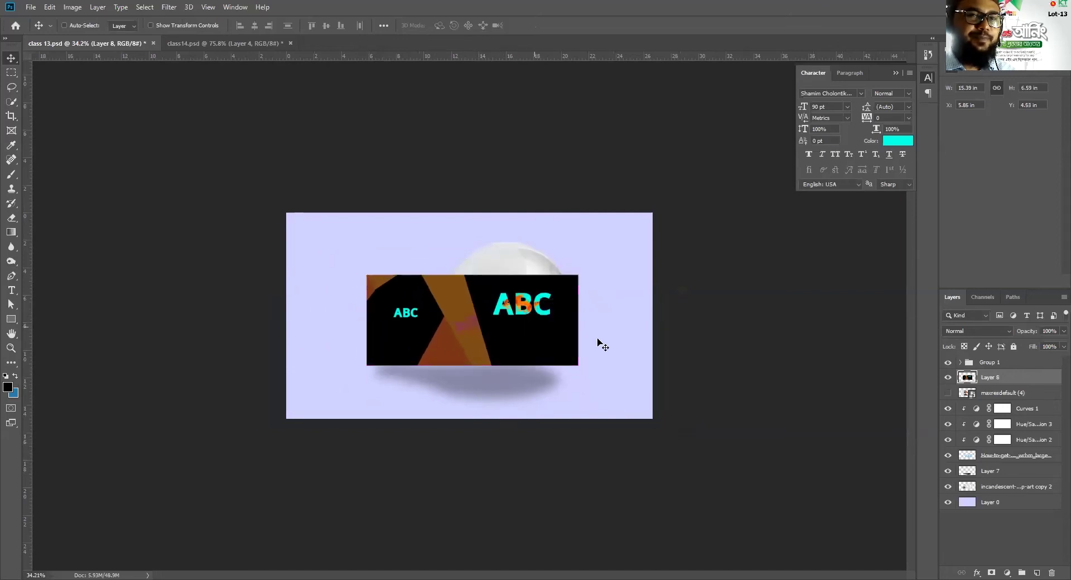
pyautogui.moveTo(1002, 361); pyautogui.dragTo(1002, 362)
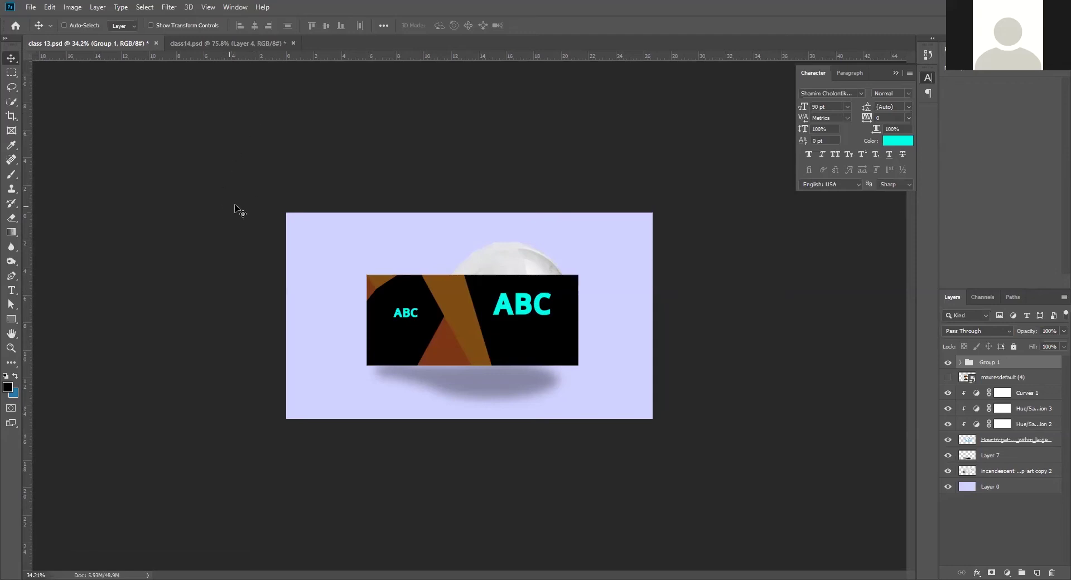
pyautogui.hotkey('ctrl', 'v')
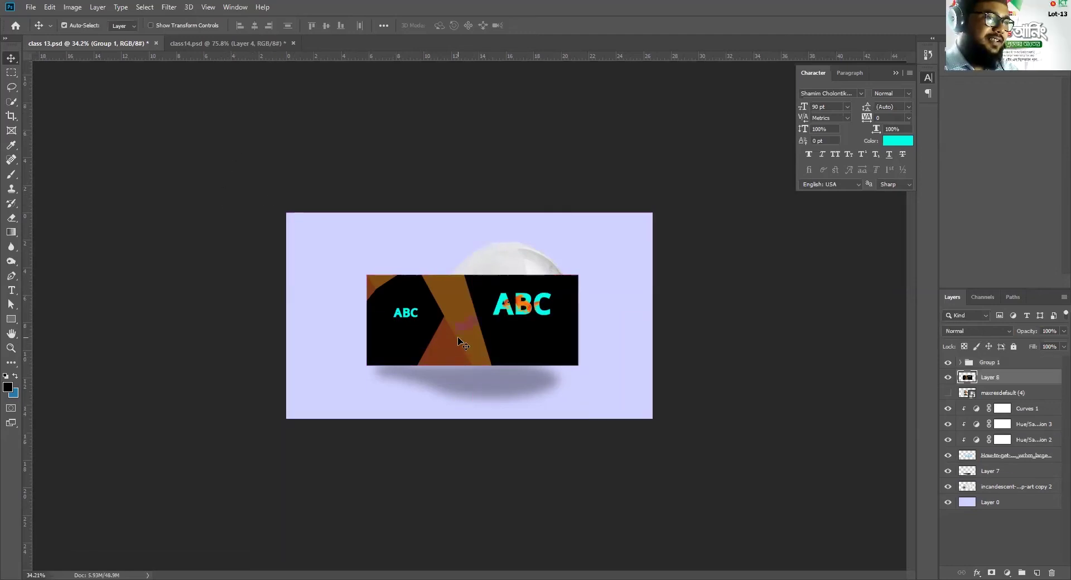
pyautogui.moveTo(476, 365); pyautogui.dragTo(446, 287)
pyautogui.moveTo(988, 377); pyautogui.dragTo(994, 360)
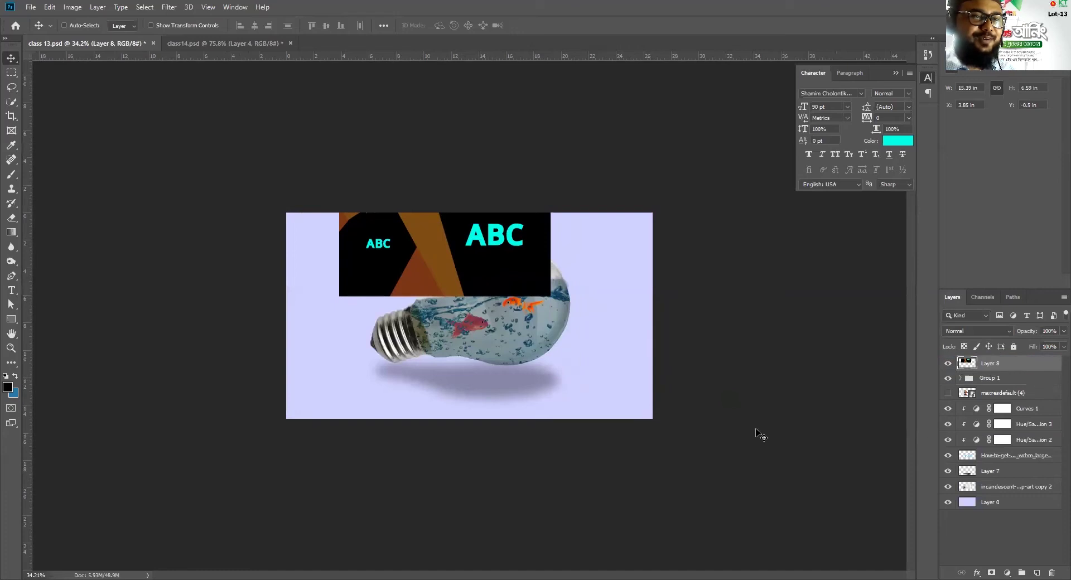
pyautogui.moveTo(450, 284); pyautogui.dragTo(481, 364)
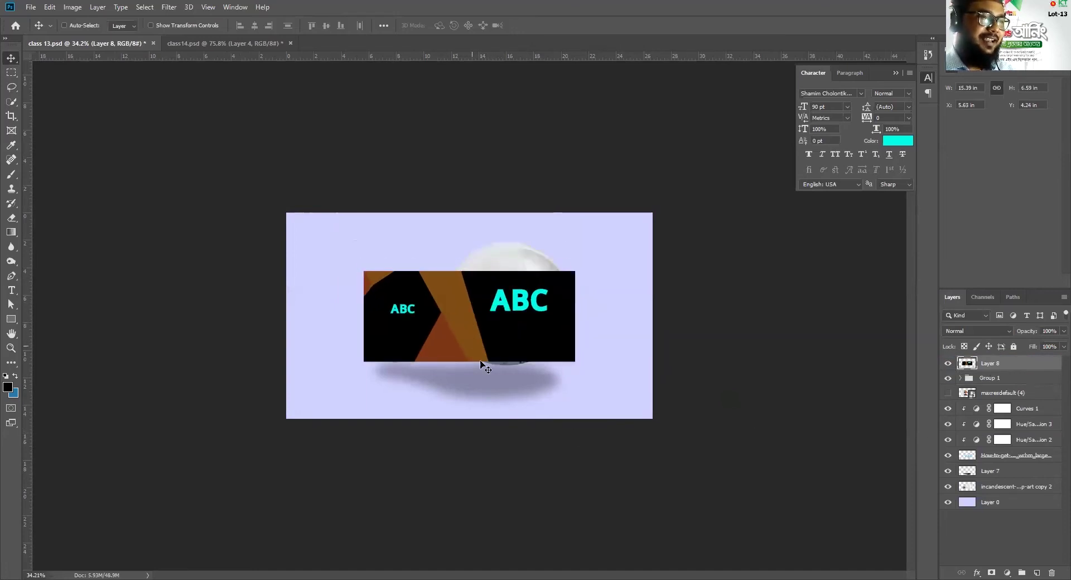
pyautogui.hotkey('ctrl', '+')
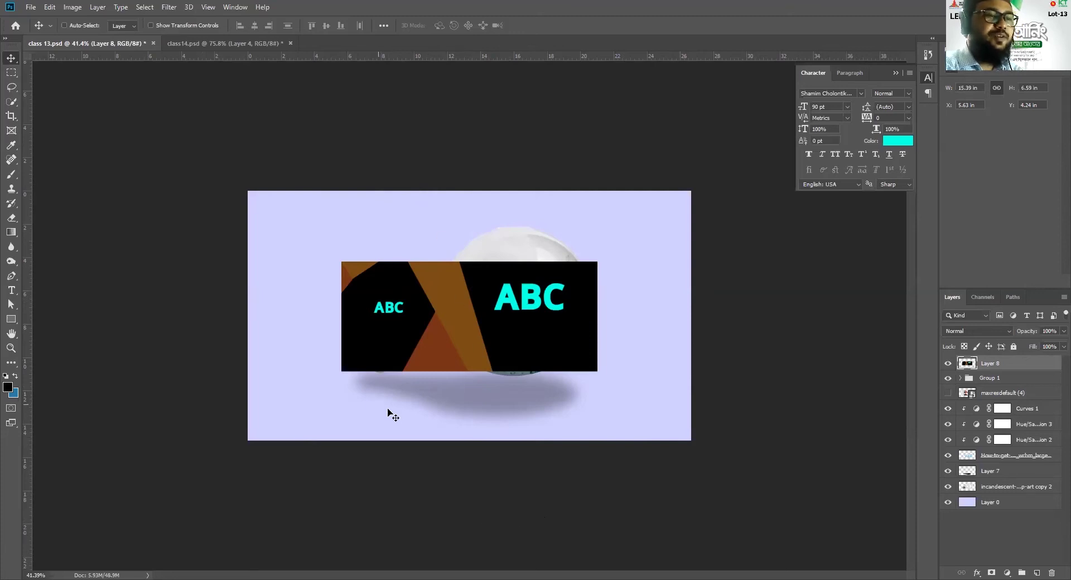
pyautogui.press('ctrl')
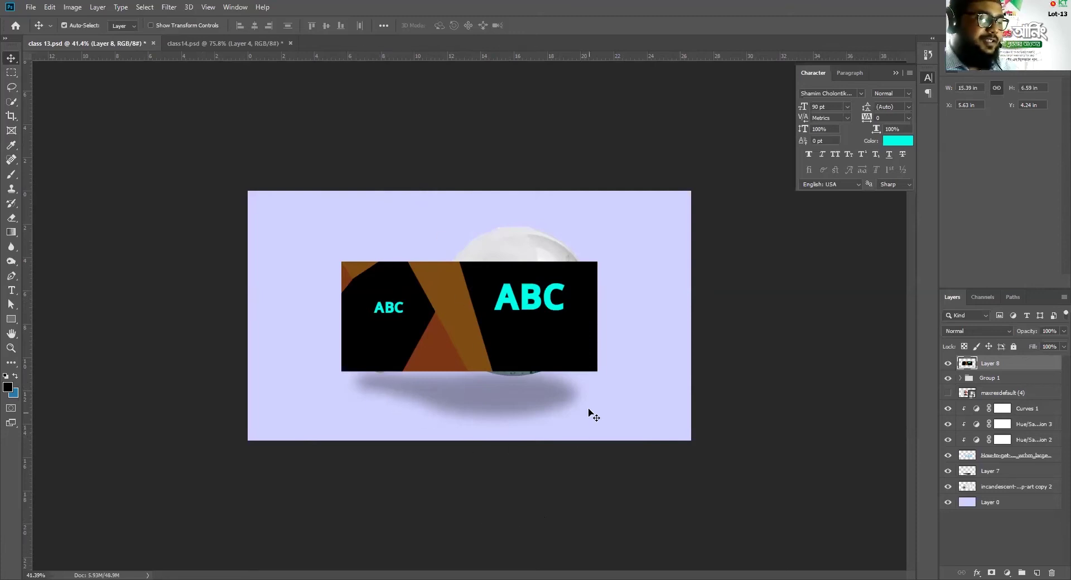
pyautogui.scroll(4, 424, 313)
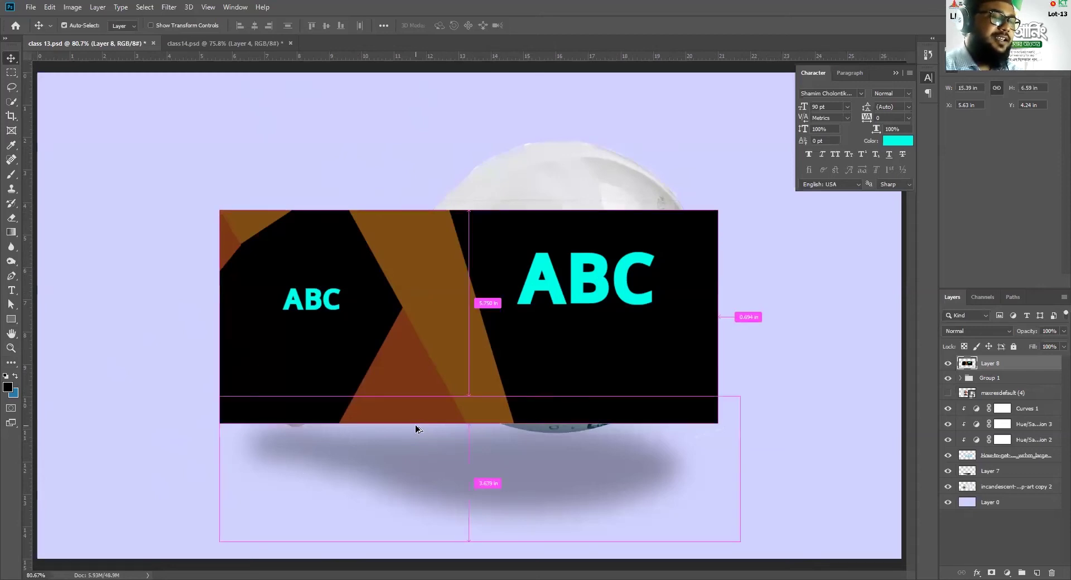
pyautogui.hotkey('ctrl', '-')
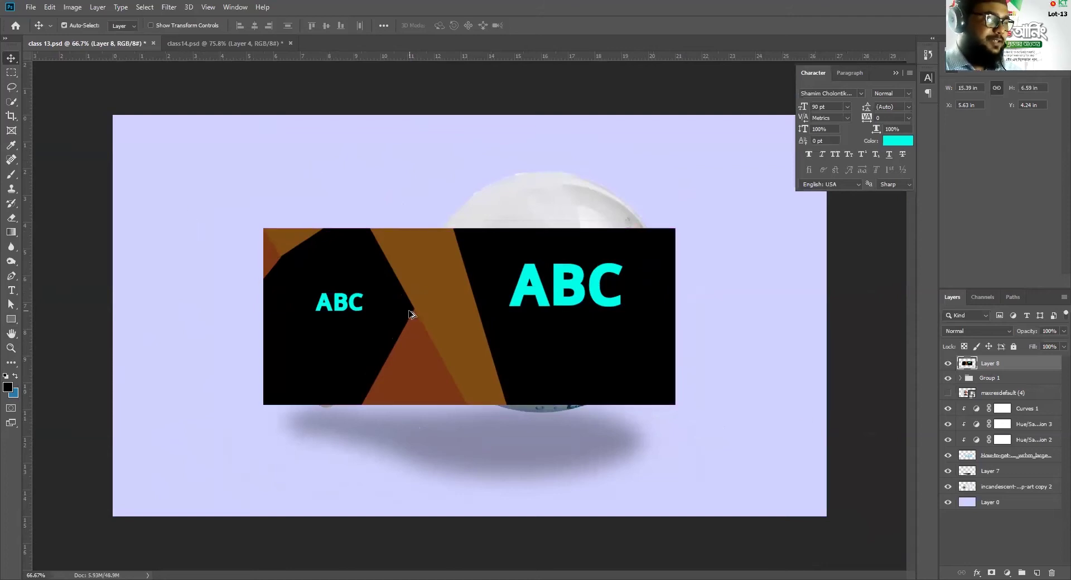
pyautogui.hotkey('ctrl', '-')
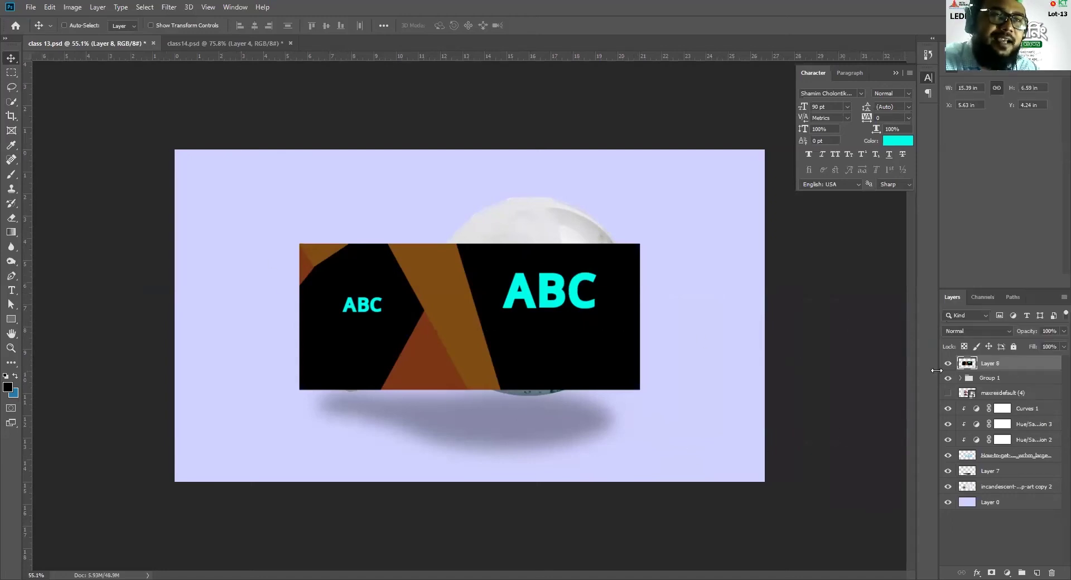
# - Examine the RGB, Red, Green and Blue channels and the work path of class 13.psd, and return to its layers
pyautogui.click(979, 297)
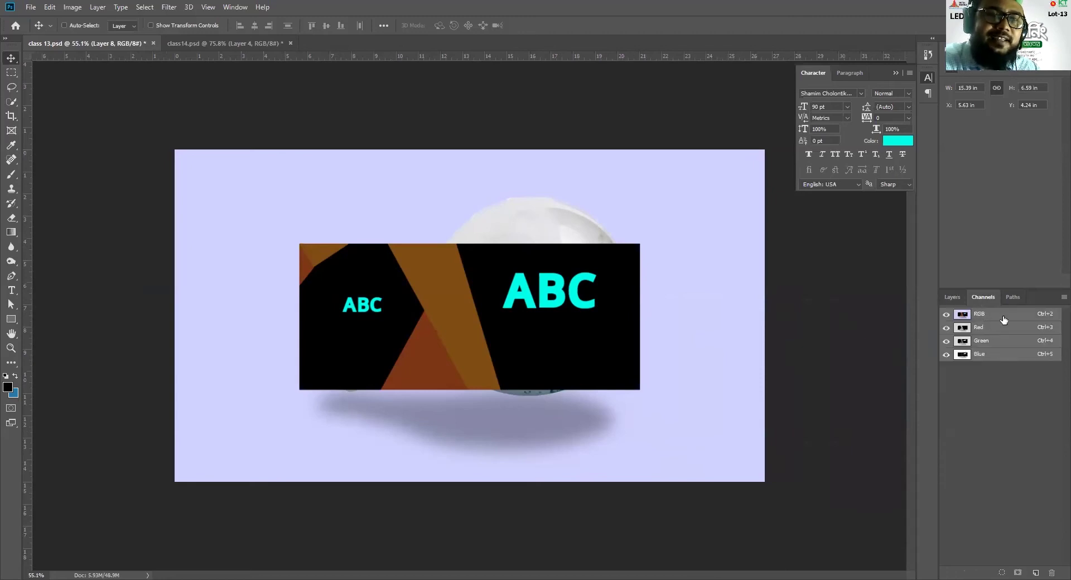
pyautogui.click(1013, 297)
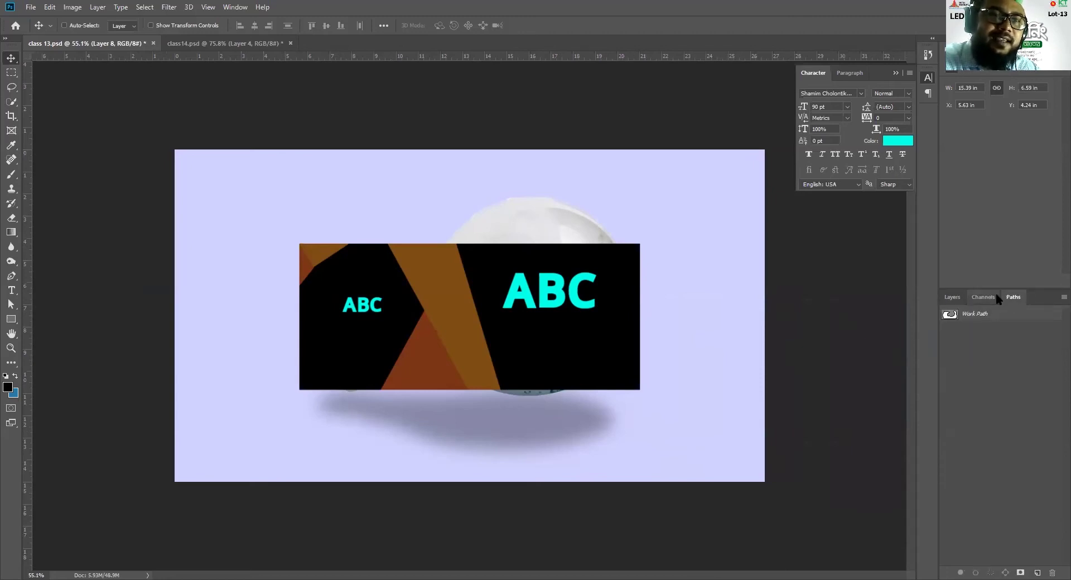
pyautogui.click(959, 297)
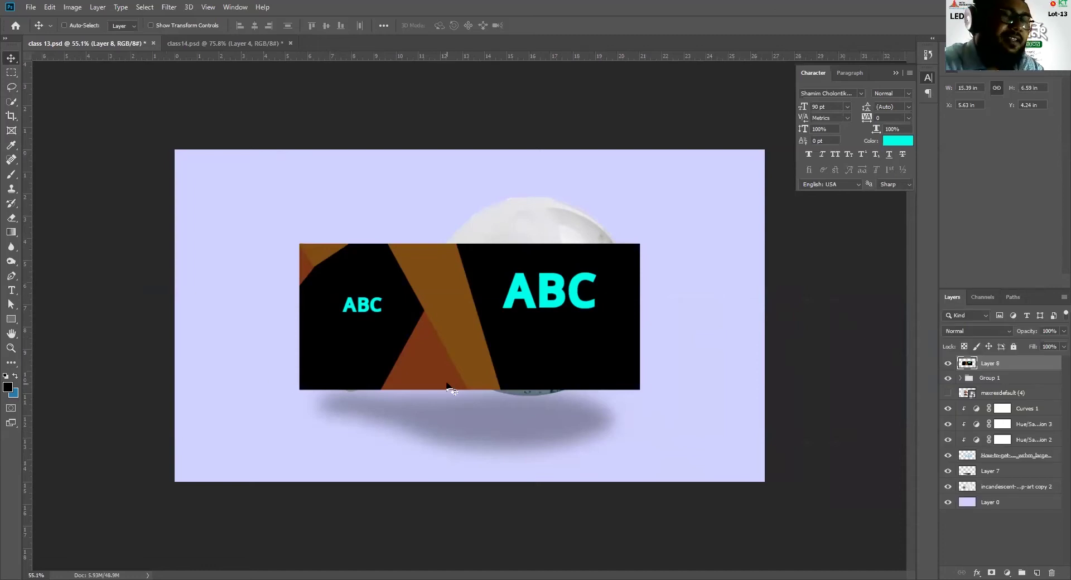
pyautogui.click(983, 296)
pyautogui.click(1012, 297)
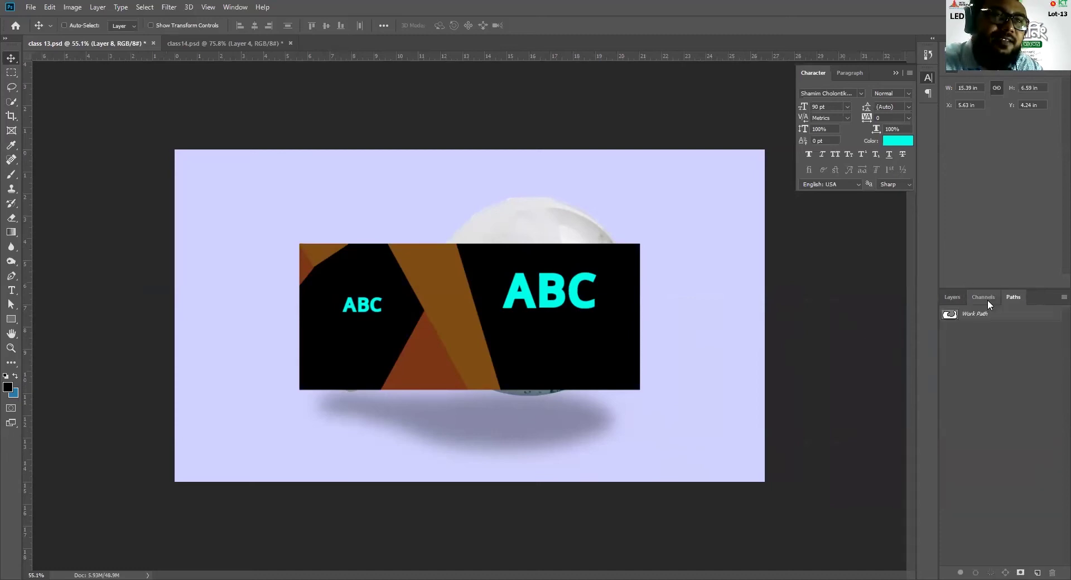
pyautogui.click(986, 298)
pyautogui.click(1013, 297)
pyautogui.click(983, 297)
pyautogui.click(961, 299)
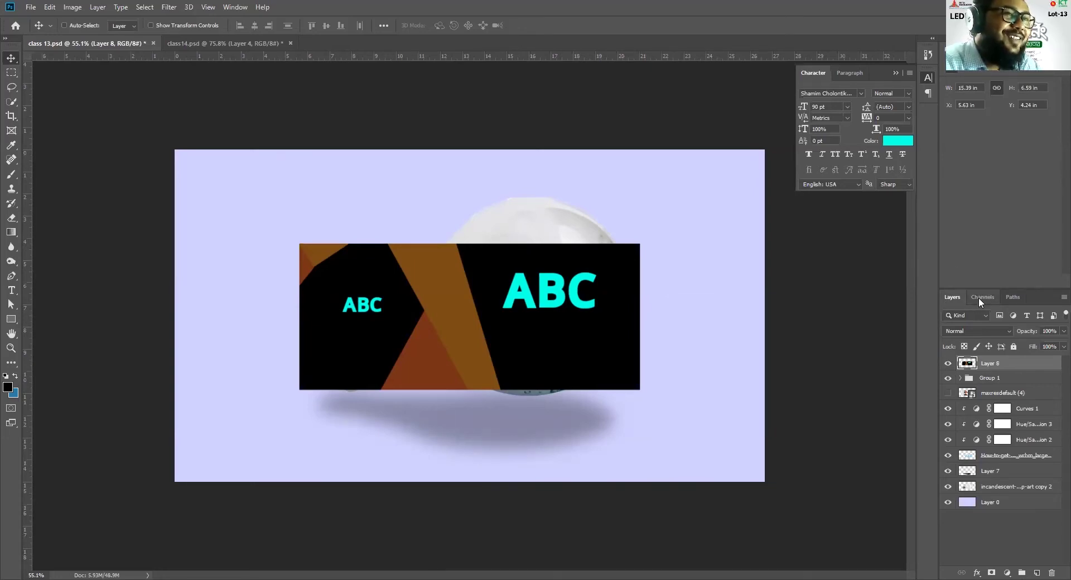
pyautogui.click(982, 299)
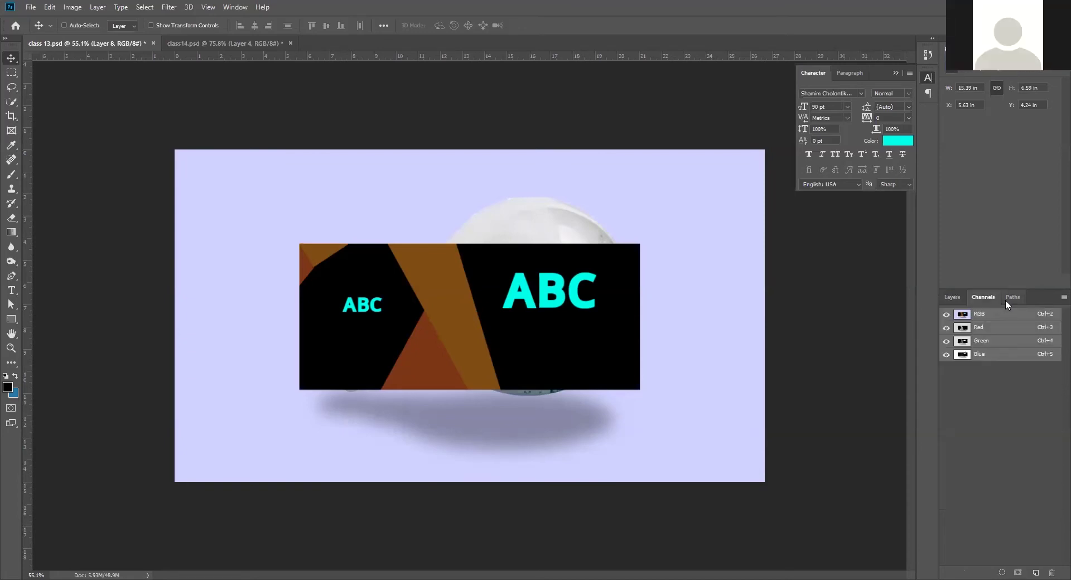
pyautogui.click(1002, 302)
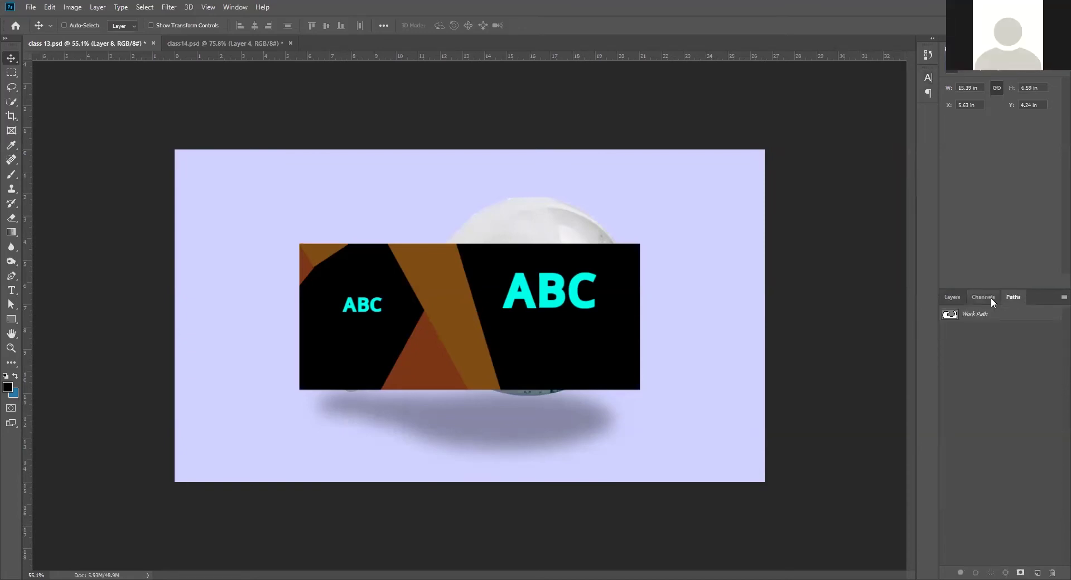
pyautogui.click(991, 297)
pyautogui.click(1003, 296)
pyautogui.click(991, 296)
pyautogui.click(1003, 296)
pyautogui.click(991, 297)
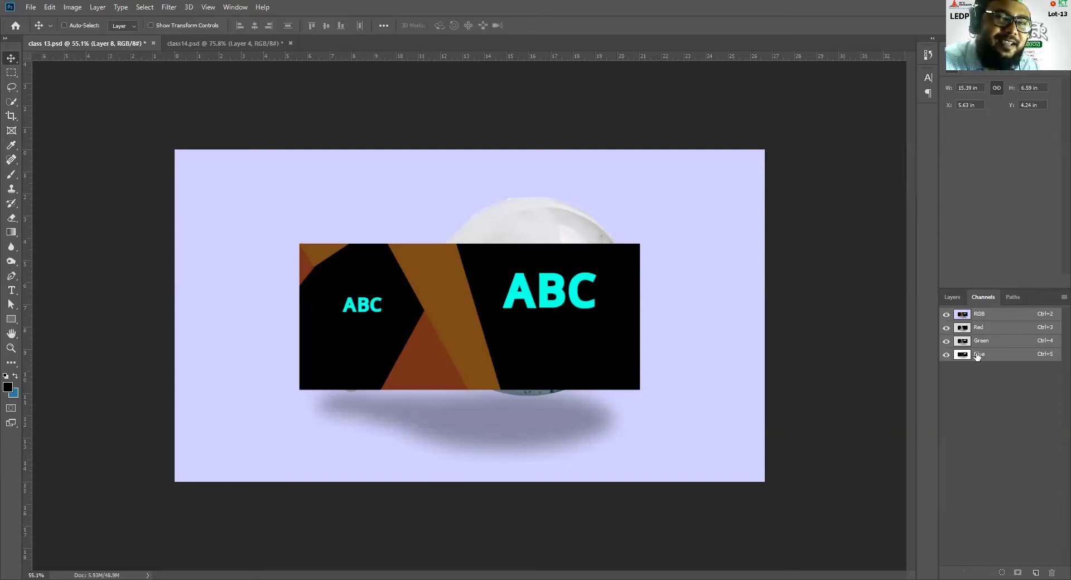
pyautogui.click(1008, 298)
pyautogui.click(983, 299)
pyautogui.click(1014, 297)
pyautogui.click(953, 298)
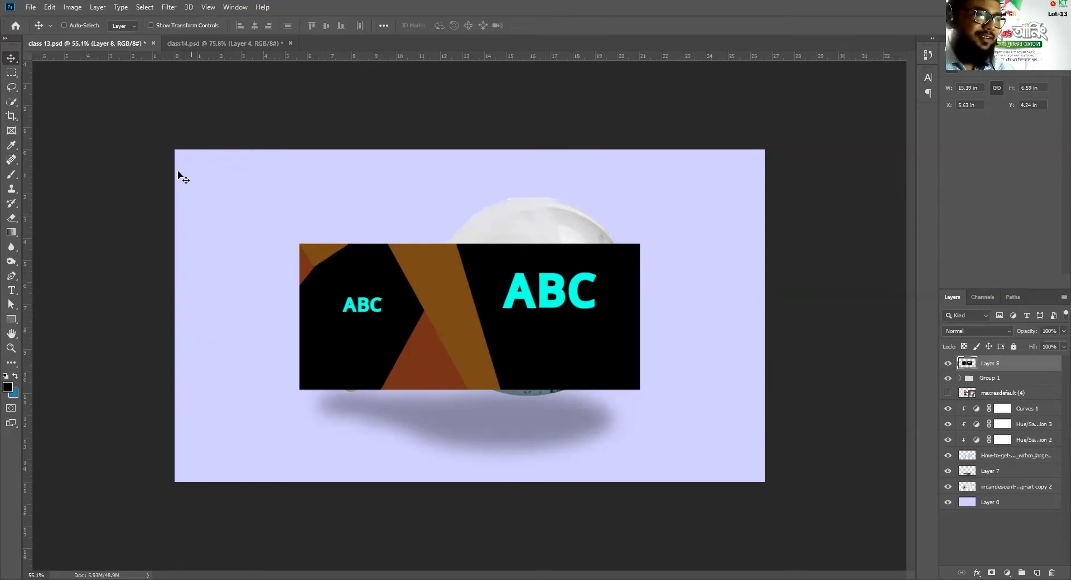
# - Switch to the class14.psd document and delete its merged Layer 4
pyautogui.hotkey('ctrl', 'Tab')
pyautogui.hotkey('ctrl', '+')
pyautogui.hotkey('ctrl', '+')
pyautogui.scroll(1, 496, 328)
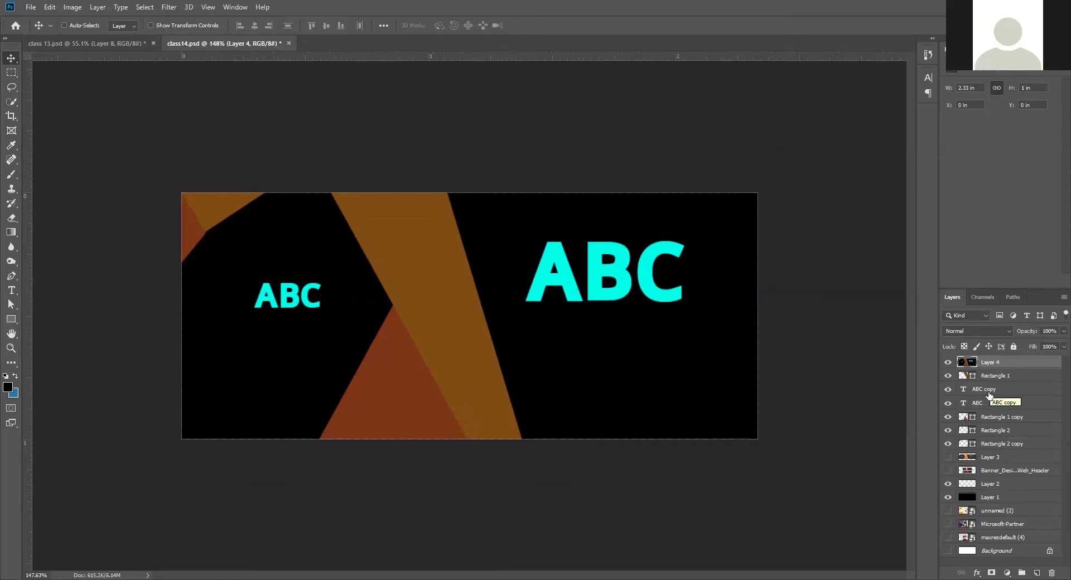
pyautogui.scroll(-1, 732, 485)
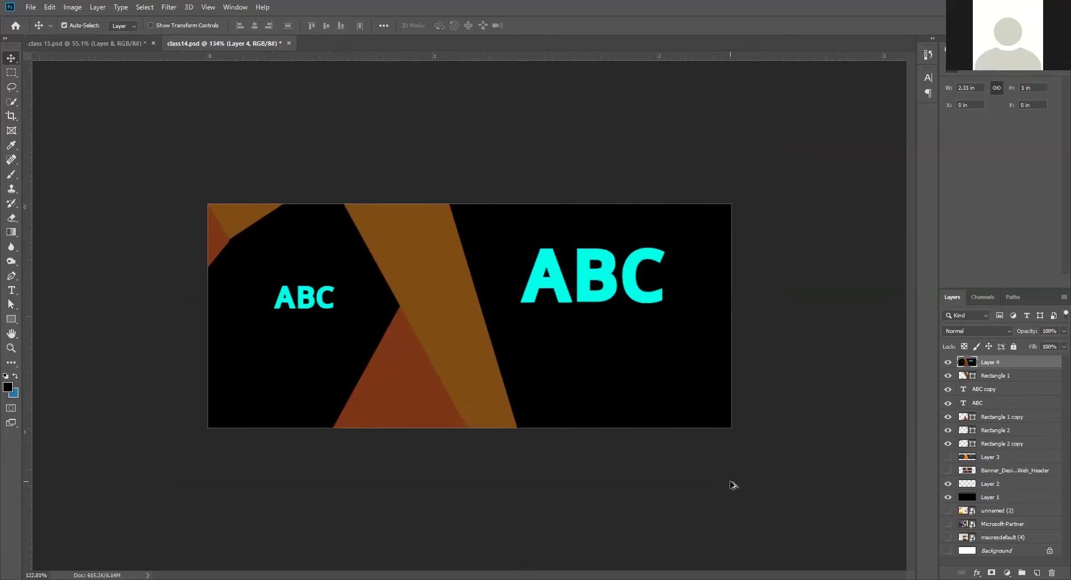
pyautogui.scroll(-1, 732, 484)
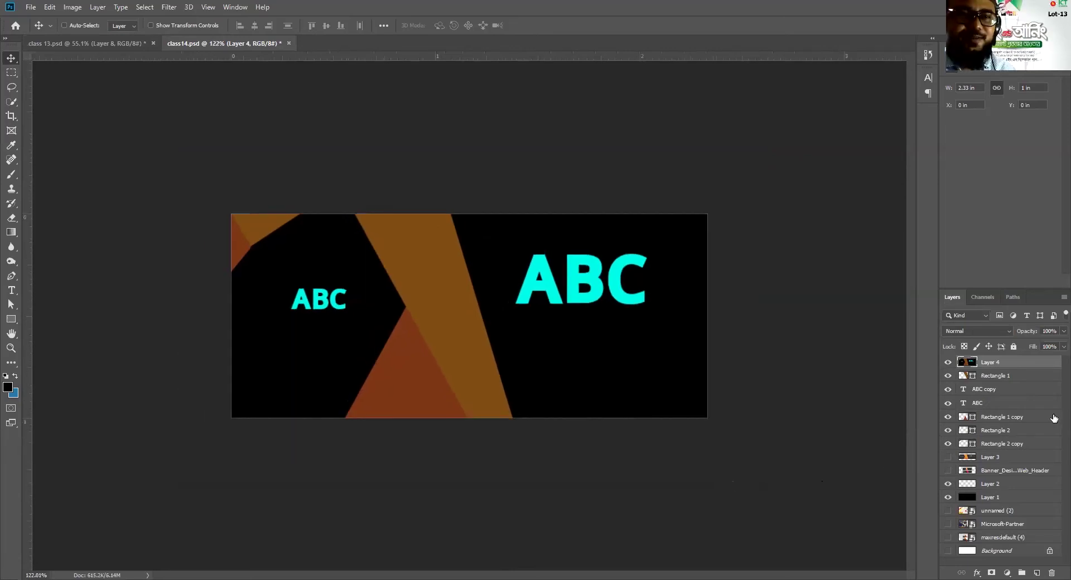
pyautogui.click(947, 363)
pyautogui.moveTo(999, 367); pyautogui.dragTo(1054, 569)
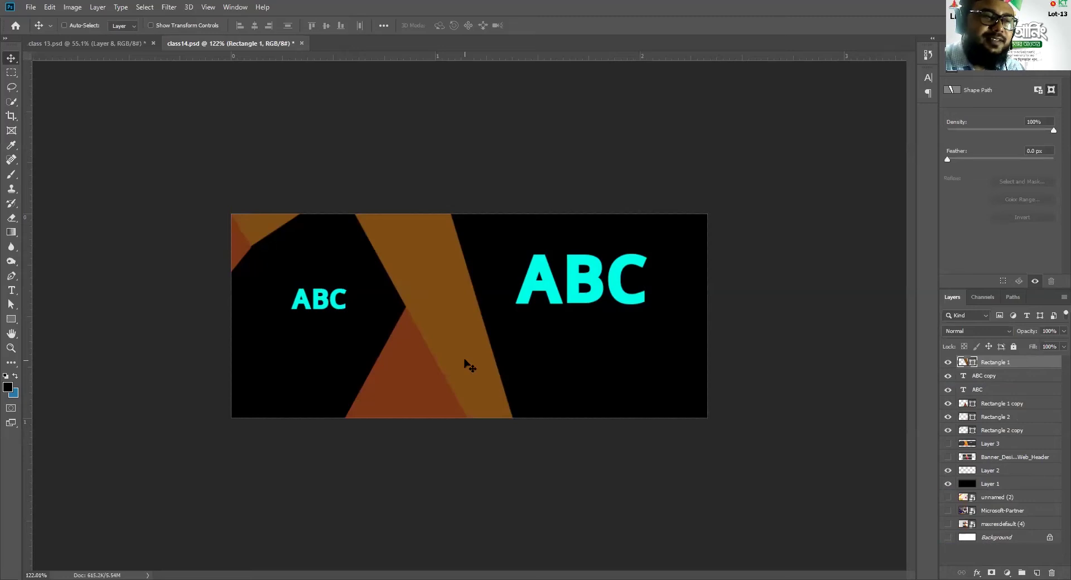
# - Check which banner shape Rectangle 1 holds by toggling its visibility, and rasterize that layer
pyautogui.click(947, 362)
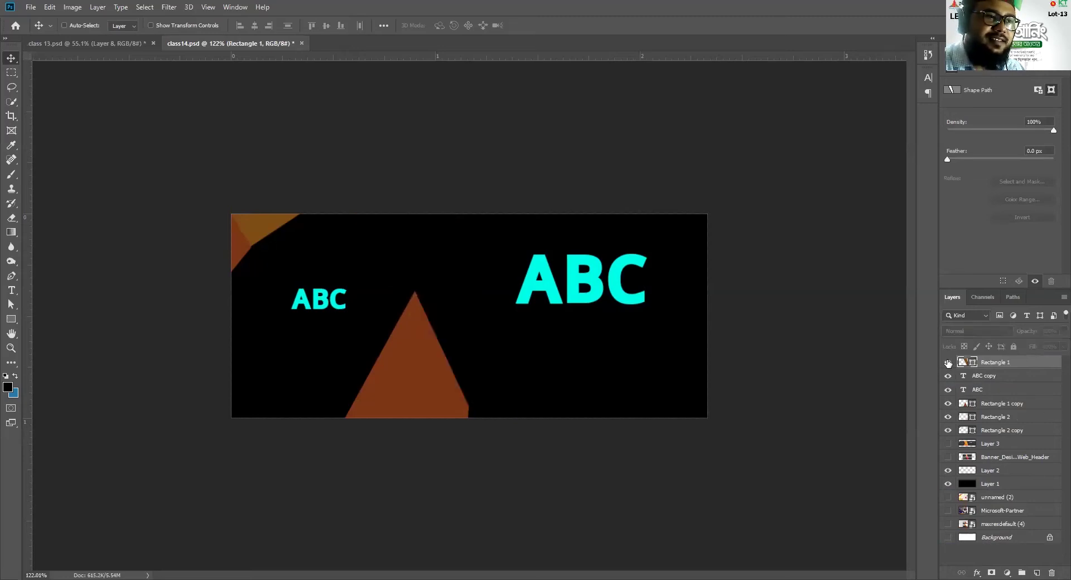
pyautogui.click(947, 363)
pyautogui.rightClick(994, 362)
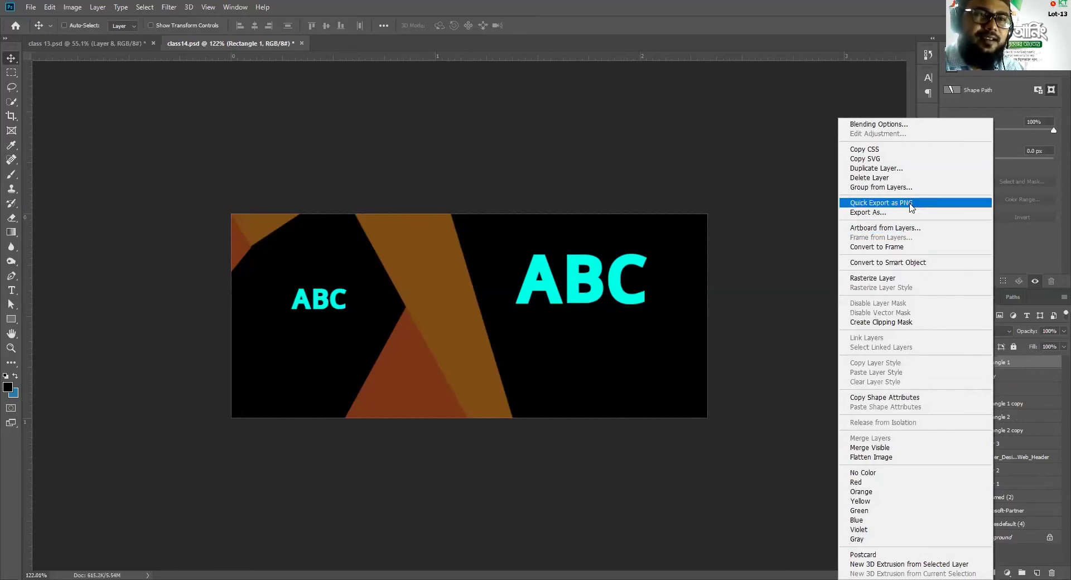
pyautogui.click(890, 278)
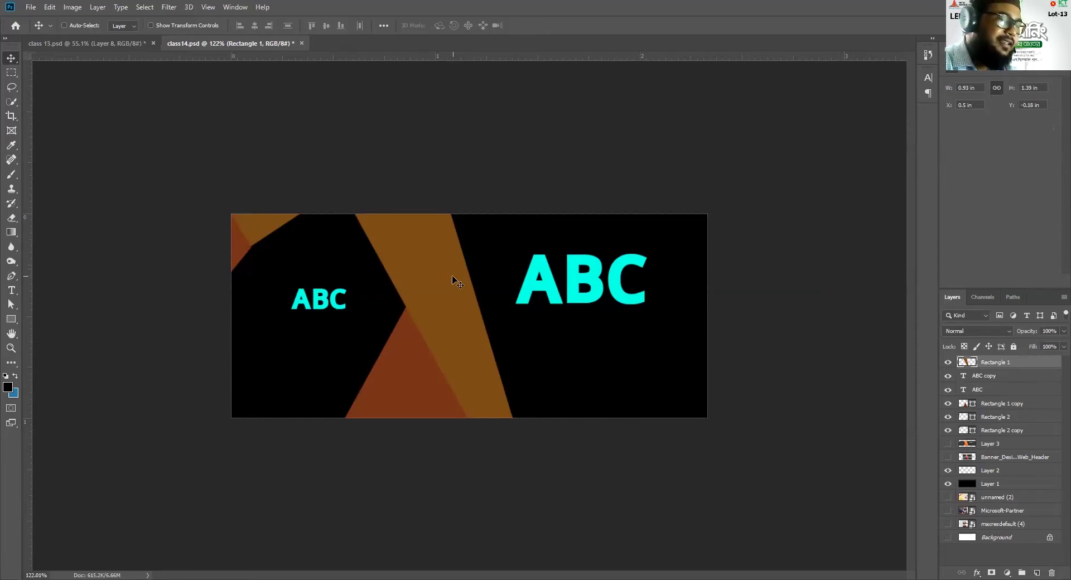
pyautogui.moveTo(453, 277)
pyautogui.mouseDown()
pyautogui.moveTo(464, 322)
pyautogui.moveTo(444, 267)
pyautogui.moveTo(437, 277)
pyautogui.moveTo(449, 286)
pyautogui.mouseUp()
pyautogui.press('ctrl')
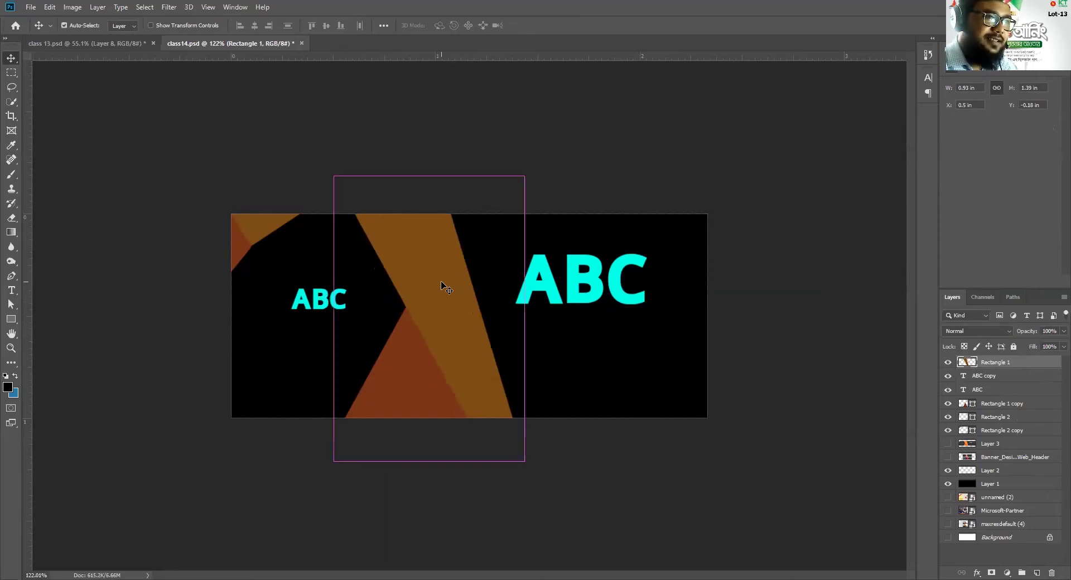
# - Move the Rectangle 1 layer beneath both ABC text layers and rasterize Rectangle 1 copy, Rectangle 2 and Rectangle 2 copy
pyautogui.click(994, 409)
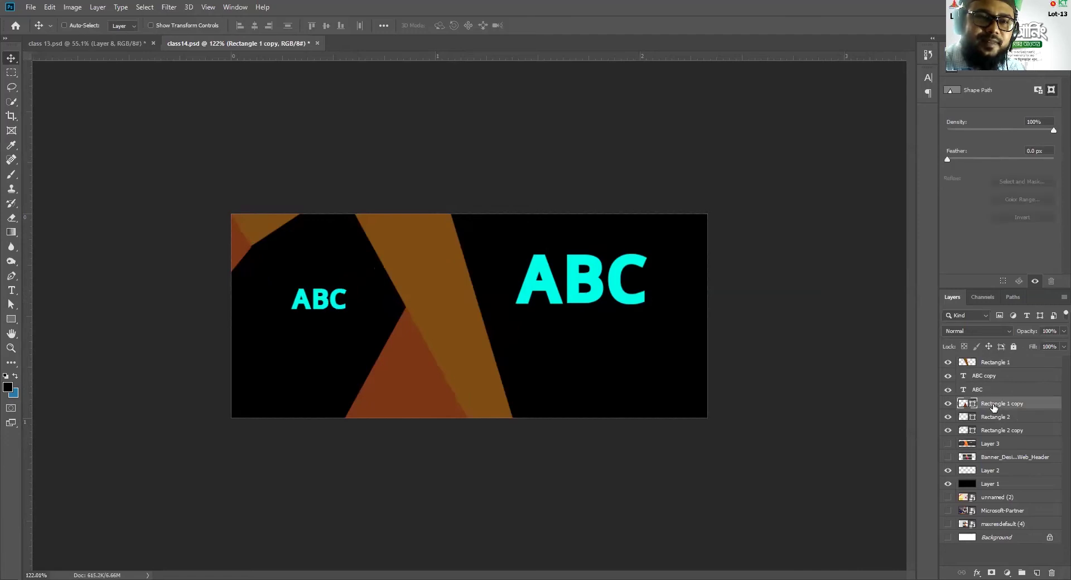
pyautogui.moveTo(995, 363); pyautogui.dragTo(1002, 397)
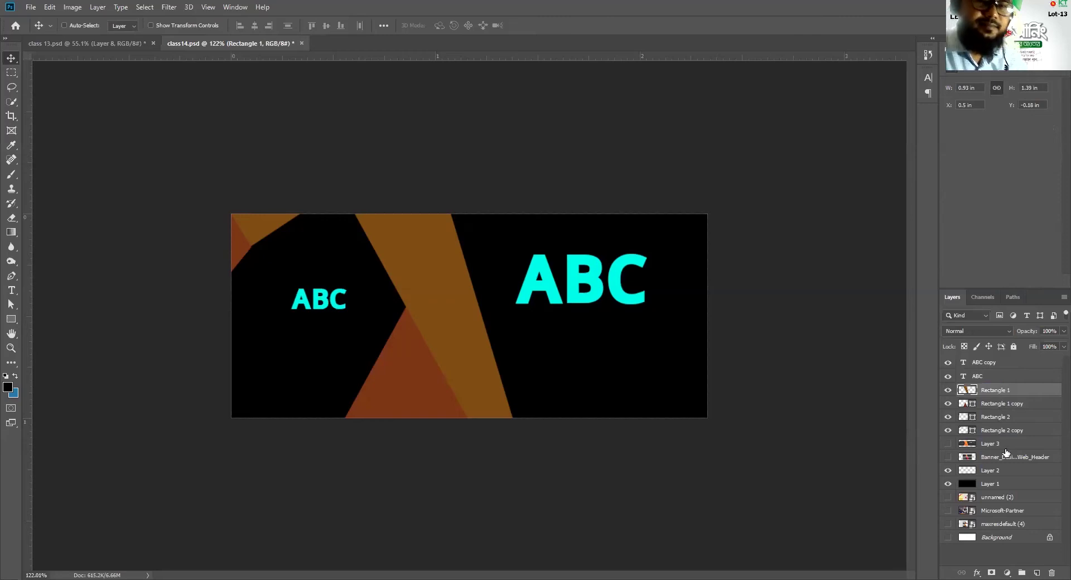
pyautogui.click(993, 408)
pyautogui.keyDown('shift'); pyautogui.click(1001, 419); pyautogui.keyUp('shift')
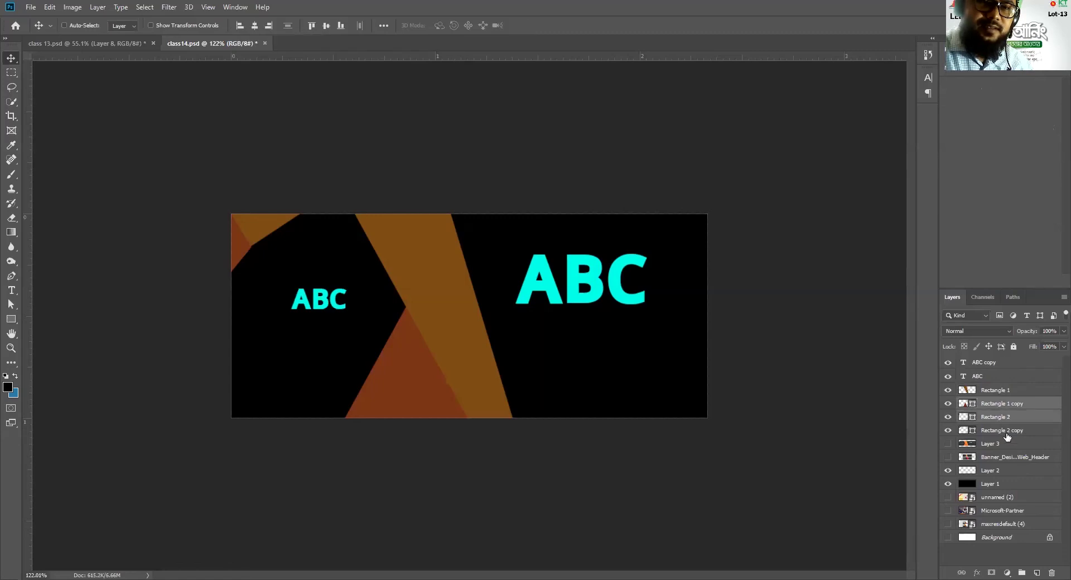
pyautogui.keyDown('shift'); pyautogui.click(1006, 434); pyautogui.keyUp('shift')
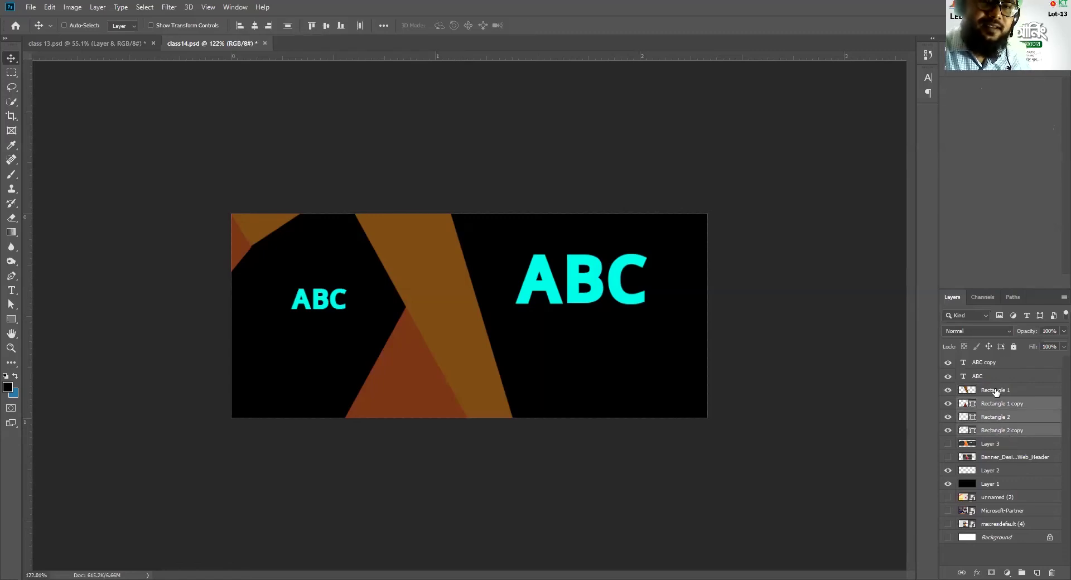
pyautogui.rightClick(994, 421)
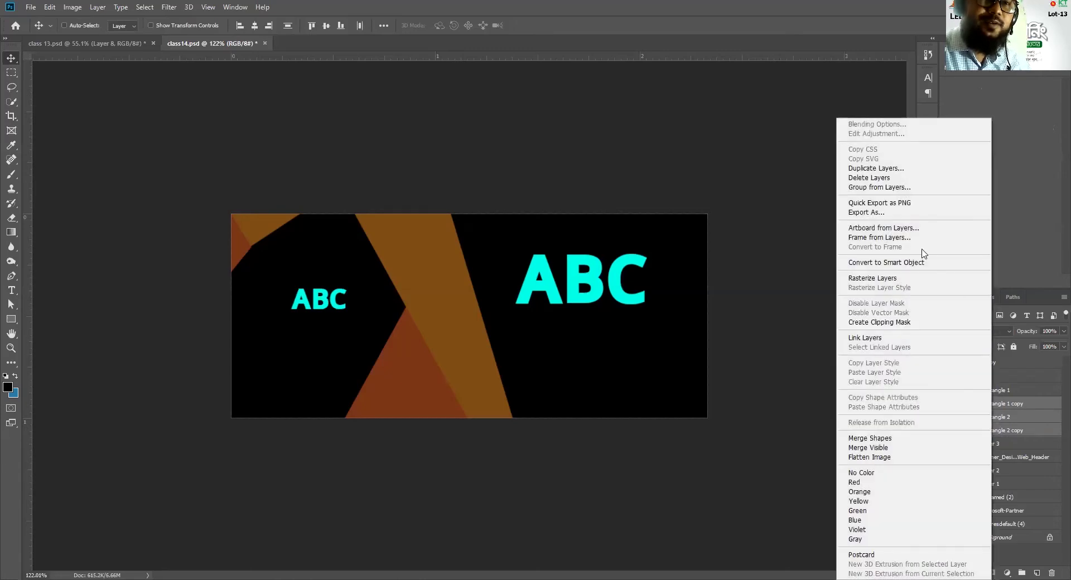
pyautogui.click(895, 279)
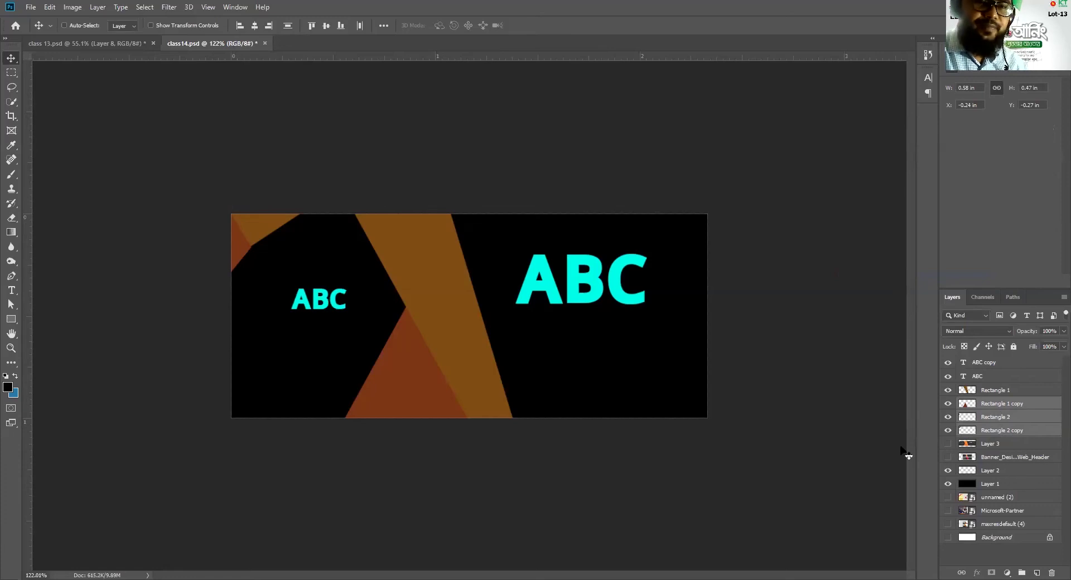
# - Load Layer 1's outline as a selection, and marquee the whole banner canvas
pyautogui.moveTo(999, 485); pyautogui.dragTo(966, 489)
pyautogui.keyDown('ctrl'); pyautogui.click(967, 486); pyautogui.keyUp('ctrl')
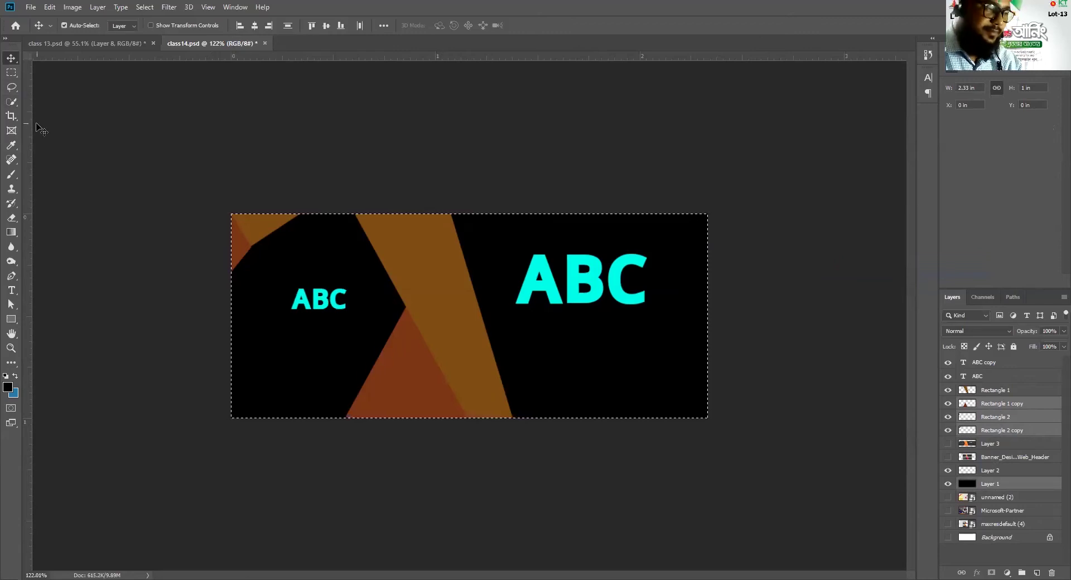
pyautogui.hotkey('ctrl', 'd')
pyautogui.press('ctrl')
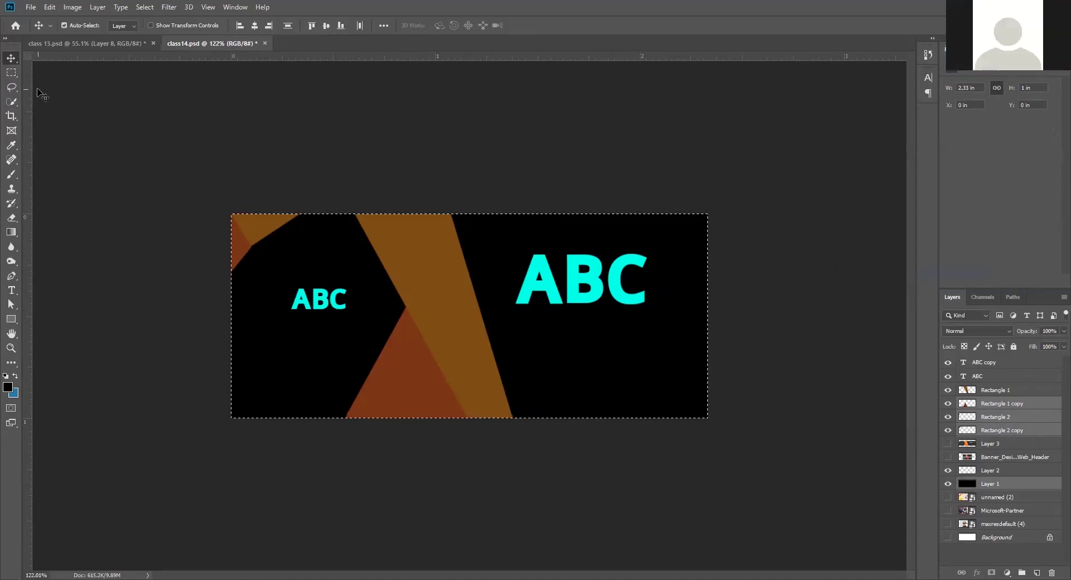
pyautogui.press('ctrl')
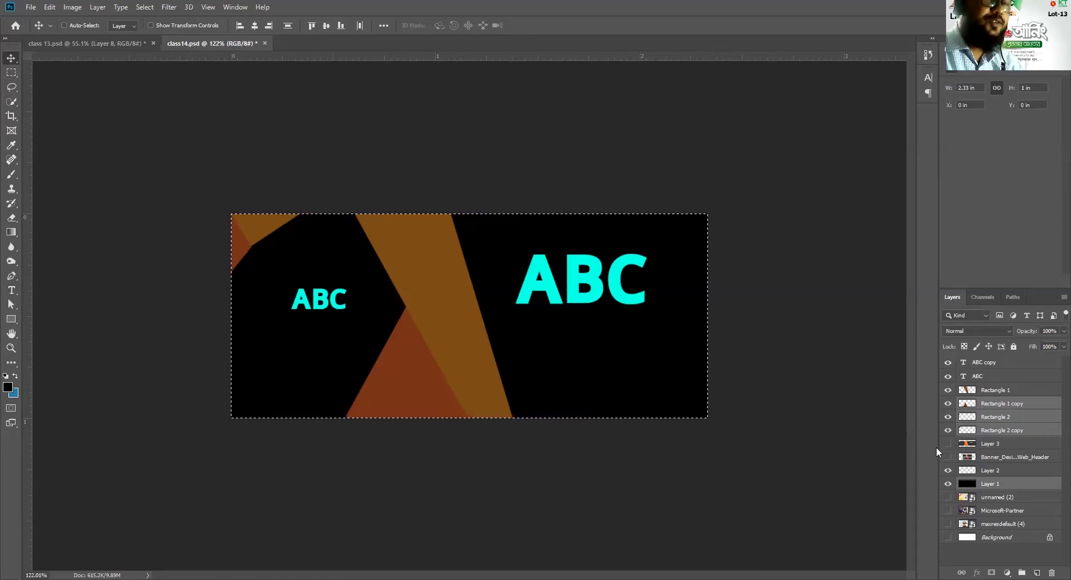
pyautogui.press('m')
pyautogui.moveTo(142, 179); pyautogui.dragTo(811, 456)
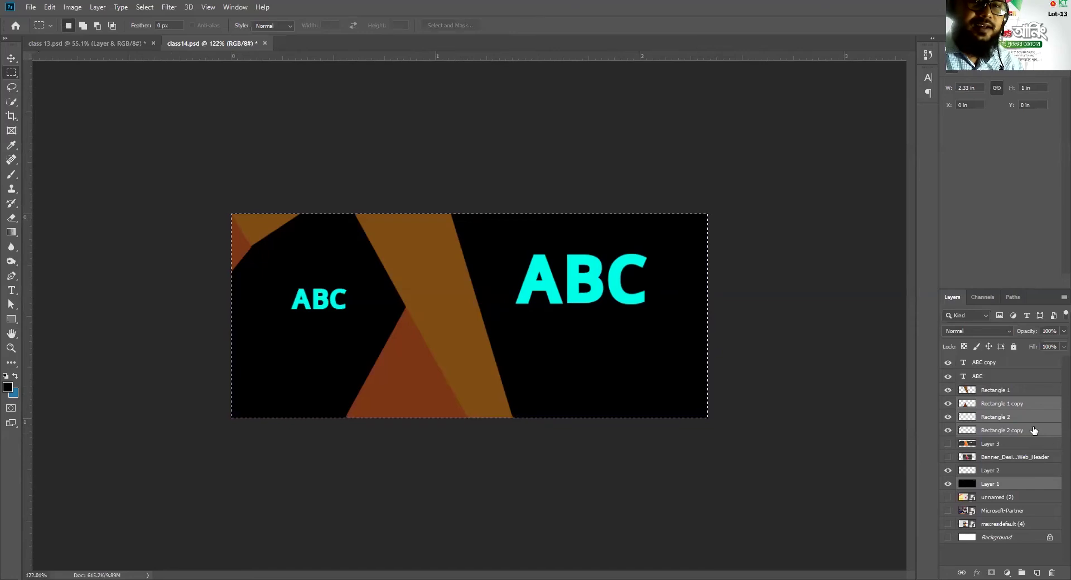
# - Deselect the canvas, delete the Rectangle 1 layer without an active selection, and undo the deletion
pyautogui.click(998, 393)
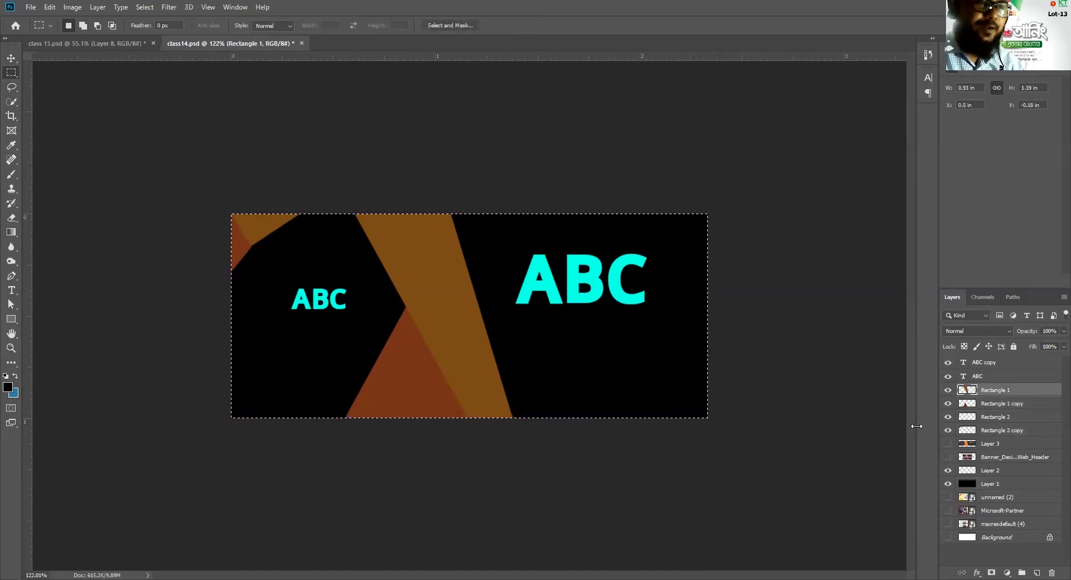
pyautogui.click(649, 466)
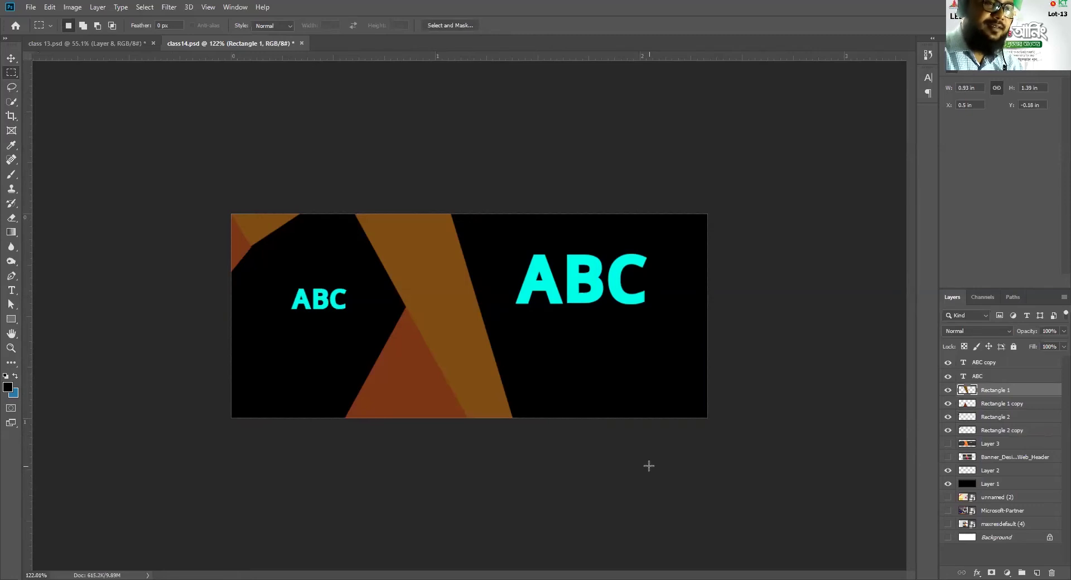
pyautogui.press('Delete')
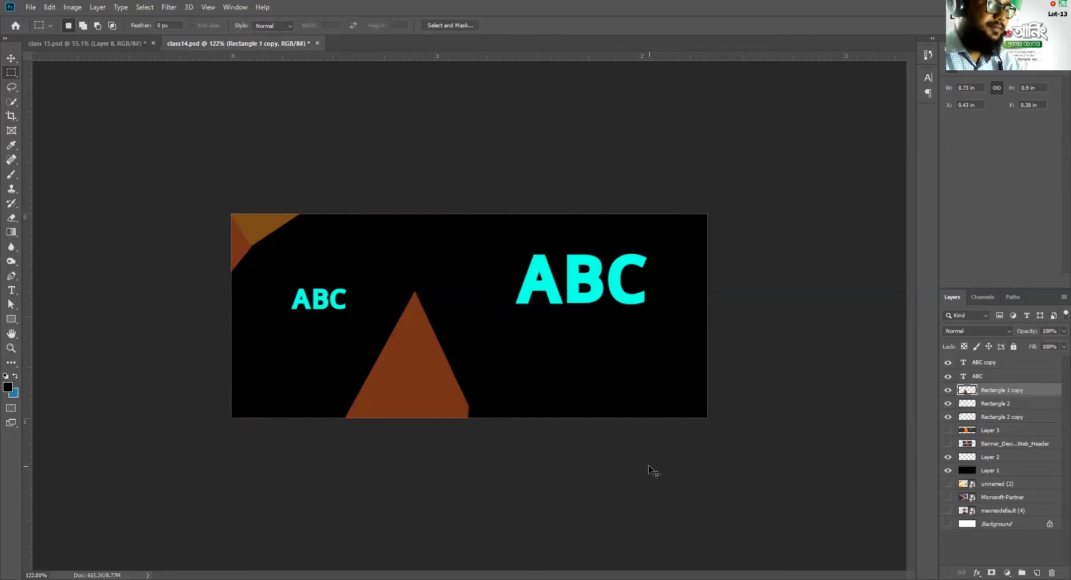
pyautogui.hotkey('ctrl', 'z')
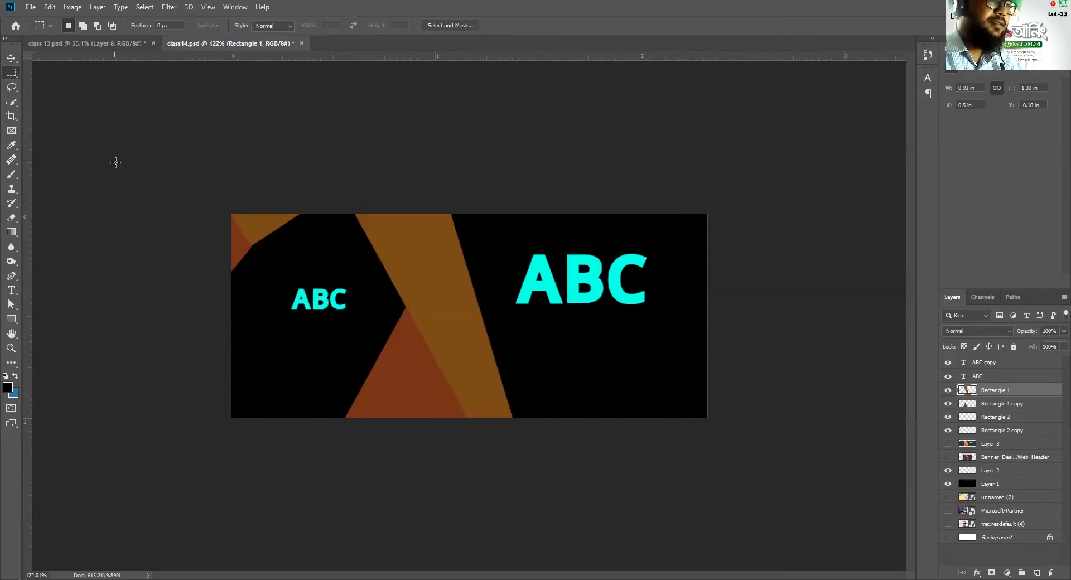
# - Clear Rectangle 1's pixels inside a marquee around the whole banner, undo the clearing and deselect
pyautogui.moveTo(115, 162); pyautogui.dragTo(841, 445)
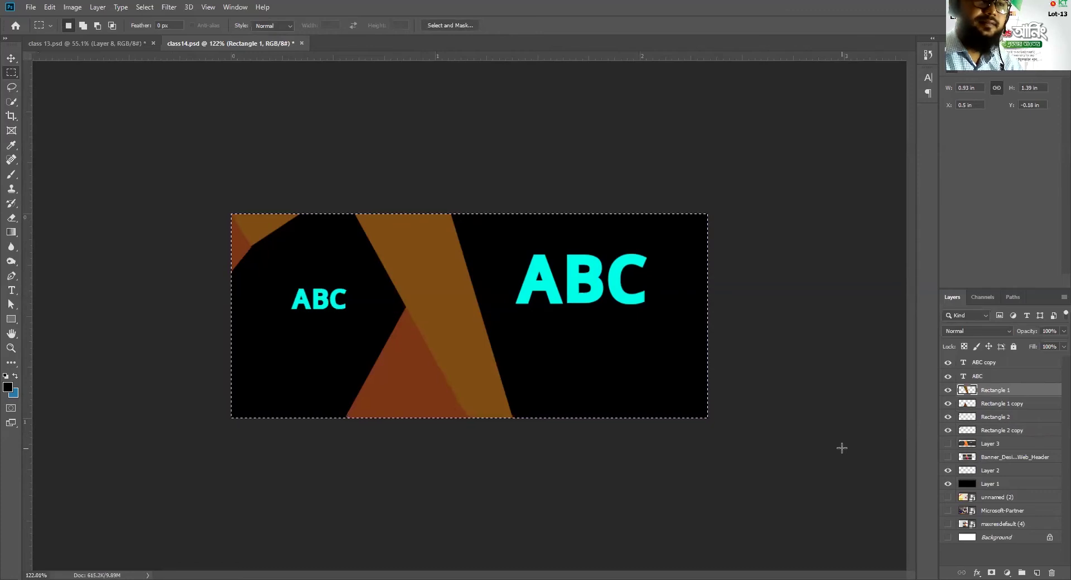
pyautogui.press('Delete')
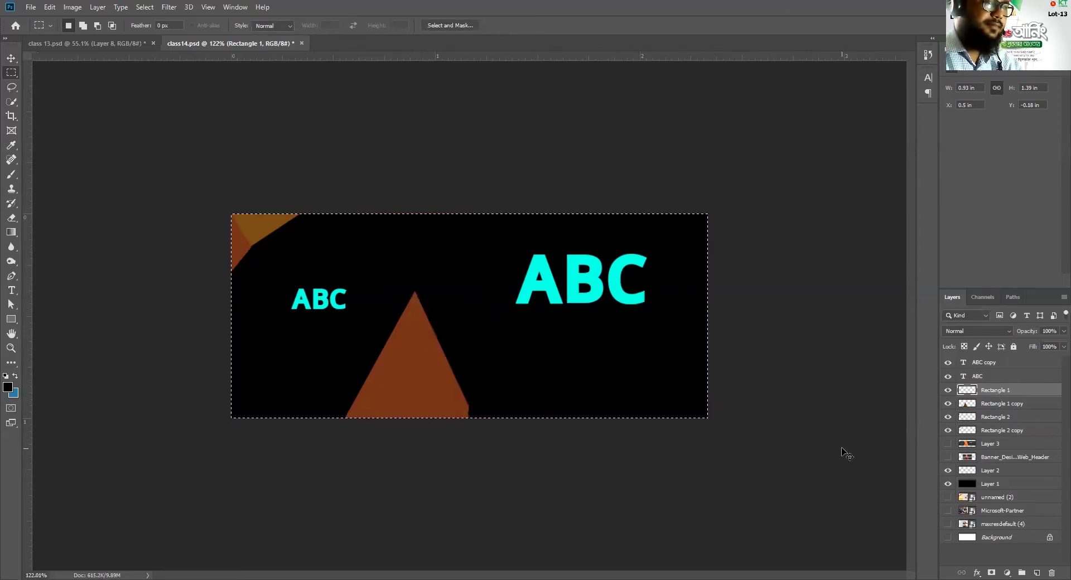
pyautogui.hotkey('ctrl', 'z')
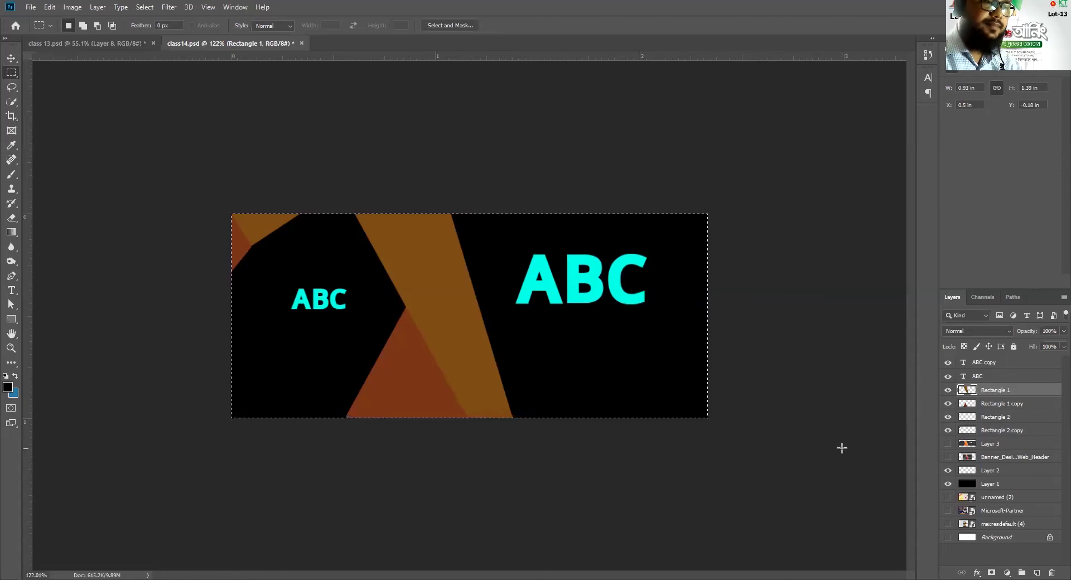
pyautogui.moveTo(463, 316); pyautogui.dragTo(477, 337)
pyautogui.hotkey('ctrl', 'z')
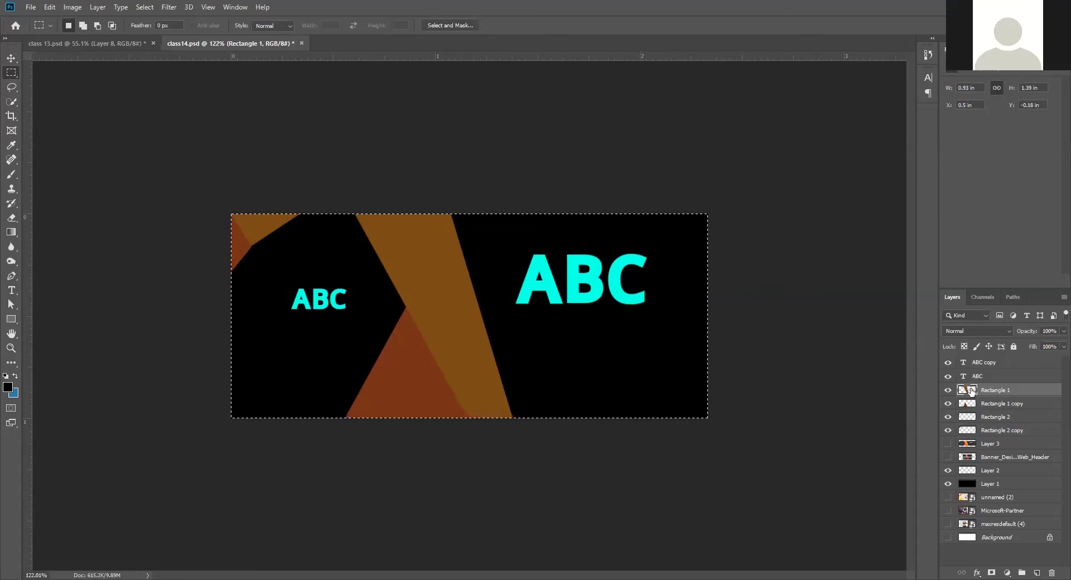
pyautogui.click(732, 374)
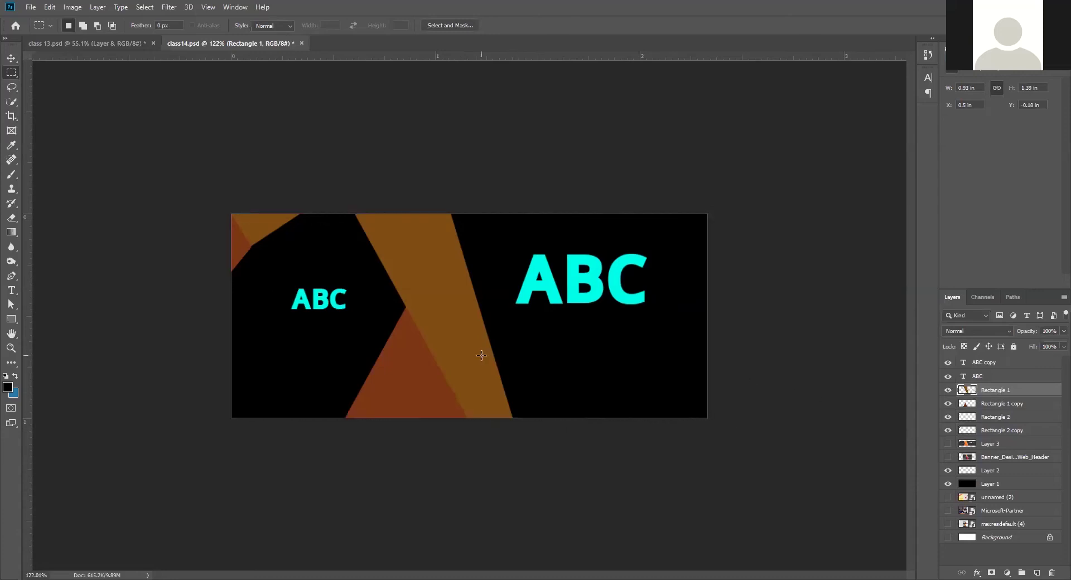
# - Try moving the Rectangle 1 shape within the banner, and undo the move
pyautogui.click(12, 58)
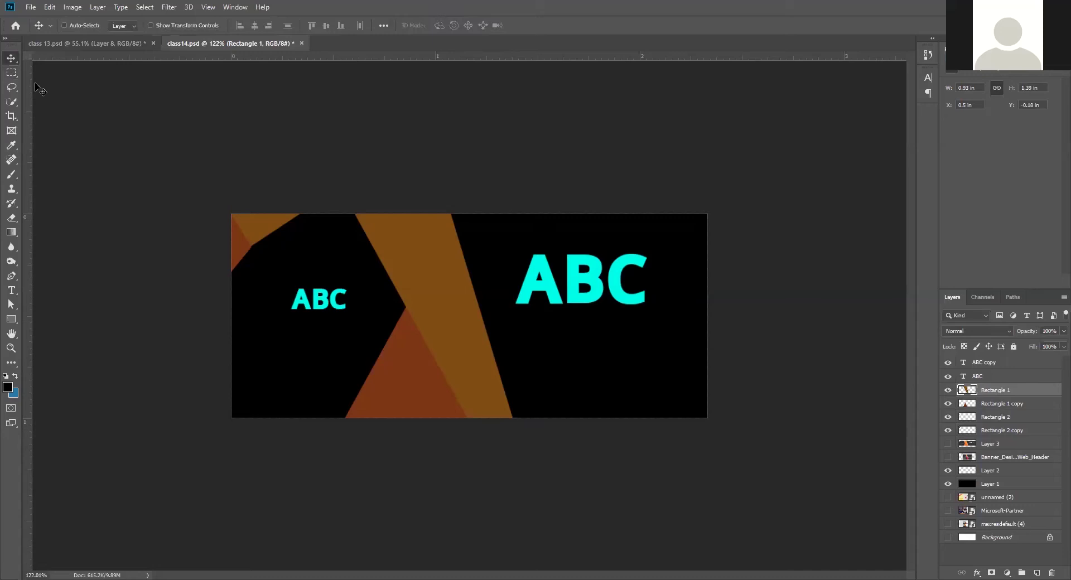
pyautogui.moveTo(444, 341); pyautogui.dragTo(454, 379)
pyautogui.hotkey('ctrl', 'z')
pyautogui.press('ctrl')
pyautogui.scroll(4, 483, 307)
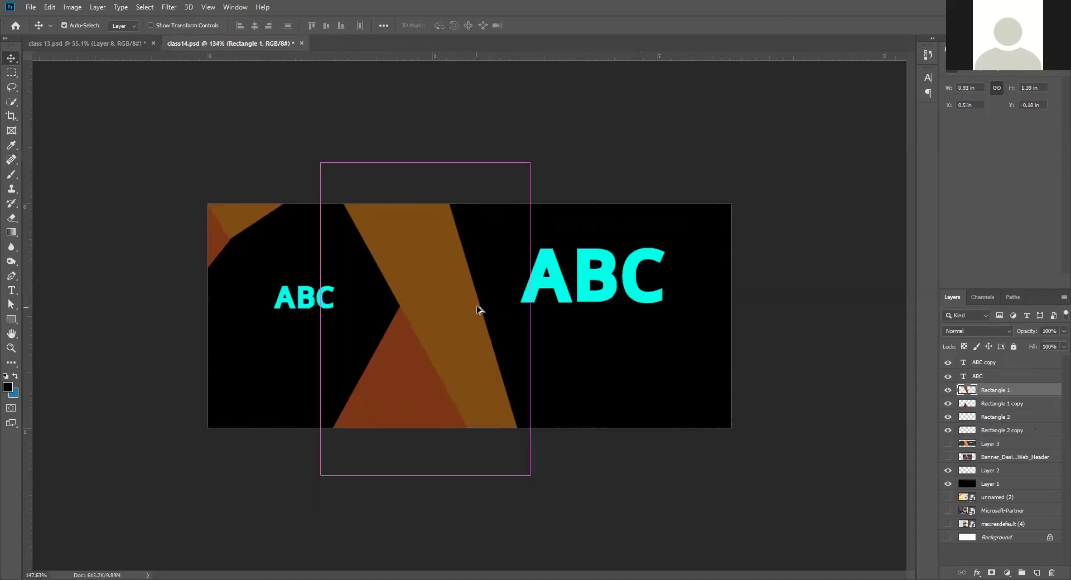
pyautogui.scroll(-3, 483, 307)
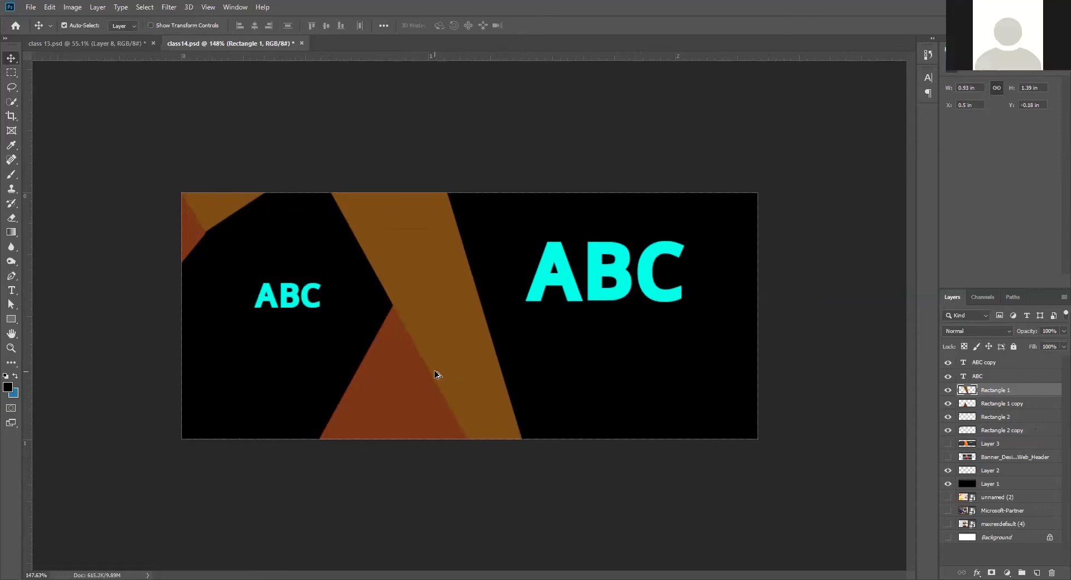
pyautogui.scroll(-1, 438, 374)
pyautogui.scroll(2, 438, 374)
pyautogui.press('ctrl')
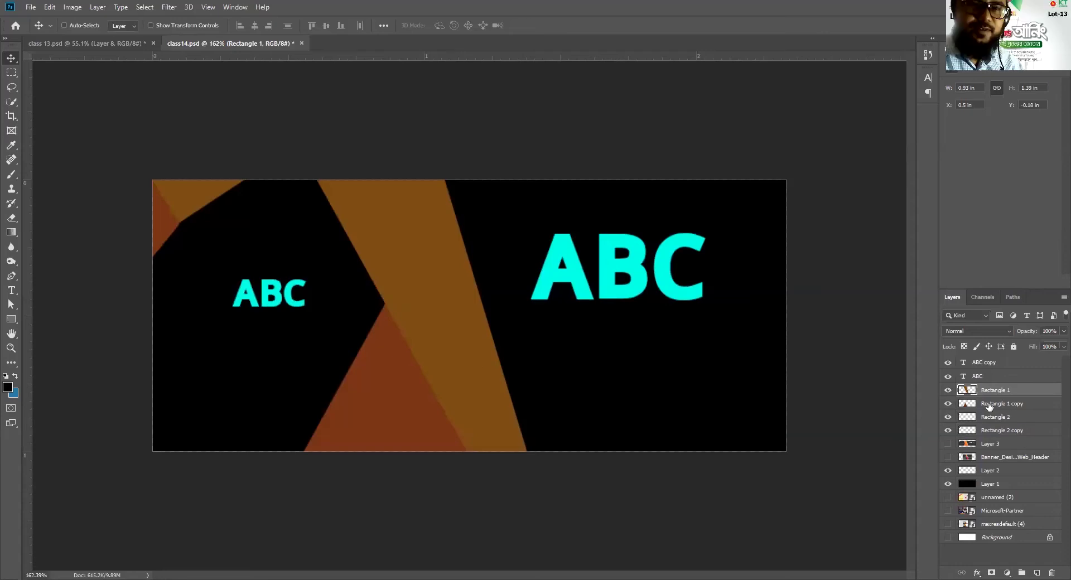
# - Try a rectangular marquee over the banner's lower right area with Rectangle 1 copy as the active layer
pyautogui.click(1013, 404)
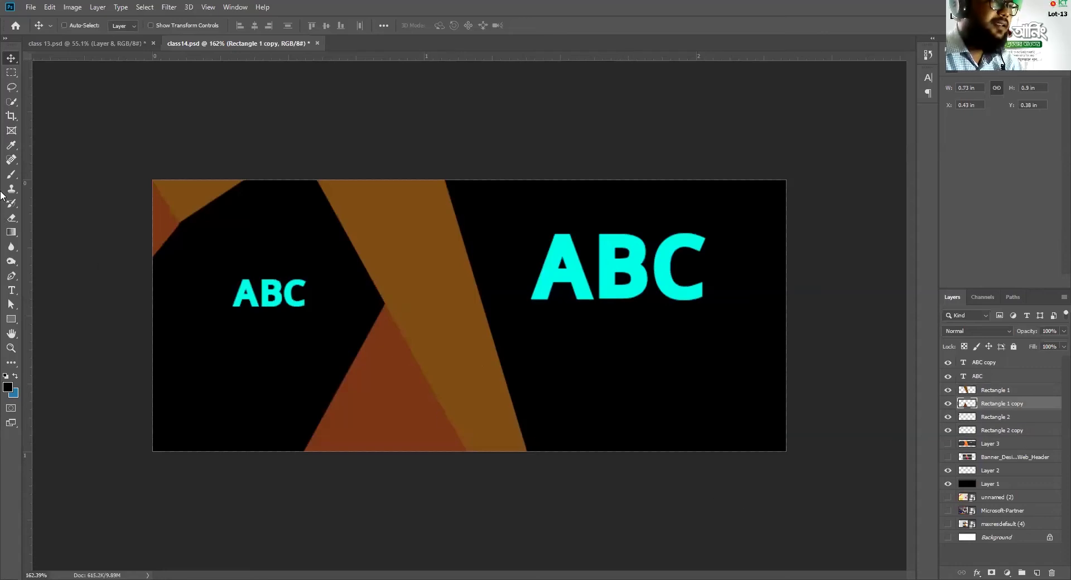
pyautogui.click(8, 77)
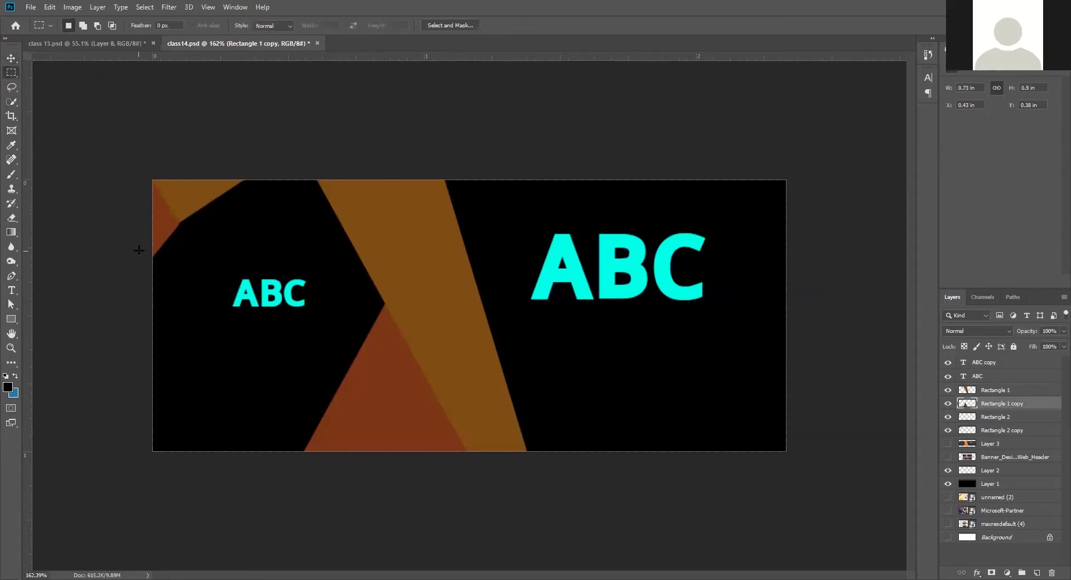
pyautogui.moveTo(497, 346); pyautogui.dragTo(803, 455)
pyautogui.hotkey('ctrl', ';')
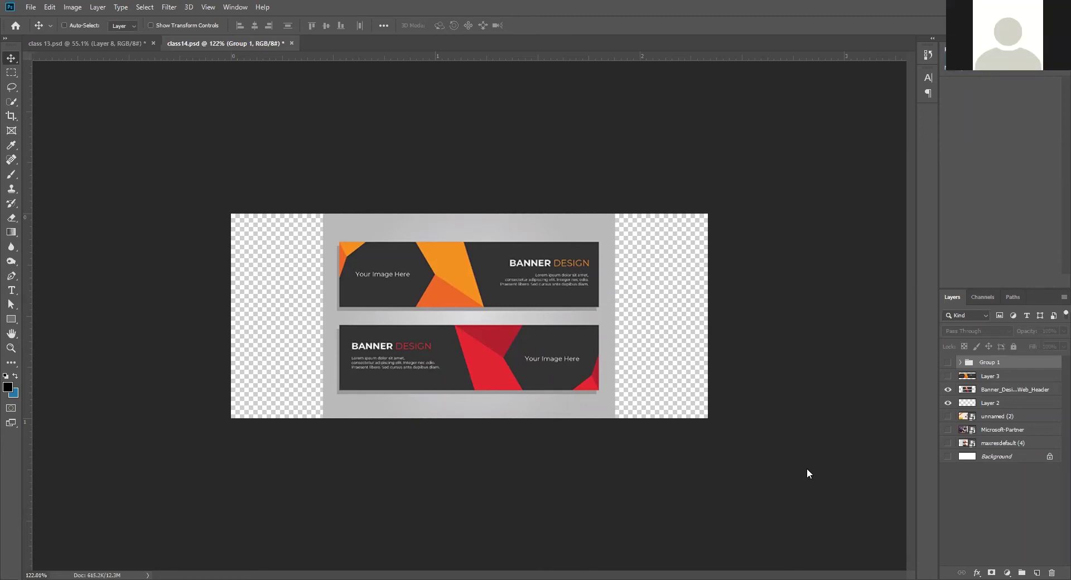
# - Show Group 1, duplicate the whole group and hide the original
pyautogui.click(948, 363)
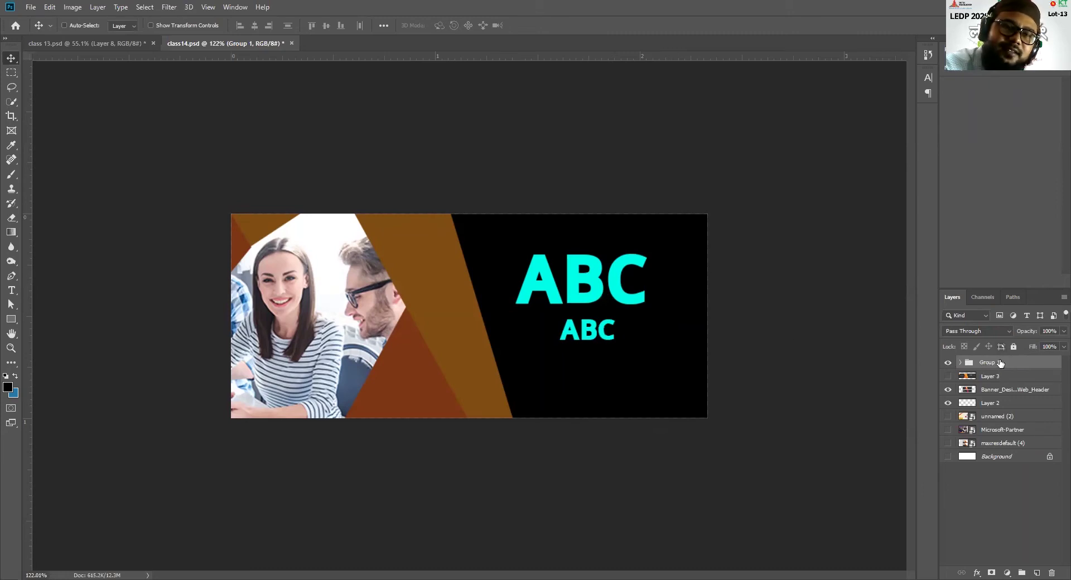
pyautogui.moveTo(988, 365); pyautogui.dragTo(1037, 573)
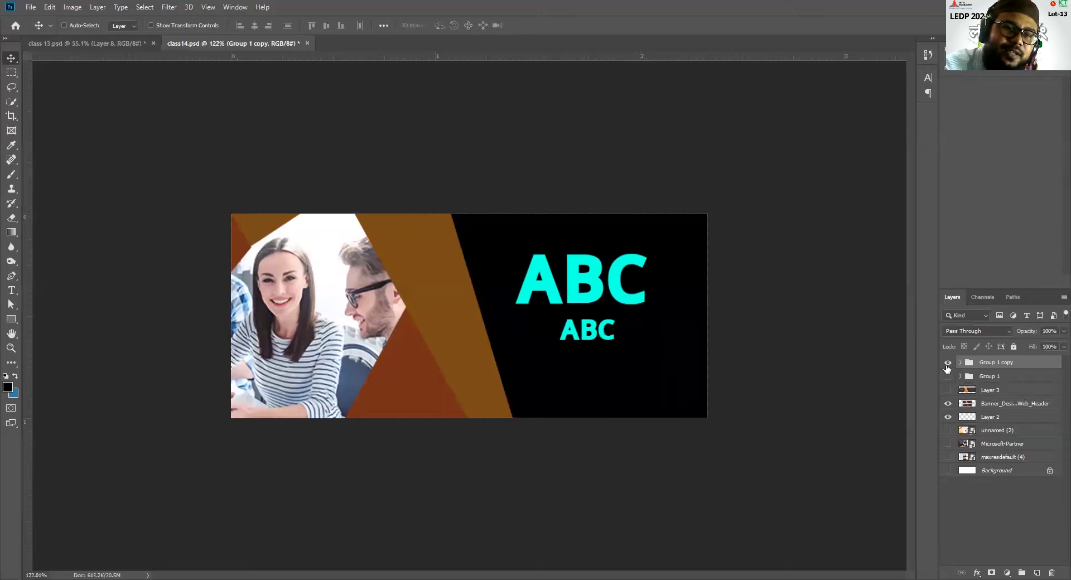
pyautogui.rightClick(482, 301)
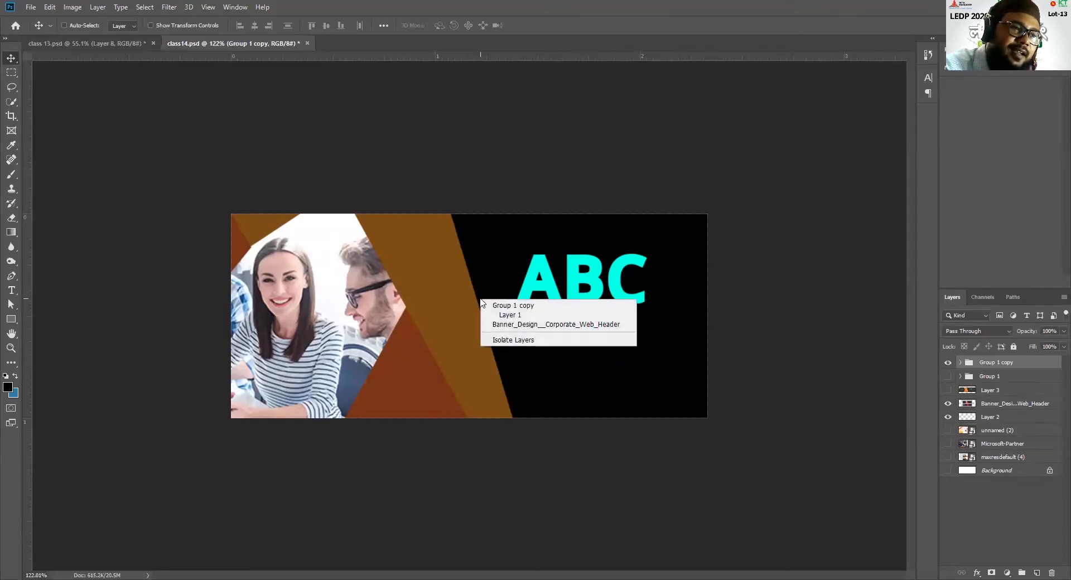
pyautogui.click(827, 498)
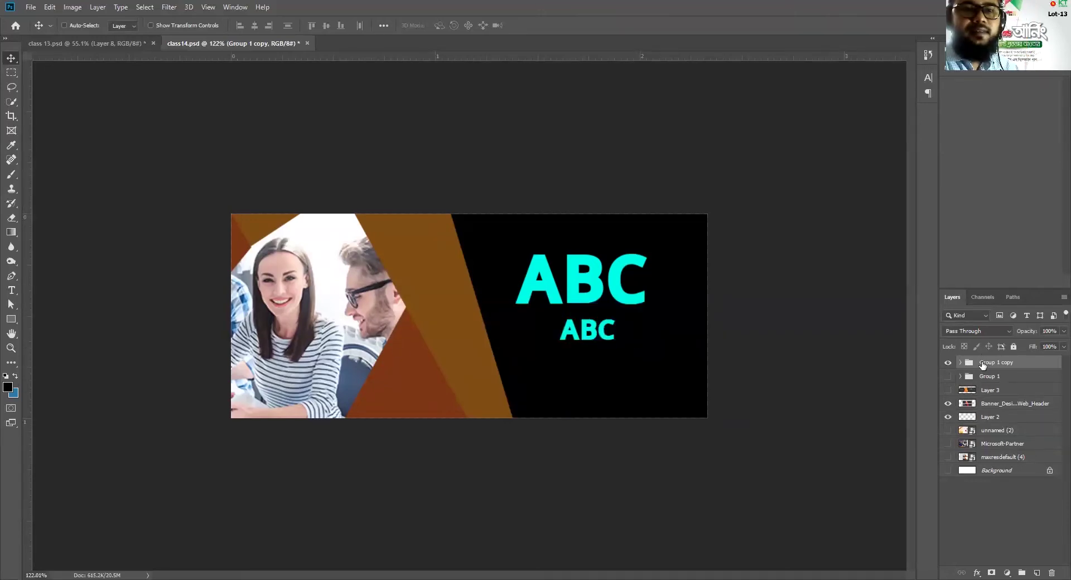
# - Try flipping the whole Group 1 copy vertically with Free Transform, and undo the flip
pyautogui.hotkey('ctrl', 't')
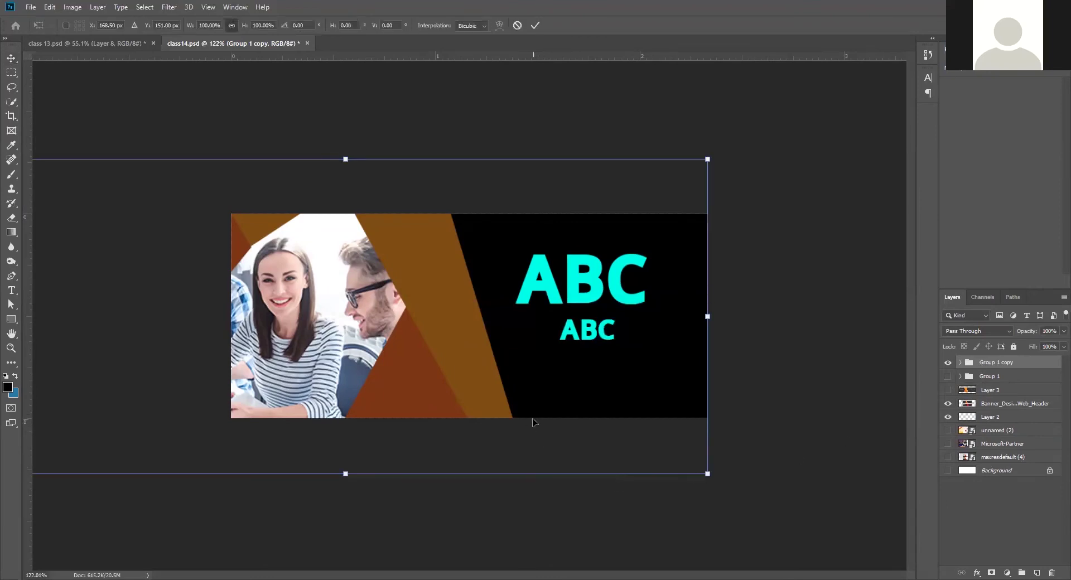
pyautogui.scroll(-5, 492, 397)
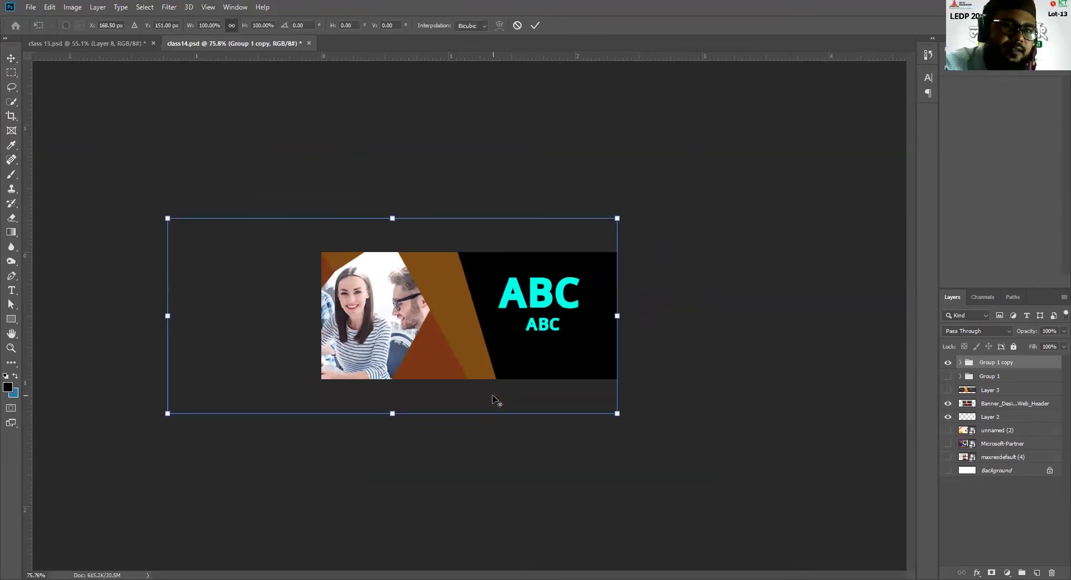
pyautogui.rightClick(475, 329)
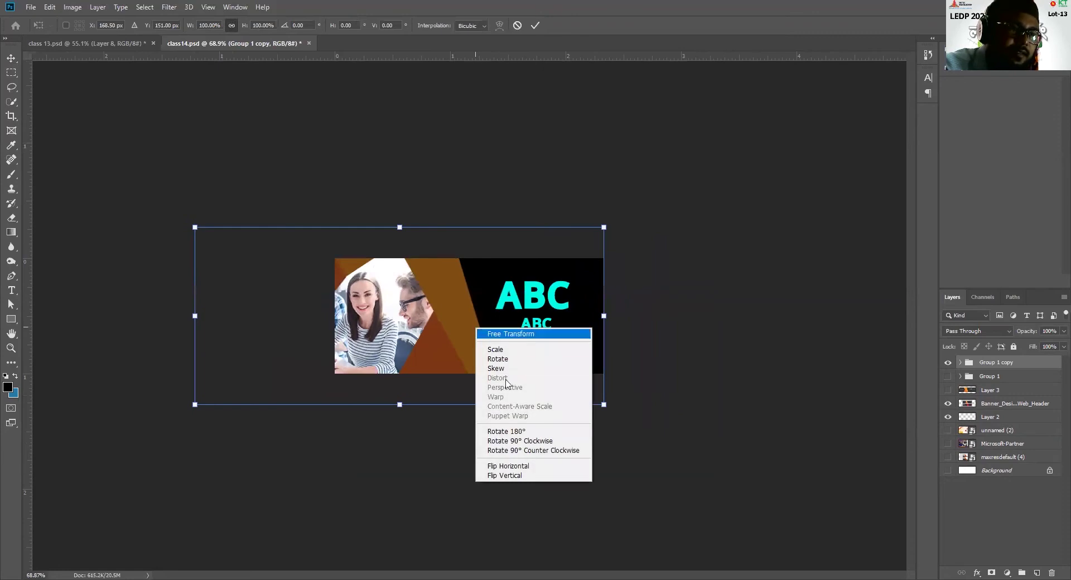
pyautogui.click(514, 477)
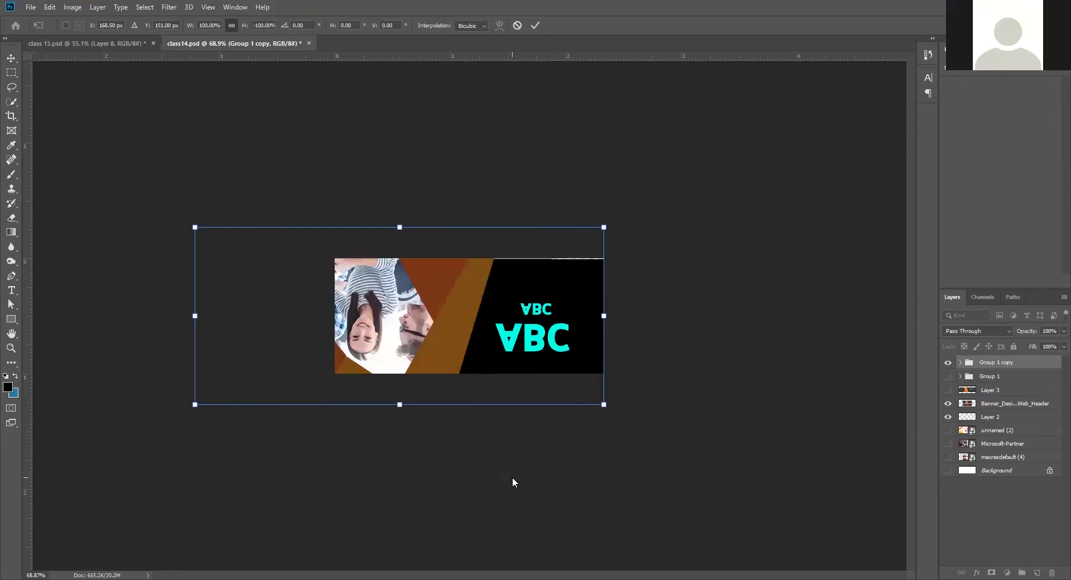
pyautogui.hotkey('ctrl', 'z')
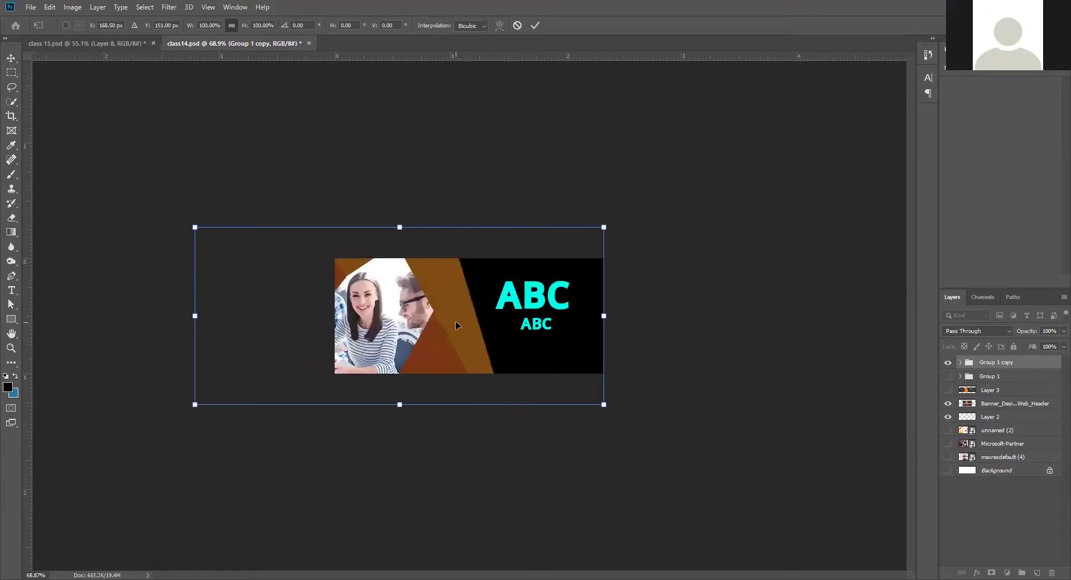
# - Try flipping Group 1 copy horizontally in the same transform, undo the flip and leave the transform
pyautogui.rightClick(457, 323)
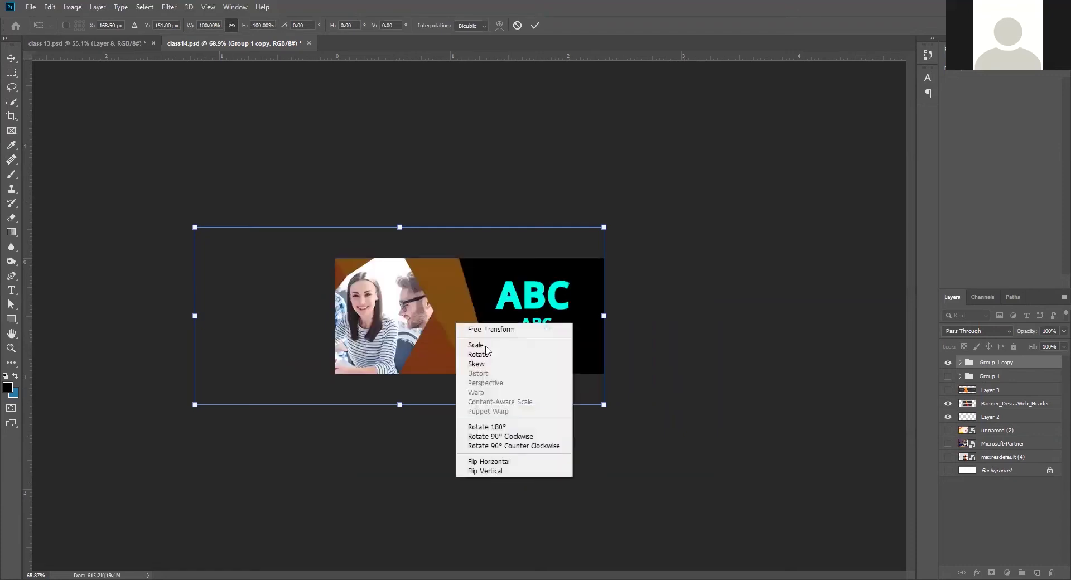
pyautogui.click(521, 461)
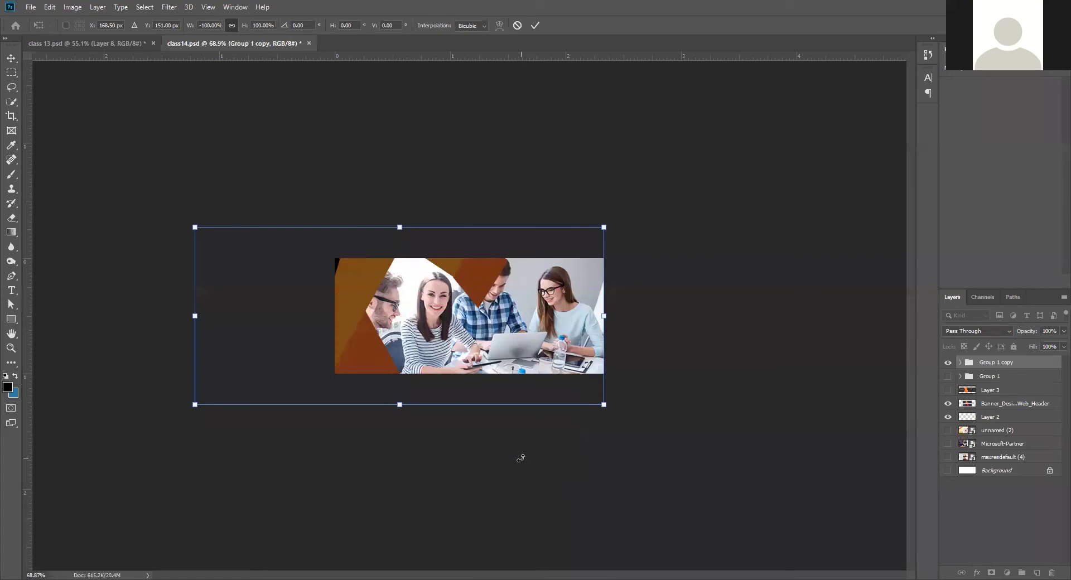
pyautogui.hotkey('ctrl', 'z')
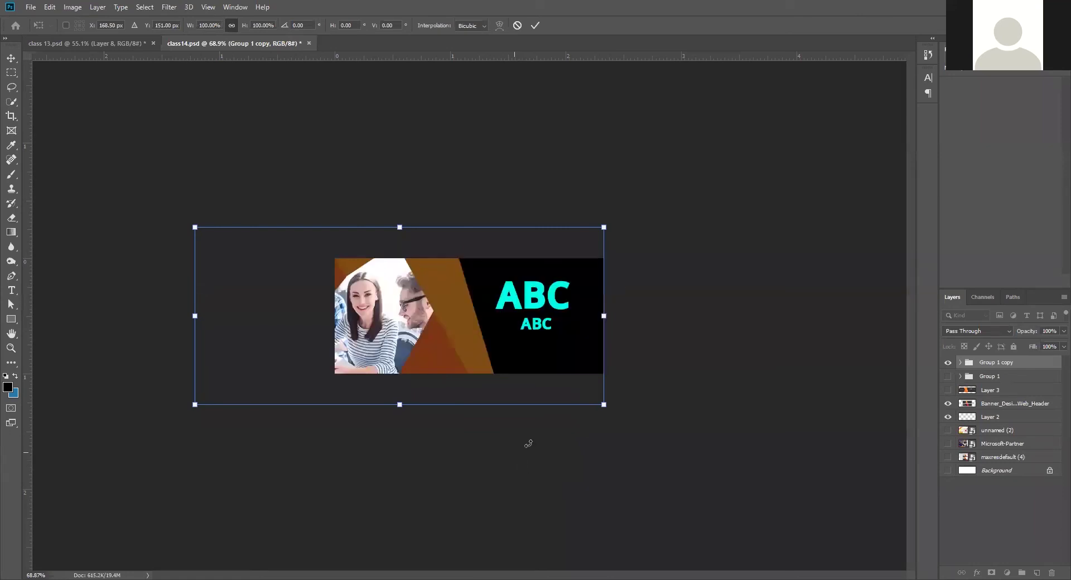
pyautogui.press('Return')
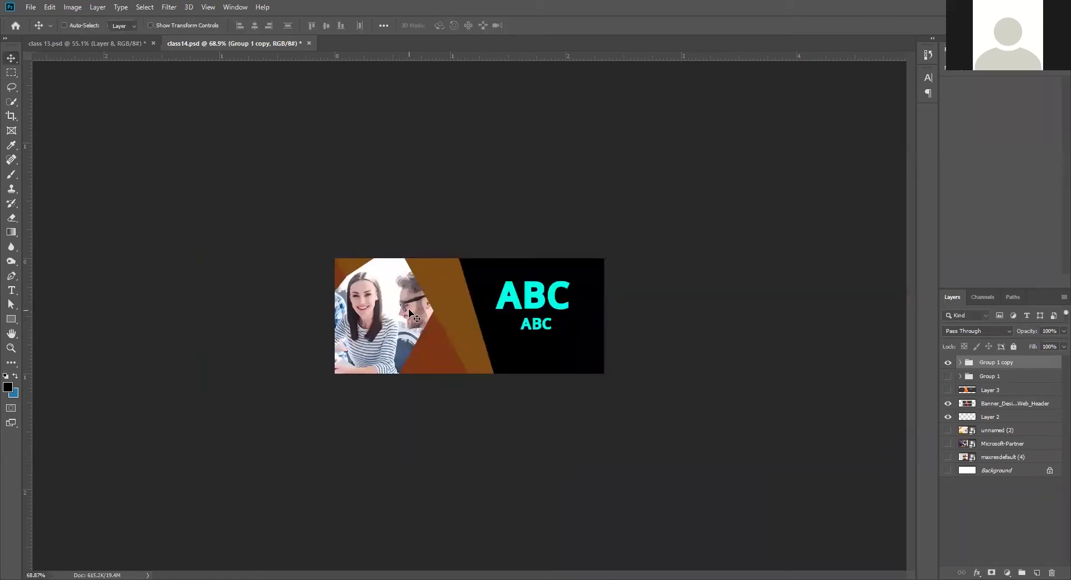
# - Marquee-select the whole banner, try flipping Group 1 copy vertically with Free Transform, and undo the flip
pyautogui.rightClick(459, 312)
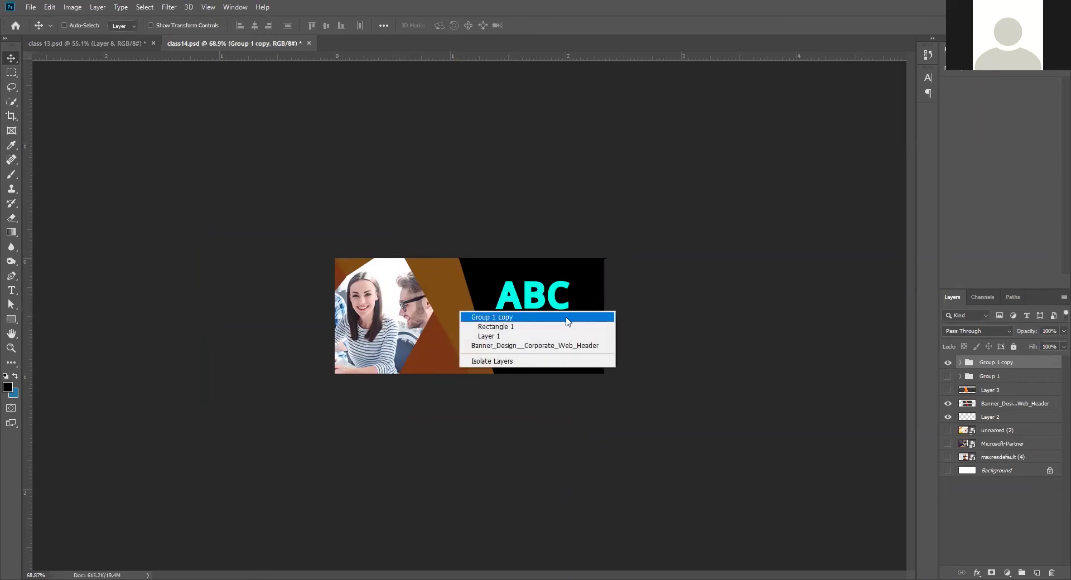
pyautogui.click(417, 401)
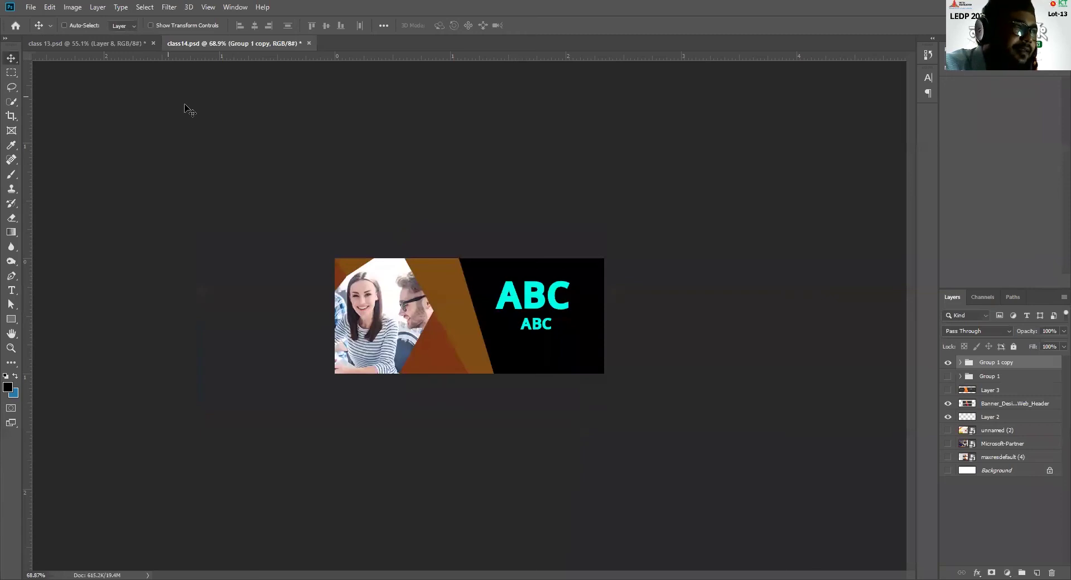
pyautogui.press('m')
pyautogui.moveTo(231, 206); pyautogui.dragTo(629, 406)
pyautogui.rightClick(493, 292)
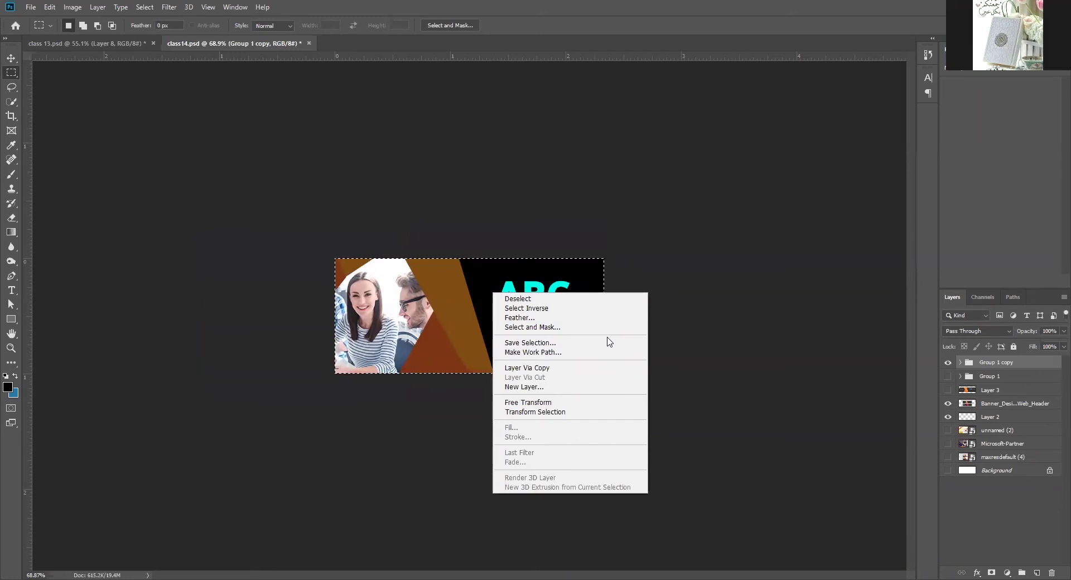
pyautogui.click(576, 401)
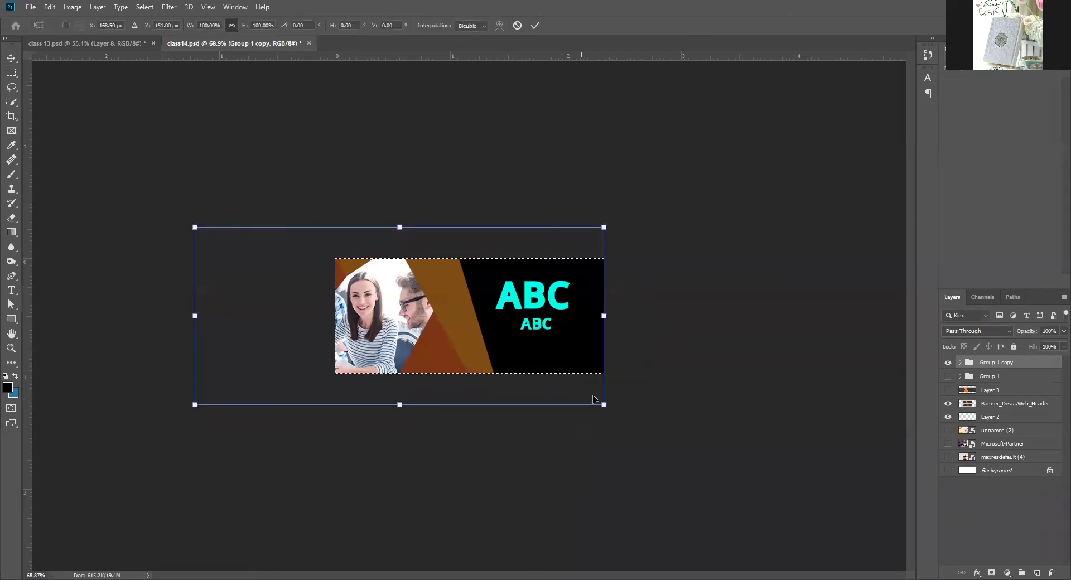
pyautogui.rightClick(456, 309)
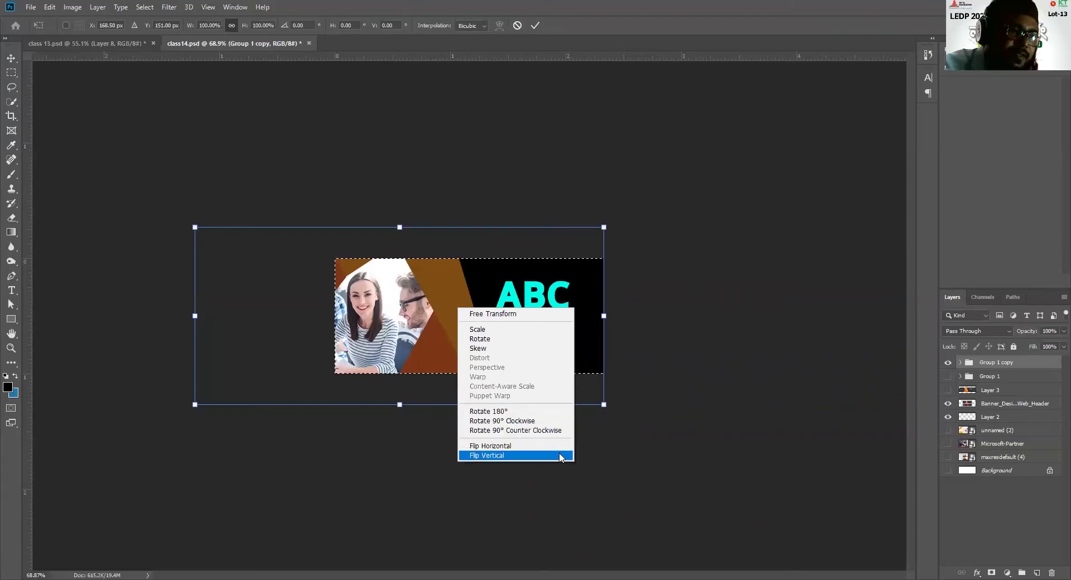
pyautogui.click(539, 455)
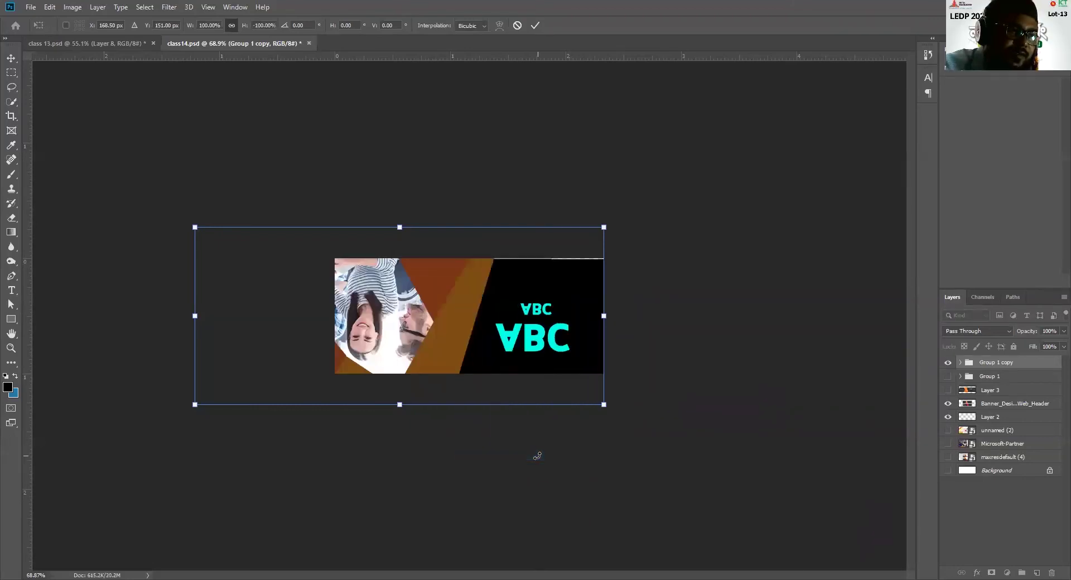
pyautogui.hotkey('ctrl', 'z')
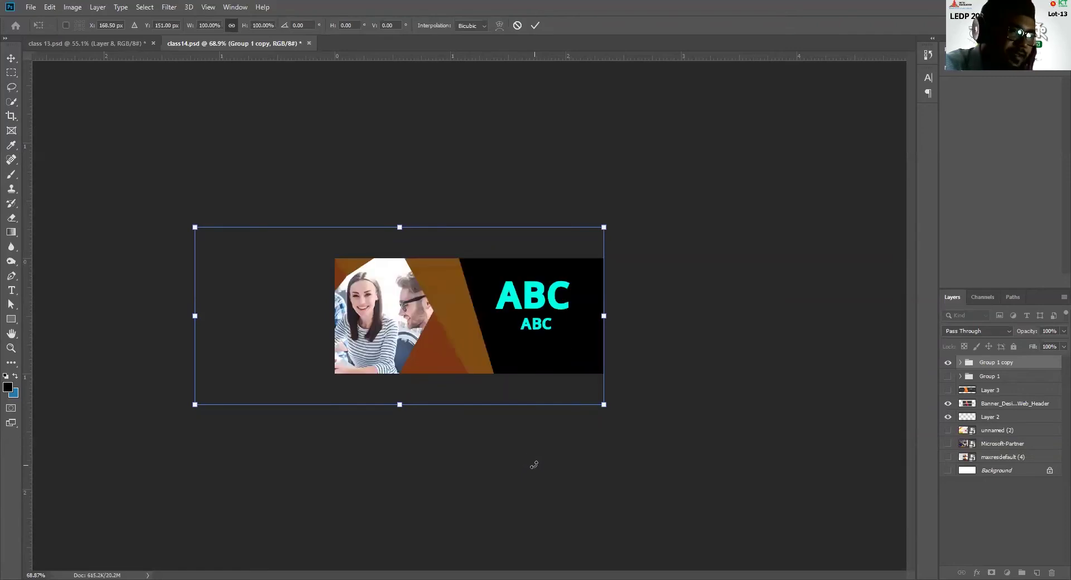
# - Try flipping Group 1 copy horizontally within the open transform, and undo the flip
pyautogui.rightClick(443, 302)
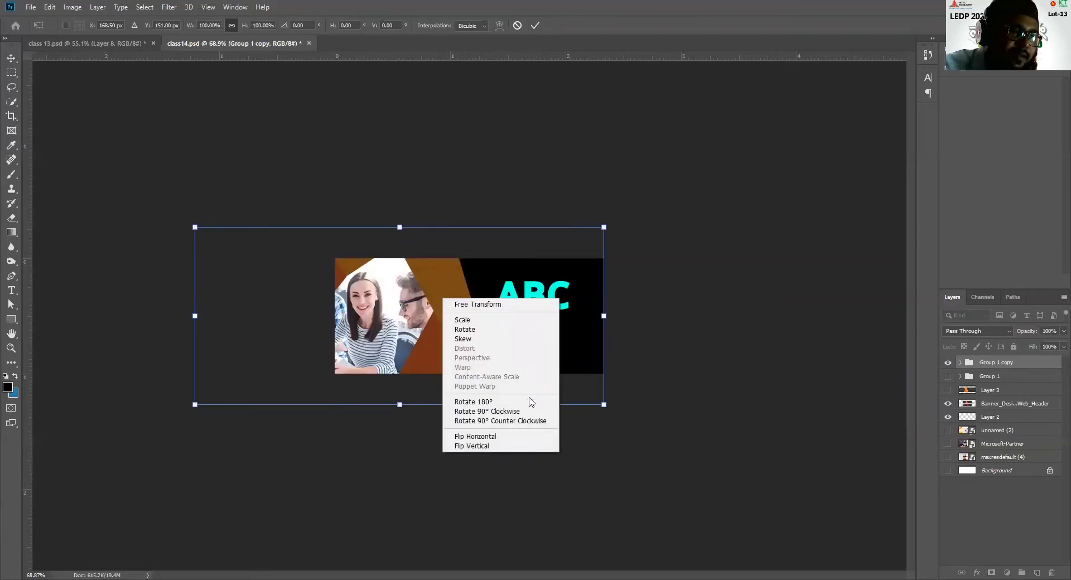
pyautogui.click(516, 437)
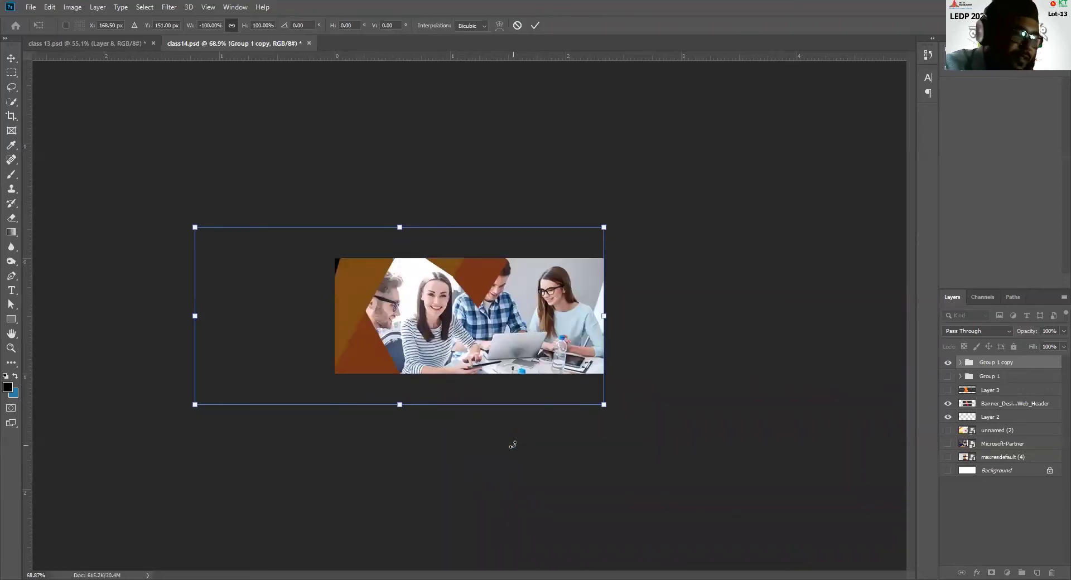
pyautogui.hotkey('ctrl', 'z')
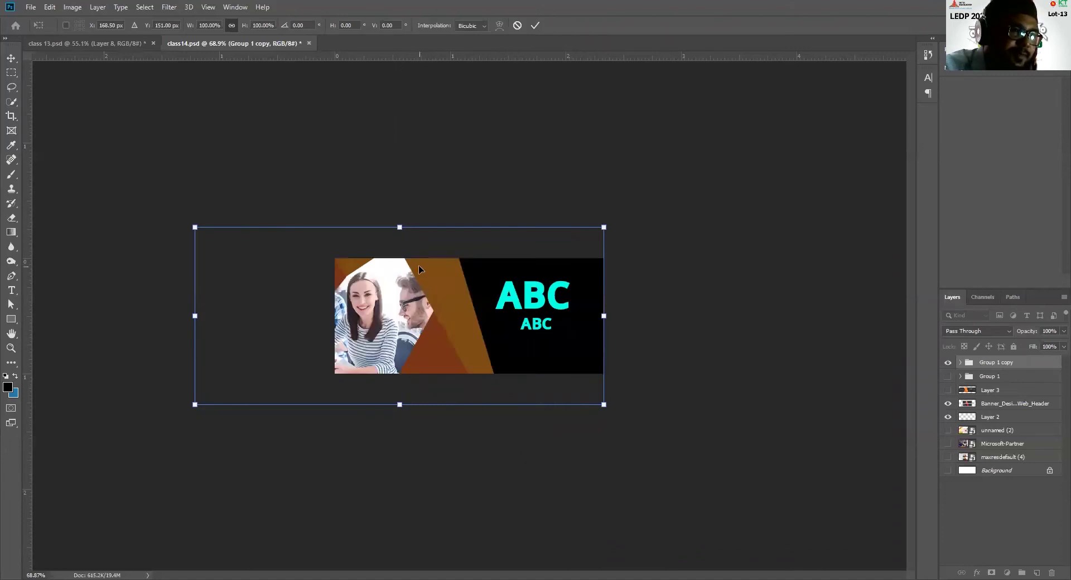
pyautogui.rightClick(422, 272)
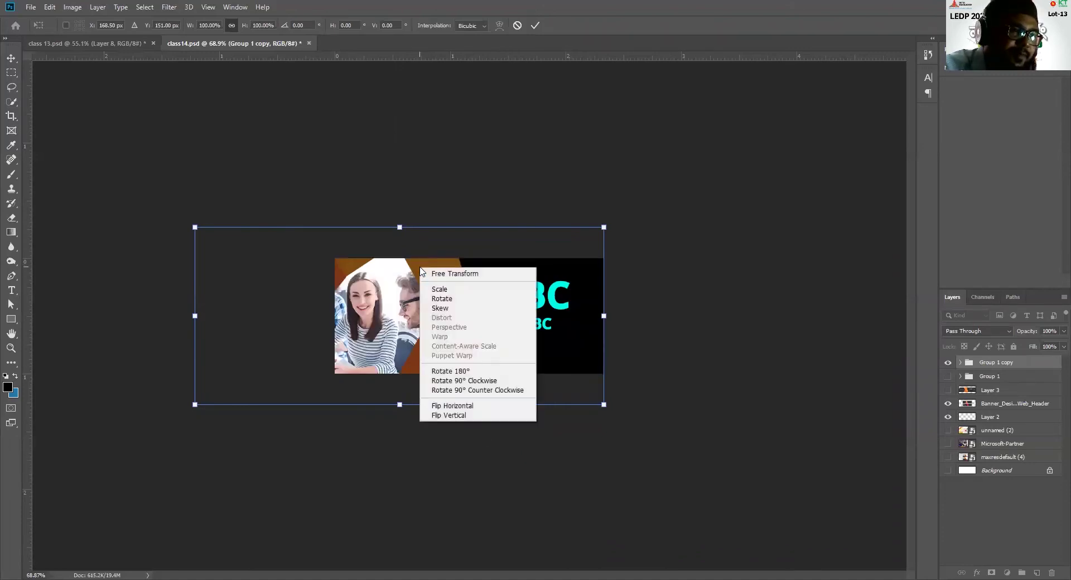
pyautogui.click(480, 290)
pyautogui.rightClick(460, 324)
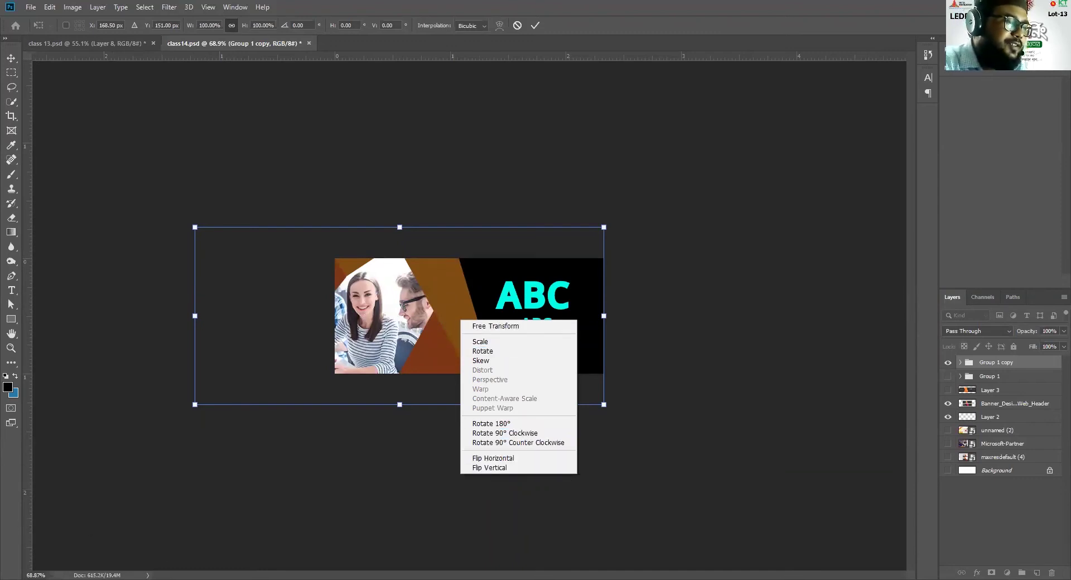
pyautogui.press('Escape')
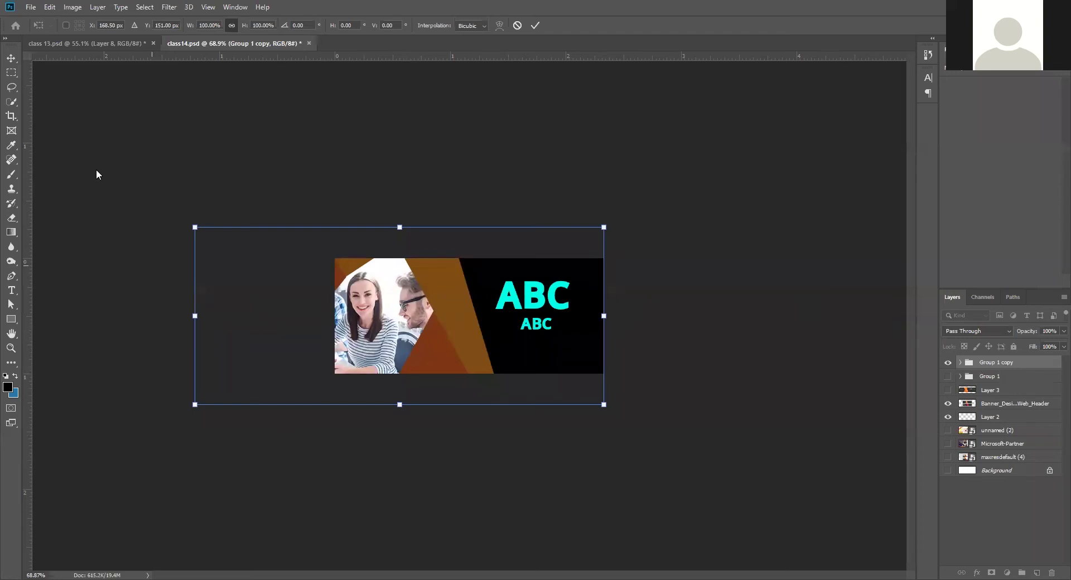
pyautogui.click(11, 58)
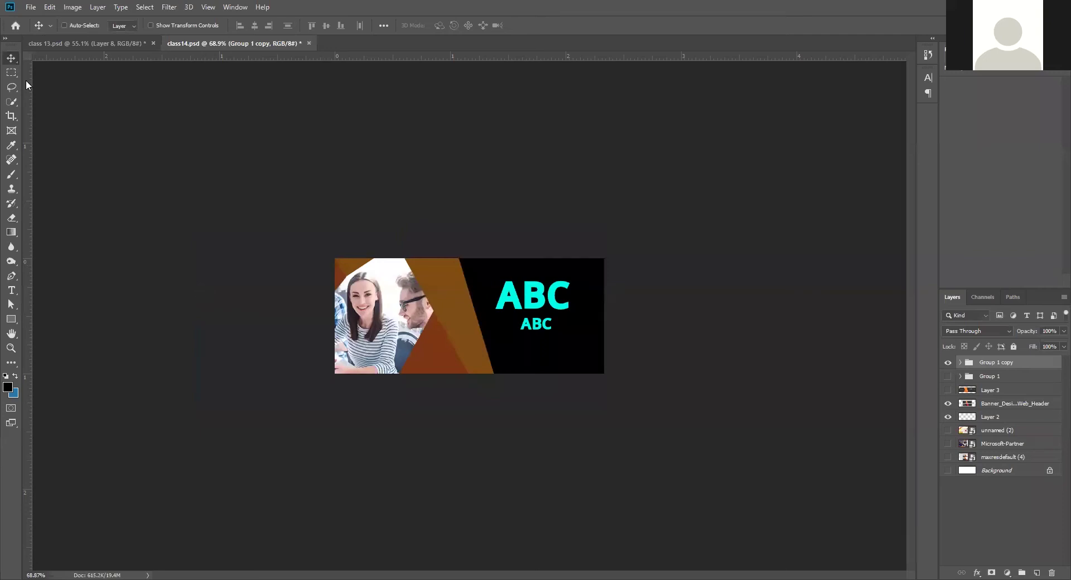
# - Flip Group 1 copy horizontally and move it right so the black text area covers the banner's left side
pyautogui.press('alt')
pyautogui.hotkey('ctrl', 't')
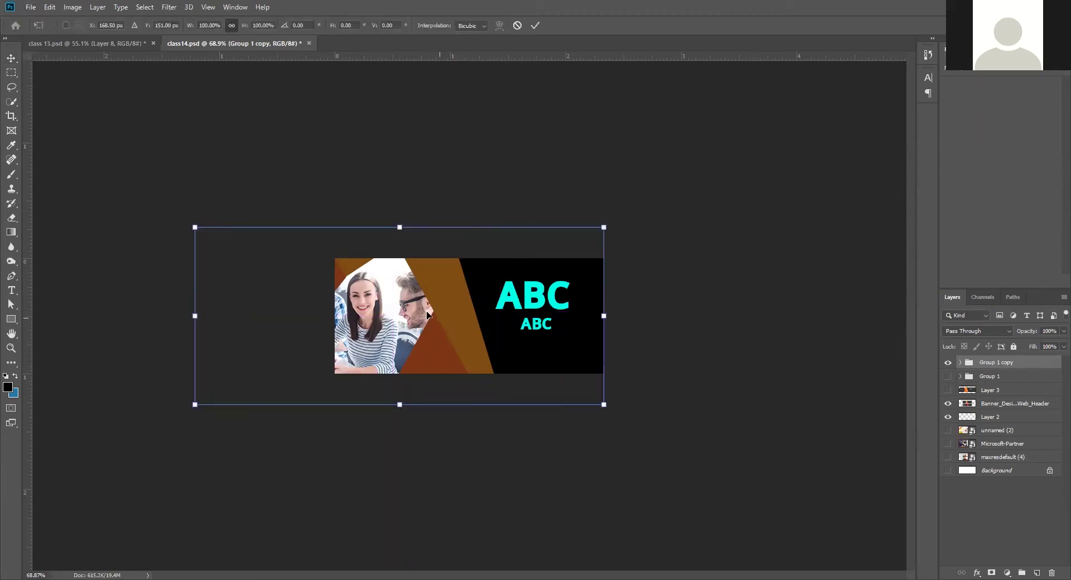
pyautogui.scroll(5, 465, 339)
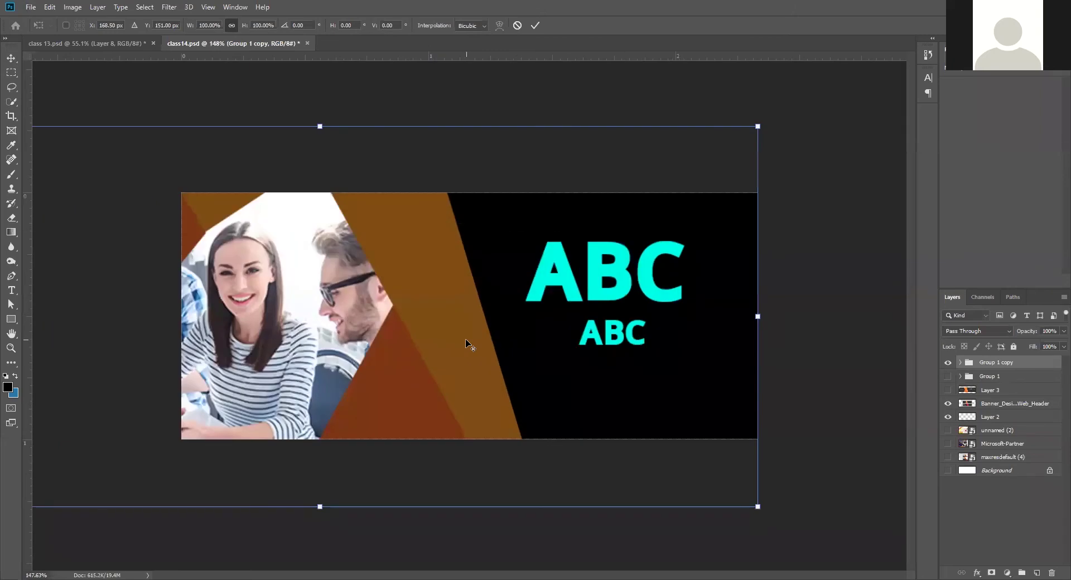
pyautogui.scroll(-3, 466, 337)
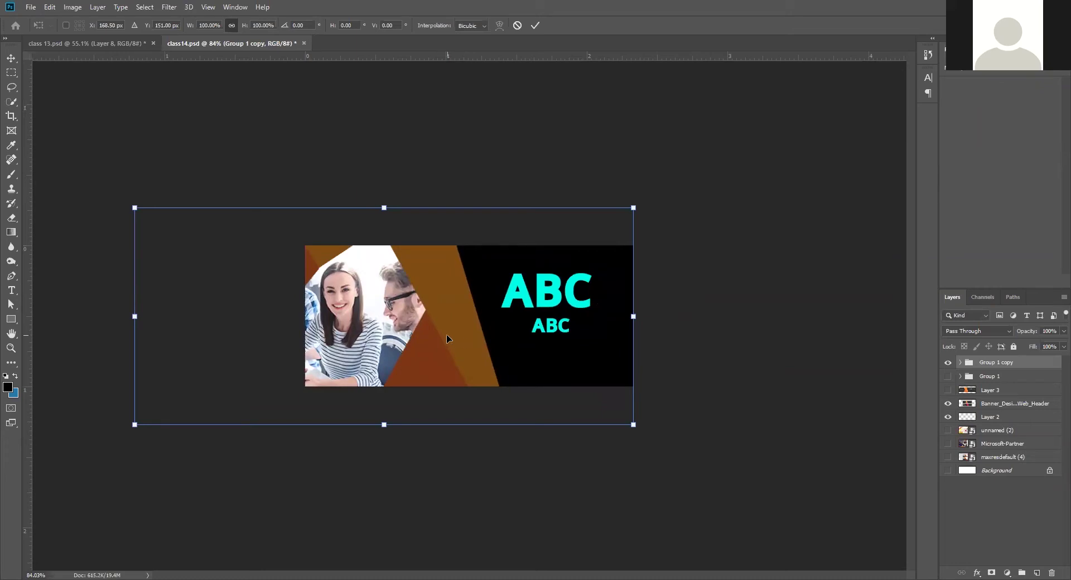
pyautogui.rightClick(447, 335)
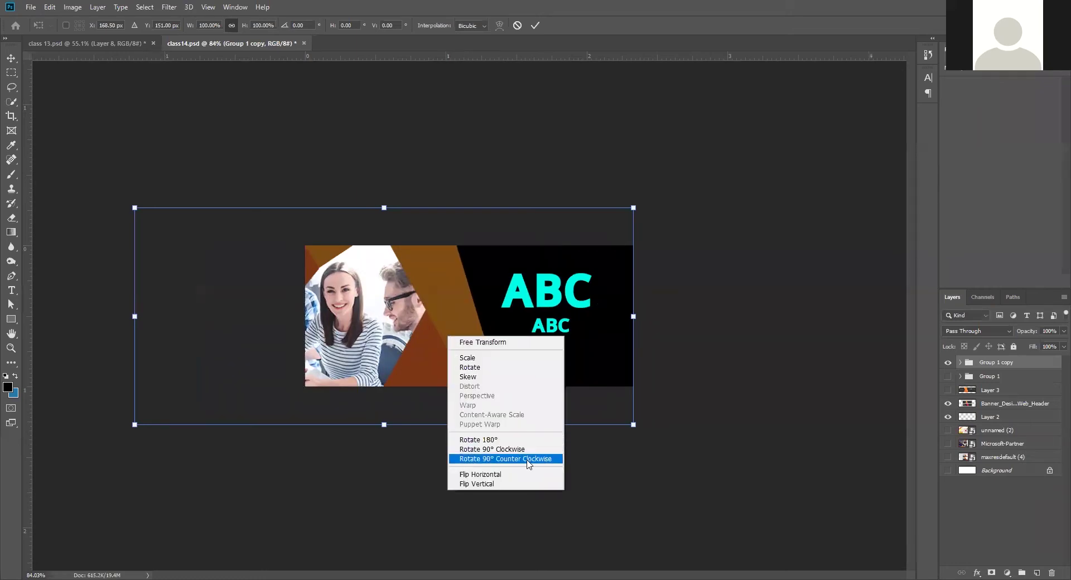
pyautogui.click(491, 474)
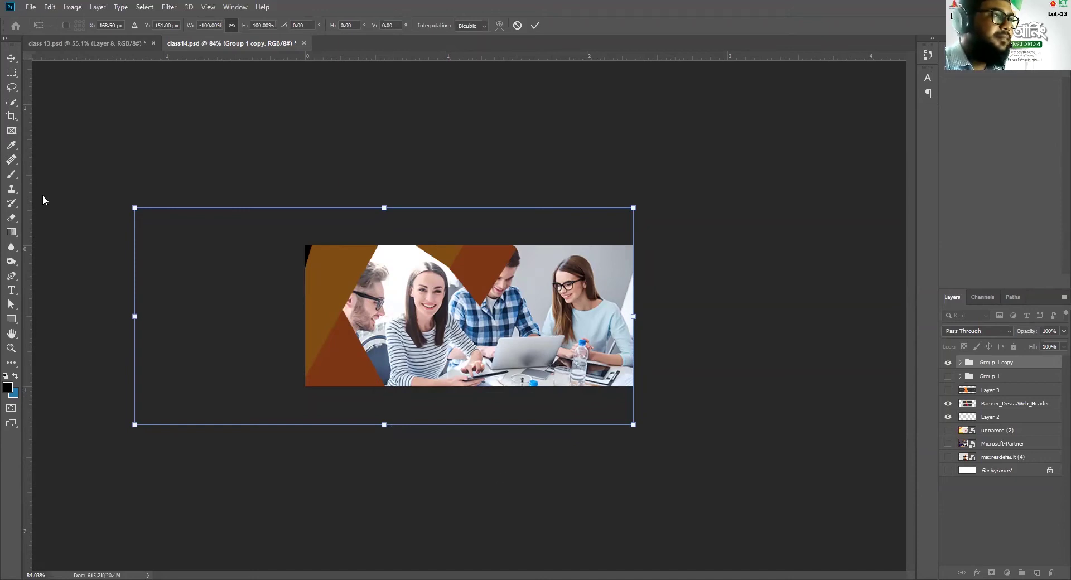
pyautogui.click(11, 58)
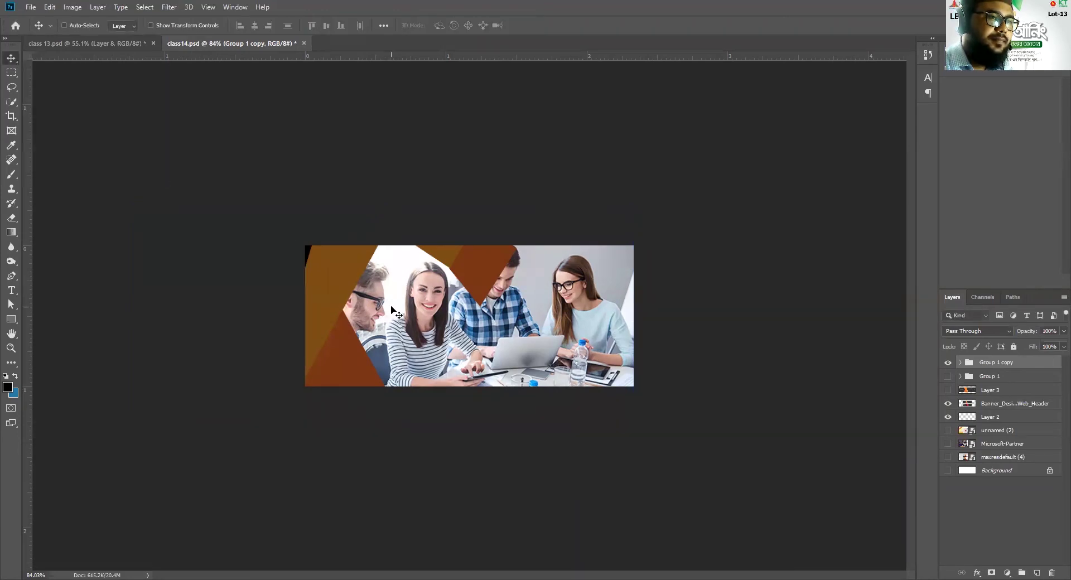
pyautogui.moveTo(392, 308); pyautogui.dragTo(560, 312)
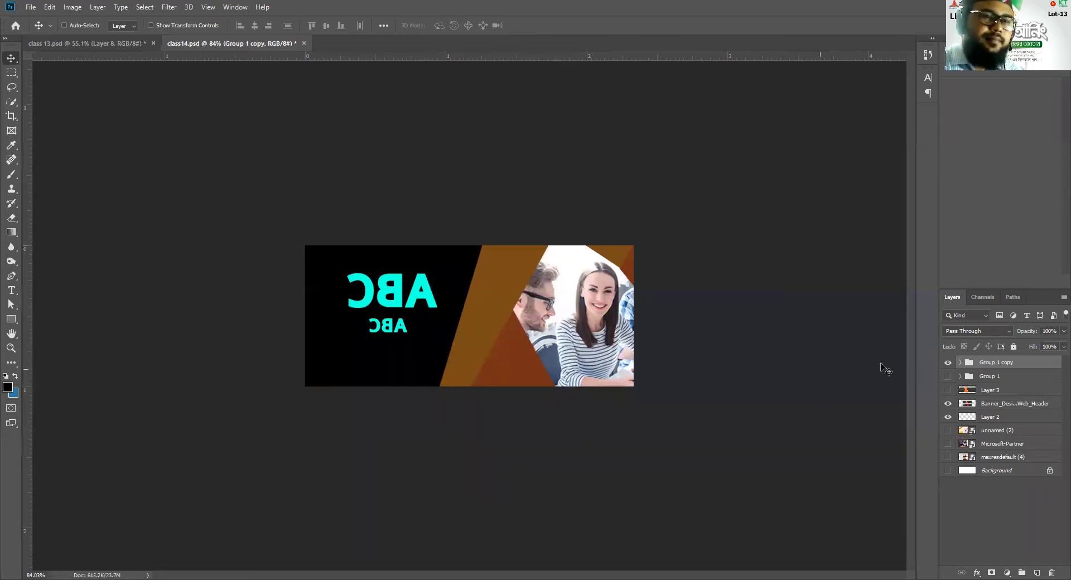
# - Undo both the move and the horizontal flip of Group 1 copy
pyautogui.press('ctrl')
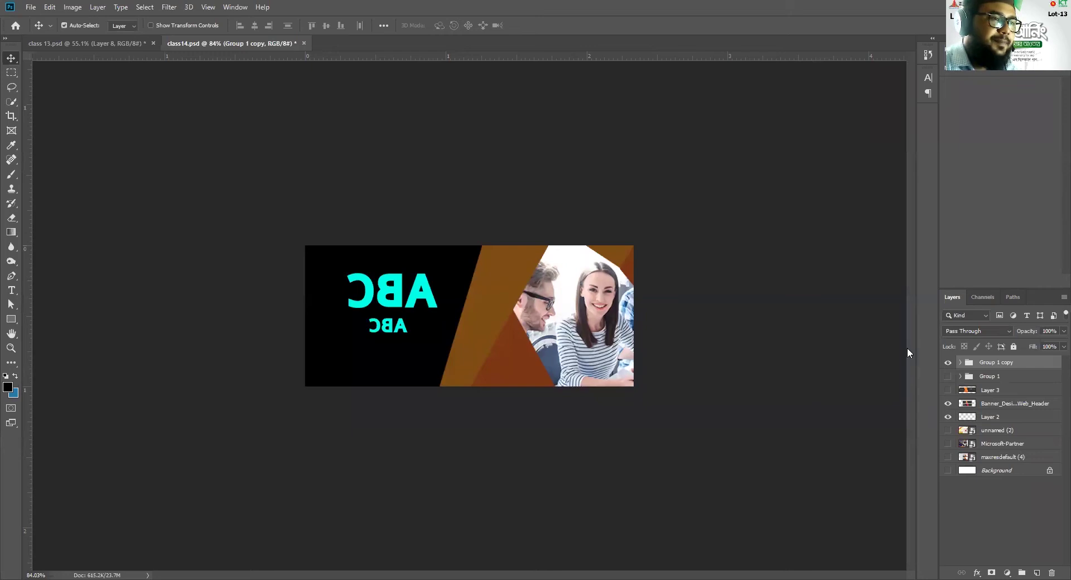
pyautogui.hotkey('ctrl', 'z')
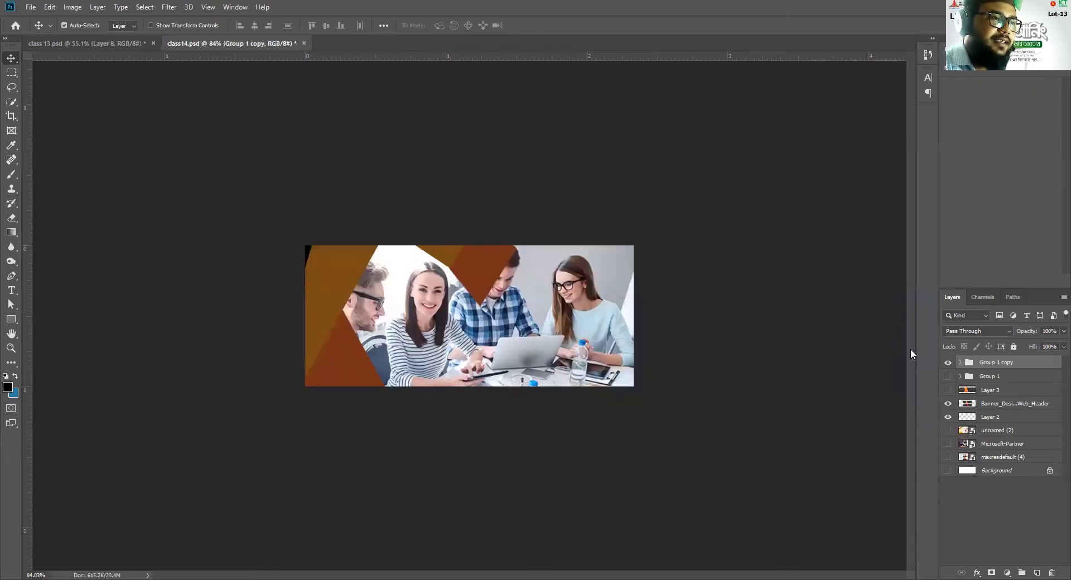
pyautogui.hotkey('ctrl', 'z')
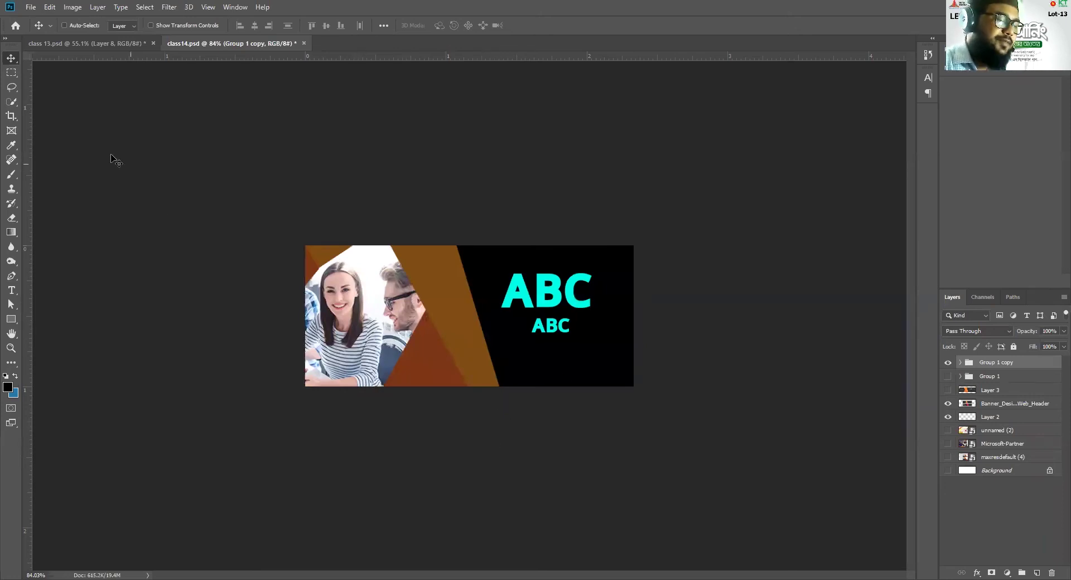
# - Flip Group 1 copy horizontally and move it right until its left edge meets the banner's left edge
pyautogui.press('ctrl')
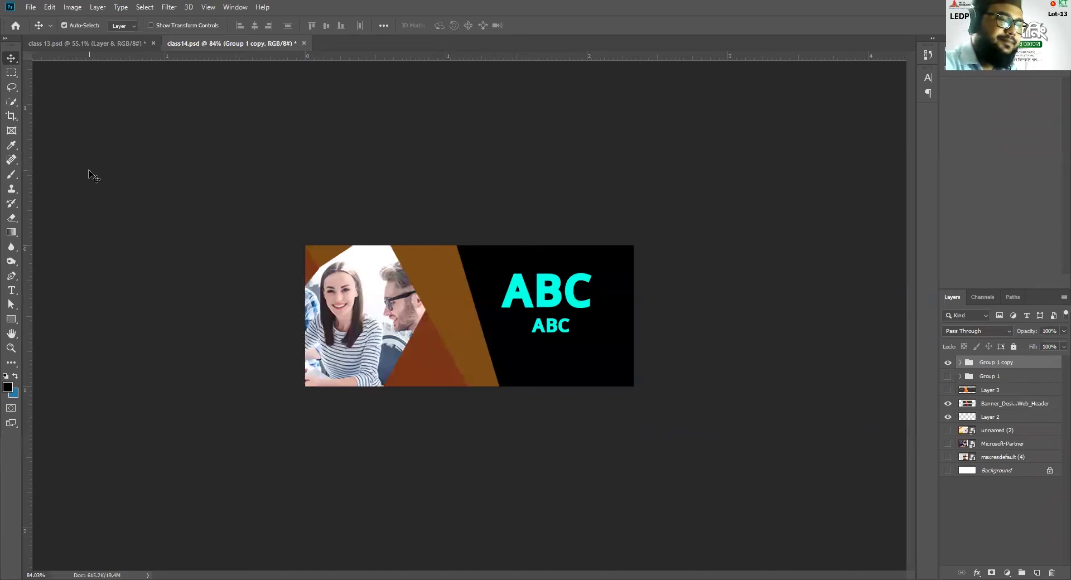
pyautogui.hotkey('ctrl', 't')
pyautogui.rightClick(461, 293)
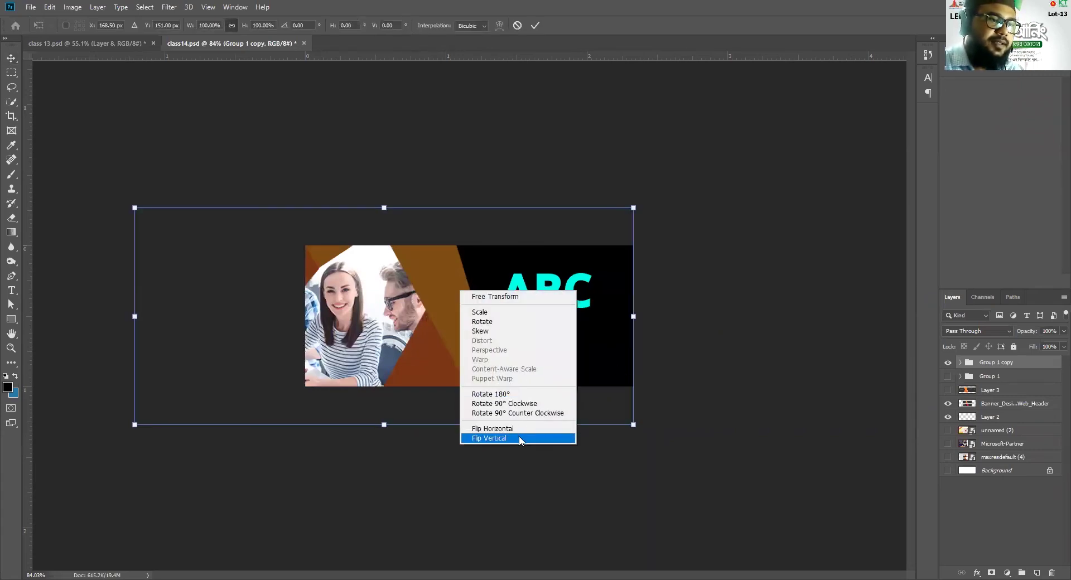
pyautogui.click(498, 428)
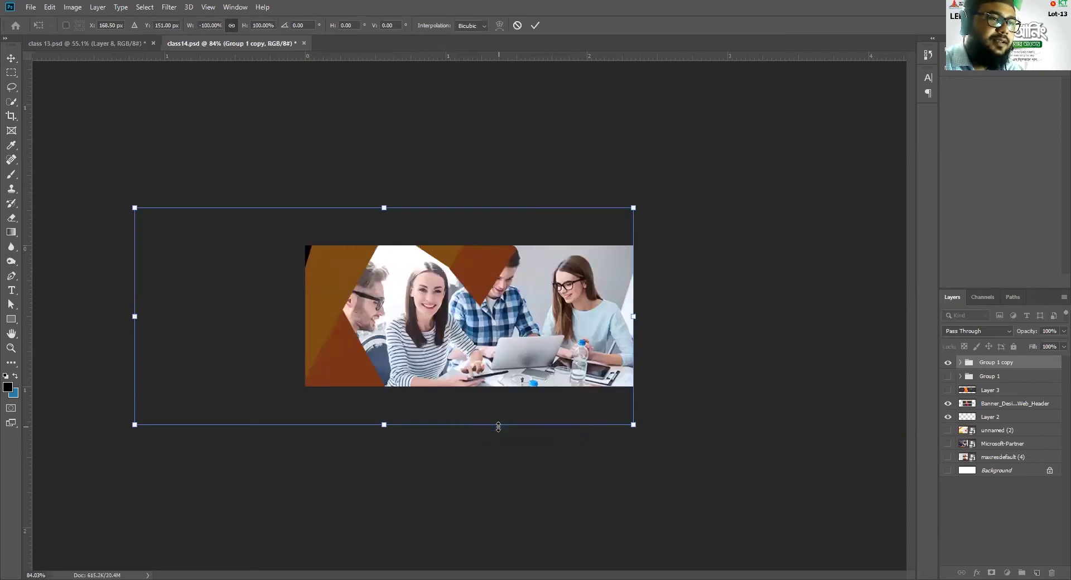
pyautogui.moveTo(342, 326); pyautogui.dragTo(497, 327)
pyautogui.press('Down')
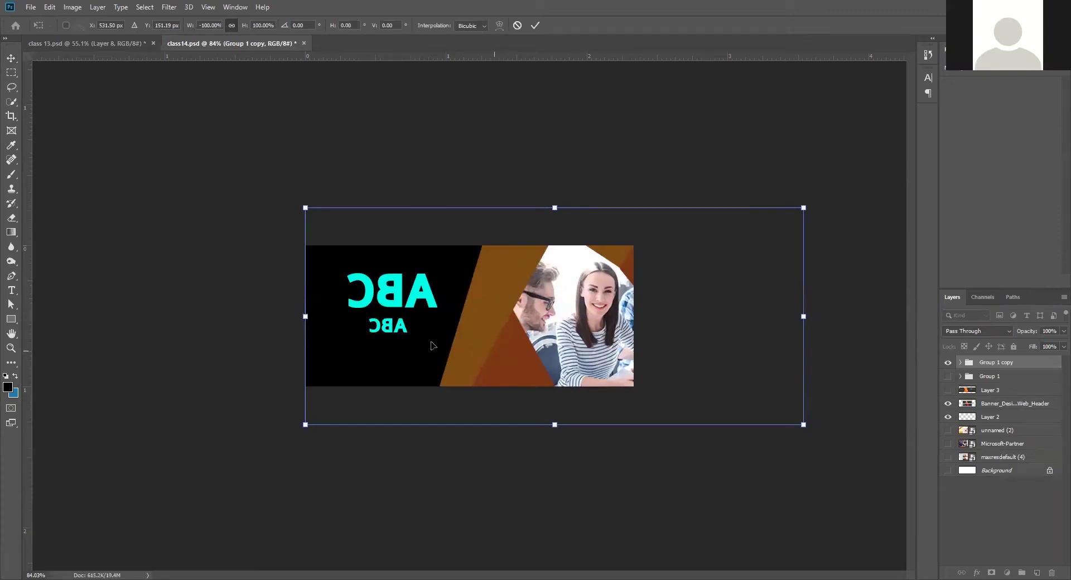
pyautogui.click(8, 63)
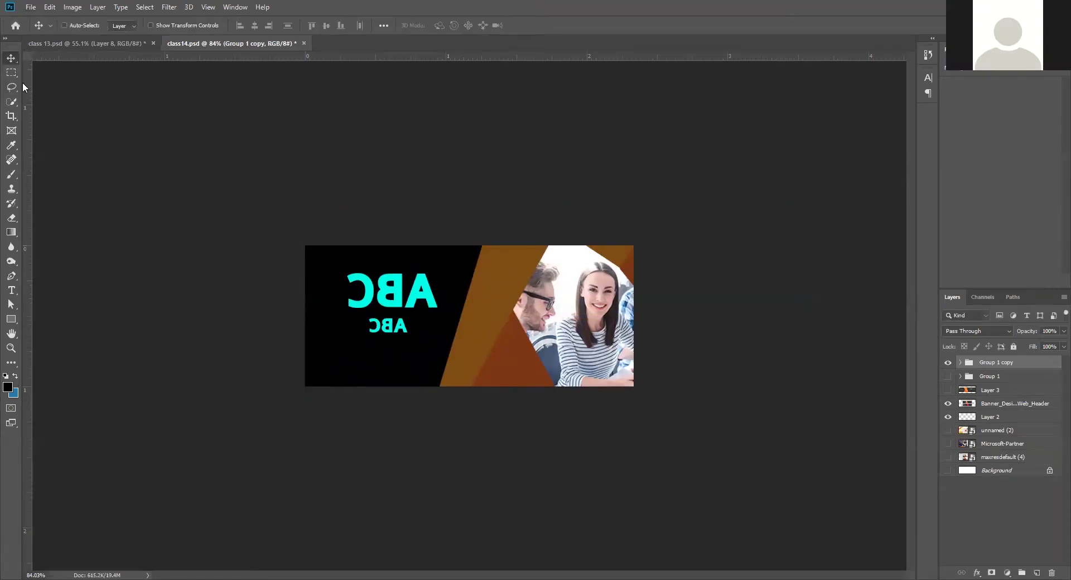
# - Expand Group 1 copy and flip its large ABC text vertically, horizontally, and vertically again so it reads normally
pyautogui.click(960, 363)
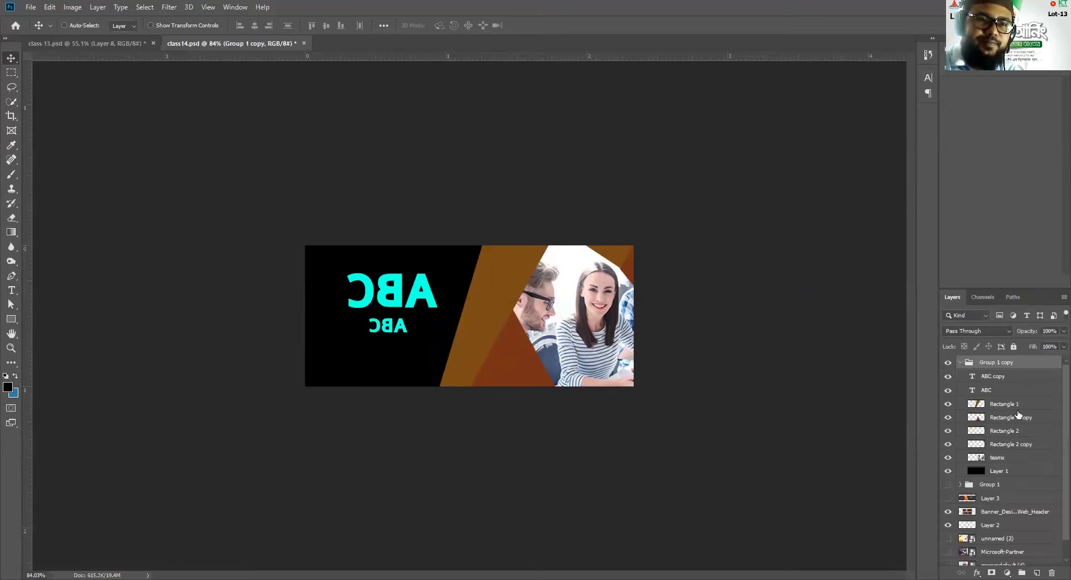
pyautogui.click(1002, 402)
pyautogui.click(997, 391)
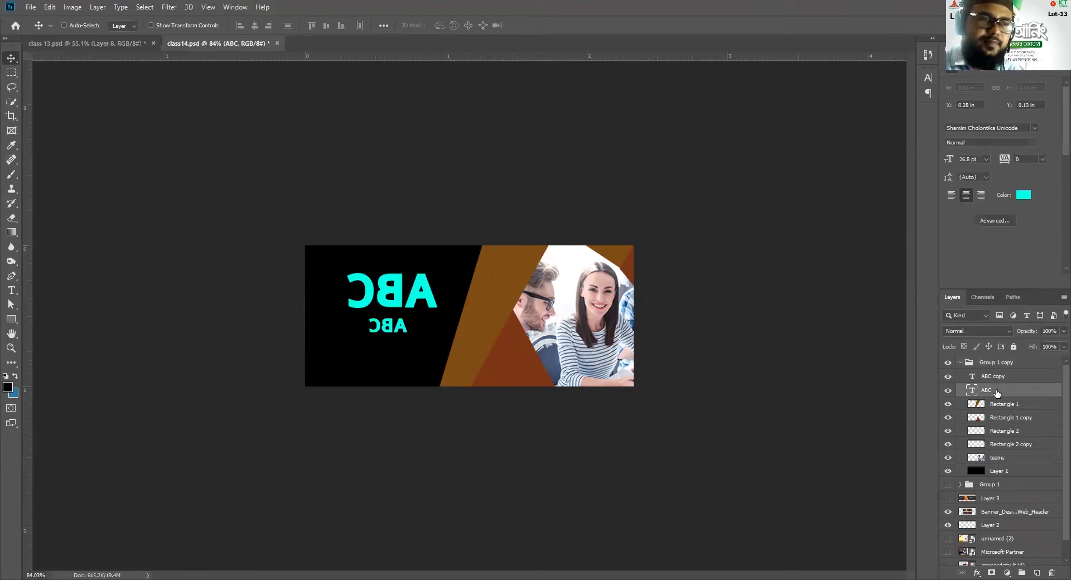
pyautogui.press('ctrl')
pyautogui.hotkey('ctrl', 't')
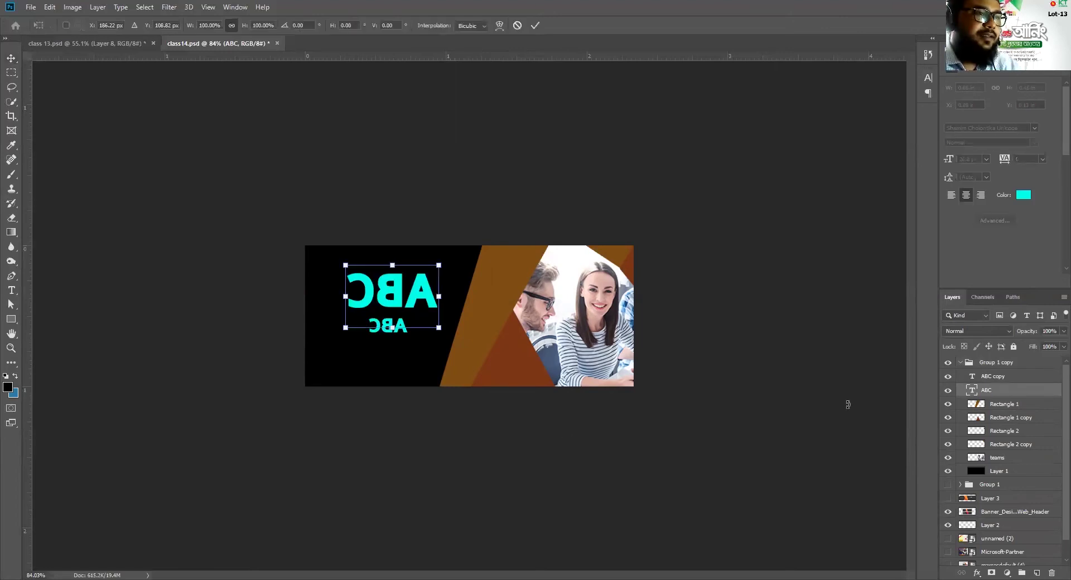
pyautogui.rightClick(399, 292)
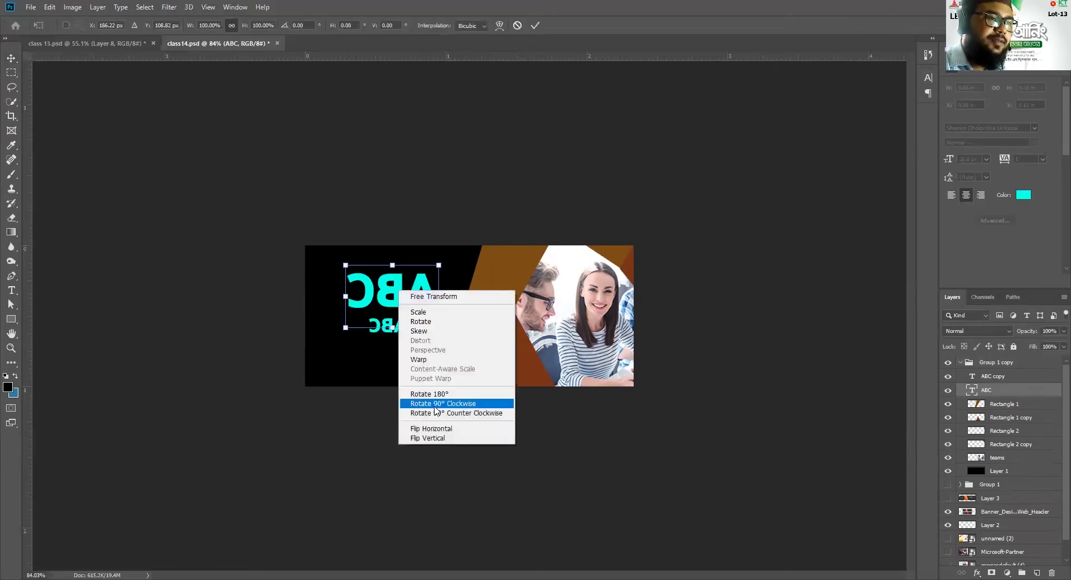
pyautogui.click(437, 438)
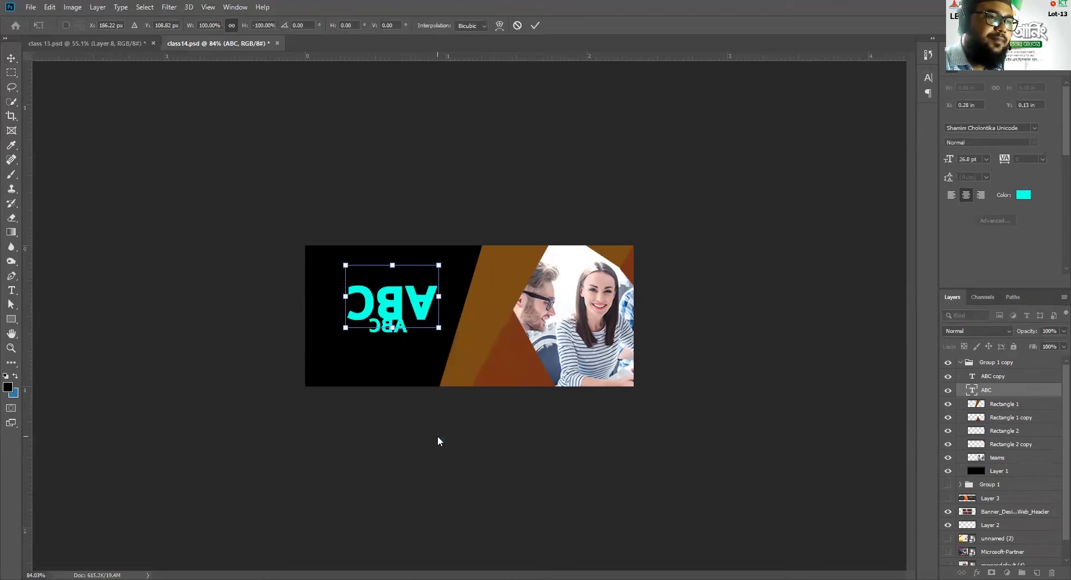
pyautogui.rightClick(389, 305)
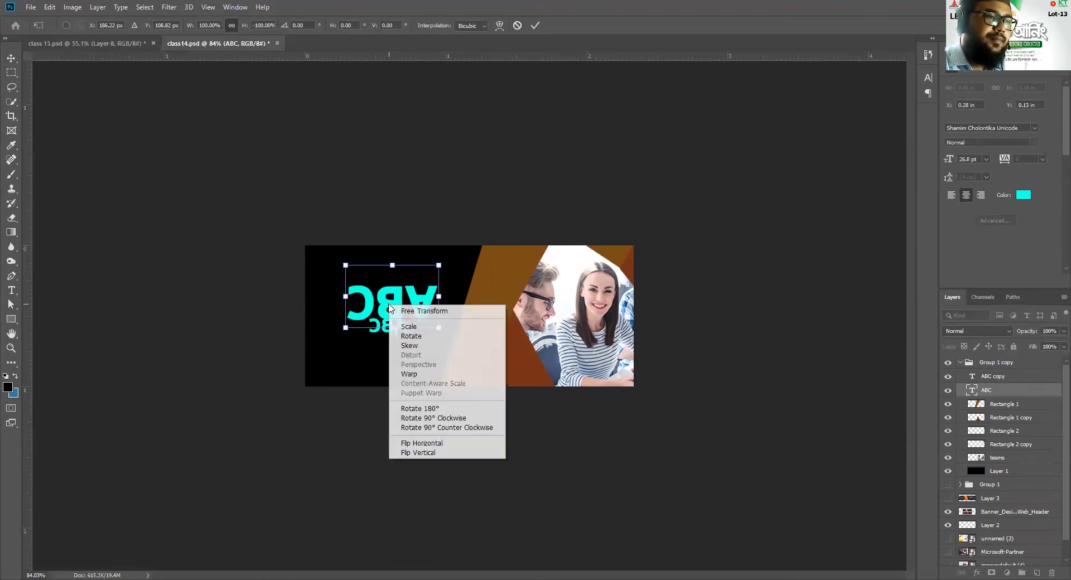
pyautogui.click(447, 443)
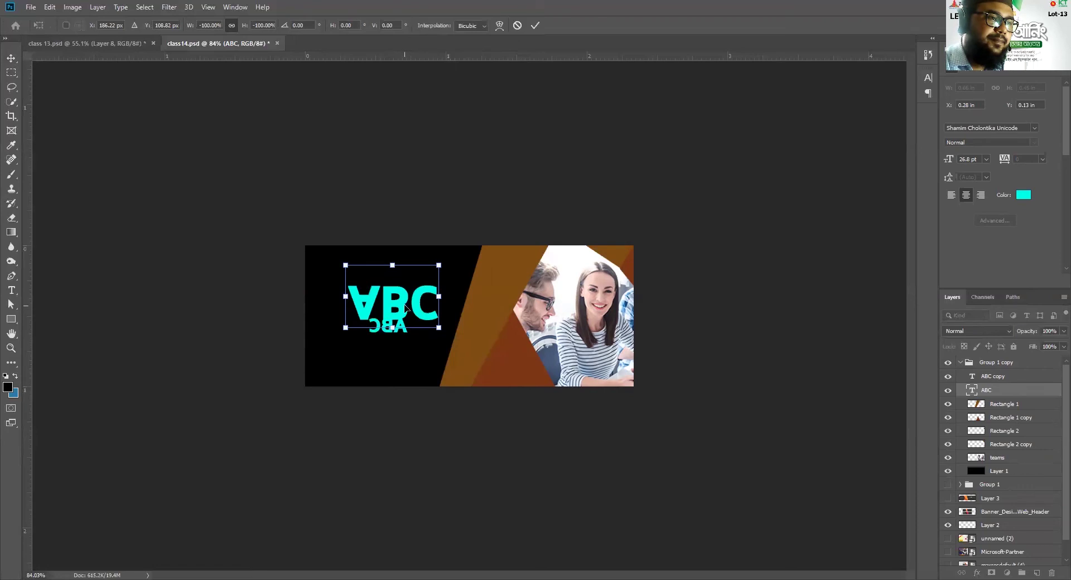
pyautogui.rightClick(404, 306)
pyautogui.click(442, 456)
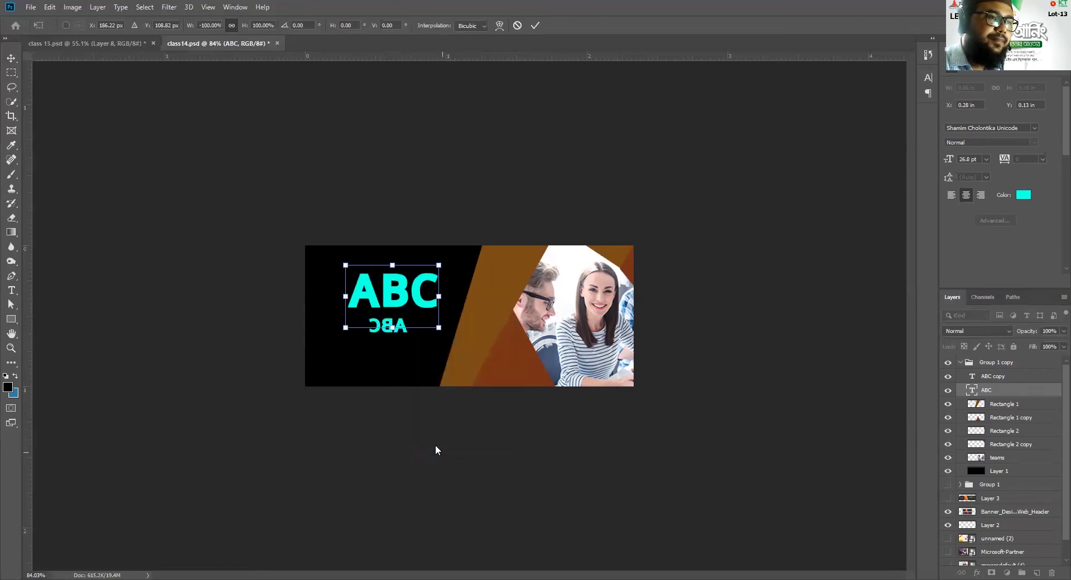
pyautogui.press('Return')
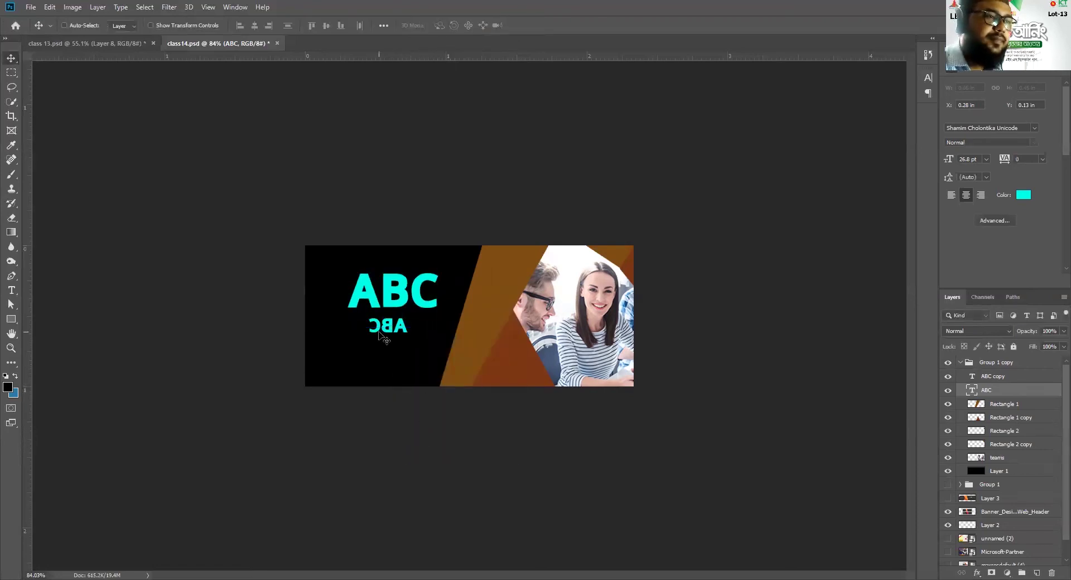
# - Flip the small ABC text vertically, horizontally, and vertically again so it reads normally, and save the document
pyautogui.click(389, 332)
pyautogui.rightClick(388, 331)
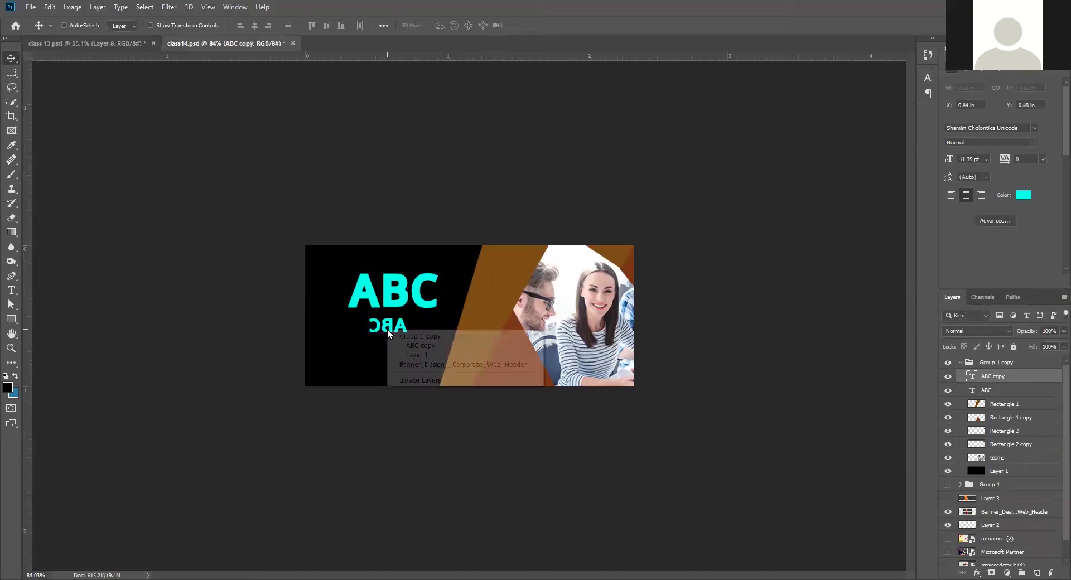
pyautogui.click(420, 345)
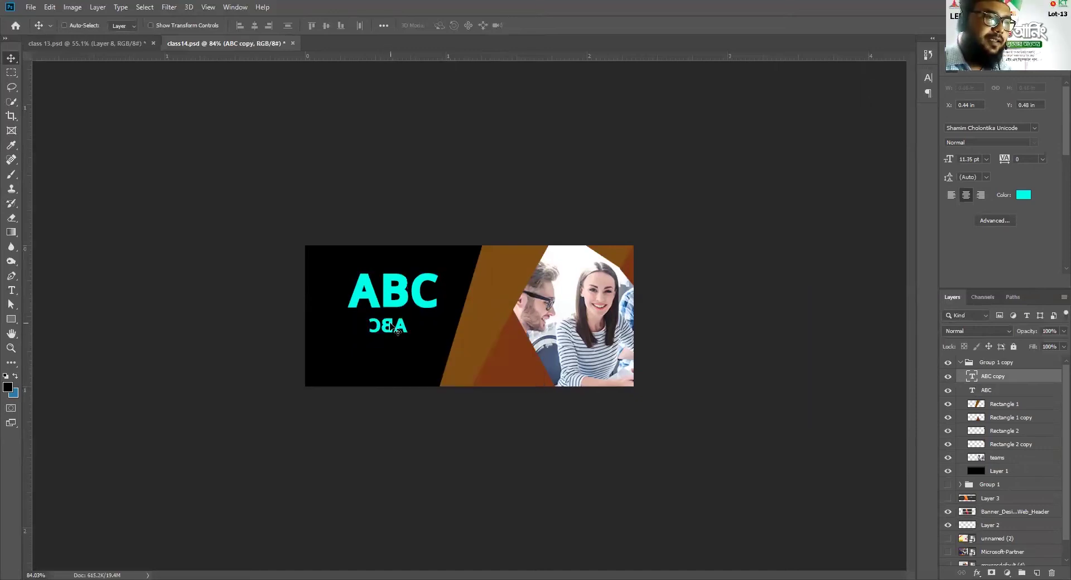
pyautogui.hotkey('ctrl', 't')
pyautogui.rightClick(390, 324)
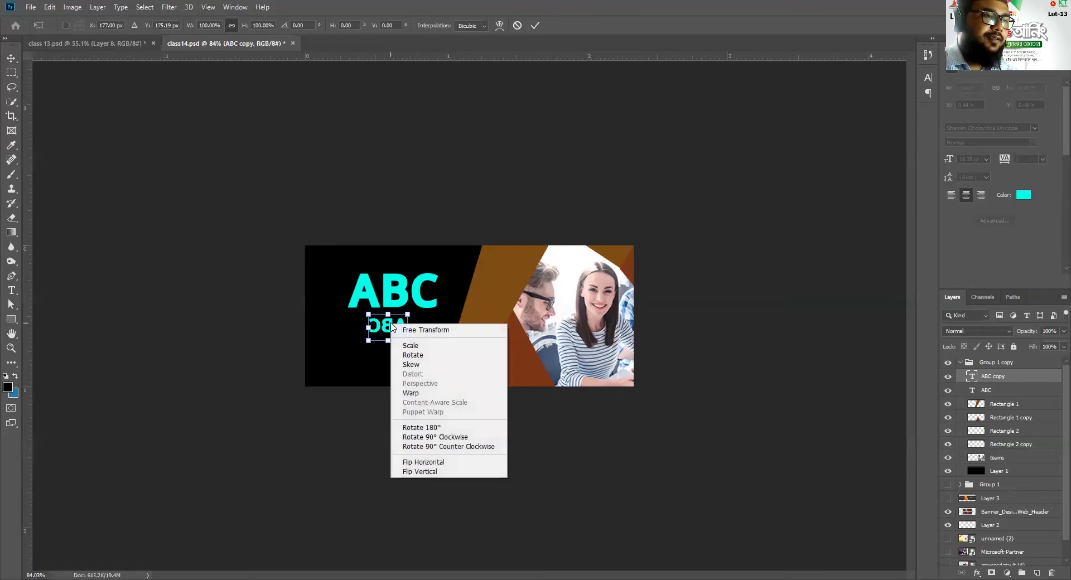
pyautogui.click(423, 472)
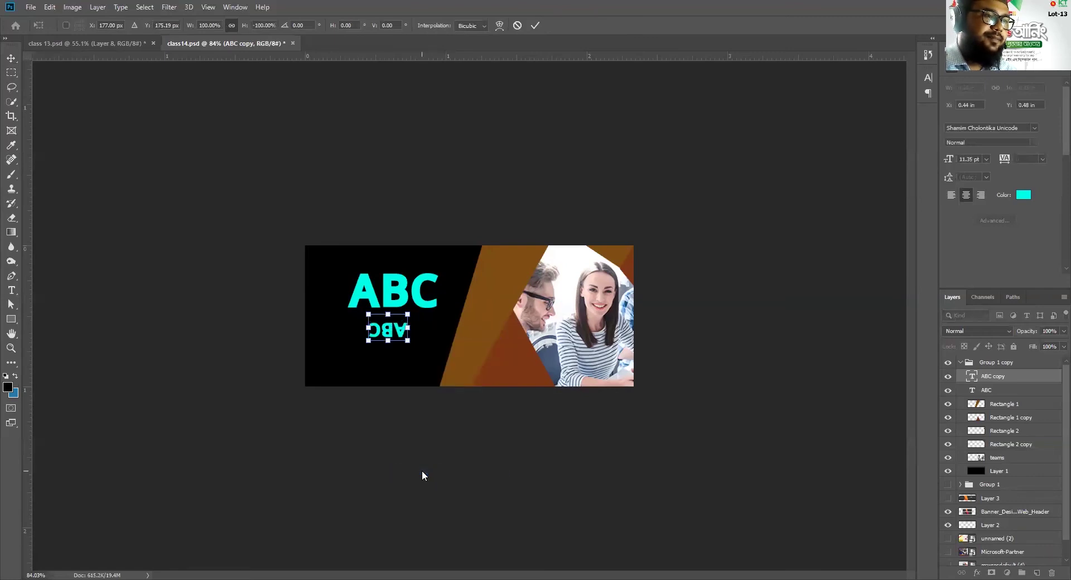
pyautogui.rightClick(390, 333)
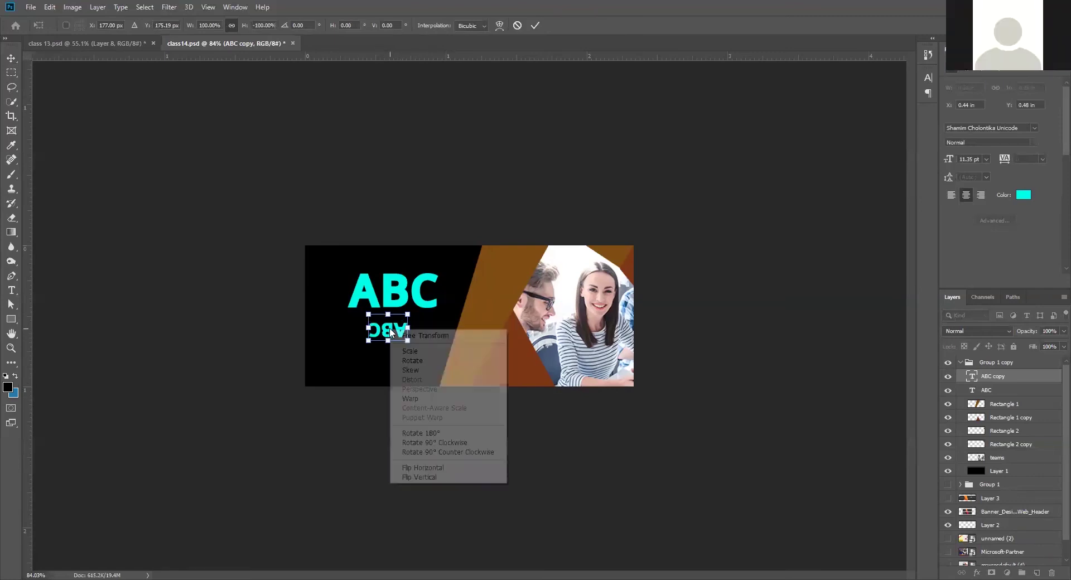
pyautogui.click(417, 469)
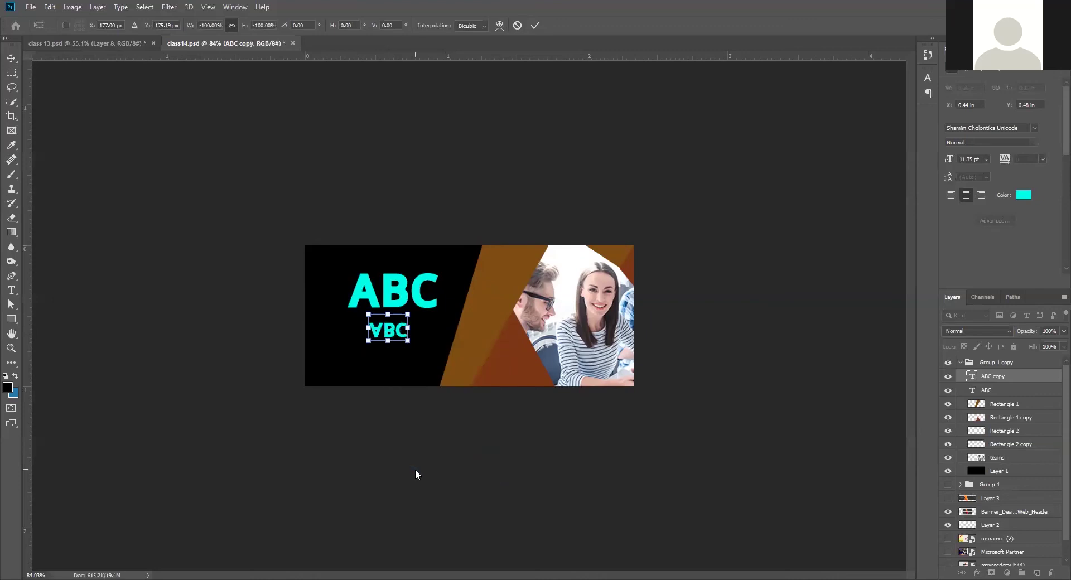
pyautogui.rightClick(390, 329)
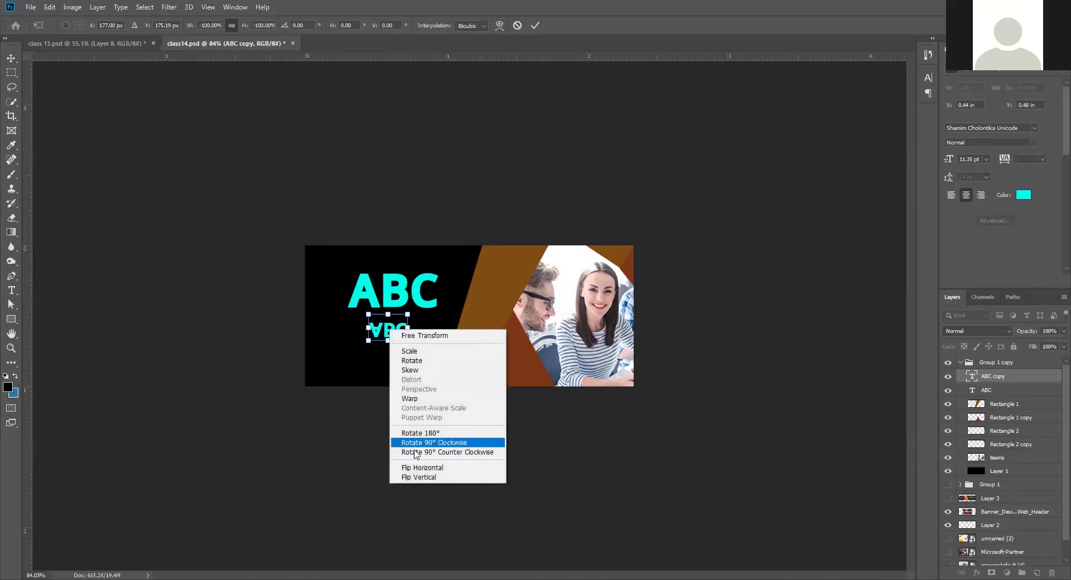
pyautogui.click(417, 478)
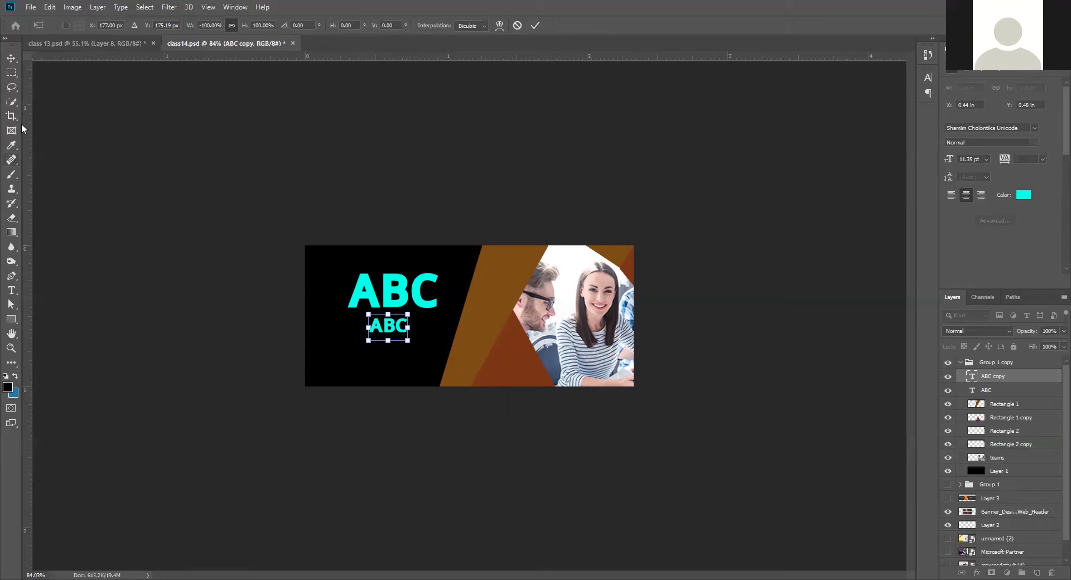
pyautogui.press('Return')
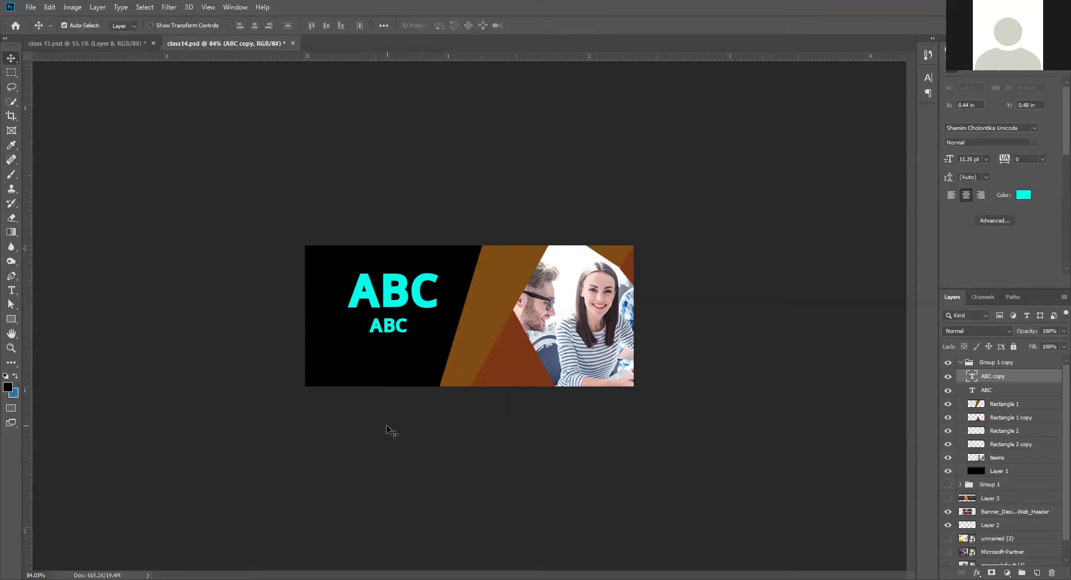
pyautogui.hotkey('ctrl', 's')
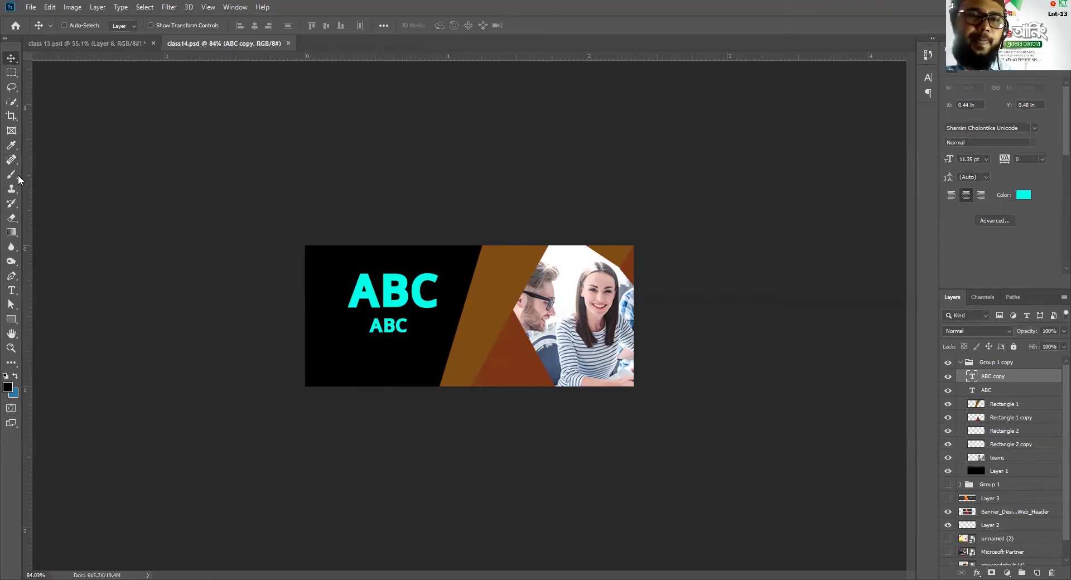
# - Collapse Group 1 copy and hide the web header reference layer, Layer 2 and Group 1, leaving only Group 1 copy visible
pyautogui.click(961, 364)
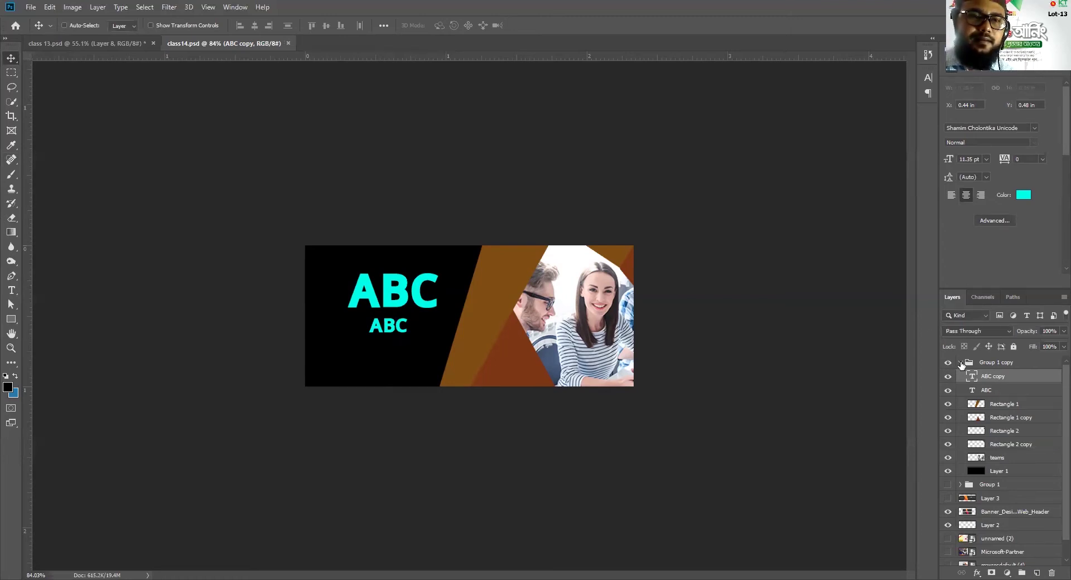
pyautogui.click(960, 363)
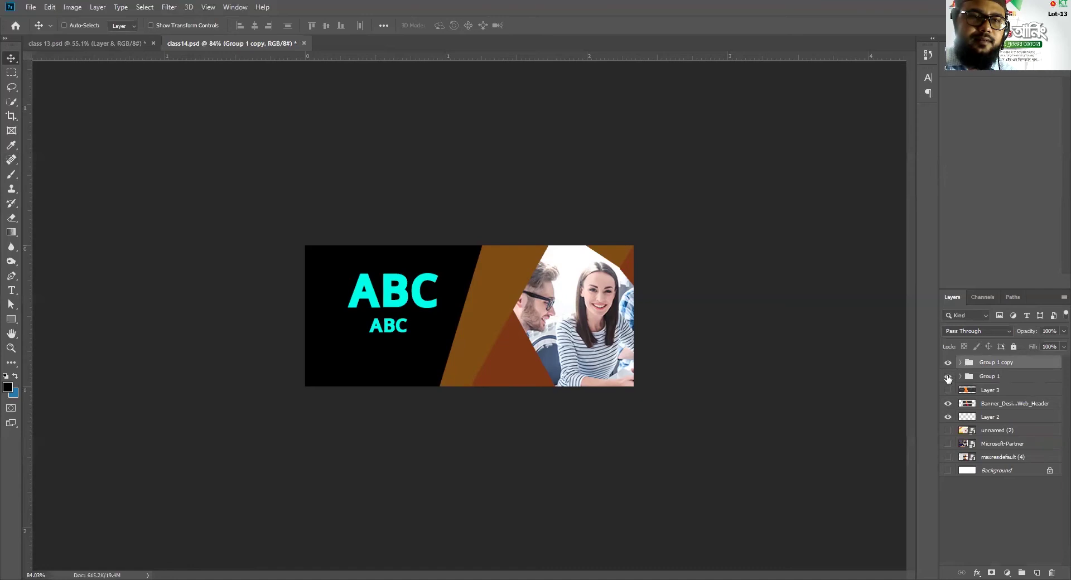
pyautogui.click(948, 403)
pyautogui.click(948, 417)
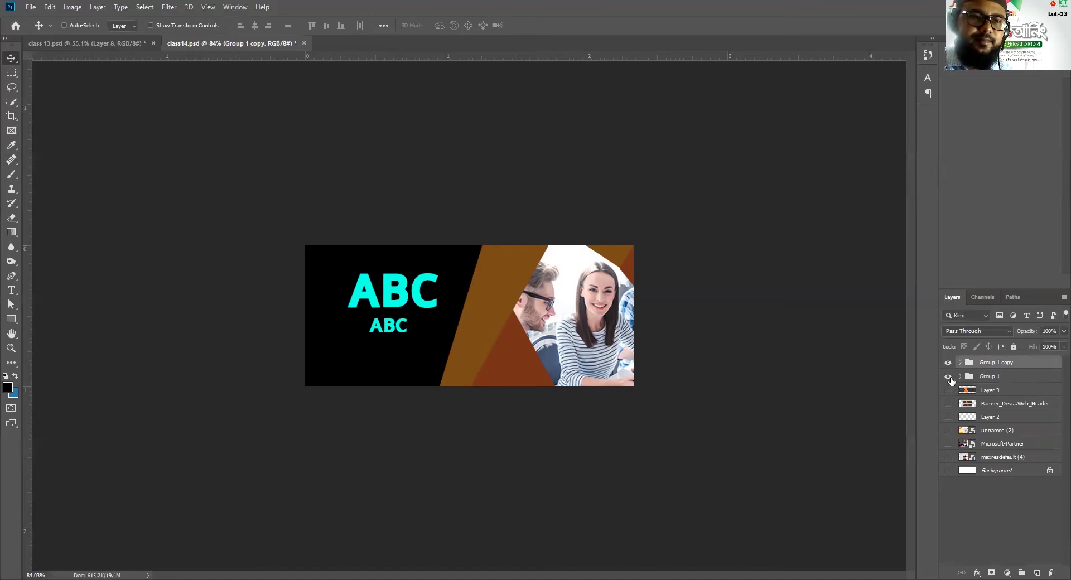
pyautogui.press('ctrl')
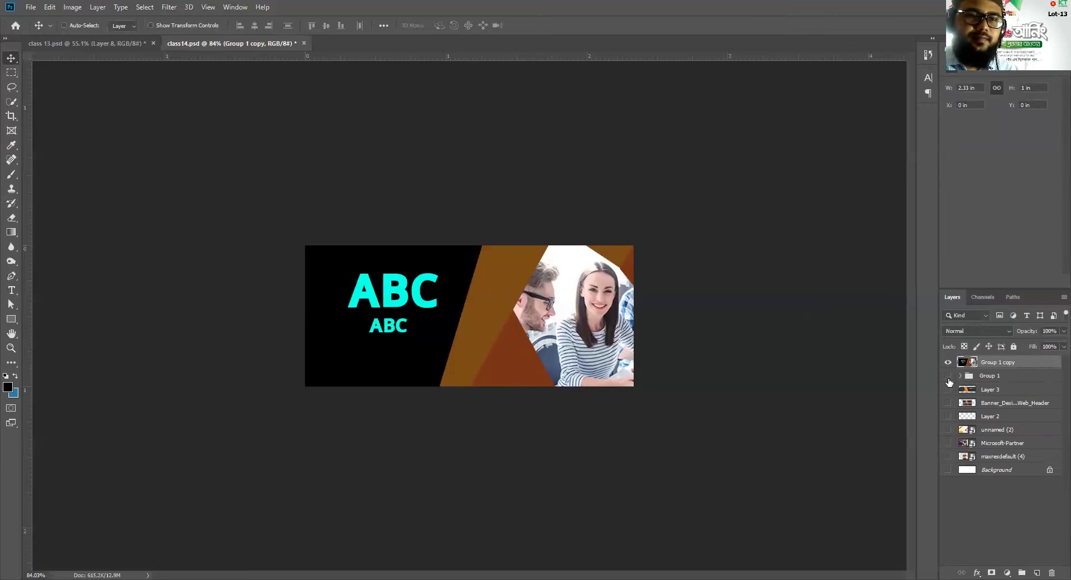
pyautogui.click(948, 377)
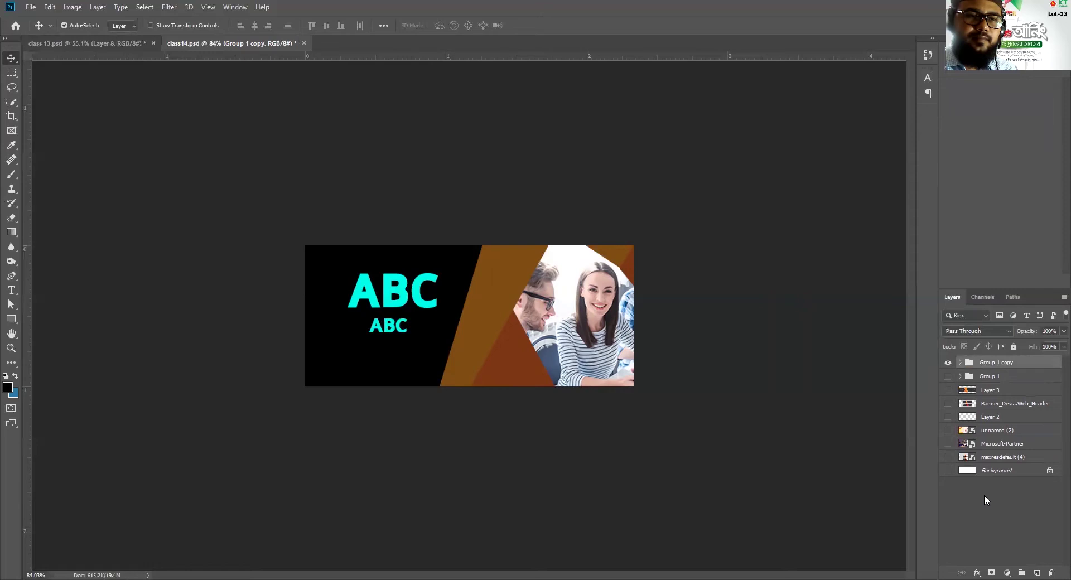
# - Stamp the visible flipped banner into a new merged layer, and hide both that layer and Group 1 copy
pyautogui.moveTo(971, 433); pyautogui.dragTo(972, 438)
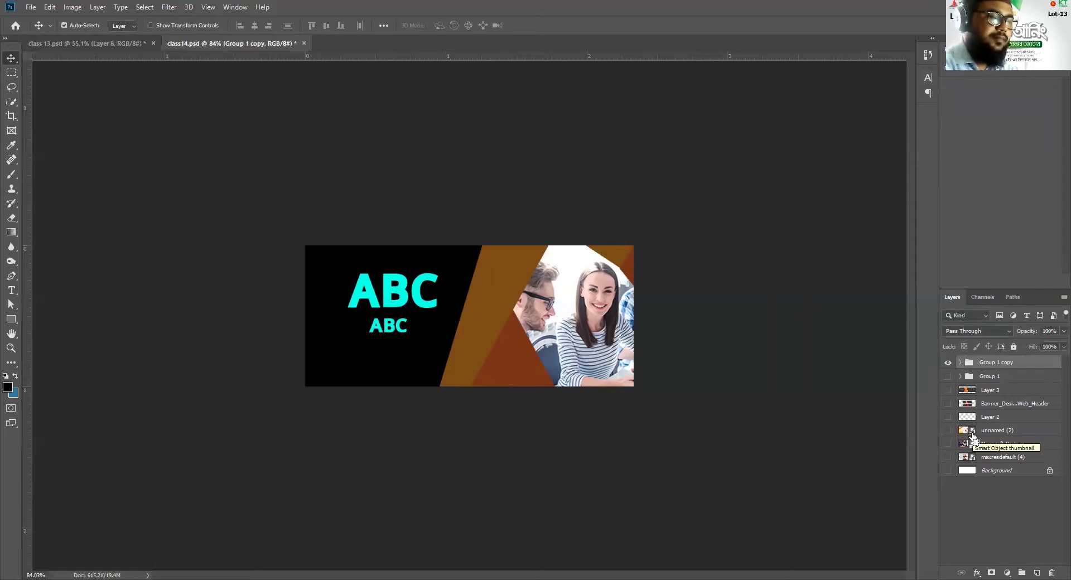
pyautogui.hotkey('ctrl', 'shift', 'alt', 'e')
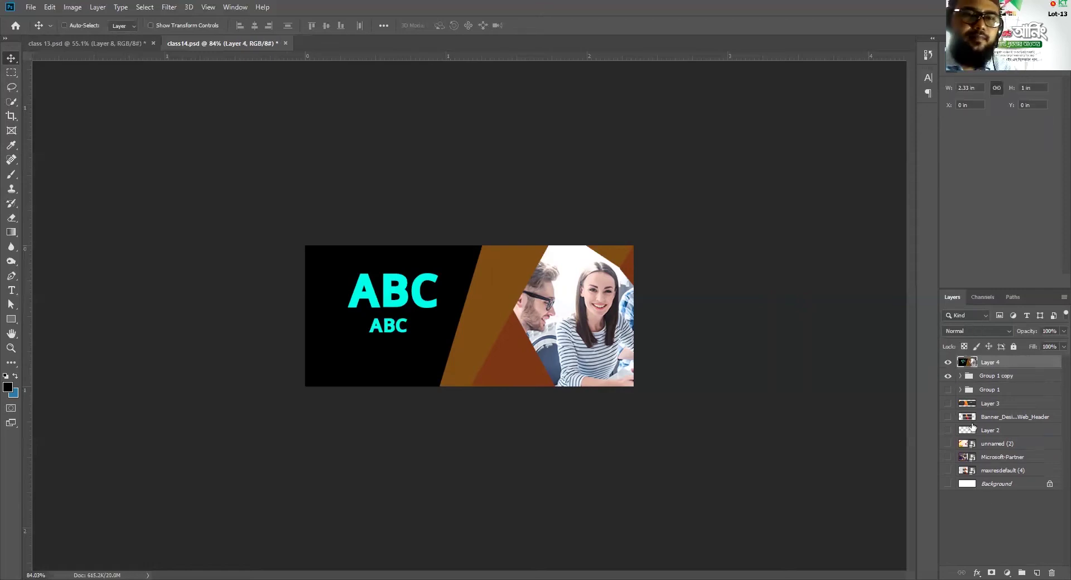
pyautogui.click(948, 376)
pyautogui.click(948, 362)
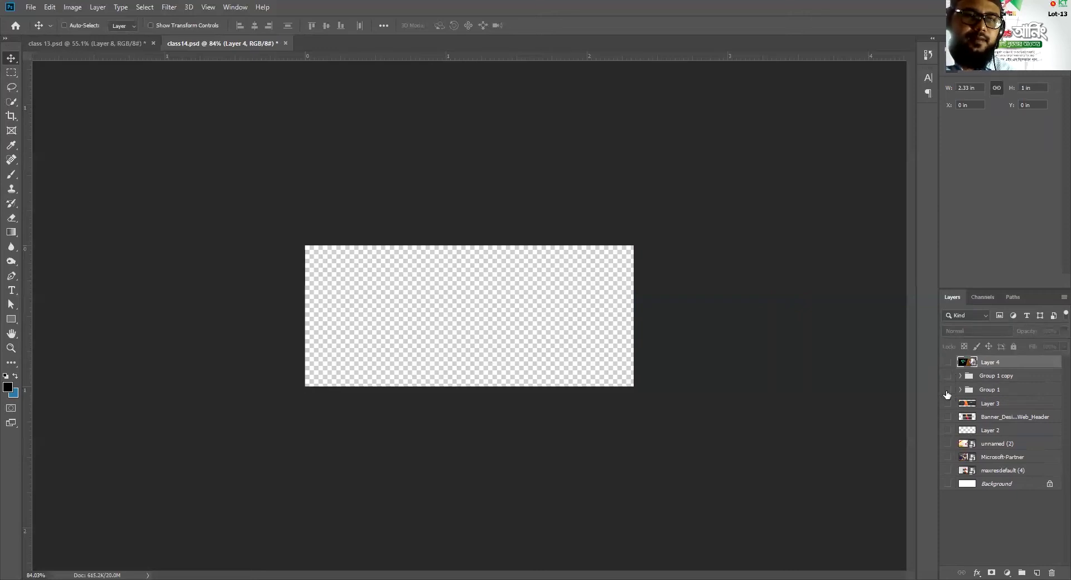
# - Show Group 1 and stamp the original banner into a new merged layer above it
pyautogui.click(947, 390)
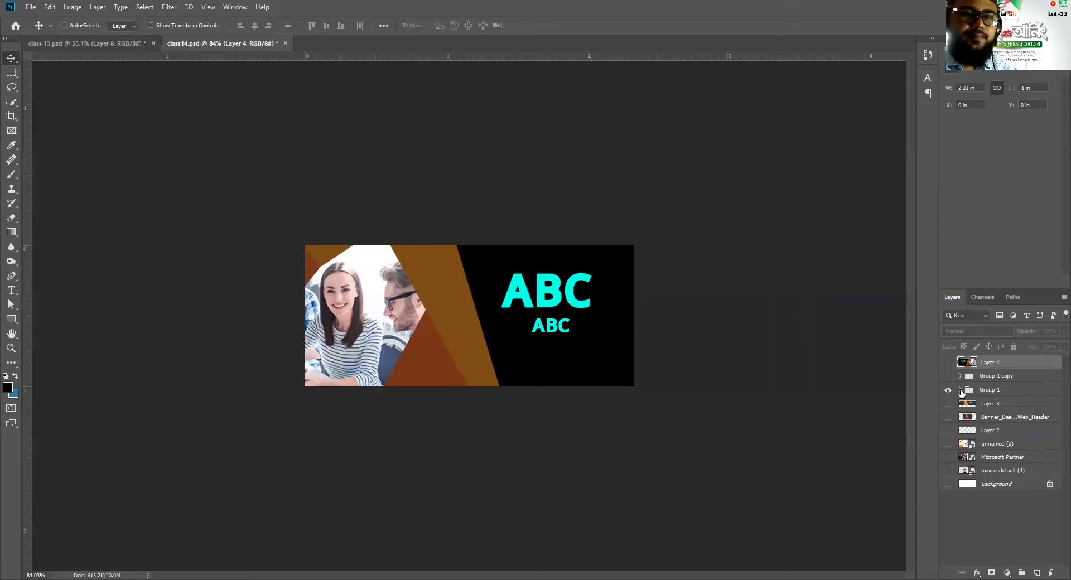
pyautogui.click(987, 391)
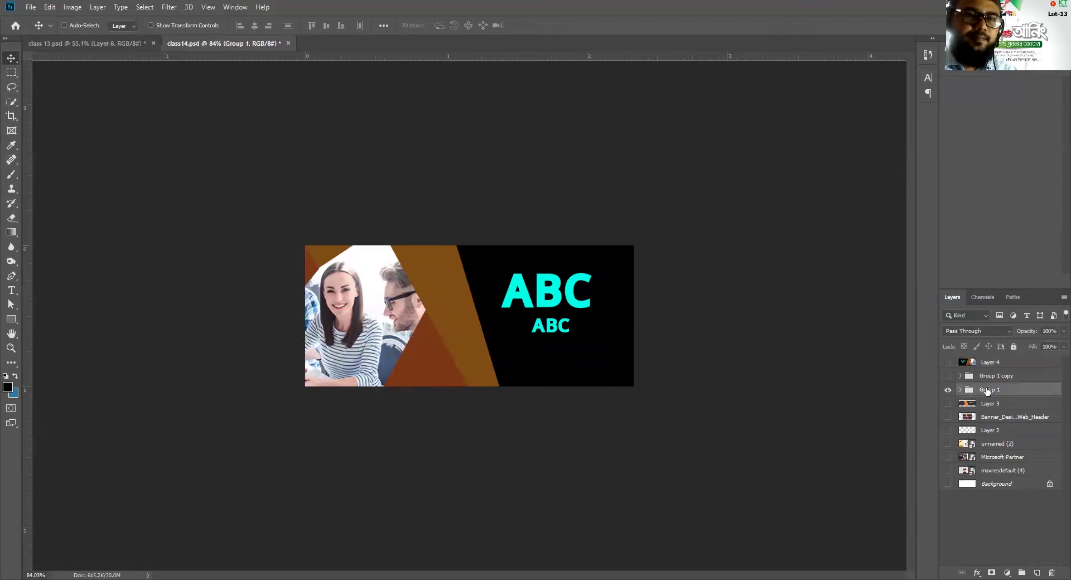
pyautogui.press('ctrl')
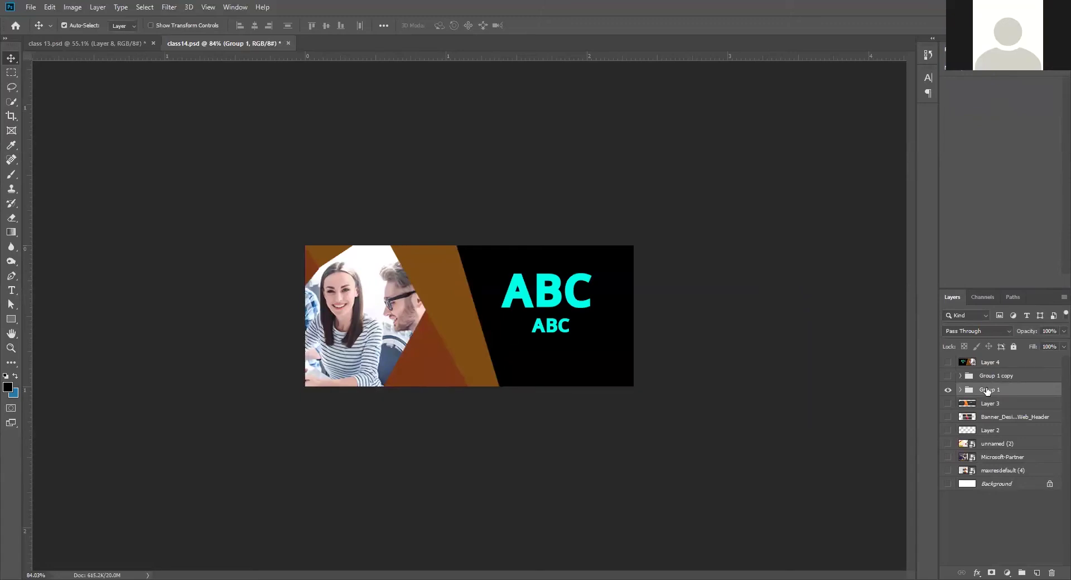
pyautogui.hotkey('ctrl', 'alt', 'e')
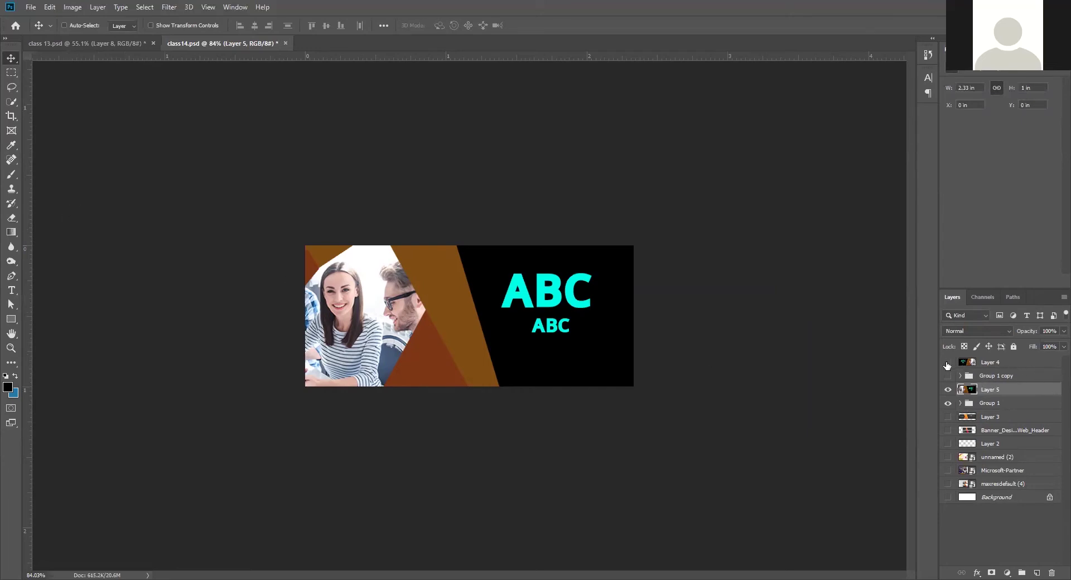
# - Show Layer 4 and scale the merged original banner, Layer 5, to about 43% around its centre
pyautogui.click(947, 363)
pyautogui.press('ctrl')
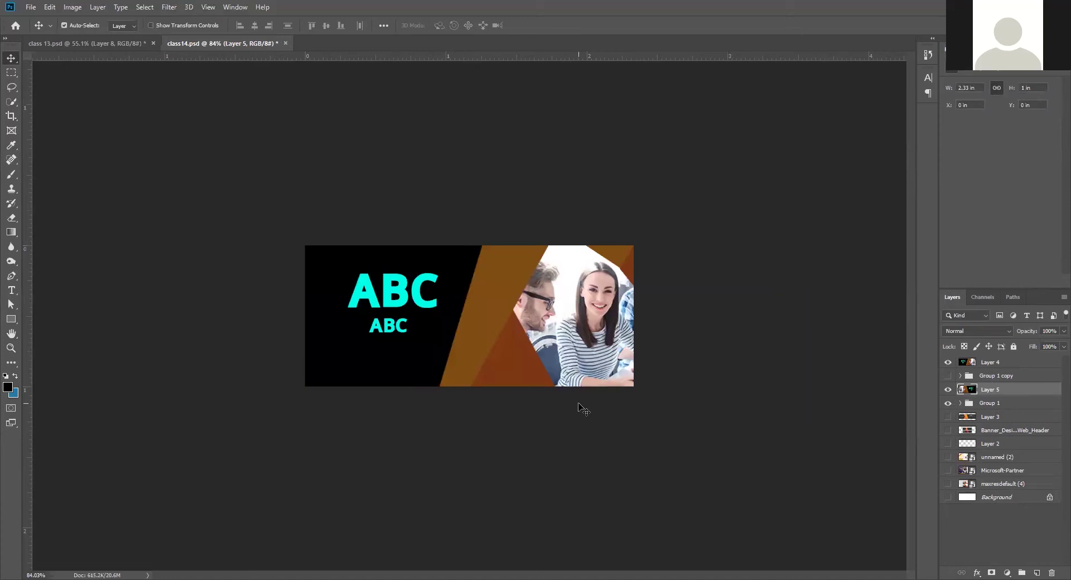
pyautogui.hotkey('ctrl', 't')
pyautogui.moveTo(634, 387); pyautogui.dragTo(539, 339)
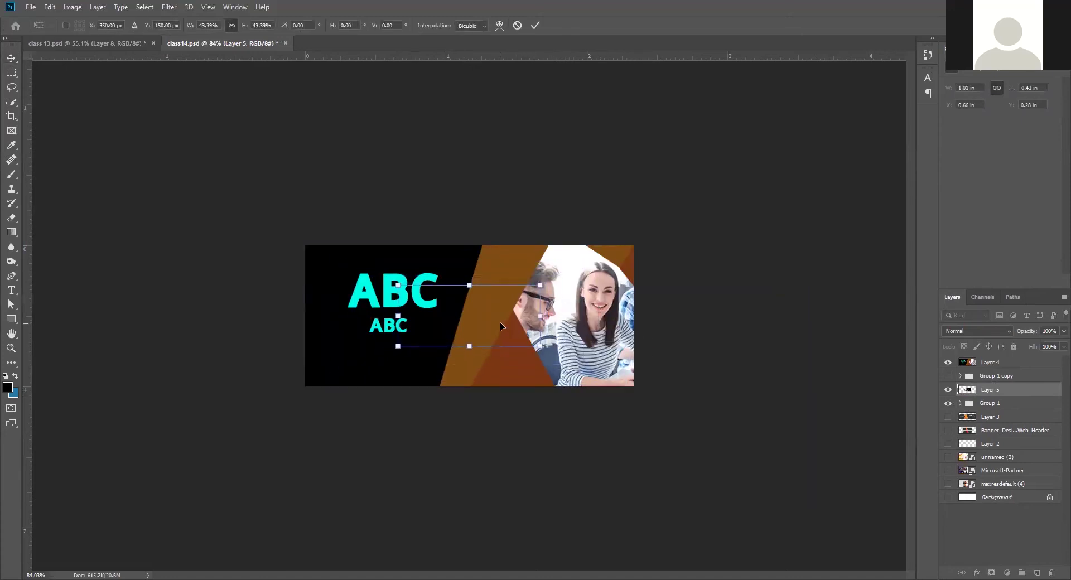
# - Scale the merged flipped banner, Layer 4, to about 39% around its centre
pyautogui.click(985, 363)
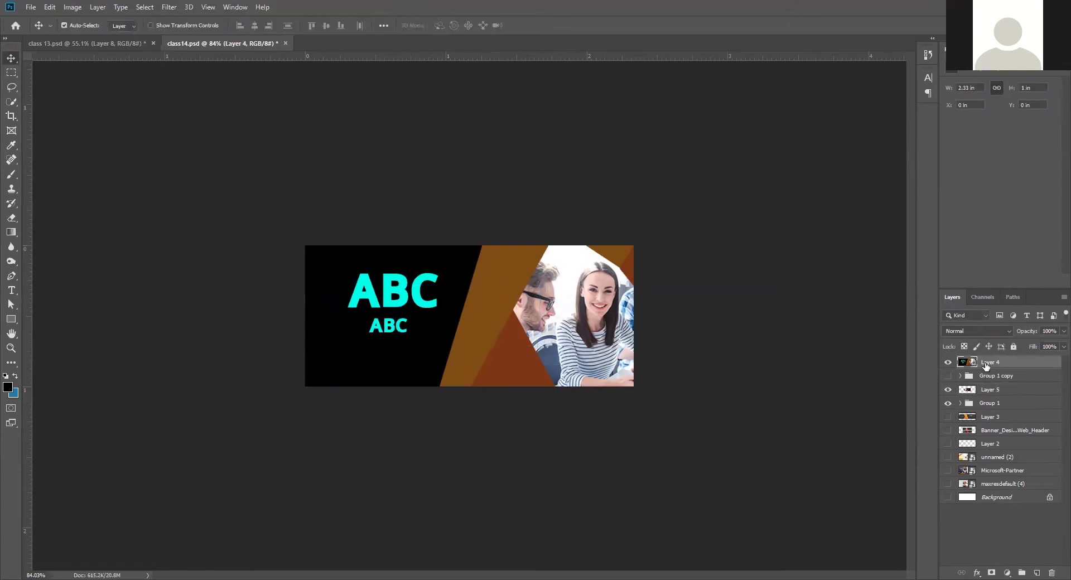
pyautogui.hotkey('ctrl', 't')
pyautogui.moveTo(639, 393); pyautogui.dragTo(541, 332)
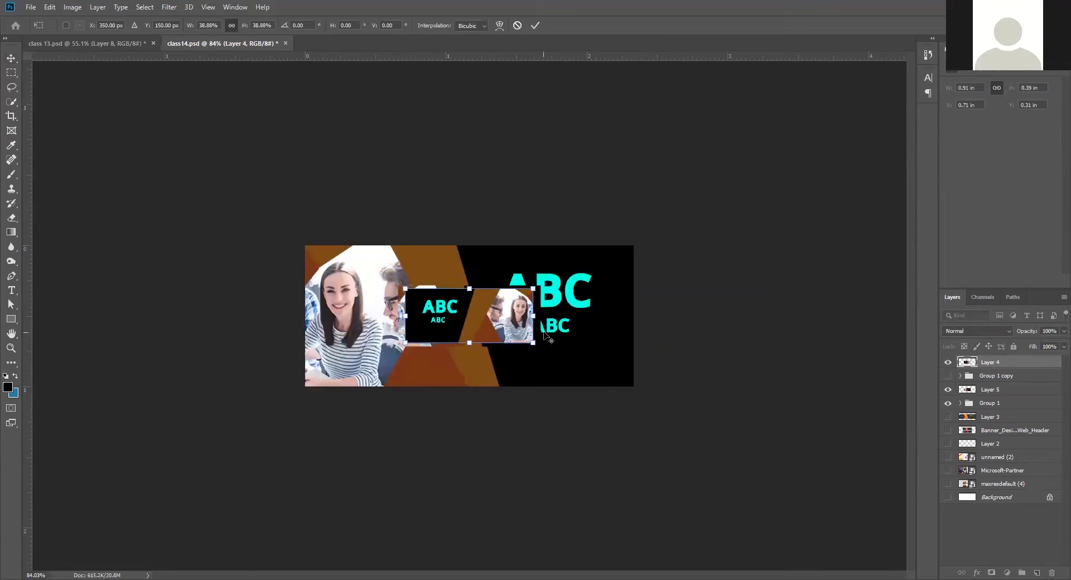
# - Hide Group 1 and arrange the two scaled banners one above the other, with the flipped version in the upper half of the canvas
pyautogui.click(948, 403)
pyautogui.moveTo(463, 329); pyautogui.dragTo(385, 301)
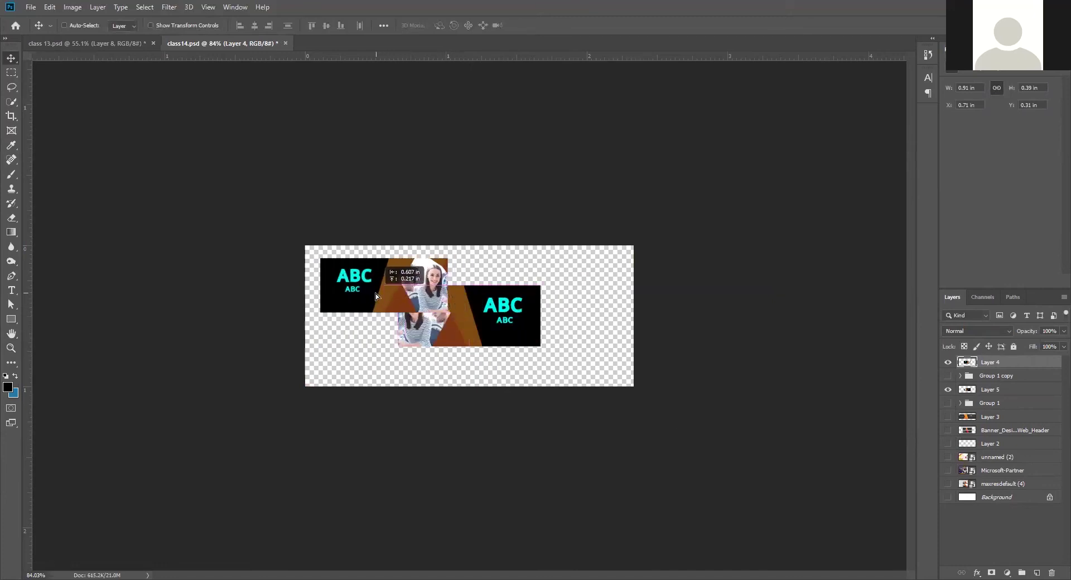
pyautogui.keyDown('ctrl'); pyautogui.click(494, 330); pyautogui.keyUp('ctrl')
pyautogui.moveTo(494, 330); pyautogui.dragTo(520, 362)
pyautogui.moveTo(404, 292); pyautogui.dragTo(528, 290)
pyautogui.scroll(3, 558, 315)
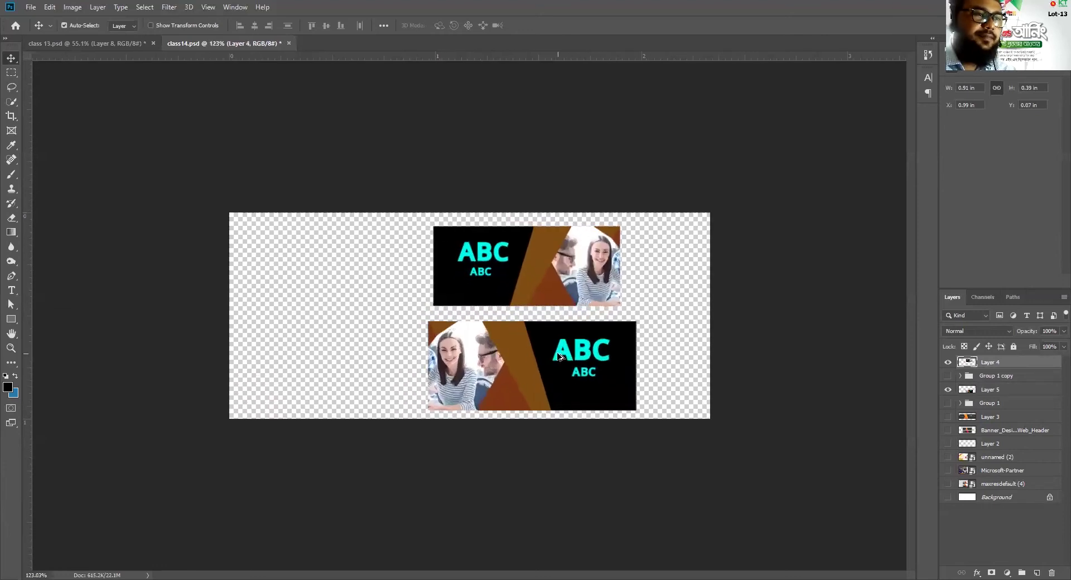
pyautogui.scroll(3, 557, 335)
pyautogui.scroll(-2, 552, 357)
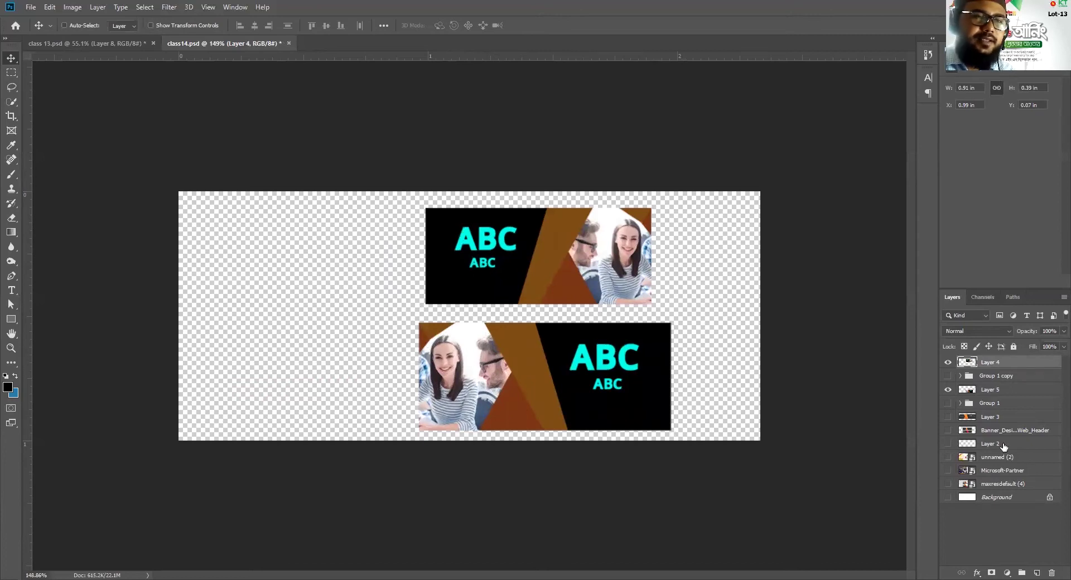
# - Show the web header reference layer, move Layer 5 above Layer 4 in the stack, and hide both merged banner layers
pyautogui.click(948, 431)
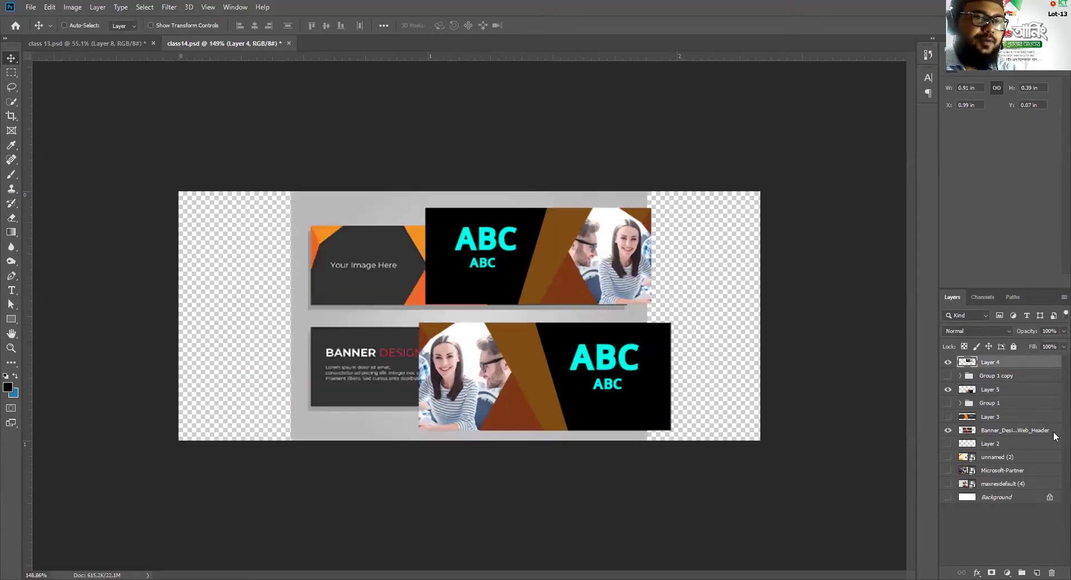
pyautogui.click(987, 391)
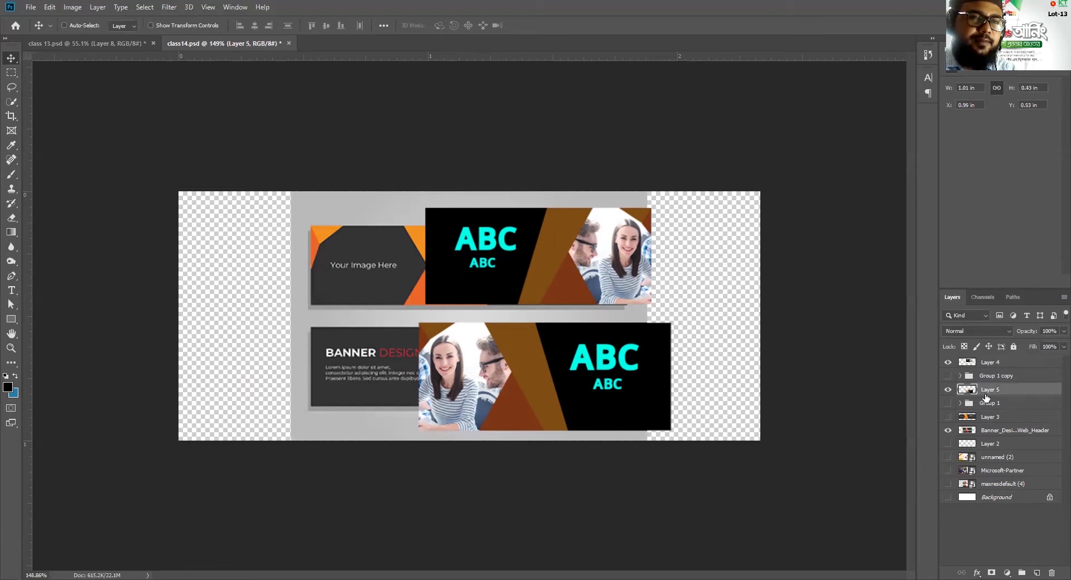
pyautogui.moveTo(986, 395); pyautogui.dragTo(984, 363)
pyautogui.click(947, 362)
pyautogui.click(950, 376)
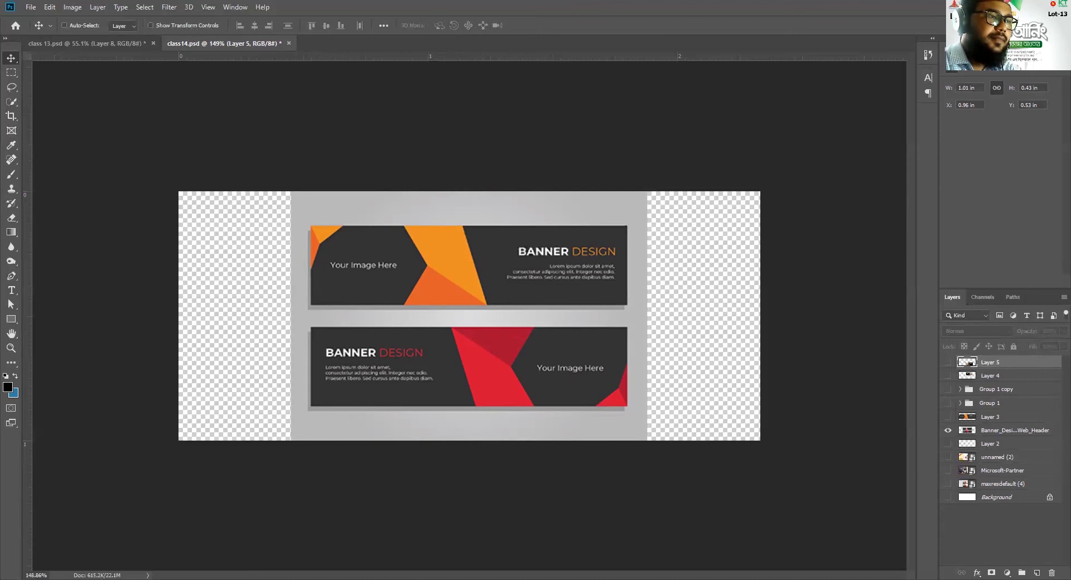
# - Switch to the Chrome browser and search Google for "banner size for website"
pyautogui.hotkey('alt', 'Tab')
pyautogui.click(280, 30)
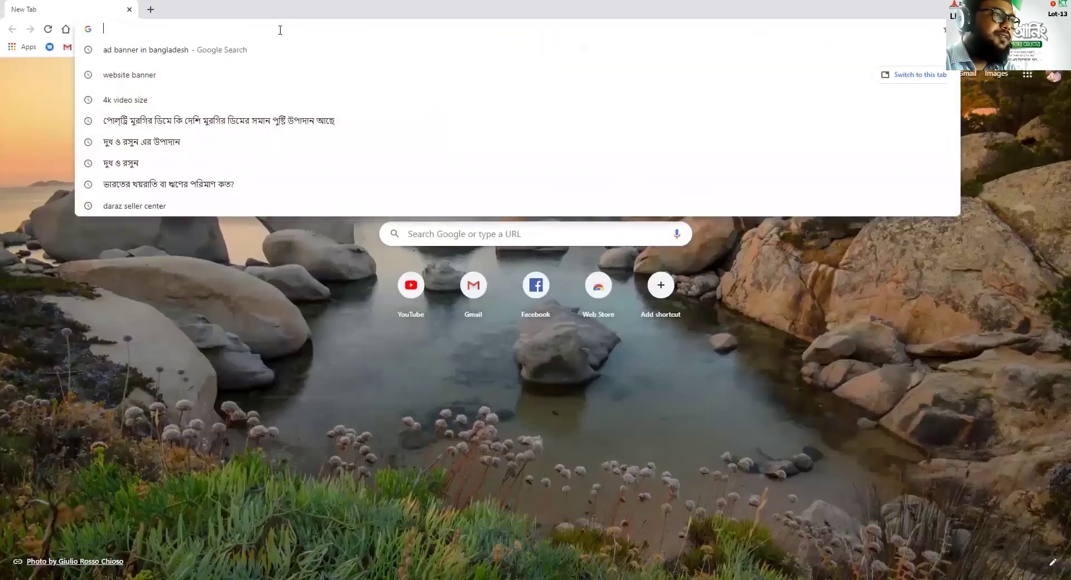
pyautogui.write('banner')
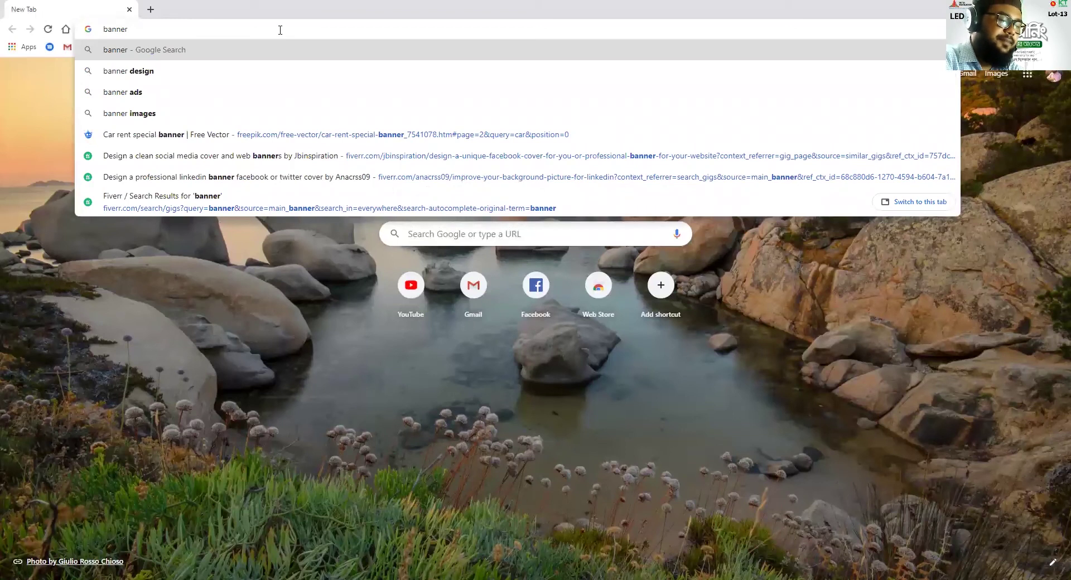
pyautogui.write(' si')
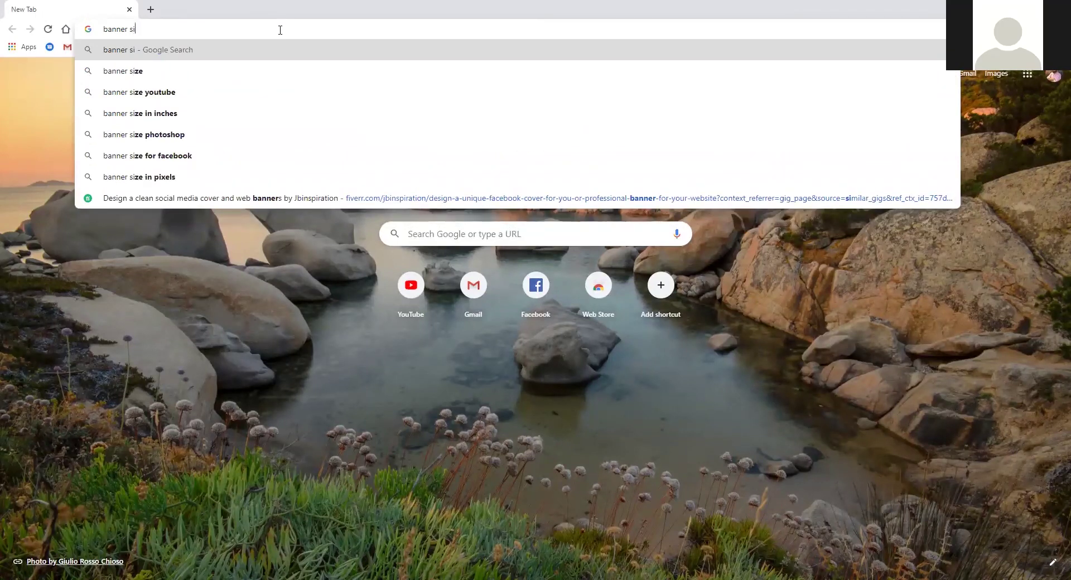
pyautogui.write('ze')
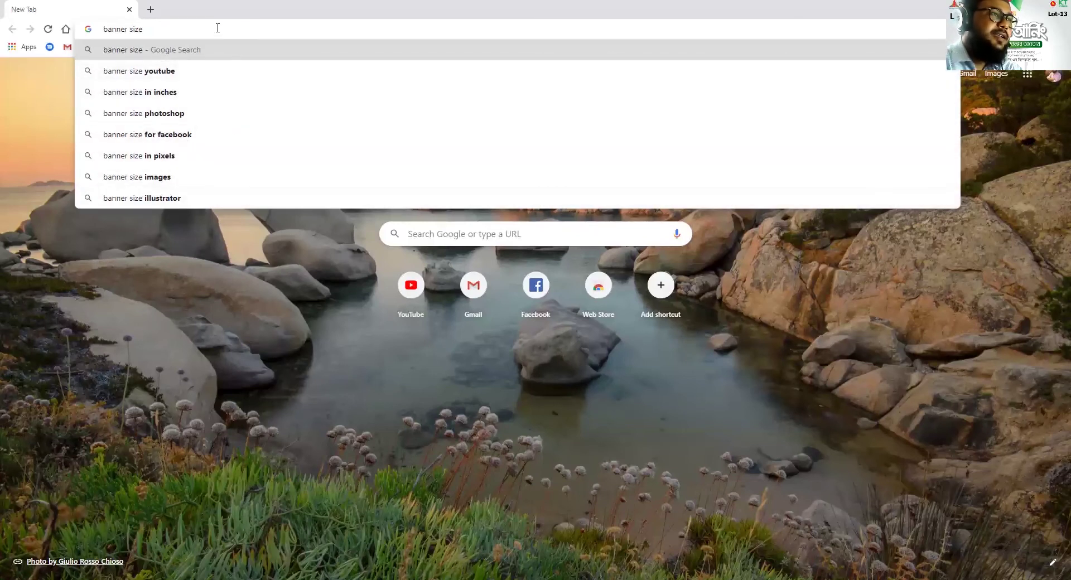
pyautogui.write('for')
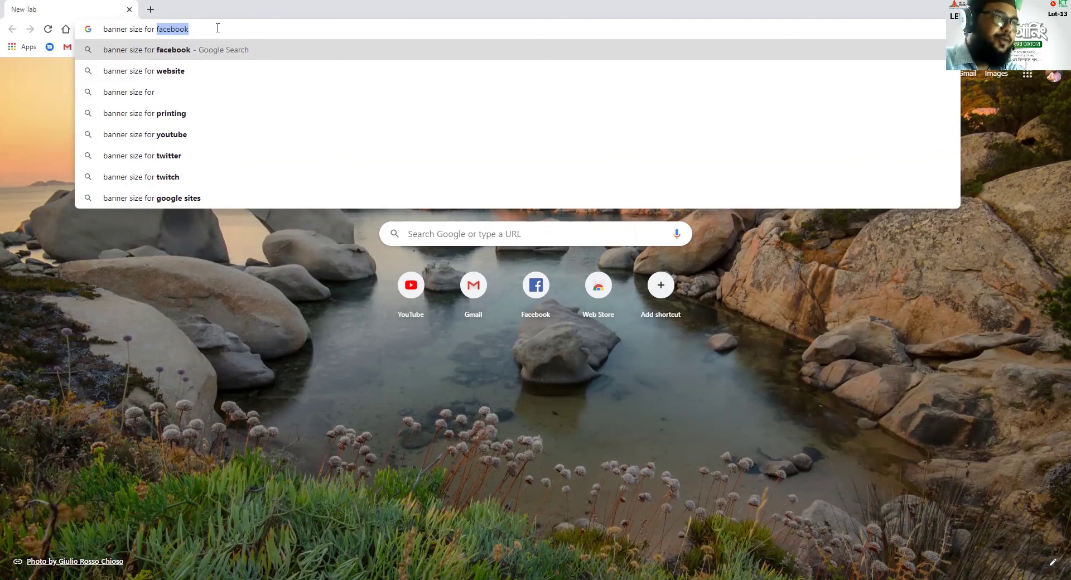
pyautogui.press('Down')
pyautogui.press('Return')
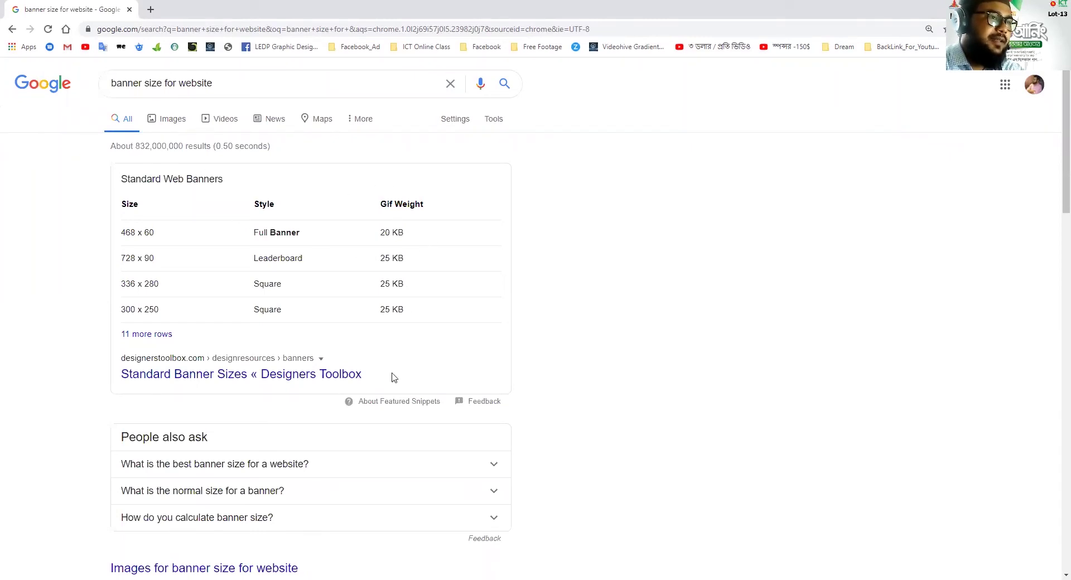
# - Examine the sizes and styles in the Standard Web Banners table, highlighting the full banner size and a square style
pyautogui.moveTo(157, 238); pyautogui.dragTo(123, 244)
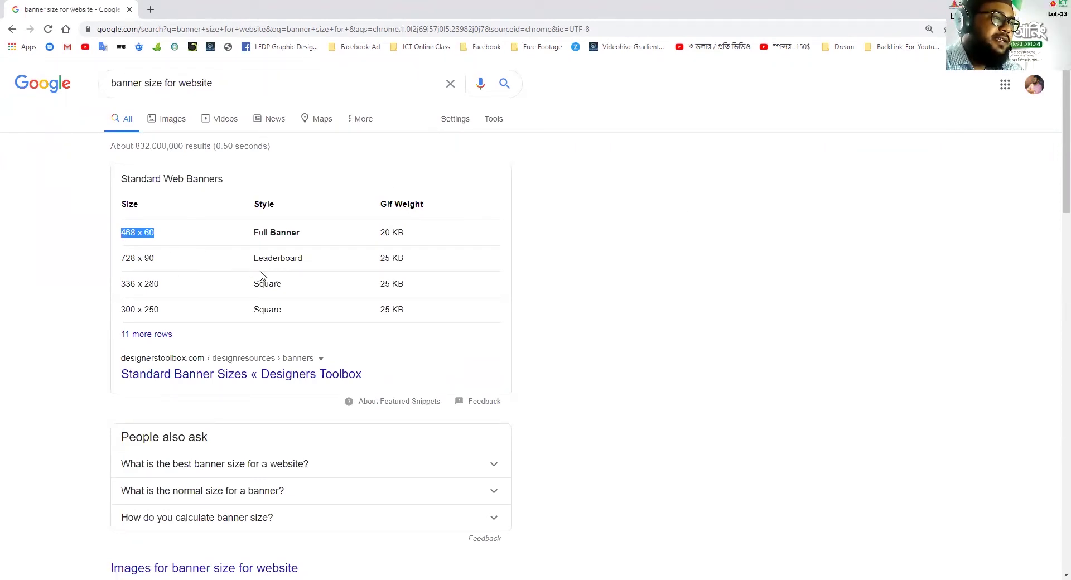
pyautogui.moveTo(314, 262); pyautogui.dragTo(245, 292)
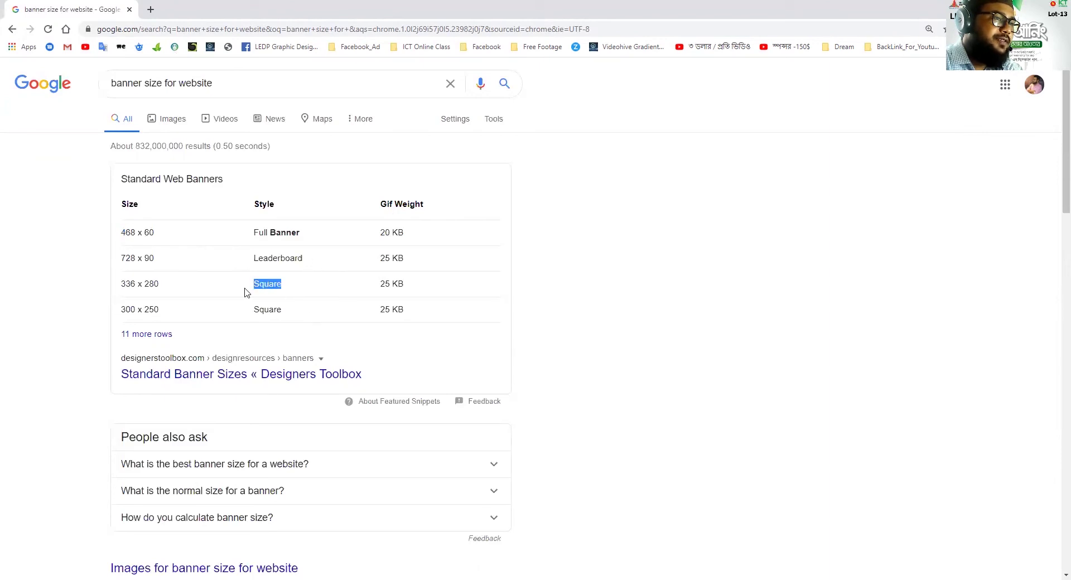
pyautogui.click(280, 322)
pyautogui.scroll(-2, 279, 357)
pyautogui.scroll(2, 281, 366)
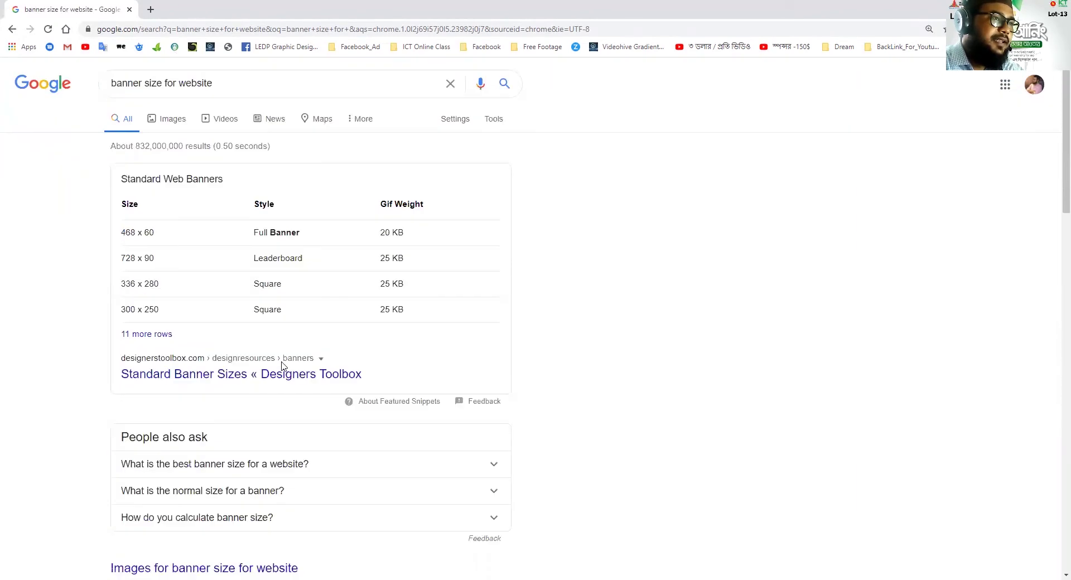
# - Show the image results and examine the Advertise Banner Size chart and the related NewsDigitize chart of banner dimensions
pyautogui.click(177, 121)
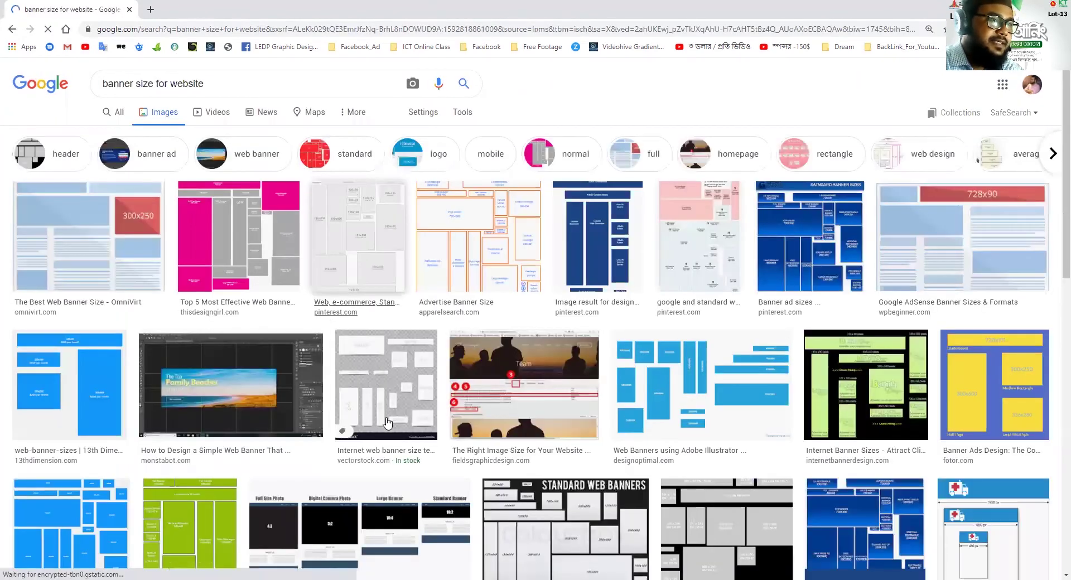
pyautogui.click(475, 238)
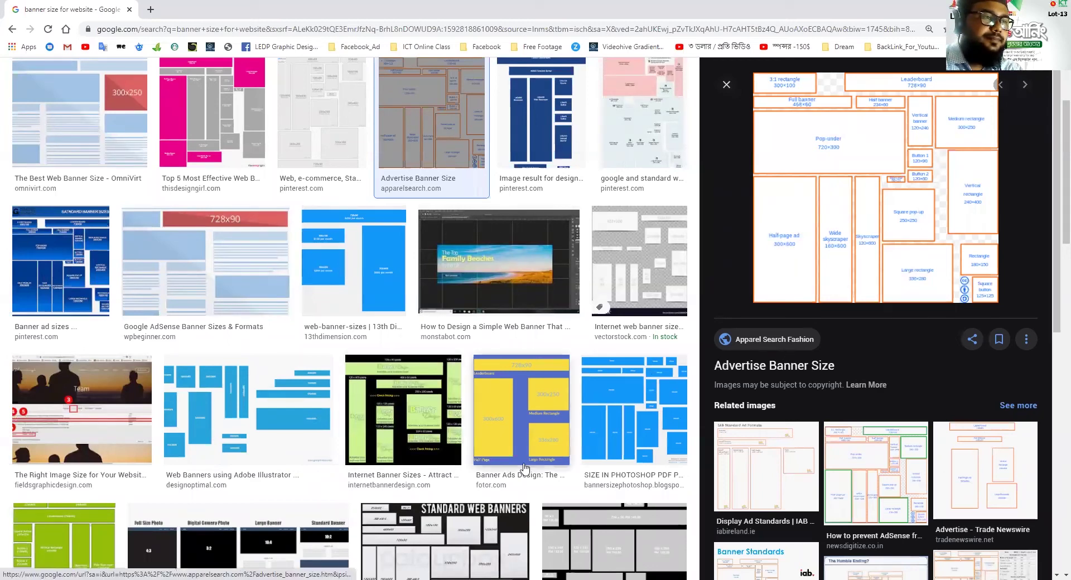
pyautogui.scroll(1, 385, 468)
pyautogui.scroll(1, 385, 468)
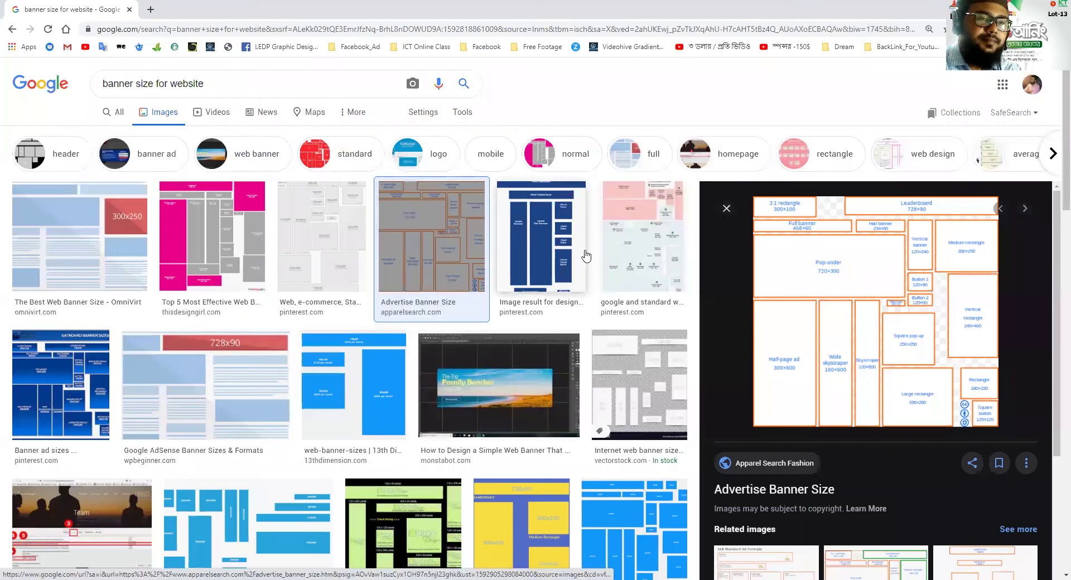
pyautogui.scroll(-5, 586, 256)
pyautogui.click(868, 495)
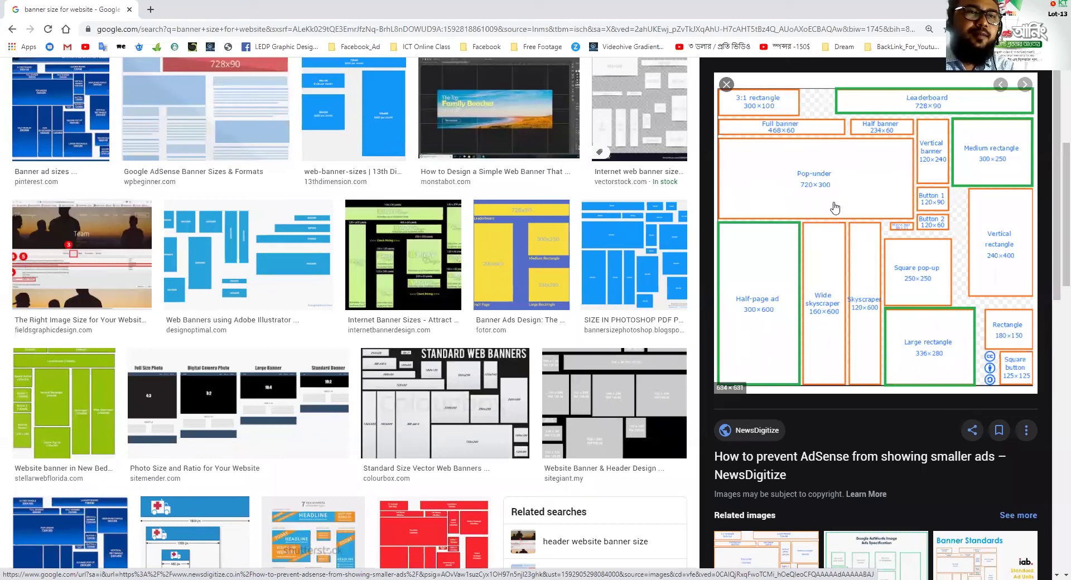
pyautogui.scroll(-2, 958, 255)
pyautogui.scroll(1, 954, 256)
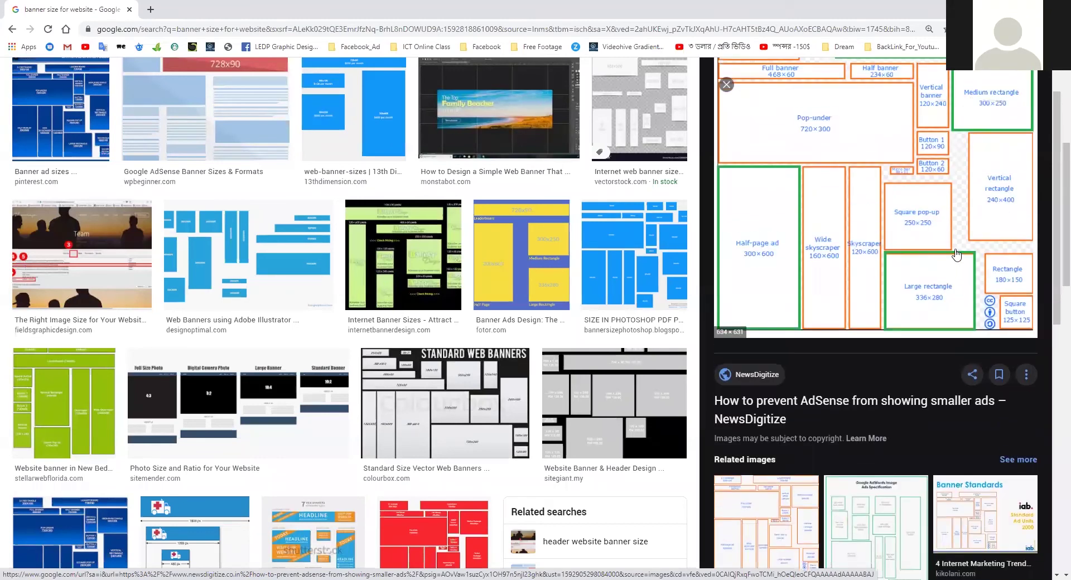
pyautogui.scroll(1, 892, 318)
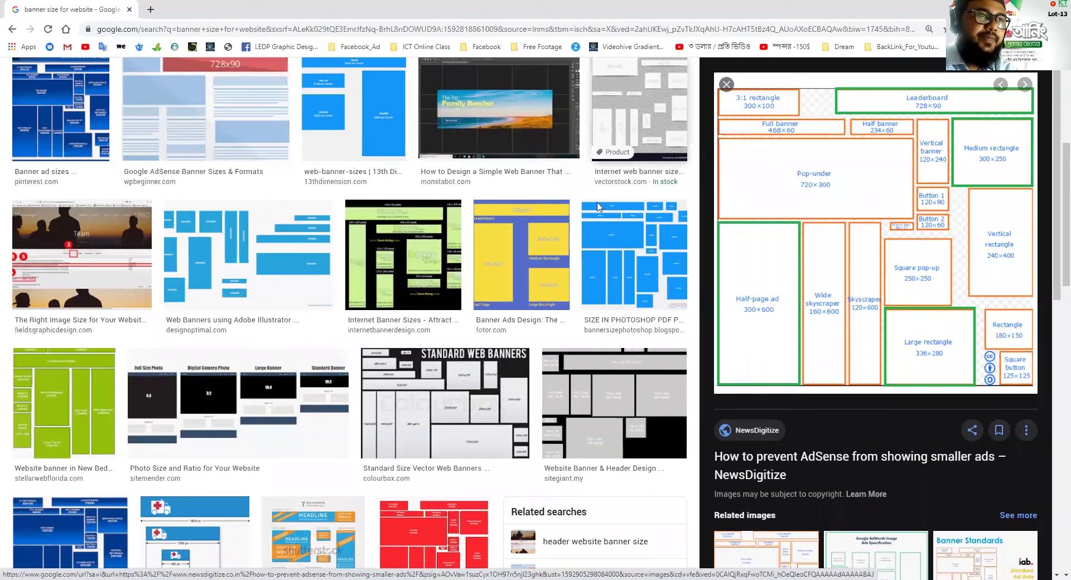
# - Open prothomalo.com in a new browser tab and examine the banner ads placed across its home page
pyautogui.click(150, 9)
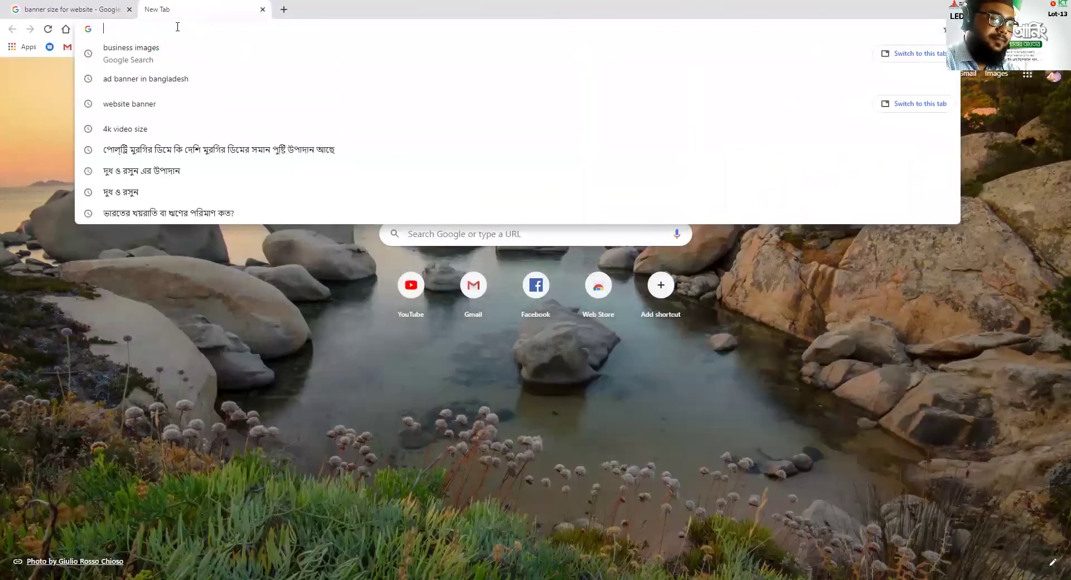
pyautogui.write('prothom')
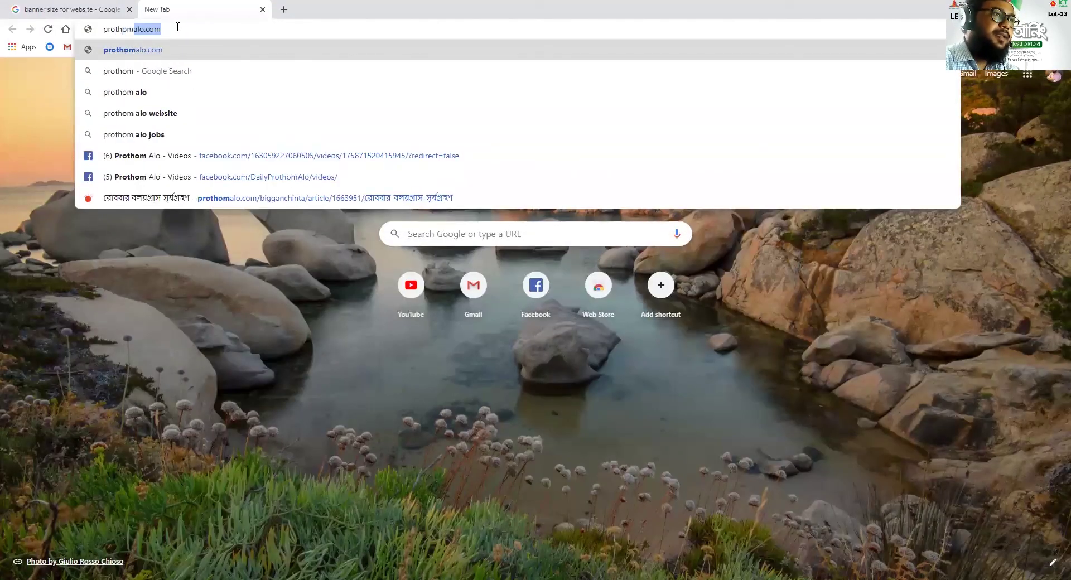
pyautogui.press('Return')
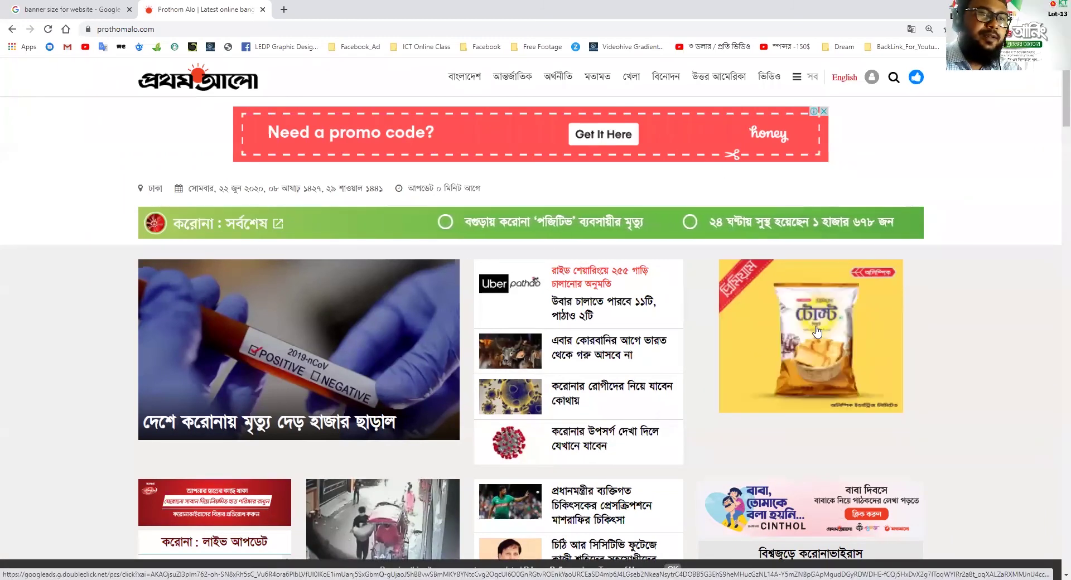
pyautogui.scroll(-1, 817, 332)
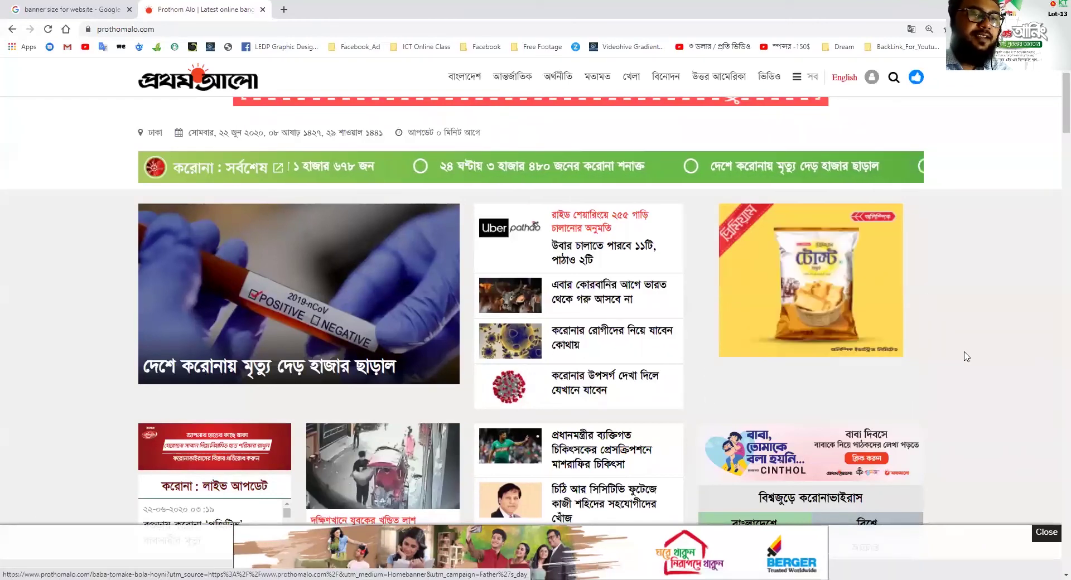
pyautogui.scroll(-4, 937, 312)
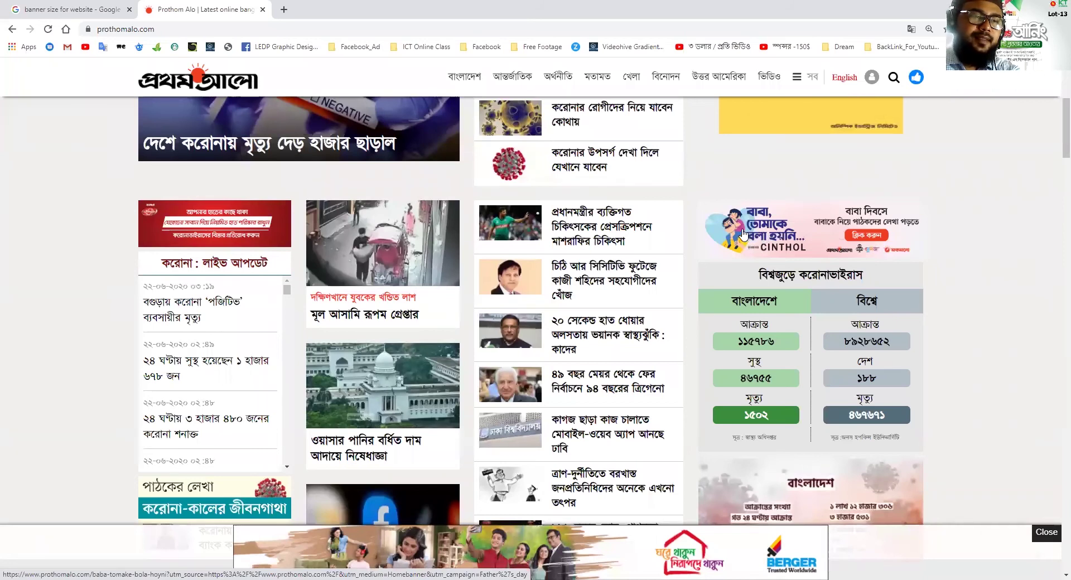
pyautogui.scroll(-4, 742, 237)
pyautogui.scroll(-4, 743, 239)
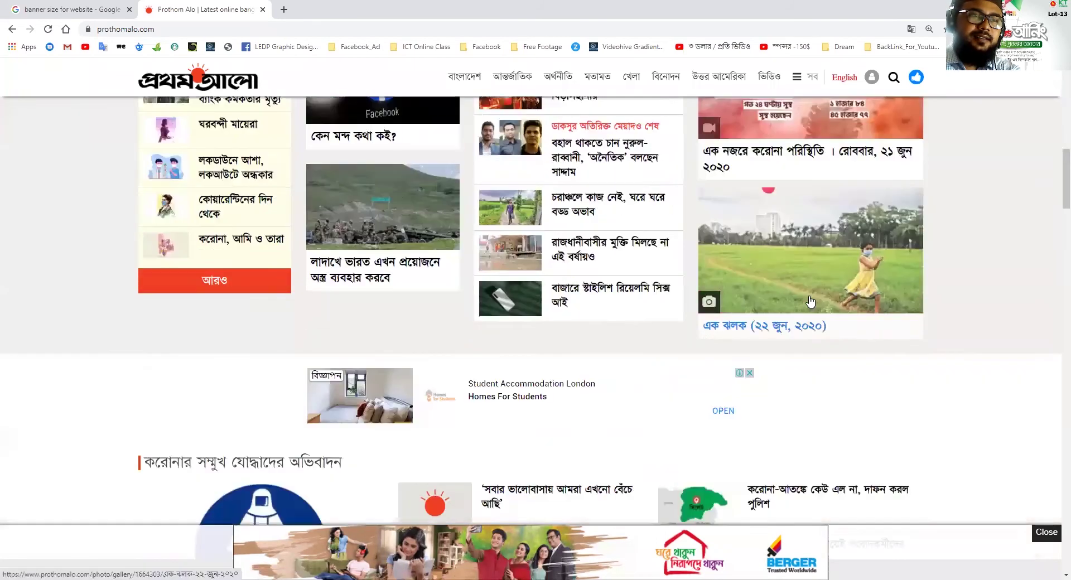
# - Examine the horizontal ad below the home page's top stories and the square banners beside the sports and entertainment sections
pyautogui.scroll(-4, 811, 302)
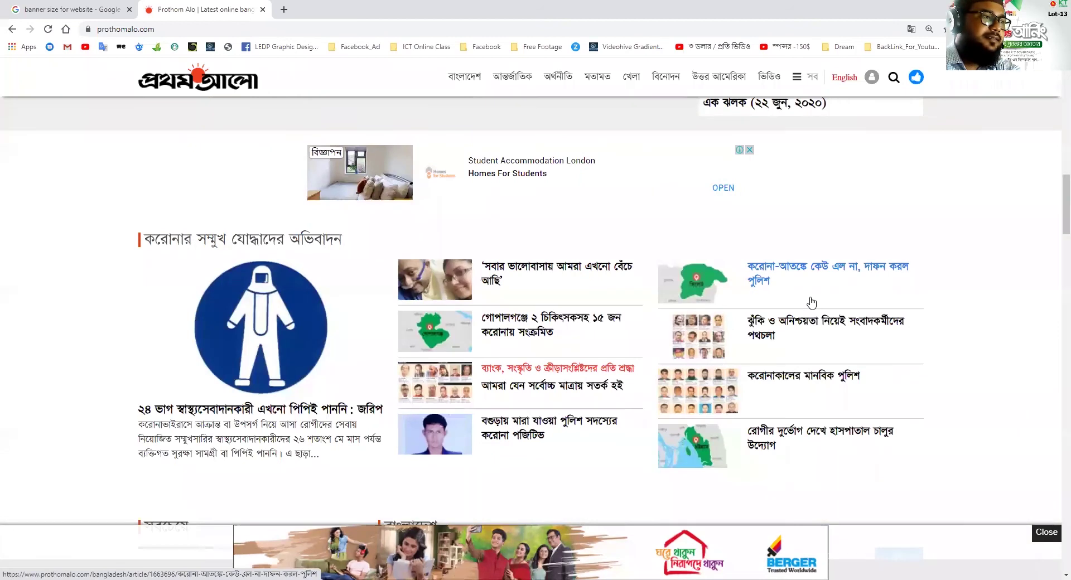
pyautogui.scroll(9, 812, 303)
pyautogui.scroll(-9, 814, 302)
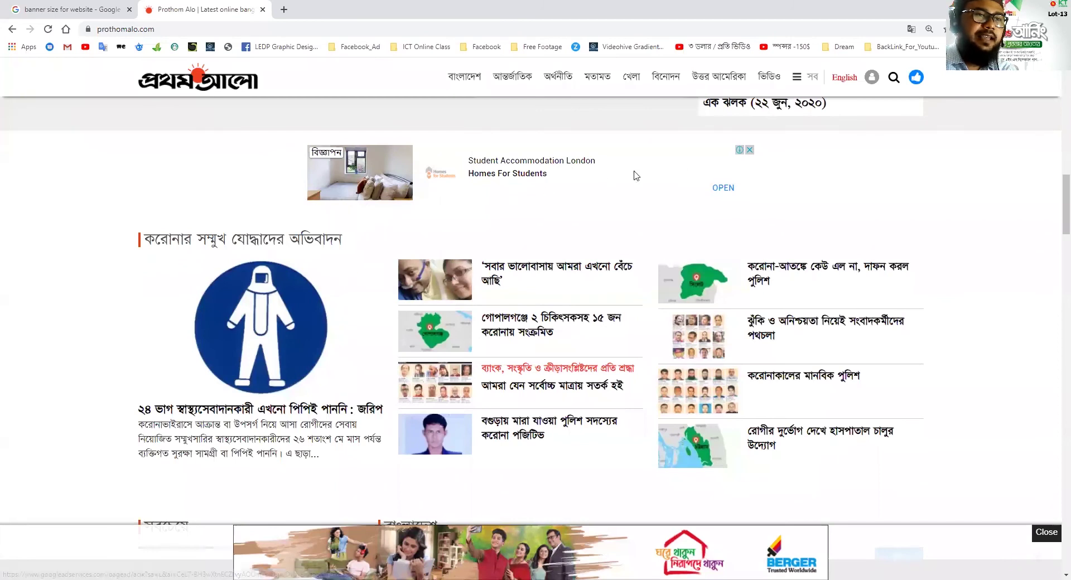
pyautogui.scroll(-5, 535, 180)
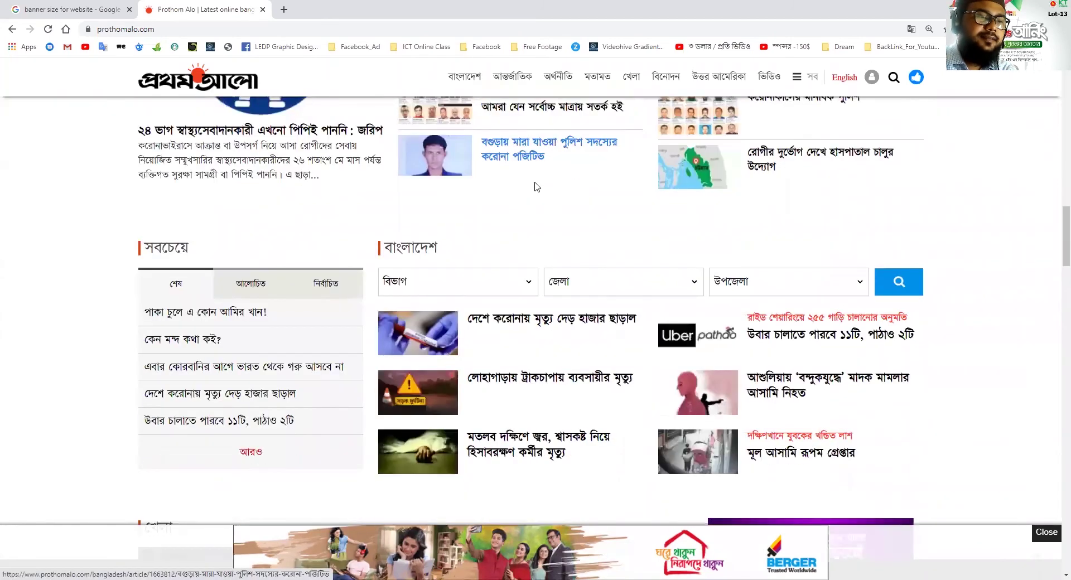
pyautogui.scroll(-3, 536, 184)
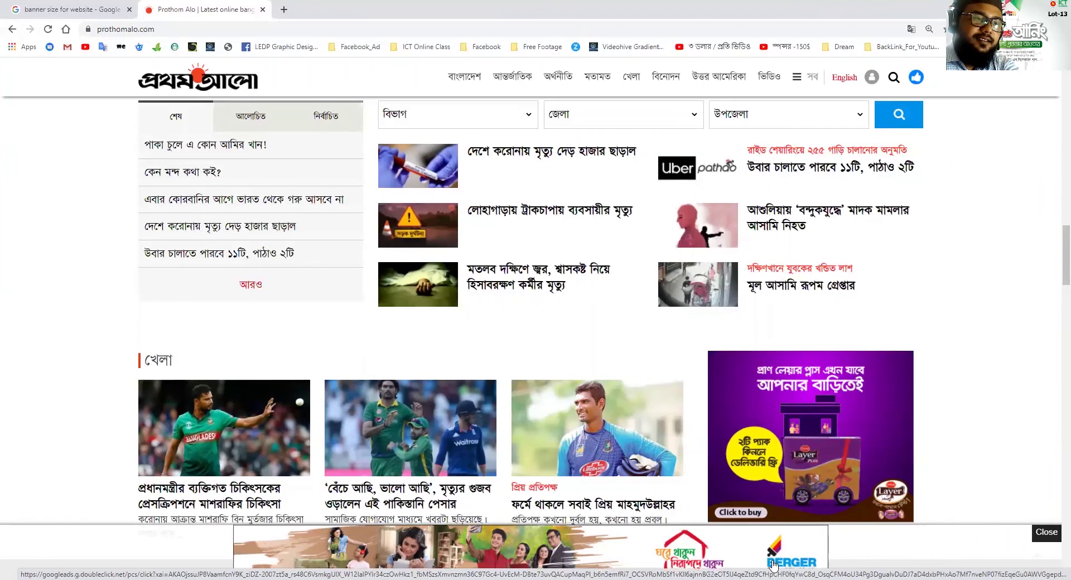
pyautogui.scroll(-3, 773, 565)
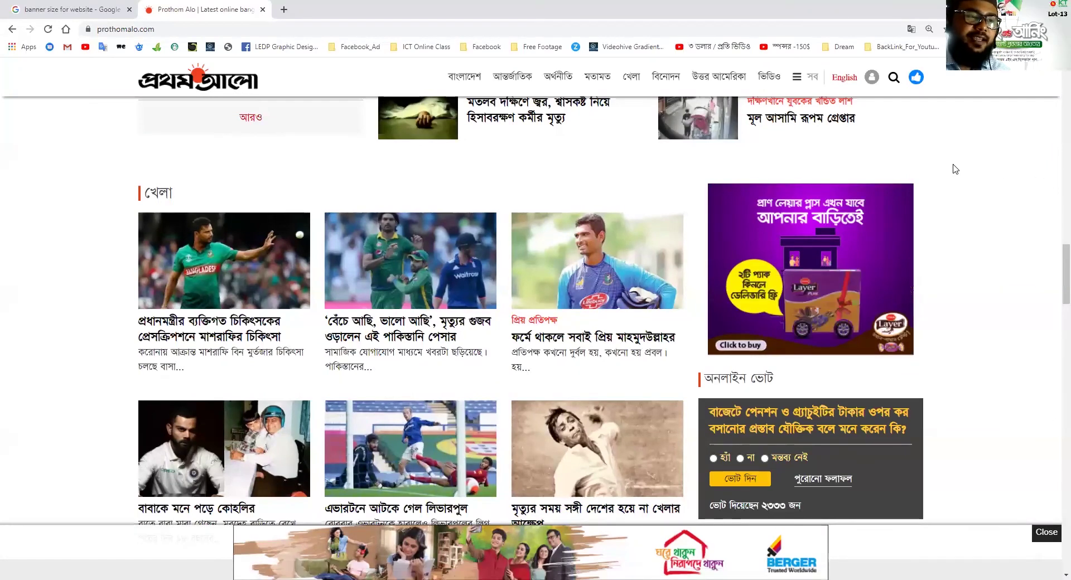
pyautogui.scroll(-2, 956, 169)
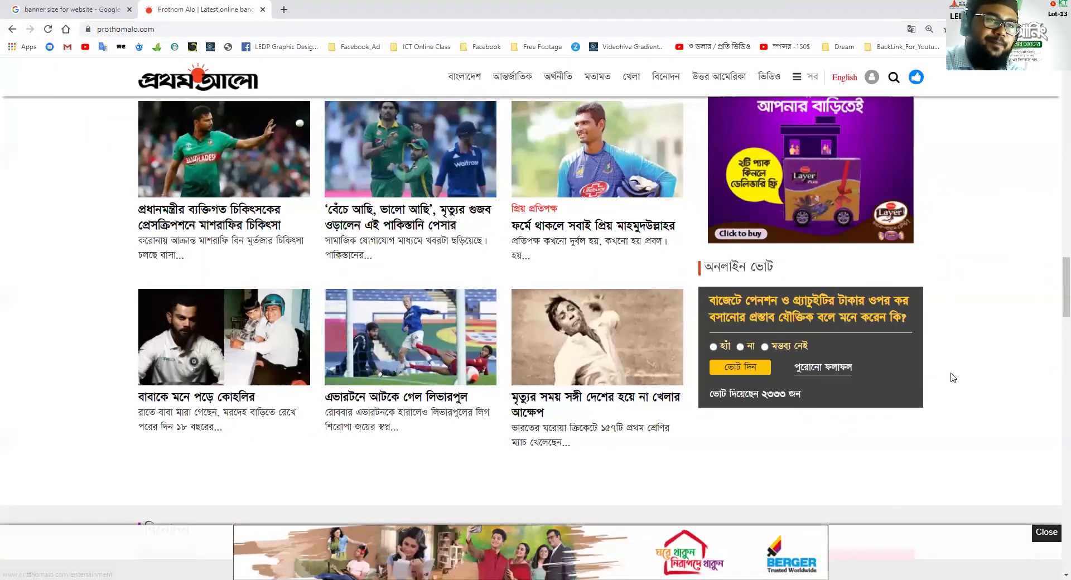
pyautogui.scroll(2, 662, 258)
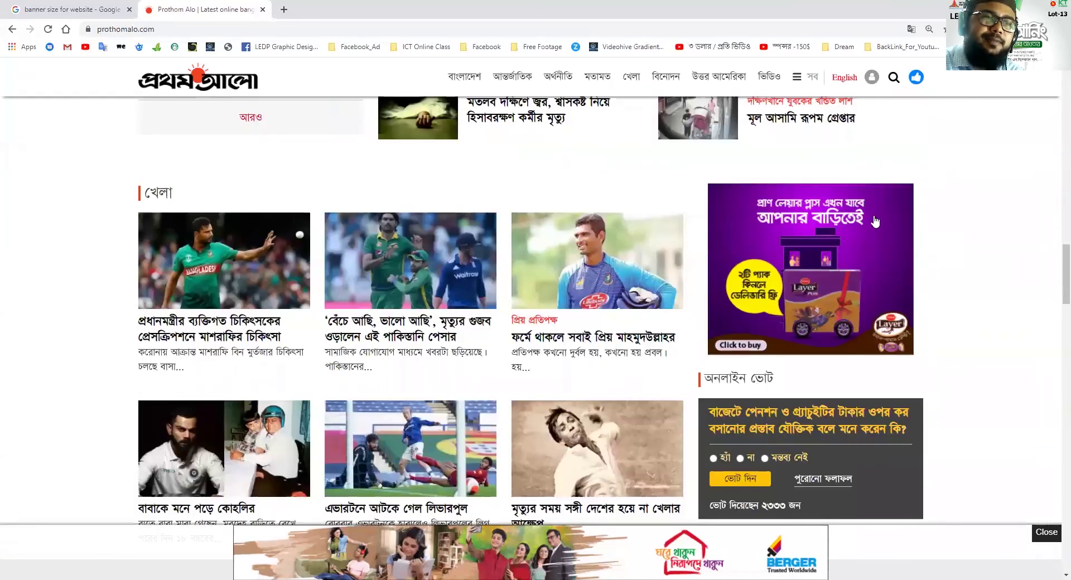
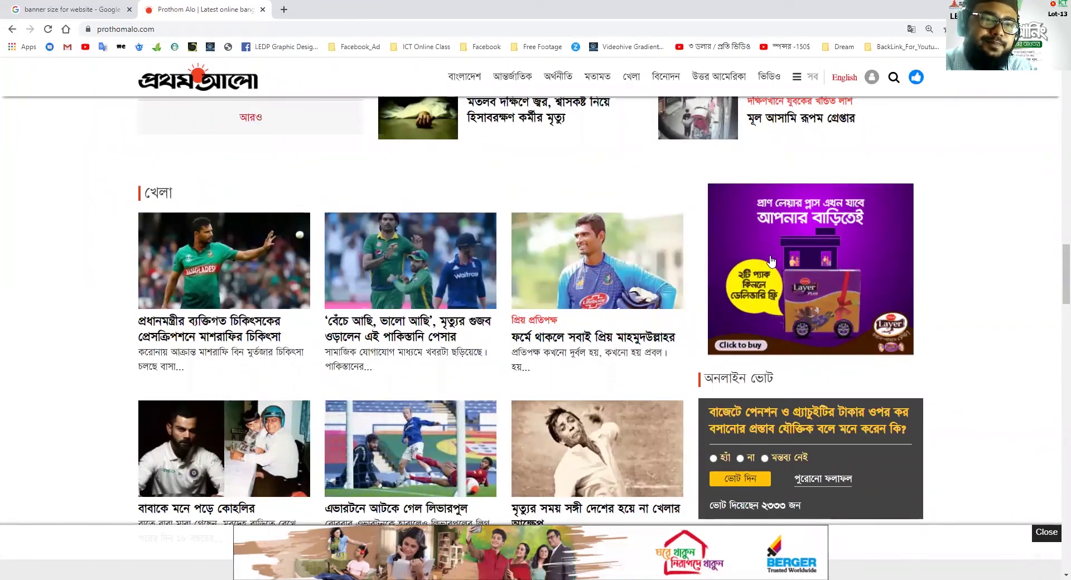
pyautogui.scroll(-7, 770, 261)
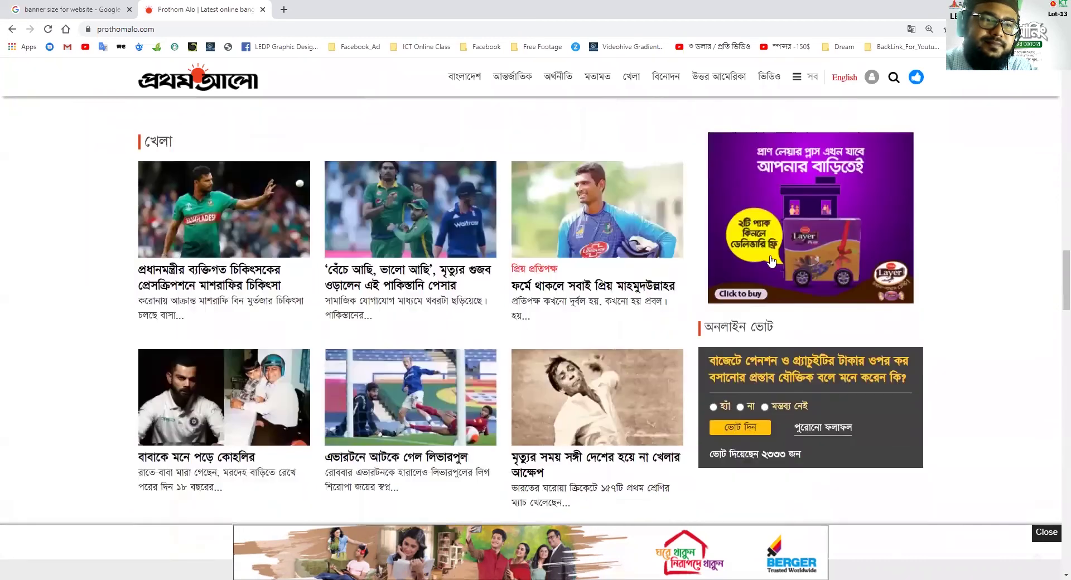
pyautogui.scroll(-2, 771, 261)
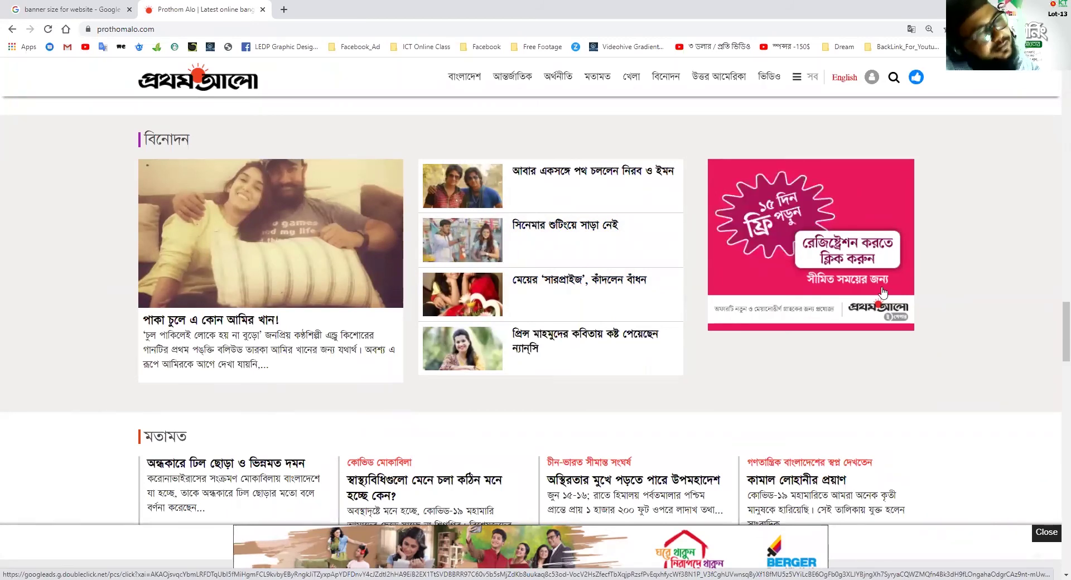
# - Examine the wide banner below the opinion section and check the remaining home page sections down to the footer for ads
pyautogui.scroll(-4, 882, 293)
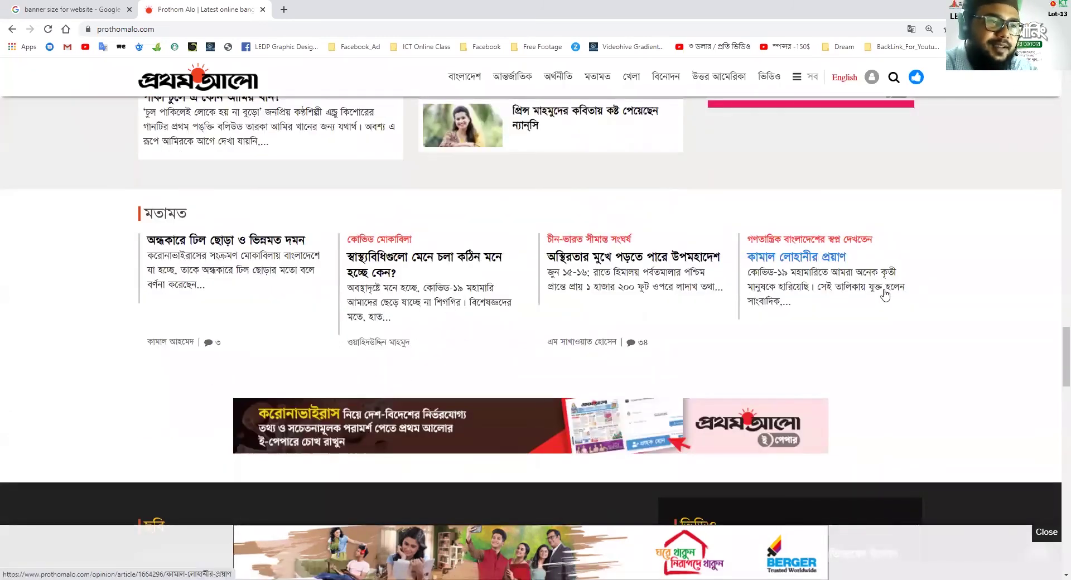
pyautogui.scroll(-2, 887, 302)
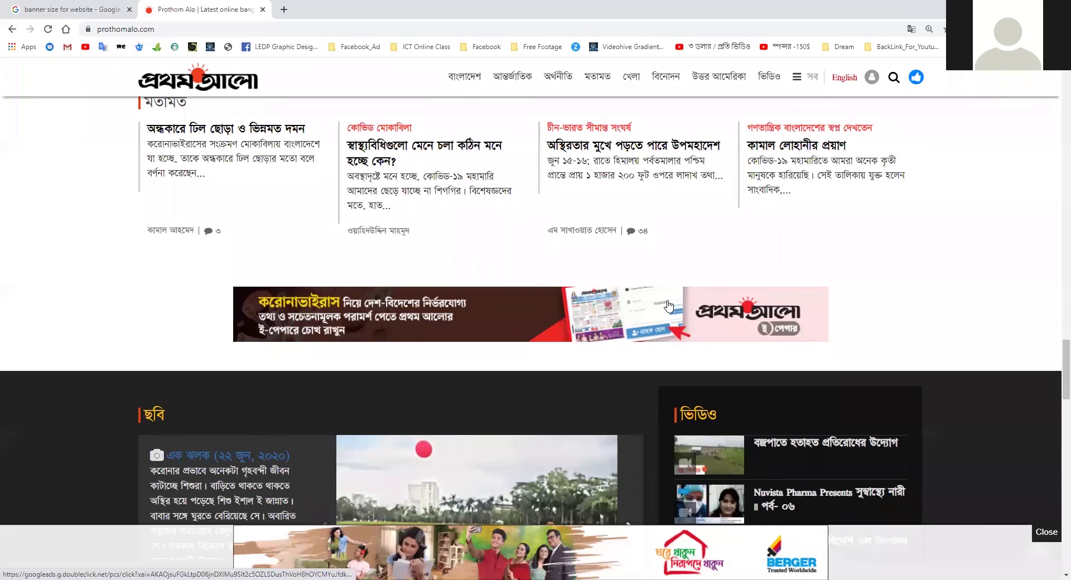
pyautogui.scroll(-8, 674, 339)
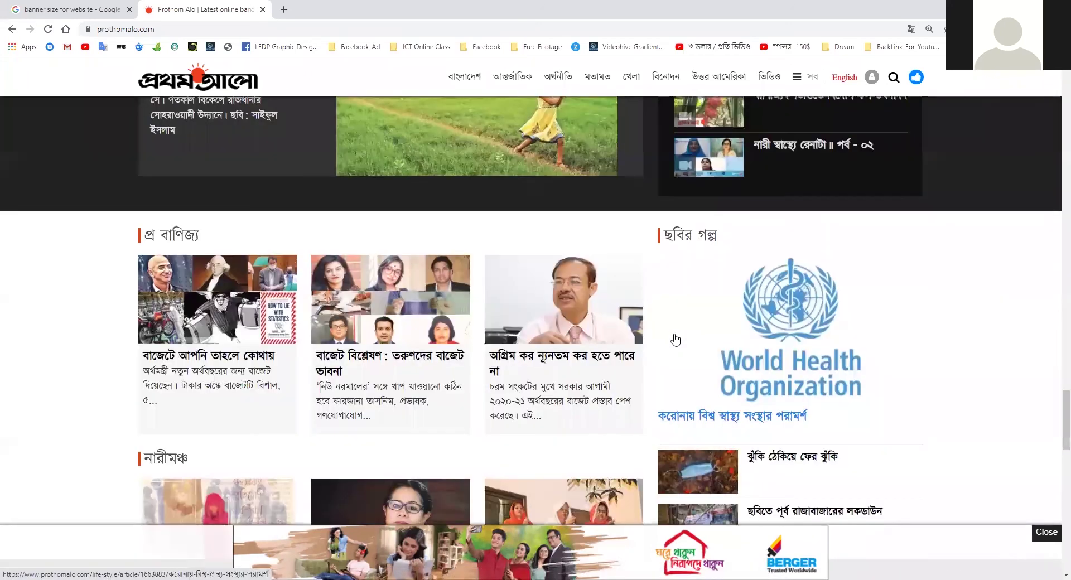
pyautogui.scroll(-2, 675, 339)
pyautogui.scroll(-5, 675, 339)
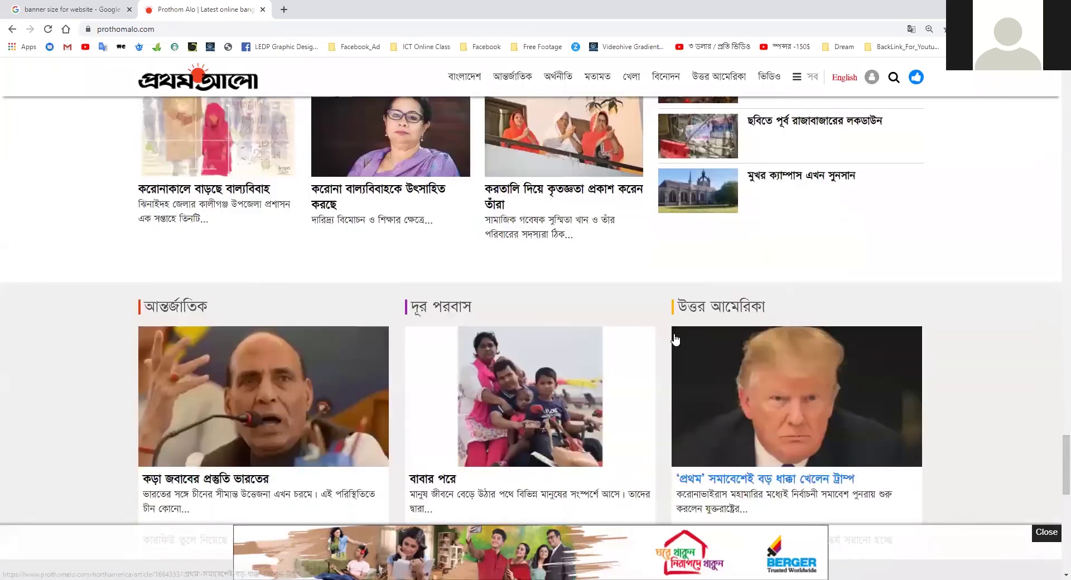
pyautogui.scroll(7, 676, 339)
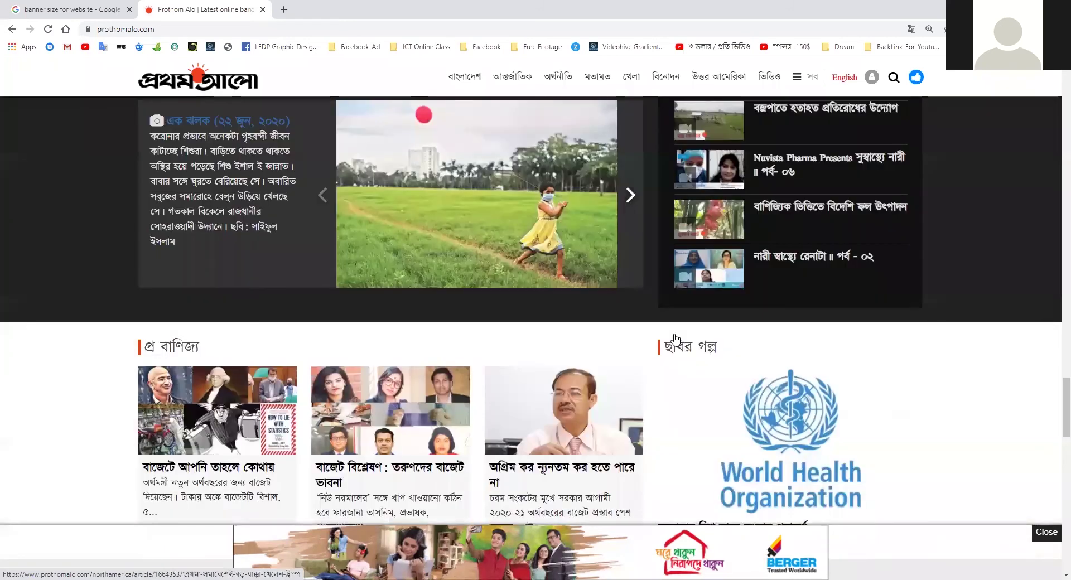
pyautogui.scroll(7, 676, 337)
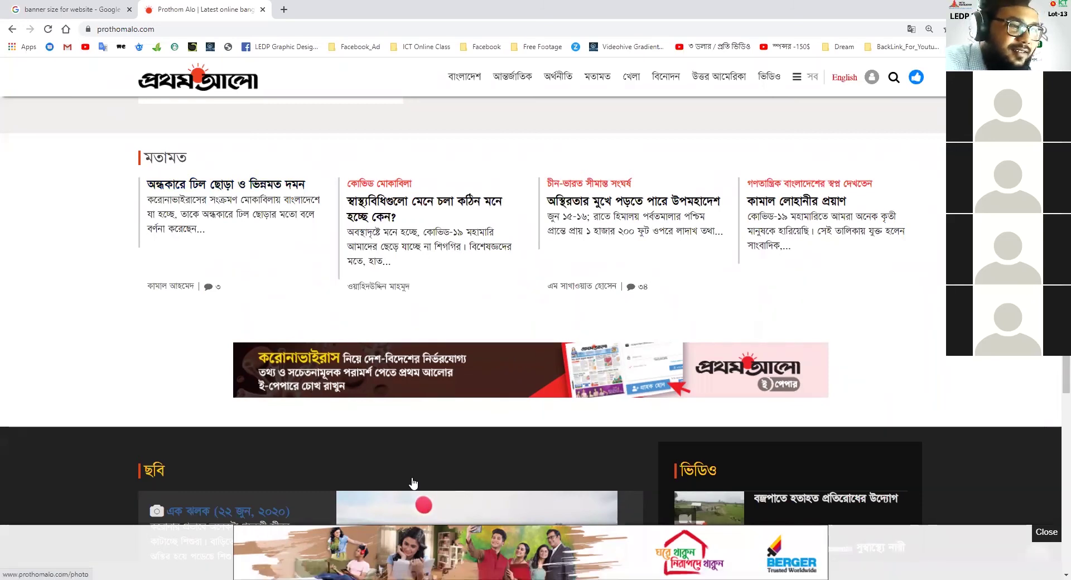
pyautogui.scroll(-5, 413, 485)
pyautogui.scroll(-9, 426, 470)
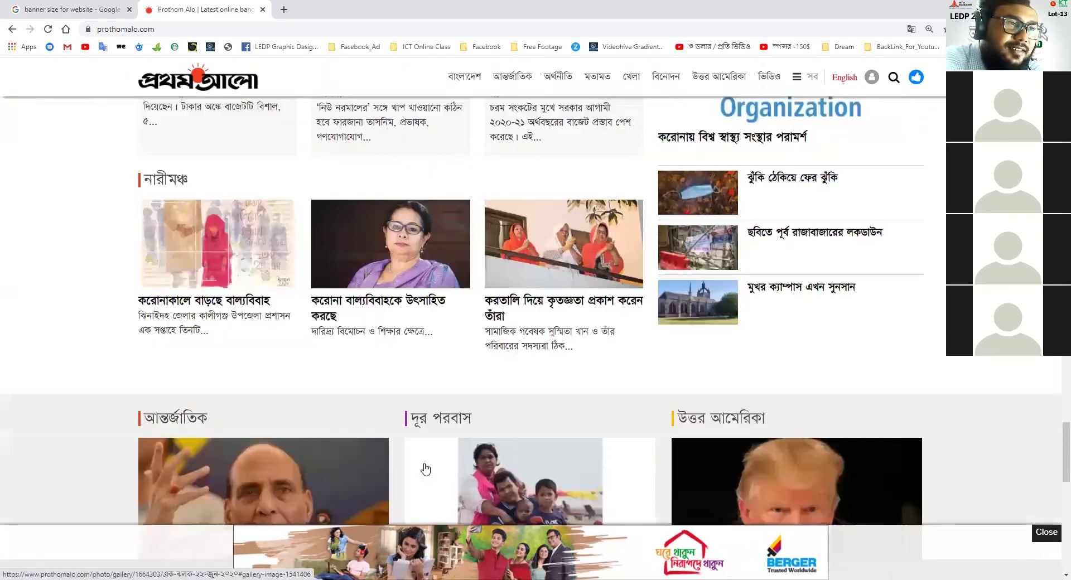
pyautogui.scroll(-15, 427, 470)
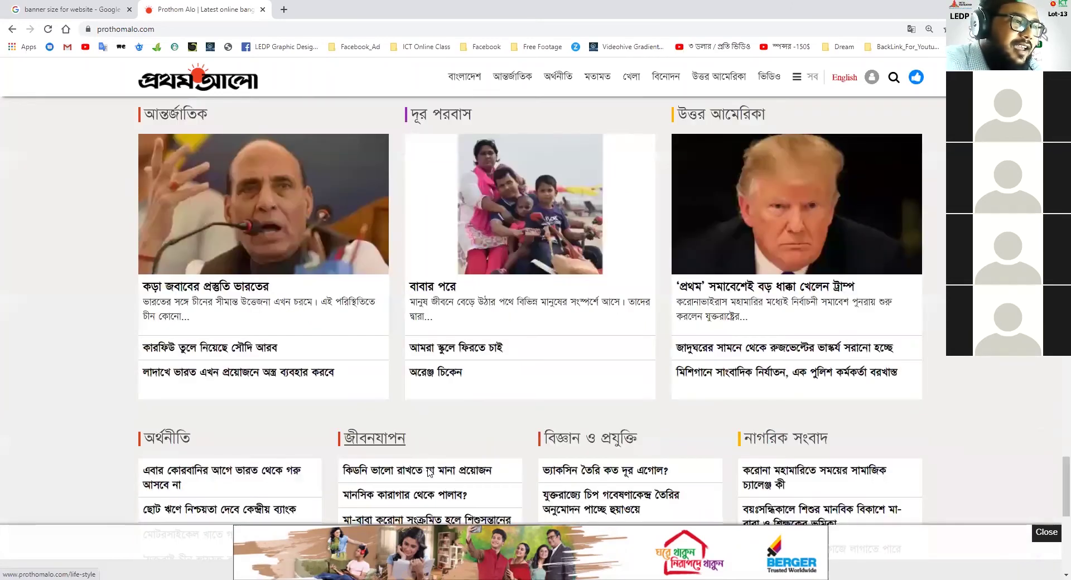
pyautogui.scroll(-1, 243, 442)
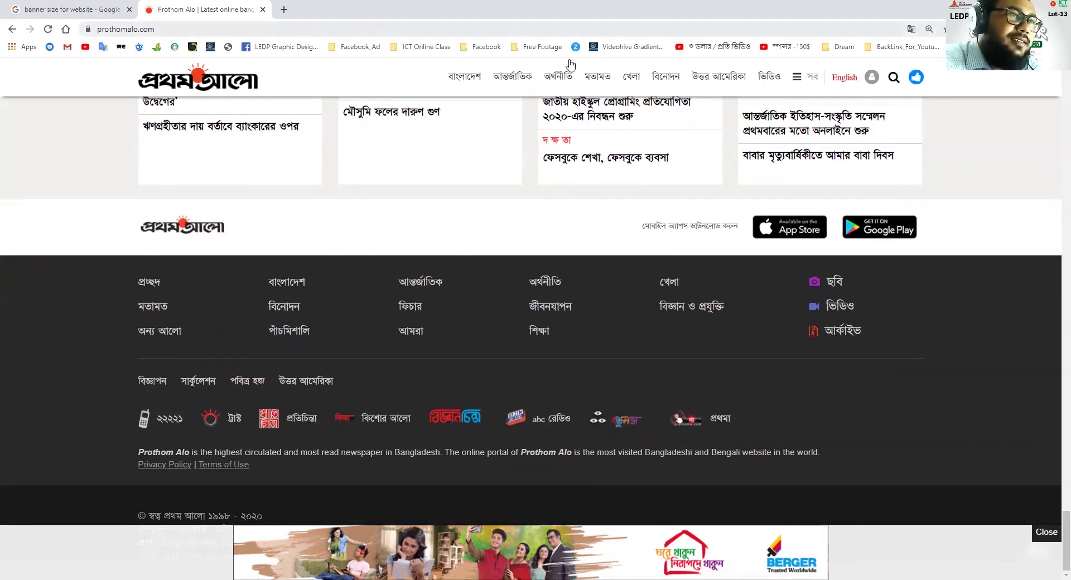
# - Review the banner placements across the home page again, from the footer back up to the header banner
pyautogui.scroll(10, 595, 298)
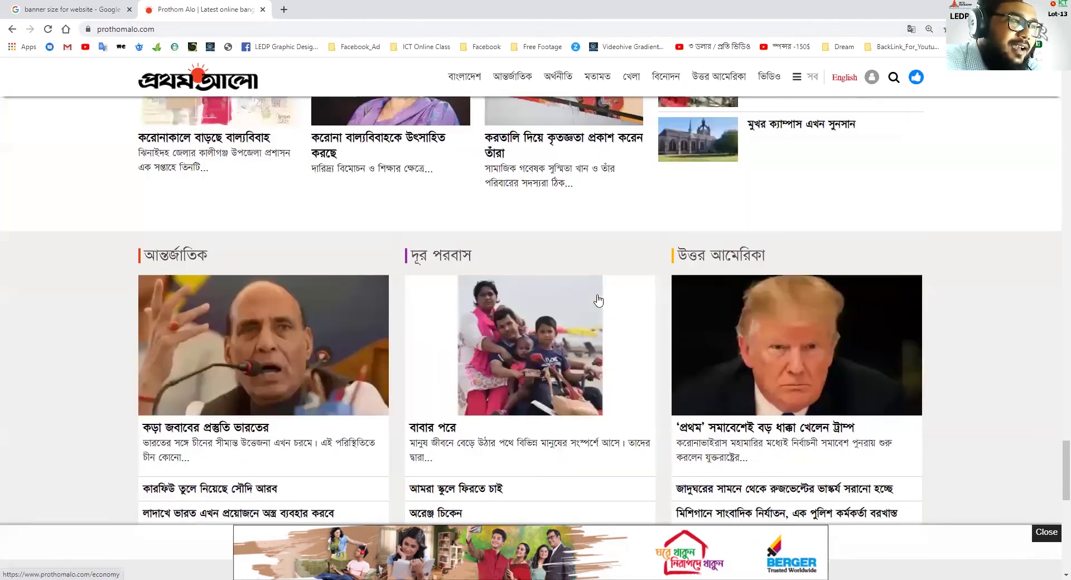
pyautogui.scroll(3, 598, 301)
pyautogui.scroll(10, 598, 299)
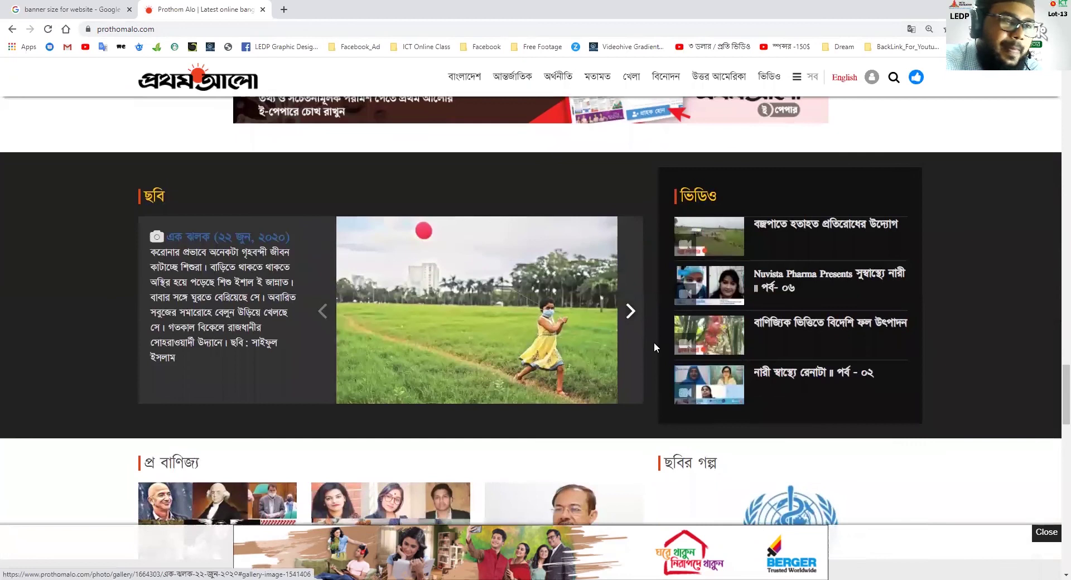
pyautogui.scroll(10, 645, 330)
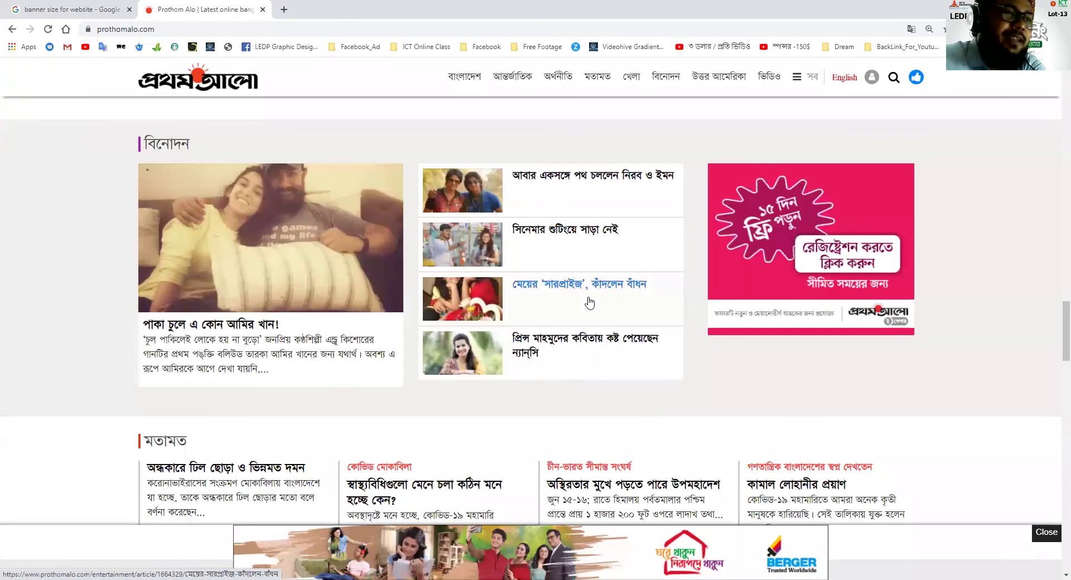
pyautogui.scroll(7, 589, 303)
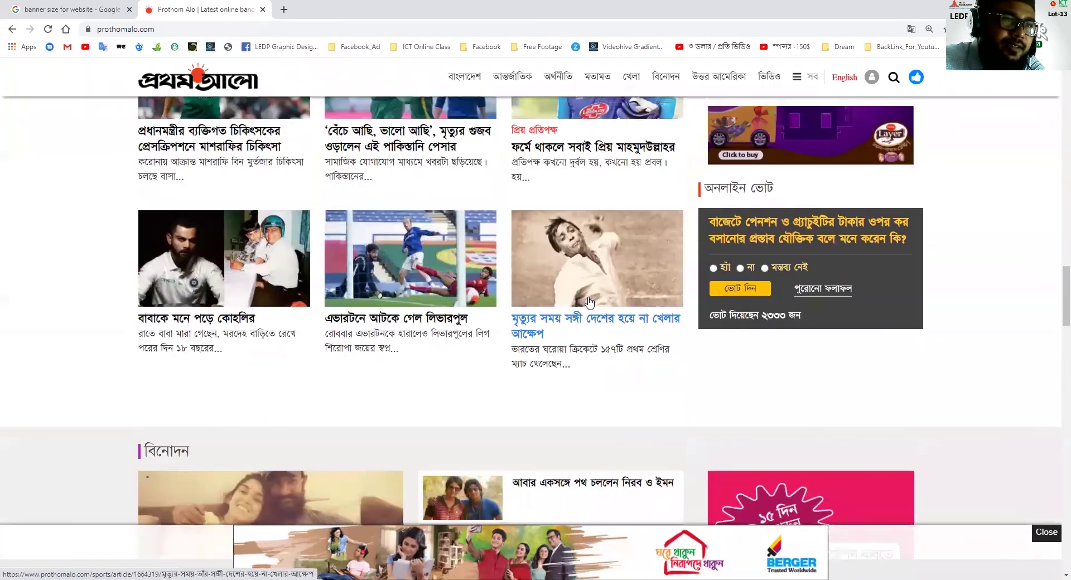
pyautogui.scroll(9, 590, 303)
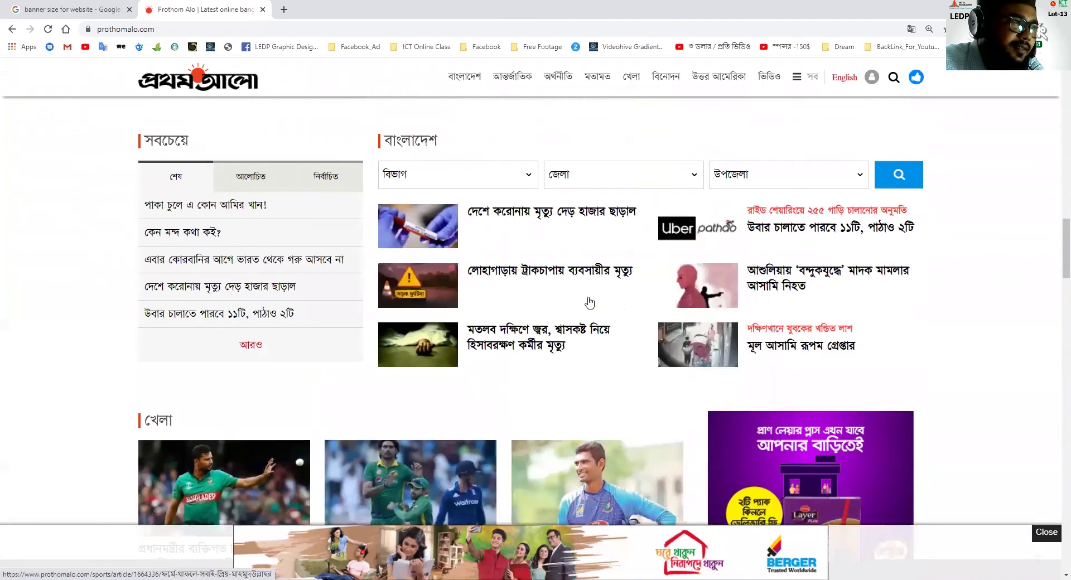
pyautogui.scroll(2, 590, 302)
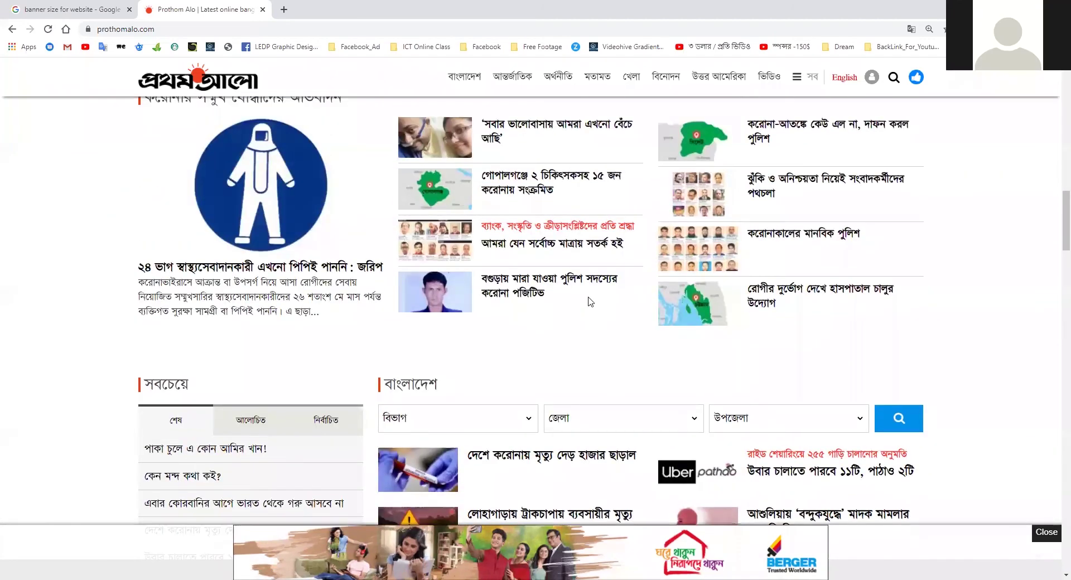
pyautogui.scroll(5, 590, 303)
pyautogui.scroll(-4, 589, 303)
pyautogui.scroll(4, 590, 303)
pyautogui.scroll(3, 589, 303)
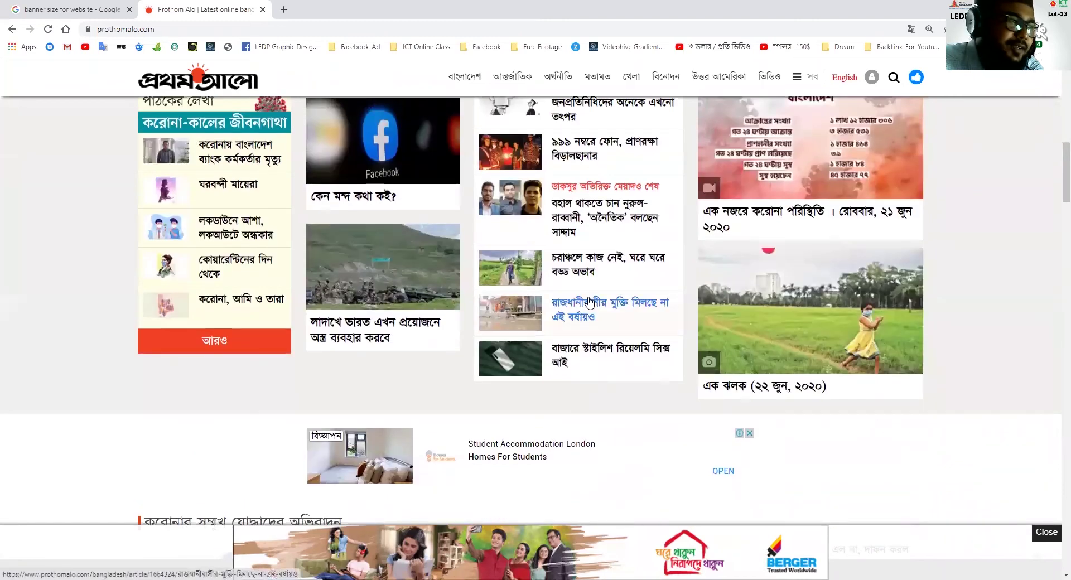
pyautogui.scroll(3, 589, 303)
pyautogui.scroll(2, 589, 303)
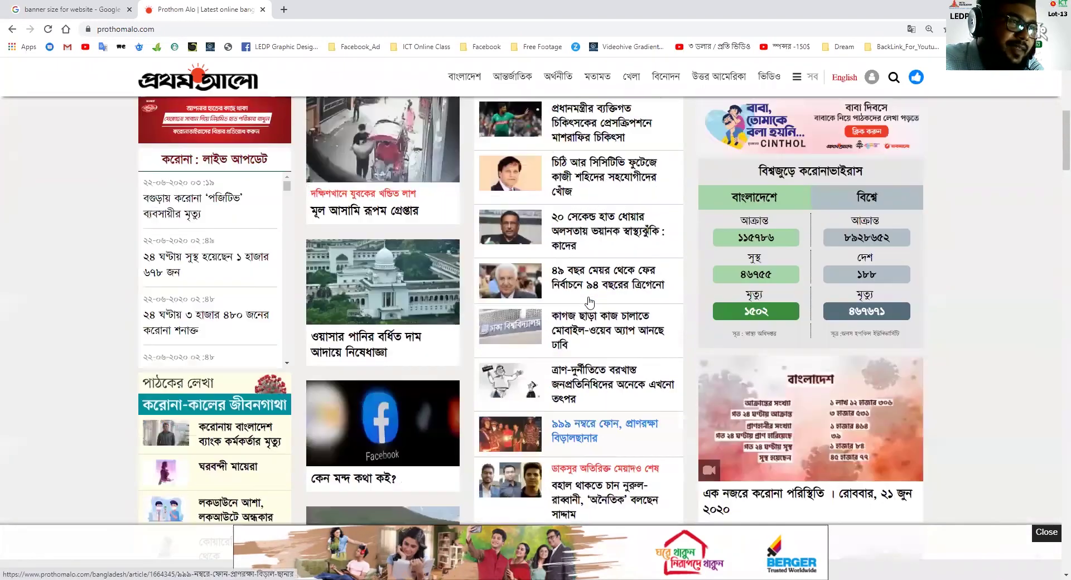
pyautogui.scroll(7, 590, 303)
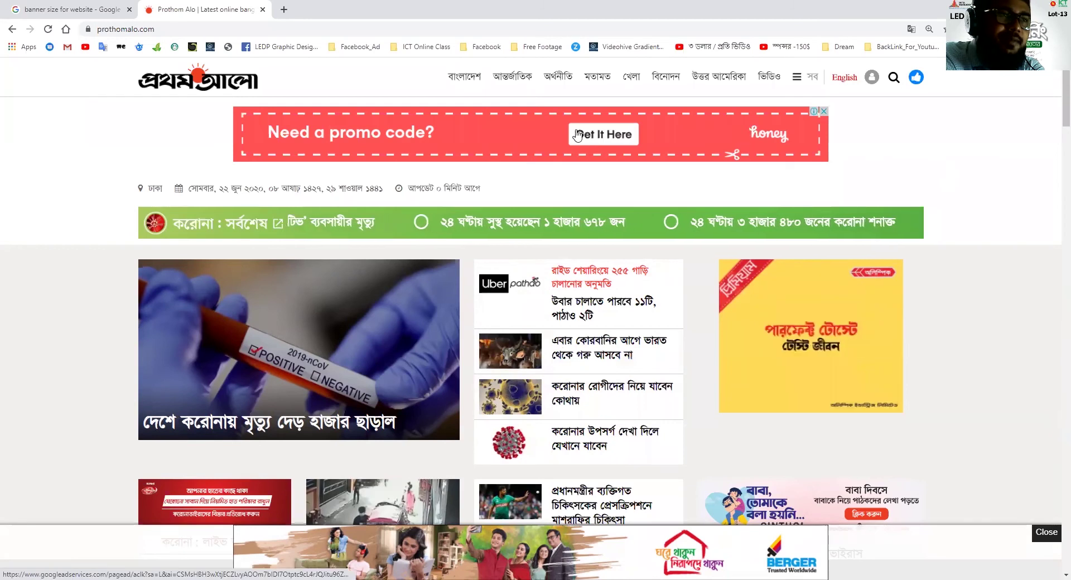
# - Open the international news section (আন্তর্জাতিক) and examine the header, square and mid-page banner ads placed on it
pyautogui.click(519, 77)
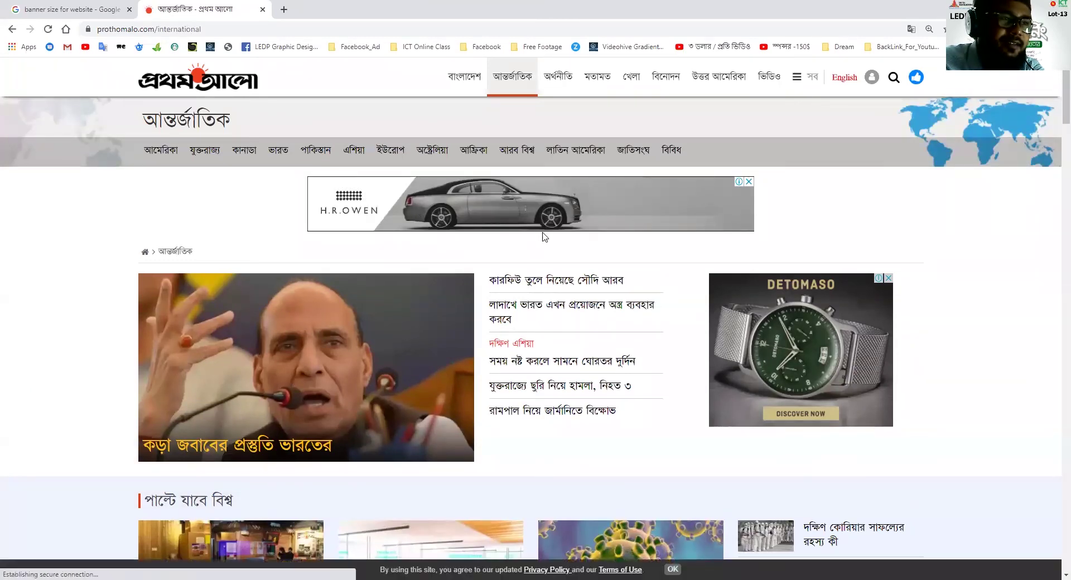
pyautogui.scroll(-12, 668, 333)
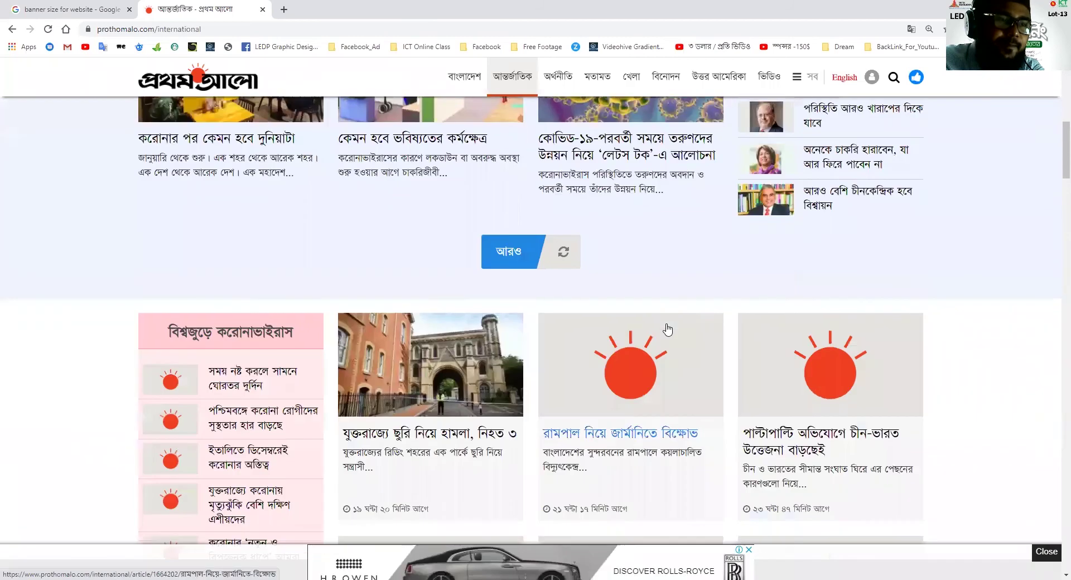
pyautogui.scroll(-9, 668, 329)
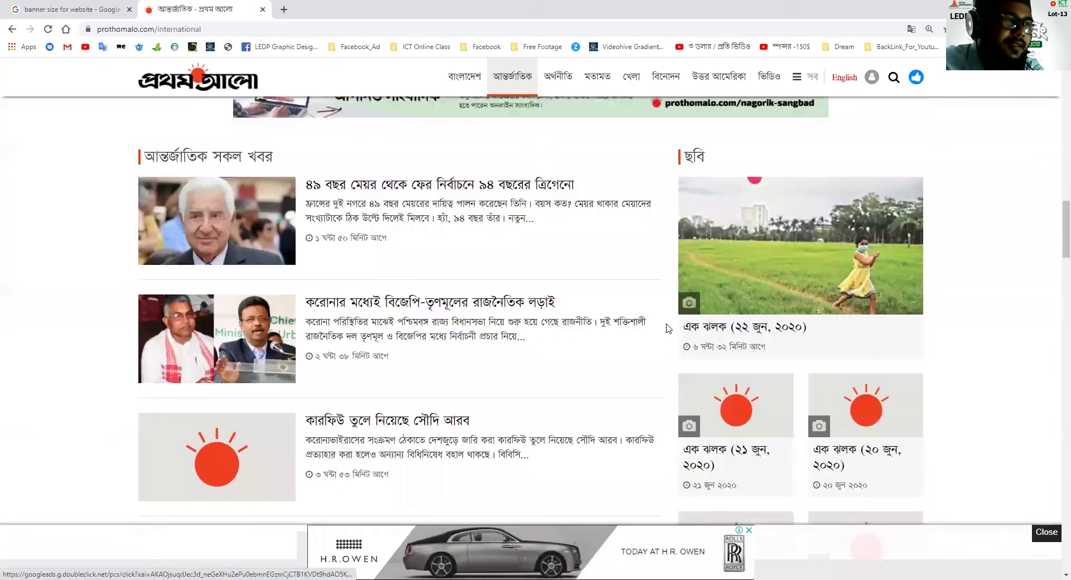
pyautogui.scroll(4, 675, 304)
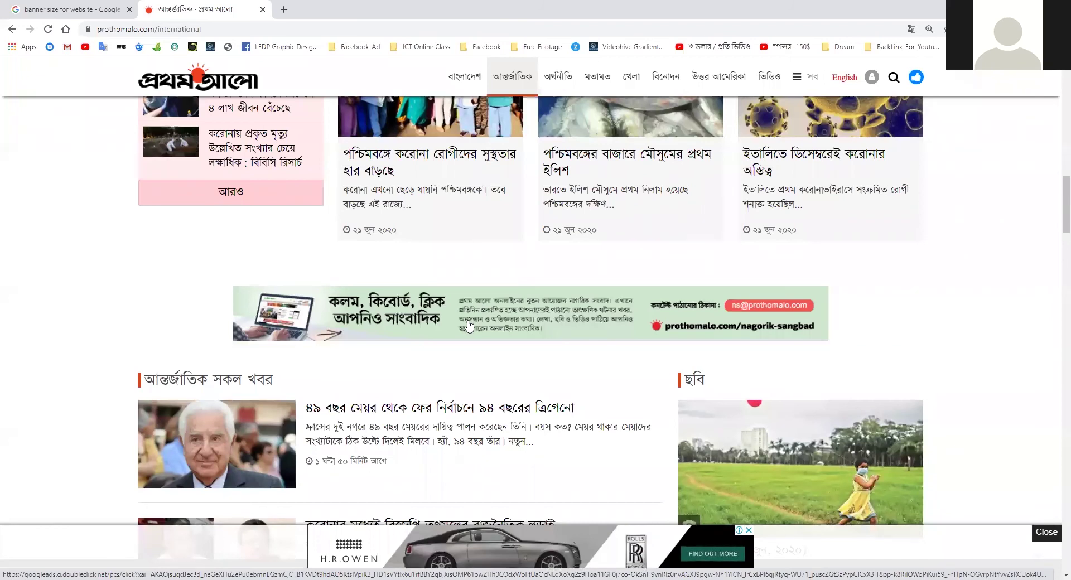
pyautogui.scroll(8, 469, 326)
pyautogui.scroll(8, 474, 332)
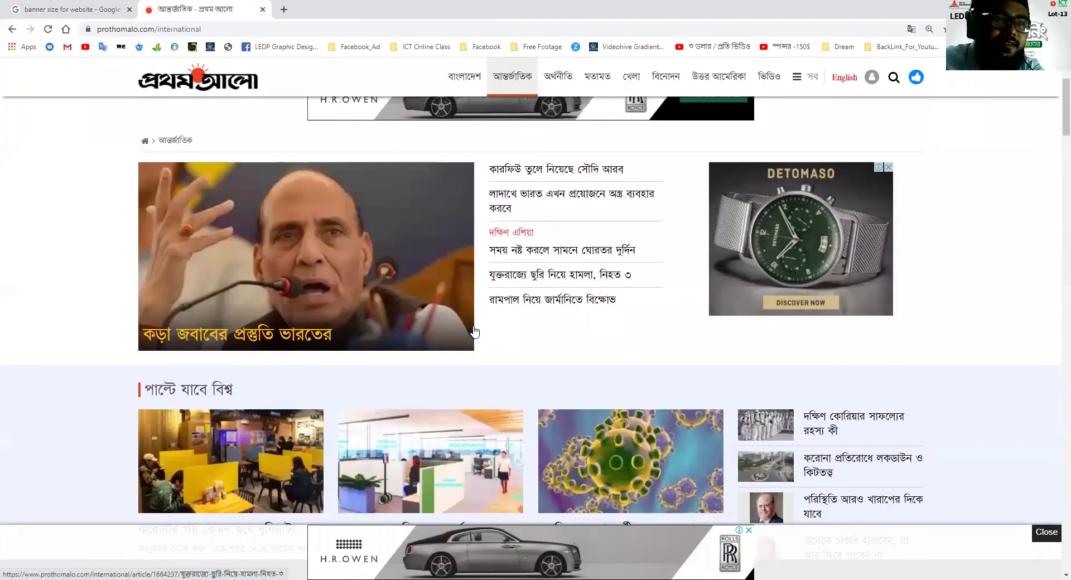
pyautogui.scroll(2, 474, 332)
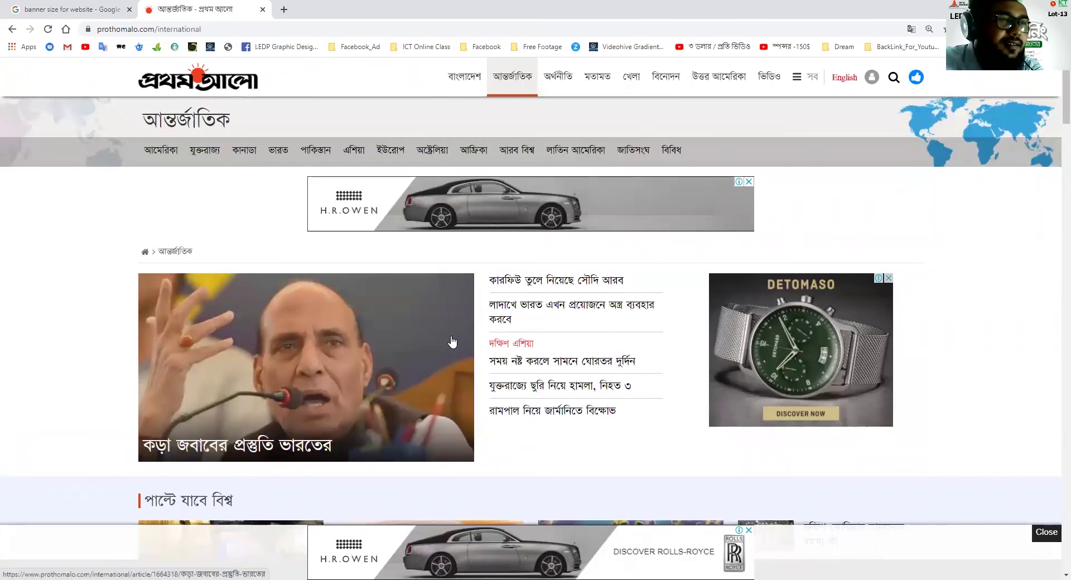
pyautogui.scroll(-6, 452, 335)
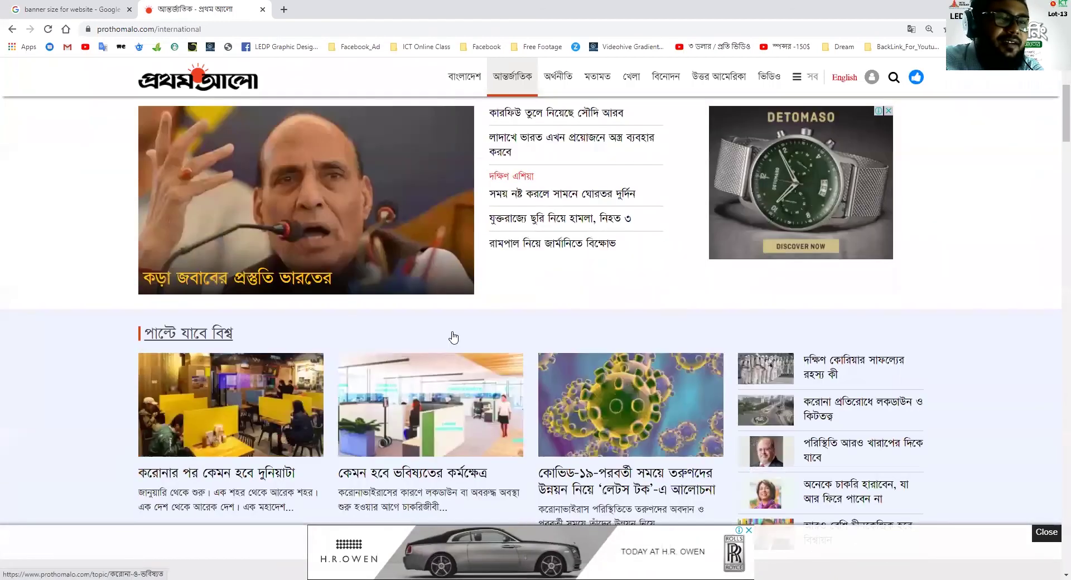
# - Examine the wide banner above the international section's full news list and the square Rainbow Paints ad between its articles
pyautogui.scroll(-2, 449, 333)
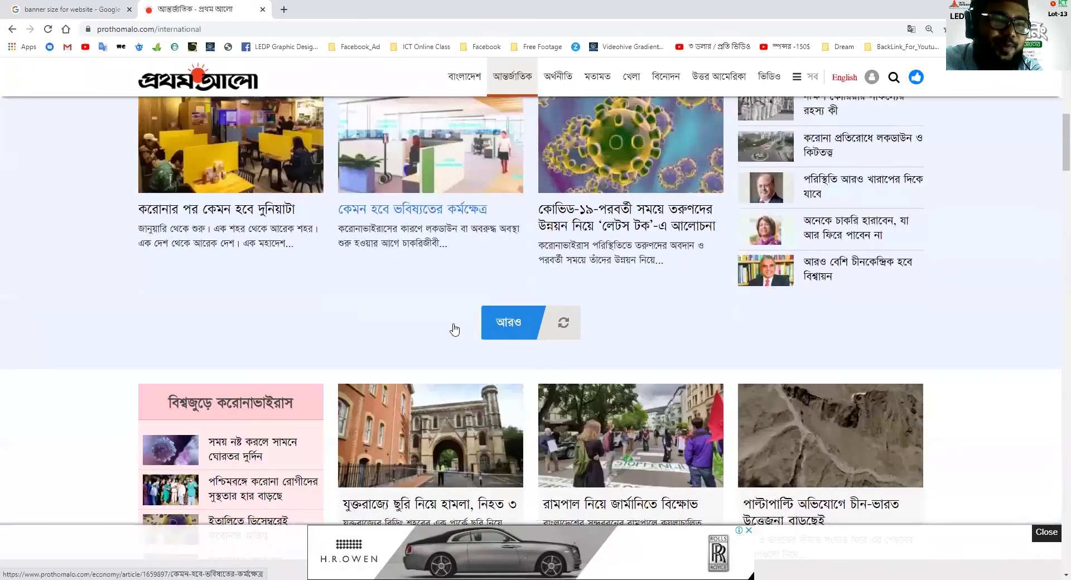
pyautogui.scroll(-3, 455, 329)
pyautogui.scroll(-8, 455, 326)
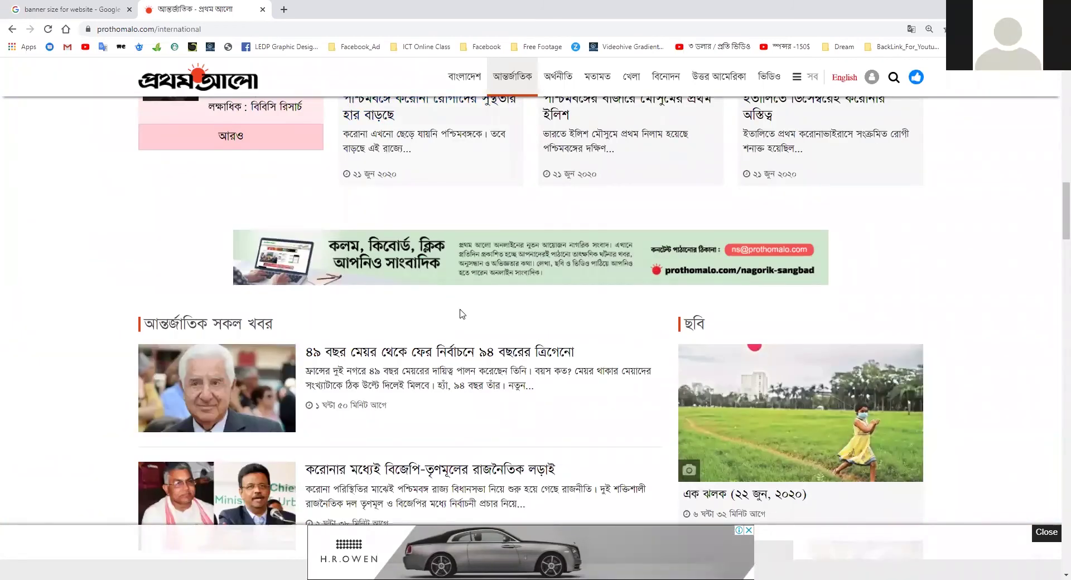
pyautogui.scroll(-5, 457, 318)
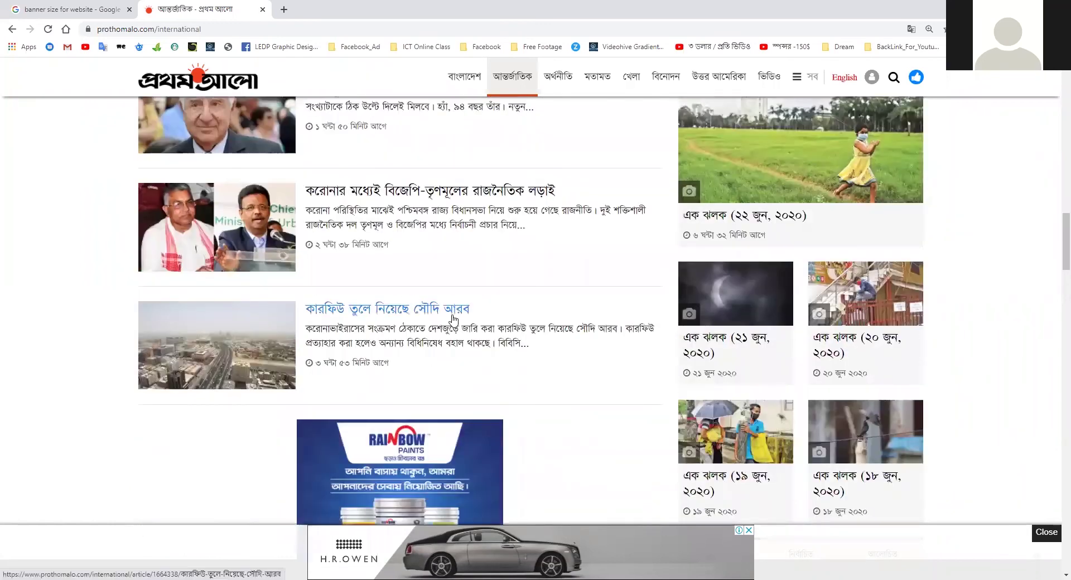
pyautogui.scroll(-4, 451, 321)
pyautogui.scroll(-2, 458, 315)
pyautogui.scroll(2, 474, 304)
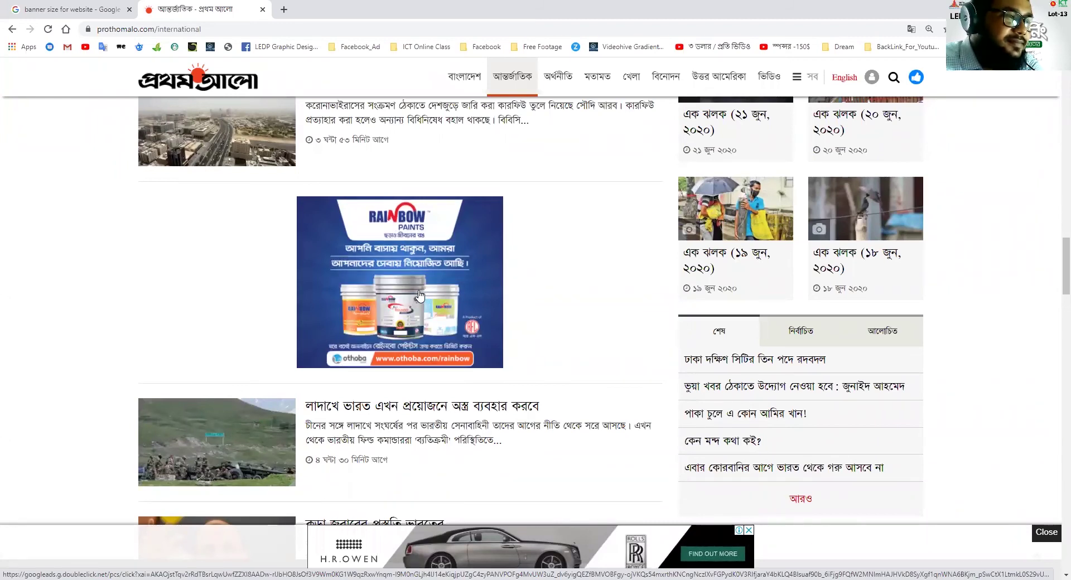
# - Examine the pink square registration banner placed between the international articles further down the list and the articles around it
pyautogui.scroll(-8, 420, 296)
pyautogui.scroll(-7, 420, 296)
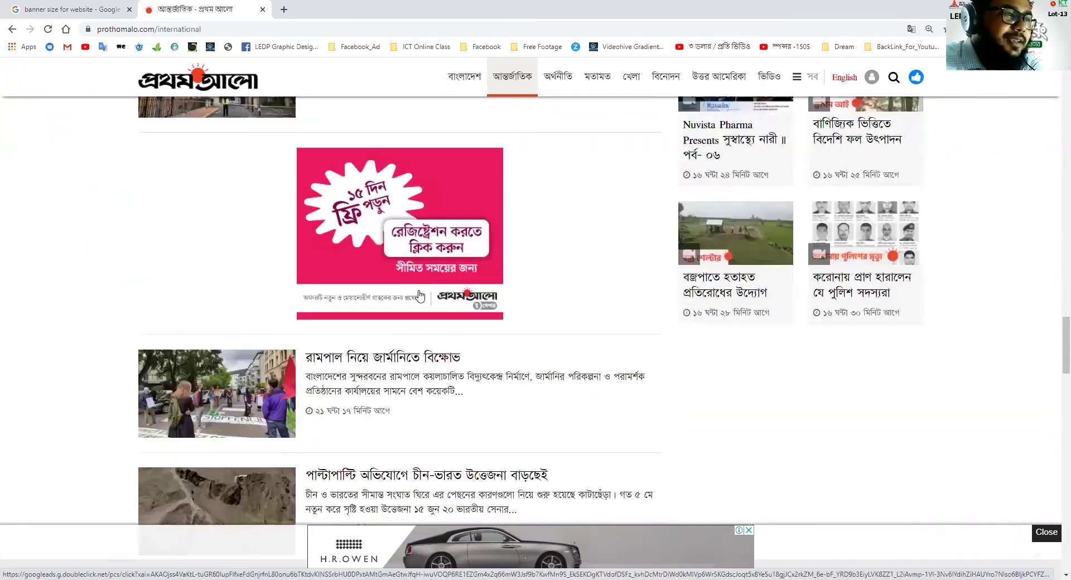
pyautogui.scroll(1, 399, 286)
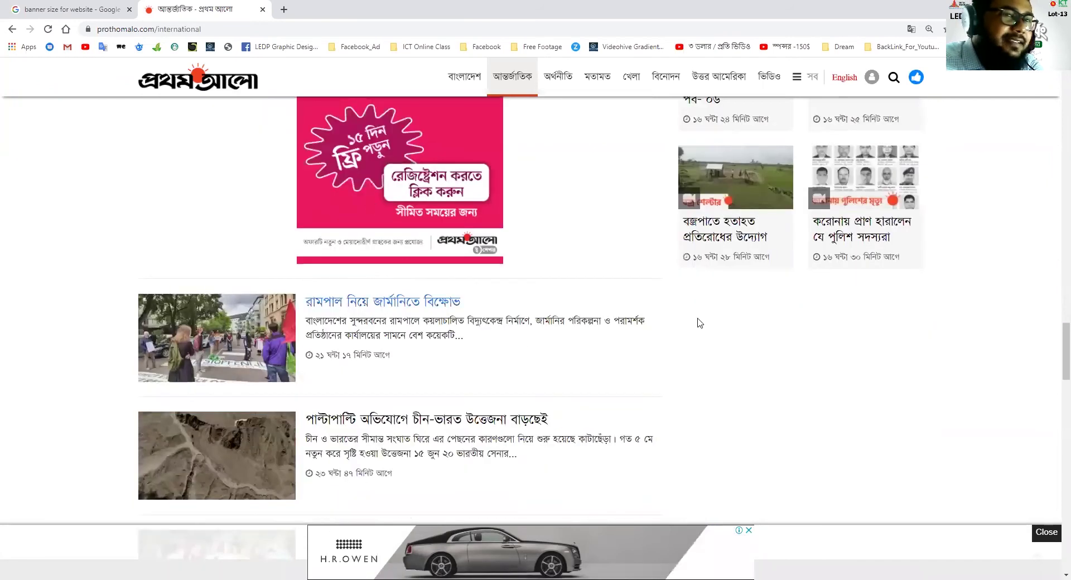
pyautogui.scroll(-4, 638, 297)
pyautogui.scroll(4, 638, 297)
pyautogui.scroll(3, 638, 297)
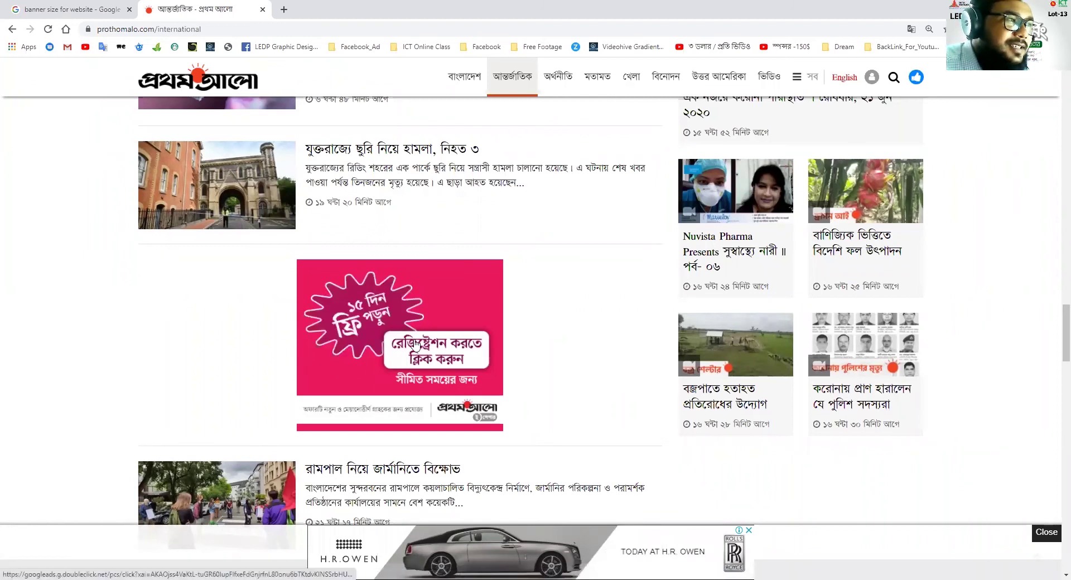
pyautogui.scroll(-2, 362, 344)
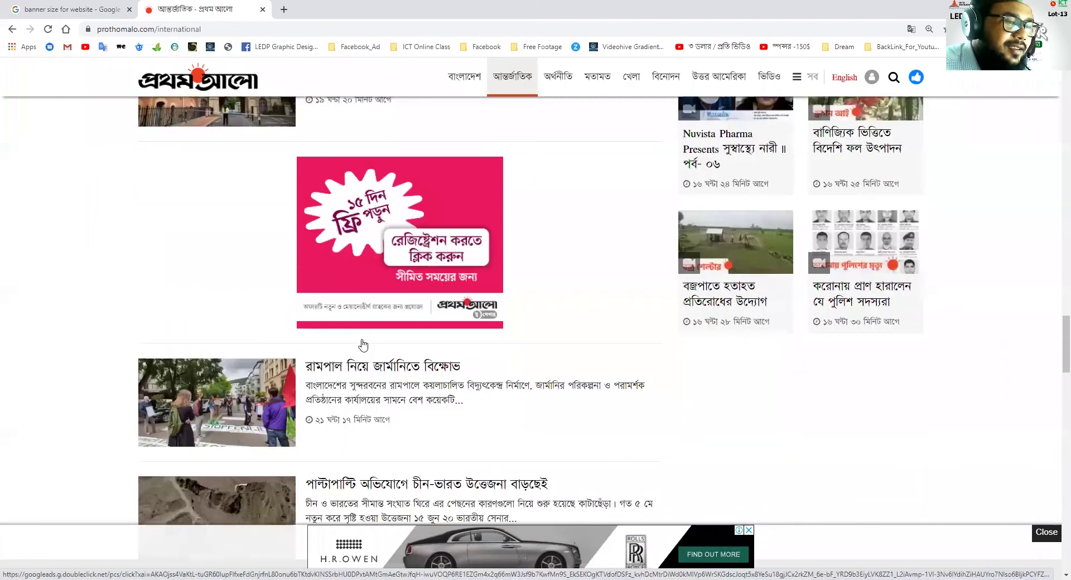
pyautogui.scroll(-3, 363, 344)
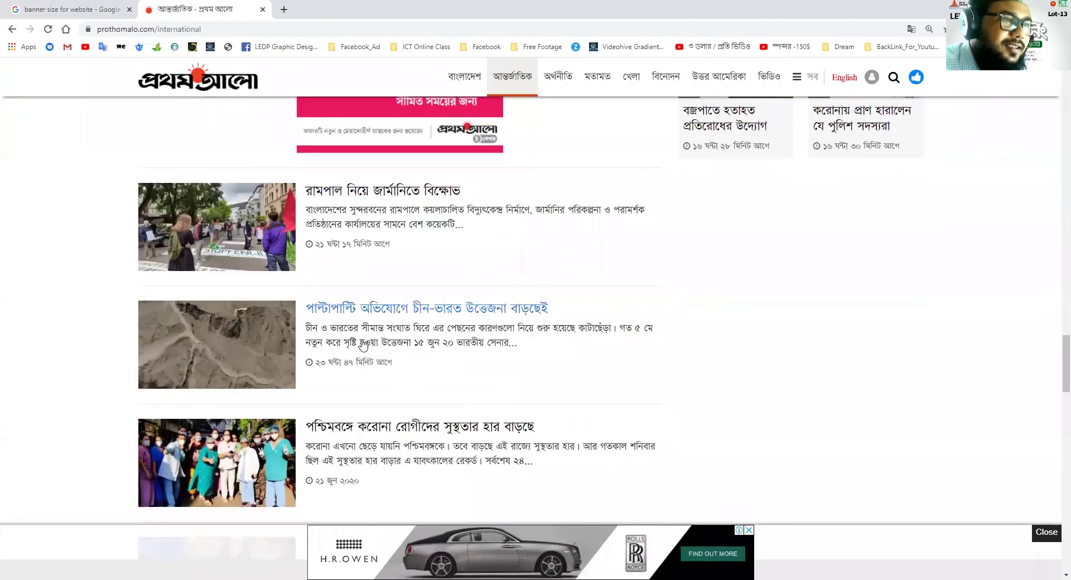
pyautogui.scroll(4, 363, 344)
pyautogui.scroll(2, 363, 345)
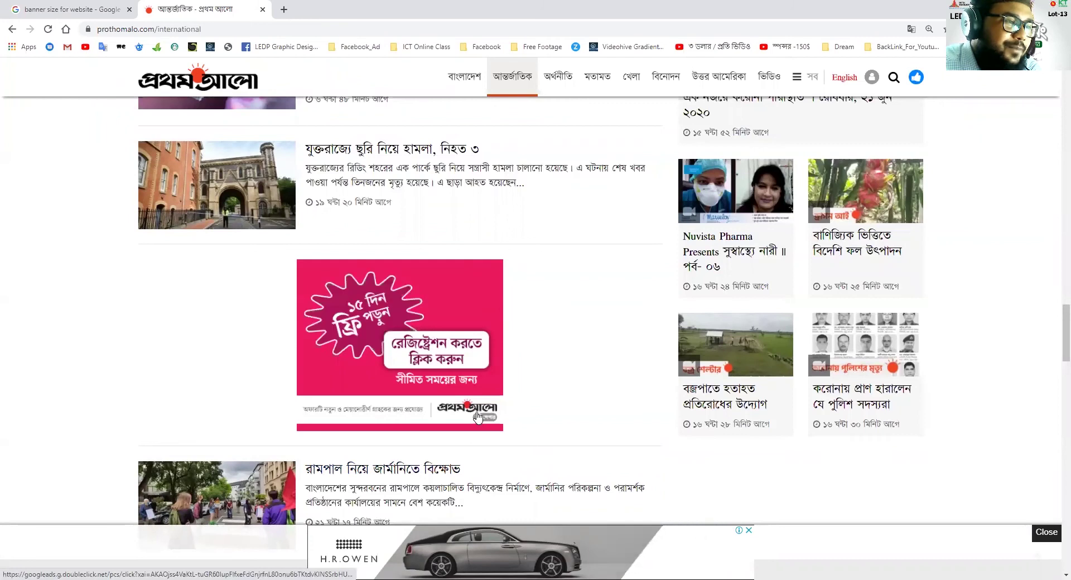
# - Check the remaining international article list down to the footer and examine the wide e-paper banner above the footer
pyautogui.scroll(-2, 575, 373)
pyautogui.scroll(-3, 577, 375)
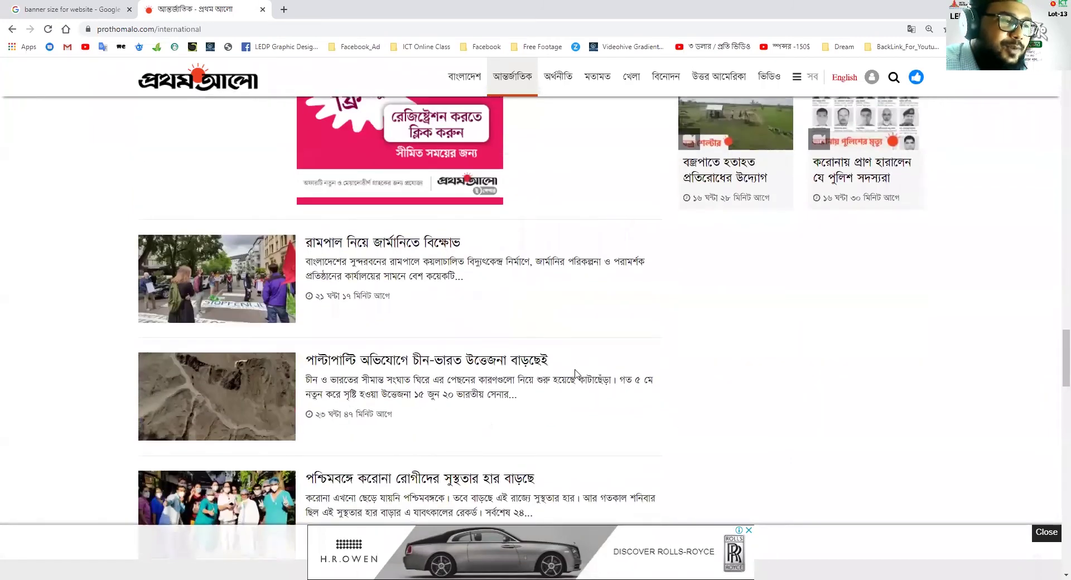
pyautogui.scroll(-5, 576, 374)
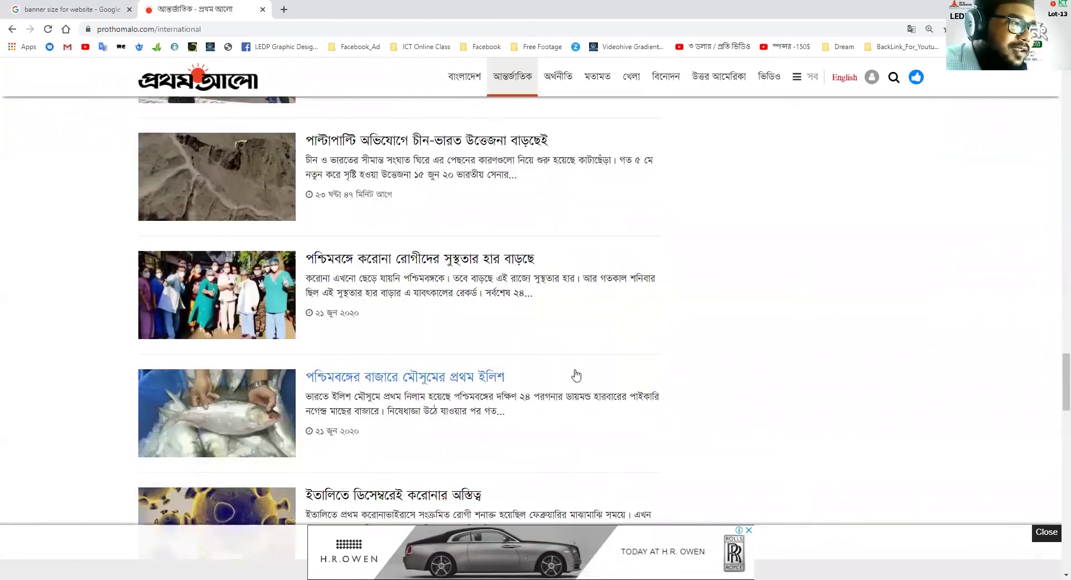
pyautogui.scroll(-7, 576, 375)
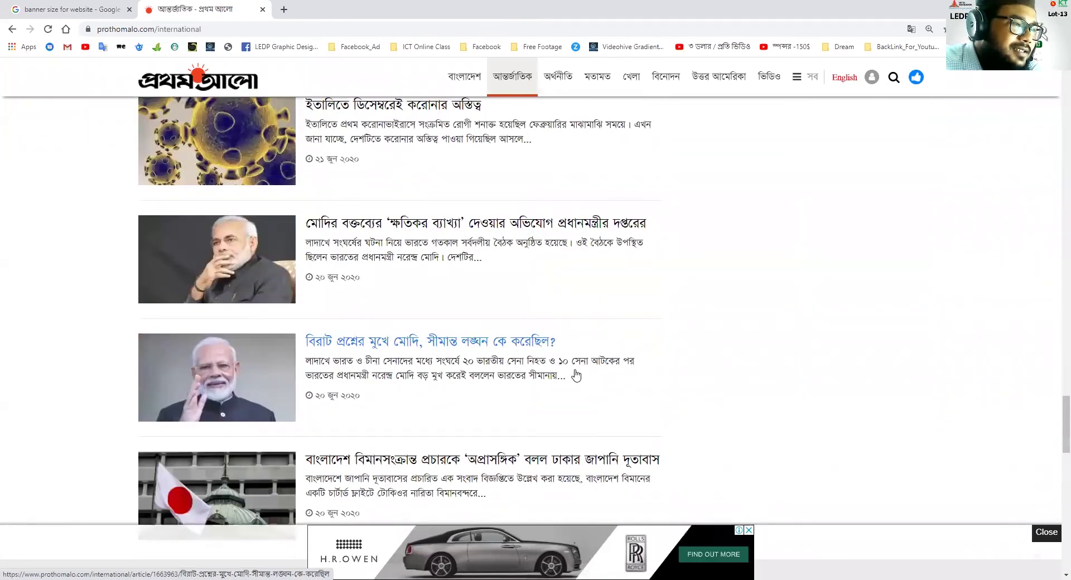
pyautogui.scroll(-12, 576, 375)
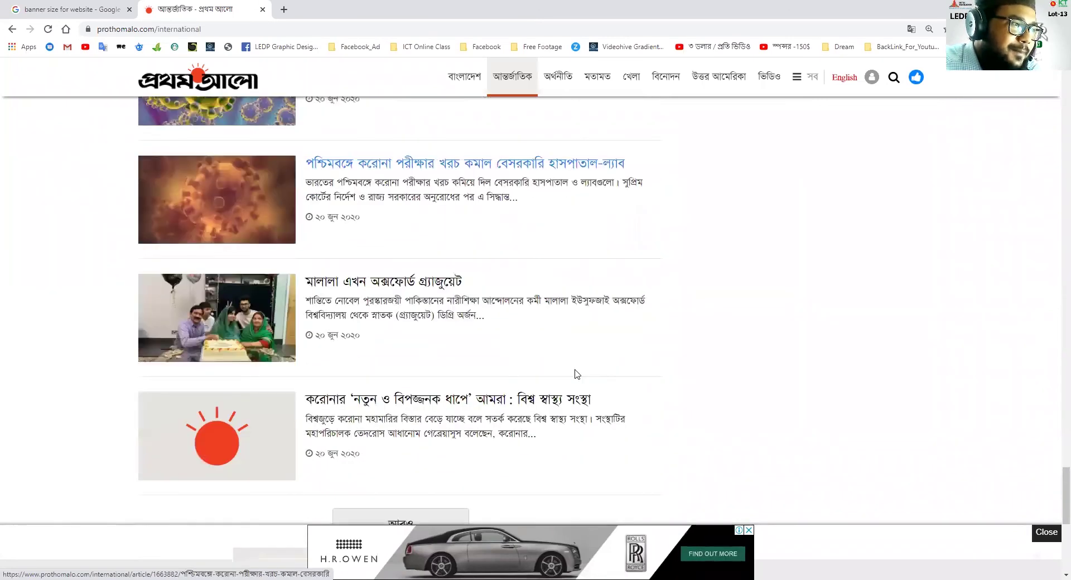
pyautogui.scroll(-4, 577, 375)
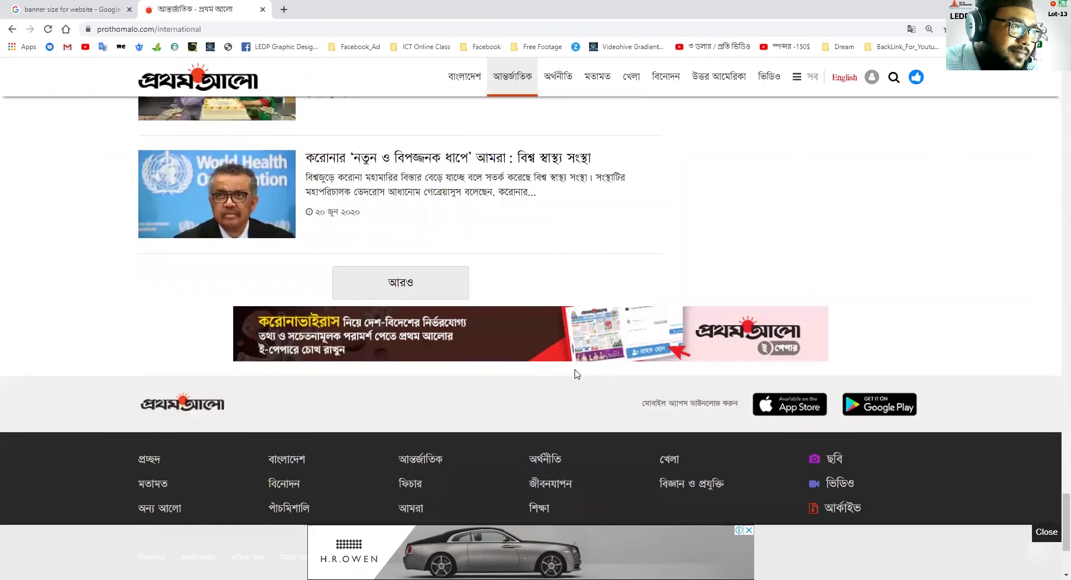
pyautogui.scroll(-3, 577, 373)
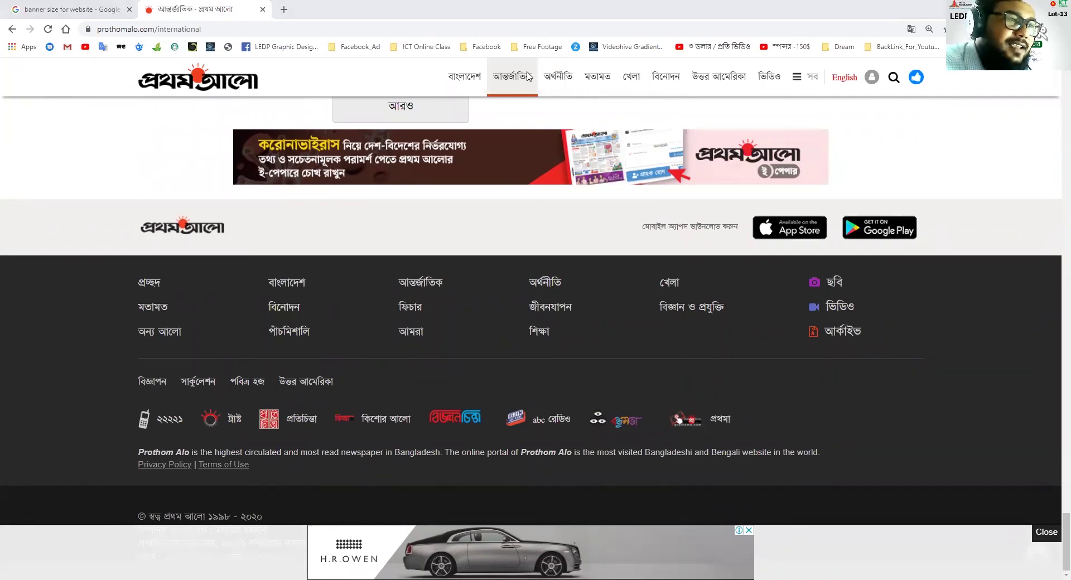
# - Switch to Photoshop, show Group 1 and Group 1 copy instead of the reference banner, and expand Group 1 copy
pyautogui.hotkey('alt', 'Tab')
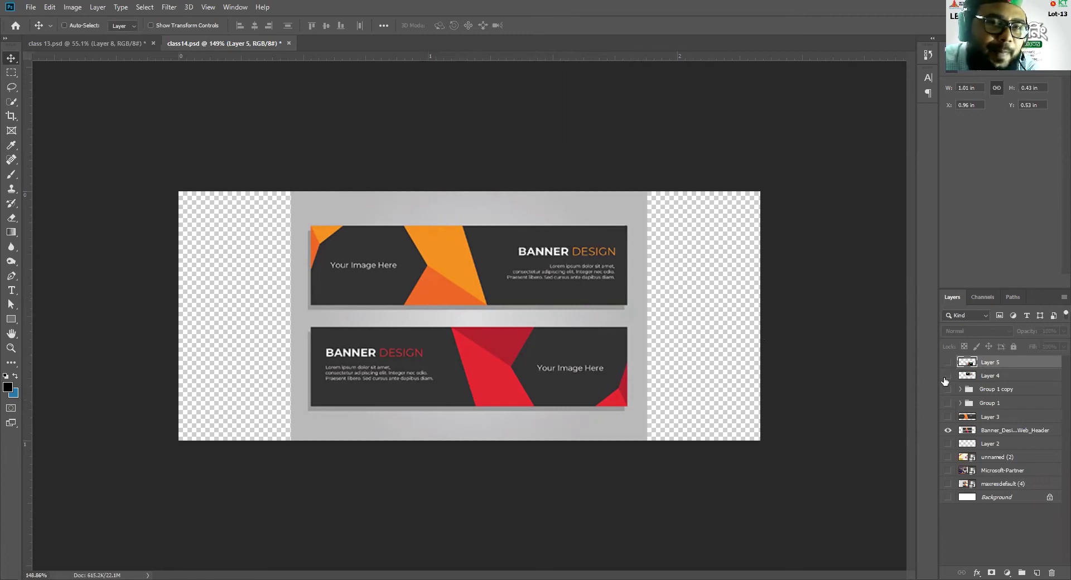
pyautogui.click(949, 403)
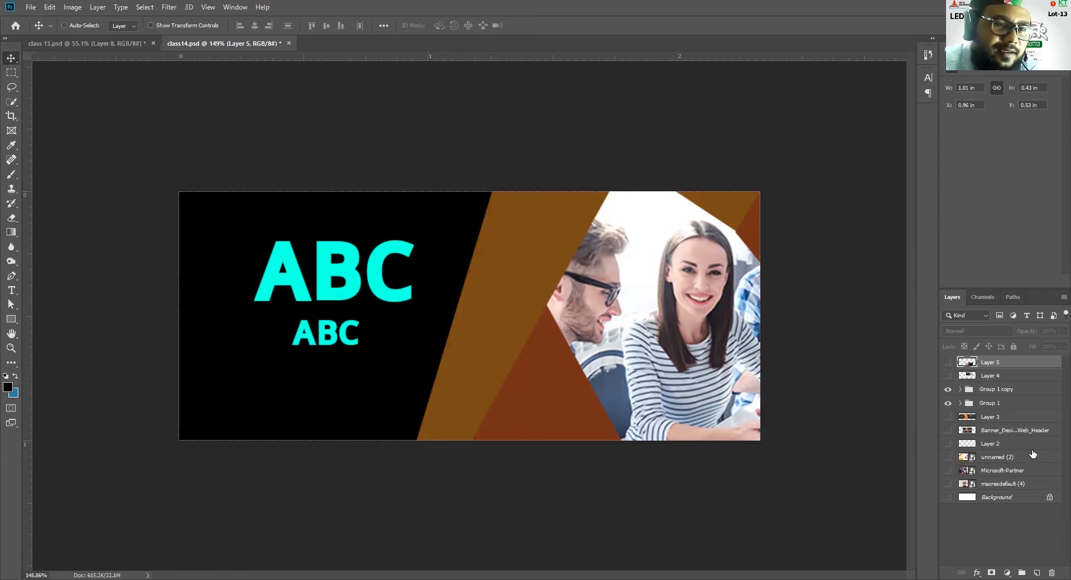
pyautogui.click(960, 390)
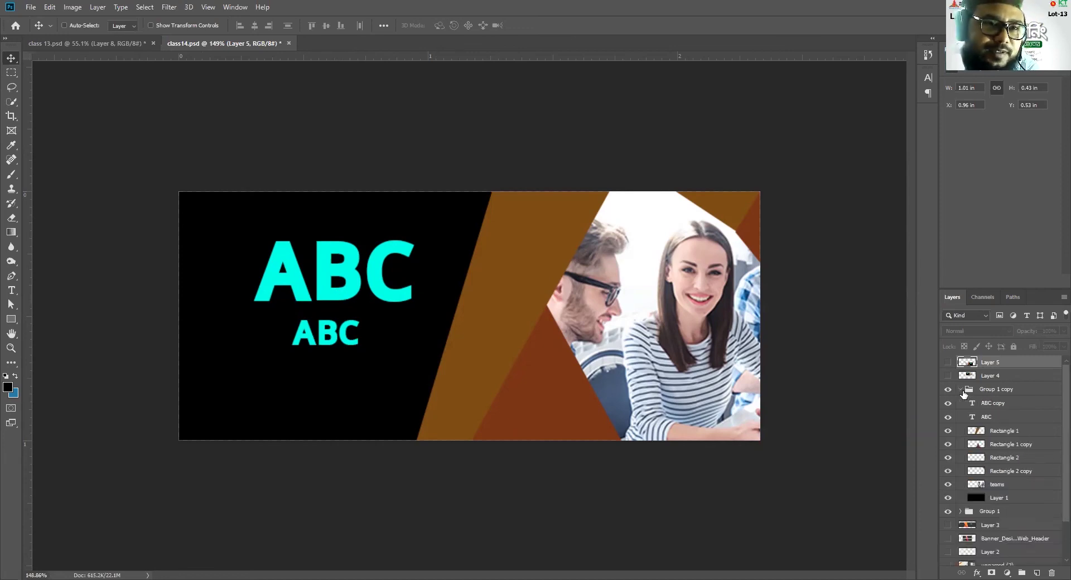
# - Identify the large ABC text layer in Group 1 copy by toggling the text layers' visibility, and duplicate that layer
pyautogui.click(996, 409)
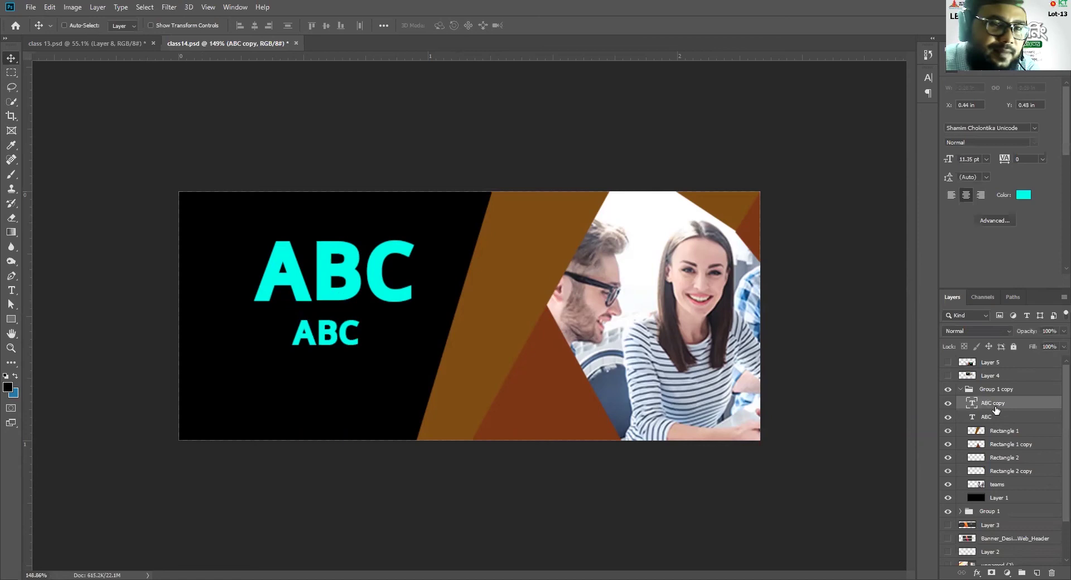
pyautogui.click(948, 404)
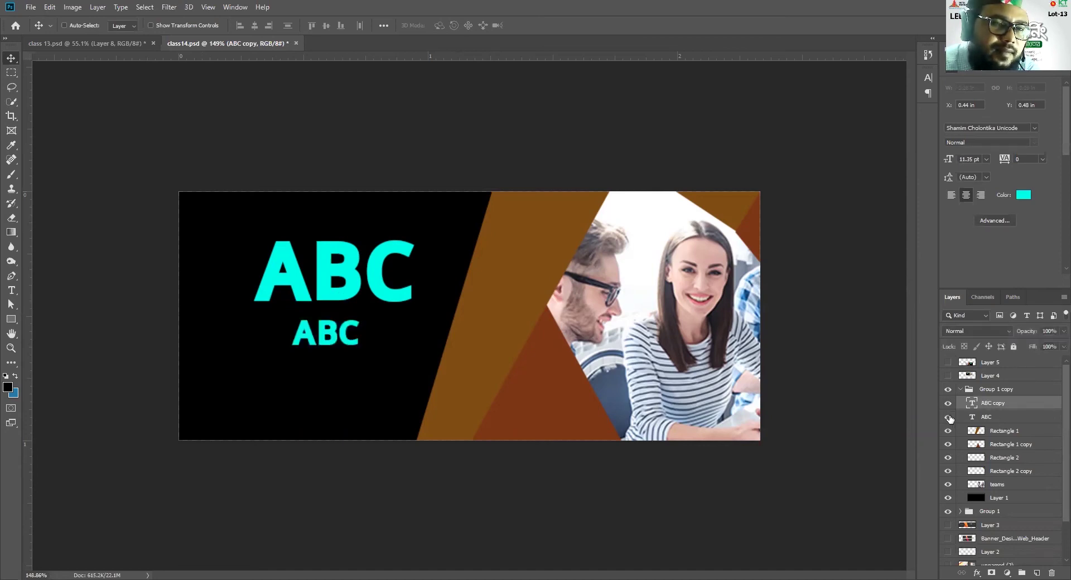
pyautogui.click(949, 418)
pyautogui.click(948, 417)
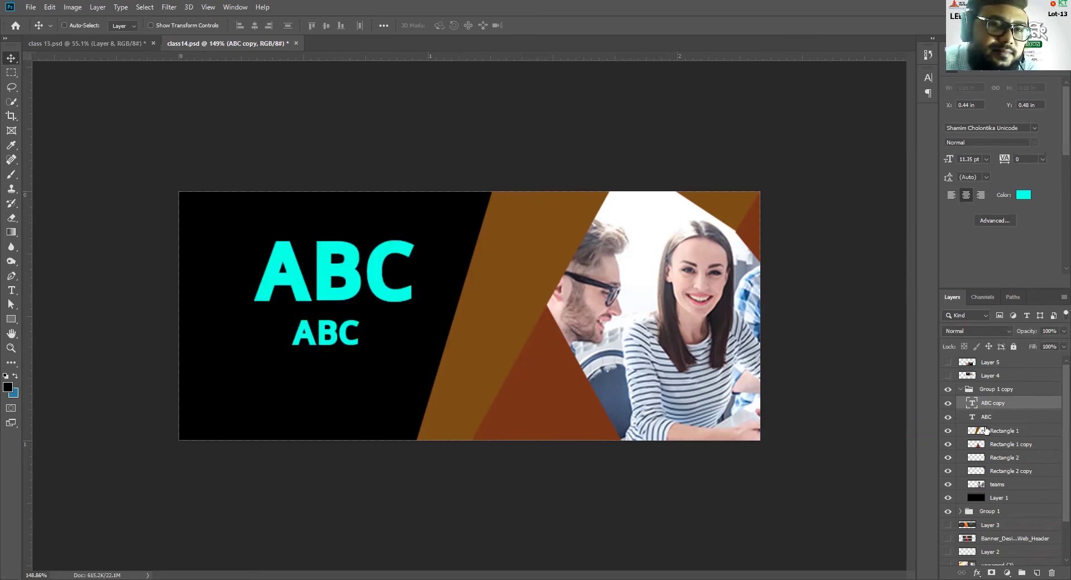
pyautogui.click(993, 418)
pyautogui.hotkey('ctrl', 'j')
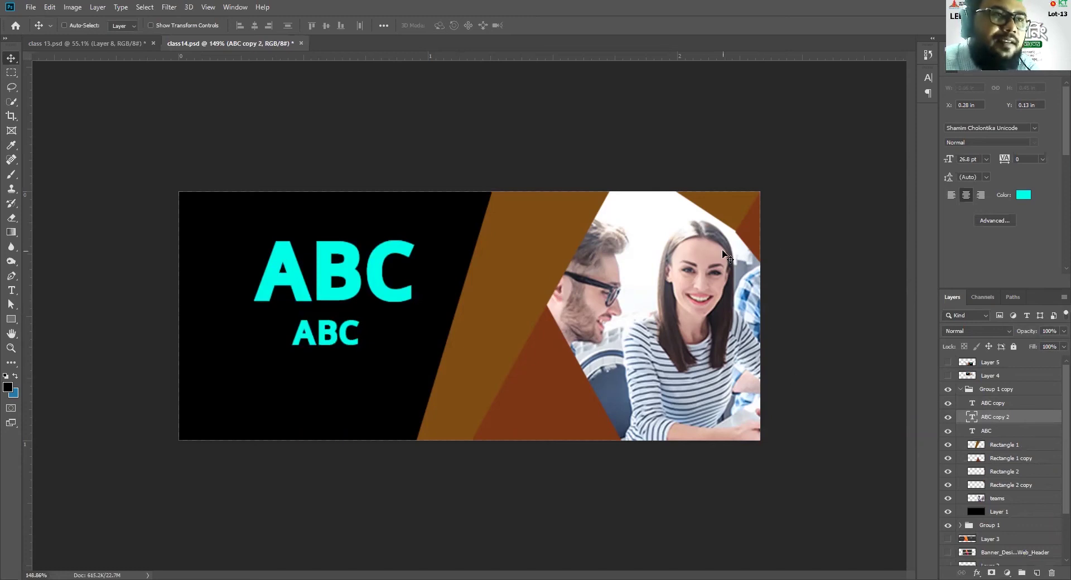
# - Pick a light pink (#ffb9df) as the text color of the duplicated large ABC layer
pyautogui.click(928, 78)
pyautogui.click(890, 140)
pyautogui.click(624, 118)
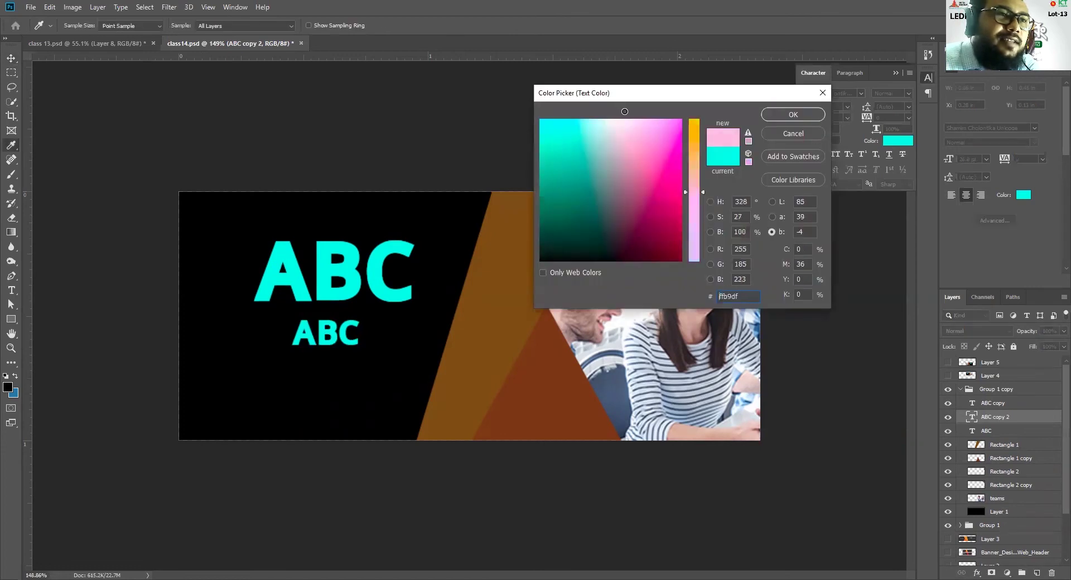
# - Apply the pale pink text colour to the large ABC copy and toggle that layer's visibility to compare it with the cyan original
pyautogui.click(792, 114)
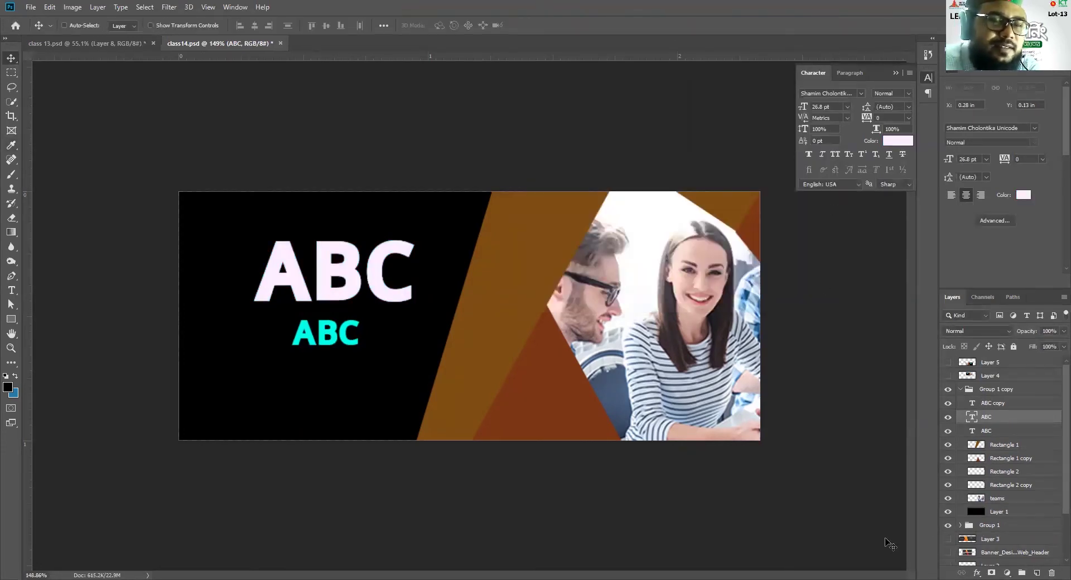
pyautogui.click(948, 419)
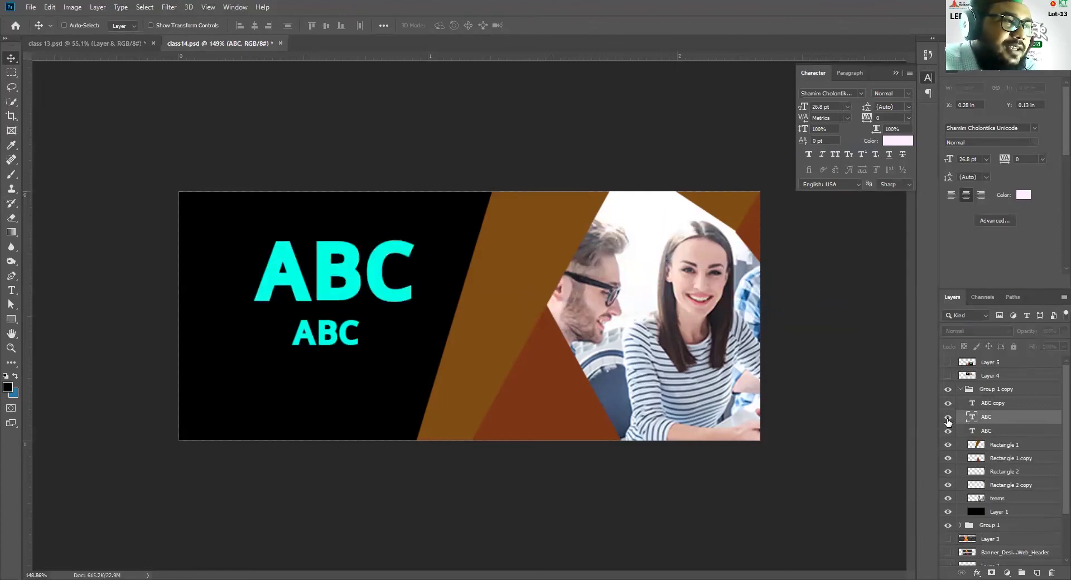
pyautogui.click(948, 419)
pyautogui.click(947, 419)
pyautogui.click(947, 419)
pyautogui.click(948, 419)
pyautogui.click(948, 419)
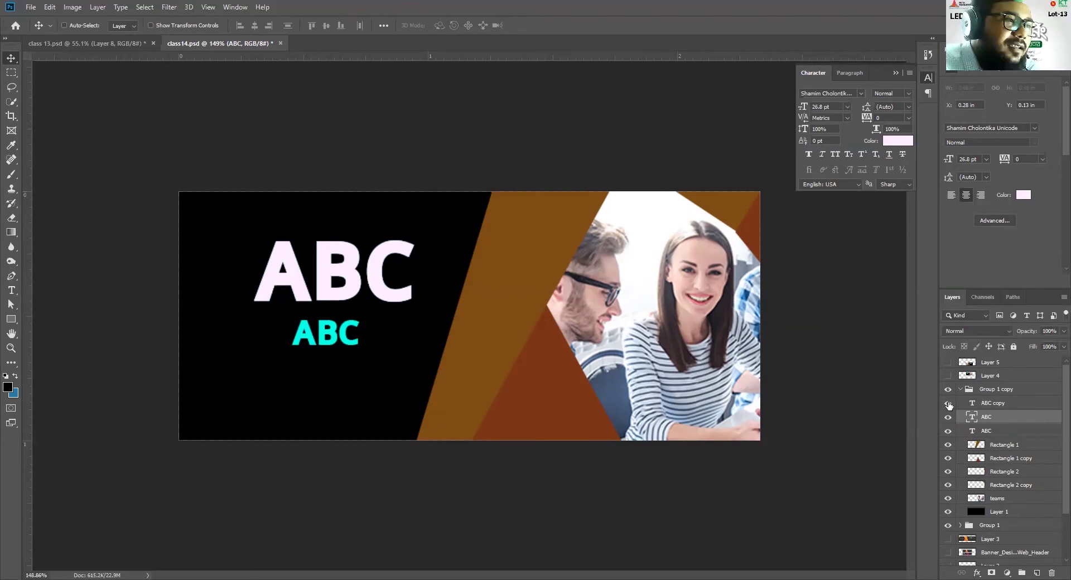
# - Toggle the visibility of the ABC copy layer off and on to identify the small cyan text
pyautogui.click(949, 403)
pyautogui.click(948, 403)
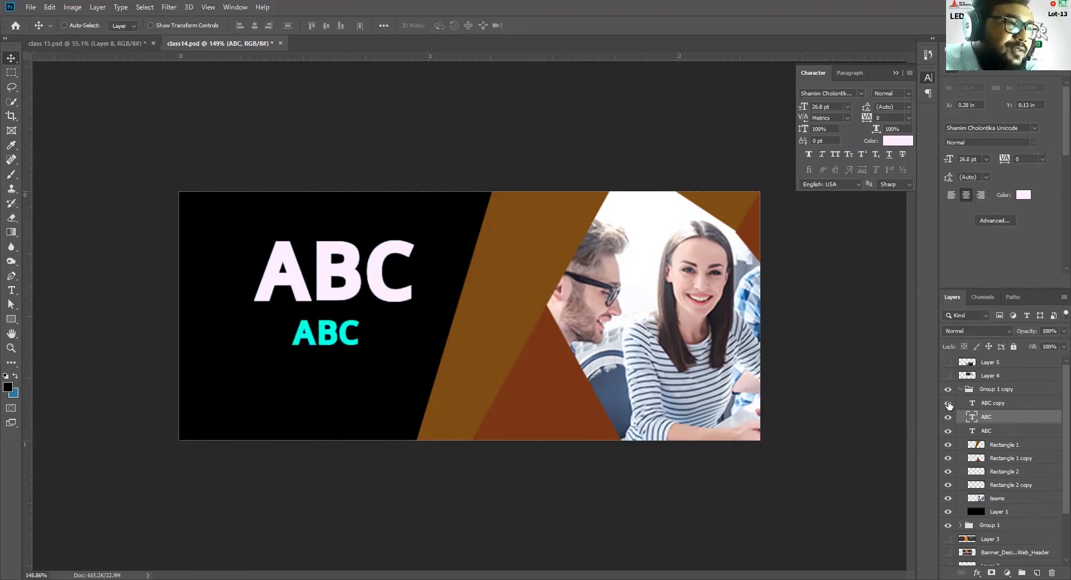
pyautogui.click(949, 403)
pyautogui.click(948, 403)
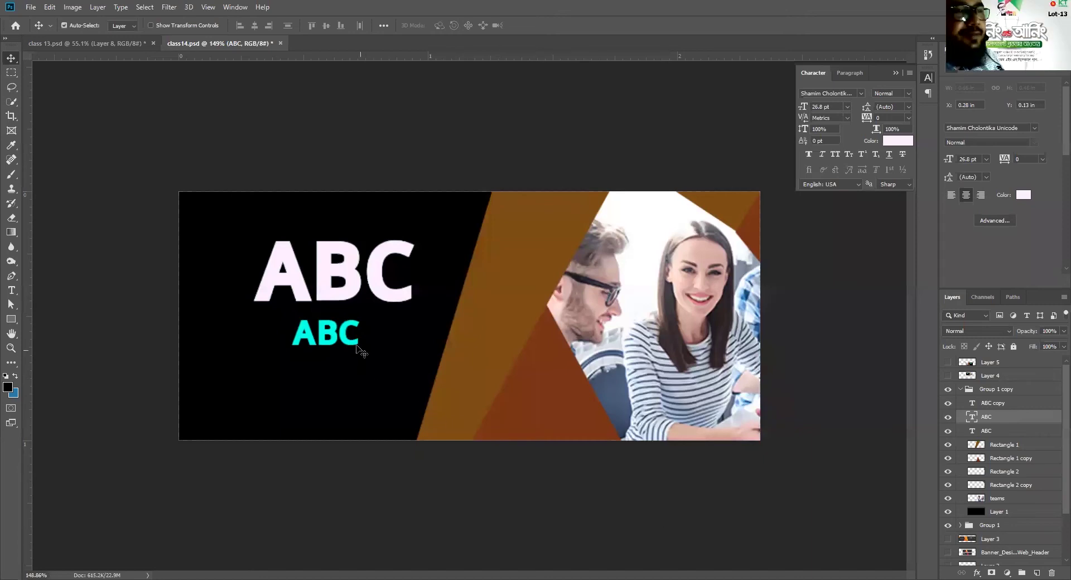
# - Move the small cyan ABC text onto the edge of the brown stripe and place its layer directly below Rectangle 1
pyautogui.keyDown('ctrl'); pyautogui.click(338, 340); pyautogui.keyUp('ctrl')
pyautogui.moveTo(333, 343); pyautogui.dragTo(472, 332)
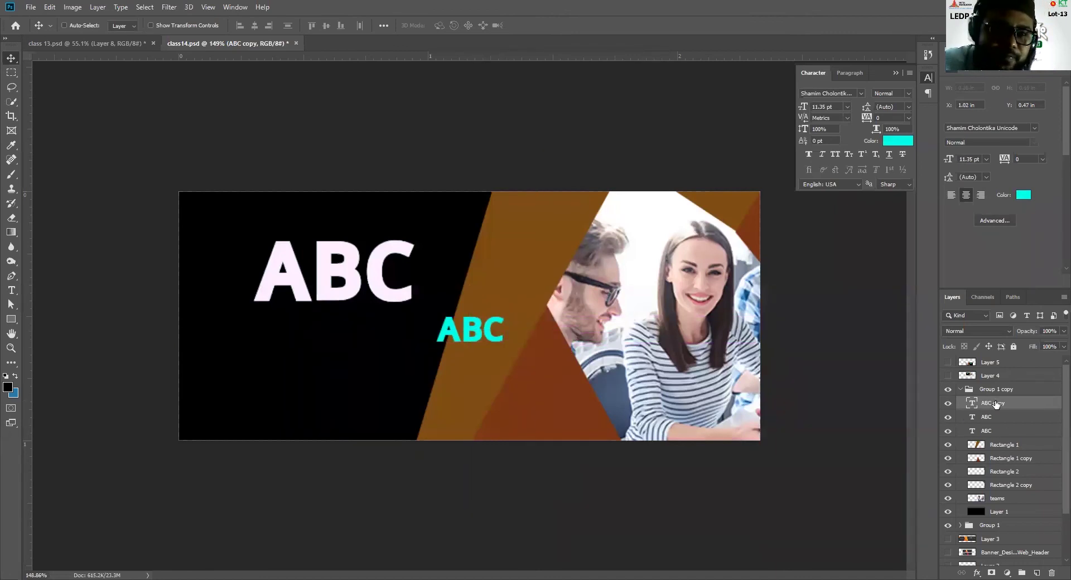
pyautogui.moveTo(992, 404); pyautogui.dragTo(992, 445)
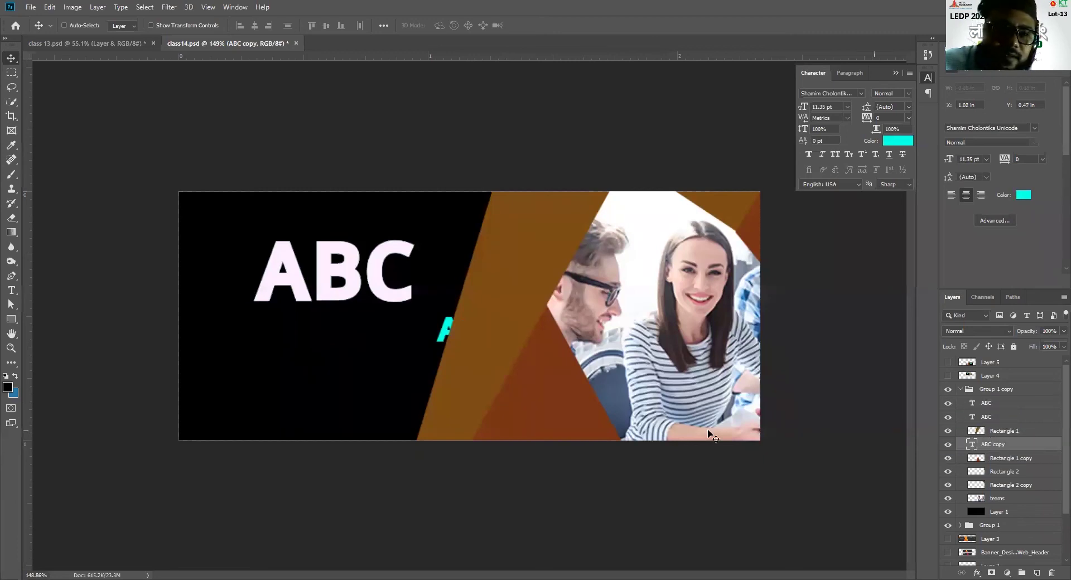
# - Select the brown Rectangle 1 stripe and toggle the ABC copy layer's visibility to examine how they overlap
pyautogui.press('ctrl')
pyautogui.keyDown('ctrl'); pyautogui.click(521, 315); pyautogui.keyUp('ctrl')
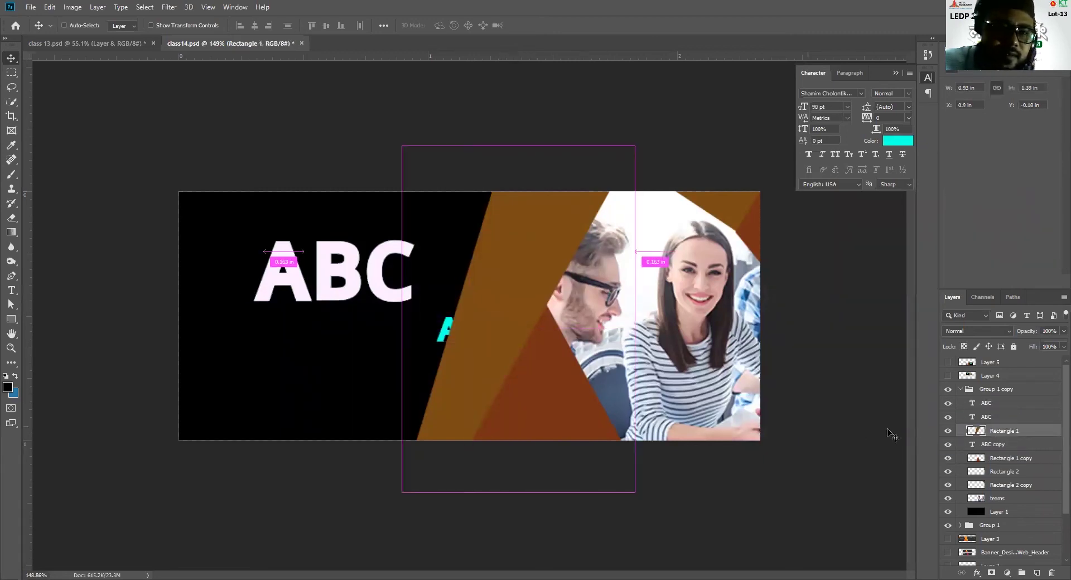
pyautogui.click(949, 444)
pyautogui.click(948, 444)
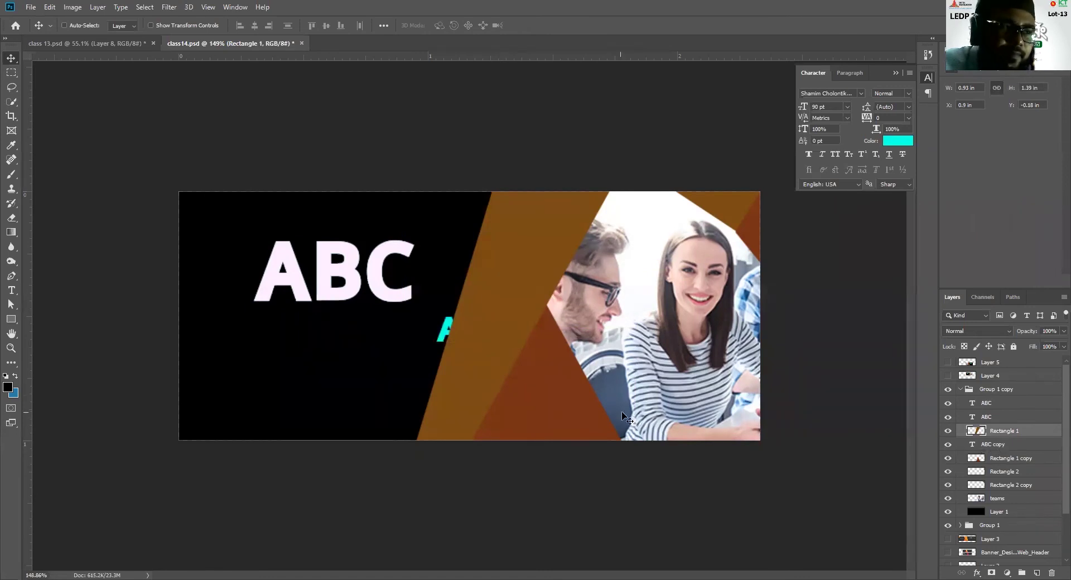
# - Move the small cyan ABC copy text onto the black background beside the brown stripe, at about X 0.79 in, Y 0.52 in
pyautogui.click(987, 417)
pyautogui.moveTo(468, 332); pyautogui.dragTo(459, 334)
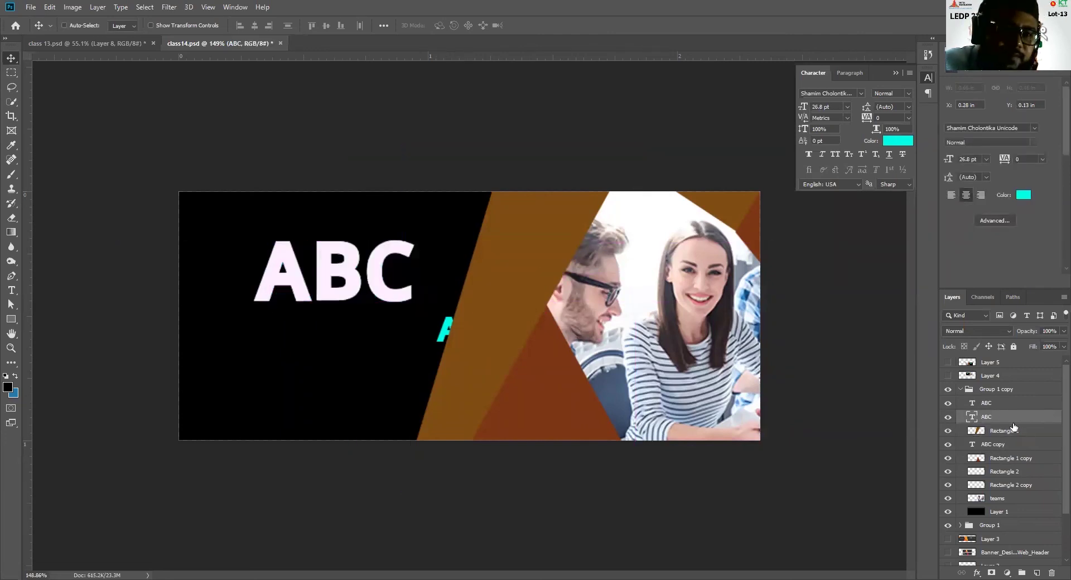
pyautogui.click(994, 444)
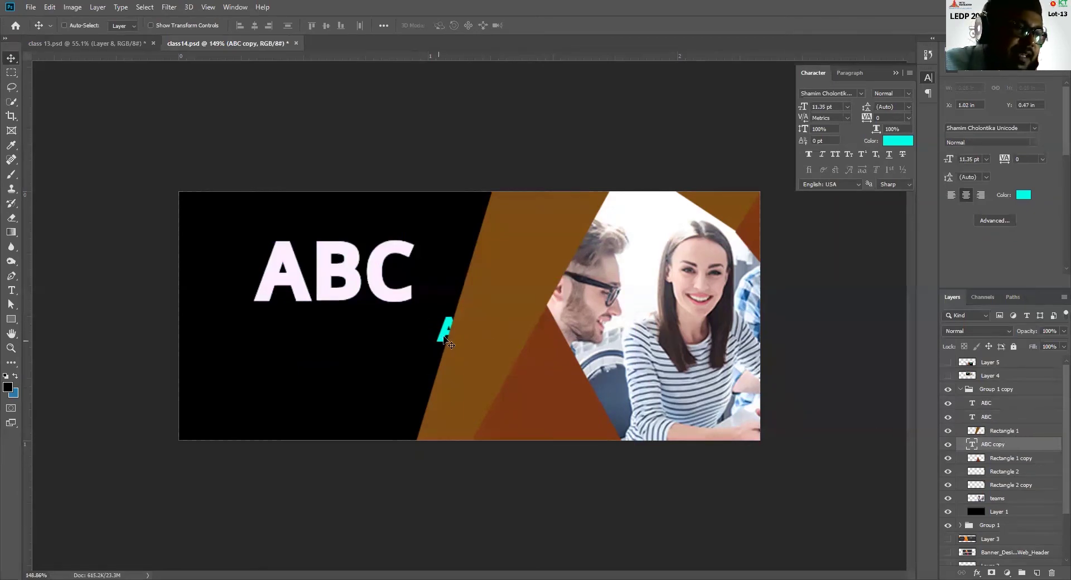
pyautogui.moveTo(444, 335); pyautogui.dragTo(339, 329)
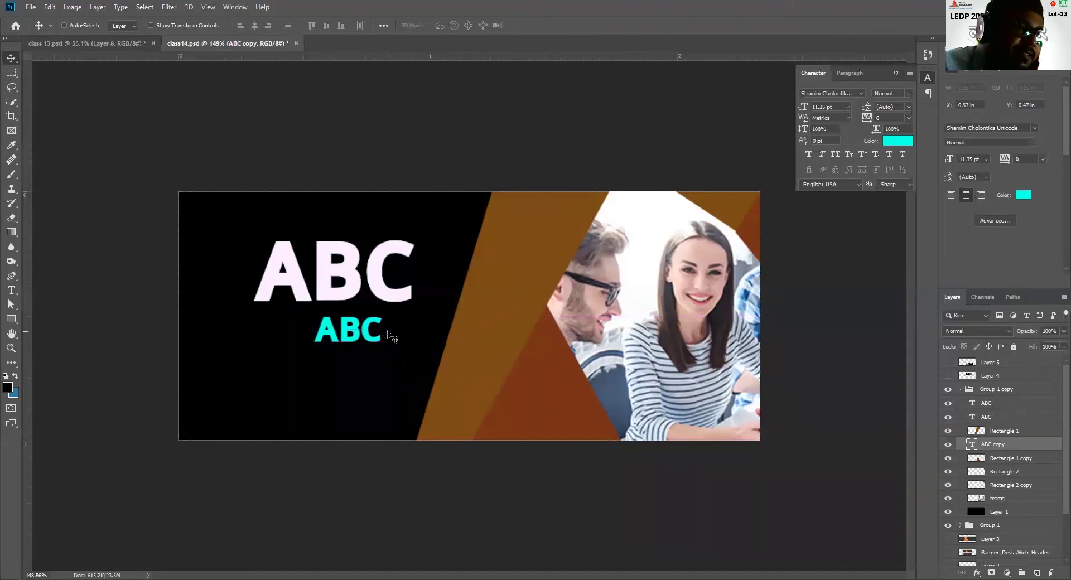
pyautogui.moveTo(383, 342); pyautogui.dragTo(430, 354)
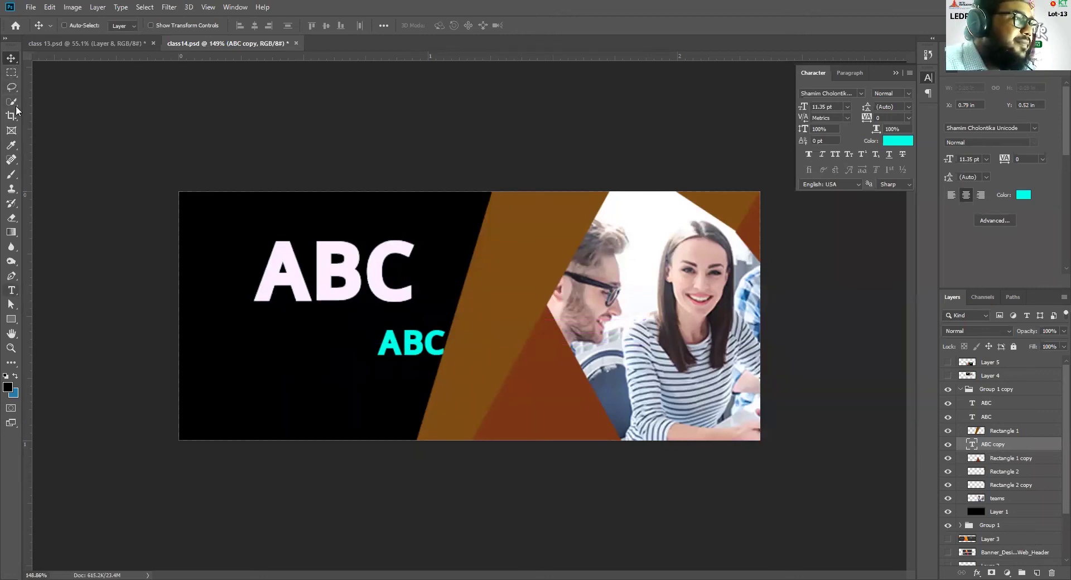
# - Draw a rectangle about 103 by 66 px below the large ABC text, with no stroke and a cyan fill
pyautogui.press('u')
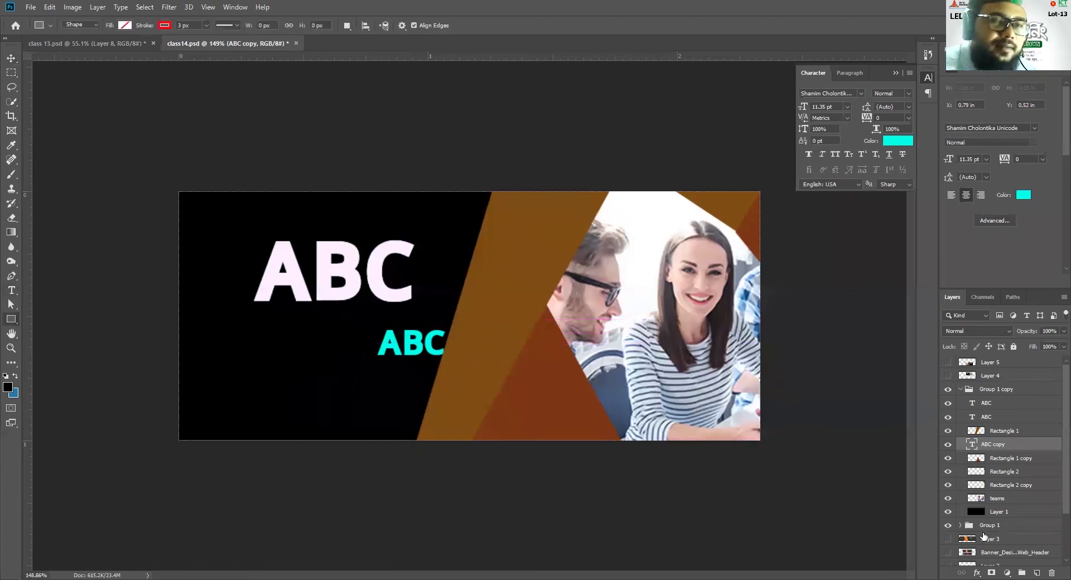
pyautogui.moveTo(291, 315); pyautogui.dragTo(377, 371)
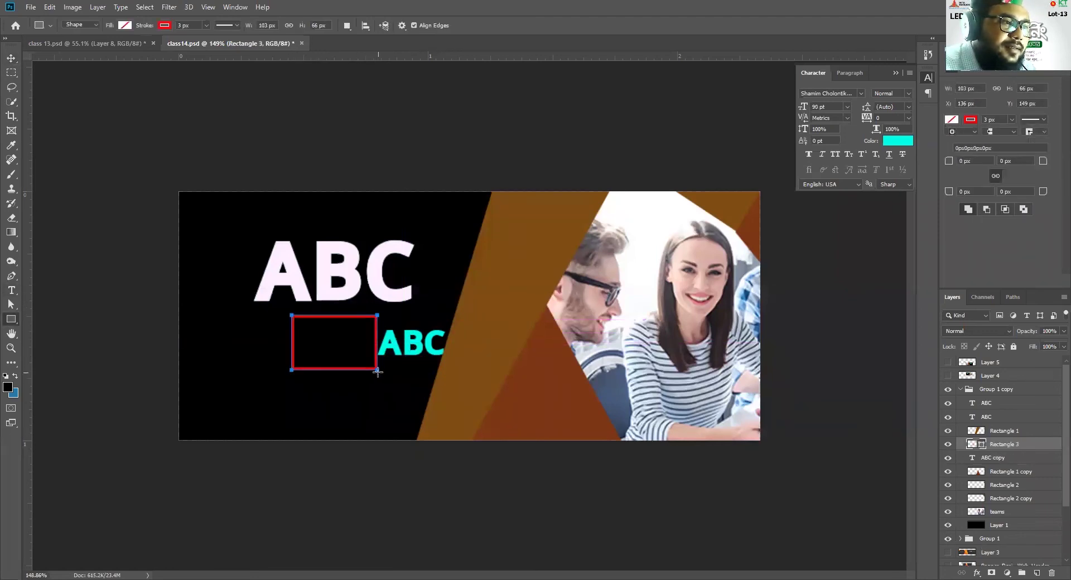
pyautogui.click(168, 27)
pyautogui.click(122, 44)
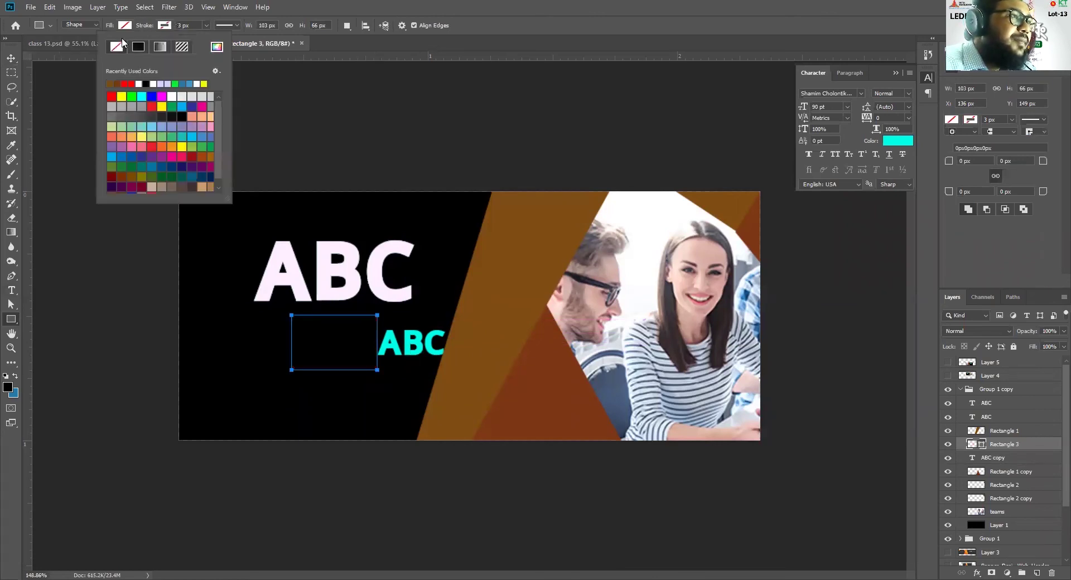
pyautogui.click(125, 26)
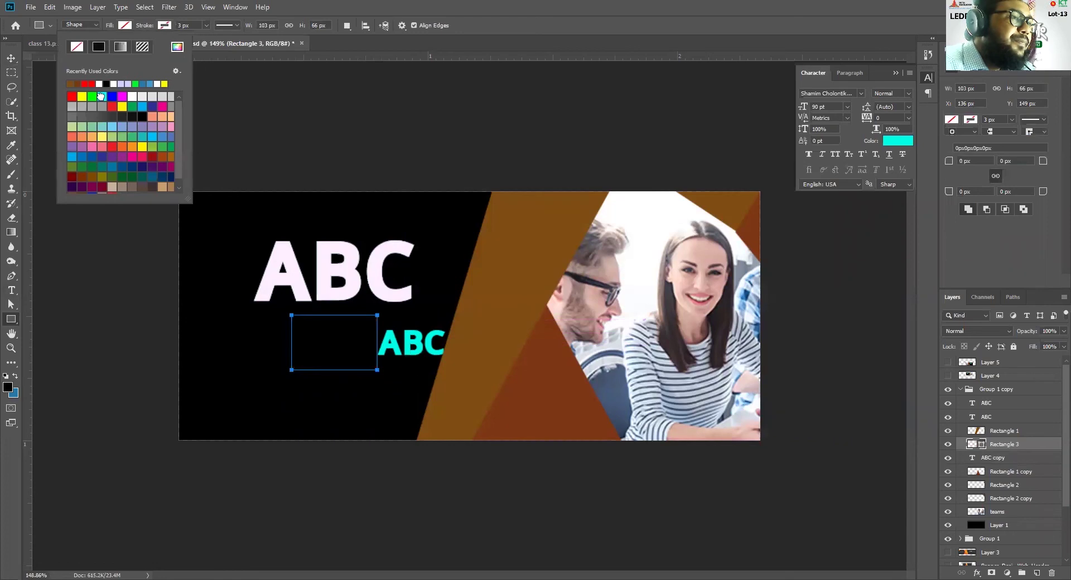
pyautogui.click(102, 97)
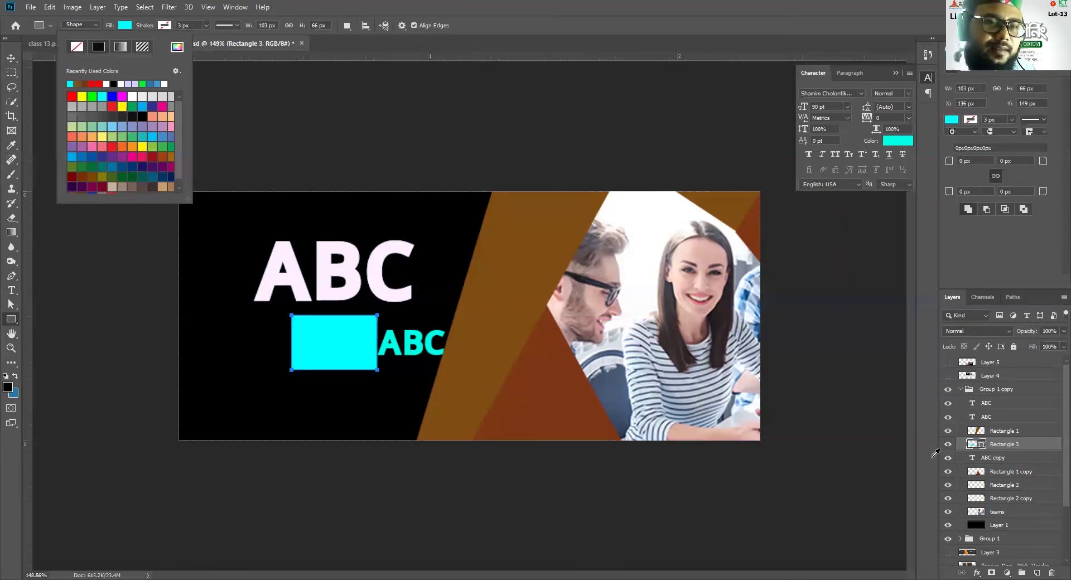
# - Clip Rectangle 3 to the ABC copy text layer and move the text into the rectangle's area
pyautogui.rightClick(996, 445)
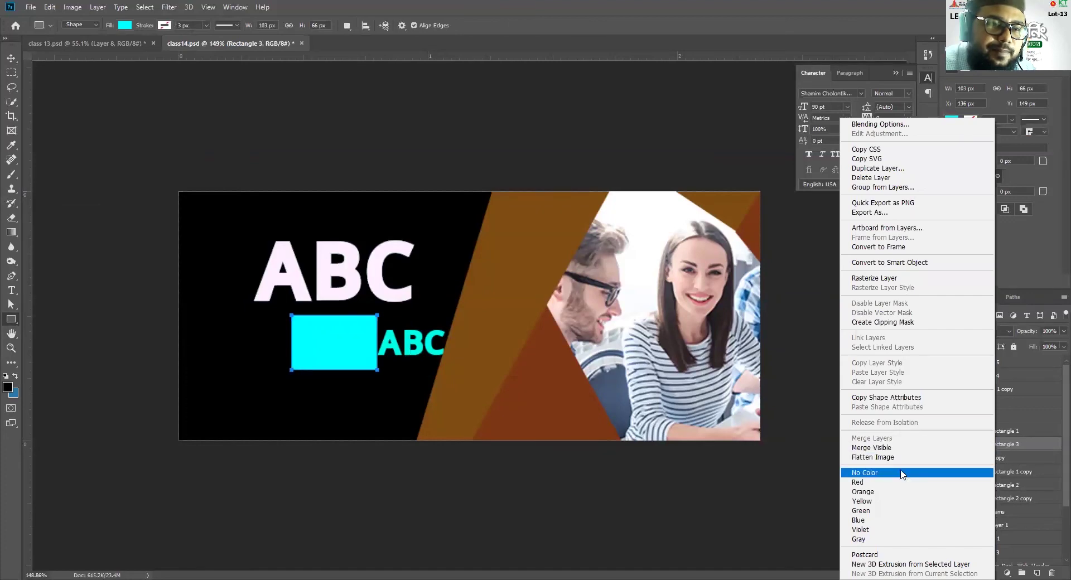
pyautogui.click(909, 322)
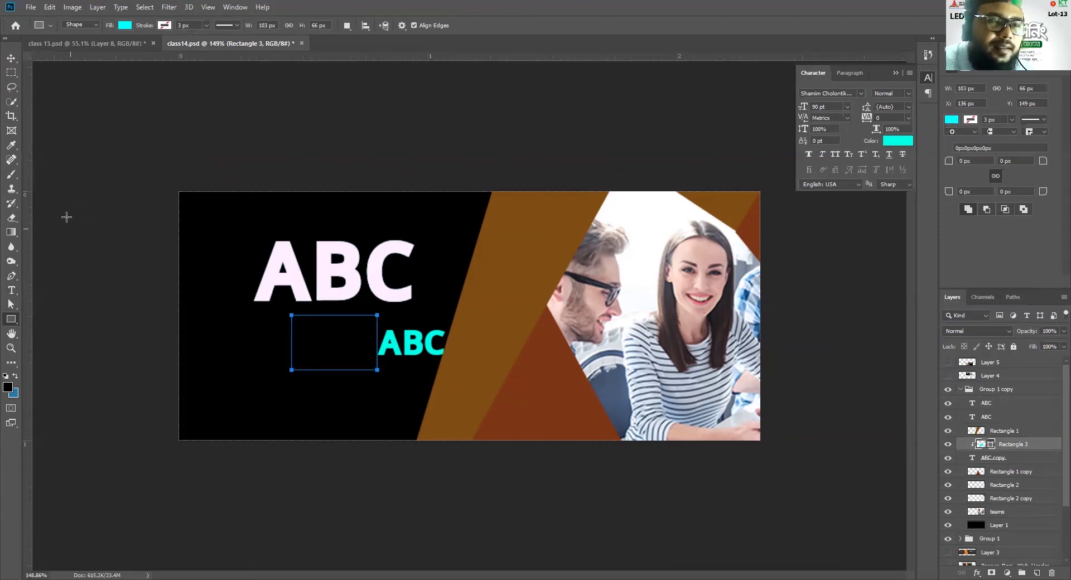
pyautogui.press('v')
pyautogui.moveTo(410, 358); pyautogui.dragTo(353, 368)
# - Place the ABC copy text layer directly above Rectangle 3 in the layer stack
pyautogui.moveTo(1006, 459); pyautogui.dragTo(1006, 450)
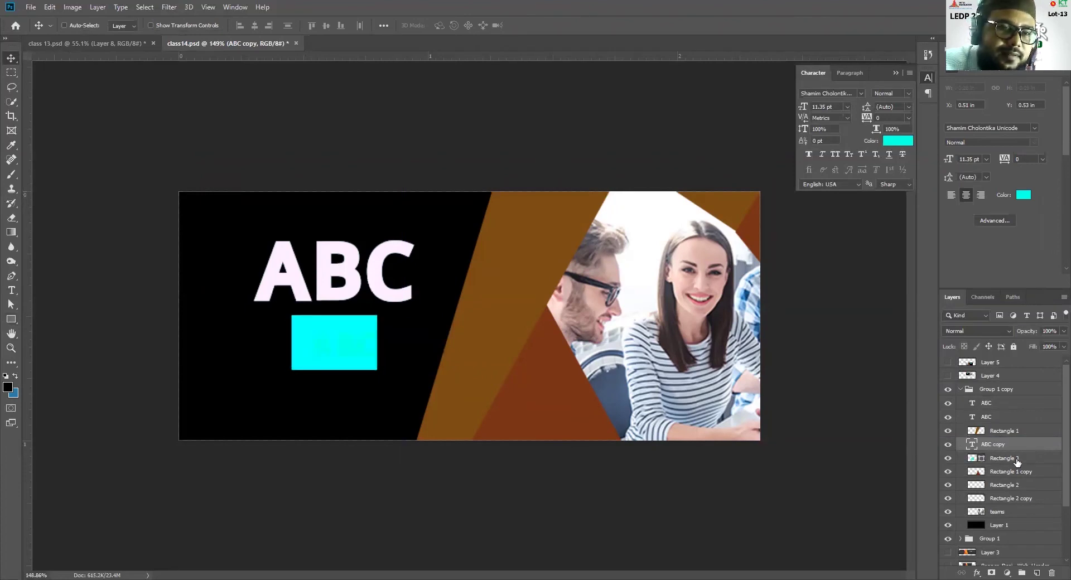
pyautogui.rightClick(998, 447)
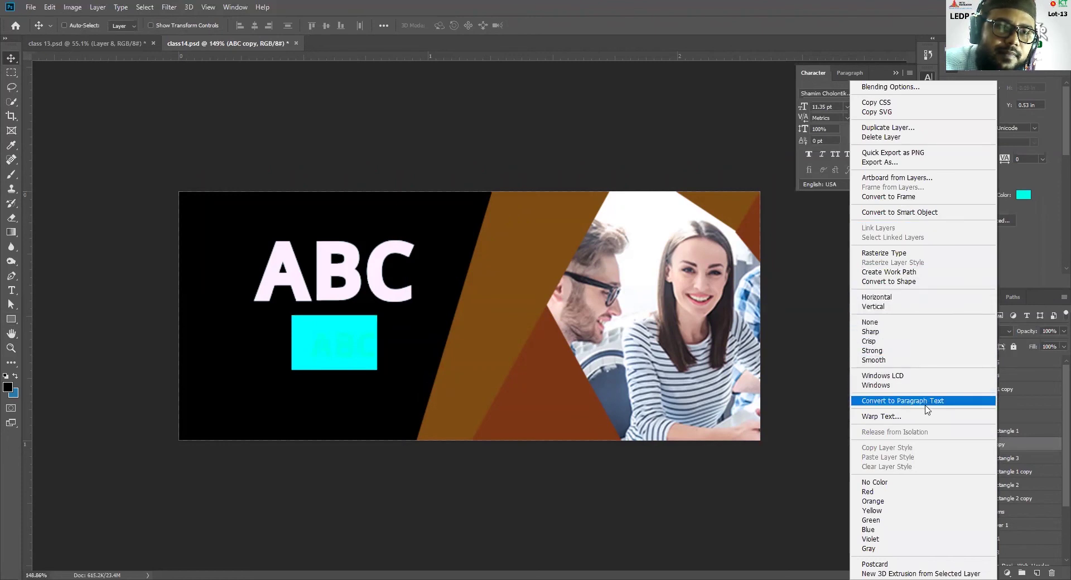
pyautogui.click(1027, 446)
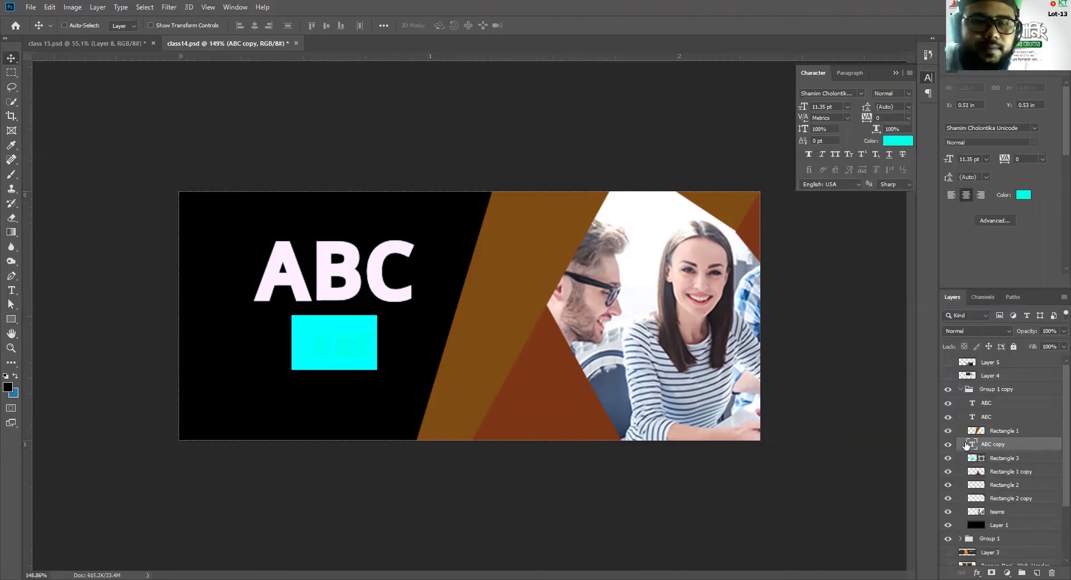
# - Rasterize the ABC copy text layer and clip it to Rectangle 3 with a clipping mask
pyautogui.rightClick(992, 444)
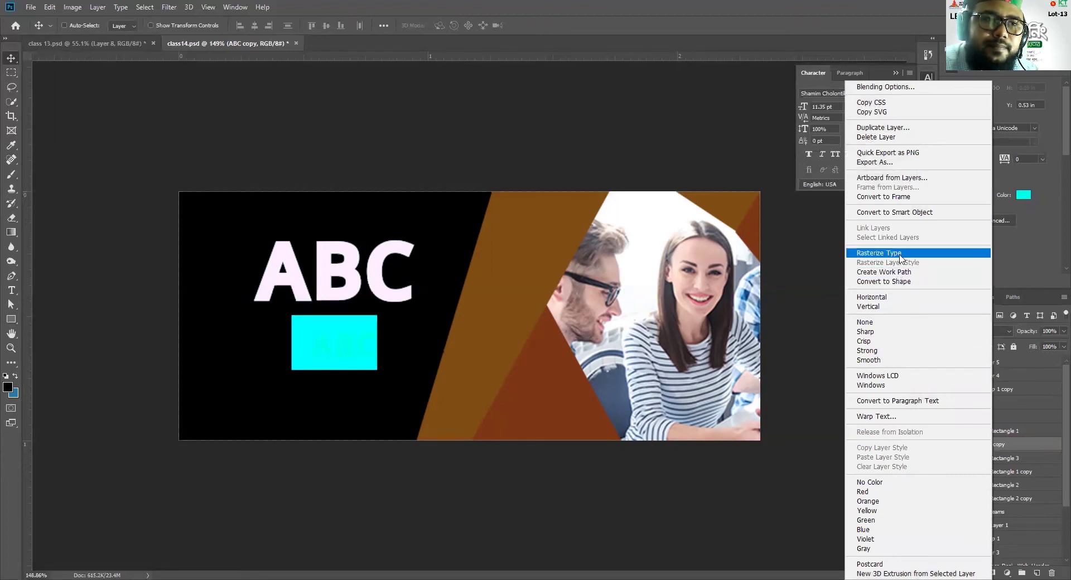
pyautogui.click(879, 253)
pyautogui.rightClick(1004, 444)
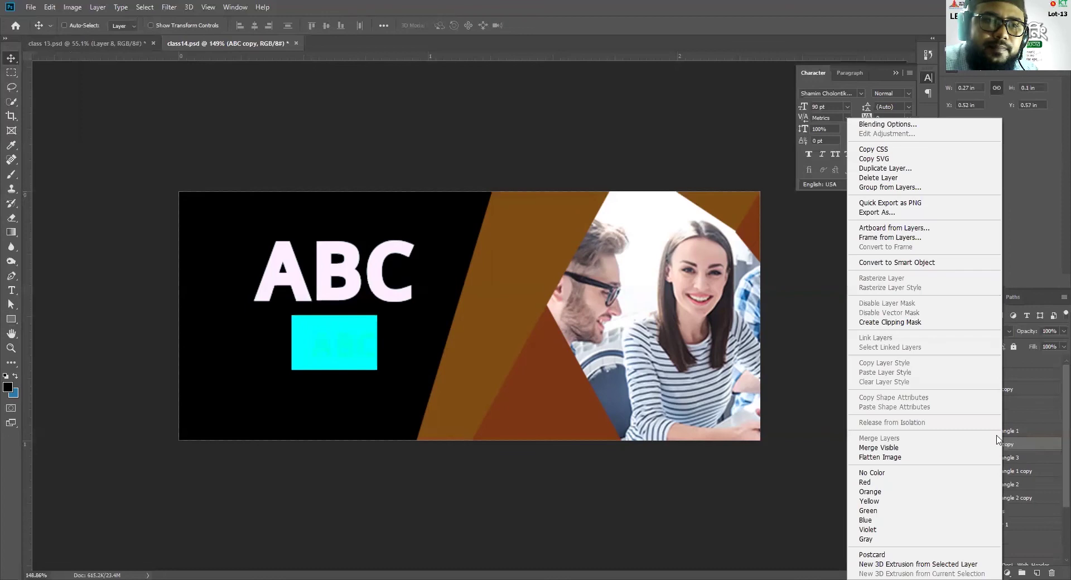
pyautogui.click(907, 322)
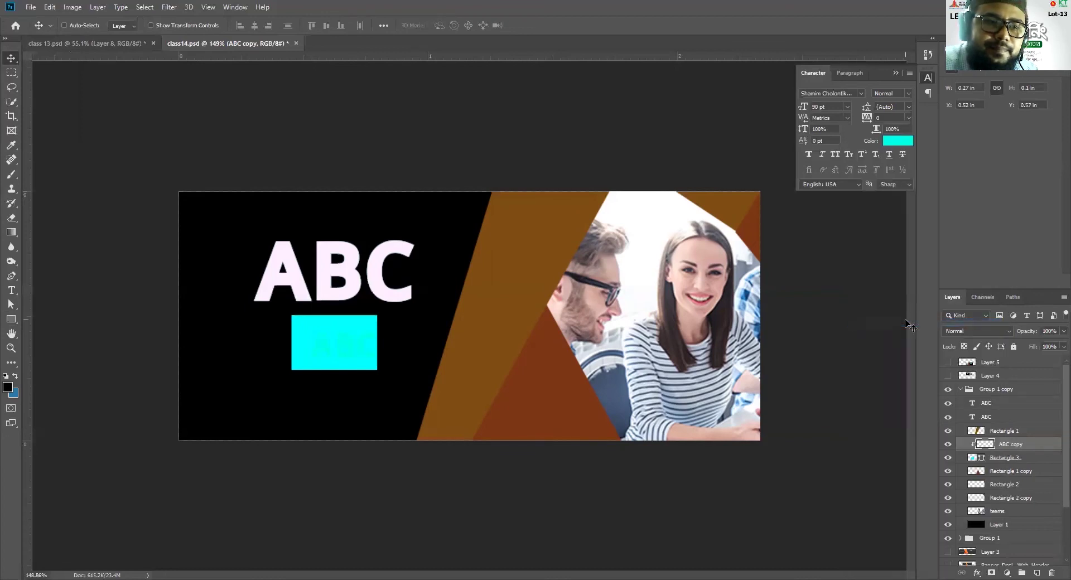
pyautogui.moveTo(355, 359)
pyautogui.mouseDown()
pyautogui.moveTo(407, 356)
pyautogui.moveTo(346, 357)
pyautogui.mouseUp()
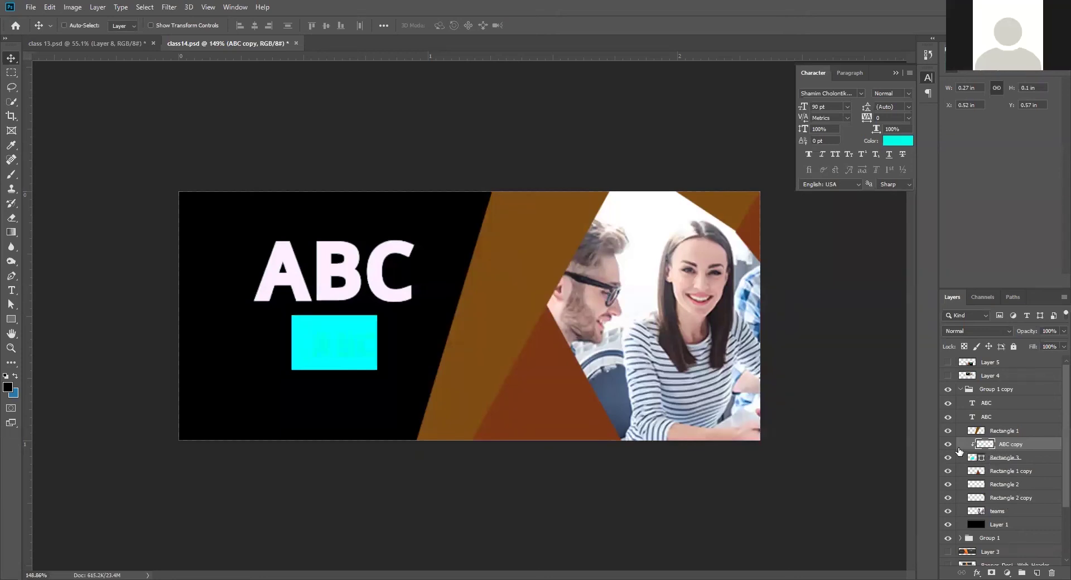
# - Place Rectangle 3 directly above the ABC copy layer and clip it to the lettering with a clipping mask
pyautogui.click(997, 458)
pyautogui.moveTo(998, 459); pyautogui.dragTo(998, 446)
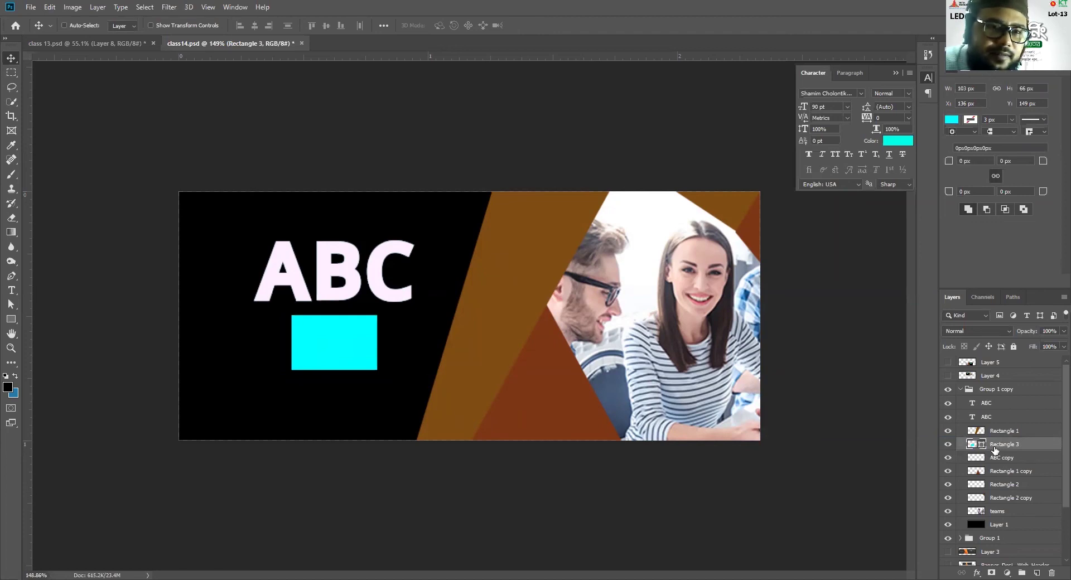
pyautogui.rightClick(996, 447)
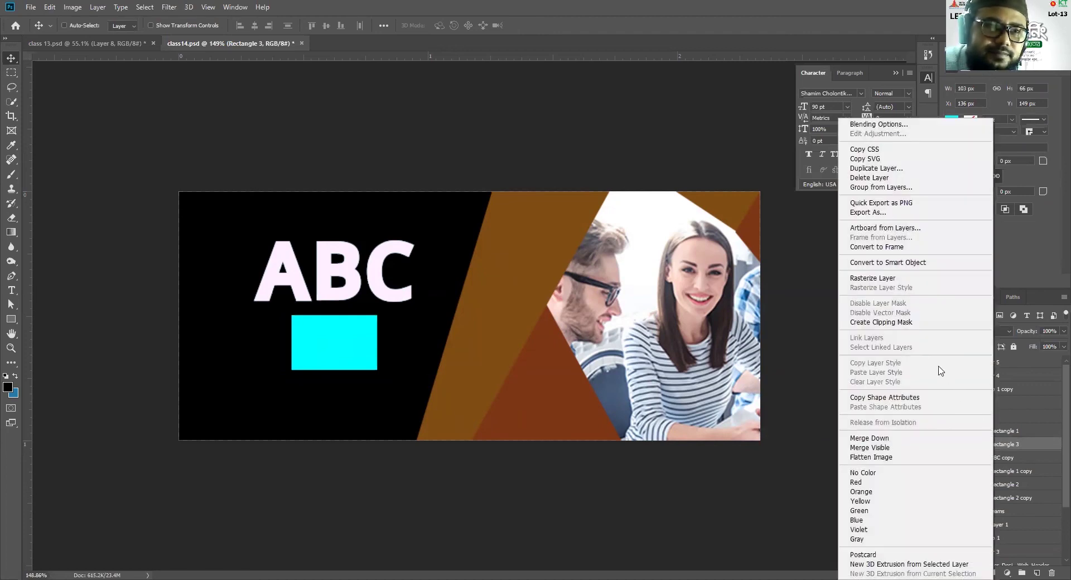
pyautogui.click(881, 322)
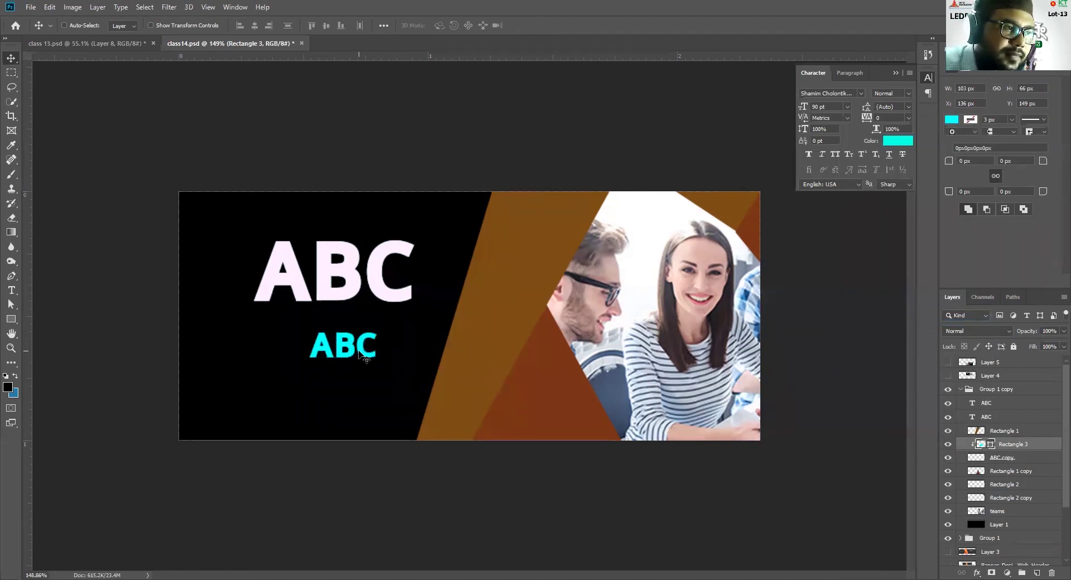
# - Test moving the clipped rectangle and the ABC copy lettering separately, leaving the lettering at about X 0.52 in, Y 0.56 in
pyautogui.moveTo(359, 352); pyautogui.dragTo(368, 356)
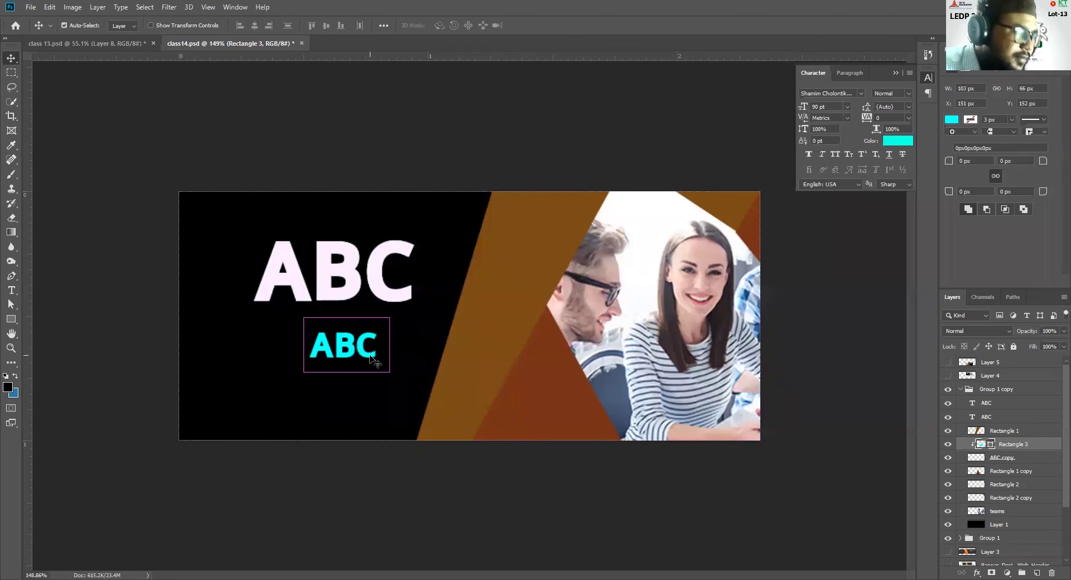
pyautogui.press('ctrl')
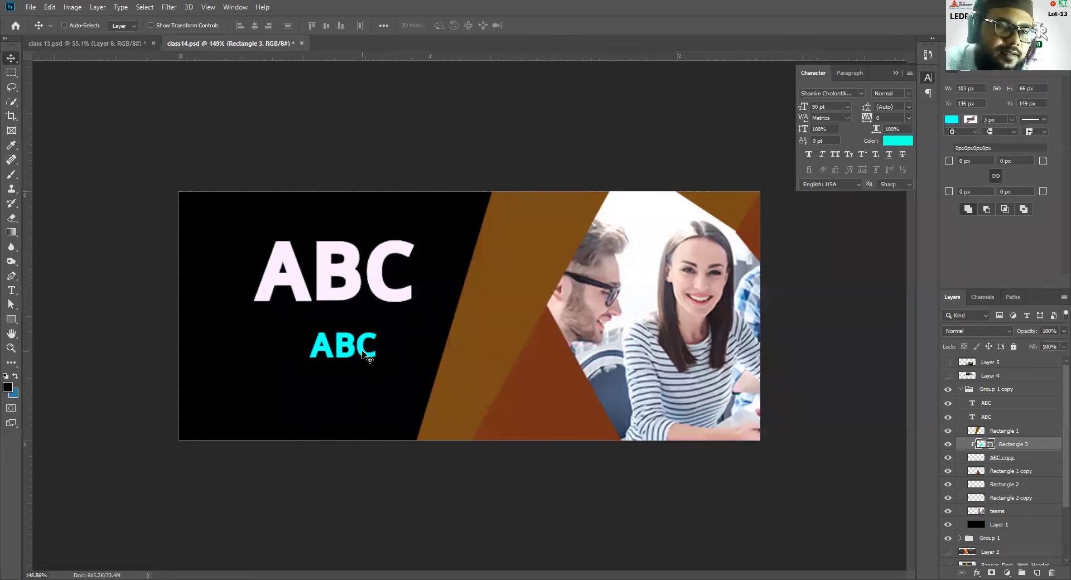
pyautogui.click(1013, 458)
pyautogui.moveTo(362, 352); pyautogui.dragTo(322, 357)
pyautogui.moveTo(329, 353)
pyautogui.mouseDown()
pyautogui.moveTo(350, 353)
pyautogui.moveTo(333, 352)
pyautogui.mouseUp()
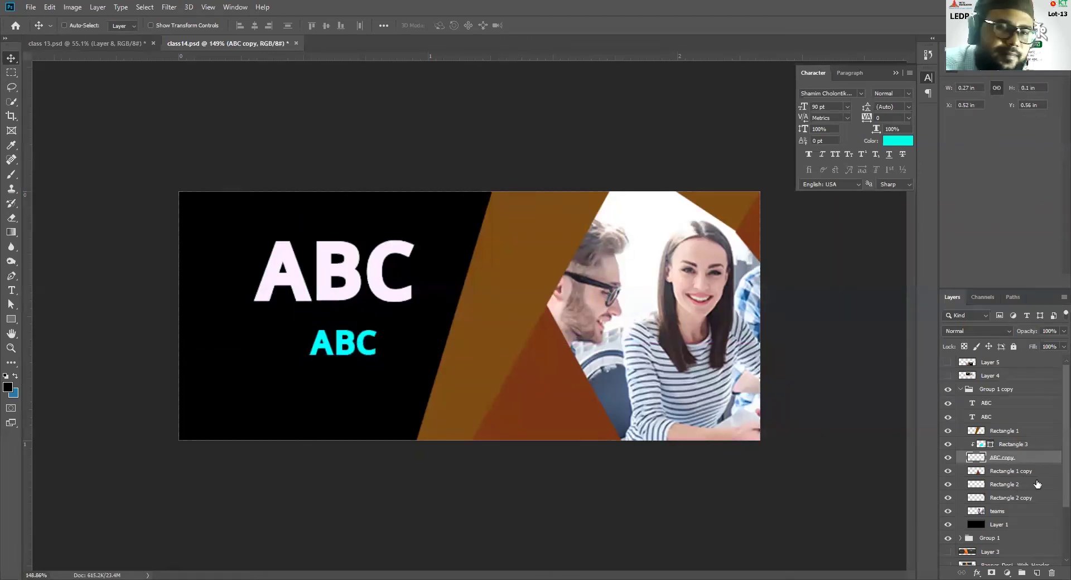
# - Change the fill of the clipped Rectangle 3 to red
pyautogui.click(1004, 444)
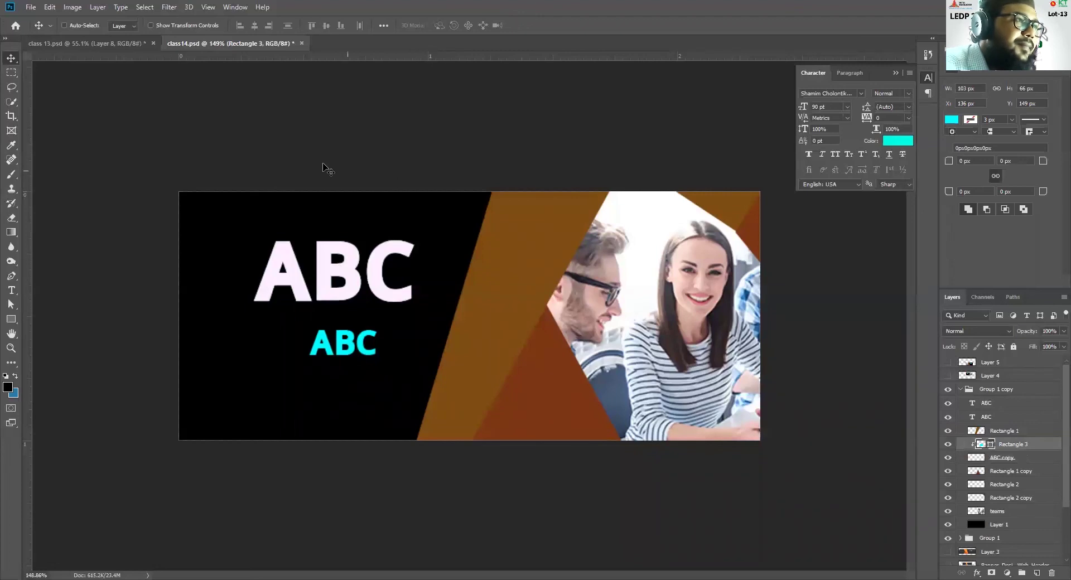
pyautogui.click(952, 120)
pyautogui.click(949, 178)
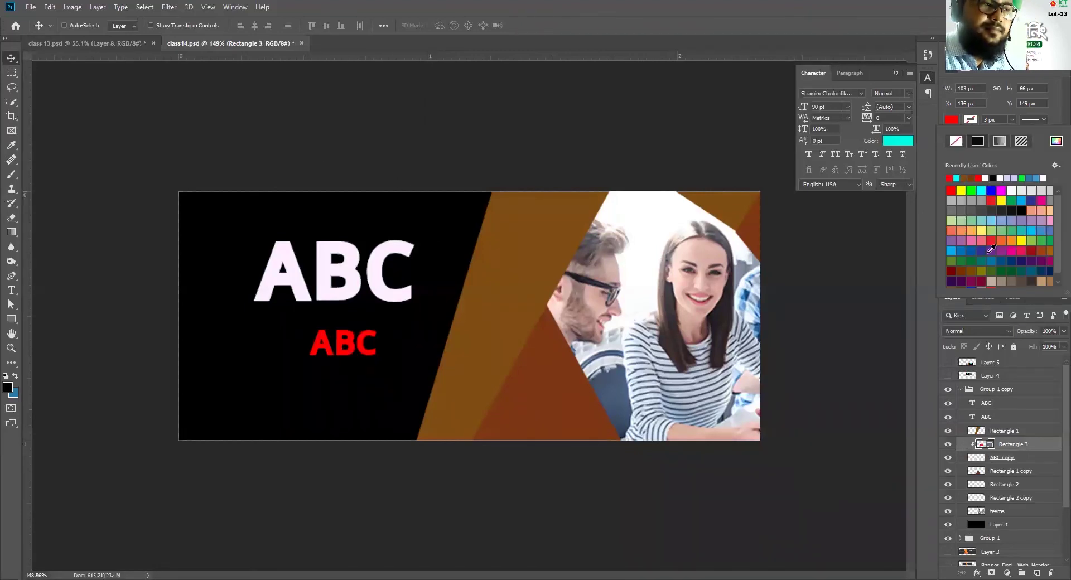
# - Move the clipped Rectangle 3 to about X 147 px and the ABC copy lettering to about X 0.95 in, Y 0.56 in
pyautogui.click(1041, 486)
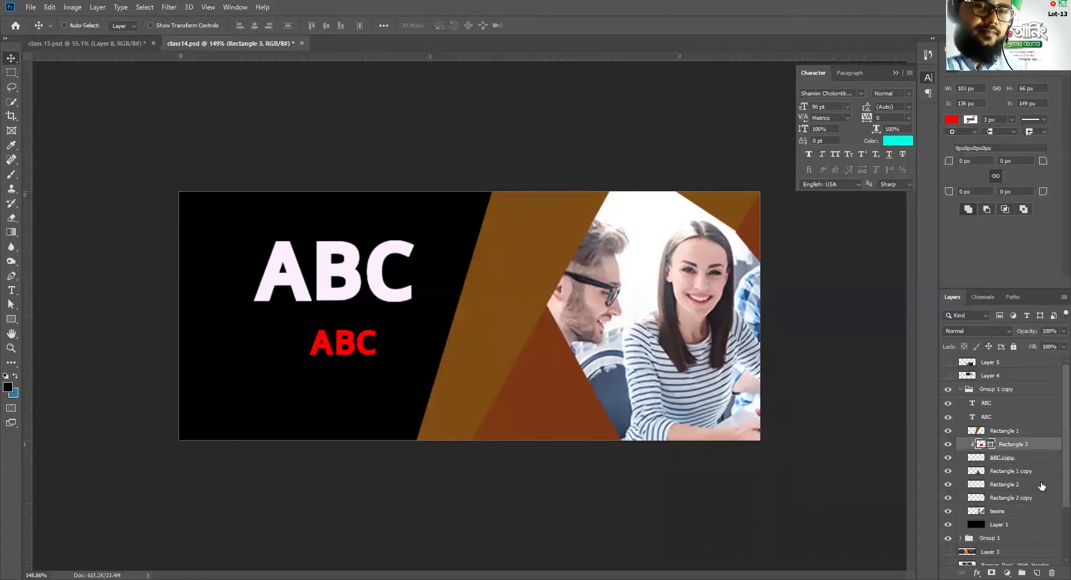
pyautogui.moveTo(350, 351); pyautogui.dragTo(359, 351)
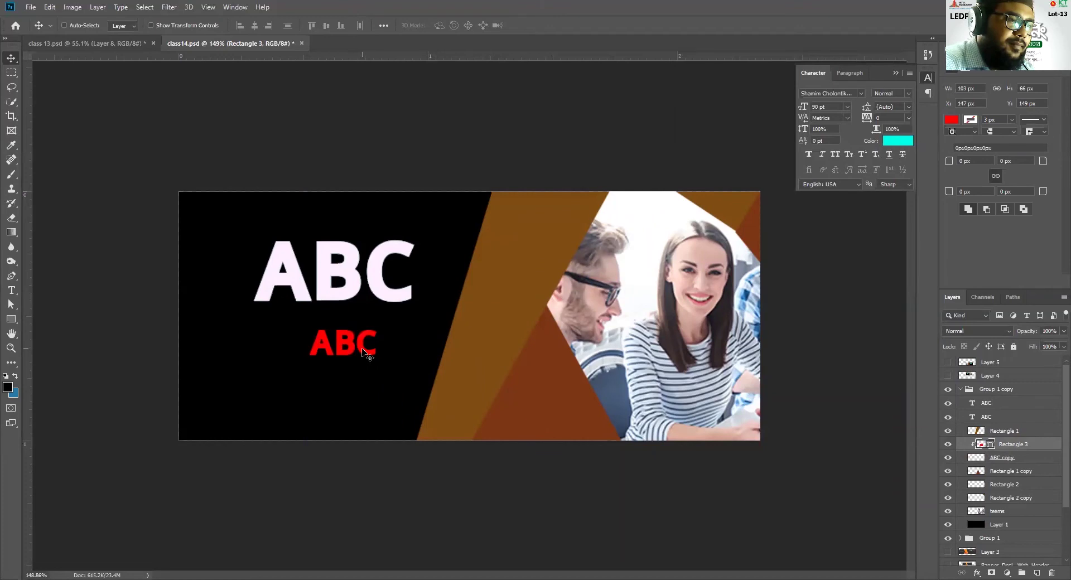
pyautogui.click(1013, 461)
pyautogui.moveTo(368, 351); pyautogui.dragTo(434, 357)
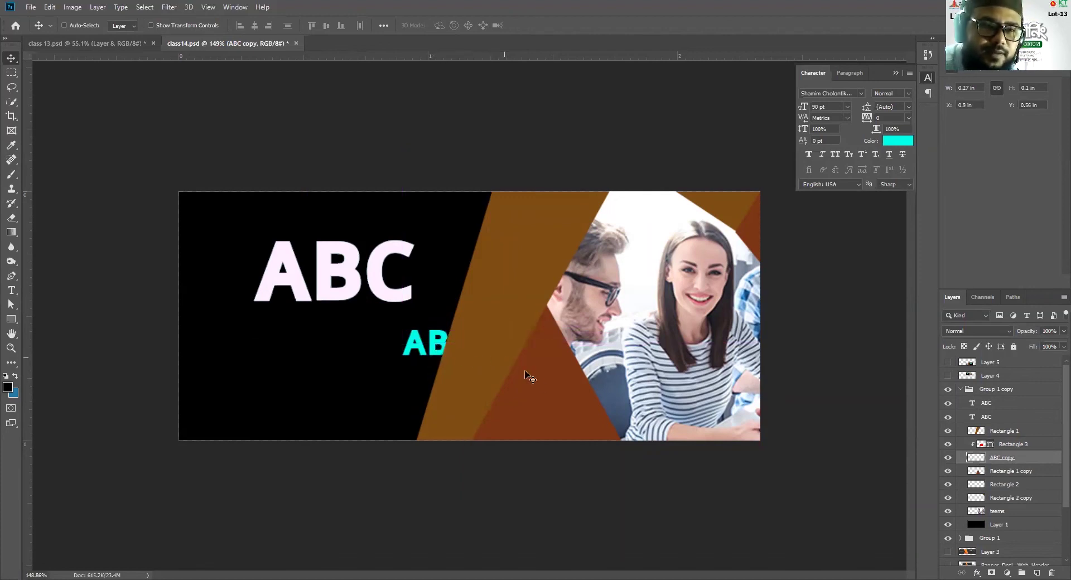
pyautogui.moveTo(439, 352)
pyautogui.mouseDown()
pyautogui.moveTo(307, 352)
pyautogui.moveTo(446, 350)
pyautogui.mouseUp()
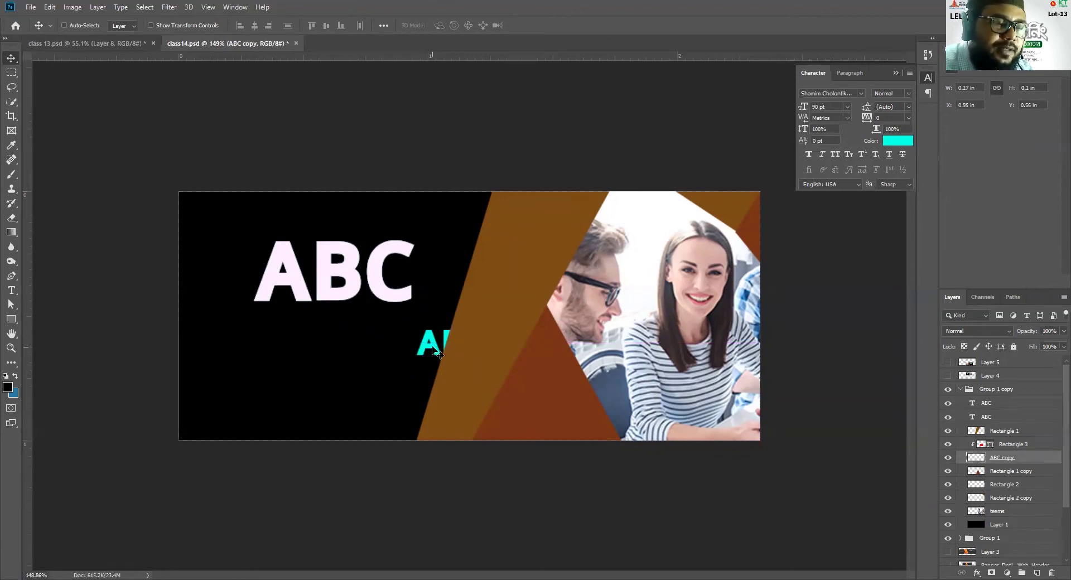
# - Rasterize the Rectangle 3 layer and place it directly beneath the ABC copy layer
pyautogui.click(1006, 444)
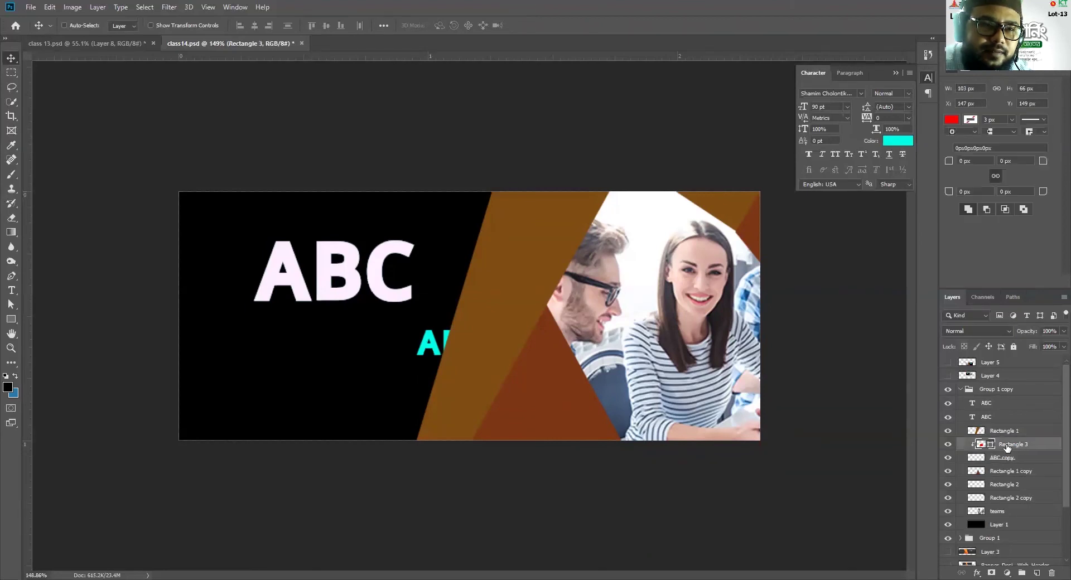
pyautogui.rightClick(1007, 444)
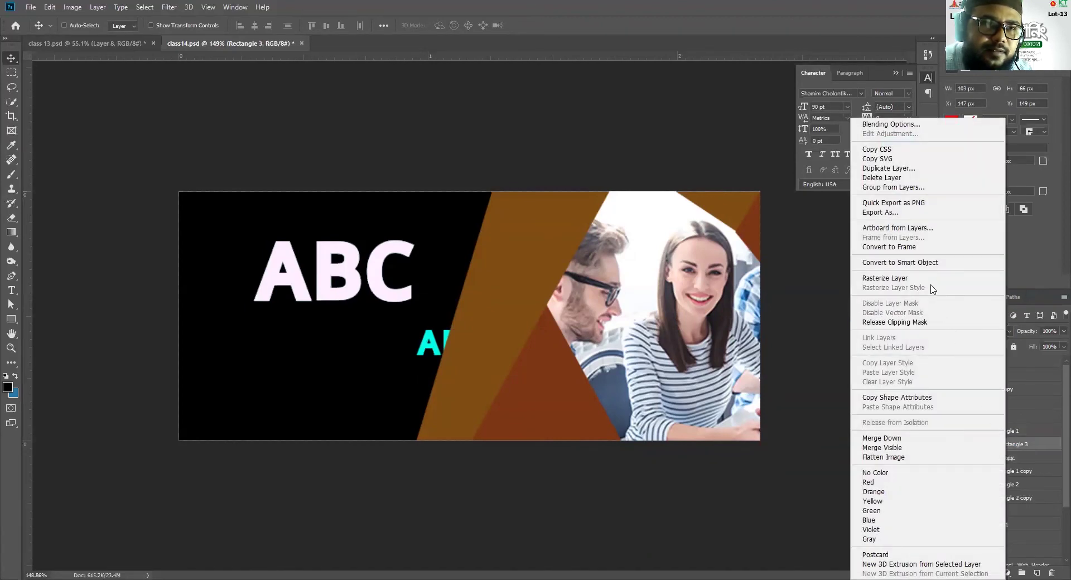
pyautogui.click(892, 278)
pyautogui.moveTo(1011, 446); pyautogui.dragTo(1011, 464)
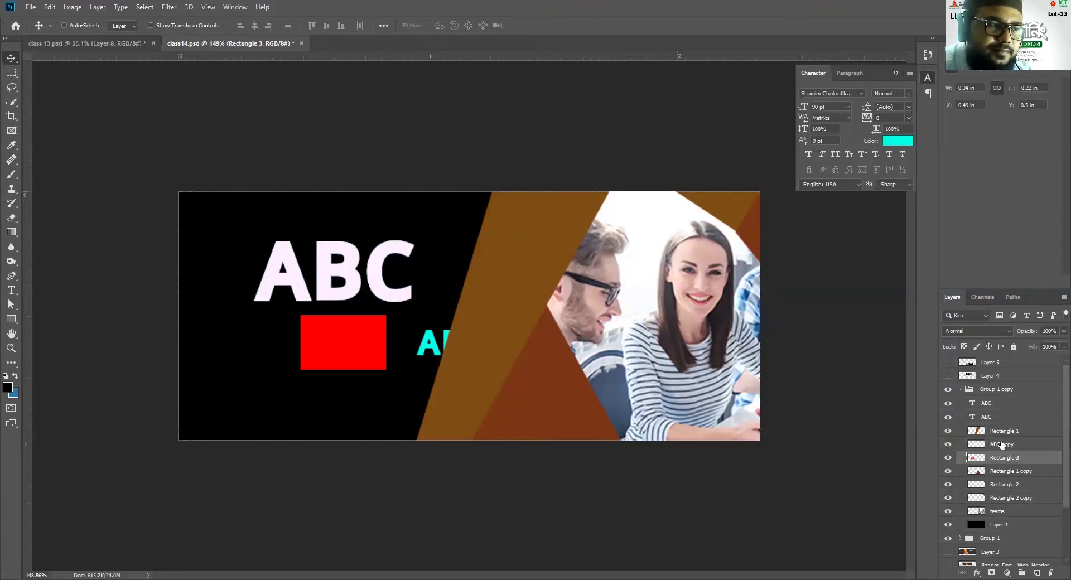
# - Clip the ABC copy layer to the red Rectangle 3 with a clipping mask
pyautogui.click(1003, 445)
pyautogui.rightClick(1007, 448)
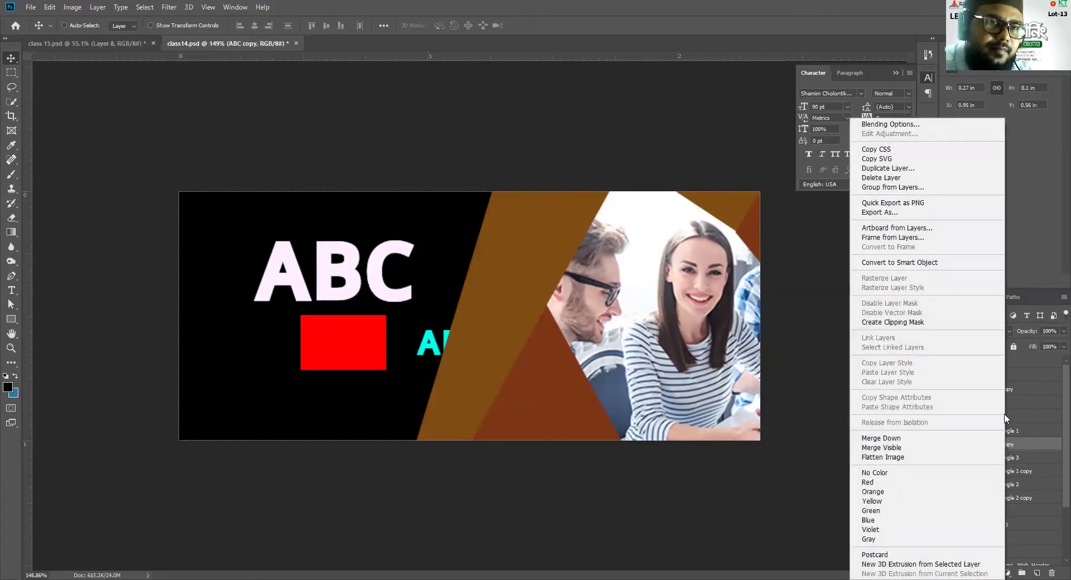
pyautogui.click(903, 326)
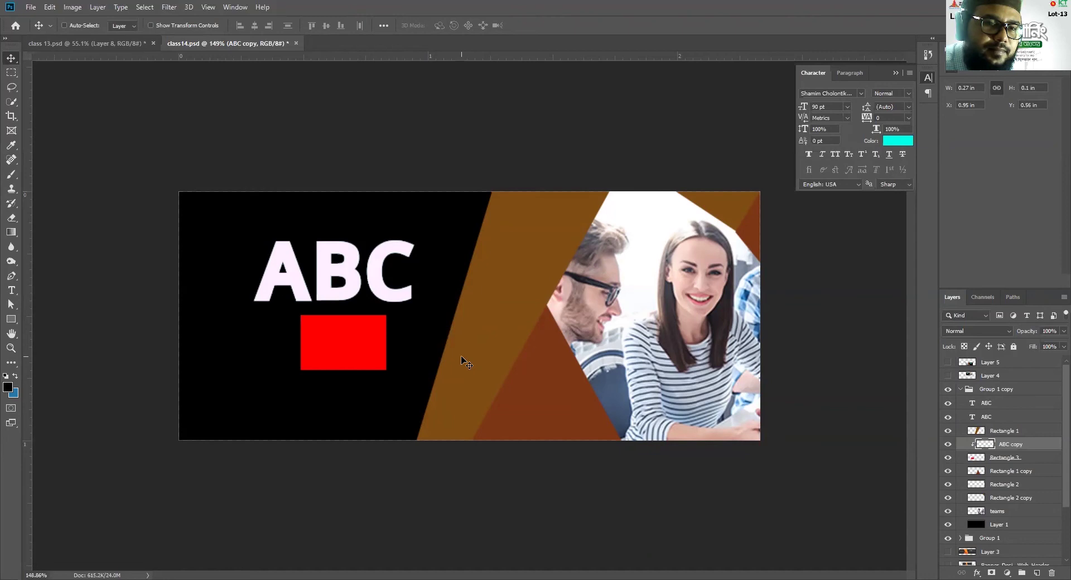
# - Test moving the clipped lettering on and off the red rectangle, leaving it on the rectangle at about X 0.53 in, Y 0.57 in
pyautogui.moveTo(430, 351); pyautogui.dragTo(357, 360)
pyautogui.click(947, 457)
pyautogui.click(948, 457)
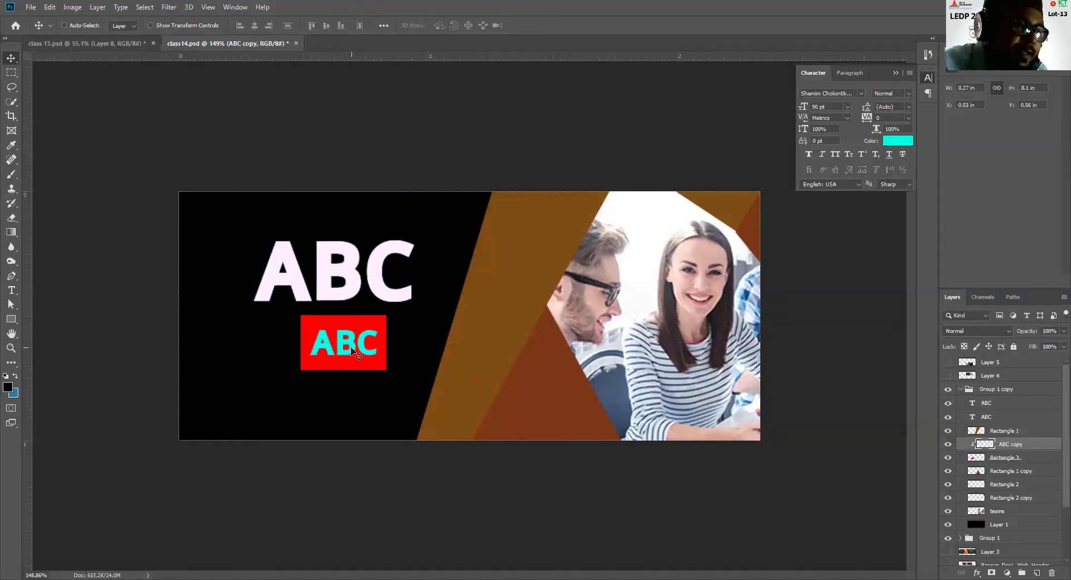
pyautogui.moveTo(357, 352); pyautogui.dragTo(451, 346)
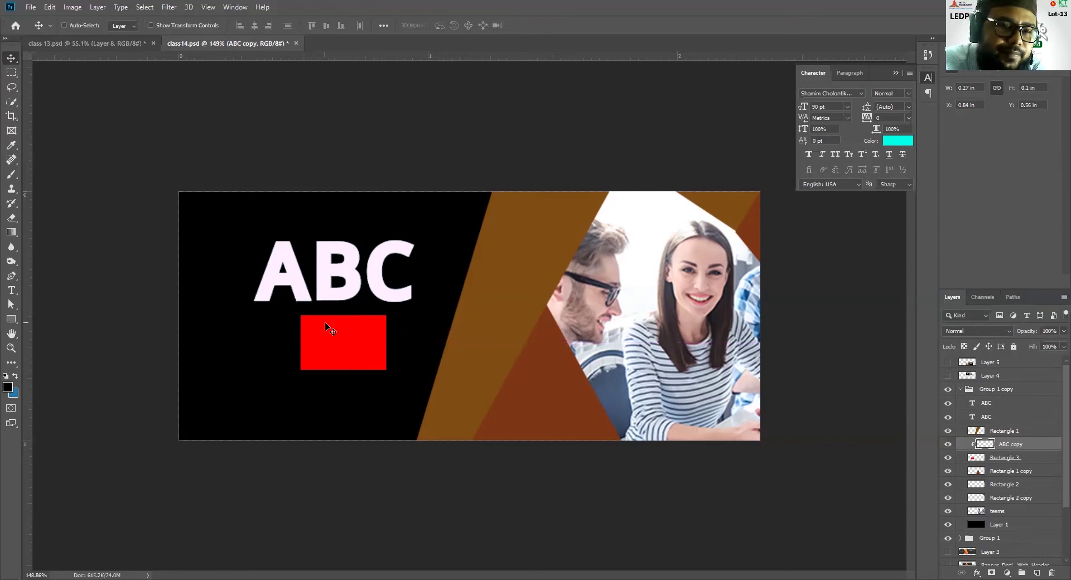
pyautogui.moveTo(413, 344); pyautogui.dragTo(360, 347)
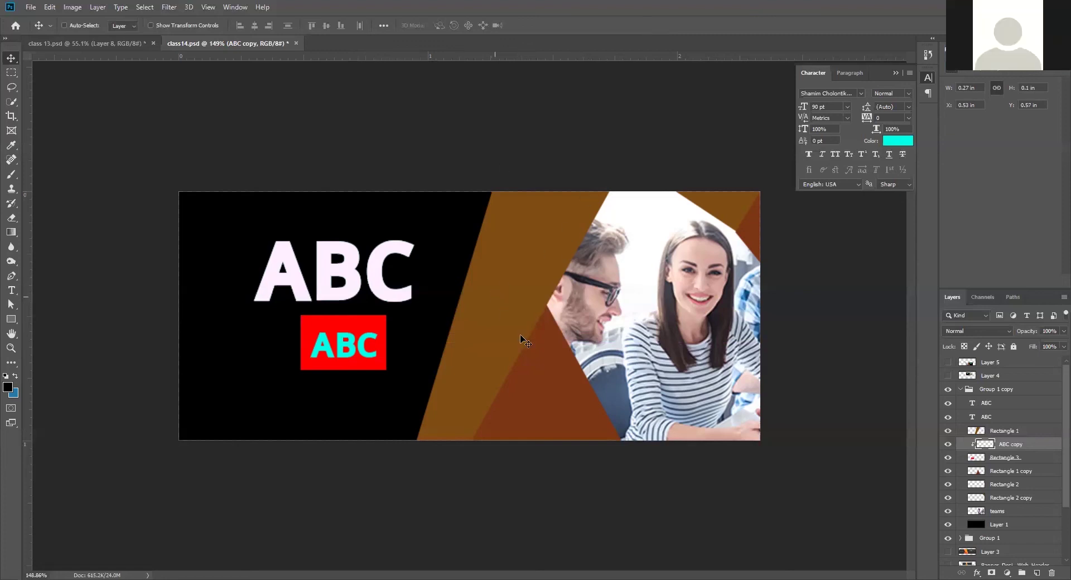
# - Examine the opacity and fill settings of the Rectangle 3 and clipped ABC copy layers
pyautogui.click(1002, 458)
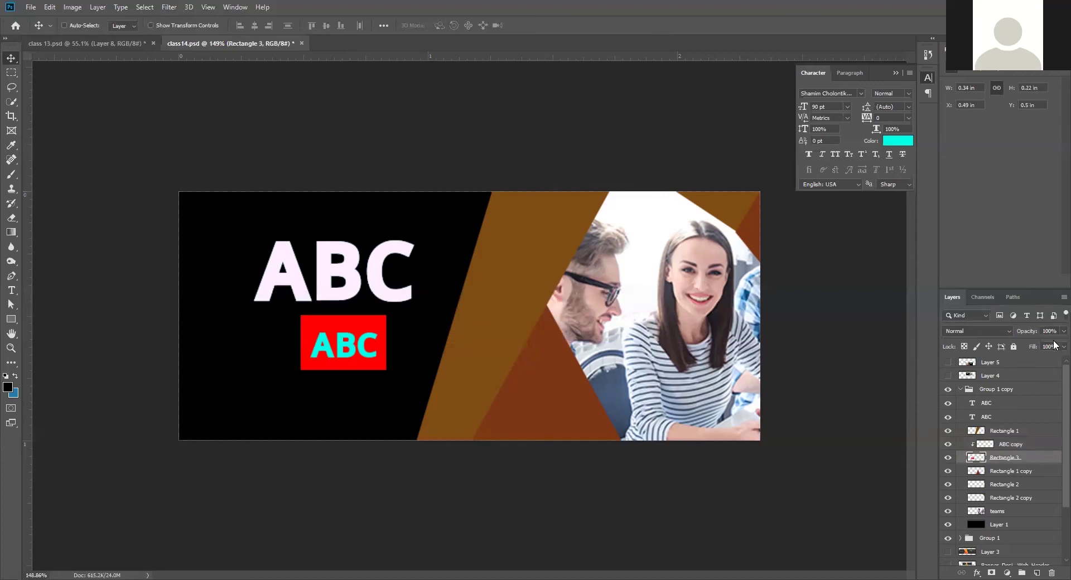
pyautogui.moveTo(1055, 348)
pyautogui.mouseDown()
pyautogui.moveTo(988, 365)
pyautogui.moveTo(1054, 365)
pyautogui.mouseUp()
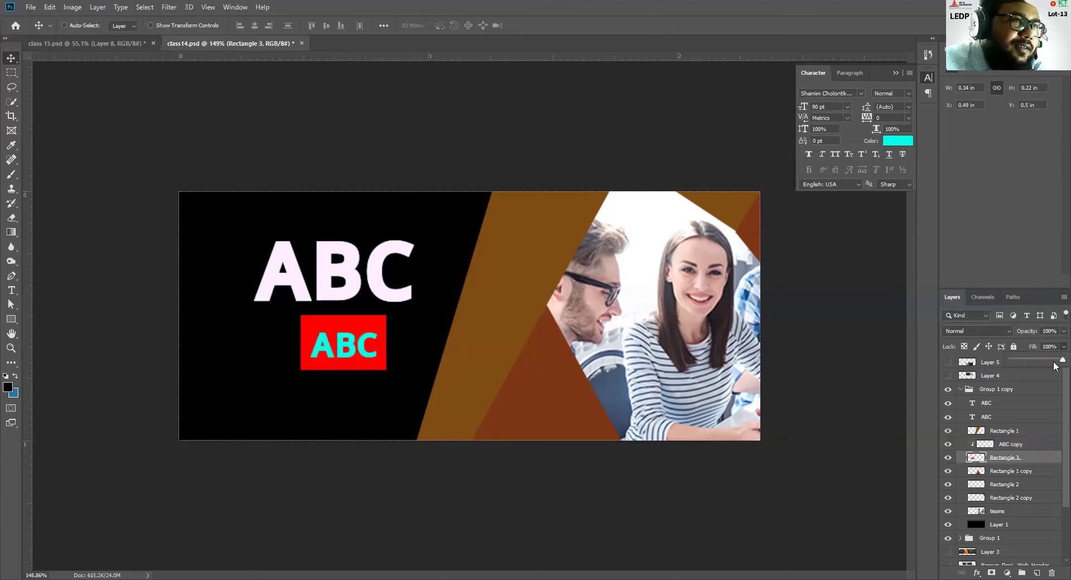
pyautogui.click(1018, 445)
pyautogui.moveTo(1064, 346)
pyautogui.mouseDown()
pyautogui.moveTo(973, 376)
pyautogui.moveTo(1054, 363)
pyautogui.mouseUp()
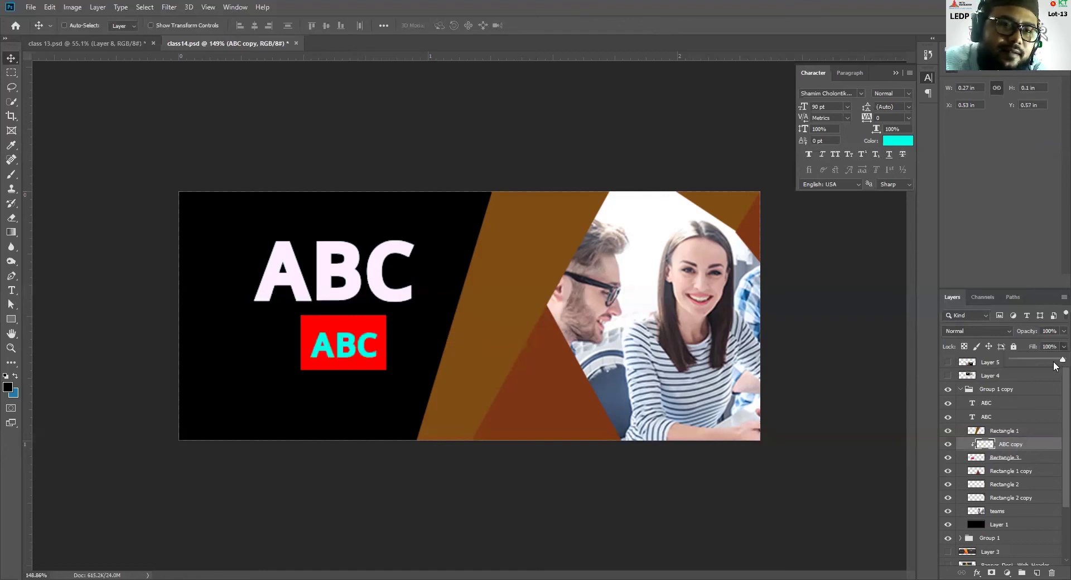
pyautogui.click(1010, 461)
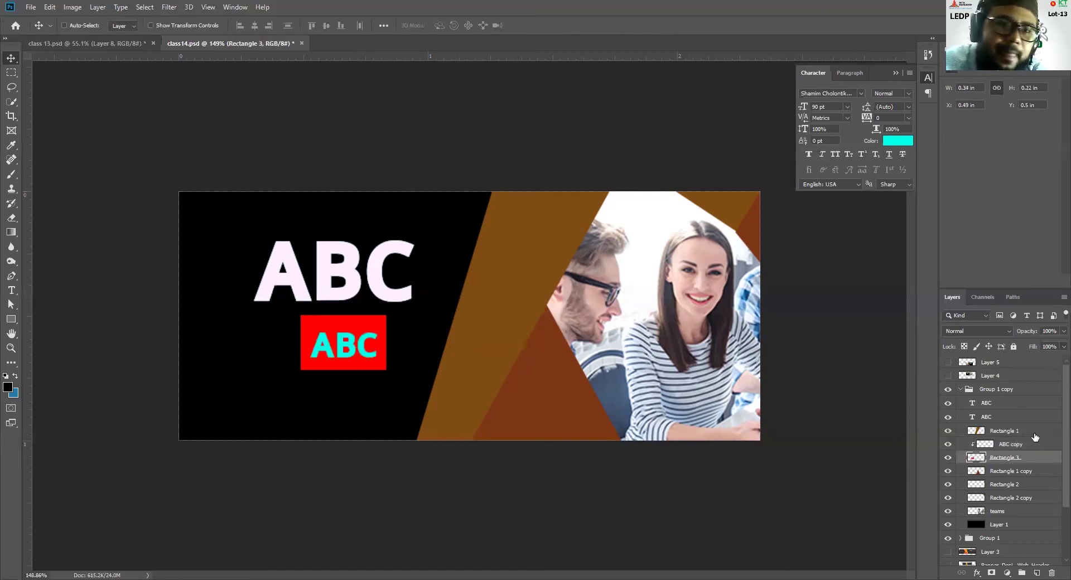
pyautogui.moveTo(1063, 331)
pyautogui.mouseDown()
pyautogui.moveTo(972, 356)
pyautogui.moveTo(1057, 349)
pyautogui.mouseUp()
pyautogui.click(990, 350)
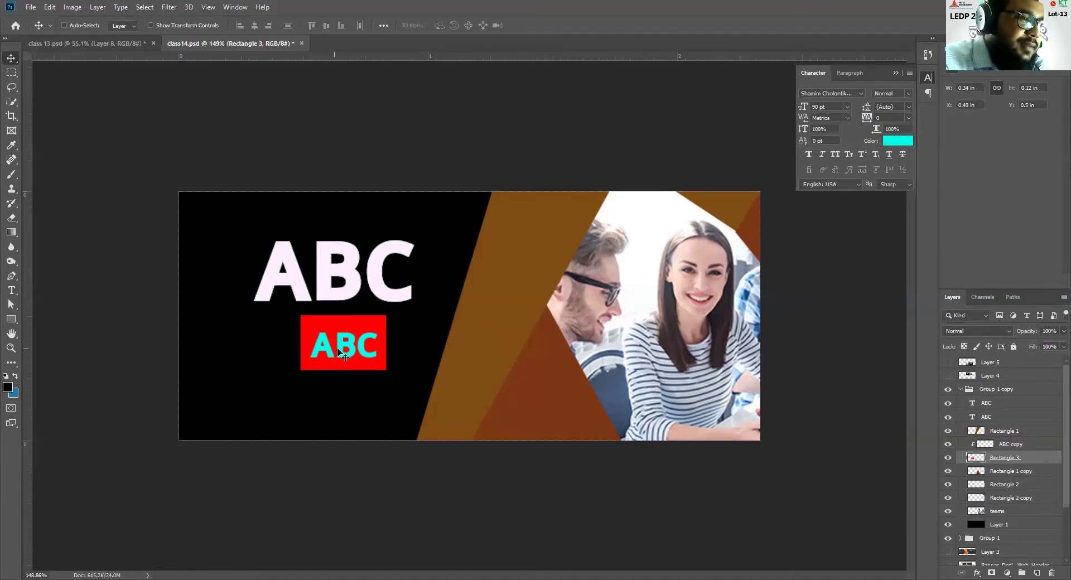
# - Shift Rectangle 3 down to about Y 0.51 in and release the ABC copy layer from its clipping mask
pyautogui.moveTo(338, 350); pyautogui.dragTo(338, 354)
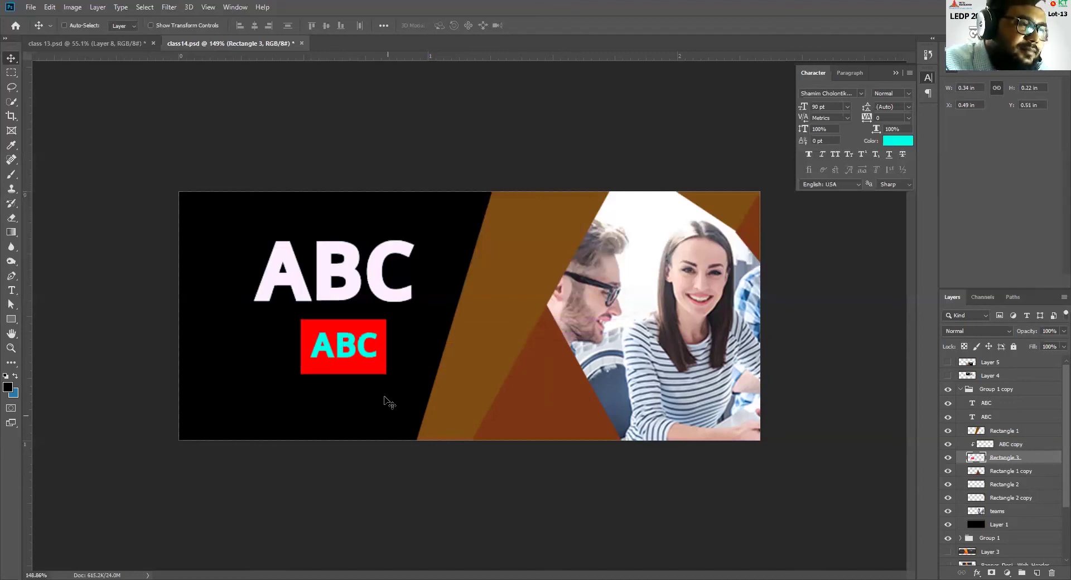
pyautogui.rightClick(1009, 462)
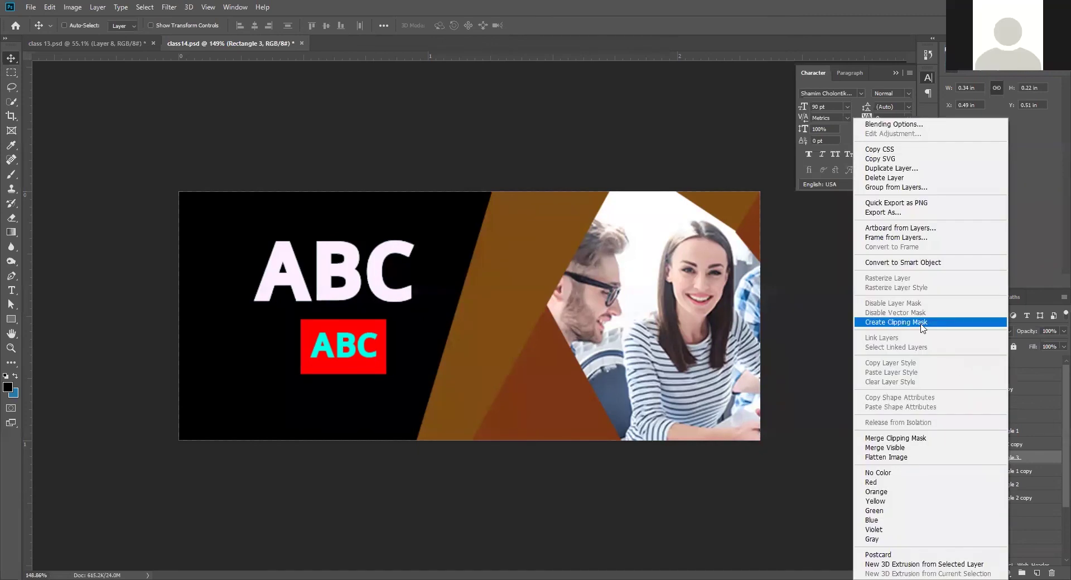
pyautogui.click(1026, 444)
pyautogui.click(1024, 444)
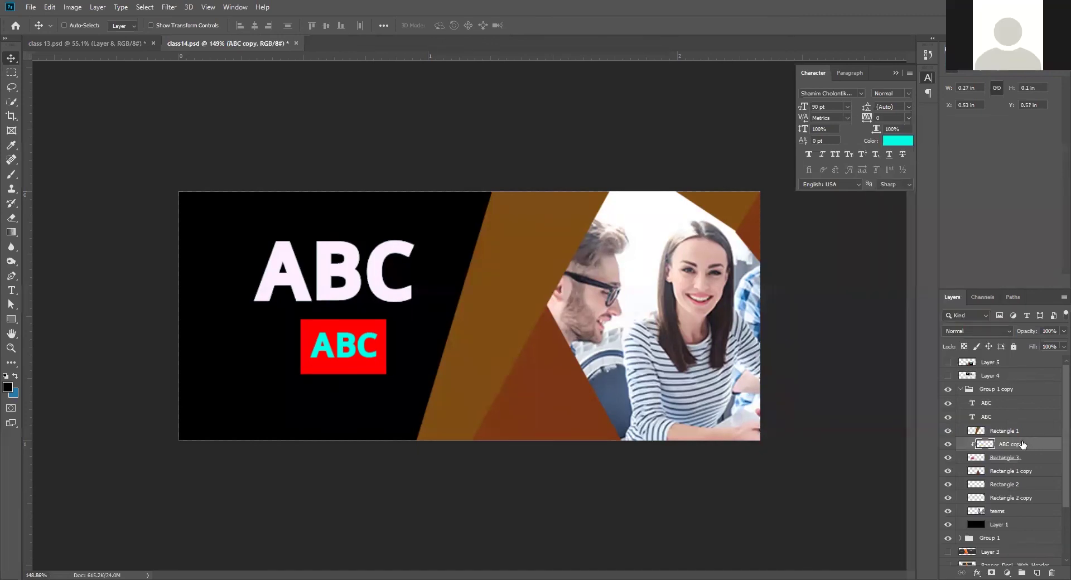
pyautogui.rightClick(1021, 440)
pyautogui.click(952, 326)
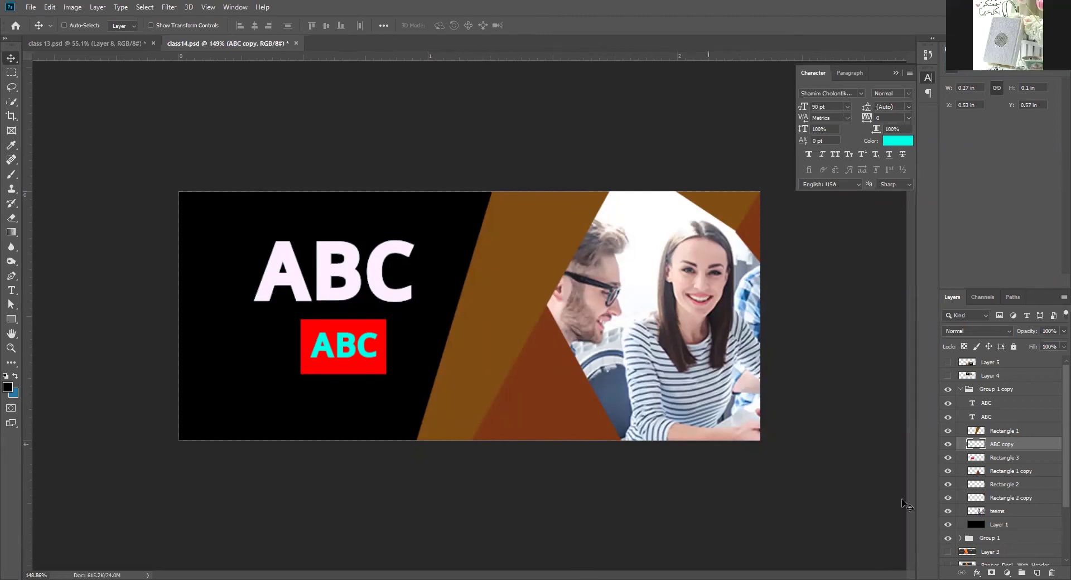
# - Collapse the Group 1 copy layer group and hide it
pyautogui.click(963, 393)
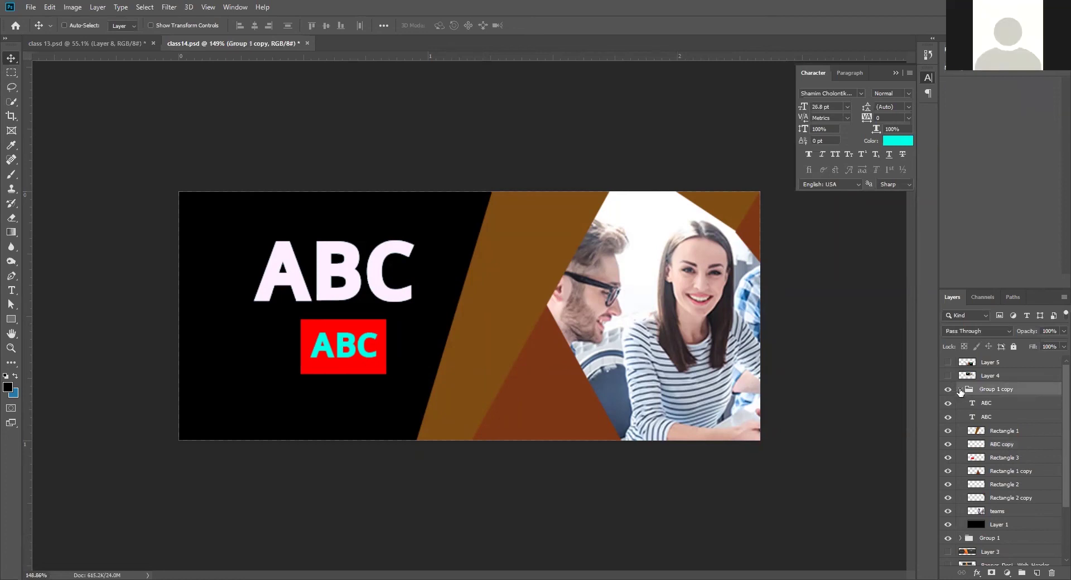
pyautogui.click(960, 389)
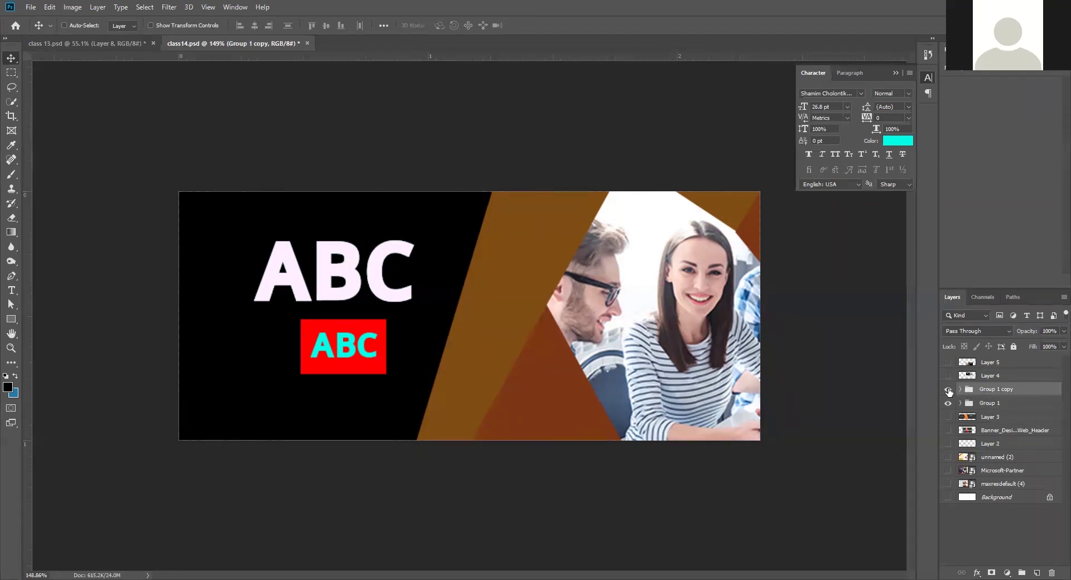
pyautogui.click(948, 390)
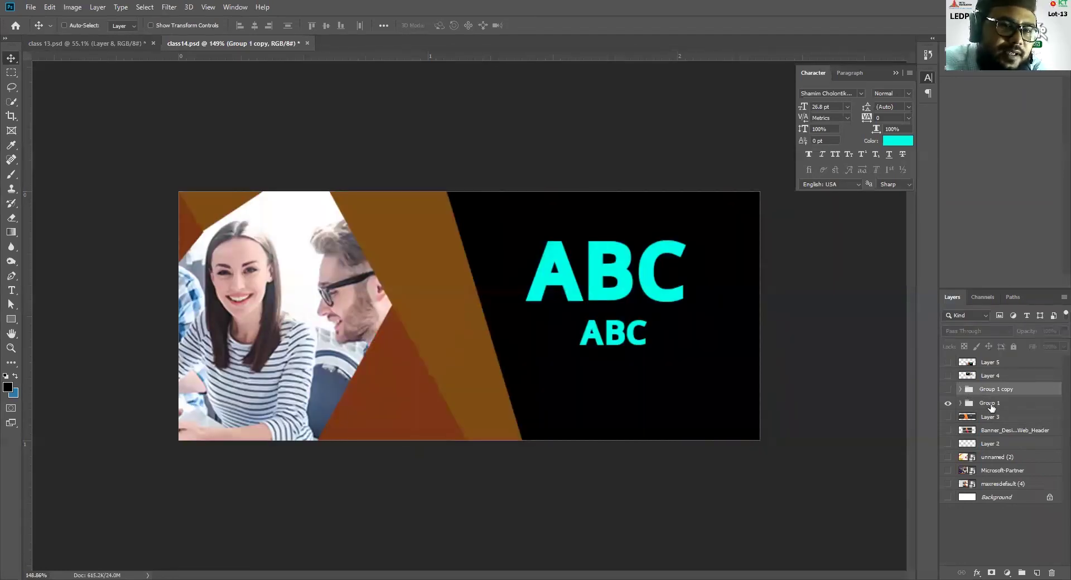
# - Flip Group 1 horizontally with Free Transform and move it across the banner to about X 531.50 px, Y 151 px
pyautogui.click(990, 406)
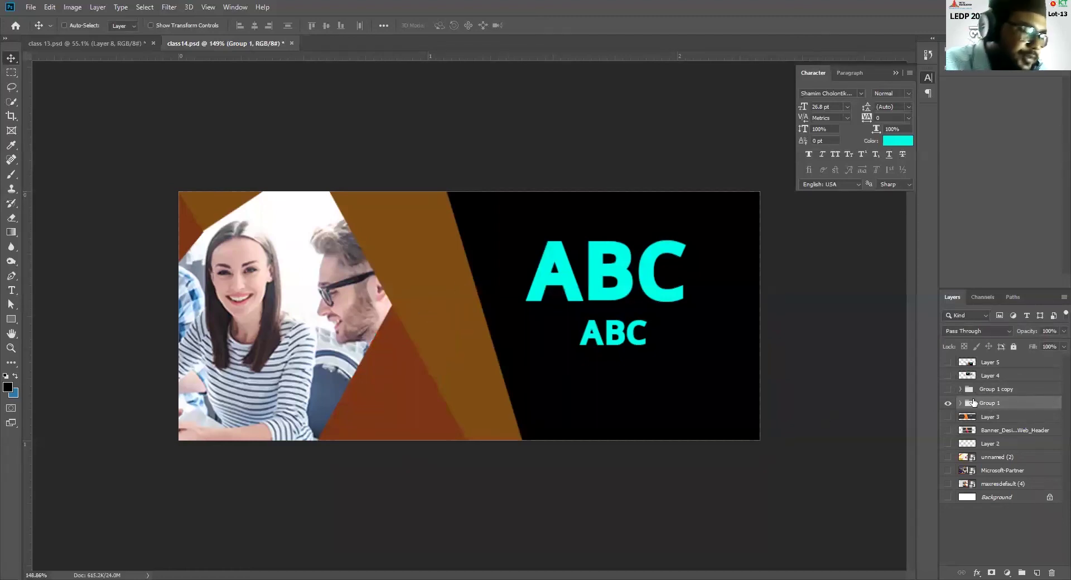
pyautogui.hotkey('ctrl', 't')
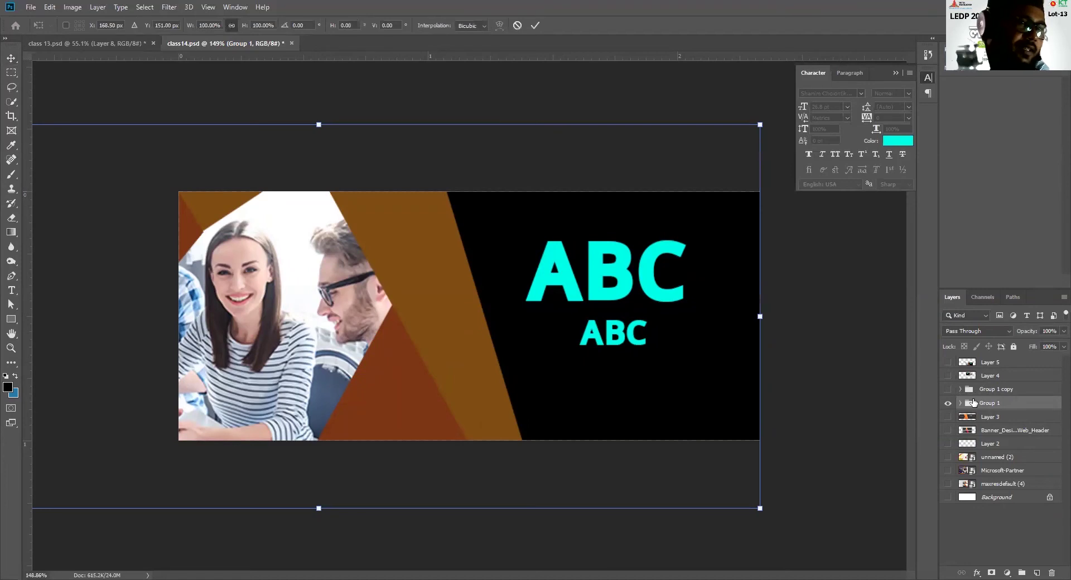
pyautogui.rightClick(307, 308)
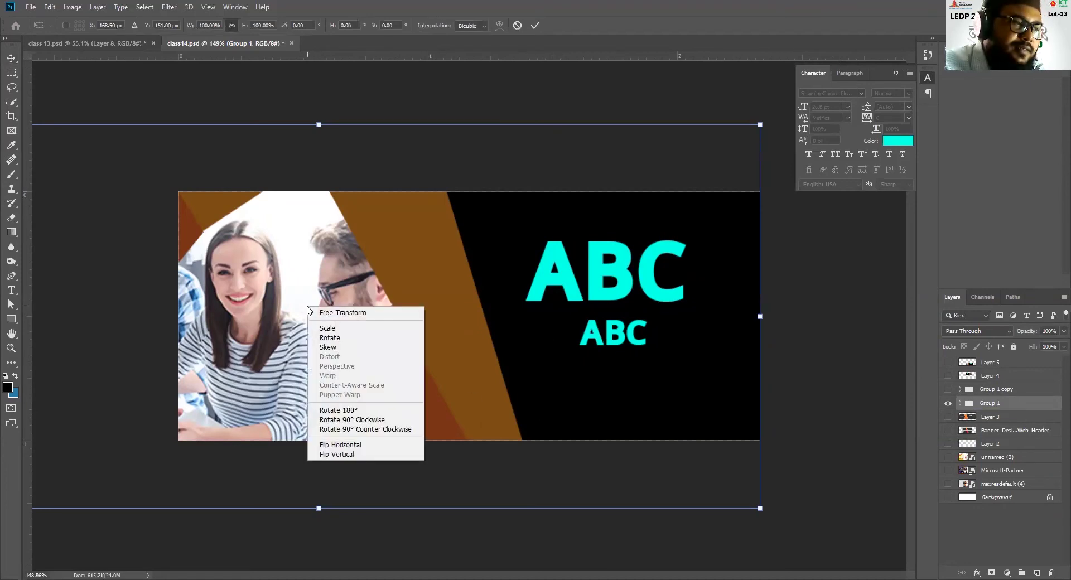
pyautogui.click(389, 446)
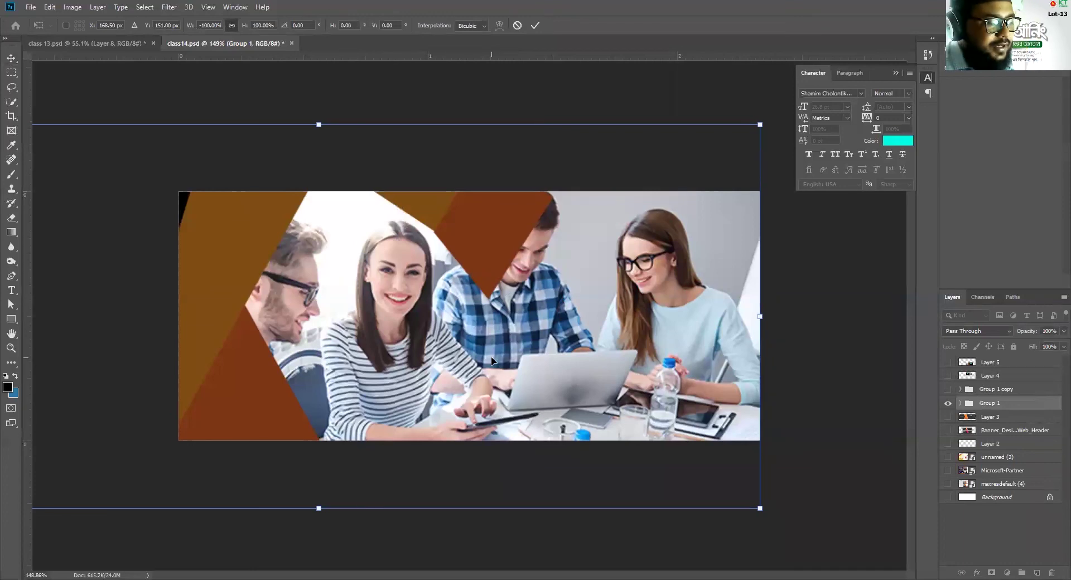
pyautogui.hotkey('ctrl', '0')
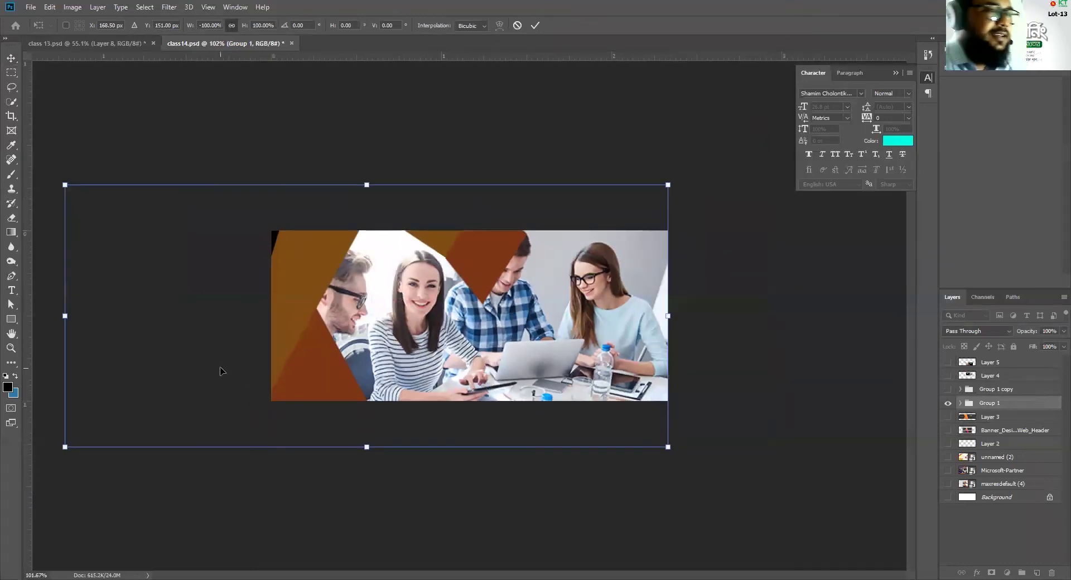
pyautogui.moveTo(284, 333); pyautogui.dragTo(487, 313)
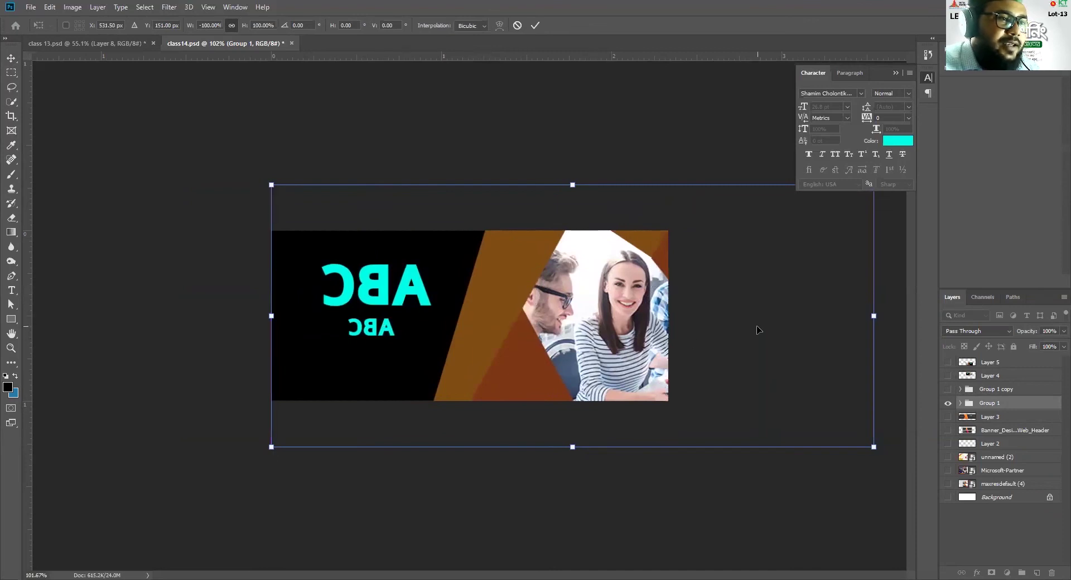
pyautogui.click(760, 525)
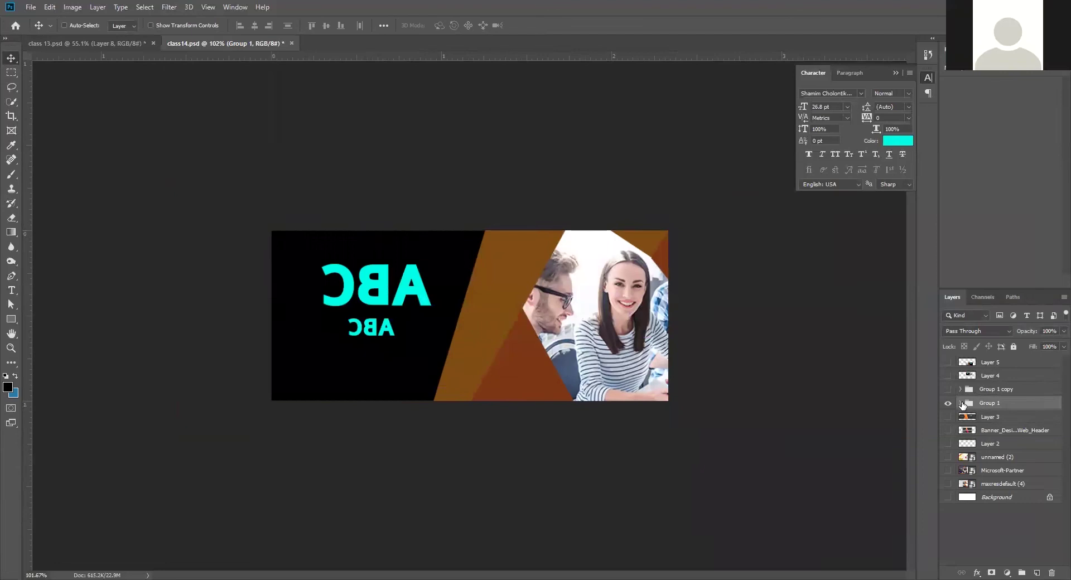
# - Expand Group 1 and flip its large ABC text horizontally with Free Transform so it reads correctly
pyautogui.click(961, 404)
pyautogui.press('ctrl')
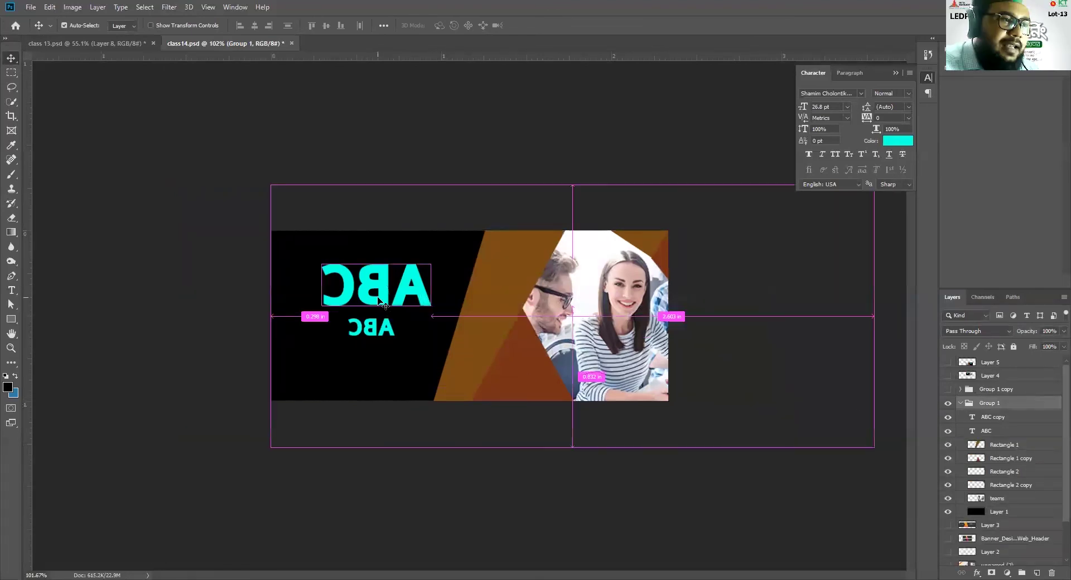
pyautogui.keyDown('ctrl'); pyautogui.click(380, 301); pyautogui.keyUp('ctrl')
pyautogui.rightClick(380, 302)
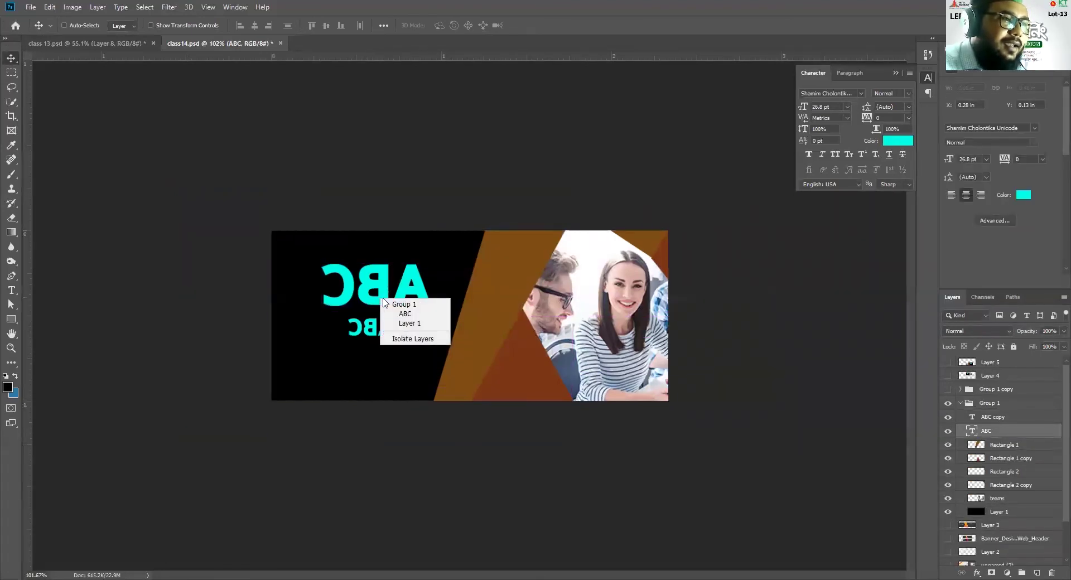
pyautogui.click(377, 288)
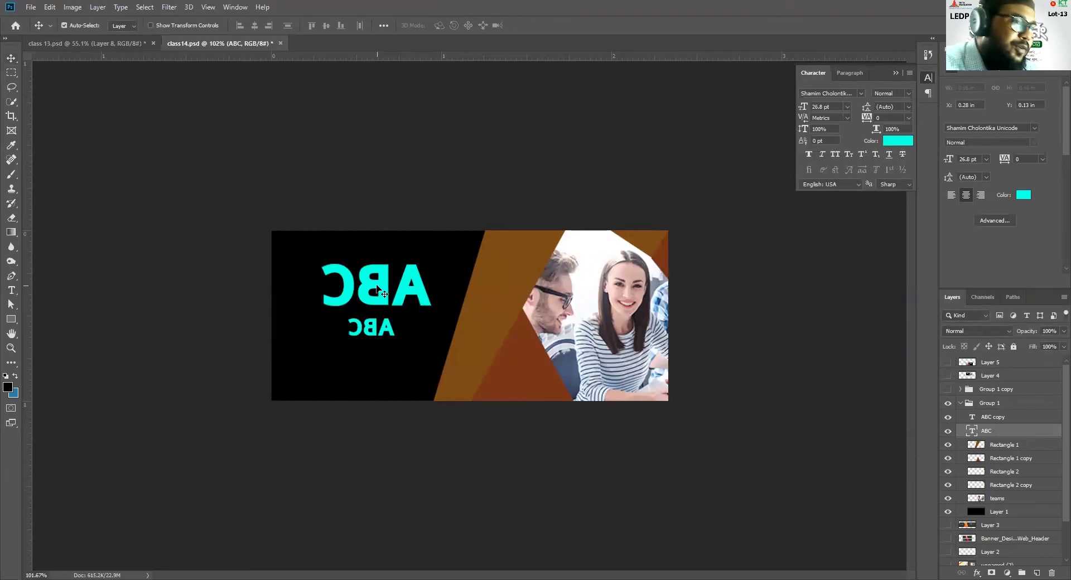
pyautogui.hotkey('ctrl', 't')
pyautogui.rightClick(377, 288)
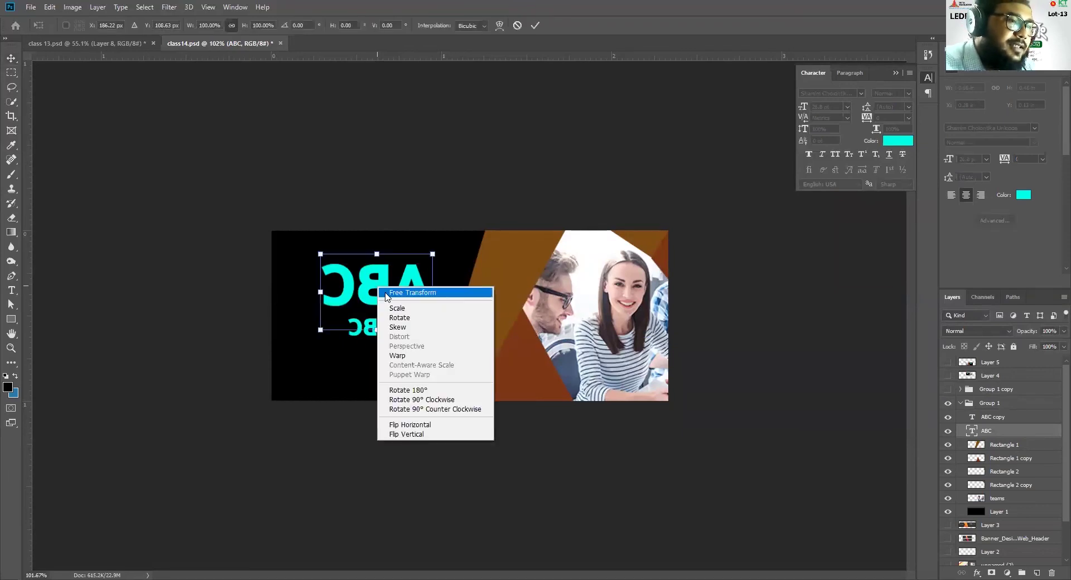
pyautogui.click(409, 425)
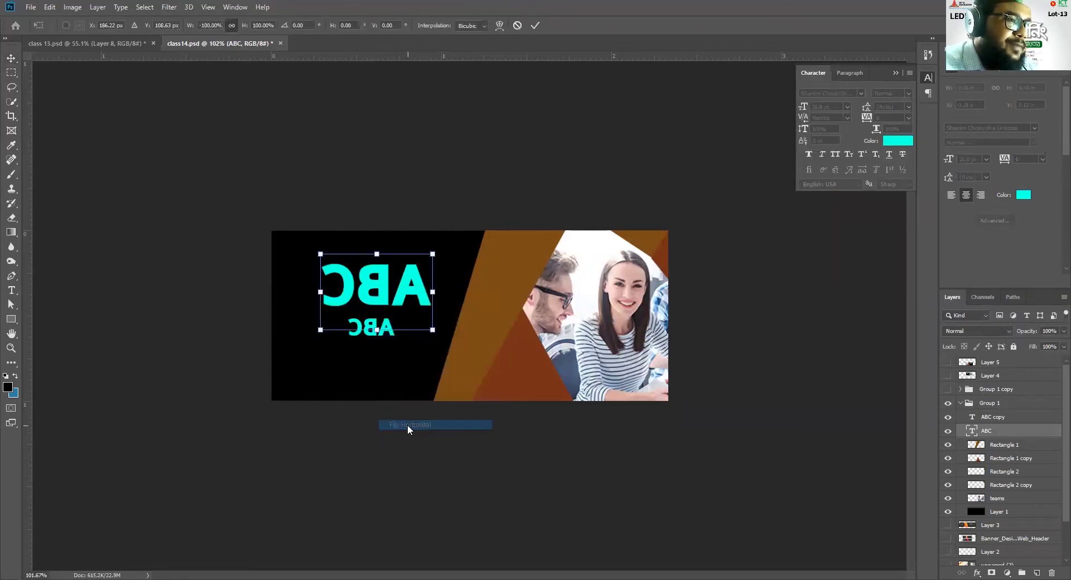
pyautogui.hotkey('ctrl', 'z')
pyautogui.press('Return')
# - Flip the small ABC copy text below the main lettering horizontally with Free Transform
pyautogui.moveTo(382, 332); pyautogui.dragTo(381, 331)
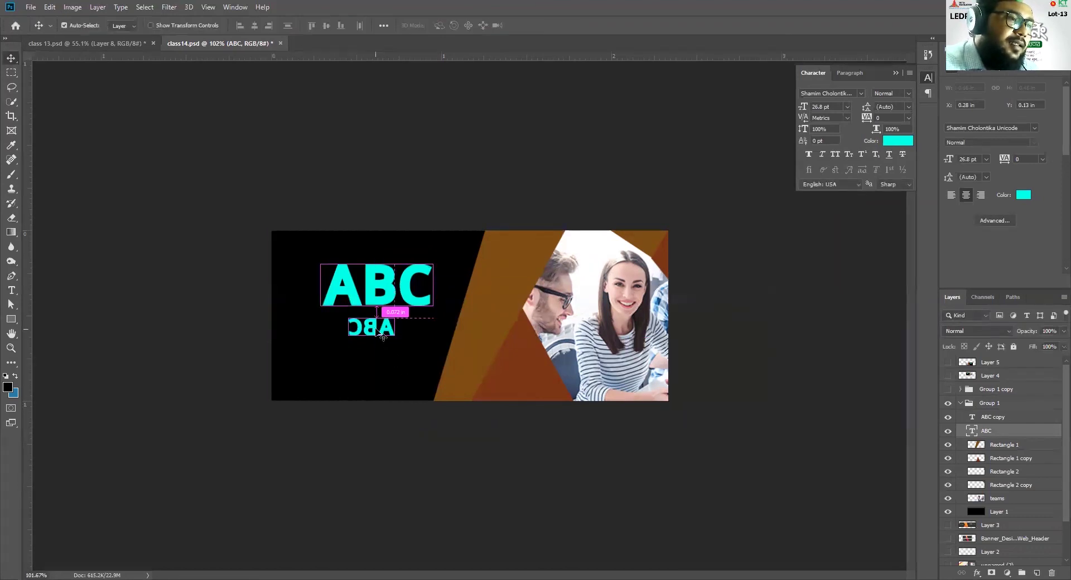
pyautogui.click(378, 332)
pyautogui.hotkey('ctrl', 't')
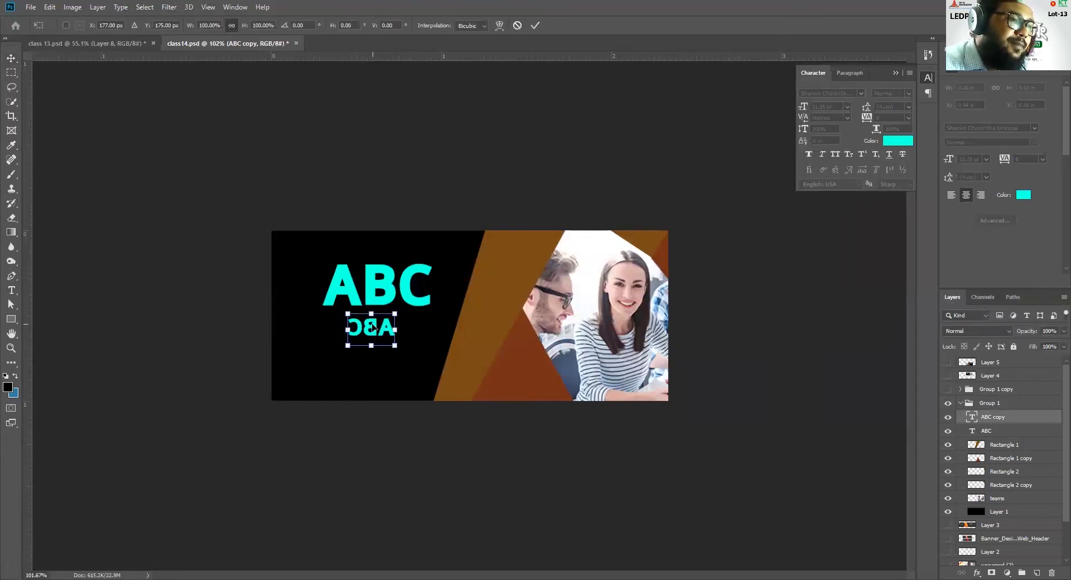
pyautogui.rightClick(373, 326)
pyautogui.click(443, 464)
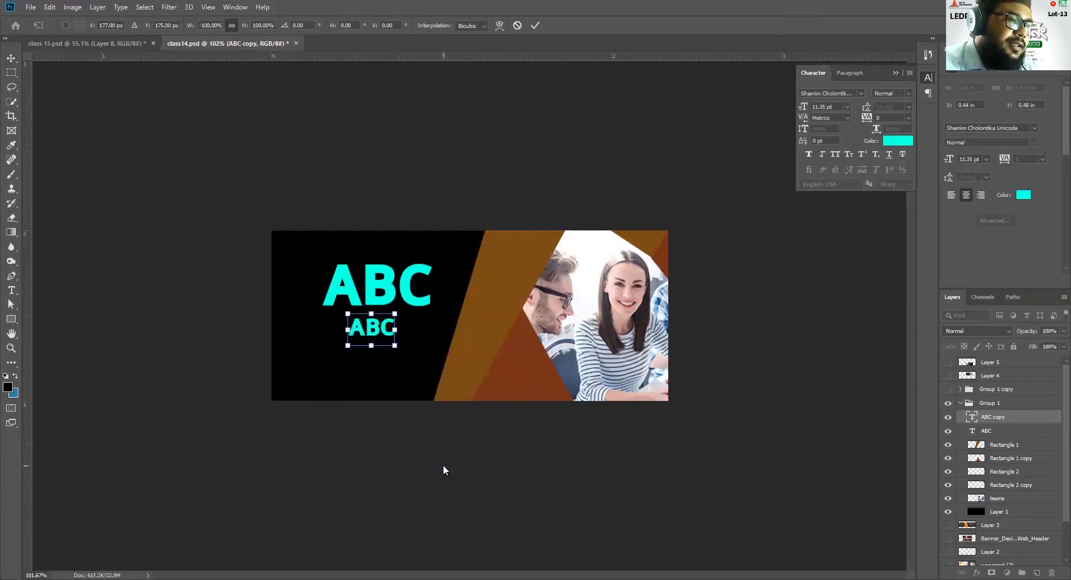
pyautogui.press('Return')
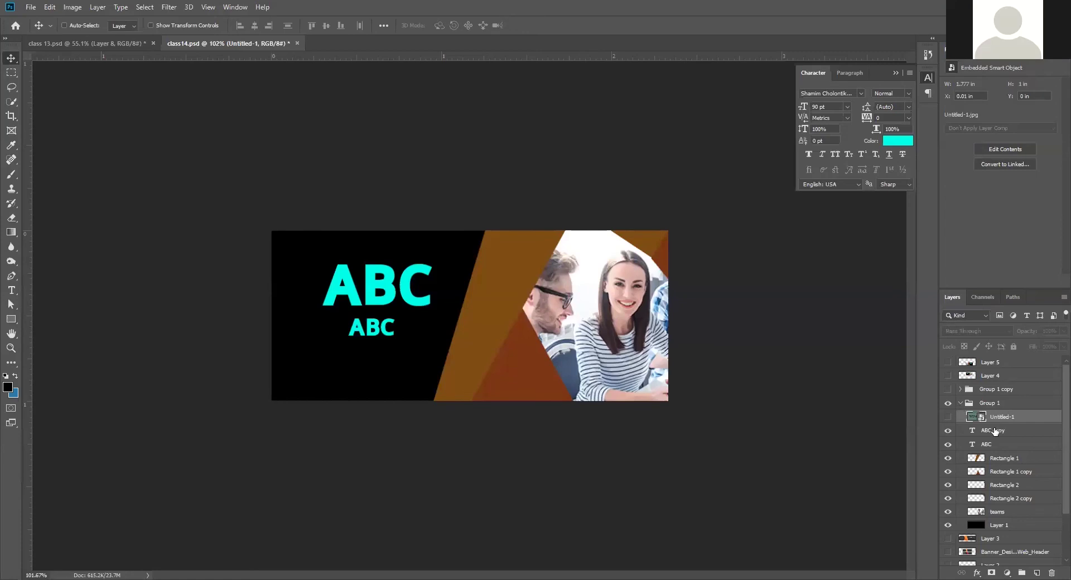
# - Collapse Group 1 and toggle the visibility of Group 1 copy and Group 1 to compare the two banner versions
pyautogui.click(960, 403)
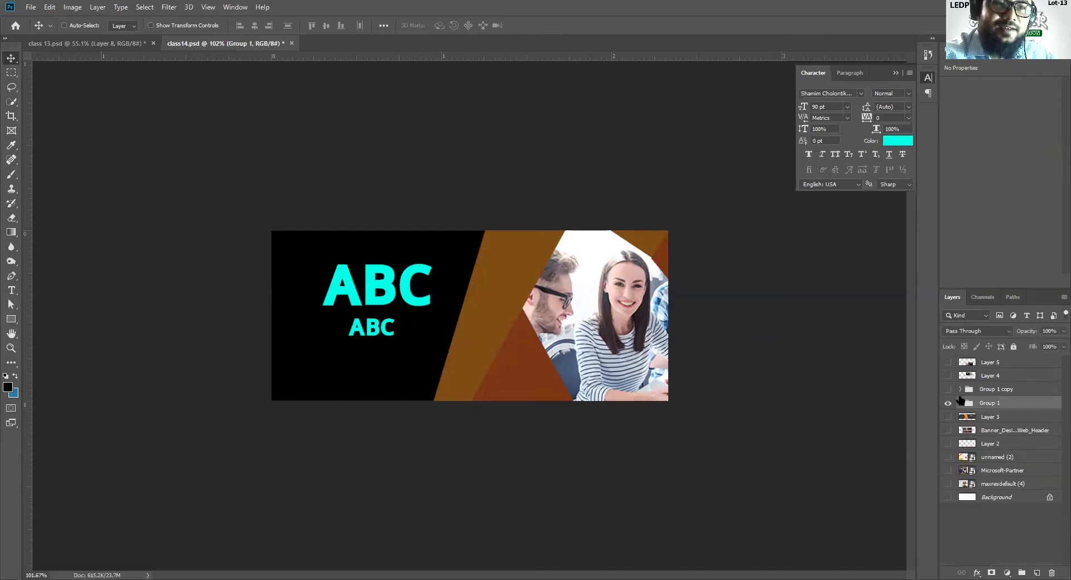
pyautogui.click(948, 389)
pyautogui.click(948, 389)
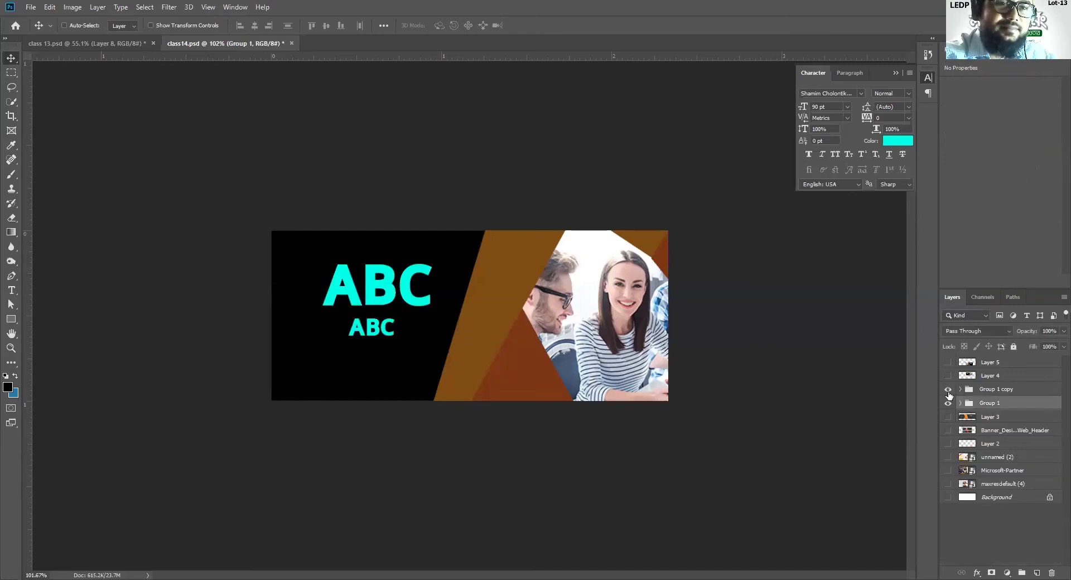
pyautogui.click(948, 389)
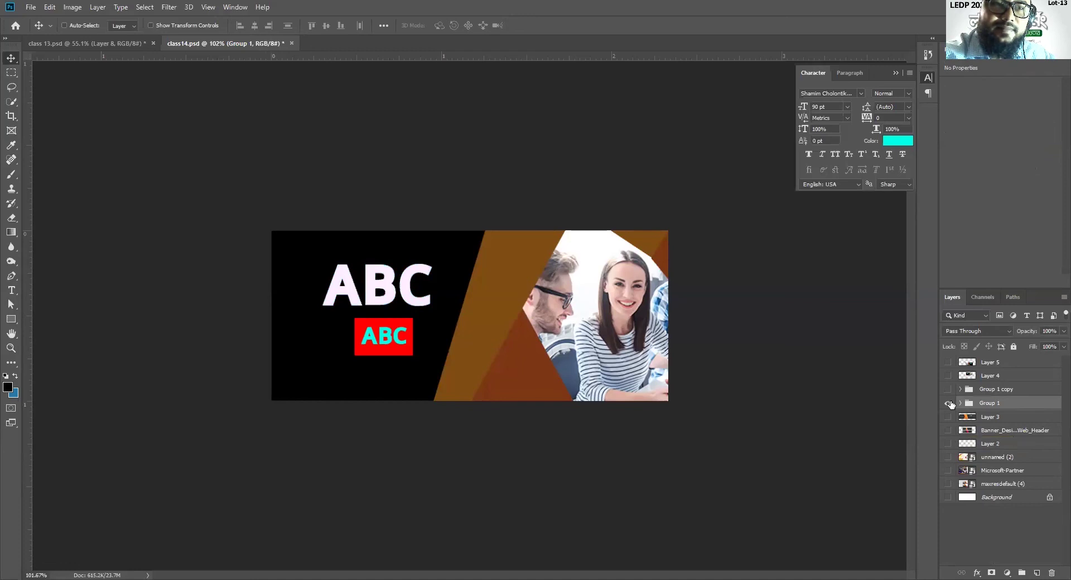
pyautogui.click(948, 390)
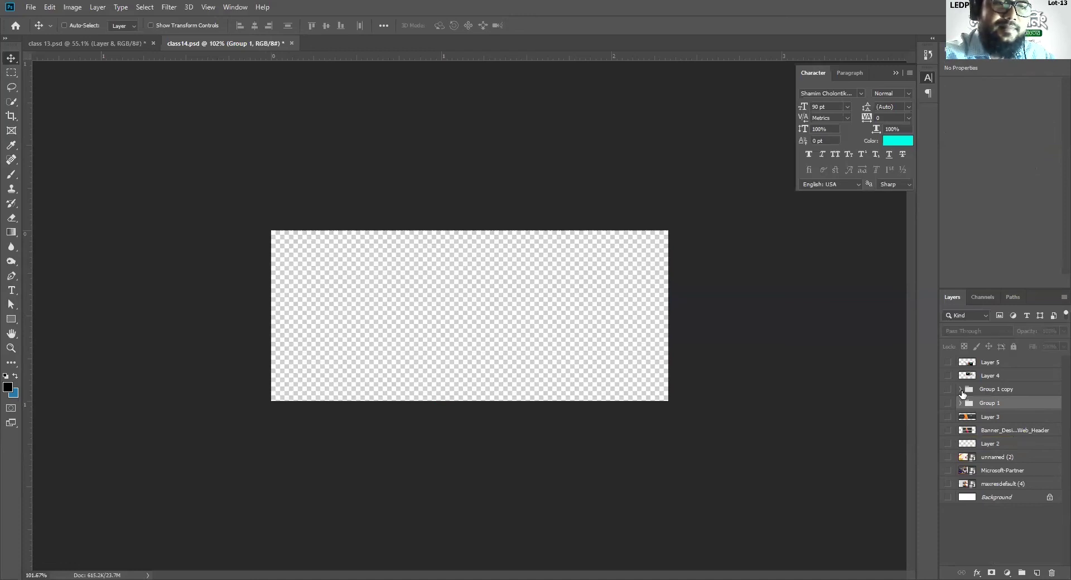
# - Examine the layers inside Group 1 copy, collapse it, and compare both groups by switching their visibility
pyautogui.click(960, 390)
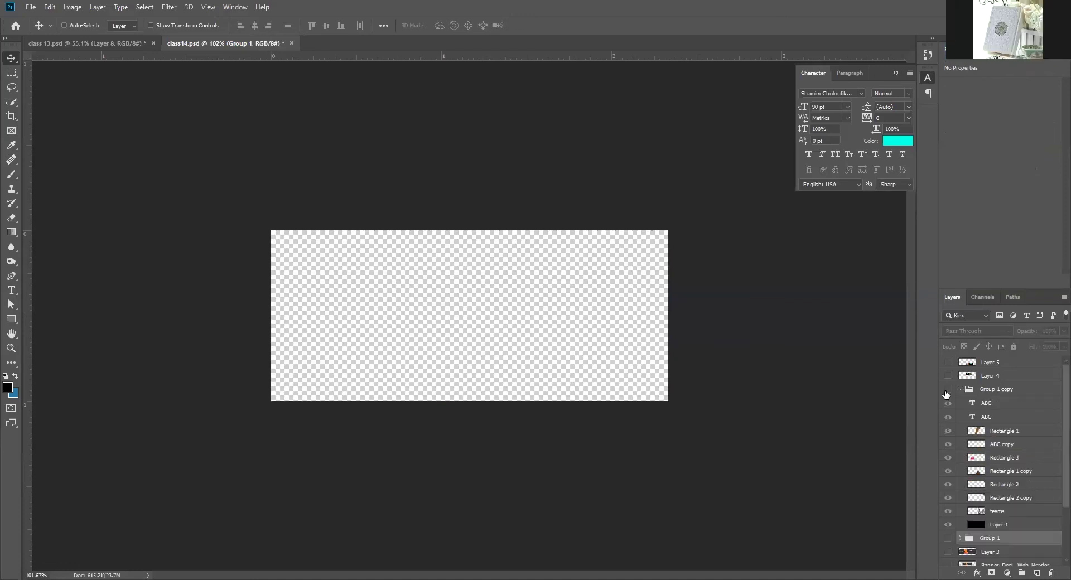
pyautogui.click(947, 390)
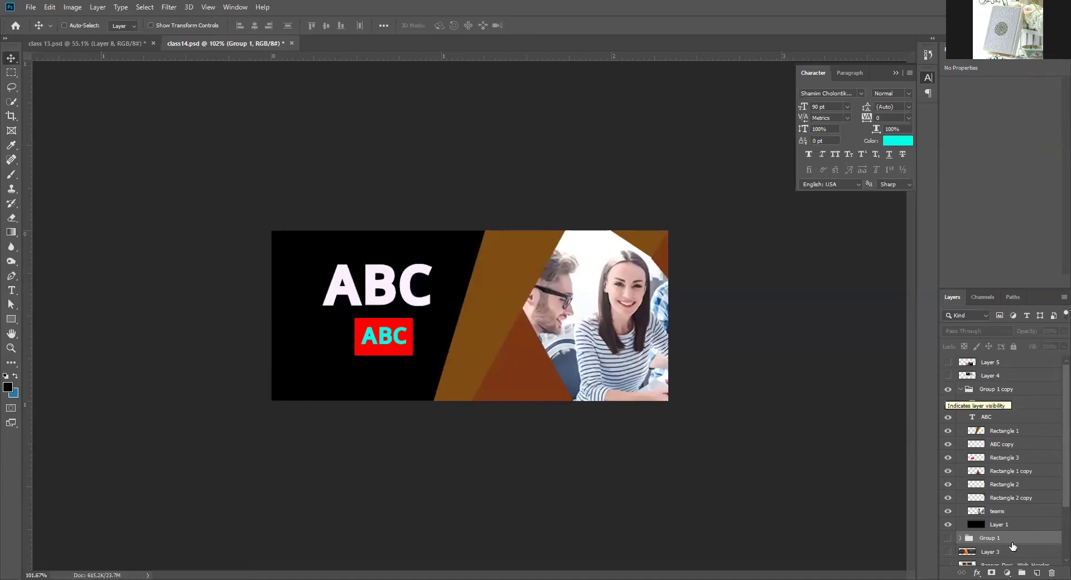
pyautogui.click(947, 390)
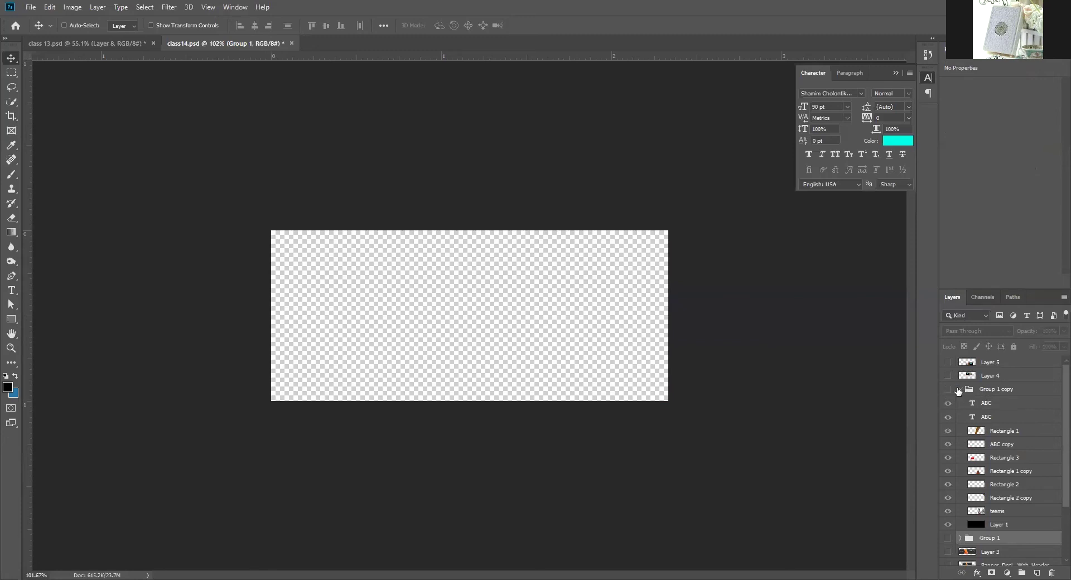
pyautogui.click(960, 389)
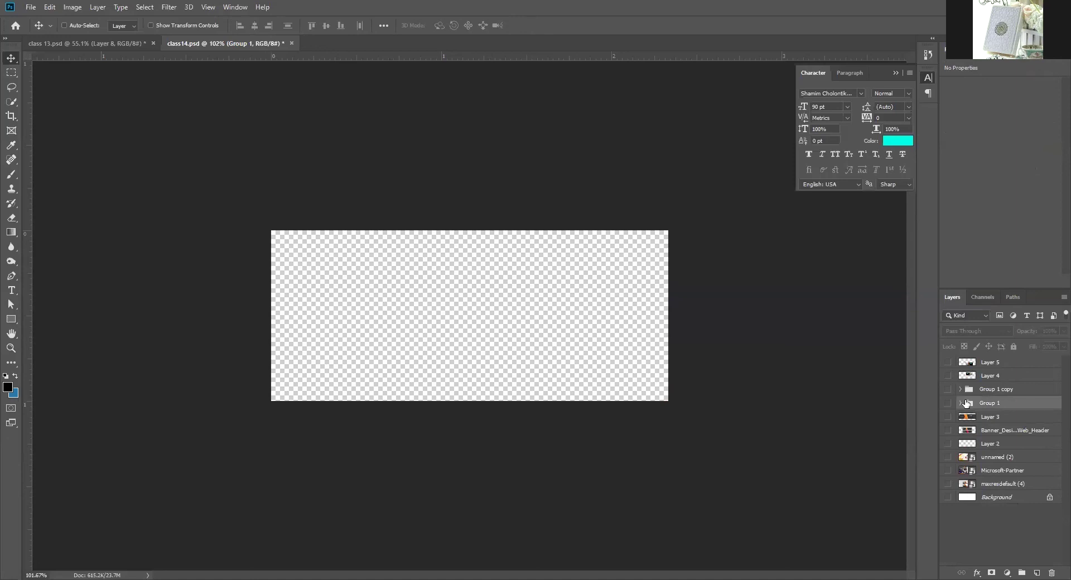
pyautogui.click(947, 403)
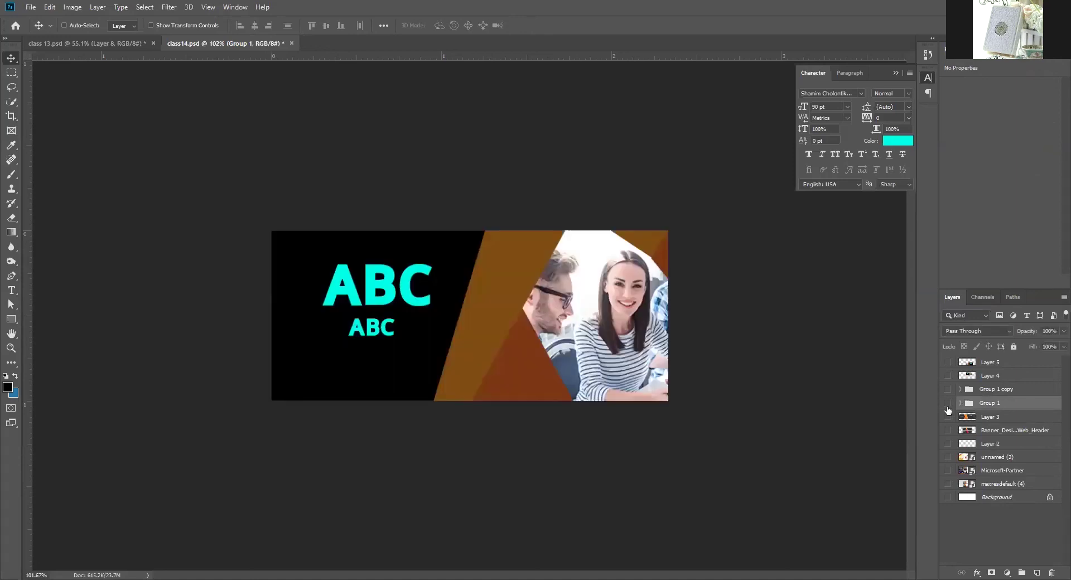
pyautogui.click(948, 393)
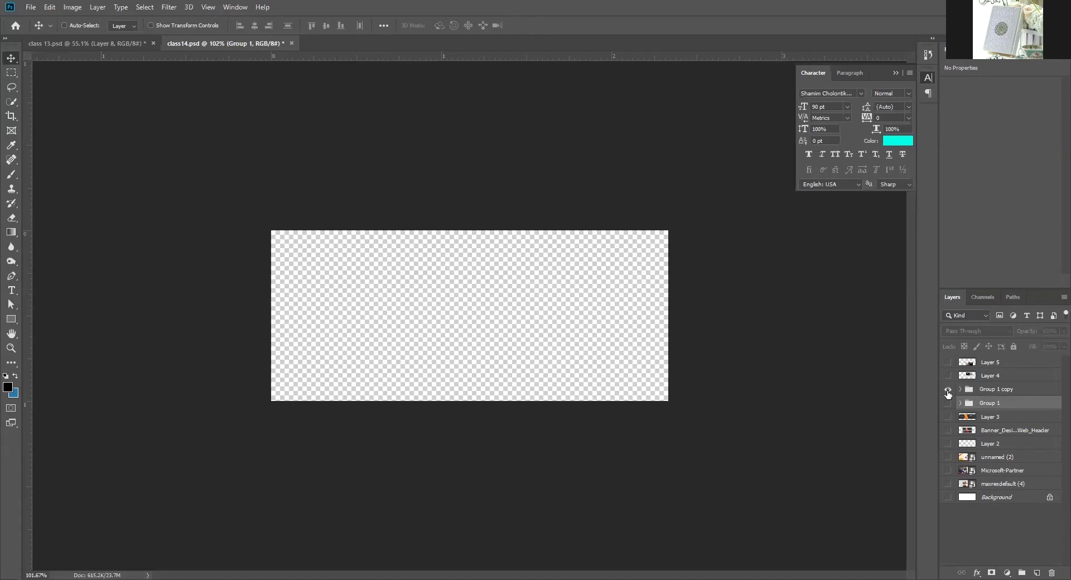
pyautogui.click(947, 392)
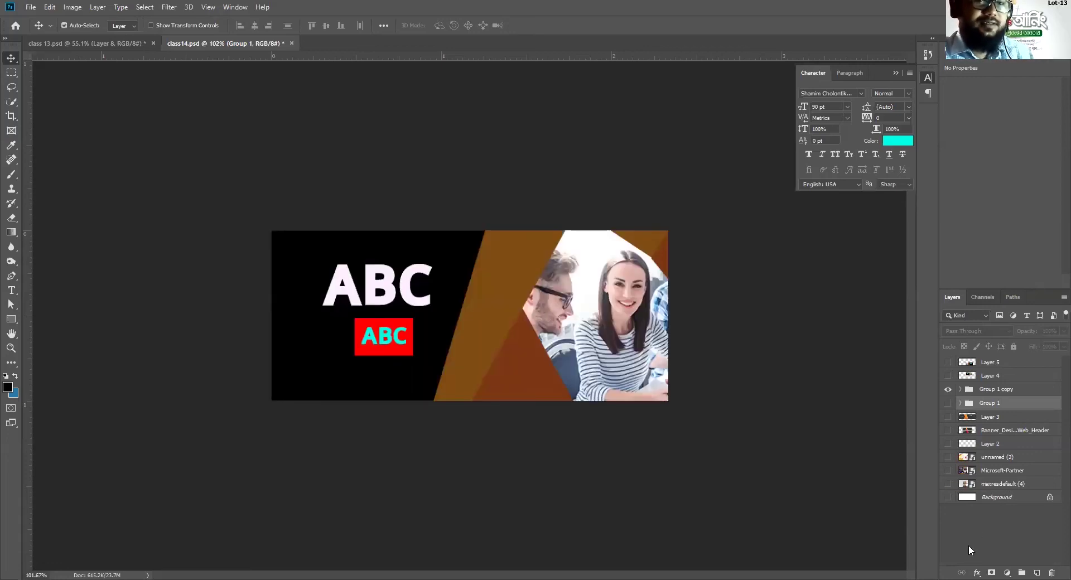
# - Undo the layer visibility changes, the Untitled-1 placement, the text and group flips, and the clipping mask release
pyautogui.hotkey('ctrl', 'z')
pyautogui.hotkey('ctrl', 'z')
pyautogui.hotkey('ctrl', 'shift', 'z')
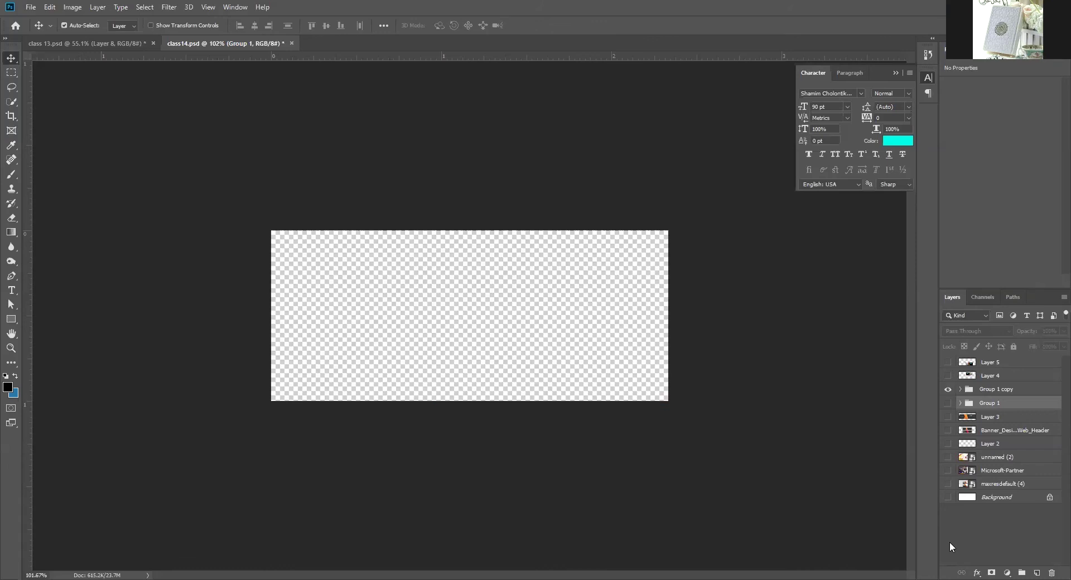
pyautogui.hotkey('ctrl', 'z')
pyautogui.hotkey('ctrl', 'z')
pyautogui.hotkey('ctrl', 'z')
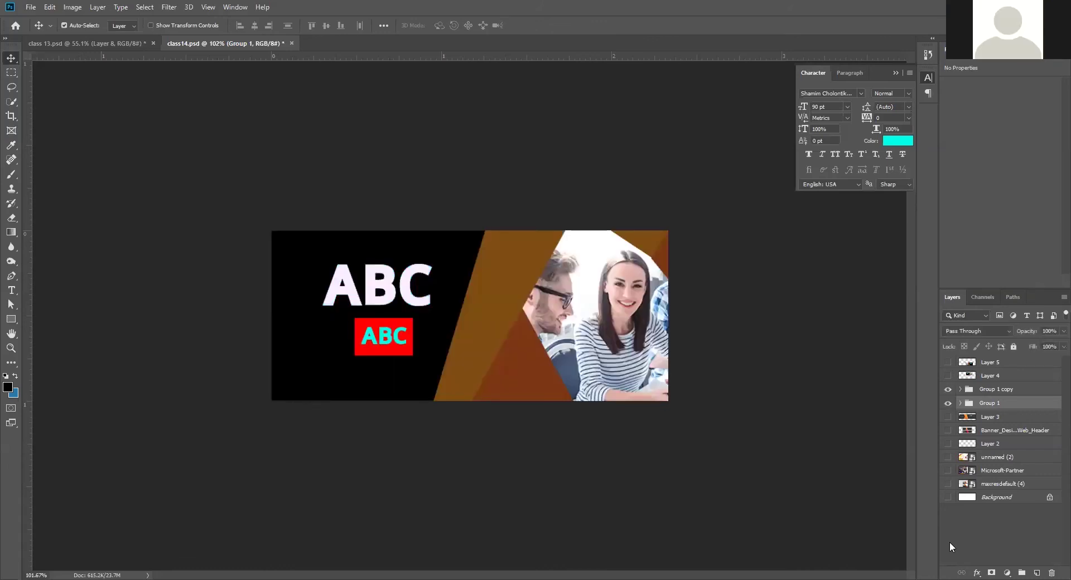
pyautogui.hotkey('ctrl', 'shift', 'z')
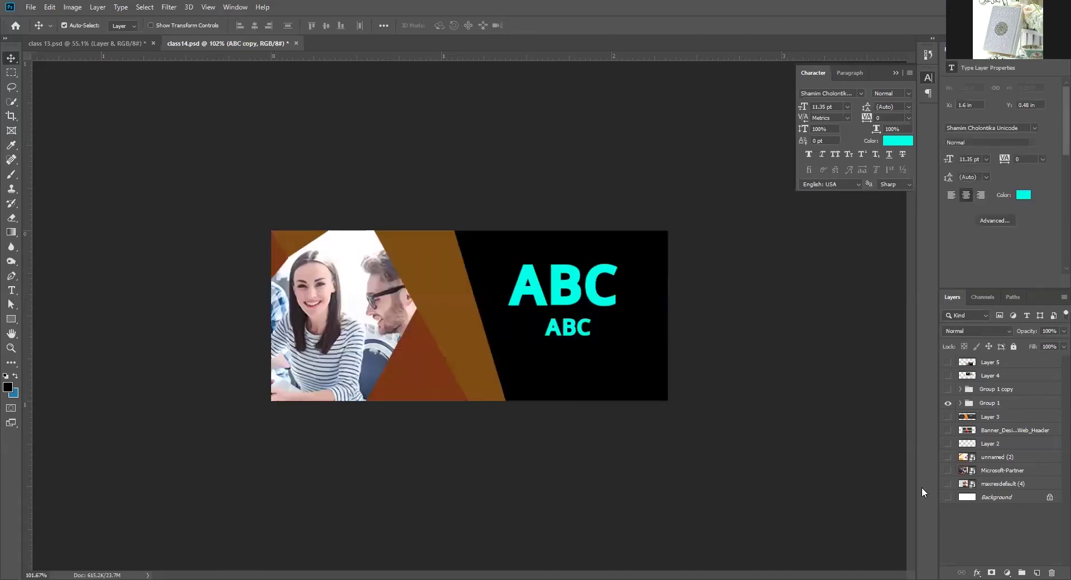
pyautogui.click(948, 389)
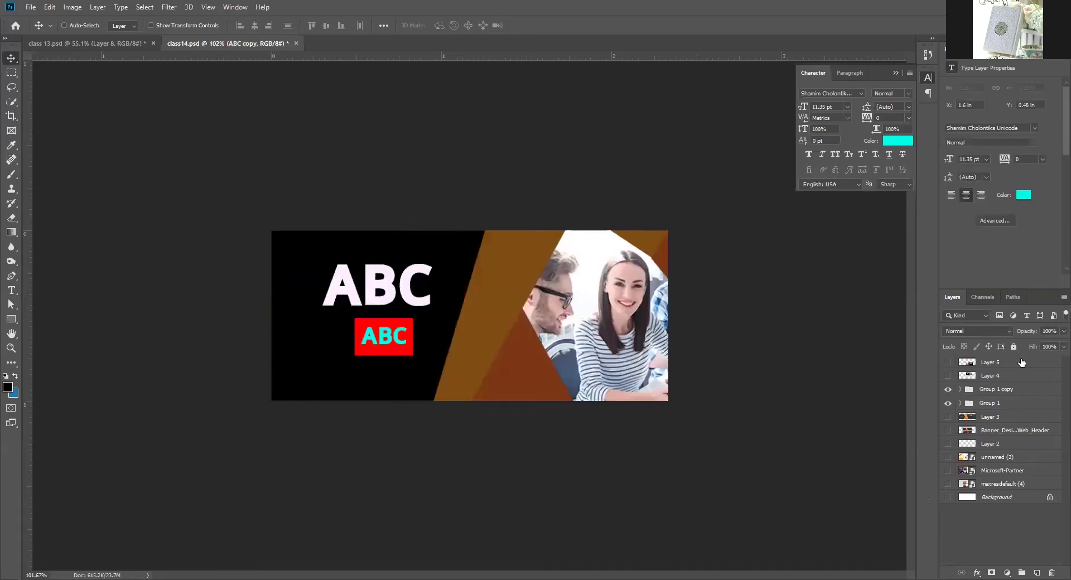
pyautogui.press('ctrl')
# - Open the document history and step back past the opacity and fill changes to the Move right after Create Clipping Mask
pyautogui.click(931, 54)
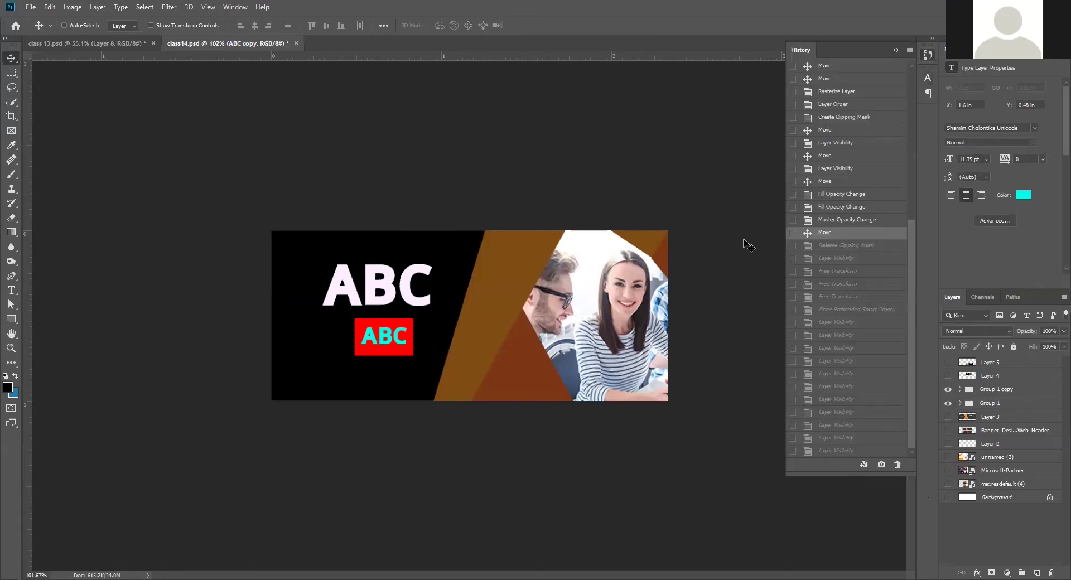
pyautogui.click(839, 247)
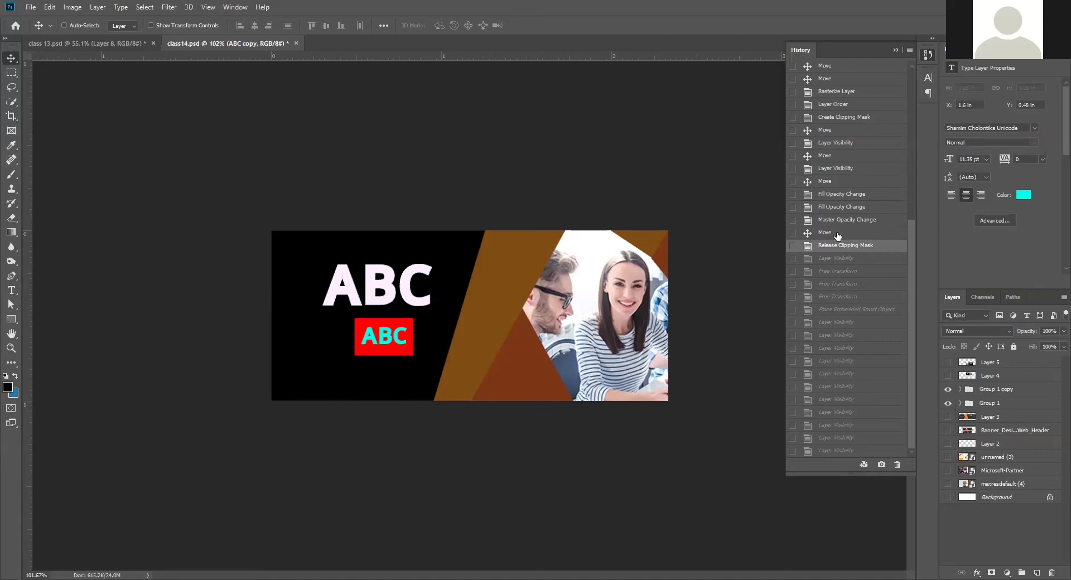
pyautogui.click(846, 232)
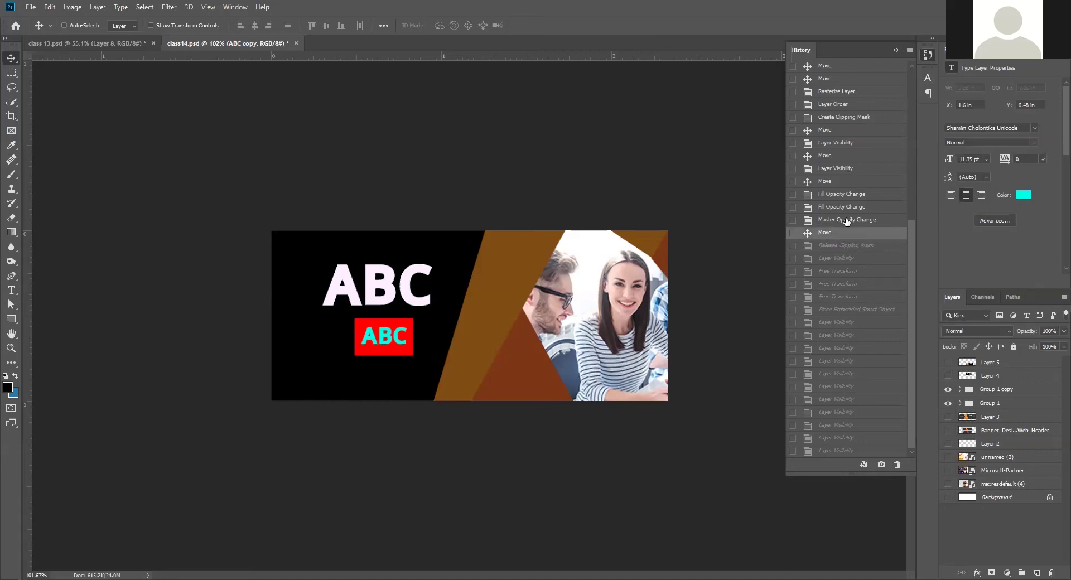
pyautogui.click(847, 221)
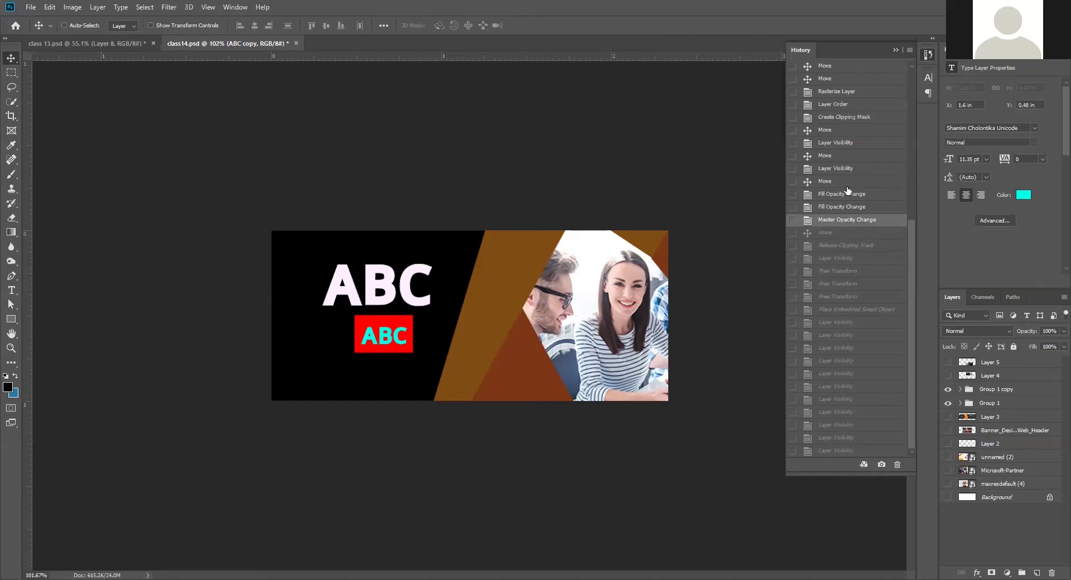
pyautogui.hotkey('ctrl', 'z')
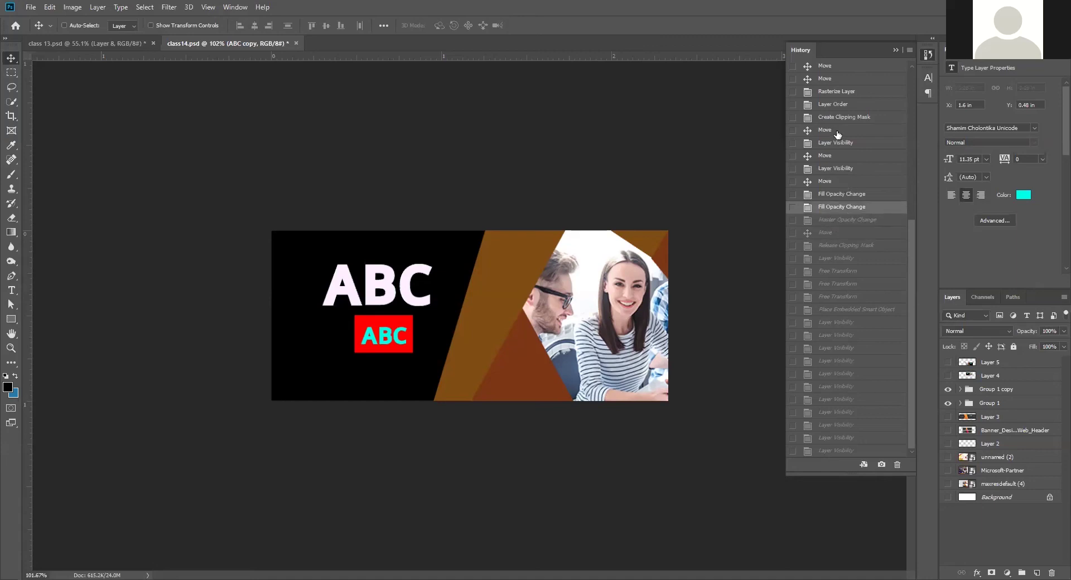
pyautogui.click(838, 131)
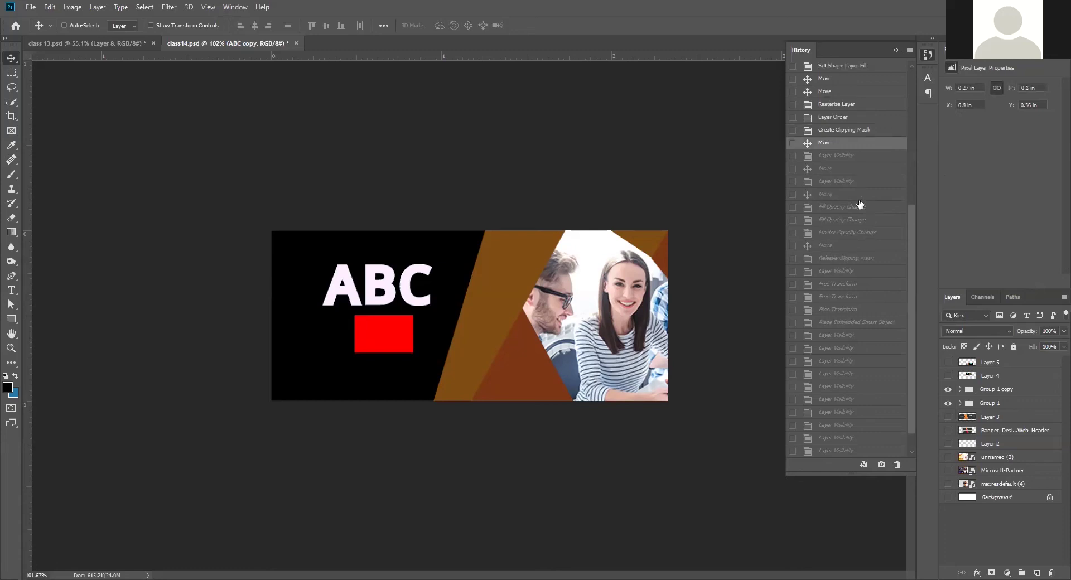
# - Step the history back through Set Shape Layer Fill and Move to the Create Clipping Mask state following Rasterize Type
pyautogui.scroll(3, 858, 203)
pyautogui.scroll(5, 862, 349)
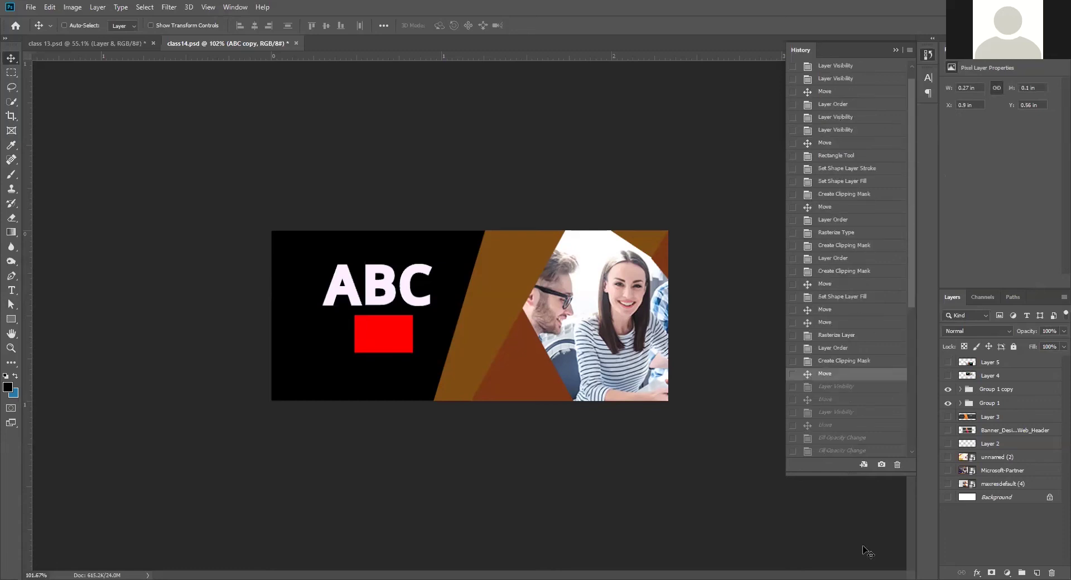
pyautogui.scroll(1, 852, 301)
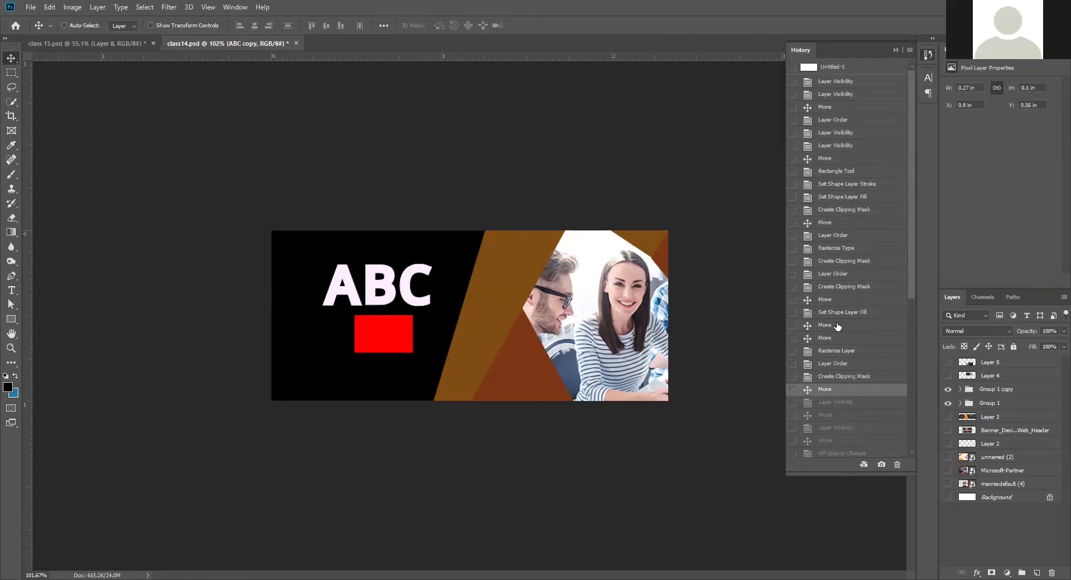
pyautogui.click(832, 312)
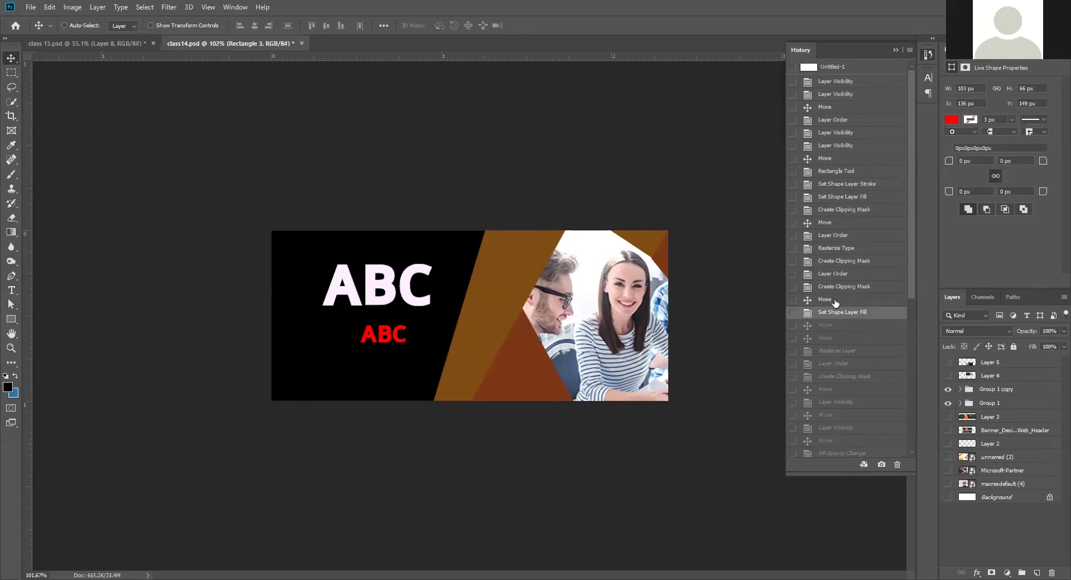
pyautogui.click(836, 300)
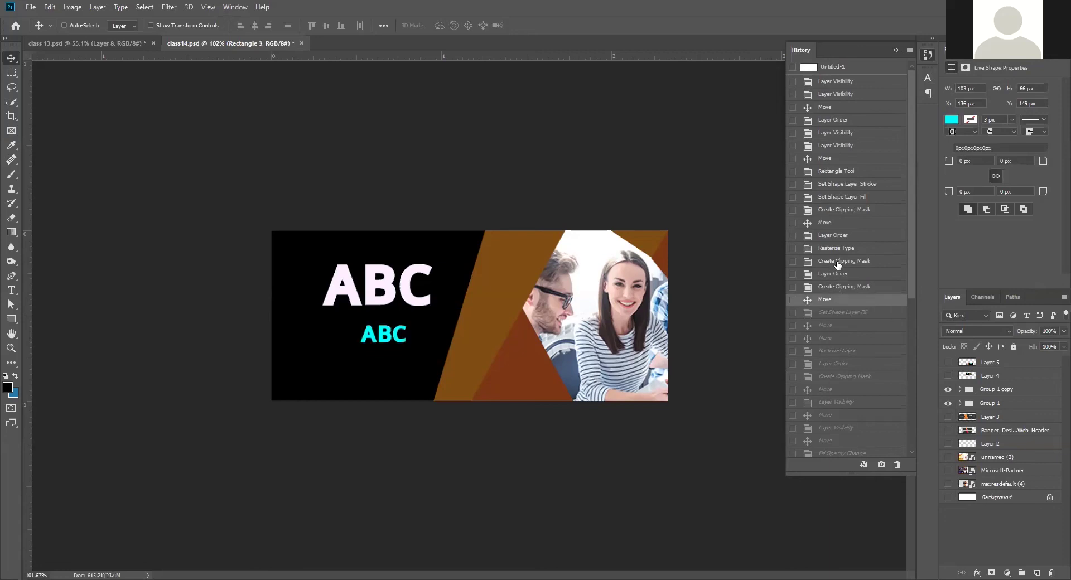
pyautogui.hotkey('ctrl', 'z')
pyautogui.hotkey('ctrl', 'z')
pyautogui.hotkey('ctrl', 'z')
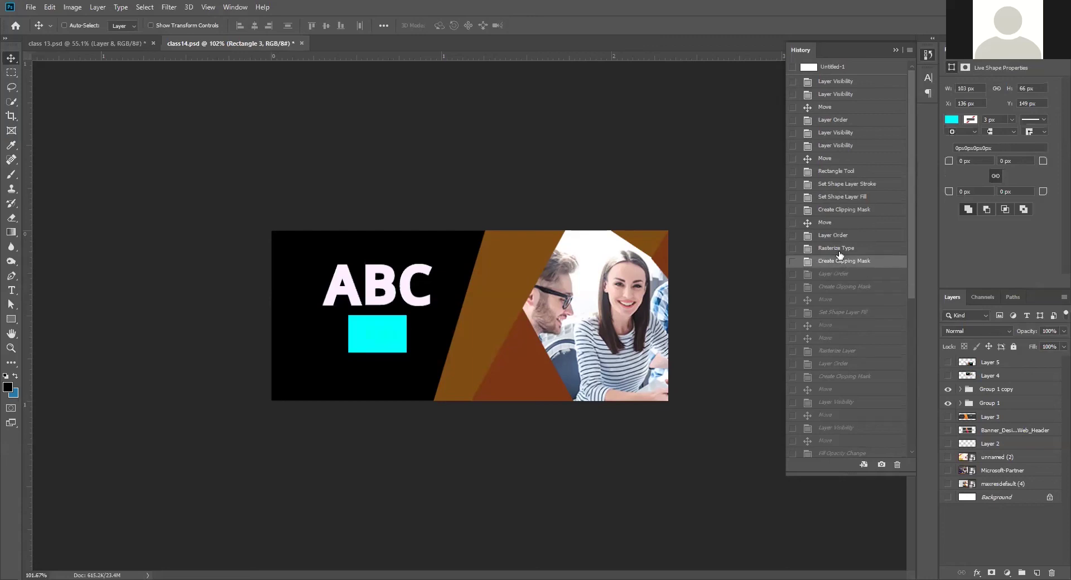
# - Step the history back through Layer Order, Create Clipping Mask and Set Shape Layer Fill to the Rectangle Tool state
pyautogui.click(840, 251)
pyautogui.click(839, 237)
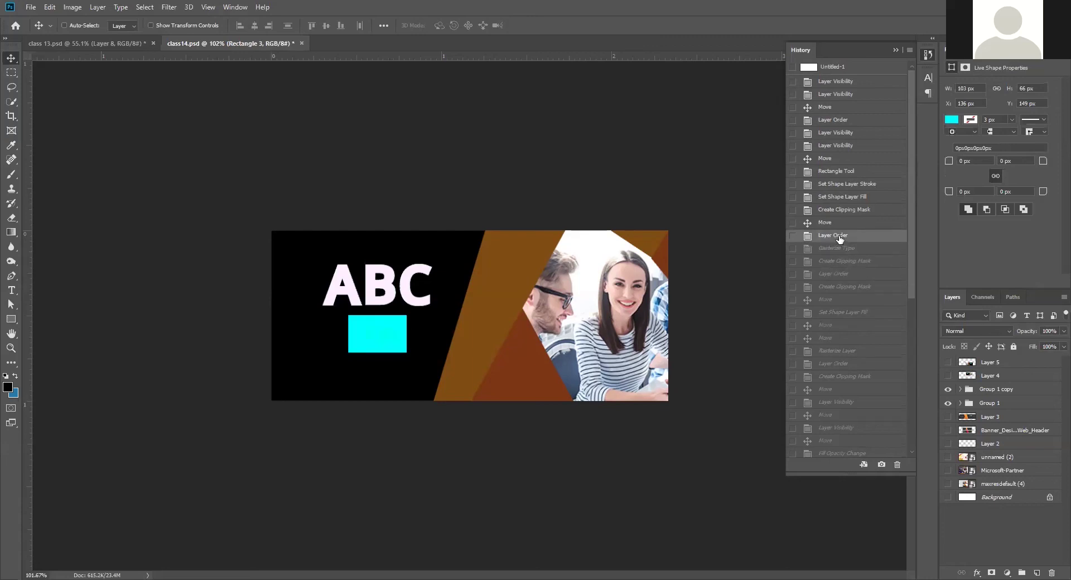
pyautogui.click(839, 210)
pyautogui.click(839, 194)
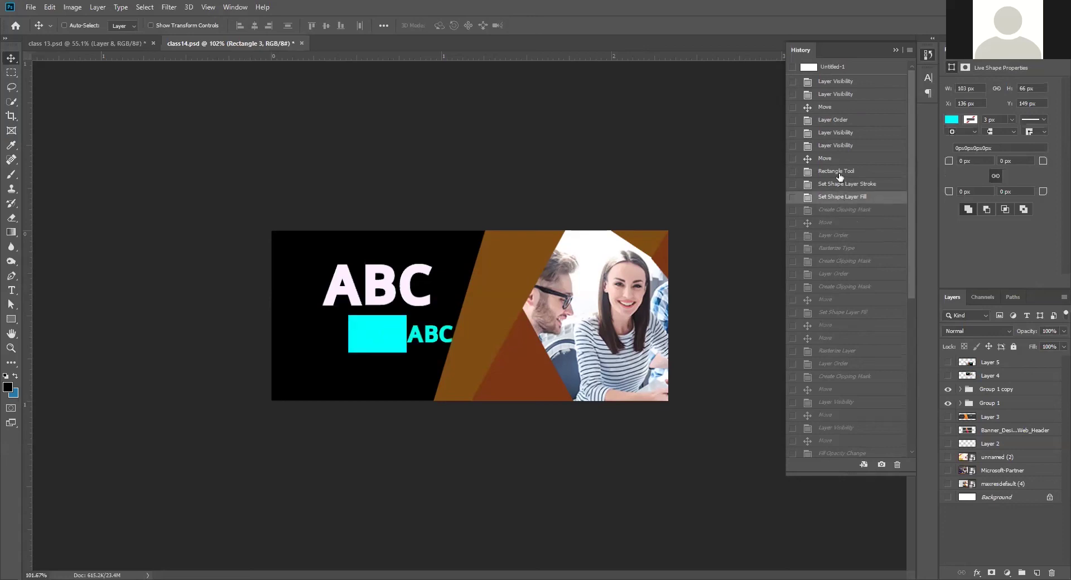
pyautogui.click(840, 181)
pyautogui.hotkey('ctrl', 'alt', 'z')
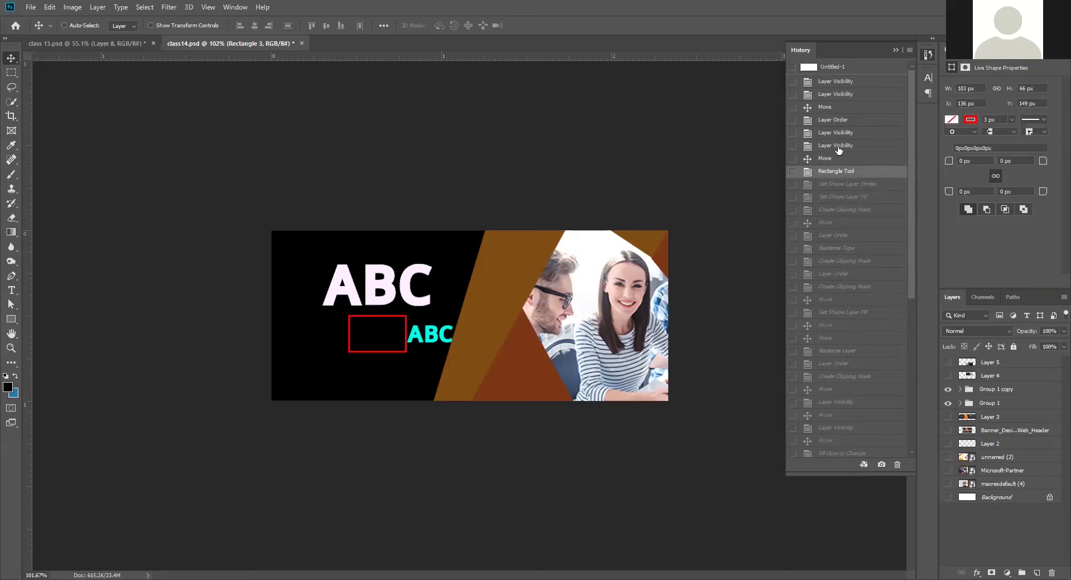
# - Step the history back past the Move and Layer Order states to the second Layer Visibility state at its start
pyautogui.hotkey('ctrl', 'alt', 'z')
pyautogui.hotkey('ctrl', 'alt', 'z')
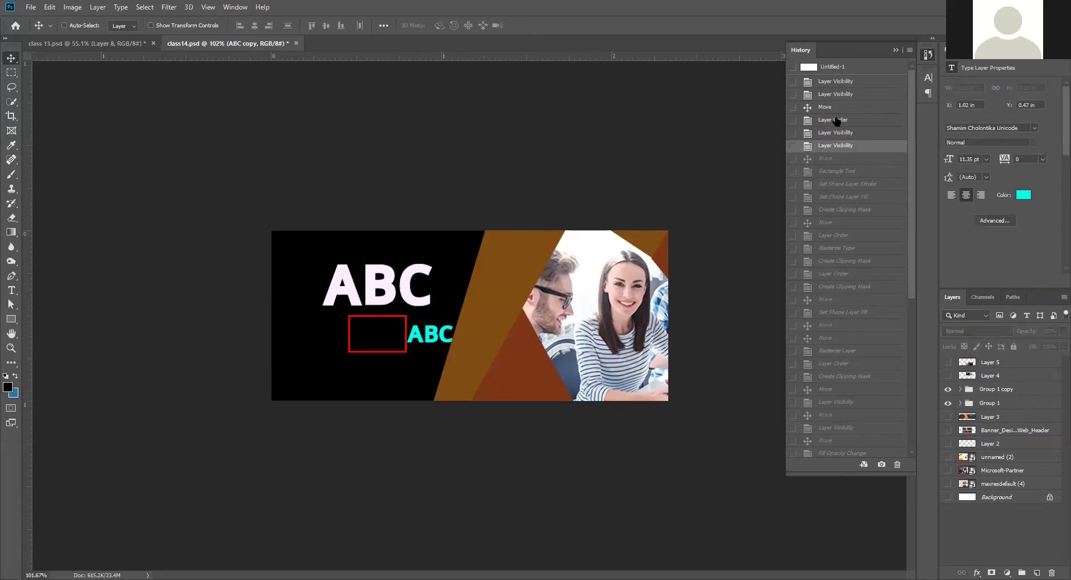
pyautogui.hotkey('ctrl', 'alt', 'z')
pyautogui.hotkey('ctrl', 'alt', 'z')
pyautogui.click(843, 94)
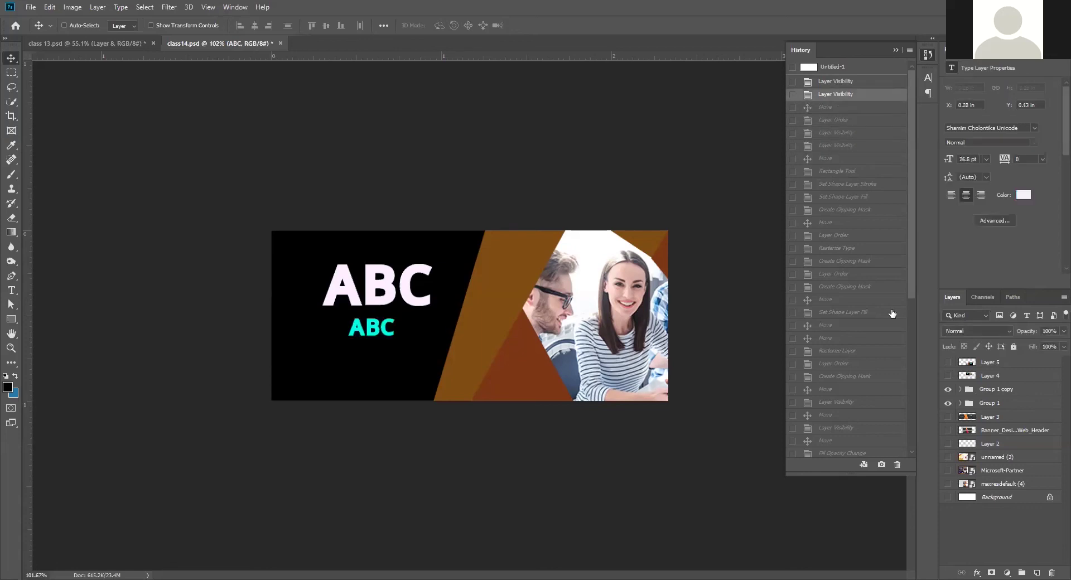
# - Jump the history forward to the first Fill Opacity Change, and go back to the Move just before it
pyautogui.scroll(-1, 867, 399)
pyautogui.scroll(-1, 868, 396)
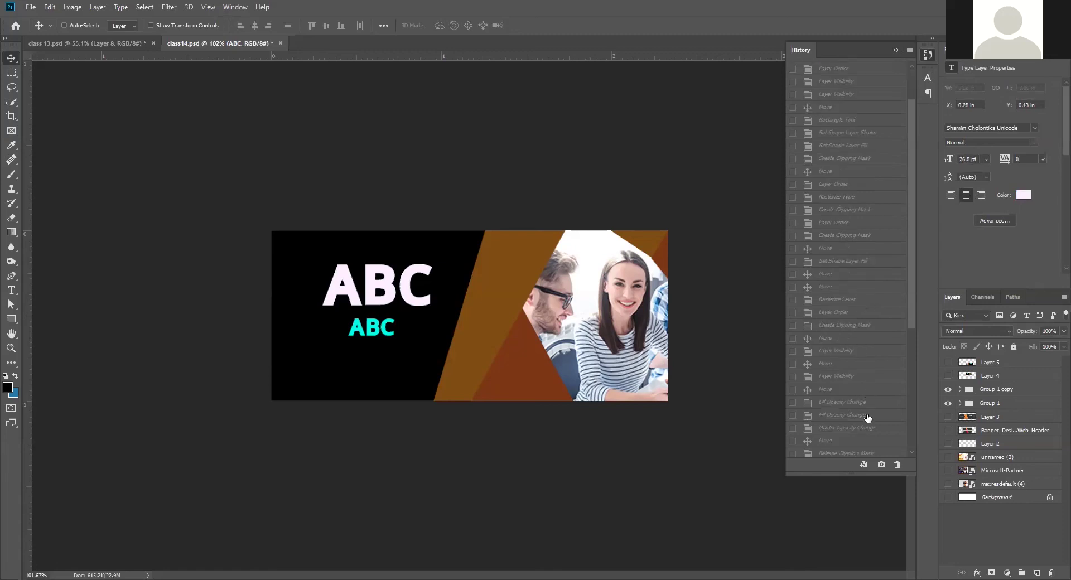
pyautogui.click(838, 402)
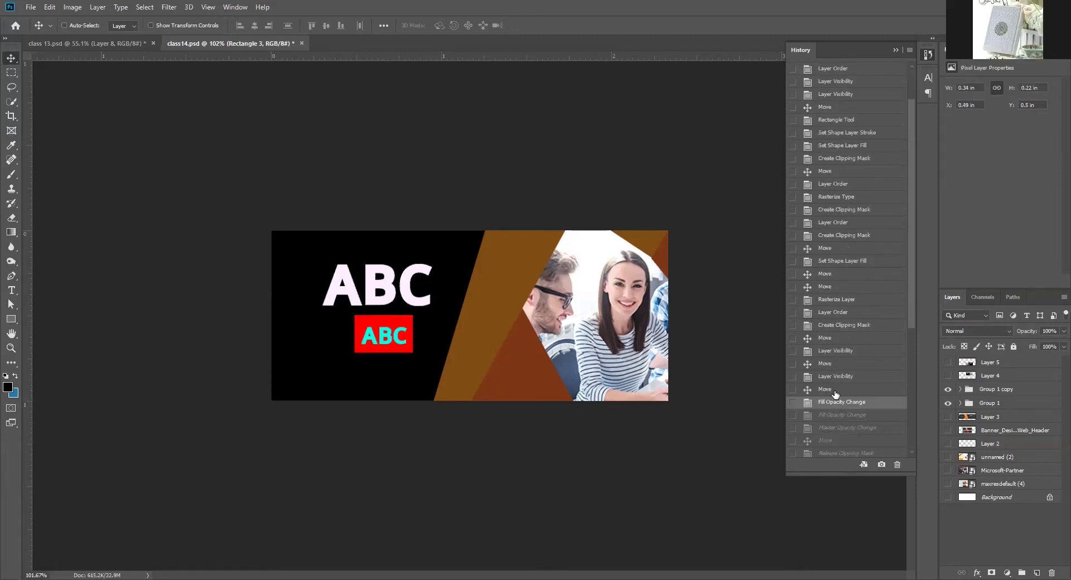
pyautogui.click(835, 393)
pyautogui.scroll(-5, 834, 394)
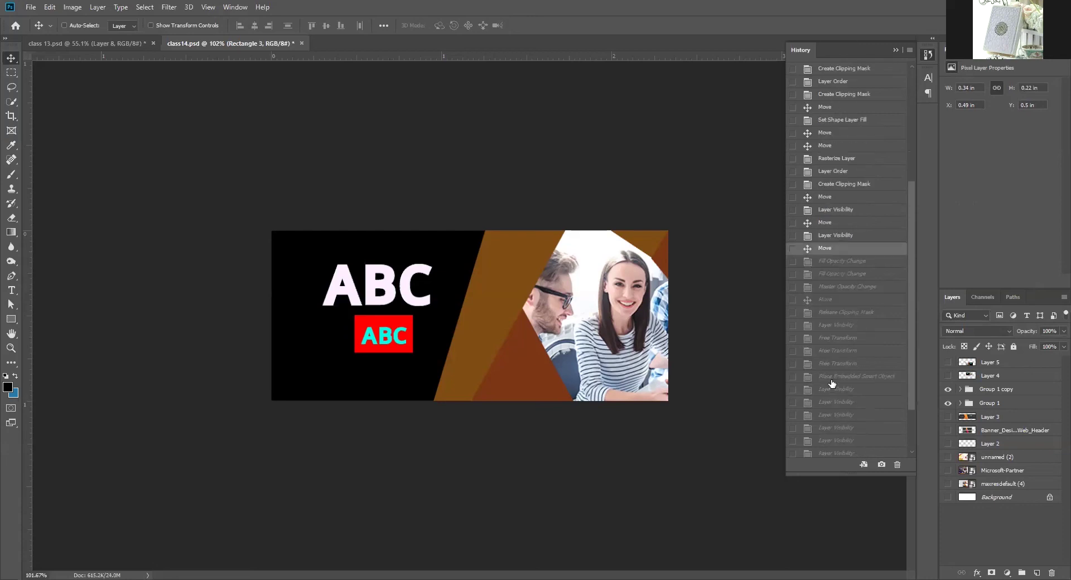
# - Restore the history past Place Embedded Smart Object to the fourth Layer Visibility state following it
pyautogui.click(831, 378)
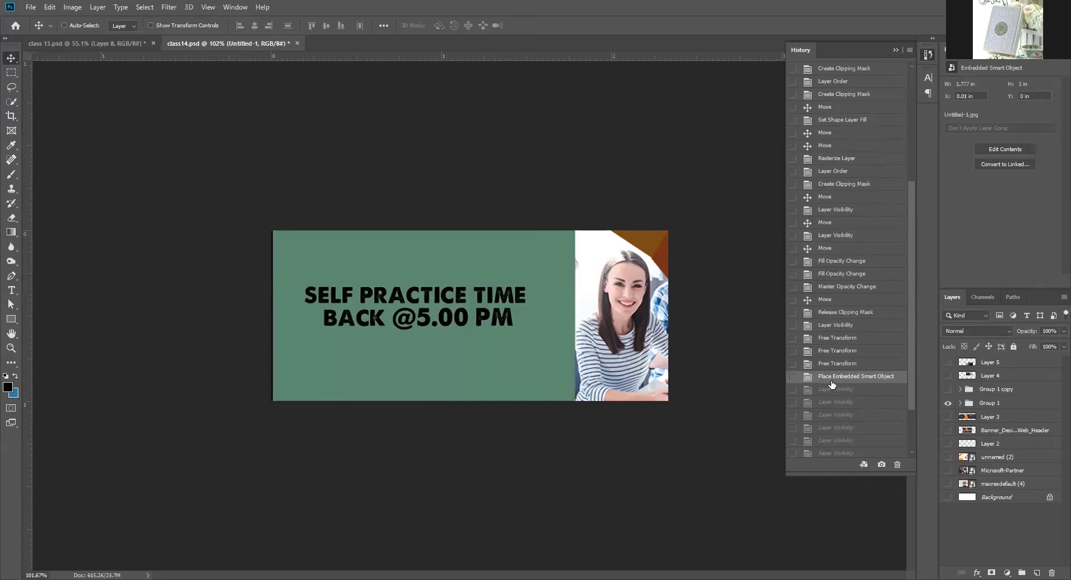
pyautogui.hotkey('ctrl', 'shift', 'z')
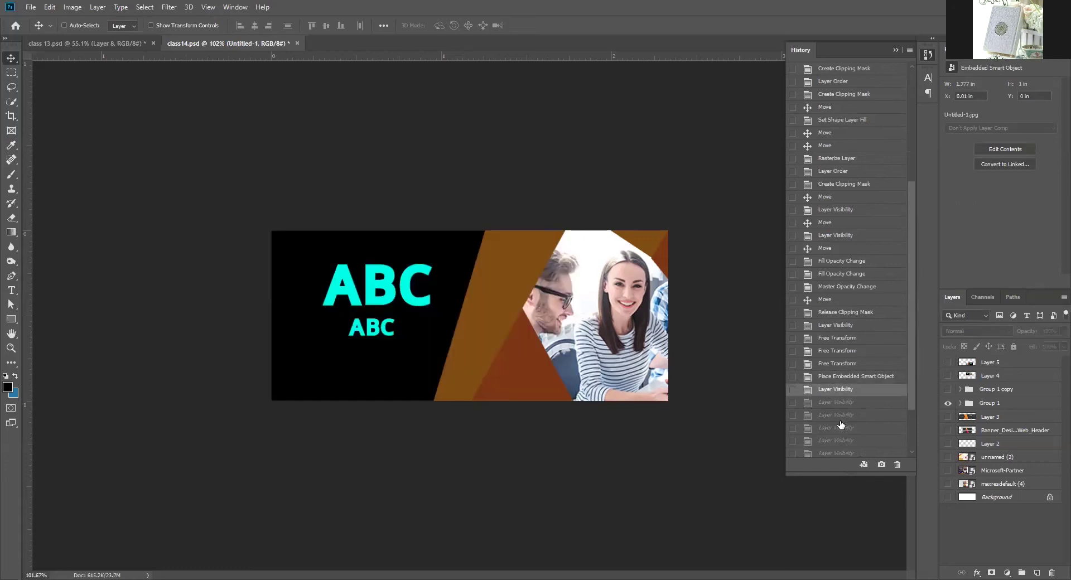
pyautogui.scroll(-2, 841, 425)
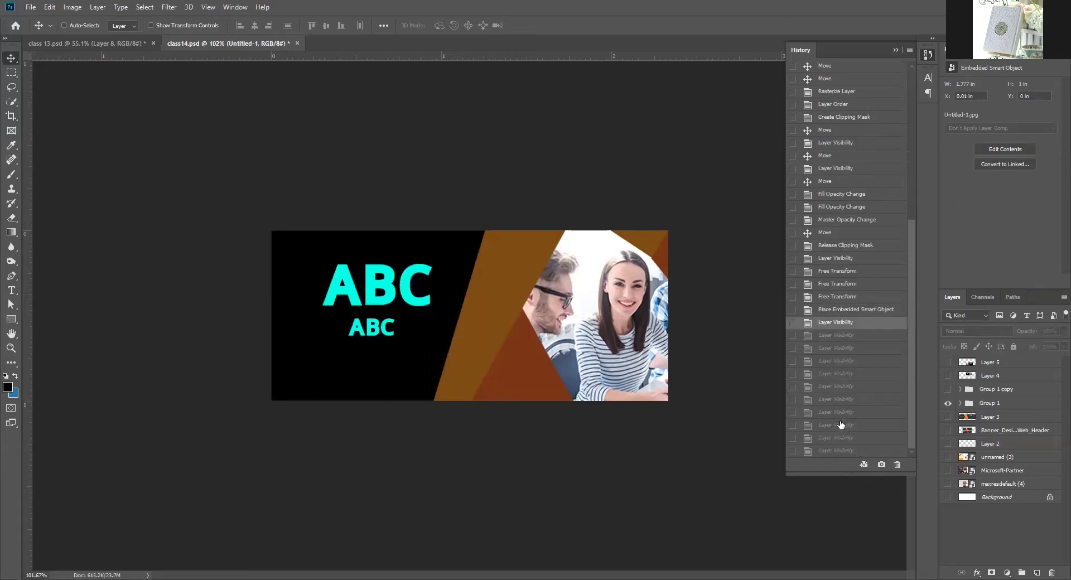
pyautogui.click(841, 387)
pyautogui.click(843, 375)
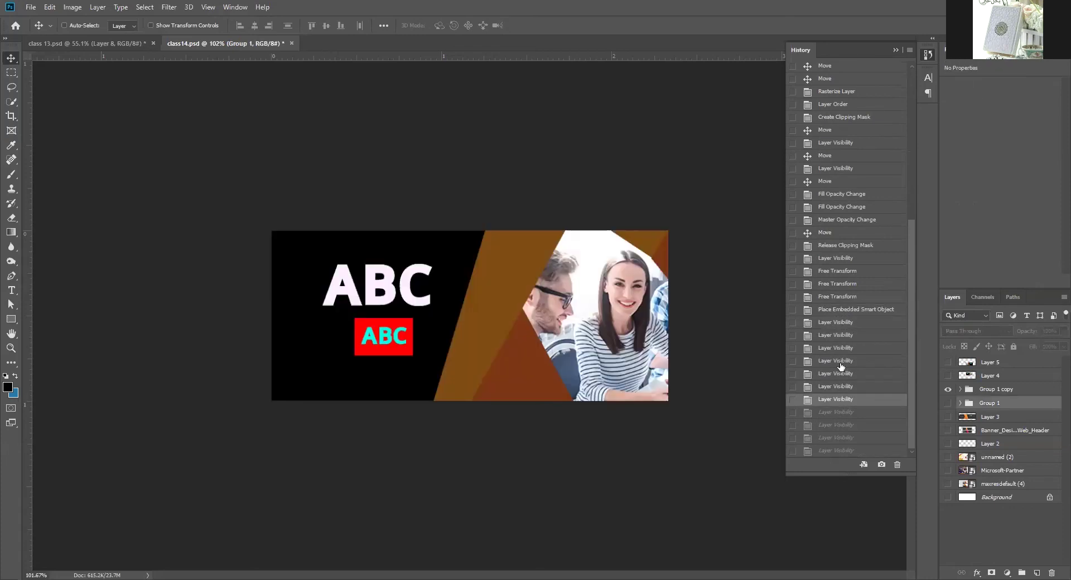
pyautogui.click(840, 361)
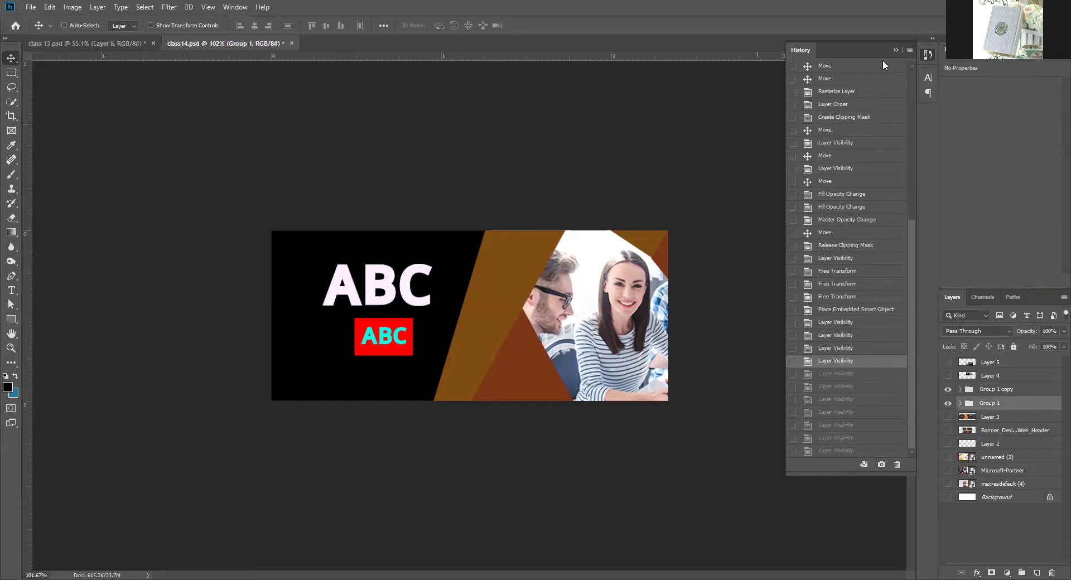
# - Collapse Group 1 copy and hide Group 1, keeping only the copied banner visible
pyautogui.keyDown('ctrl'); pyautogui.click(650, 357); pyautogui.keyUp('ctrl')
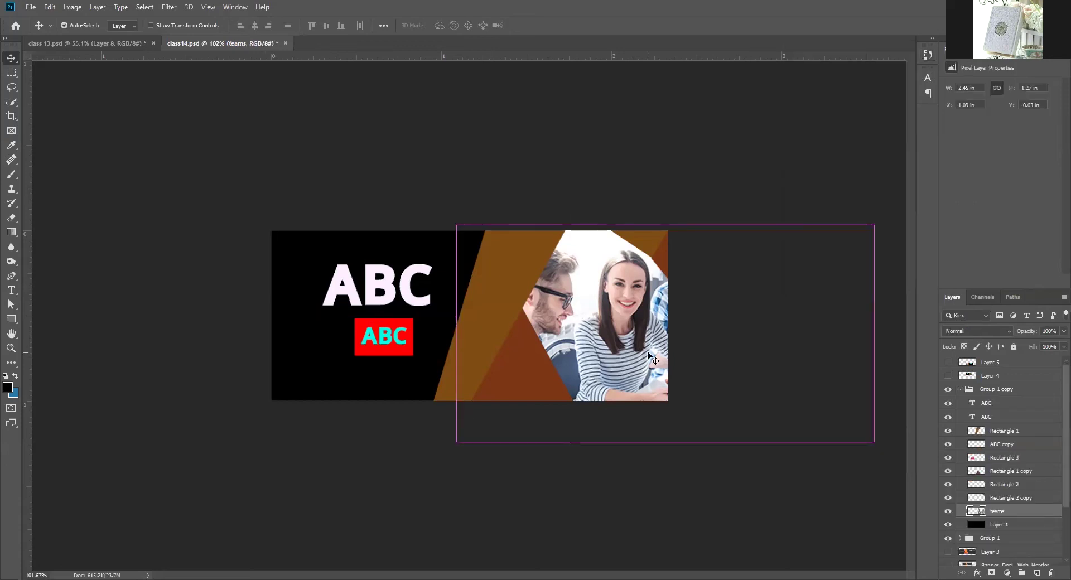
pyautogui.click(960, 389)
pyautogui.click(947, 403)
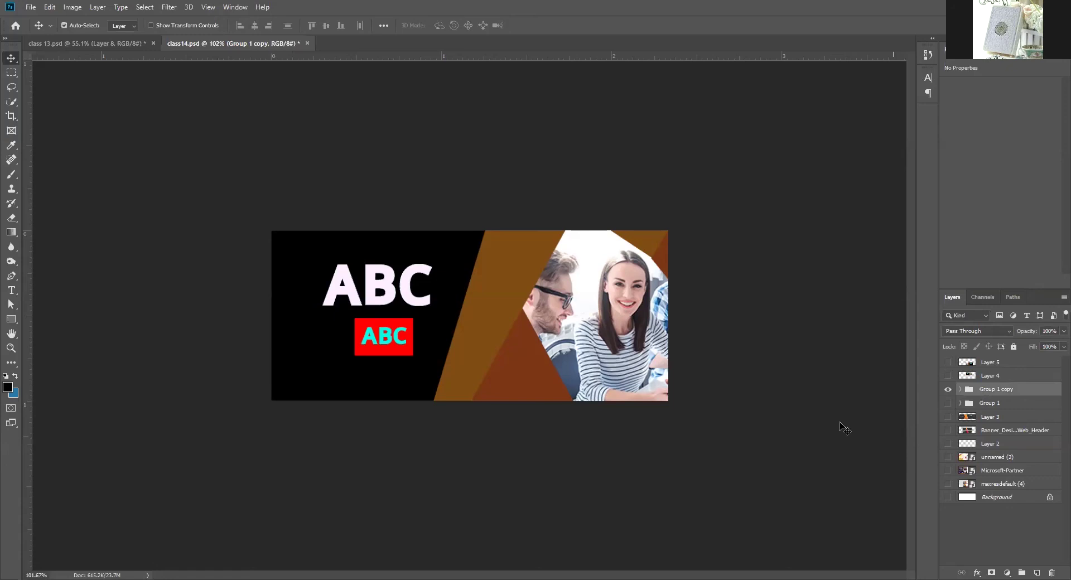
# - Flip Group 1 copy horizontally and shift it left to X 168.50 px so the mirrored banner fills the canvas
pyautogui.hotkey('ctrl', 't')
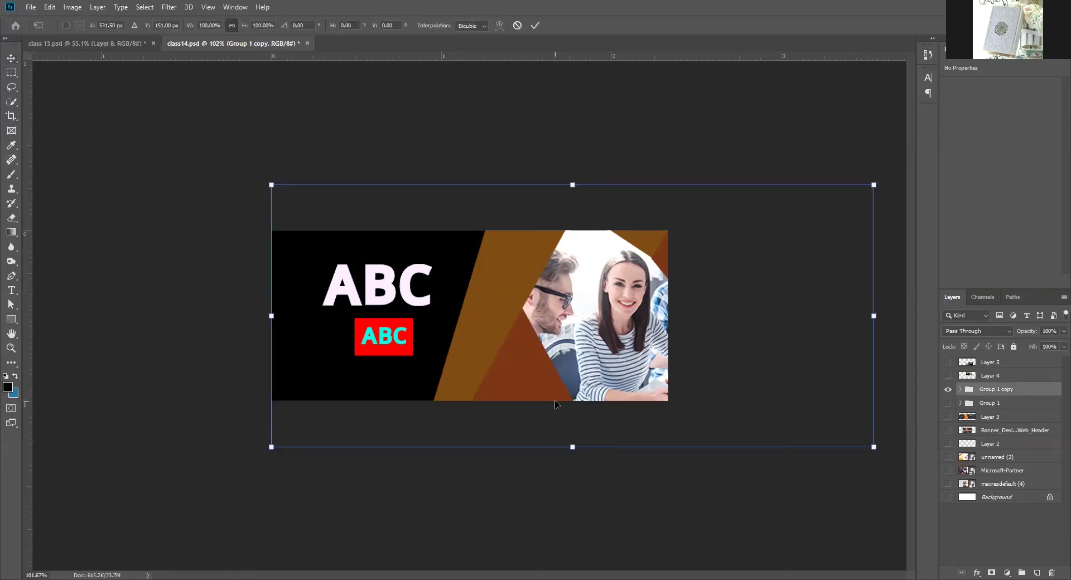
pyautogui.rightClick(580, 361)
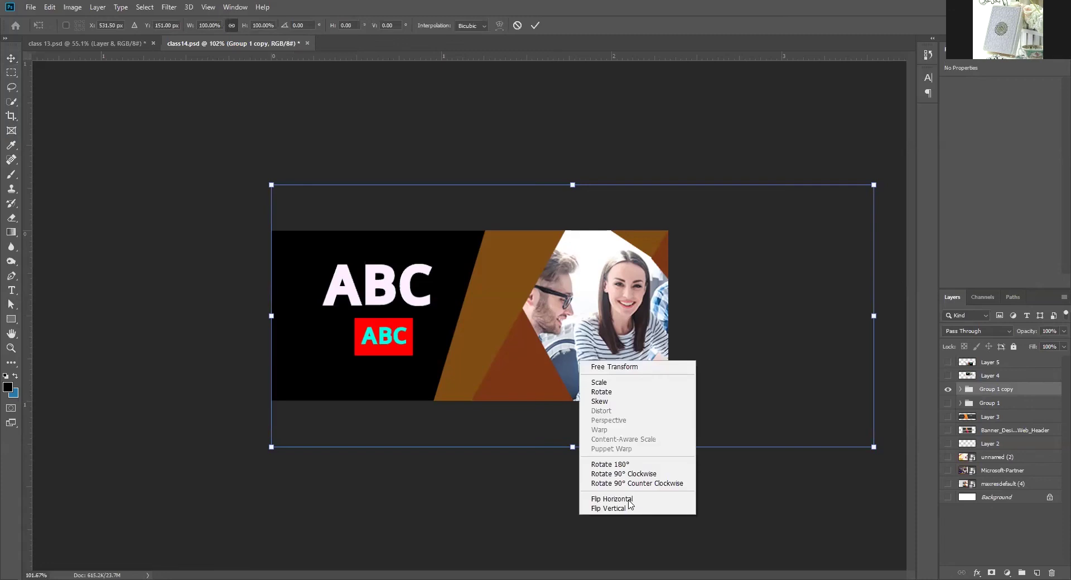
pyautogui.click(613, 500)
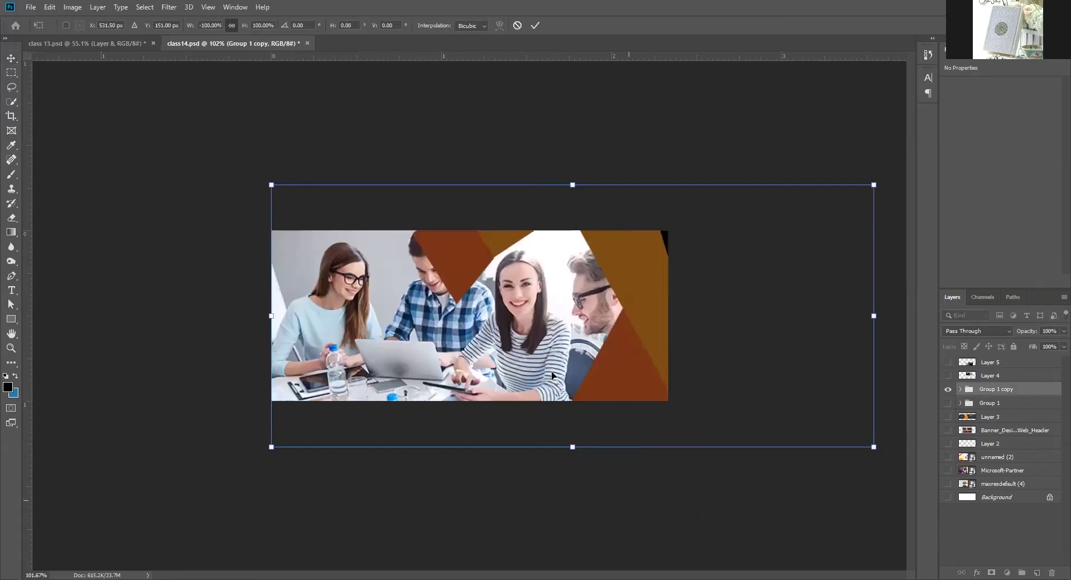
pyautogui.moveTo(555, 364); pyautogui.dragTo(349, 363)
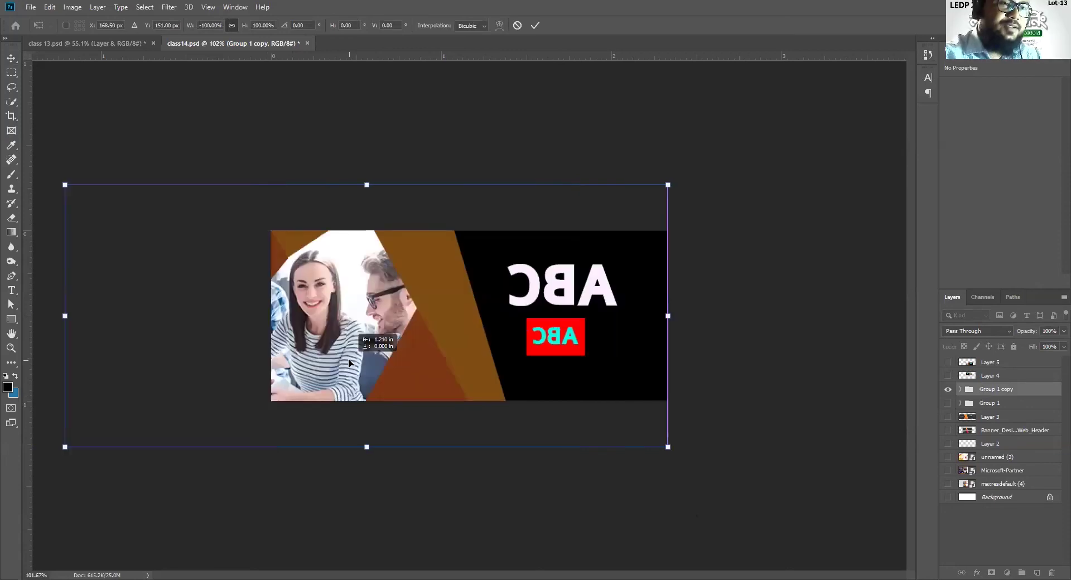
pyautogui.press('Return')
# - Flip the large white ABC text layer horizontally so it reads correctly on the mirrored banner
pyautogui.keyDown('ctrl'); pyautogui.click(609, 296); pyautogui.keyUp('ctrl')
pyautogui.rightClick(609, 294)
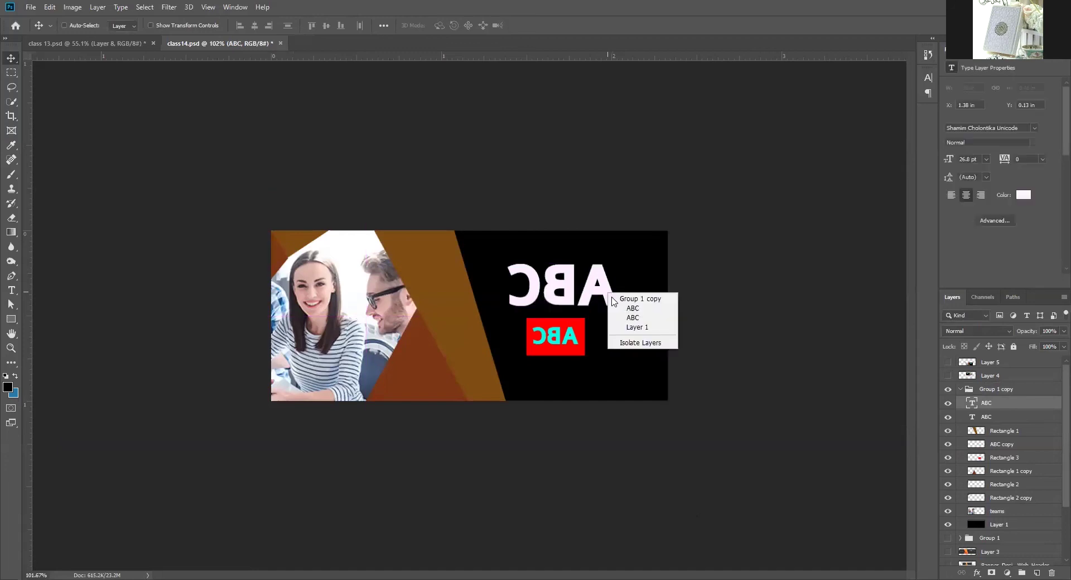
pyautogui.press('ctrl')
pyautogui.click(612, 291)
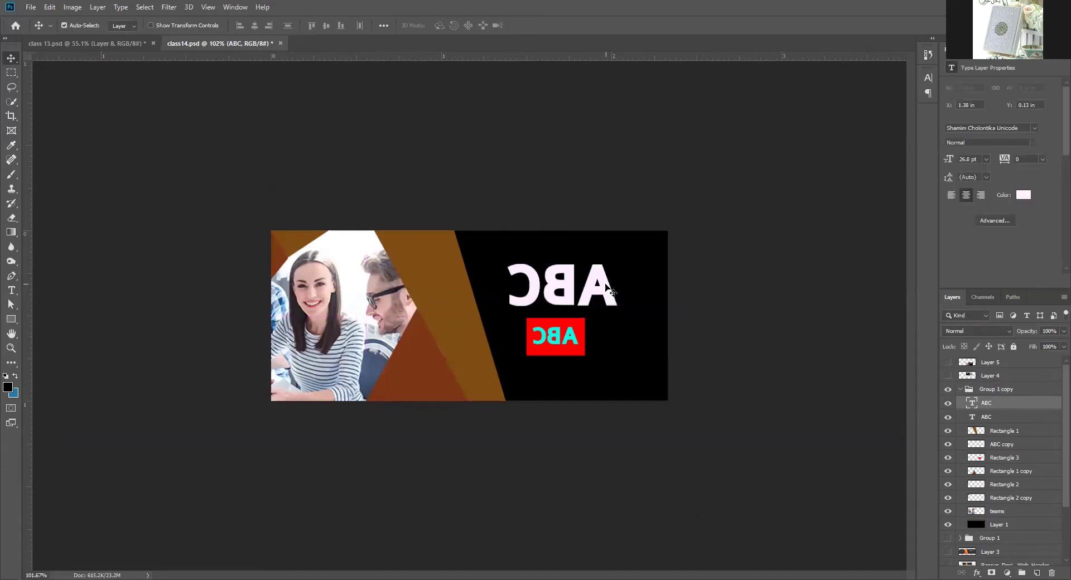
pyautogui.rightClick(610, 284)
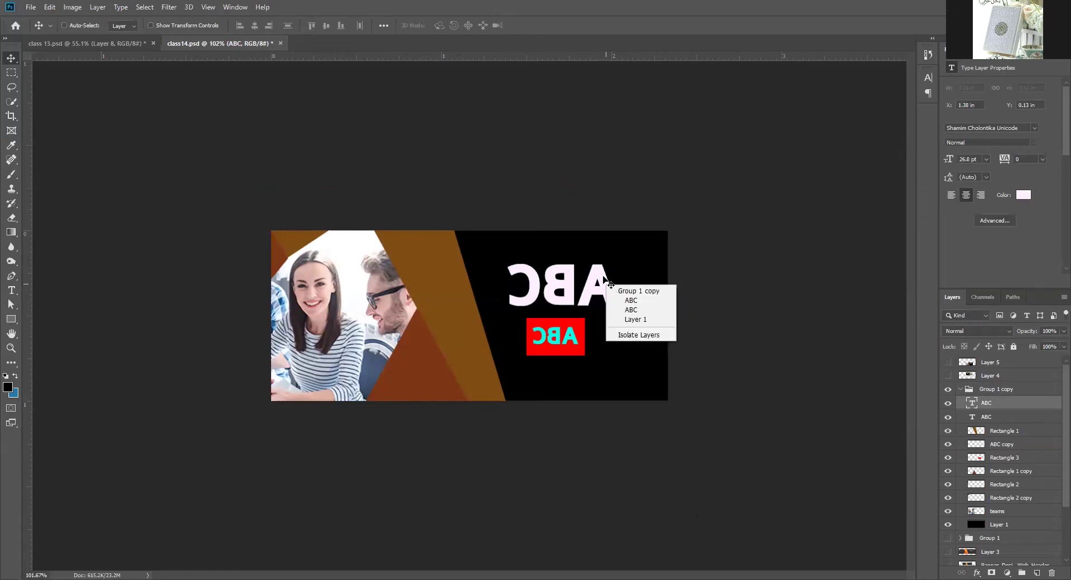
pyautogui.press('Escape')
pyautogui.press('ctrl')
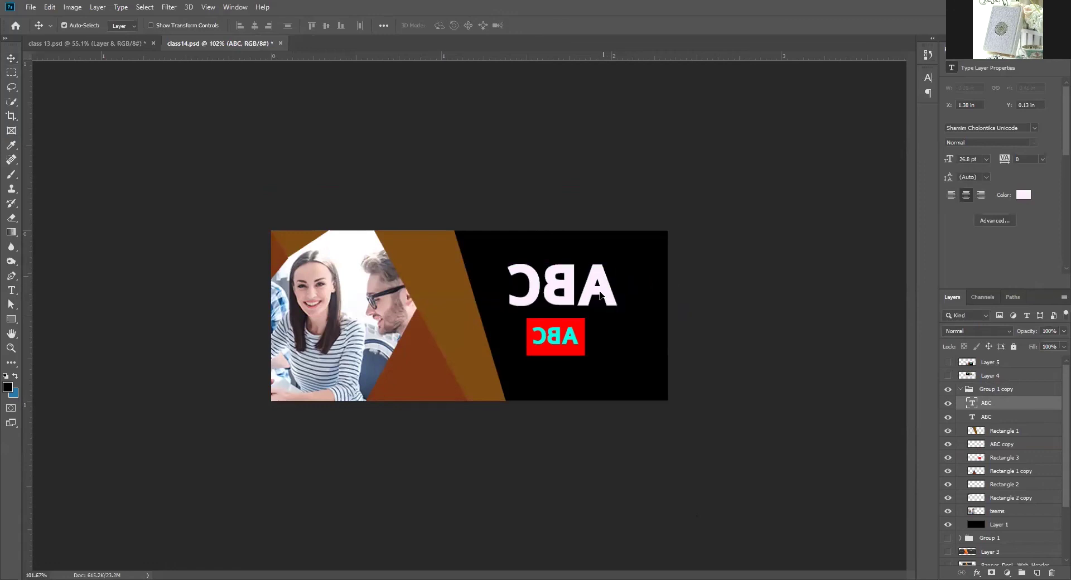
pyautogui.hotkey('ctrl', 't')
pyautogui.rightClick(607, 292)
pyautogui.click(638, 430)
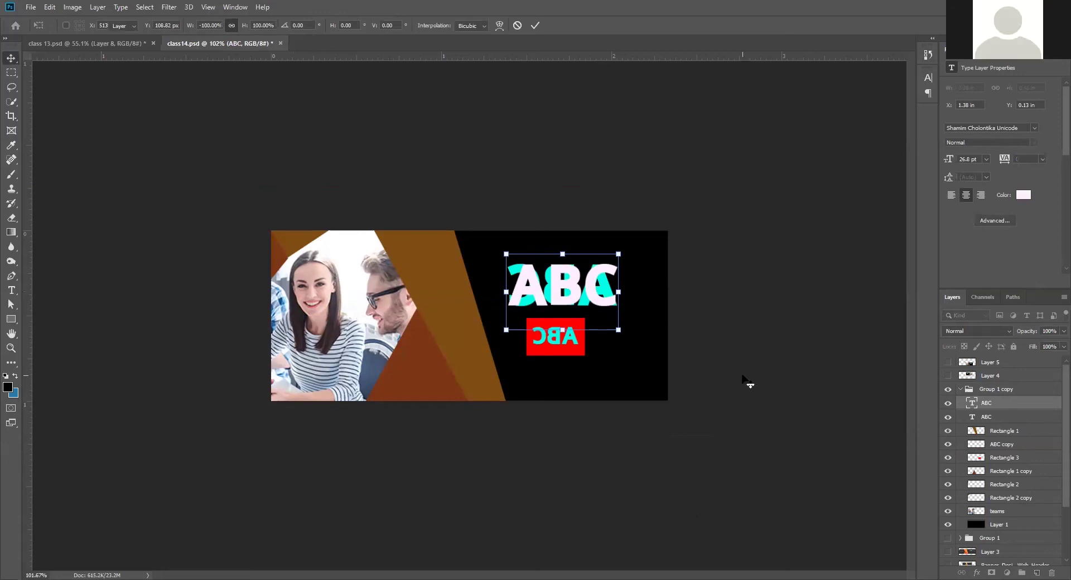
pyautogui.press('Return')
# - Hide the second ABC text layer behind the heading and delete the red Rectangle 3 layer
pyautogui.press('ctrl')
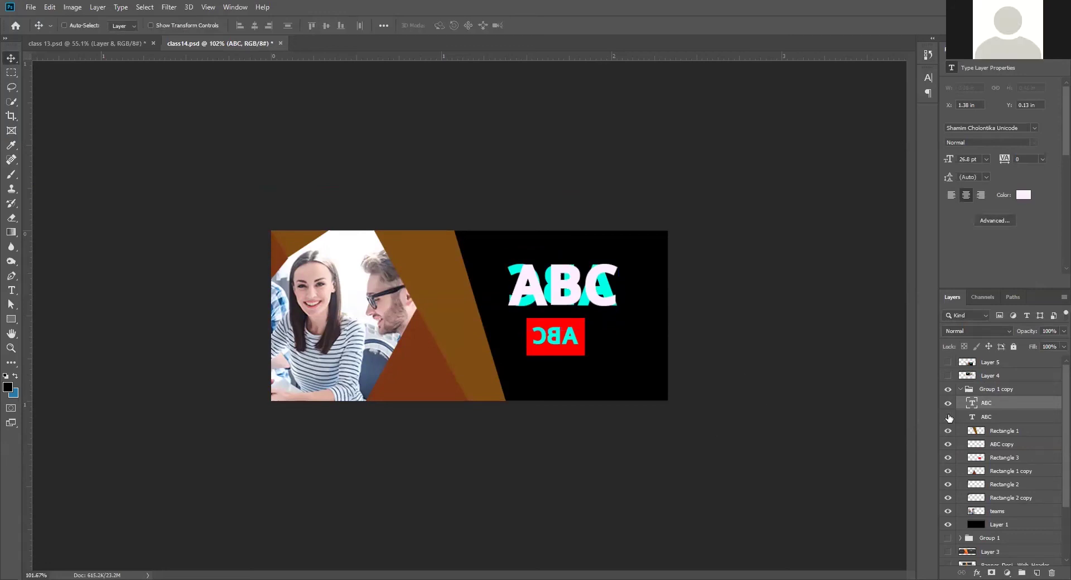
pyautogui.click(949, 417)
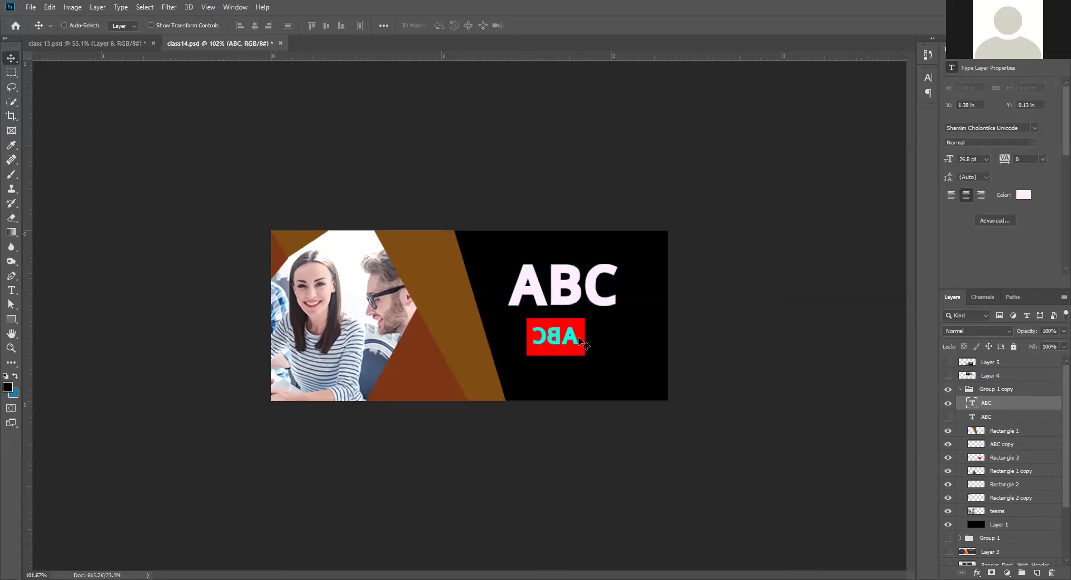
pyautogui.keyDown('ctrl'); pyautogui.click(593, 347); pyautogui.keyUp('ctrl')
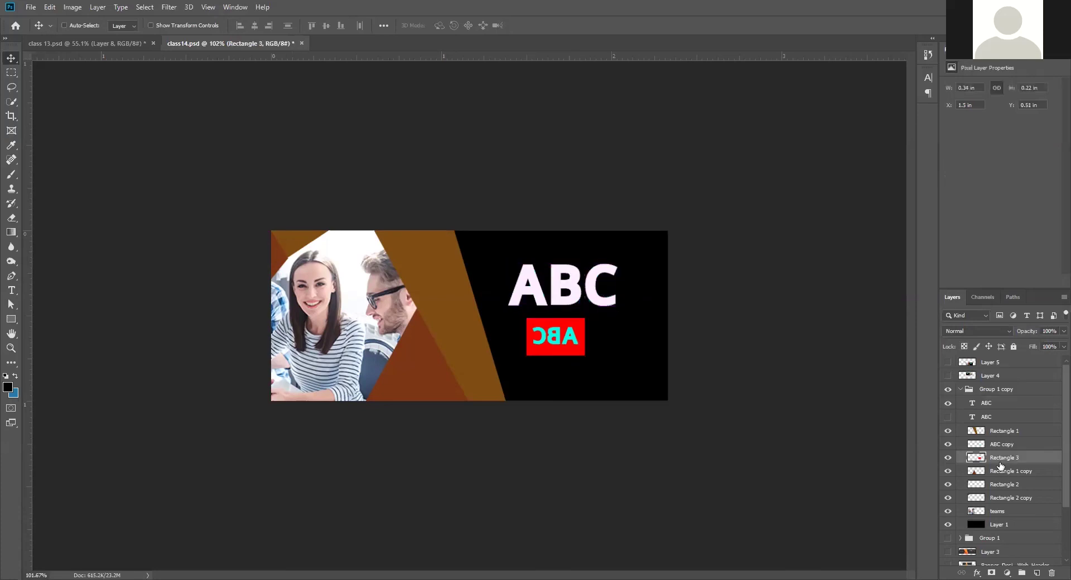
pyautogui.press('Delete')
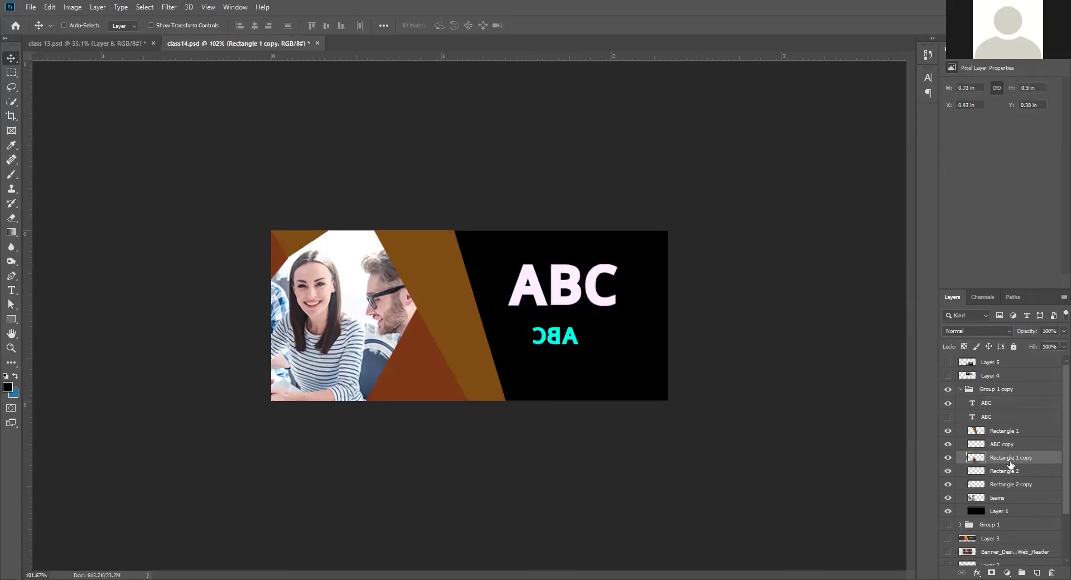
# - Flip the small cyan ABC copy layer horizontally and save the document, applying the transformation
pyautogui.press('ctrl')
pyautogui.keyDown('ctrl'); pyautogui.click(561, 341); pyautogui.keyUp('ctrl')
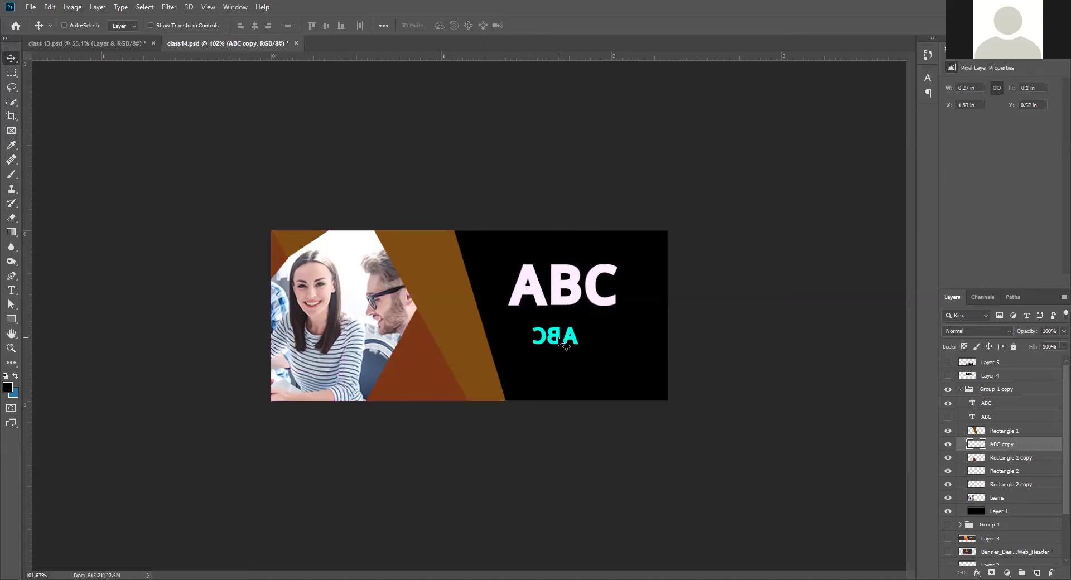
pyautogui.hotkey('ctrl', 't')
pyautogui.rightClick(562, 341)
pyautogui.click(632, 477)
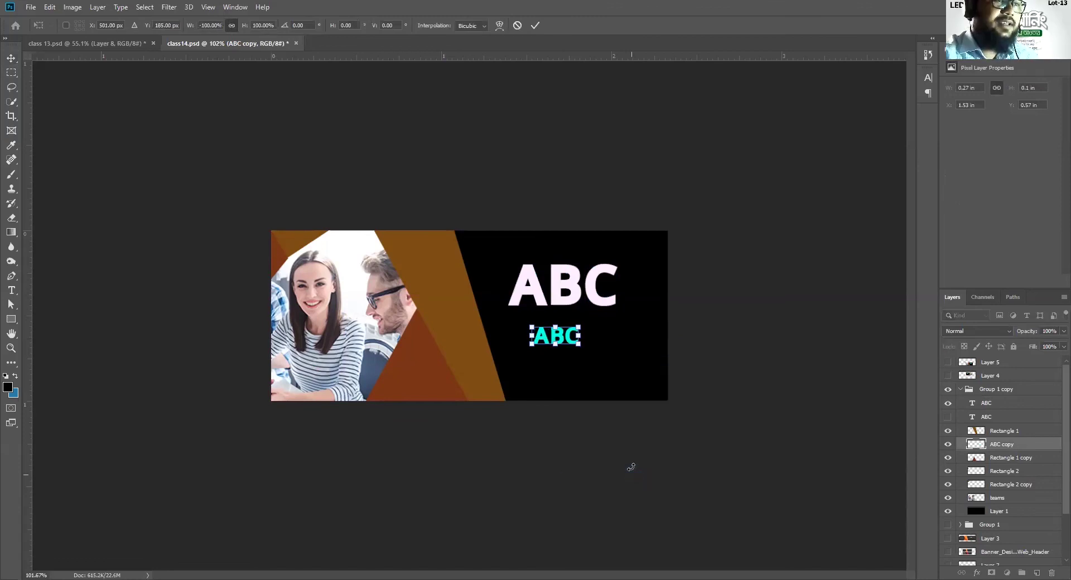
pyautogui.hotkey('ctrl', 's')
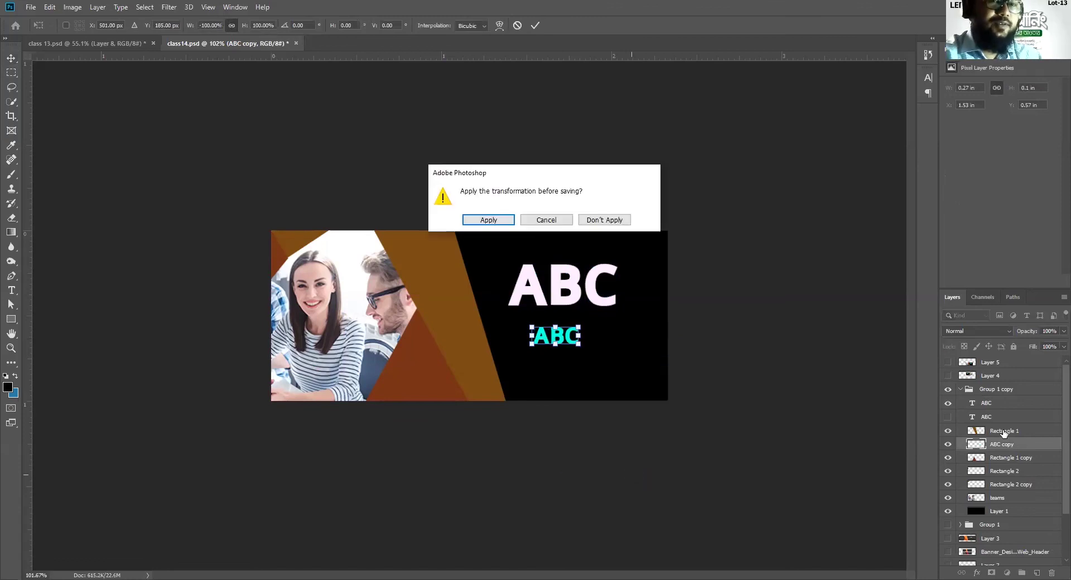
pyautogui.click(495, 215)
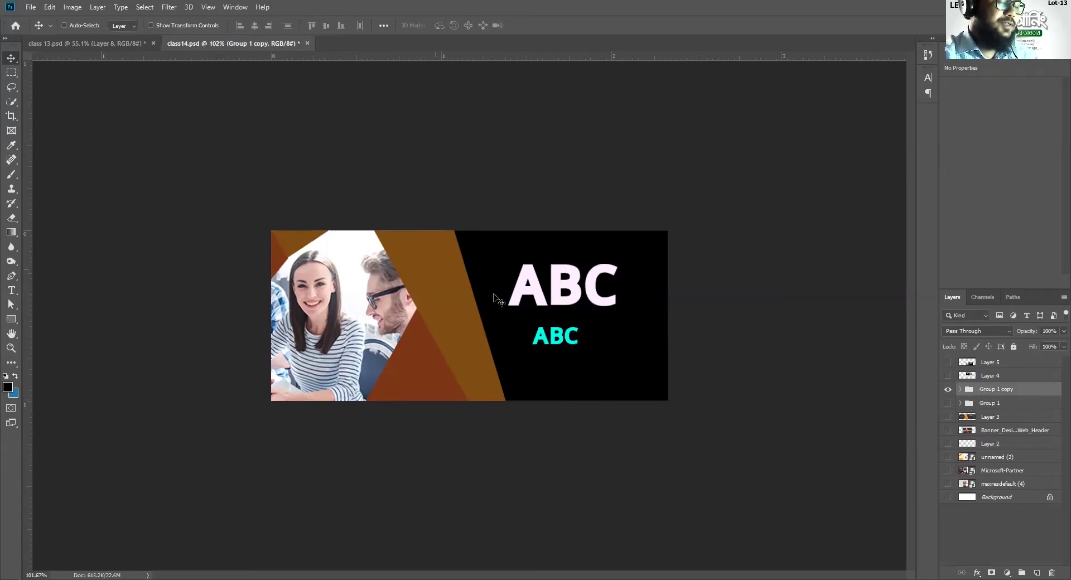
# - Flip Group 1 copy horizontally, shift it right to X 531.50 px, and show Group 1 beneath it to compare the two banners
pyautogui.hotkey('ctrl', 't')
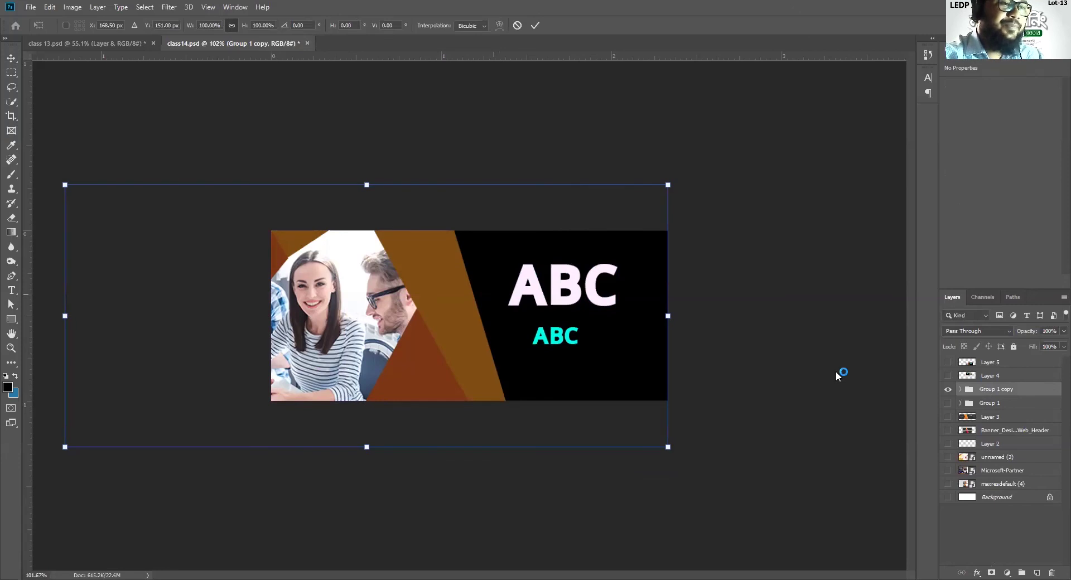
pyautogui.moveTo(385, 280); pyautogui.dragTo(416, 248)
pyautogui.moveTo(497, 268); pyautogui.dragTo(571, 354)
pyautogui.moveTo(527, 382); pyautogui.dragTo(417, 323)
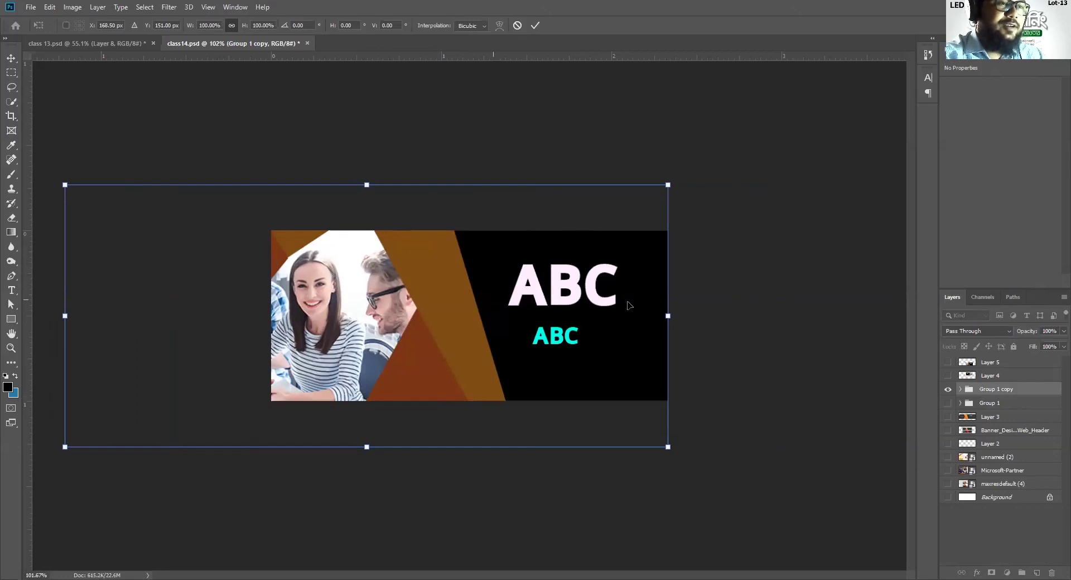
pyautogui.rightClick(454, 291)
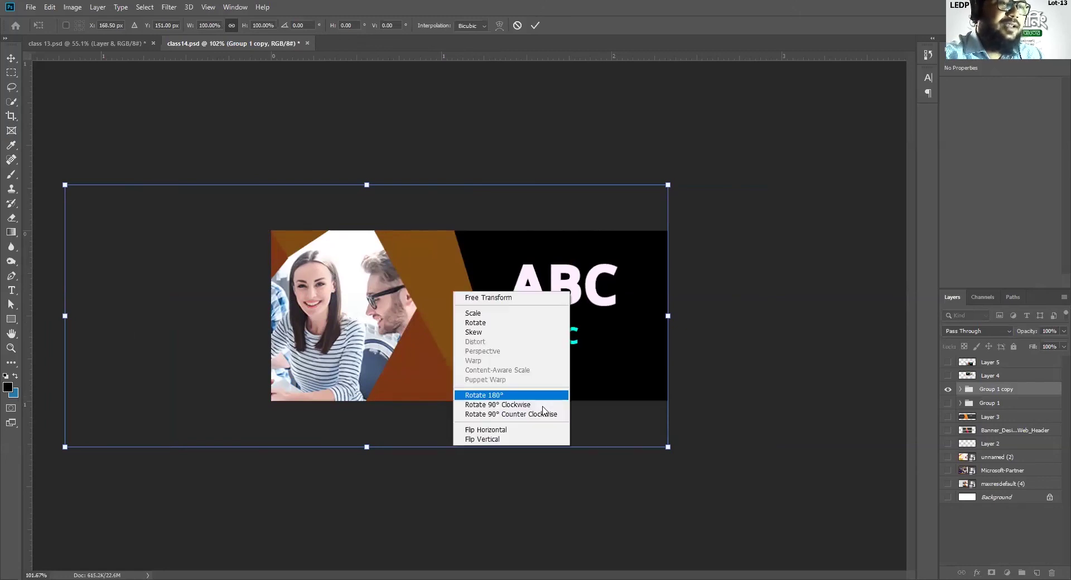
pyautogui.click(524, 432)
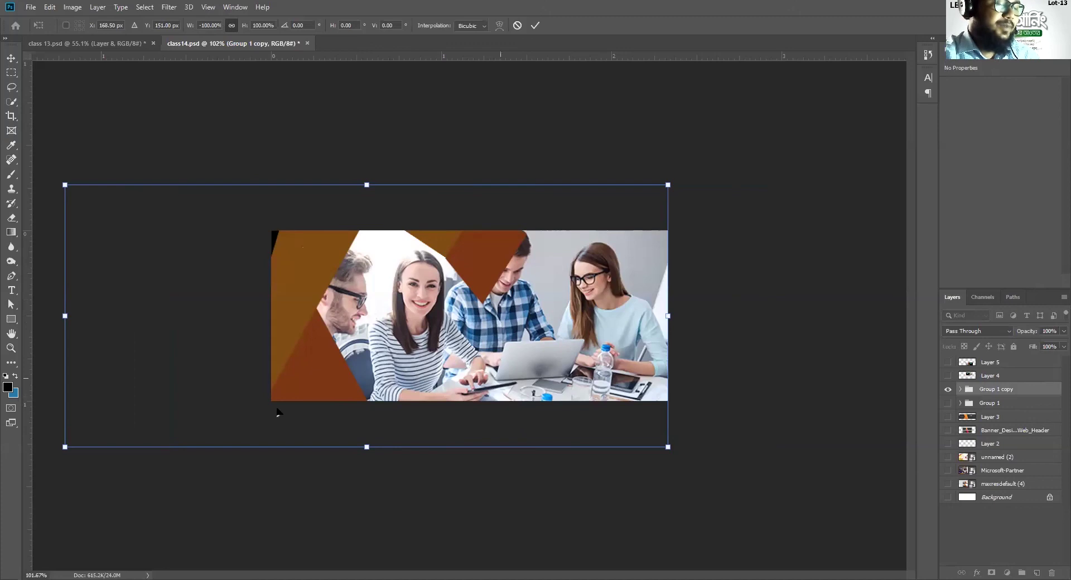
pyautogui.moveTo(324, 345); pyautogui.dragTo(293, 323)
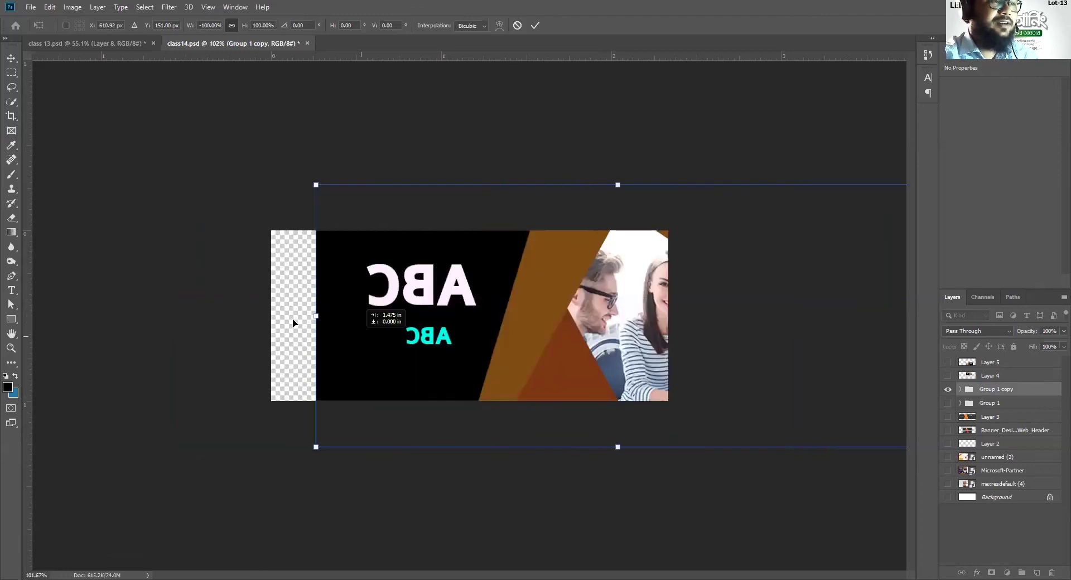
pyautogui.moveTo(355, 341); pyautogui.dragTo(317, 328)
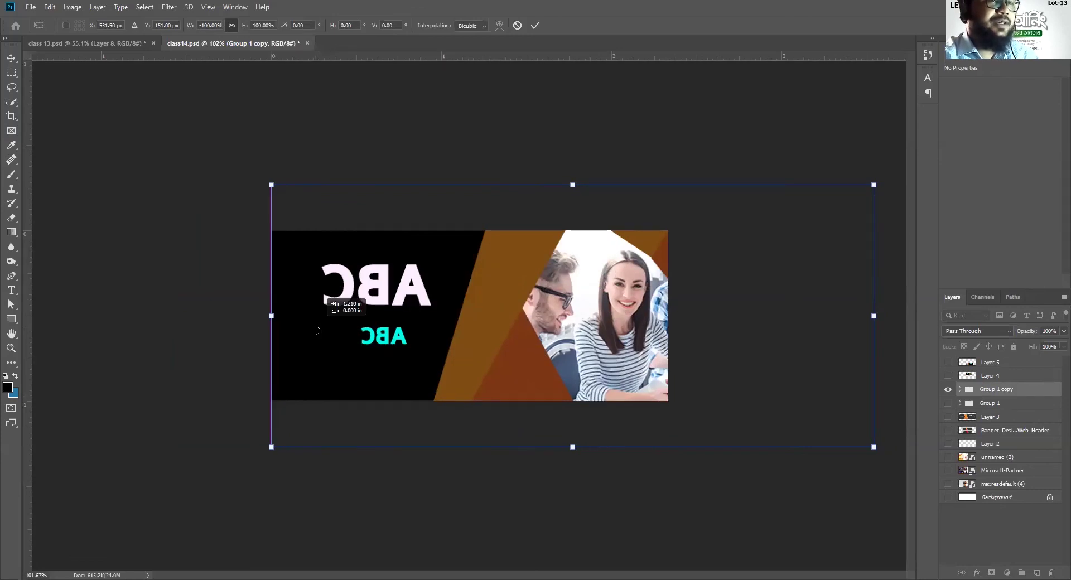
pyautogui.press('Return')
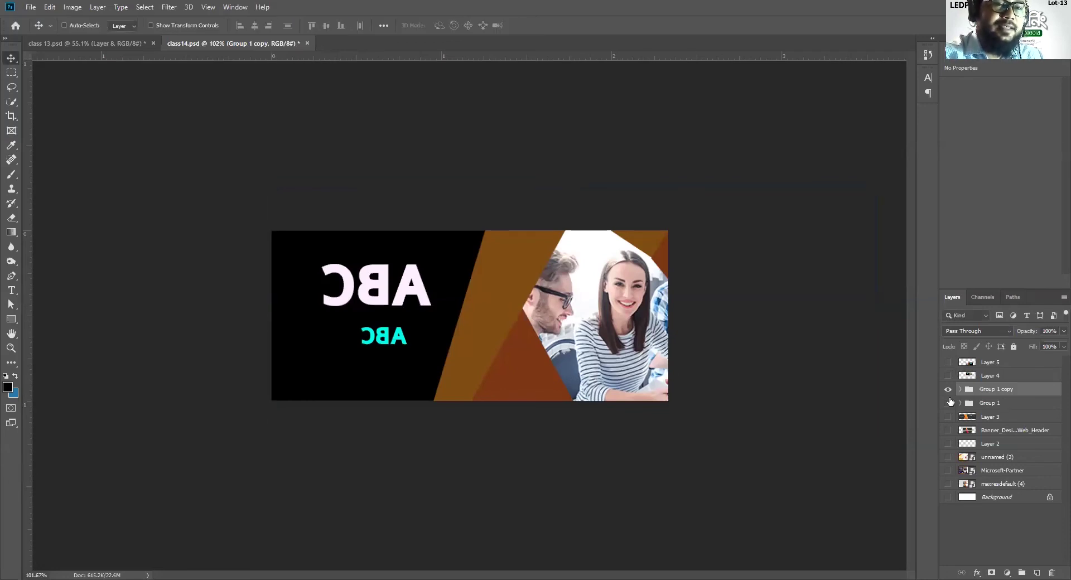
pyautogui.click(948, 390)
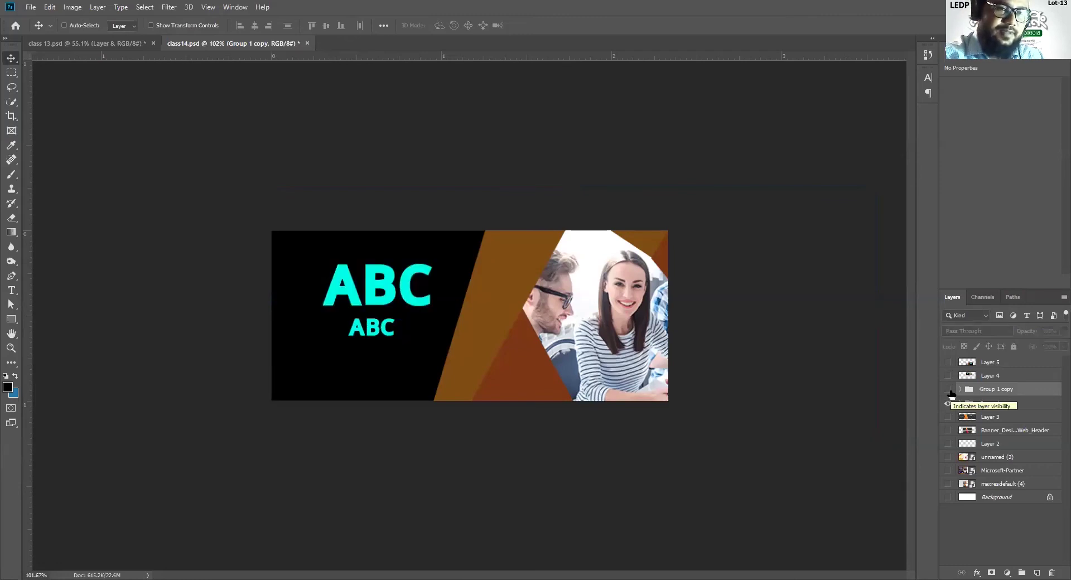
pyautogui.click(948, 389)
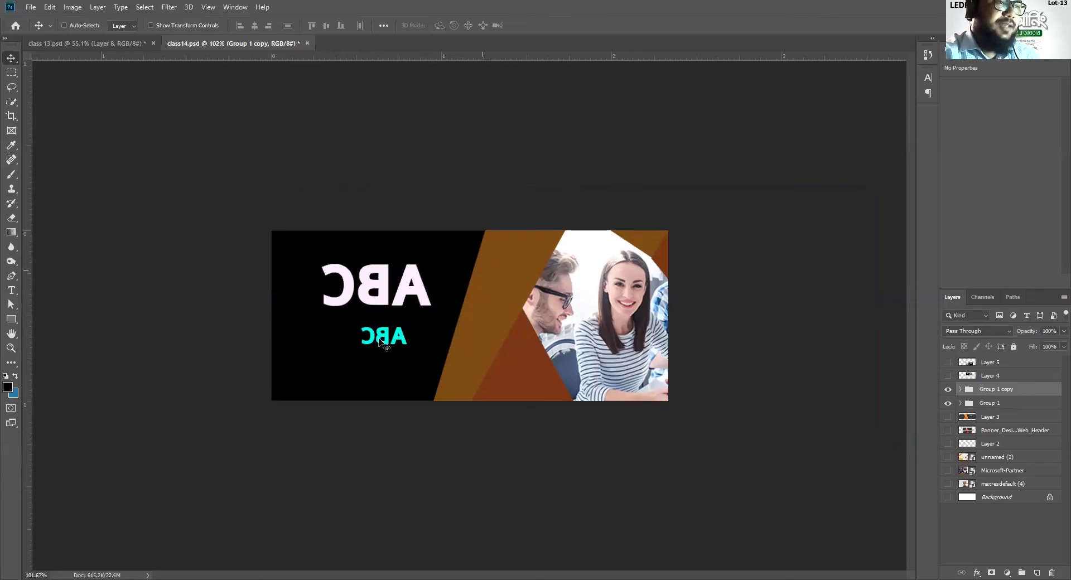
# - Flip the large white ABC text layer in Group 1 copy horizontally
pyautogui.press('ctrl')
pyautogui.keyDown('ctrl'); pyautogui.click(385, 294); pyautogui.keyUp('ctrl')
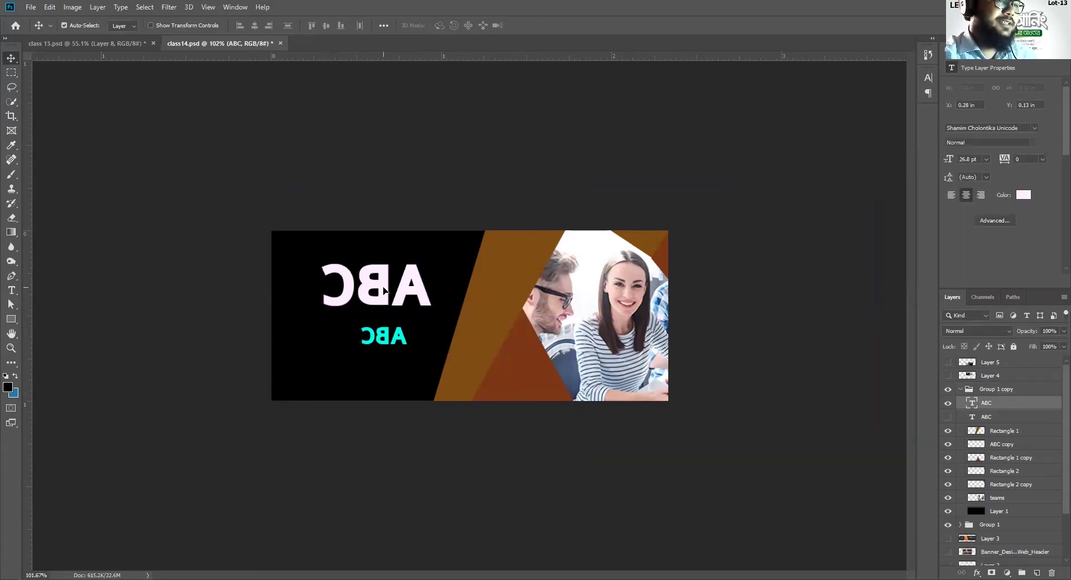
pyautogui.hotkey('ctrl', 't')
pyautogui.rightClick(384, 290)
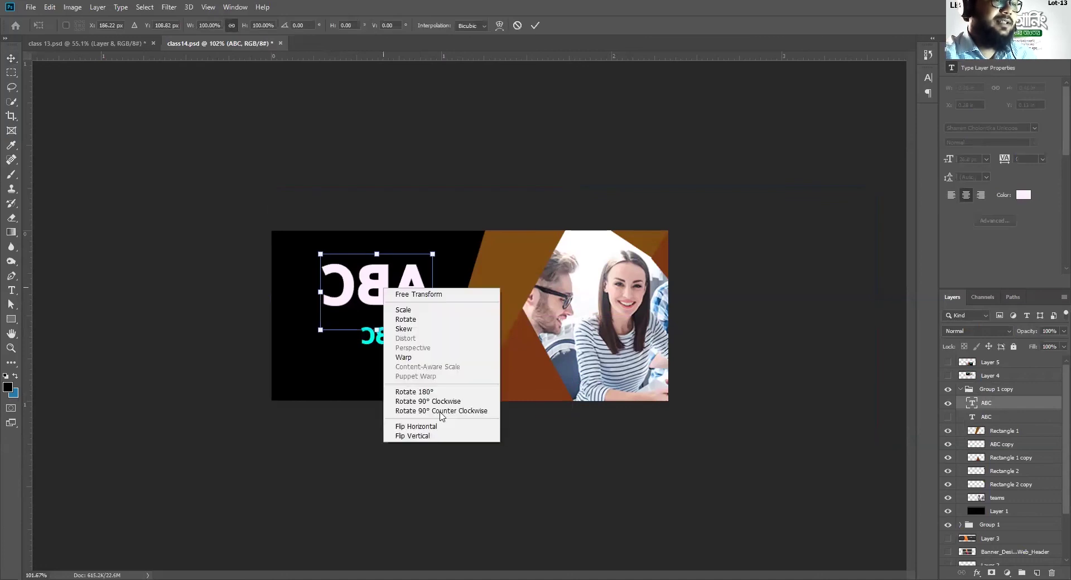
pyautogui.press('Up')
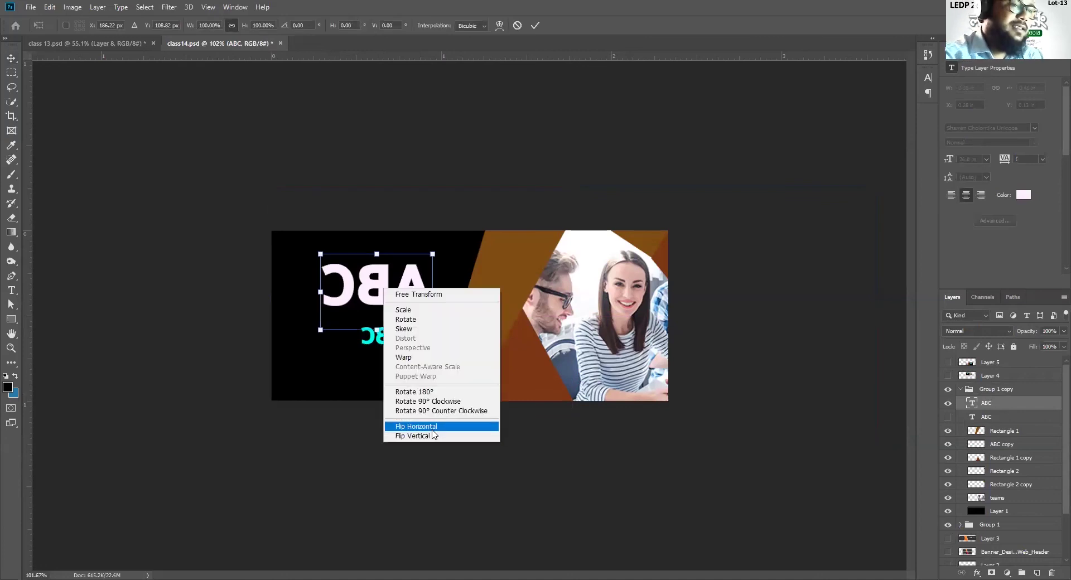
pyautogui.press('Return')
pyautogui.hotkey('ctrl', 'z')
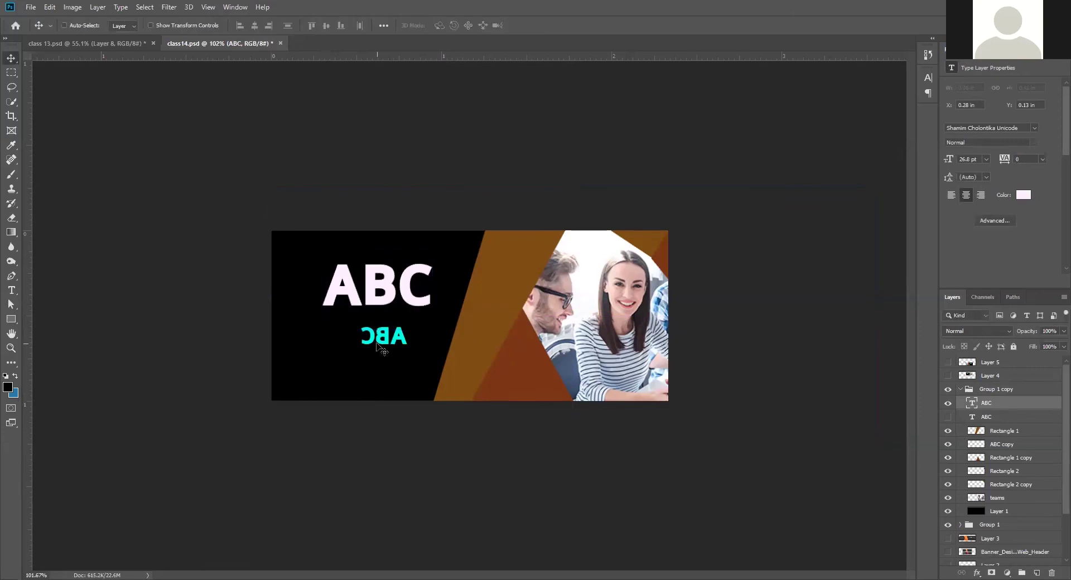
pyautogui.press('Return')
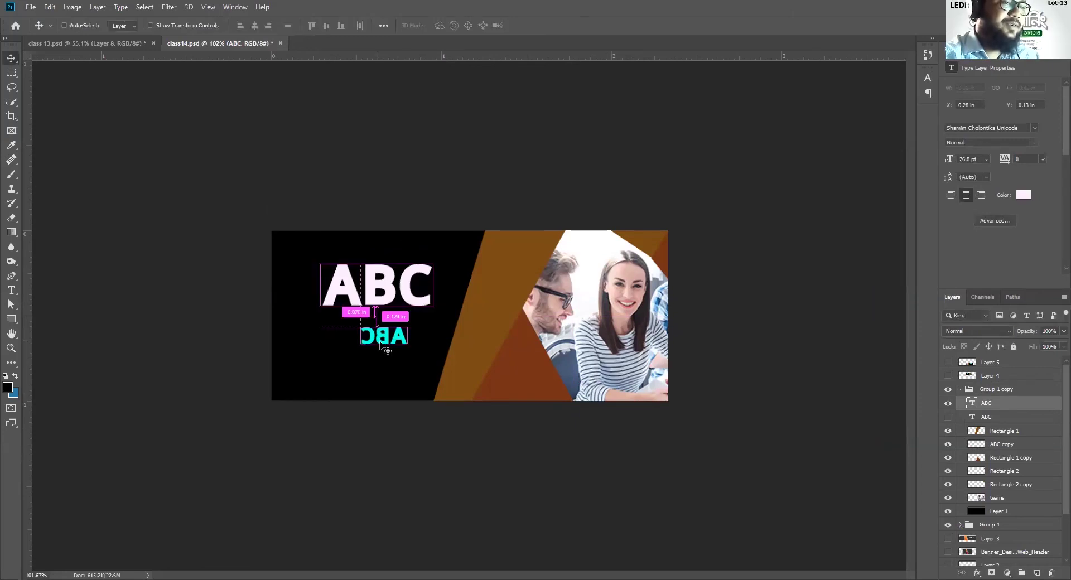
# - Select the small cyan ABC copy layer below the heading and flip it horizontally
pyautogui.rightClick(382, 345)
pyautogui.click(382, 342)
pyautogui.rightClick(382, 341)
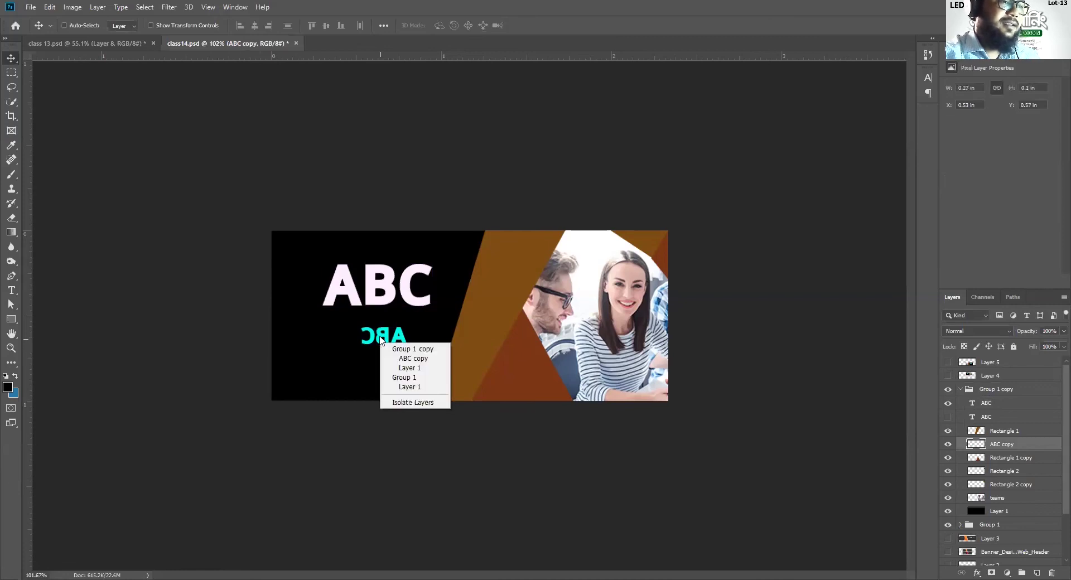
pyautogui.keyDown('ctrl'); pyautogui.click(383, 338); pyautogui.keyUp('ctrl')
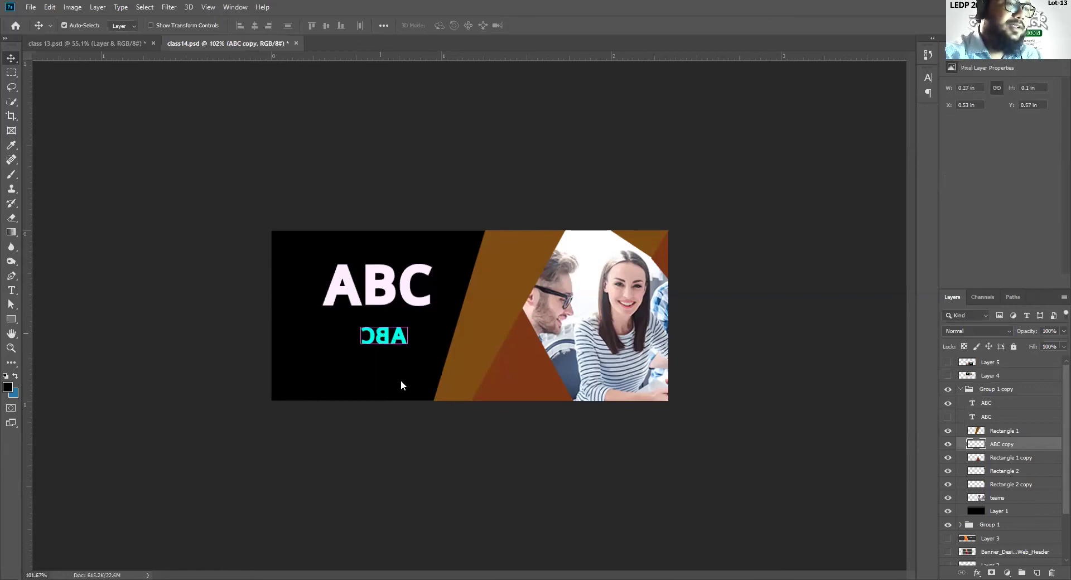
pyautogui.hotkey('ctrl', 't')
pyautogui.rightClick(382, 335)
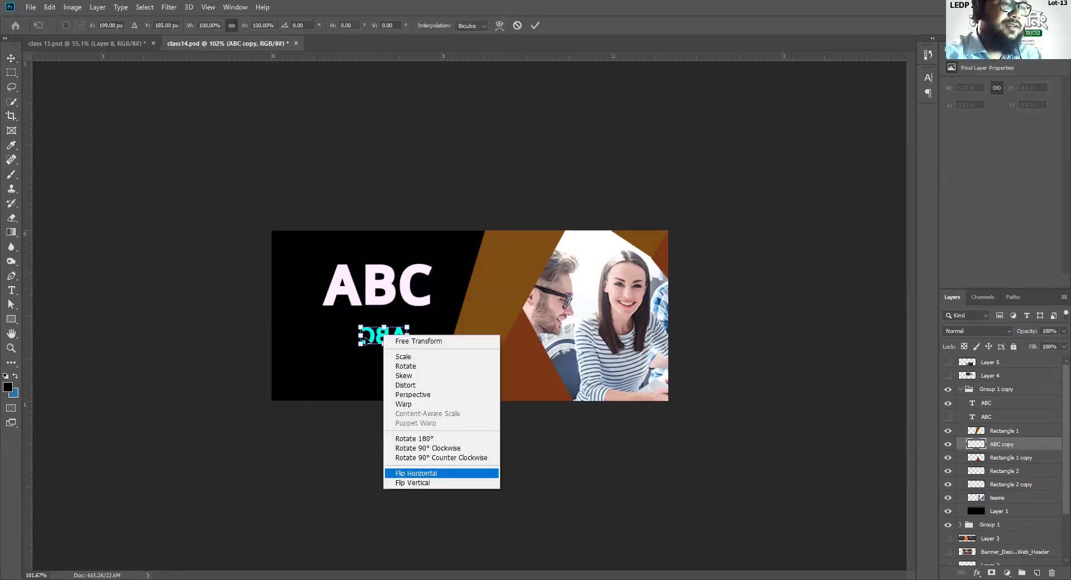
pyautogui.click(441, 473)
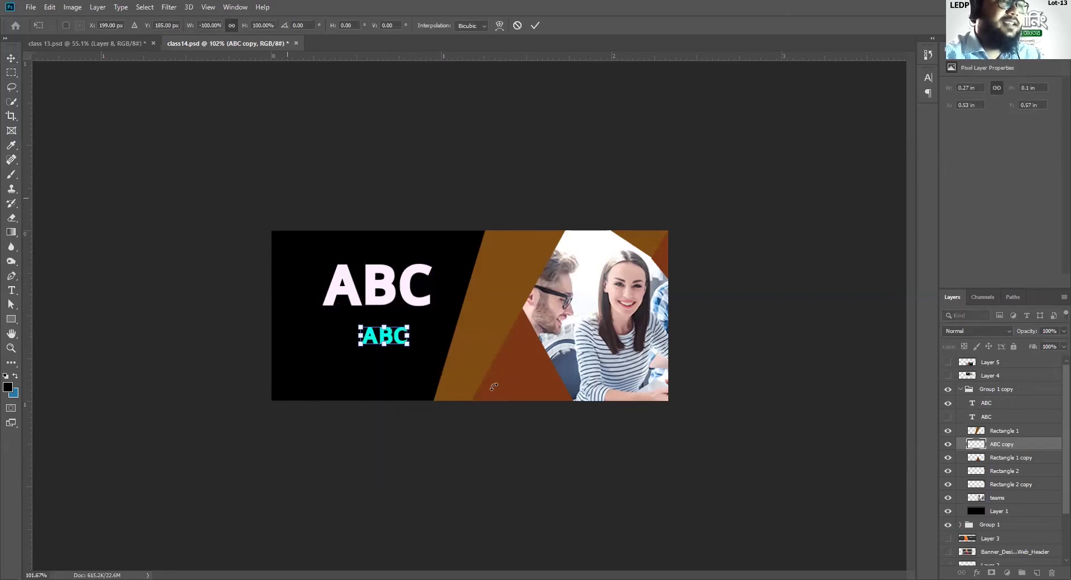
pyautogui.press('Return')
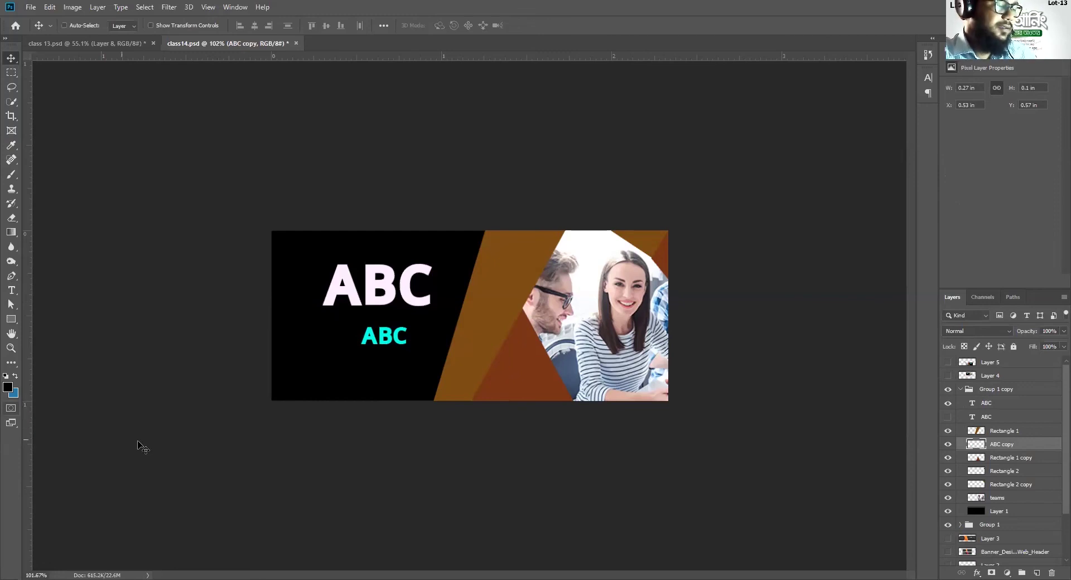
# - Save the document and undo both ABC text flips, going back to the state with Group 1 copy hidden
pyautogui.press('ctrl')
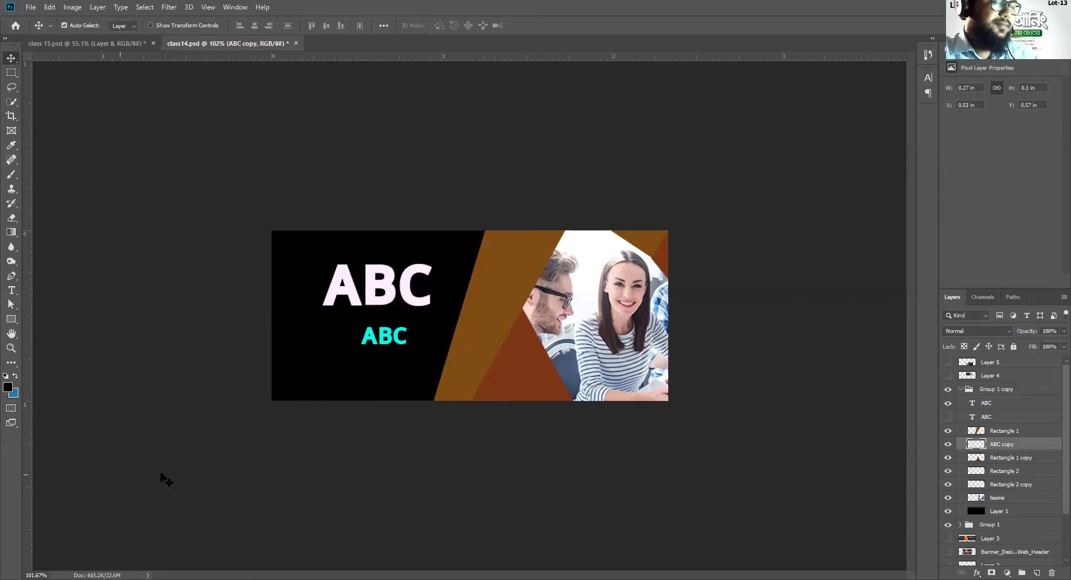
pyautogui.hotkey('ctrl', 's')
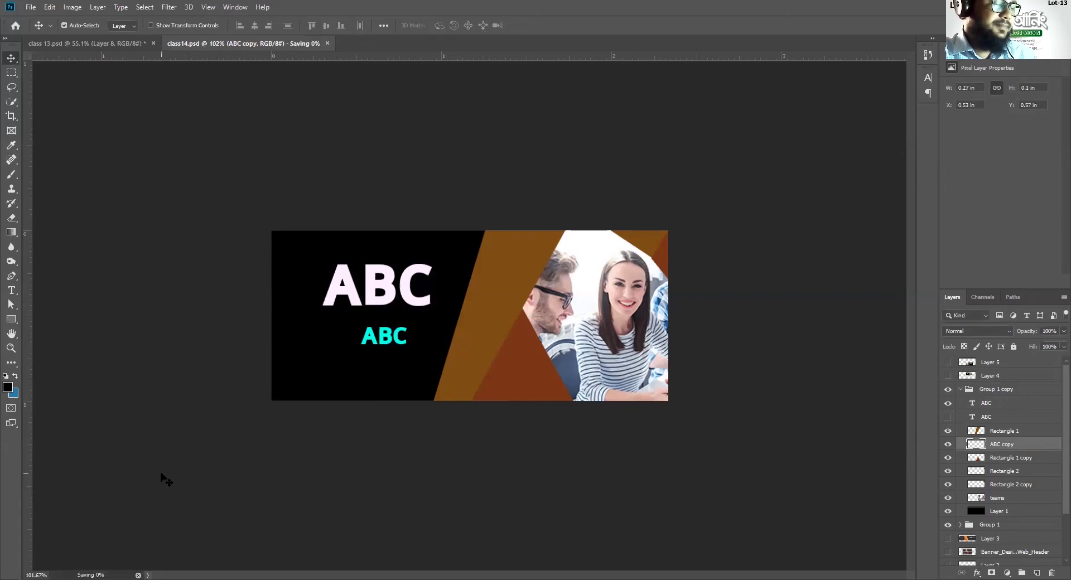
pyautogui.hotkey('ctrl', 'shift', 'h')
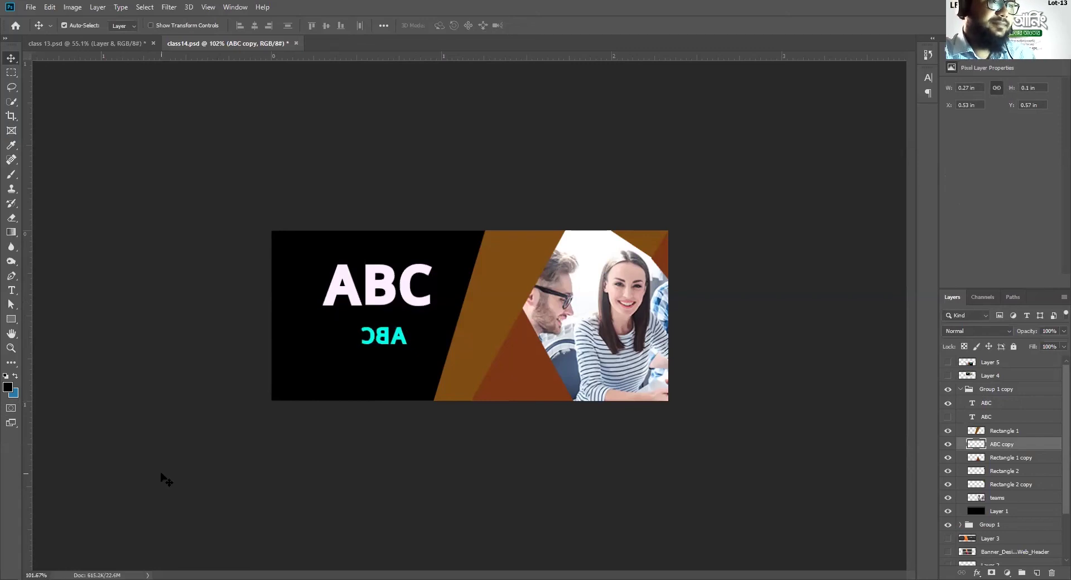
pyautogui.hotkey('ctrl', ',')
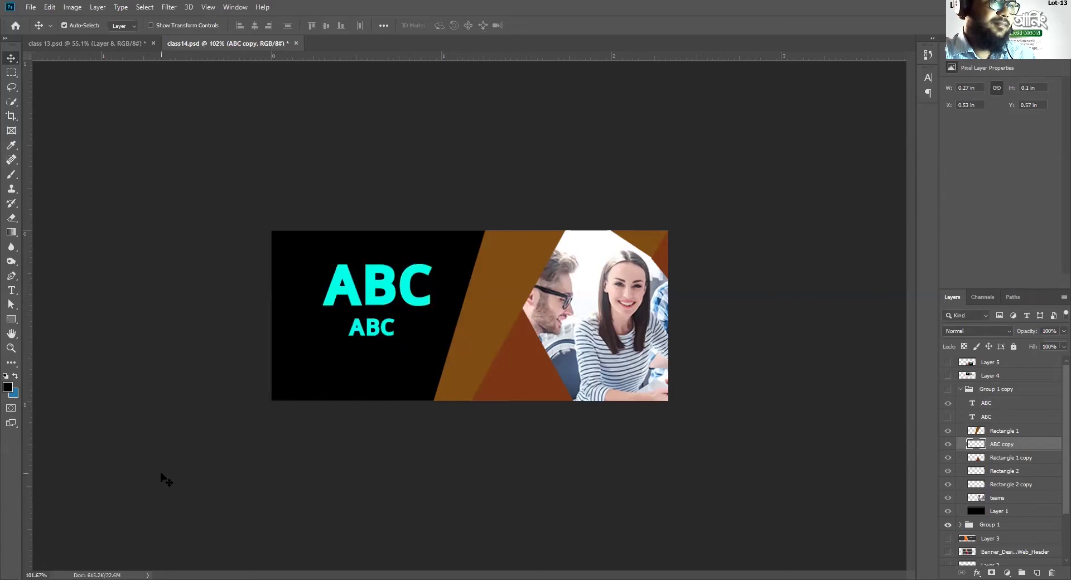
pyautogui.press('ctrl')
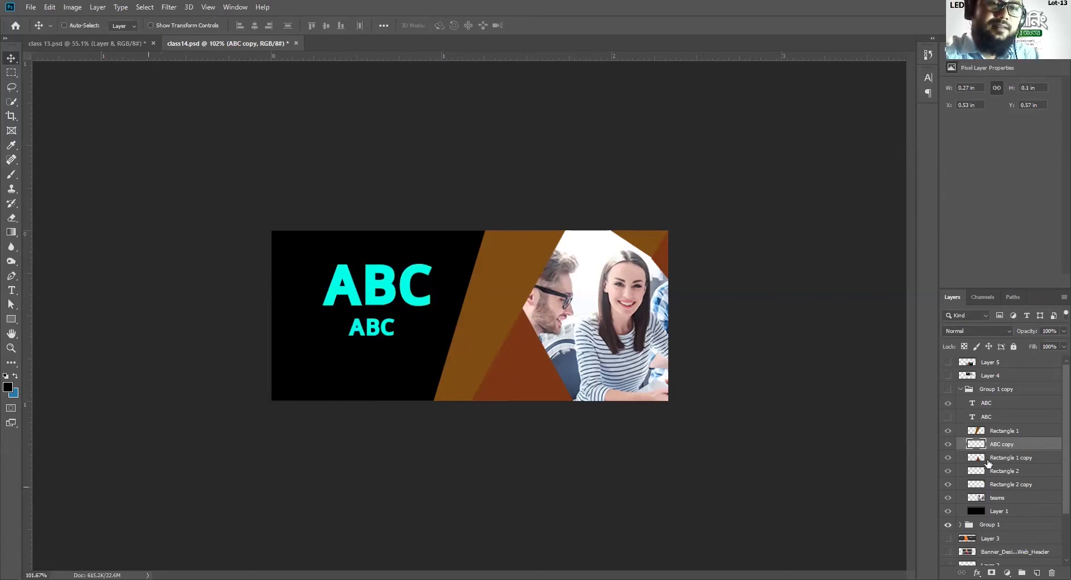
# - Collapse Group 1 copy, toggle its visibility to compare it with Group 1, leave it hidden and save the document
pyautogui.click(957, 390)
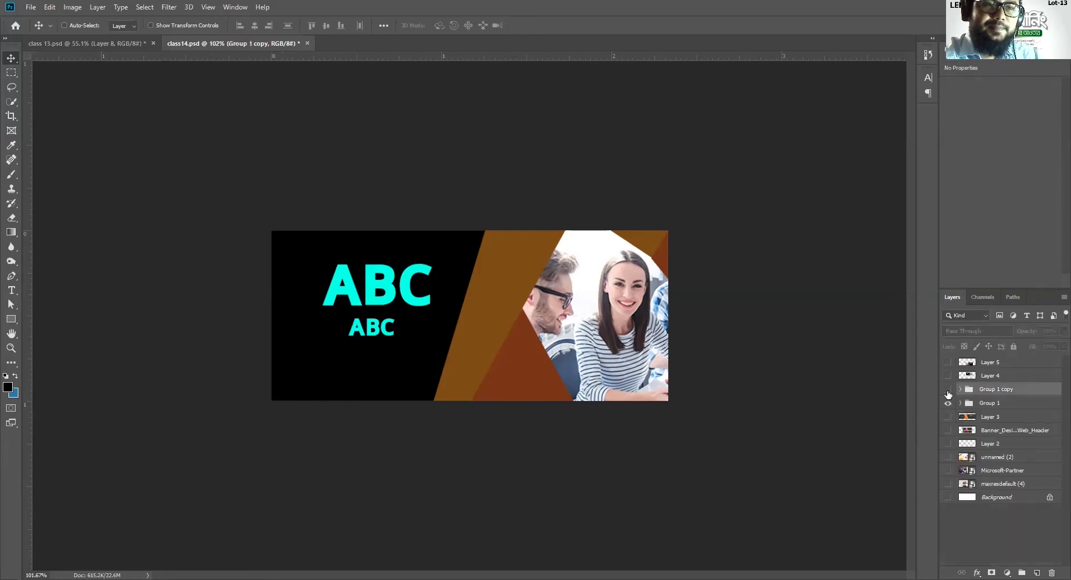
pyautogui.click(948, 390)
pyautogui.click(948, 390)
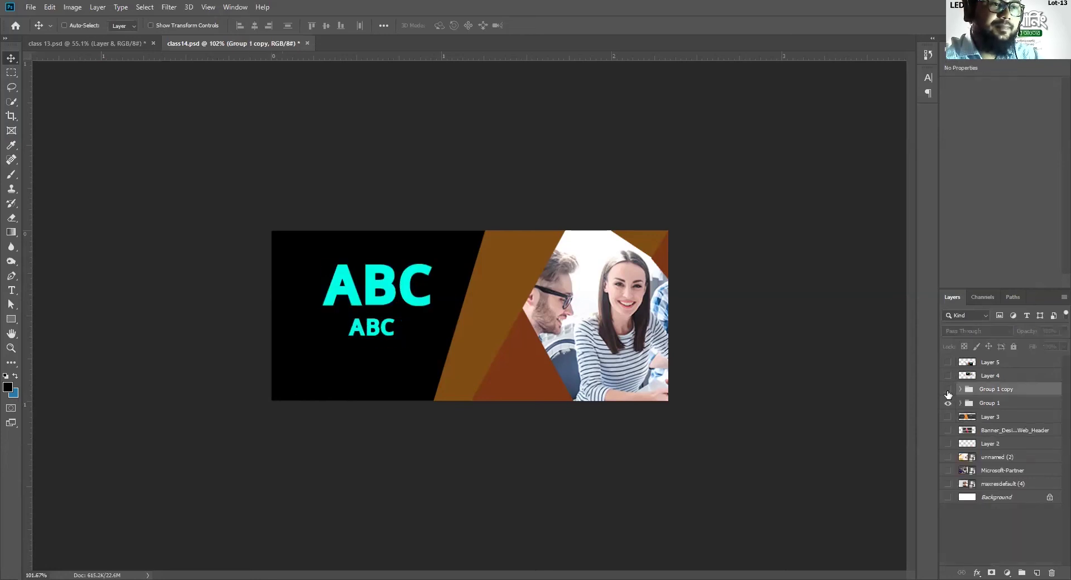
pyautogui.click(947, 390)
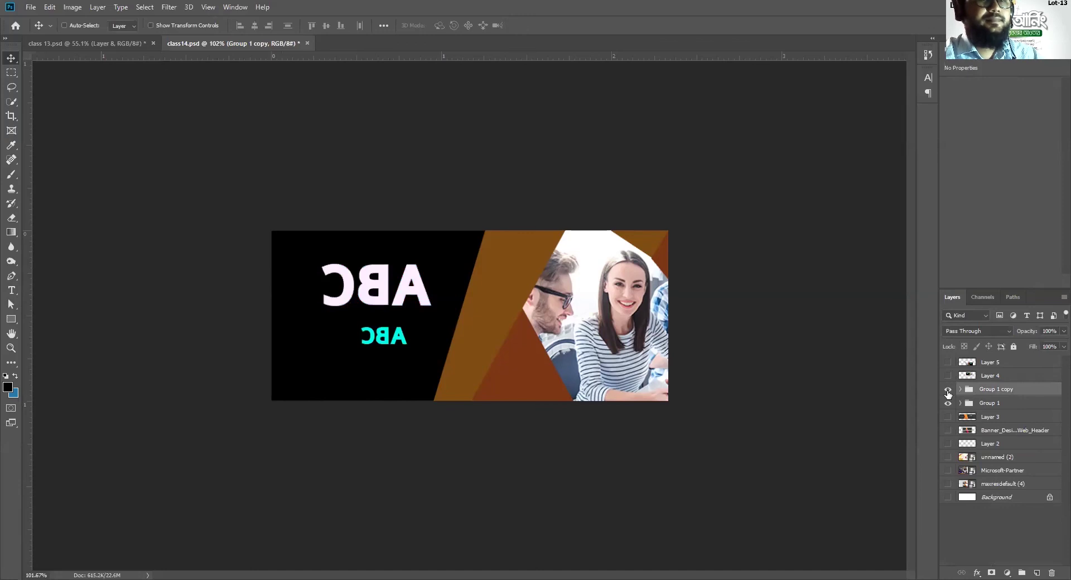
pyautogui.click(948, 391)
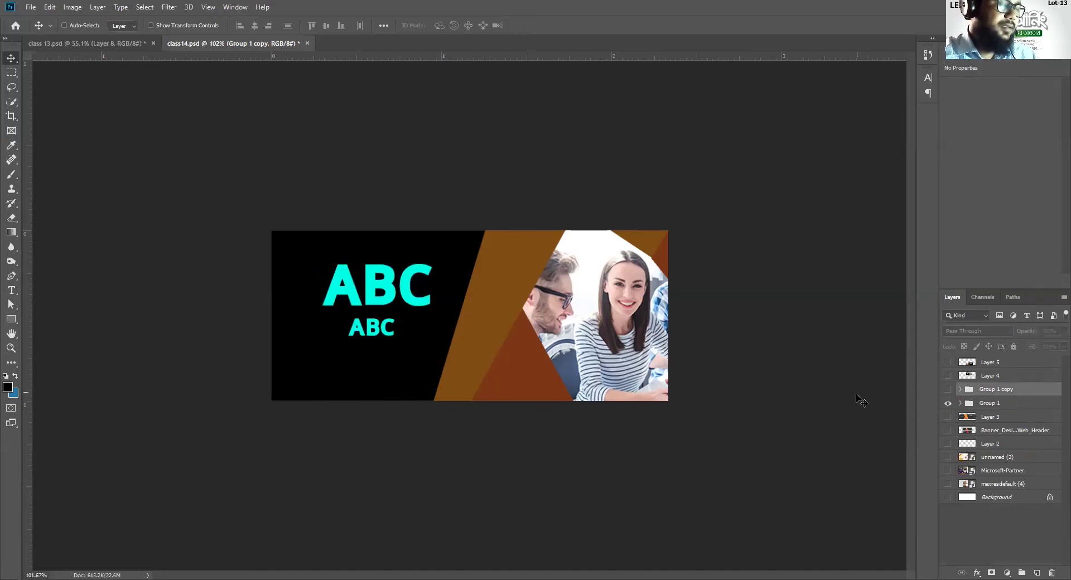
pyautogui.hotkey('ctrl', 's')
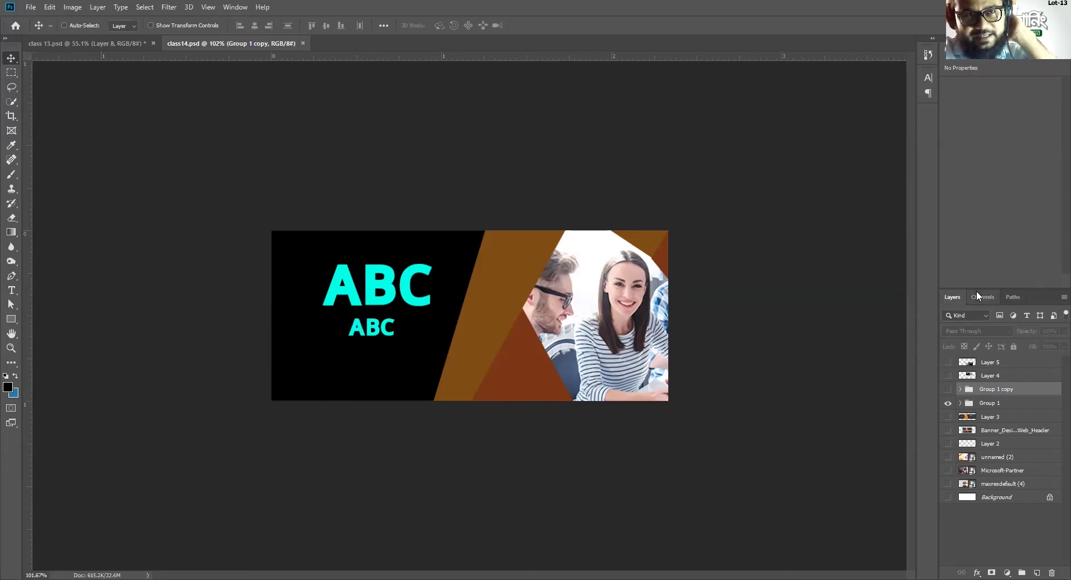
pyautogui.click(1013, 296)
pyautogui.click(953, 298)
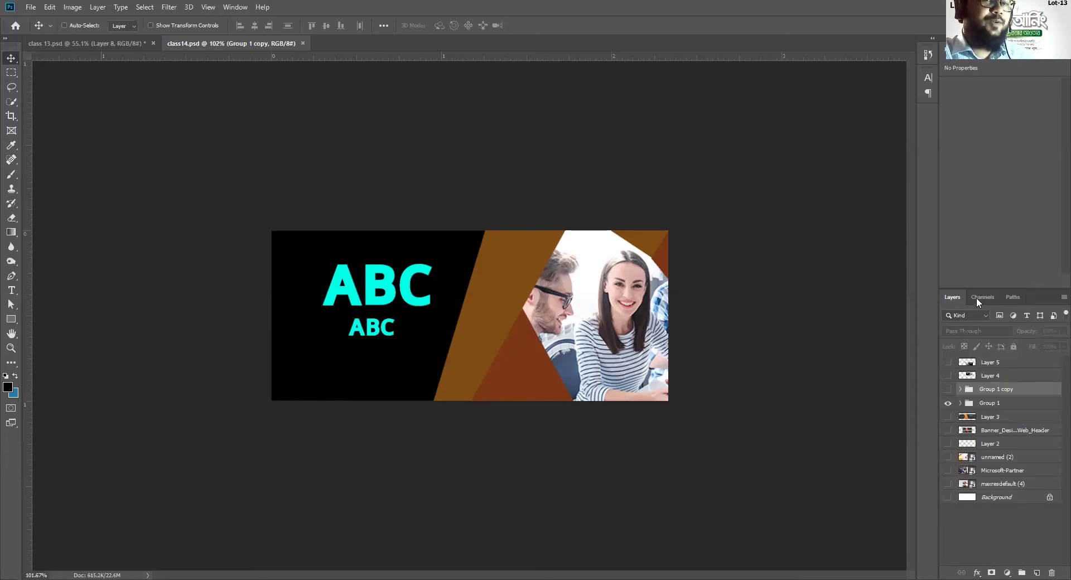
pyautogui.click(978, 298)
pyautogui.press('F7')
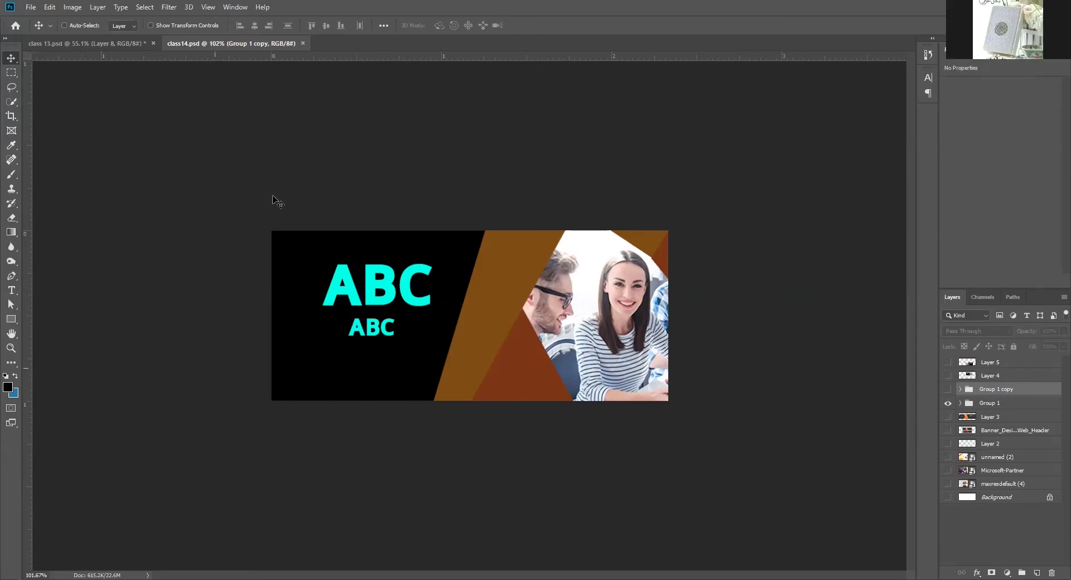
pyautogui.press('ctrl')
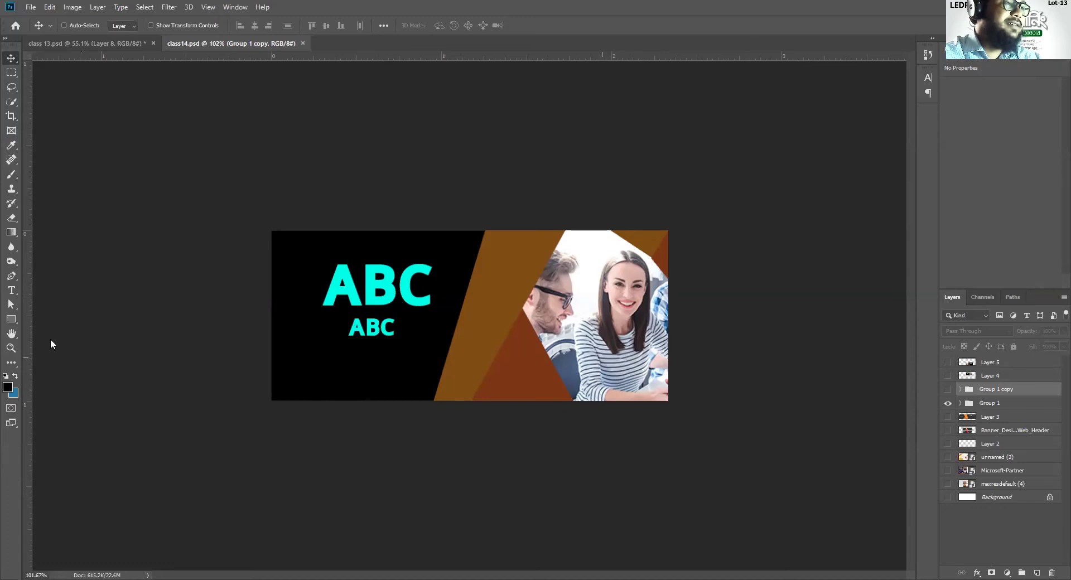
# - Add a layer above Layer 5 and draw an unfilled ellipse about 150 × 153 px with a 3 px red stroke over the photo's slanted edge
pyautogui.click(11, 318)
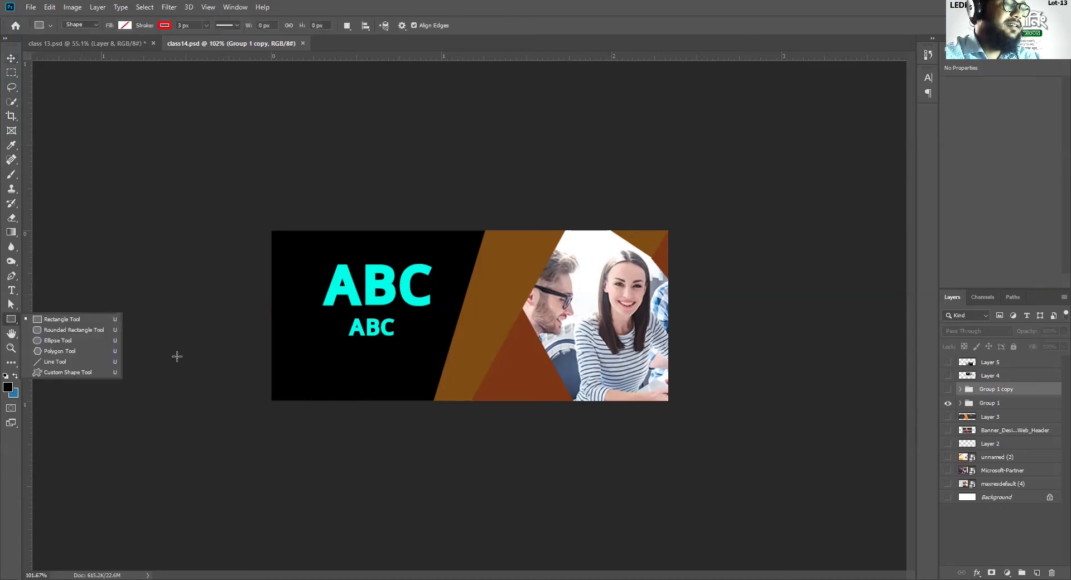
pyautogui.click(53, 341)
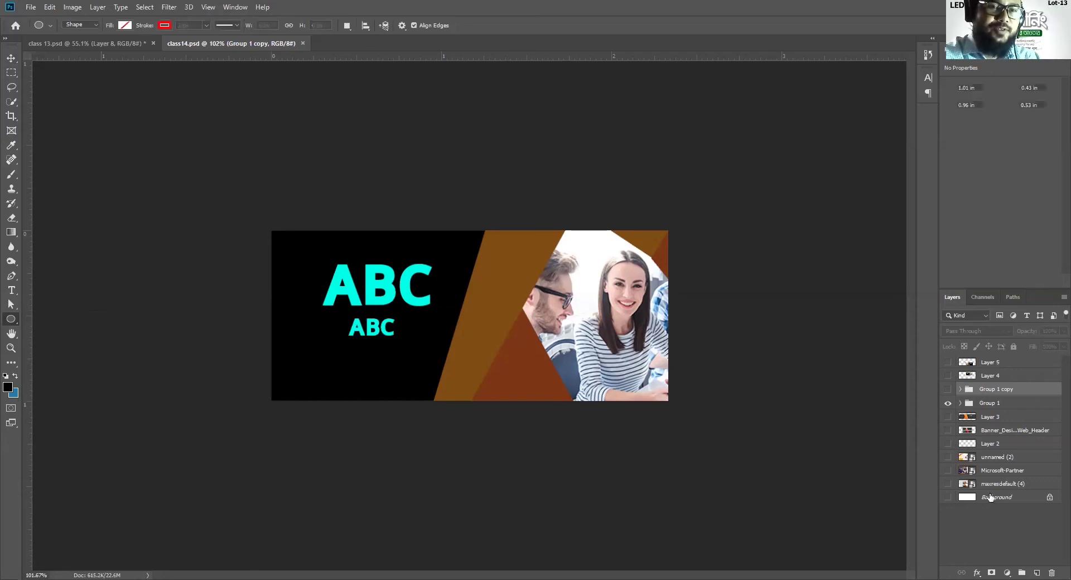
pyautogui.hotkey('alt', '.')
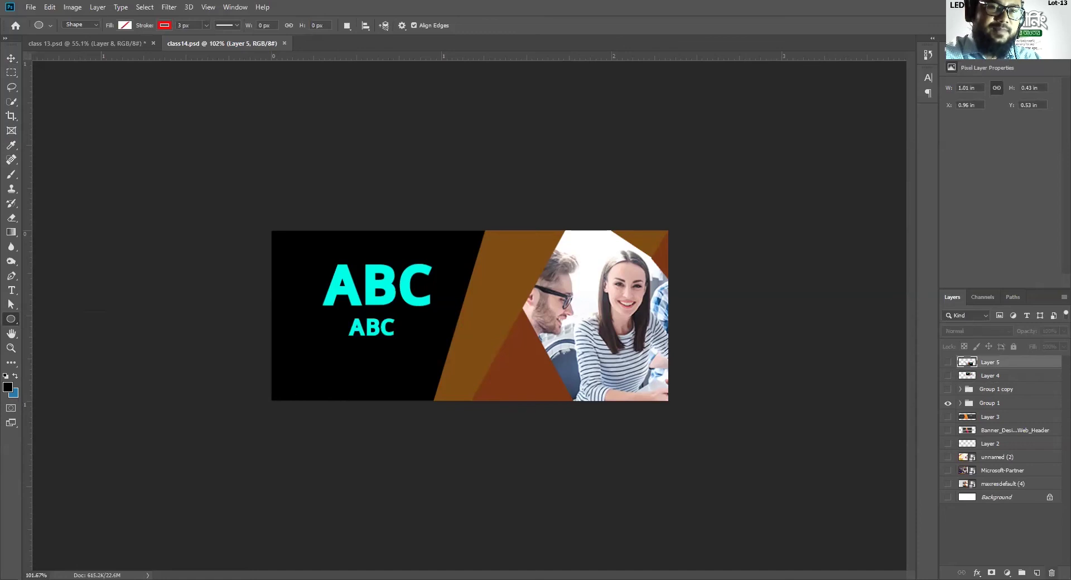
pyautogui.hotkey('ctrl', 'shift', 'alt', 'n')
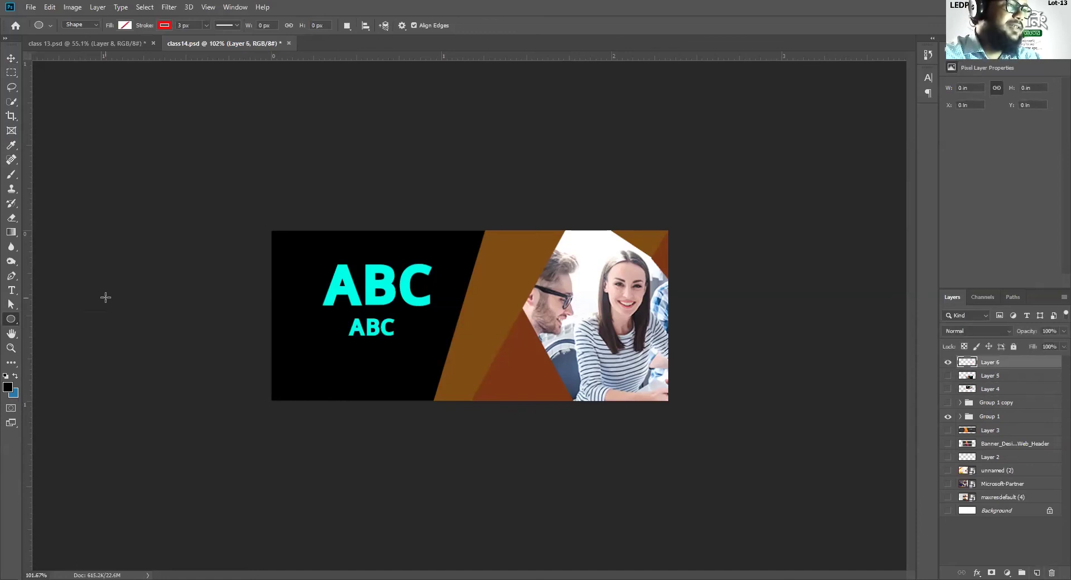
pyautogui.moveTo(490, 305); pyautogui.dragTo(576, 390)
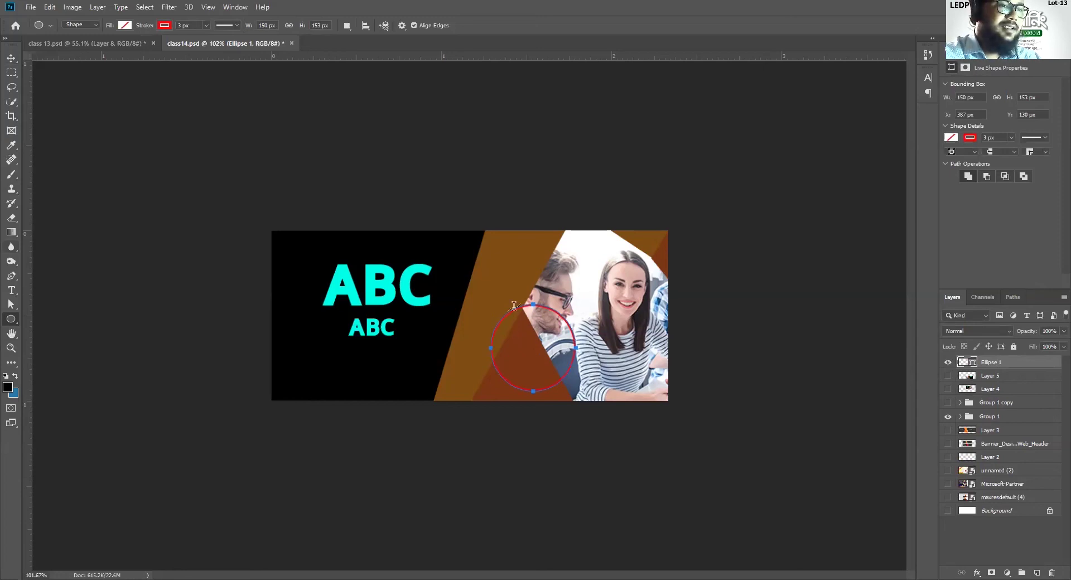
# - Start path text on the red ellipse's outline and set its font size to 12 pt
pyautogui.press('t')
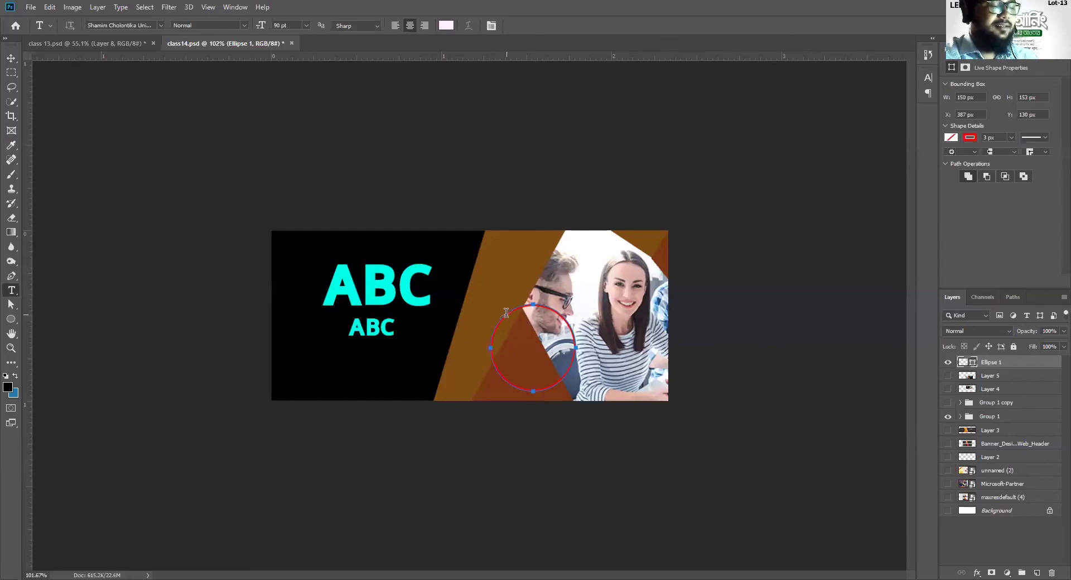
pyautogui.hotkey('ctrl', '+')
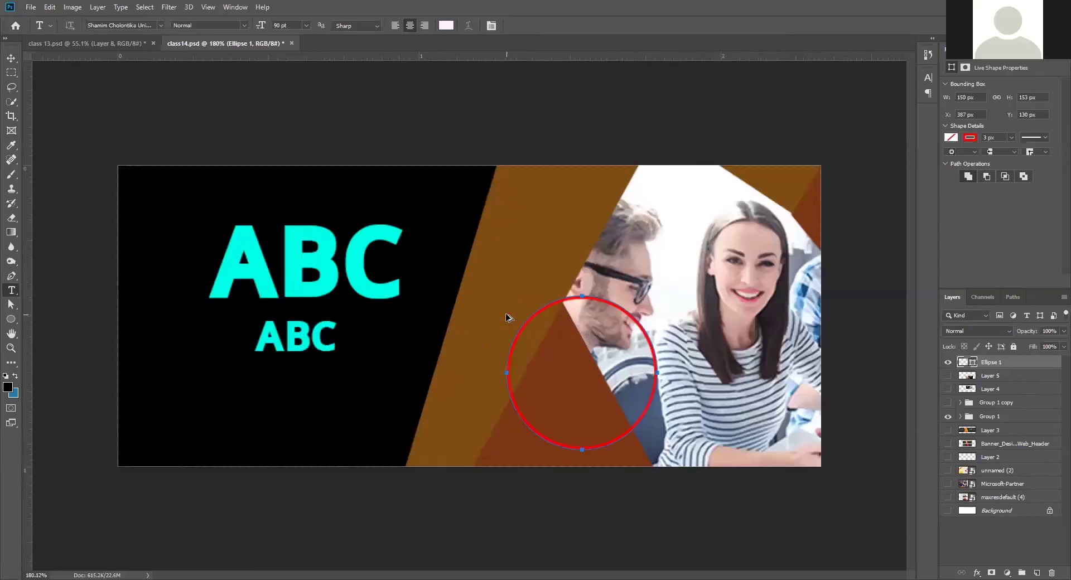
pyautogui.hotkey('ctrl', '+')
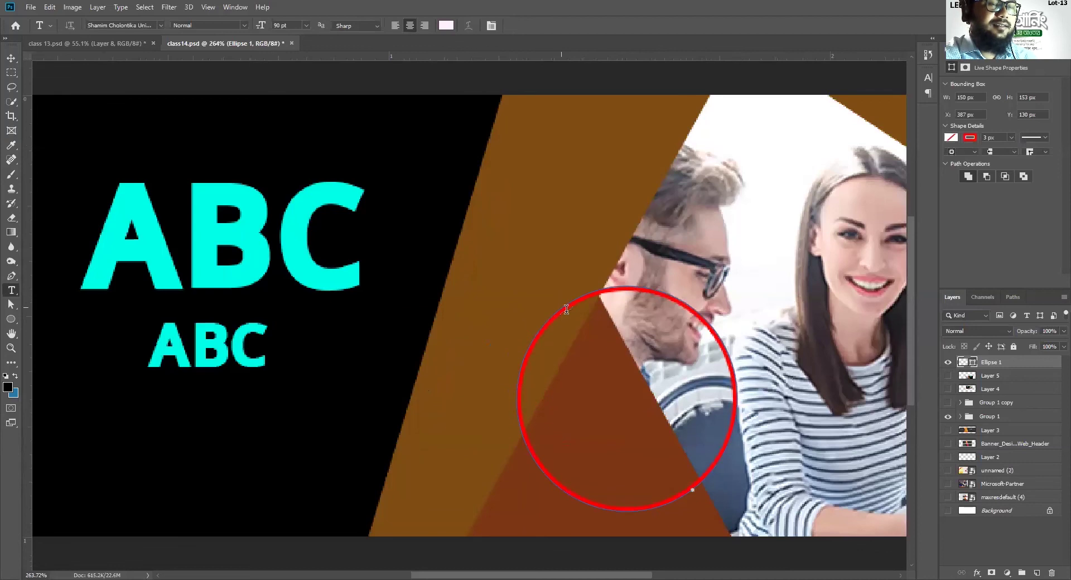
pyautogui.click(558, 305)
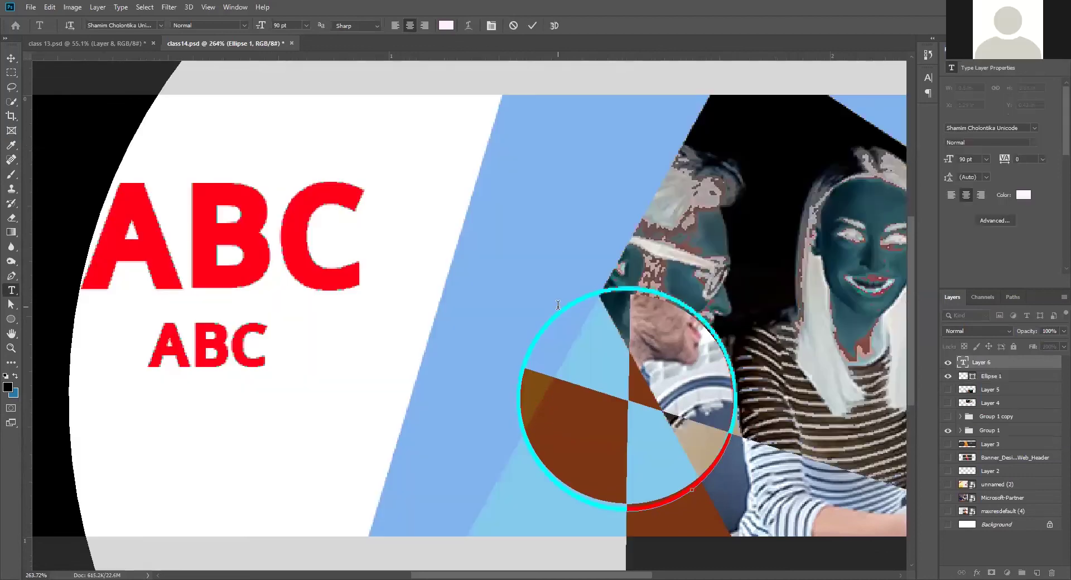
pyautogui.write('o')
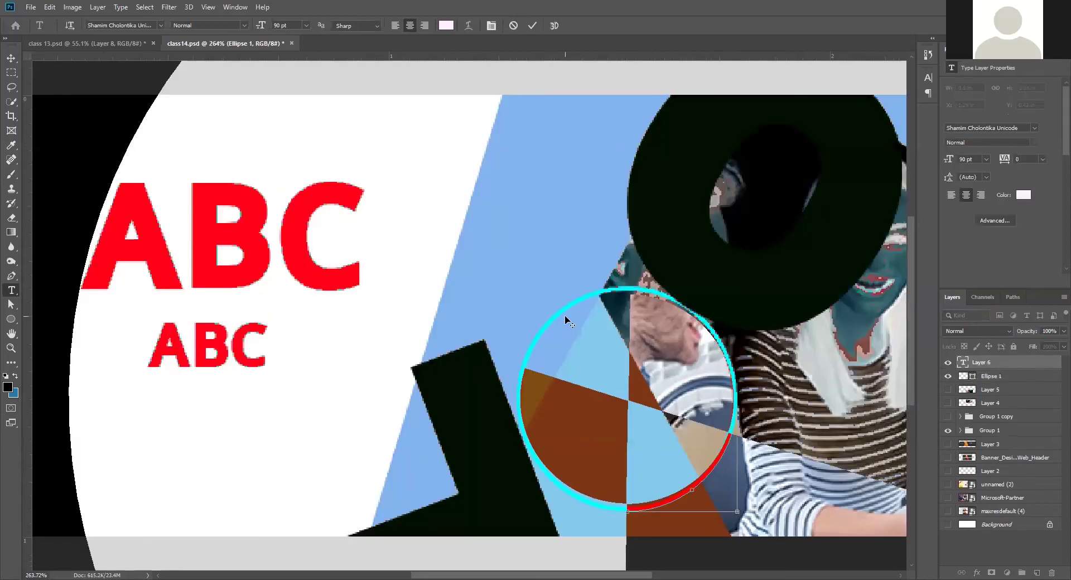
pyautogui.hotkey('ctrl', '-')
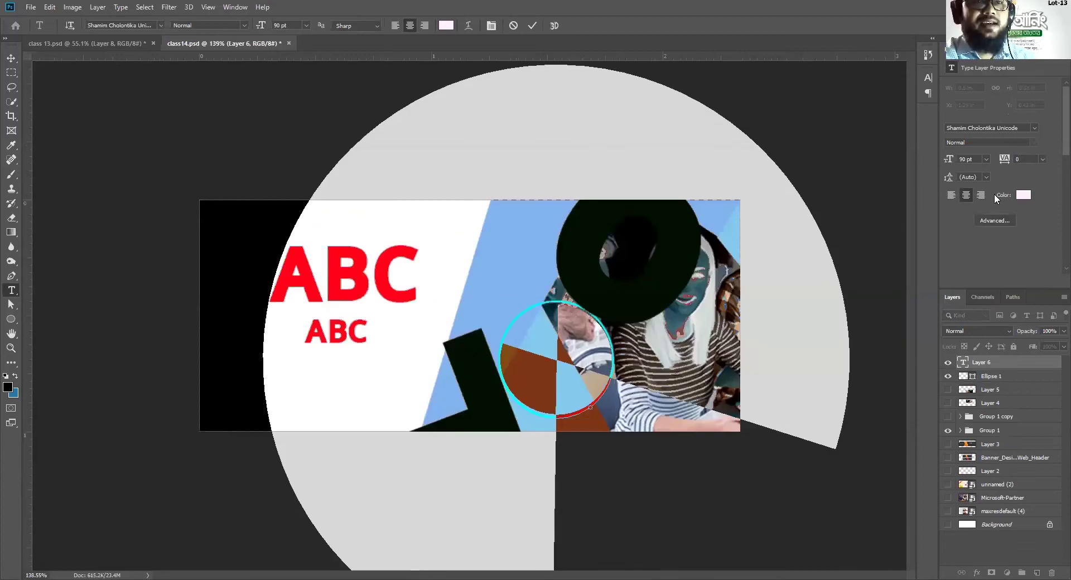
pyautogui.click(986, 159)
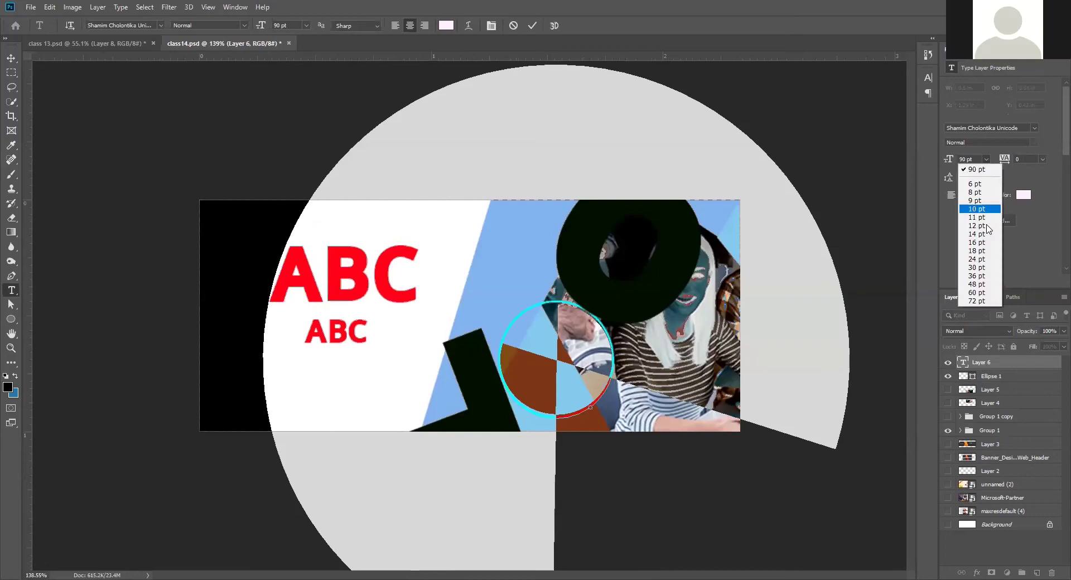
pyautogui.click(986, 225)
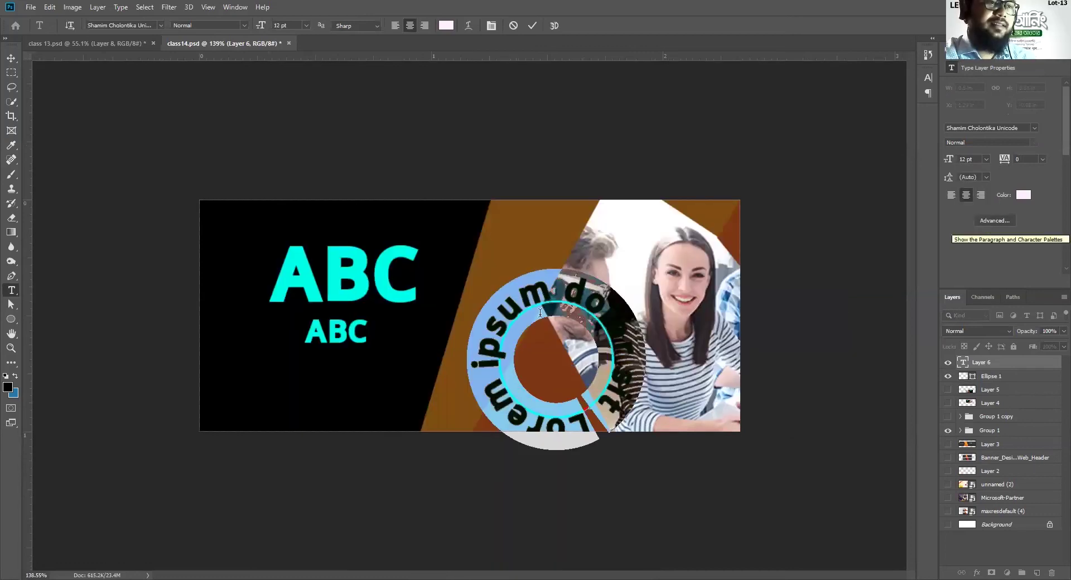
# - Replace all the placeholder text on the circular path with "abcdefgh"
pyautogui.click(578, 308)
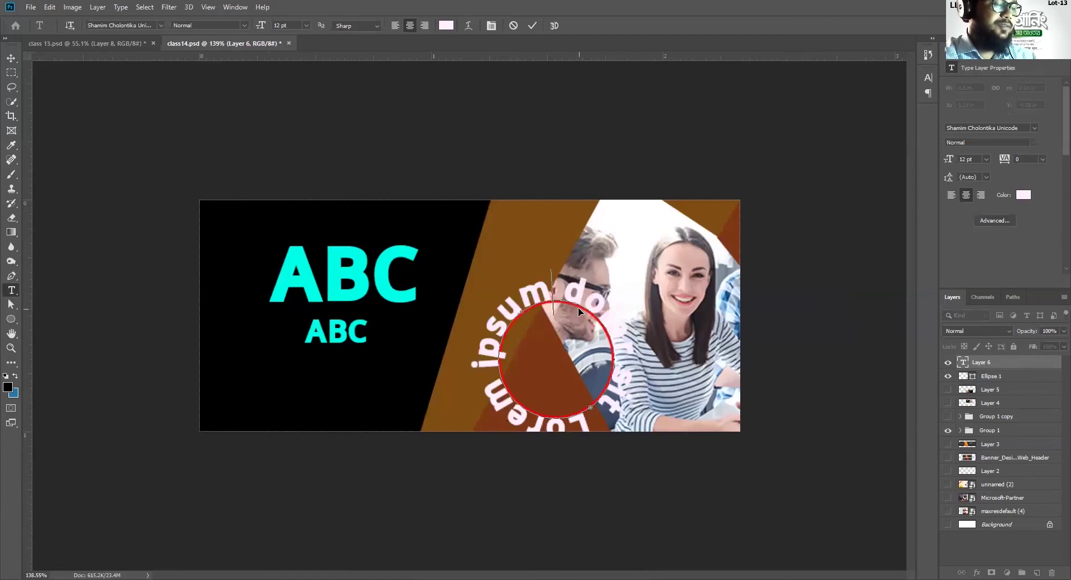
pyautogui.hotkey('ctrl', 'a')
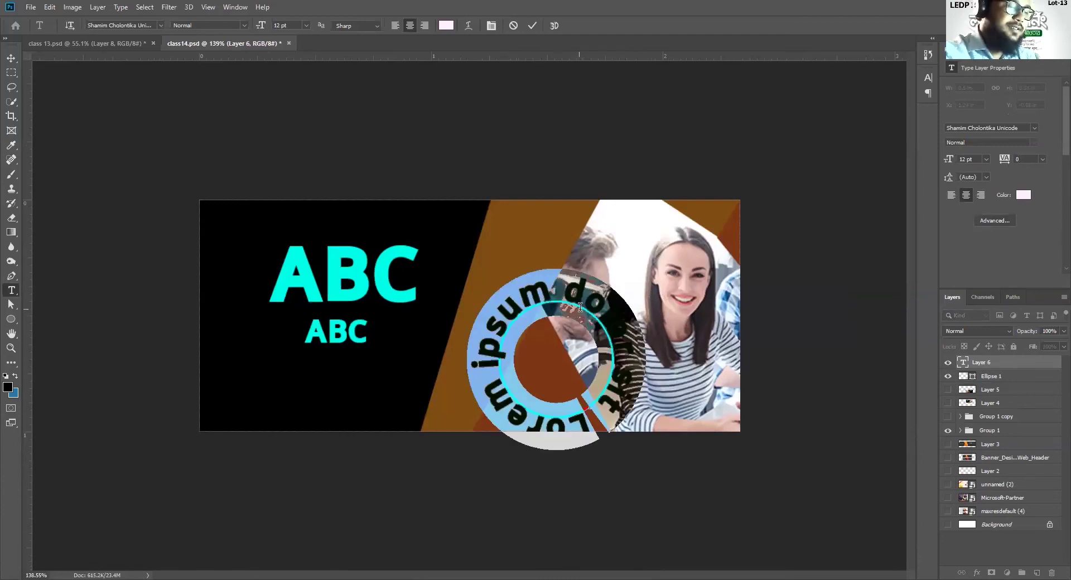
pyautogui.write('abcde')
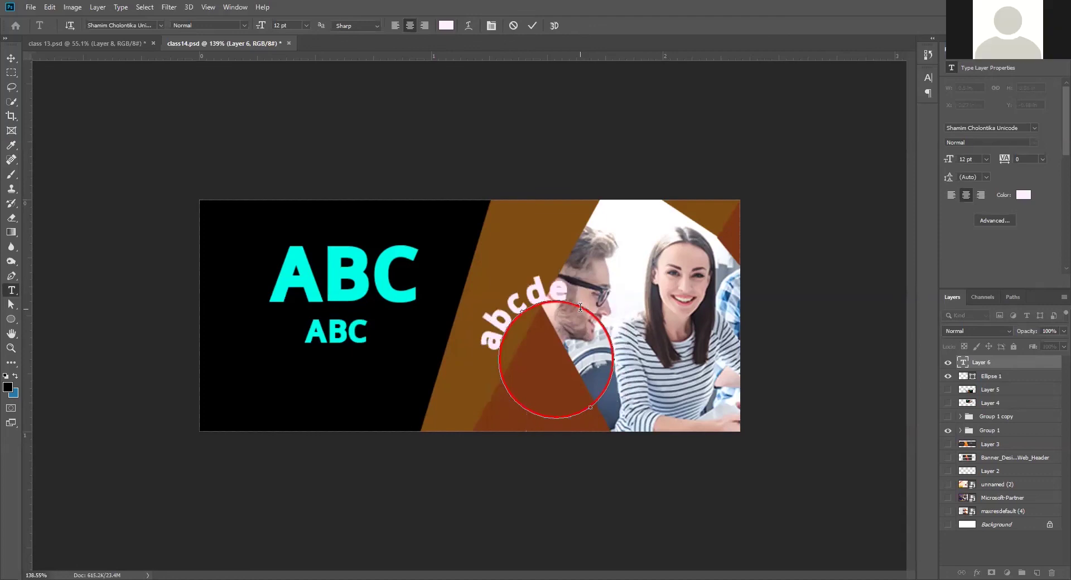
pyautogui.write('fgh')
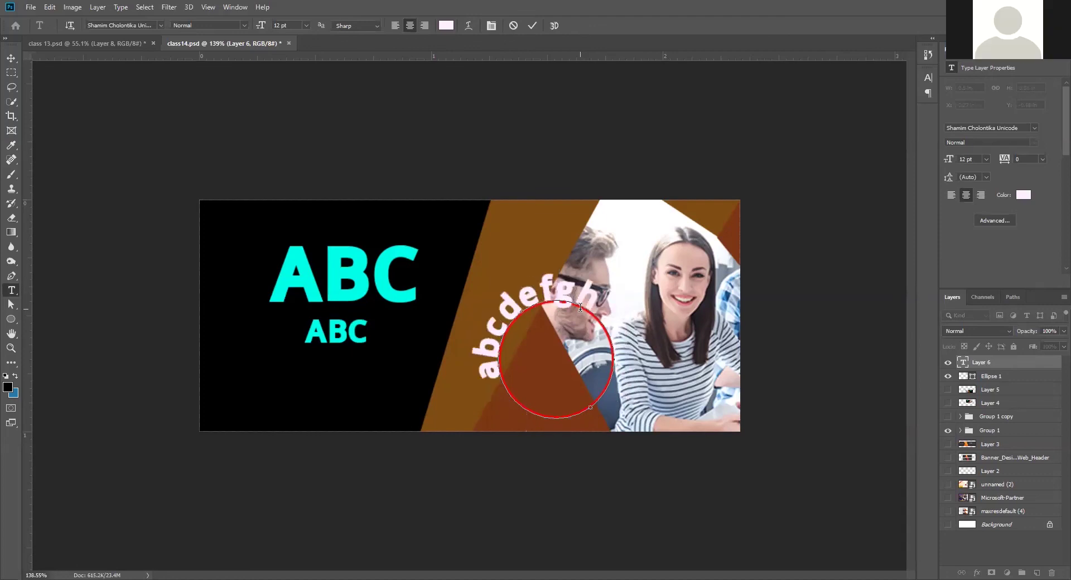
# - Commit the path text and slide its start and end points around the circle so abcdefgh arcs over the upper part
pyautogui.click(10, 306)
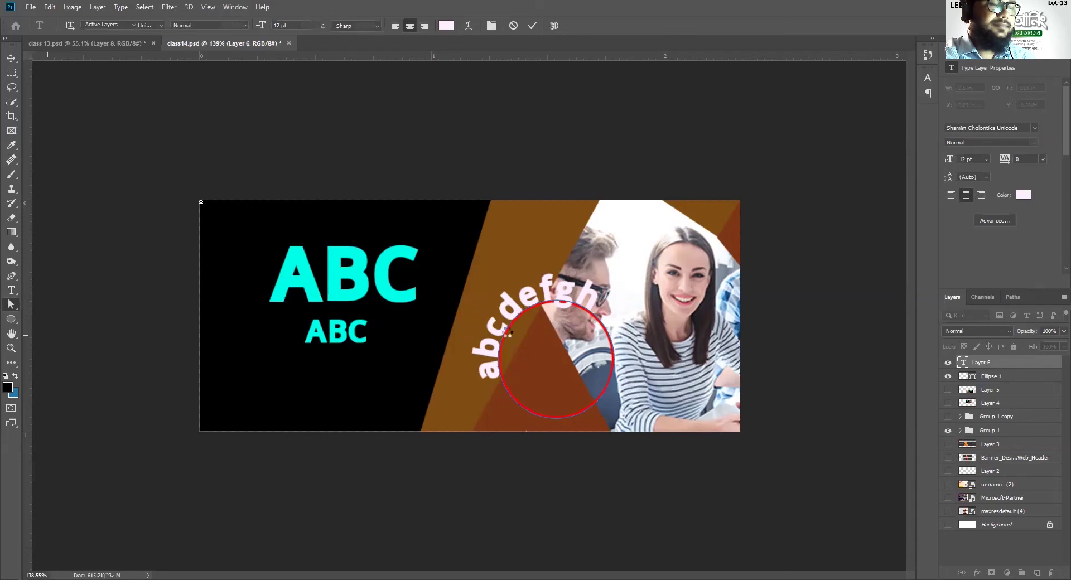
pyautogui.click(266, 181)
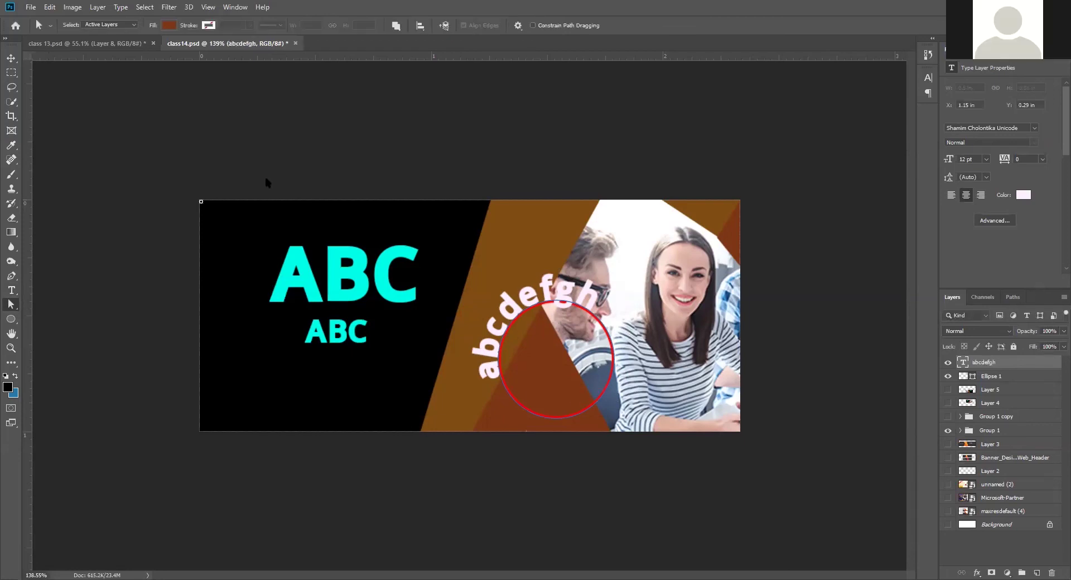
pyautogui.hotkey('ctrl', '+')
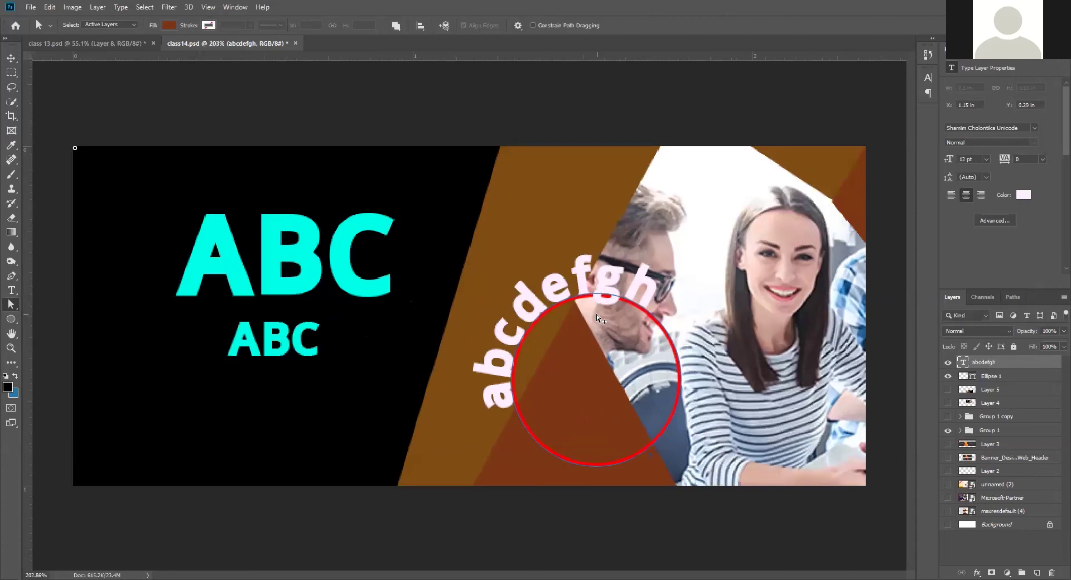
pyautogui.scroll(2, 468, 230)
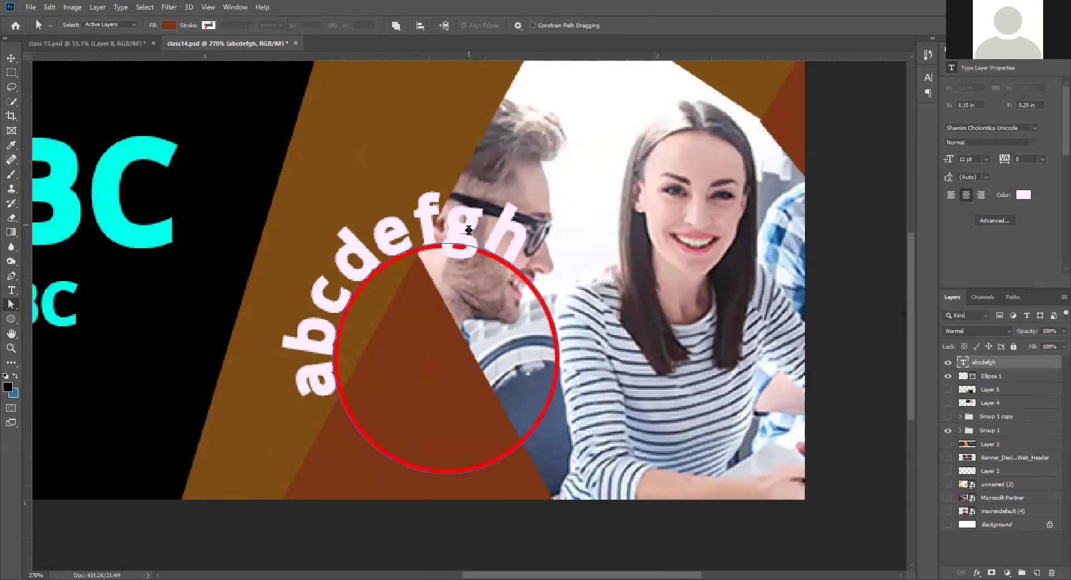
pyautogui.moveTo(475, 225); pyautogui.dragTo(472, 226)
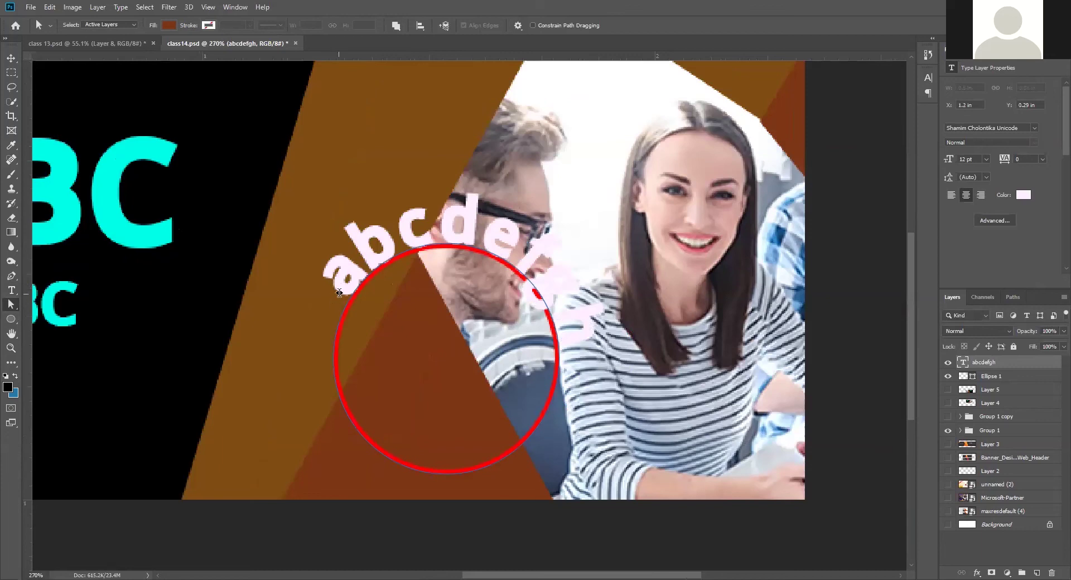
pyautogui.moveTo(341, 285)
pyautogui.mouseDown()
pyautogui.moveTo(318, 313)
pyautogui.moveTo(322, 329)
pyautogui.moveTo(335, 302)
pyautogui.moveTo(350, 321)
pyautogui.moveTo(349, 299)
pyautogui.moveTo(340, 303)
pyautogui.mouseUp()
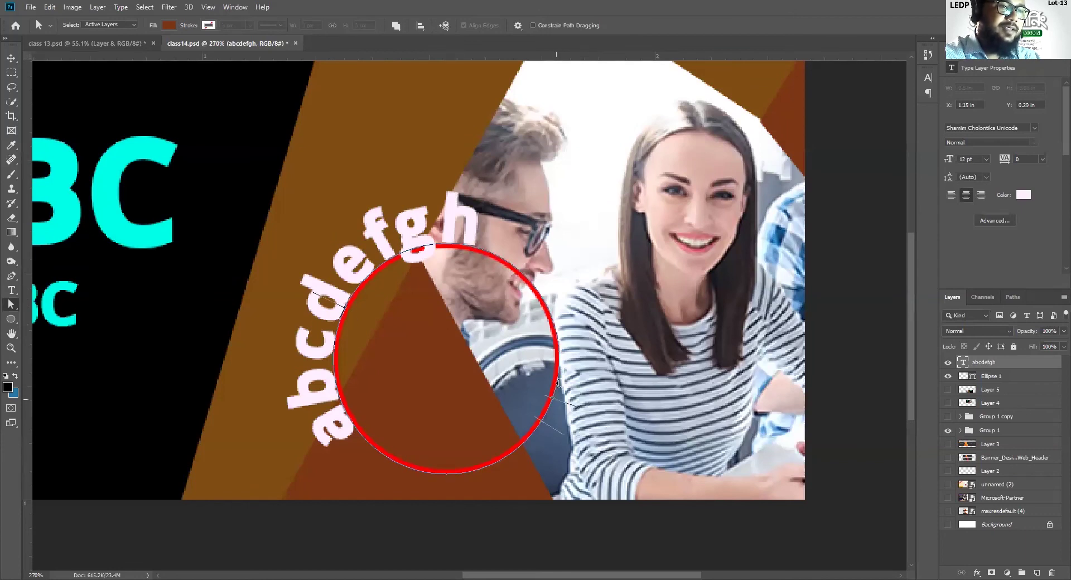
pyautogui.moveTo(559, 388); pyautogui.dragTo(561, 298)
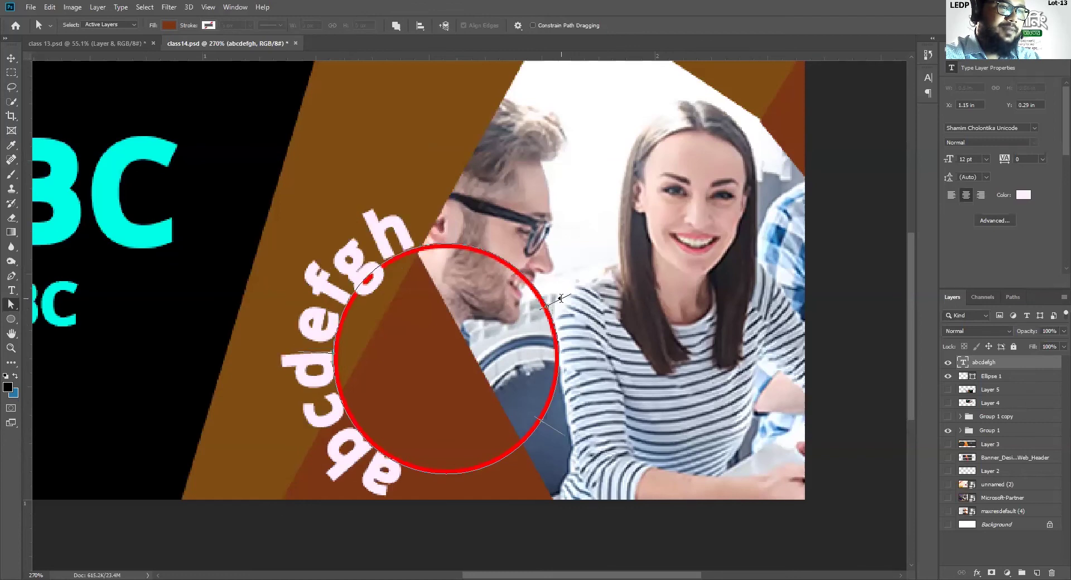
pyautogui.click(544, 426)
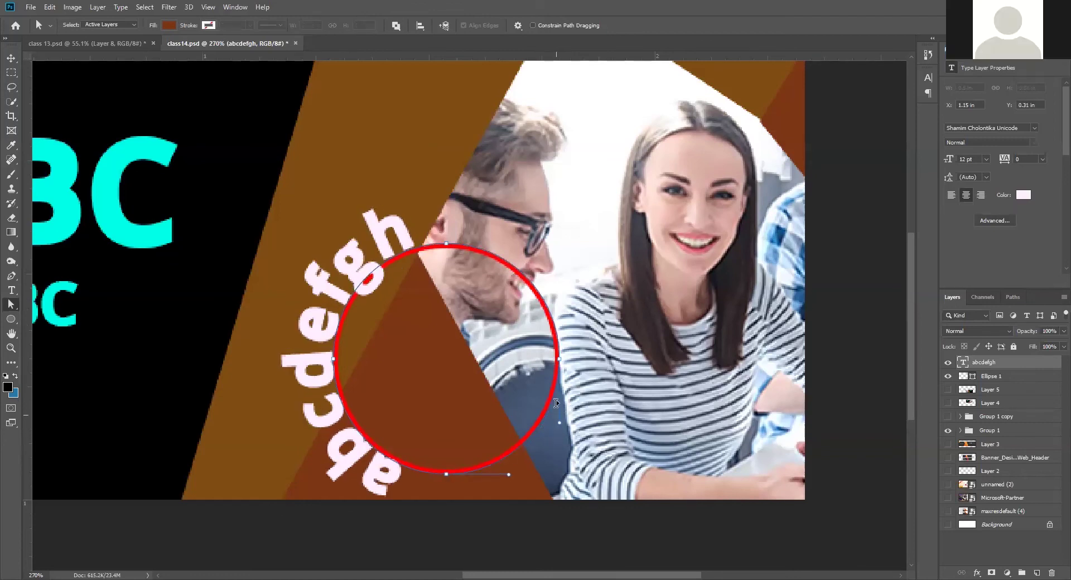
pyautogui.moveTo(549, 394); pyautogui.dragTo(301, 397)
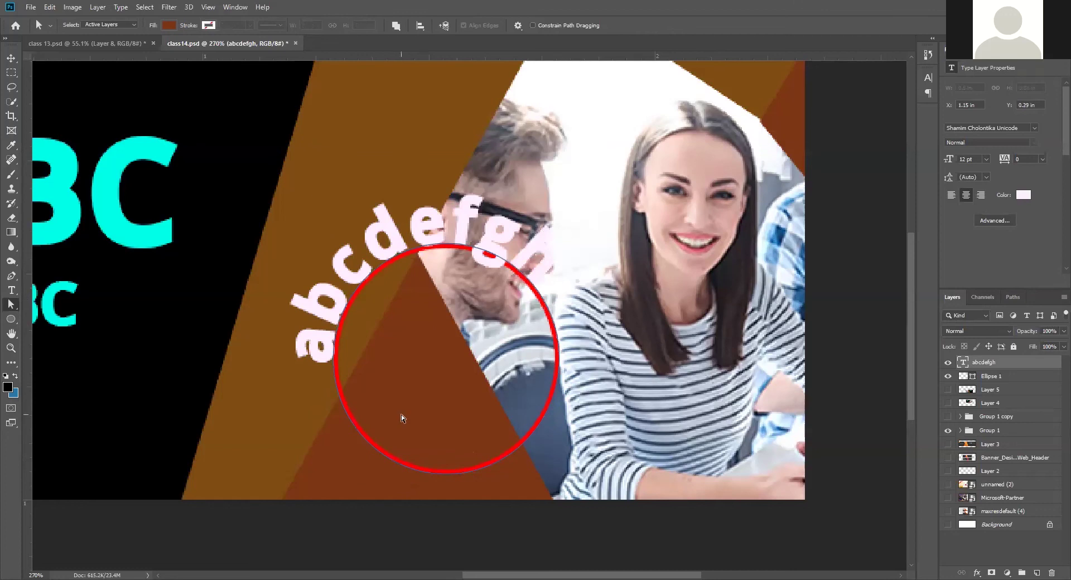
# - Move the abcdefgh text path away from the red circle onto the cyan ABC heading
pyautogui.scroll(-3, 430, 384)
pyautogui.scroll(-2, 430, 384)
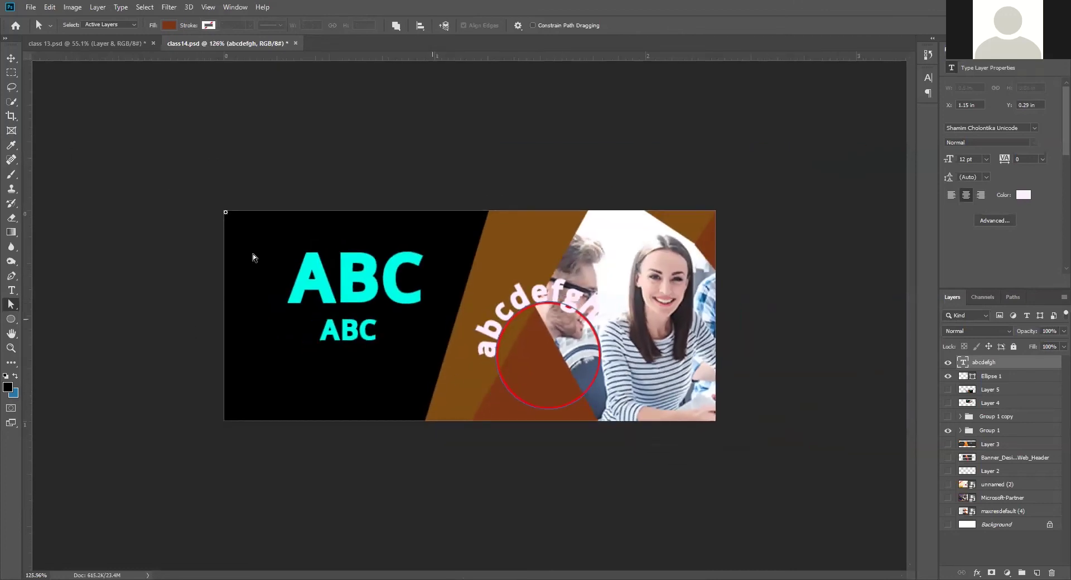
pyautogui.rightClick(11, 305)
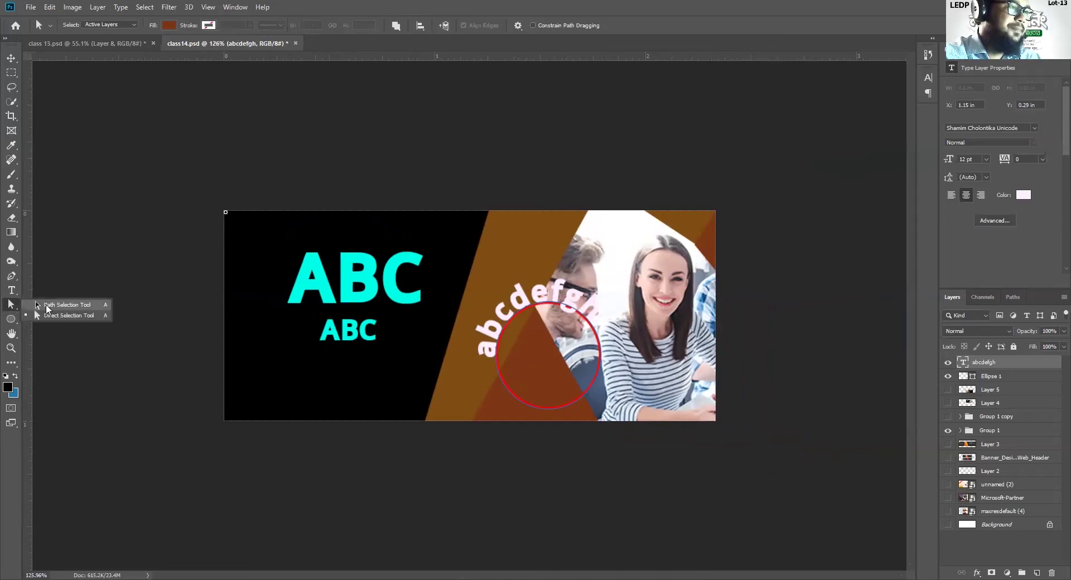
pyautogui.click(62, 315)
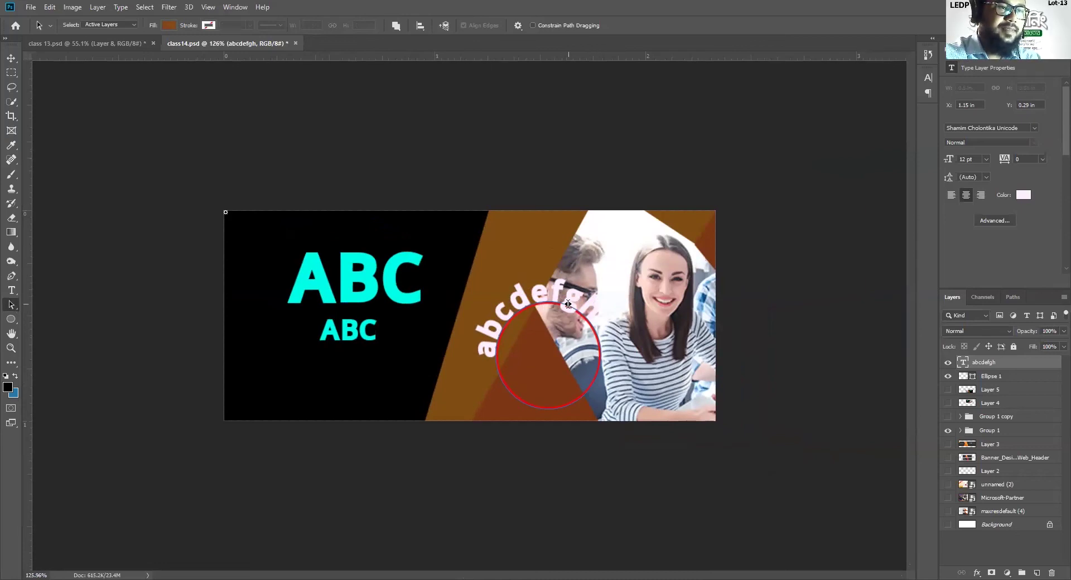
pyautogui.moveTo(582, 304); pyautogui.dragTo(432, 386)
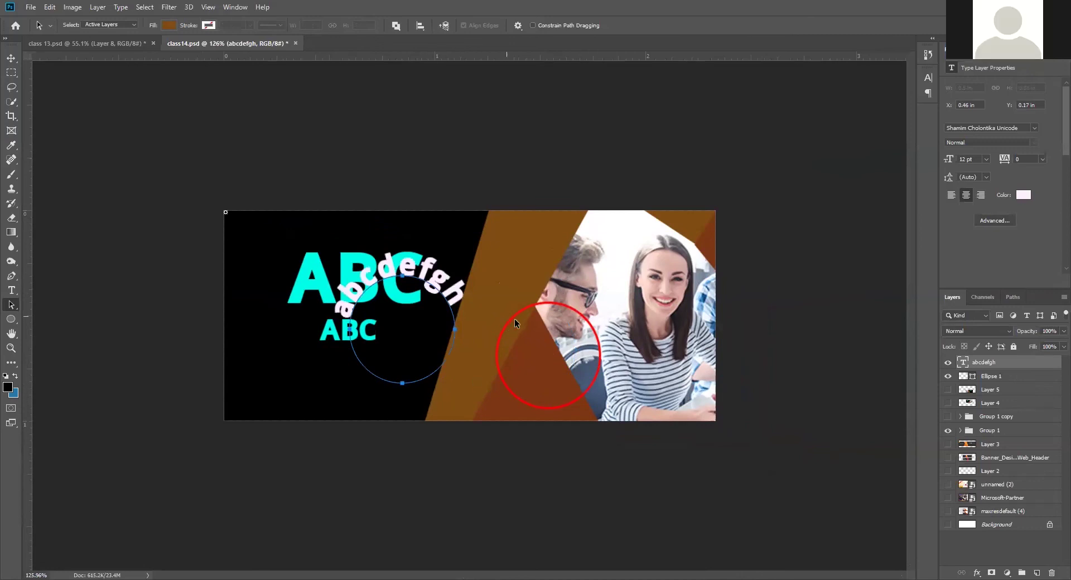
pyautogui.click(467, 343)
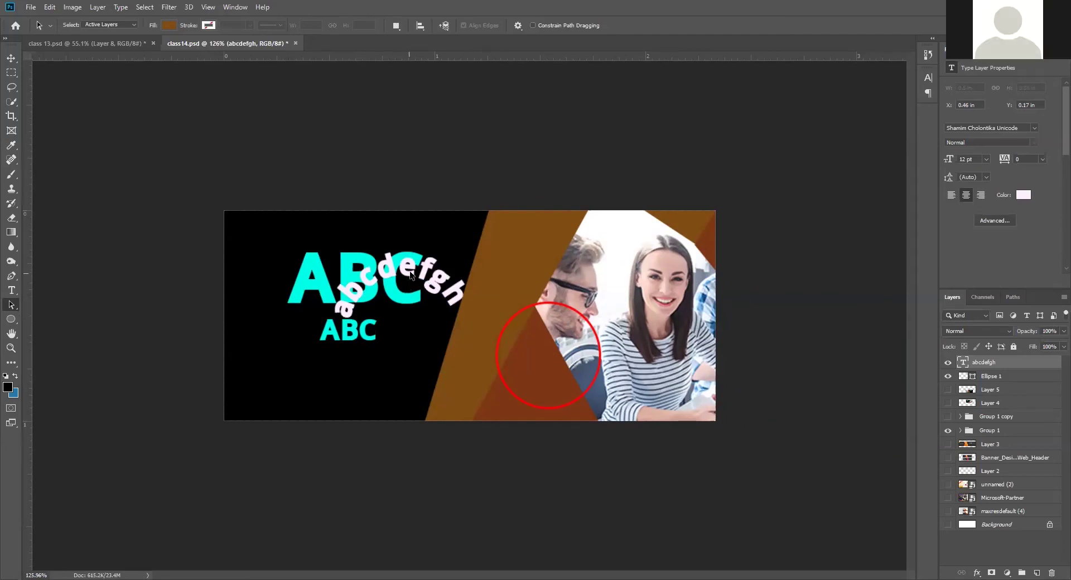
# - Nudge the abcdefgh text path across and down until it lines up with the red circle again
pyautogui.press('ctrl')
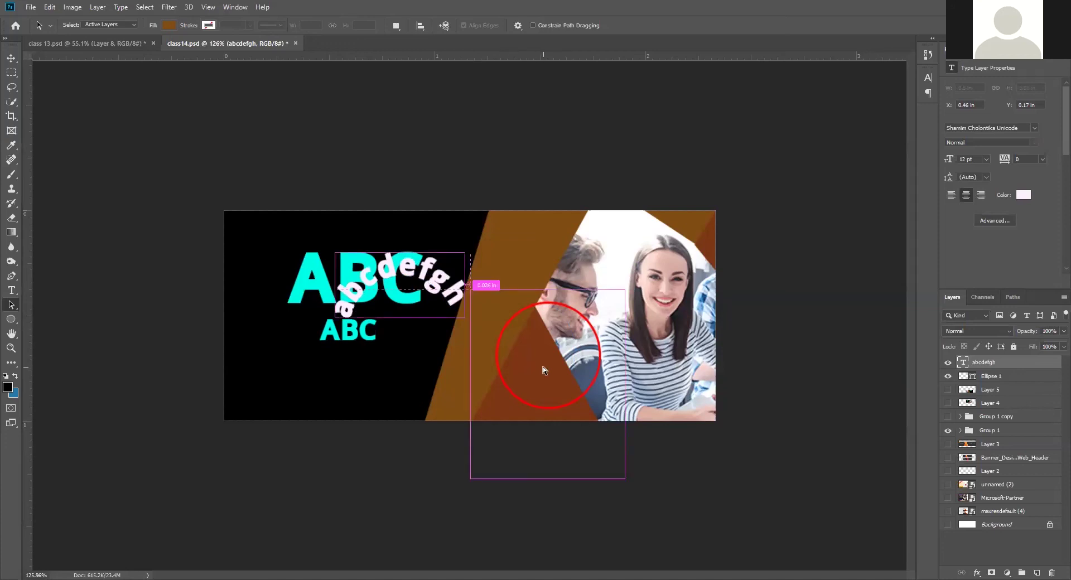
pyautogui.hotkey('shift', 'Right')
pyautogui.hotkey('shift', 'Right')
pyautogui.hotkey('shift', 'Right')
pyautogui.hotkey('shift', 'Right')
pyautogui.hotkey('shift', 'Down')
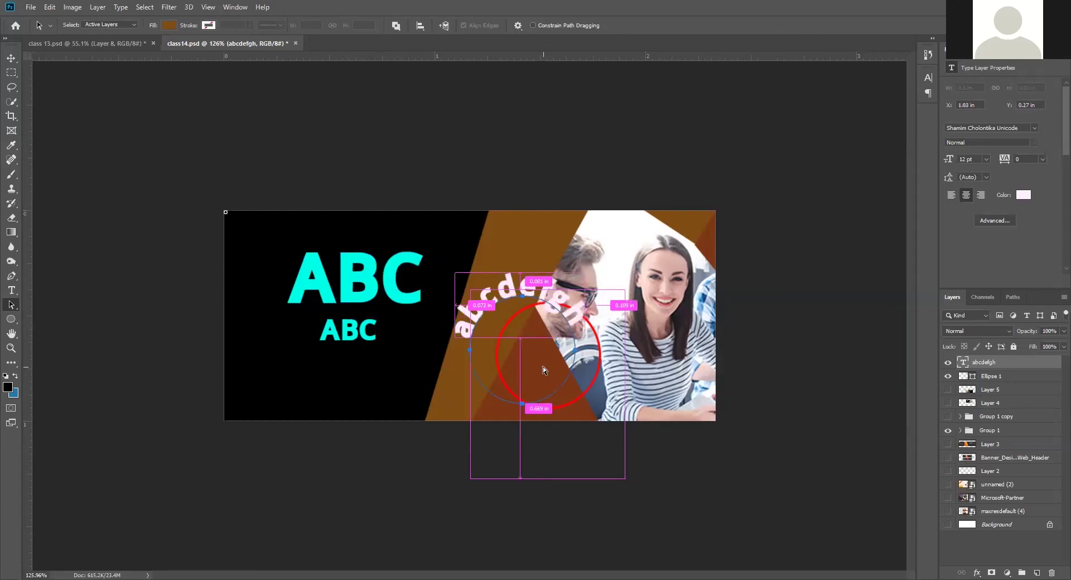
pyautogui.hotkey('shift', 'Right')
pyautogui.press('Down')
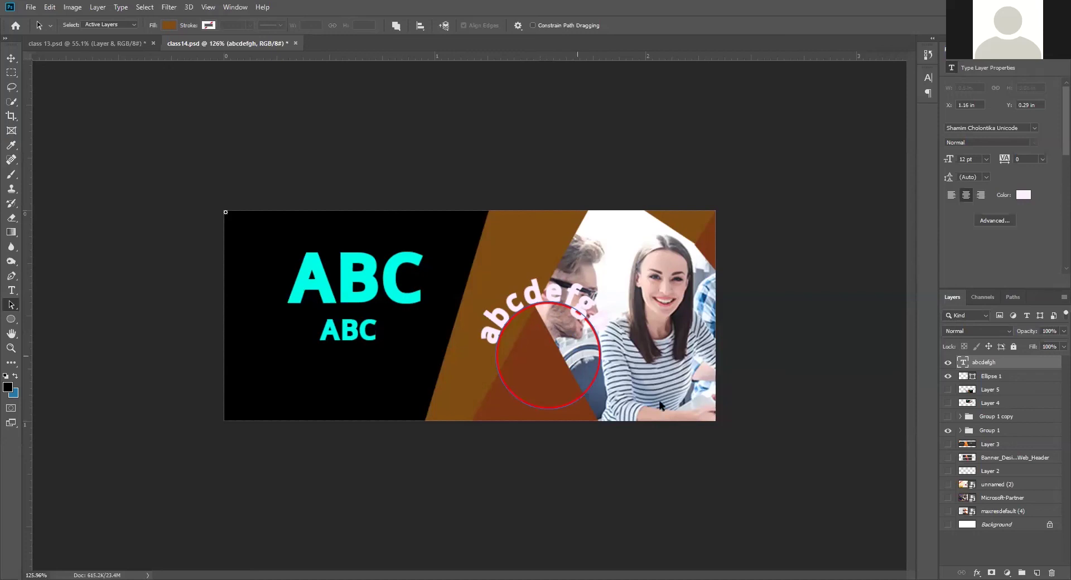
# - Hide the abcdefgh, Ellipse 1 and Group 1 layers to leave the canvas empty
pyautogui.moveTo(948, 363); pyautogui.dragTo(952, 455)
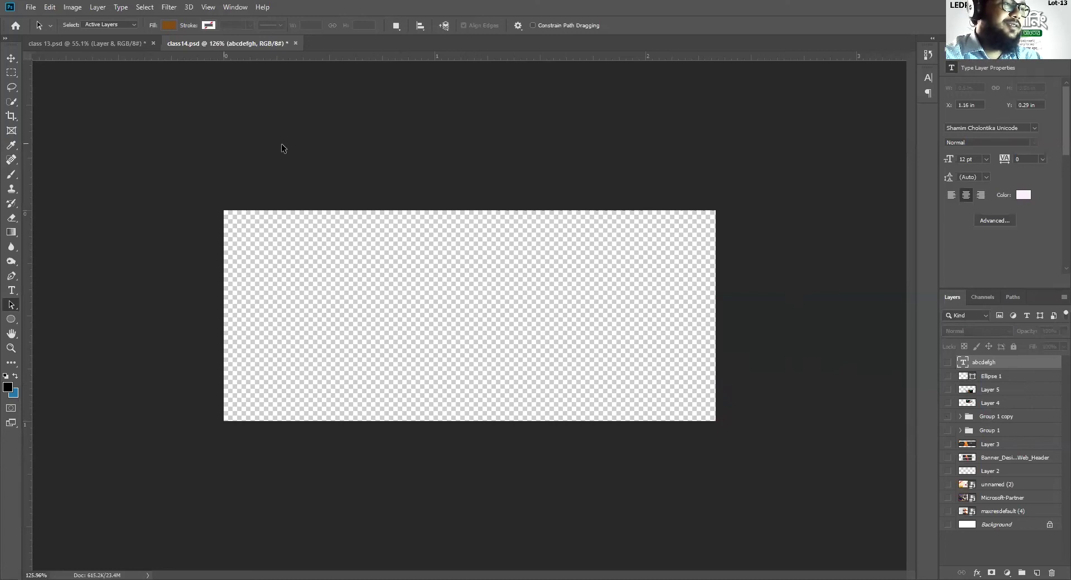
# - Draw an open wave with the Pen tool across the canvas, about 595 px wide and 122 px high, with a 3 px red stroke
pyautogui.click(12, 275)
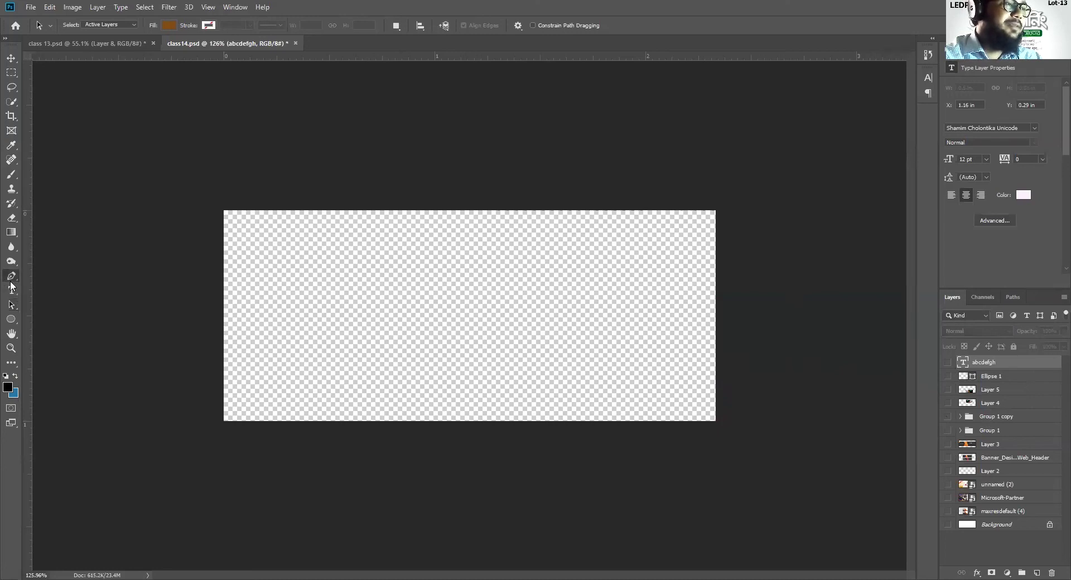
pyautogui.rightClick(11, 276)
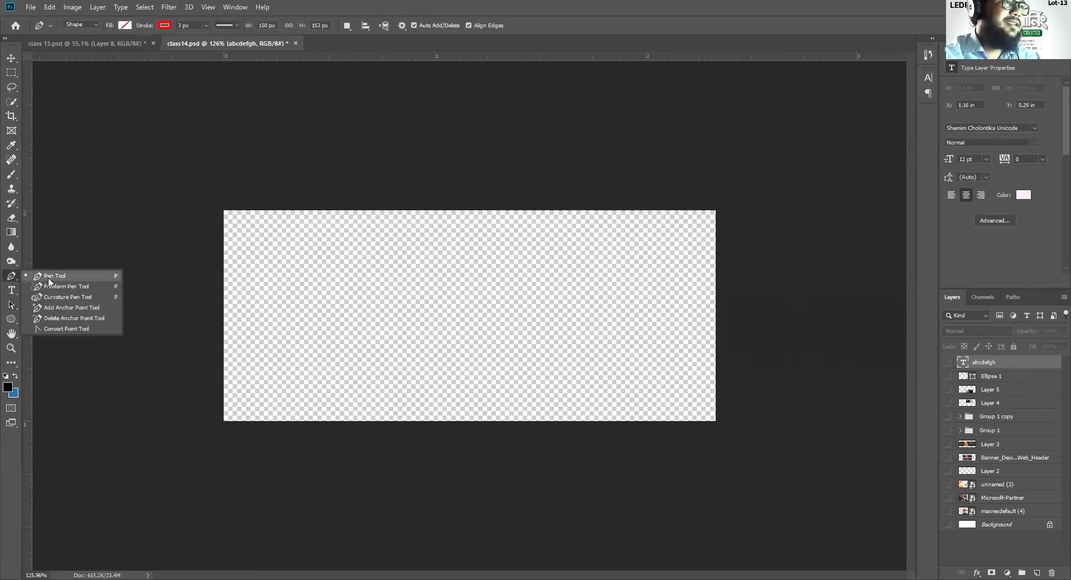
pyautogui.click(48, 277)
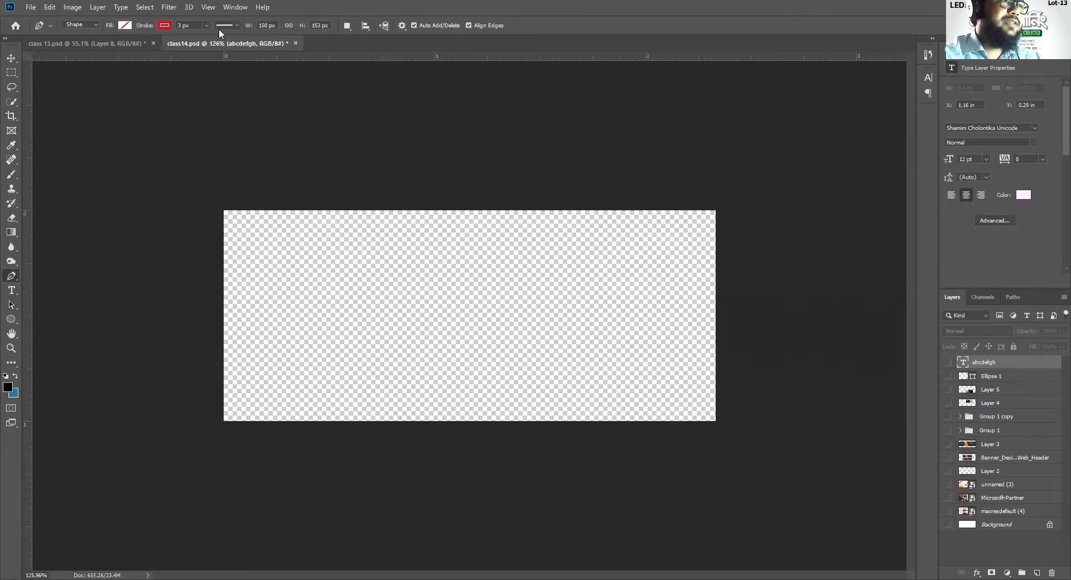
pyautogui.click(290, 333)
pyautogui.moveTo(395, 323); pyautogui.dragTo(461, 402)
pyautogui.moveTo(516, 324); pyautogui.dragTo(524, 308)
pyautogui.moveTo(640, 314); pyautogui.dragTo(691, 400)
pyautogui.moveTo(708, 309); pyautogui.dragTo(716, 329)
pyautogui.rightClick(716, 329)
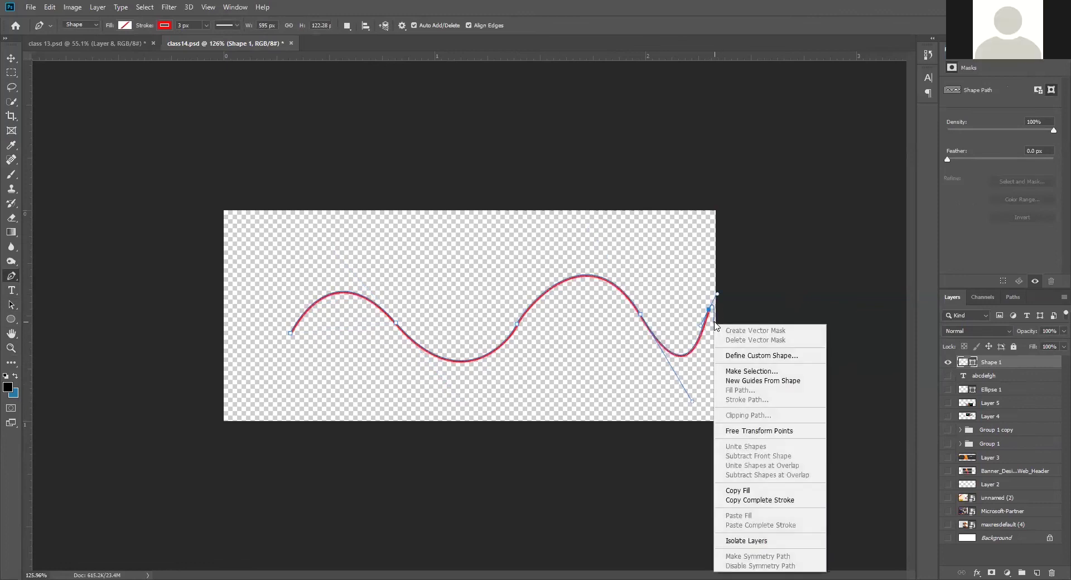
pyautogui.press('Escape')
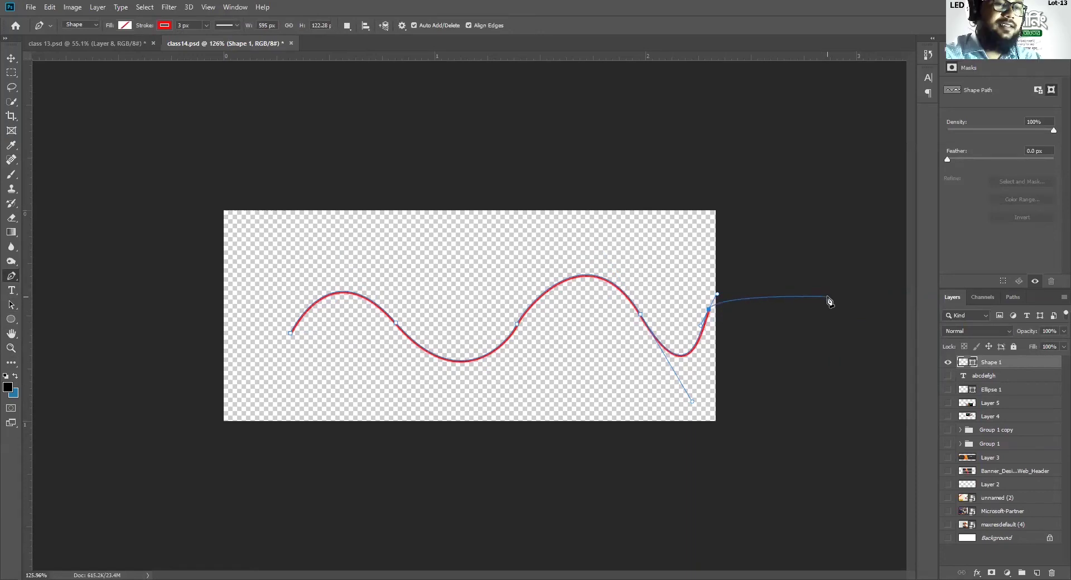
pyautogui.press('Escape')
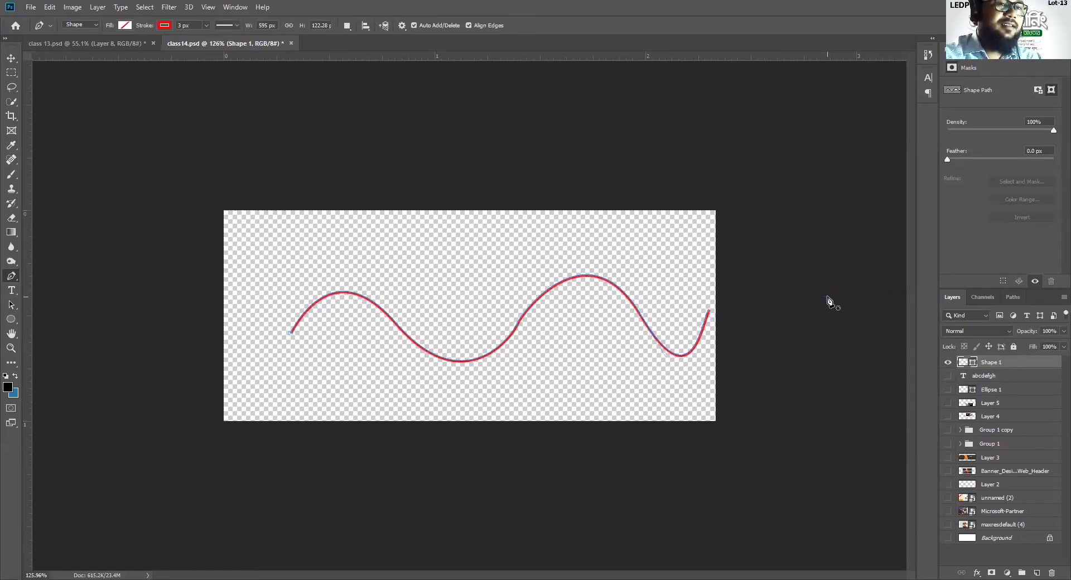
# - Select the whole wave path and thin its red stroke to 0.44 px
pyautogui.click(11, 290)
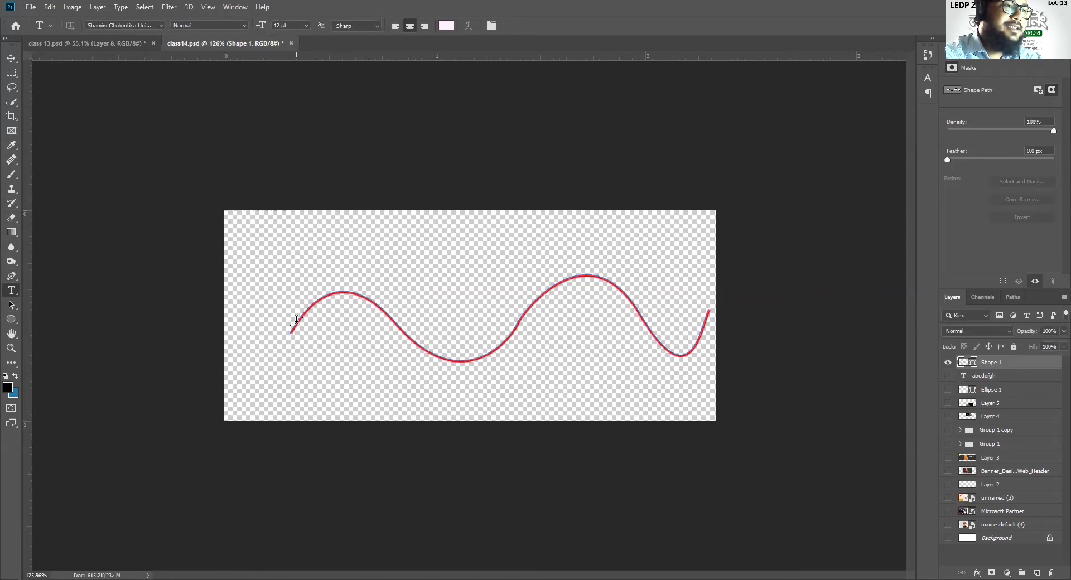
pyautogui.scroll(2, 296, 325)
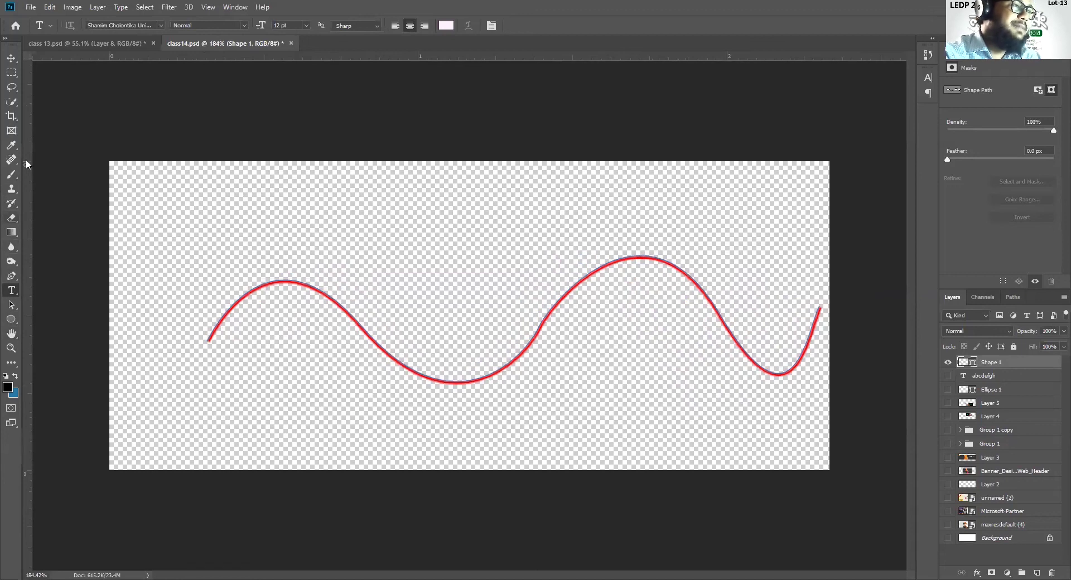
pyautogui.click(11, 276)
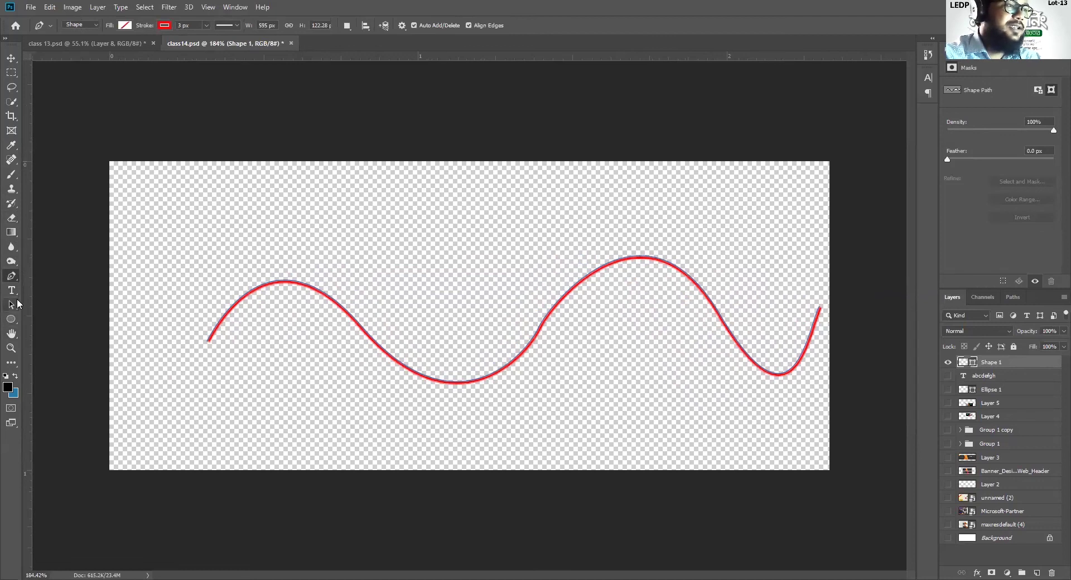
pyautogui.click(11, 305)
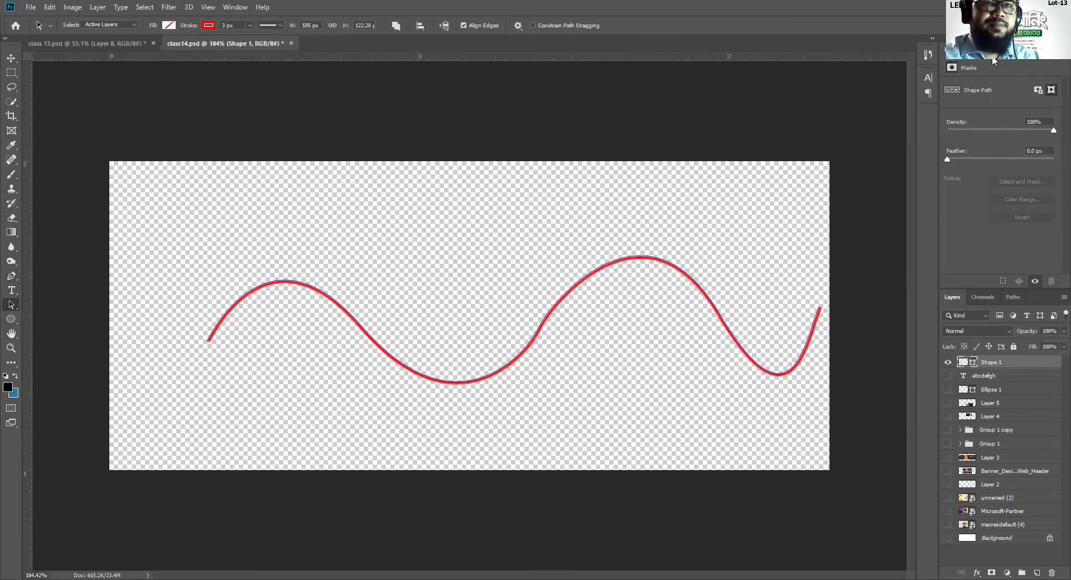
pyautogui.click(303, 284)
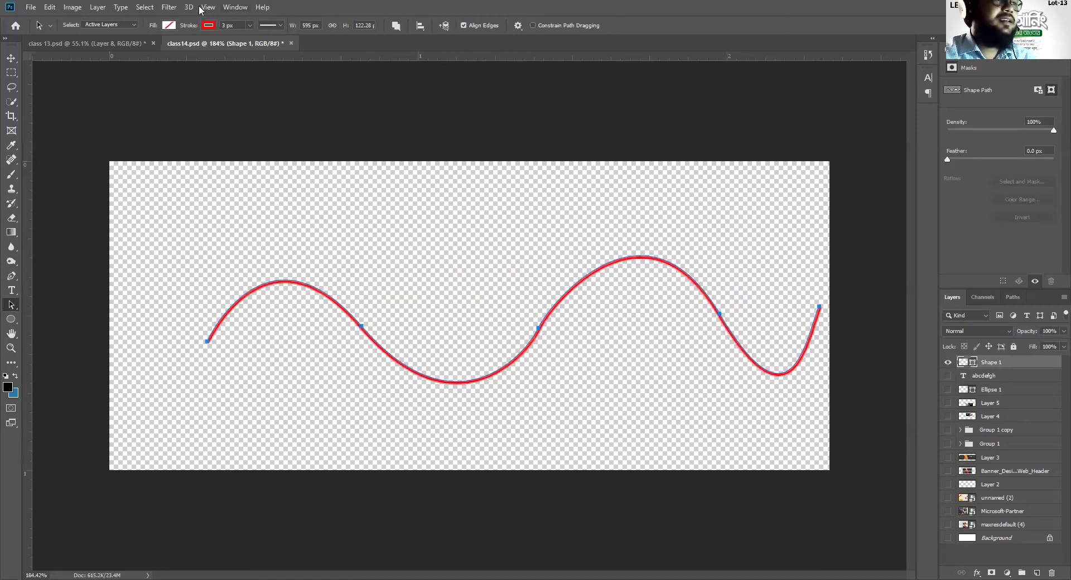
pyautogui.click(250, 25)
pyautogui.moveTo(250, 37); pyautogui.dragTo(245, 38)
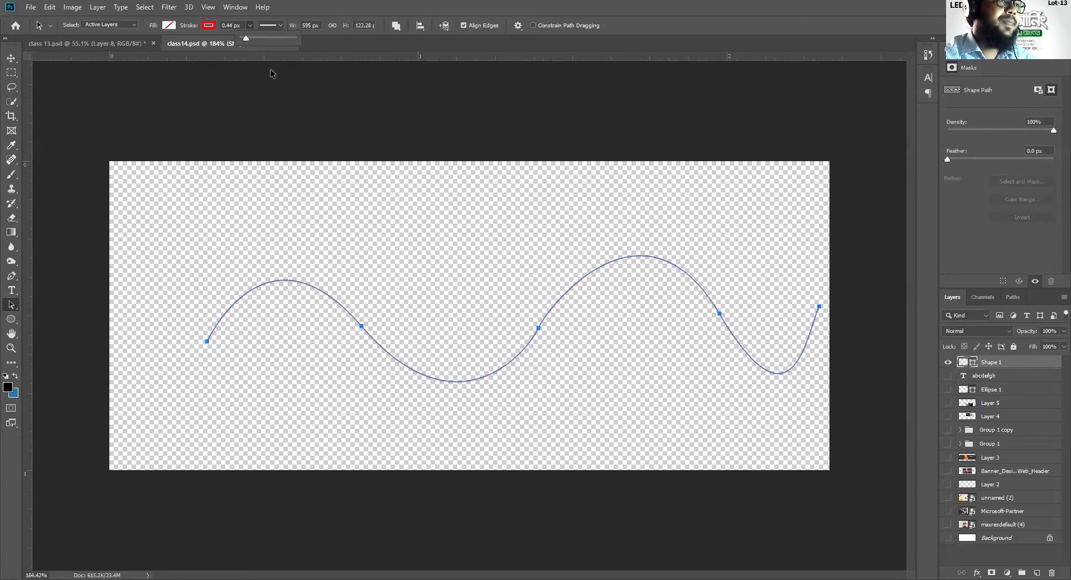
# - Add placeholder text beginning dgdgdsh at the start of the wave and extend its visible range over the first crest
pyautogui.click(10, 291)
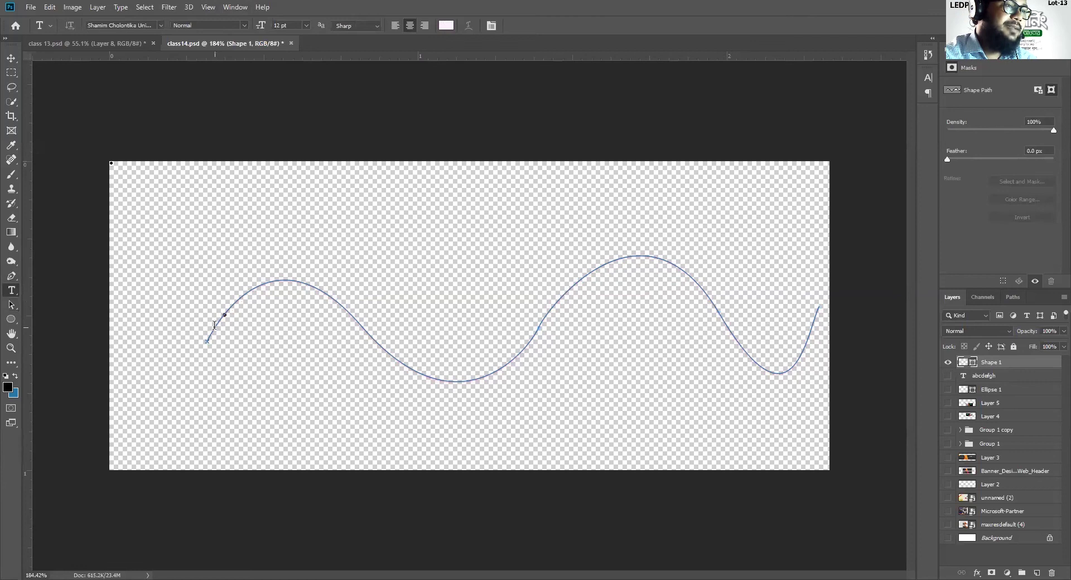
pyautogui.click(224, 315)
pyautogui.click(236, 334)
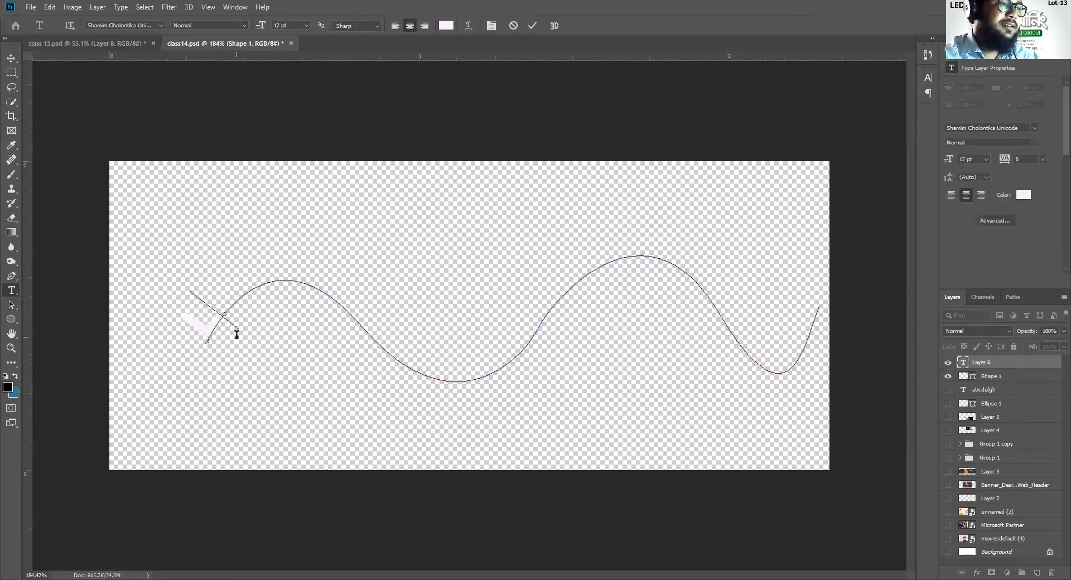
pyautogui.write('a')
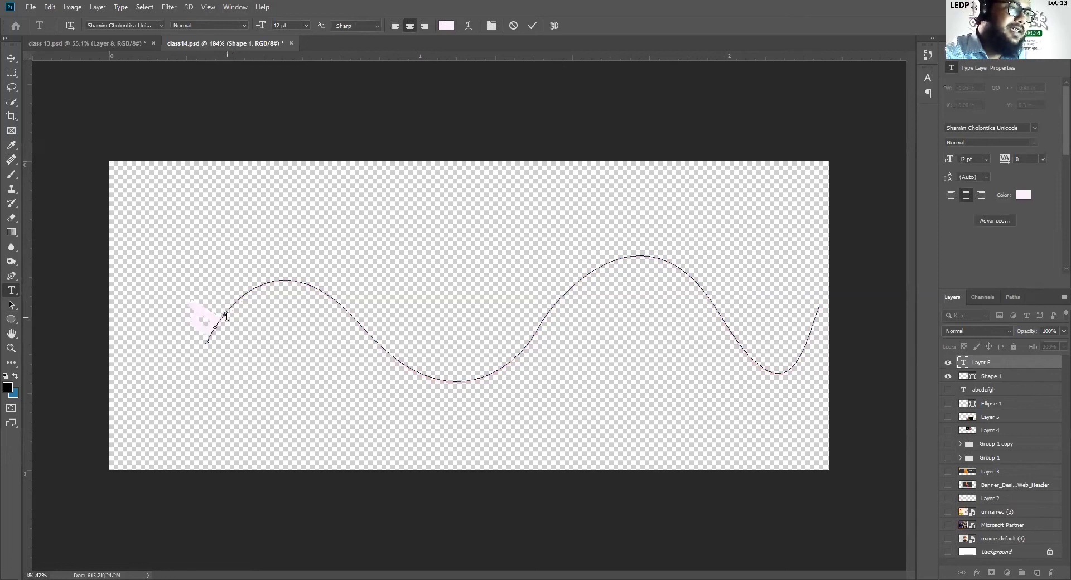
pyautogui.click(11, 305)
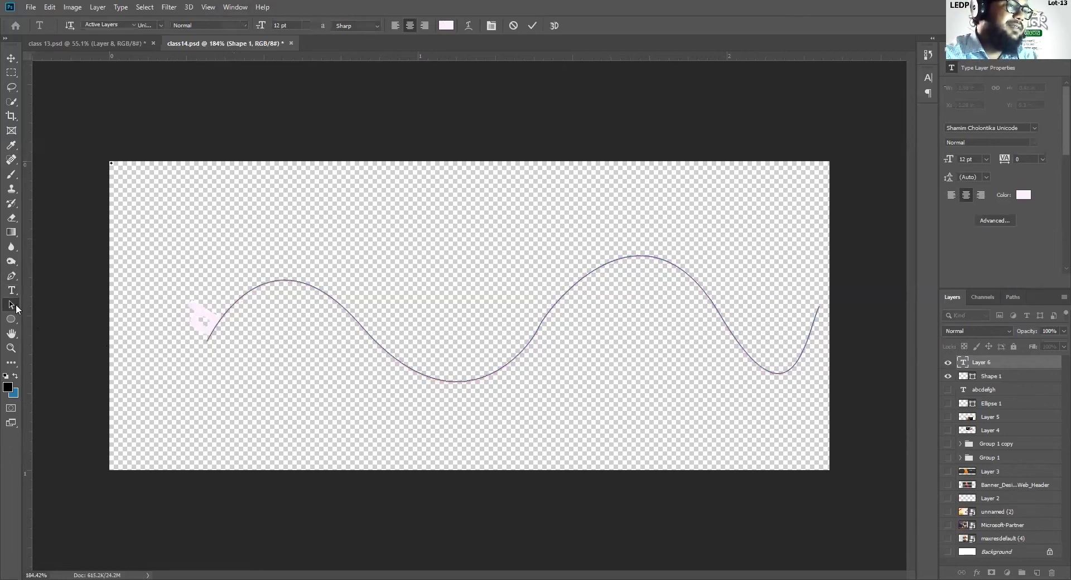
pyautogui.moveTo(227, 308); pyautogui.dragTo(377, 338)
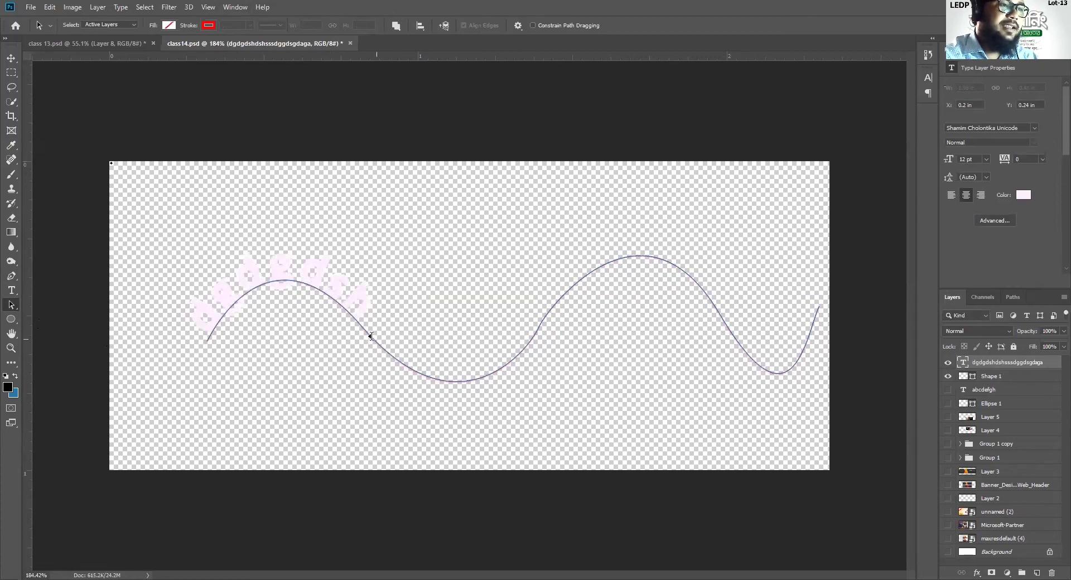
# - Slide the path text along the wave and flip it beneath the curve, and undo the repositioning
pyautogui.moveTo(361, 322); pyautogui.dragTo(367, 326)
pyautogui.click(364, 323)
pyautogui.moveTo(368, 329)
pyautogui.mouseDown()
pyautogui.moveTo(375, 347)
pyautogui.moveTo(463, 381)
pyautogui.mouseUp()
pyautogui.moveTo(703, 285)
pyautogui.mouseDown()
pyautogui.moveTo(770, 358)
pyautogui.moveTo(790, 365)
pyautogui.moveTo(819, 338)
pyautogui.mouseUp()
pyautogui.click(649, 403)
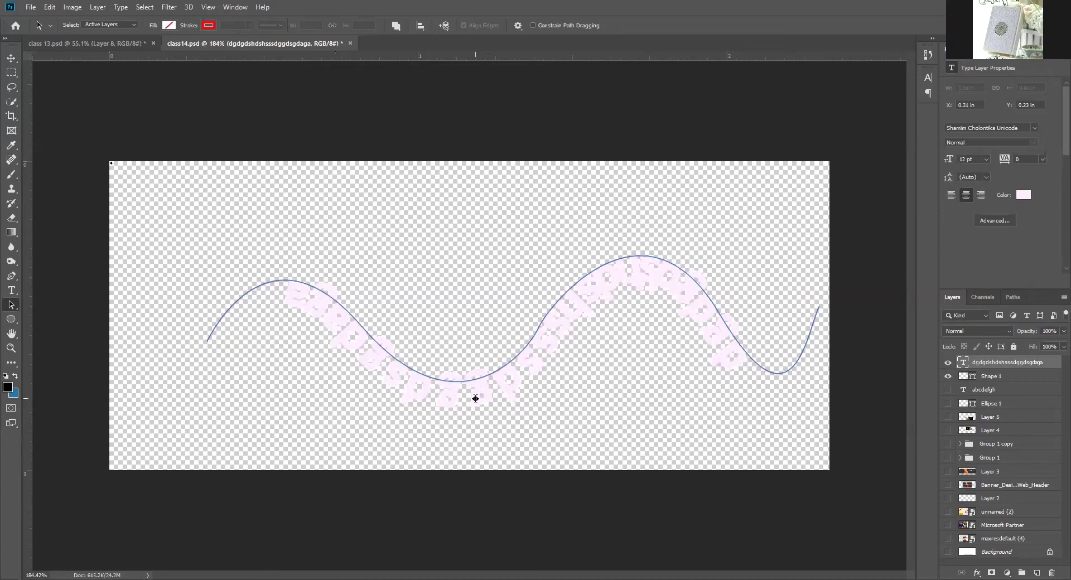
pyautogui.hotkey('ctrl', 'z')
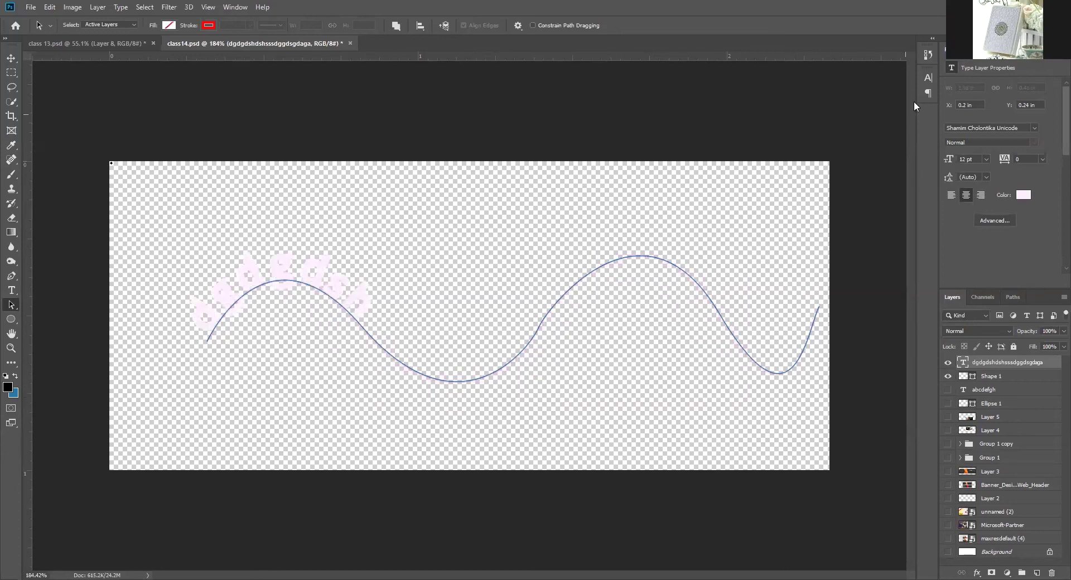
# - Set the path text's color to pink e50066
pyautogui.click(929, 77)
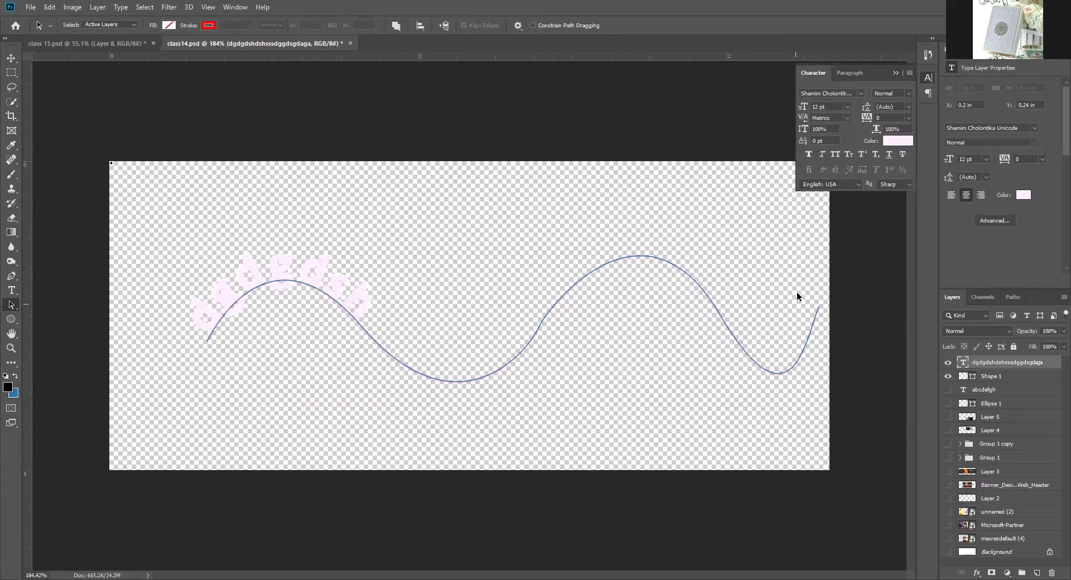
pyautogui.click(891, 142)
pyautogui.moveTo(676, 177); pyautogui.dragTo(675, 209)
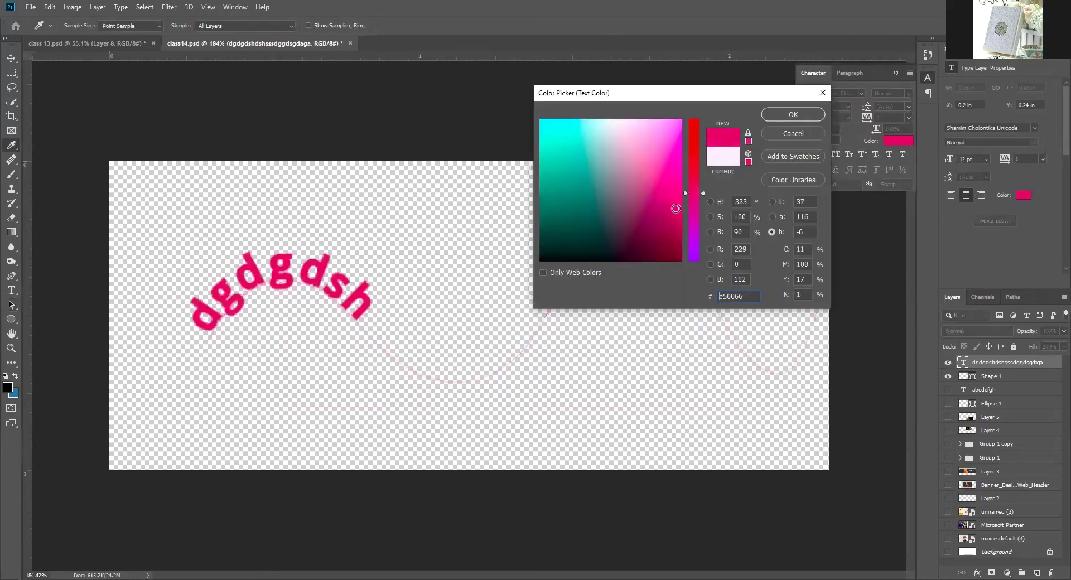
pyautogui.click(797, 114)
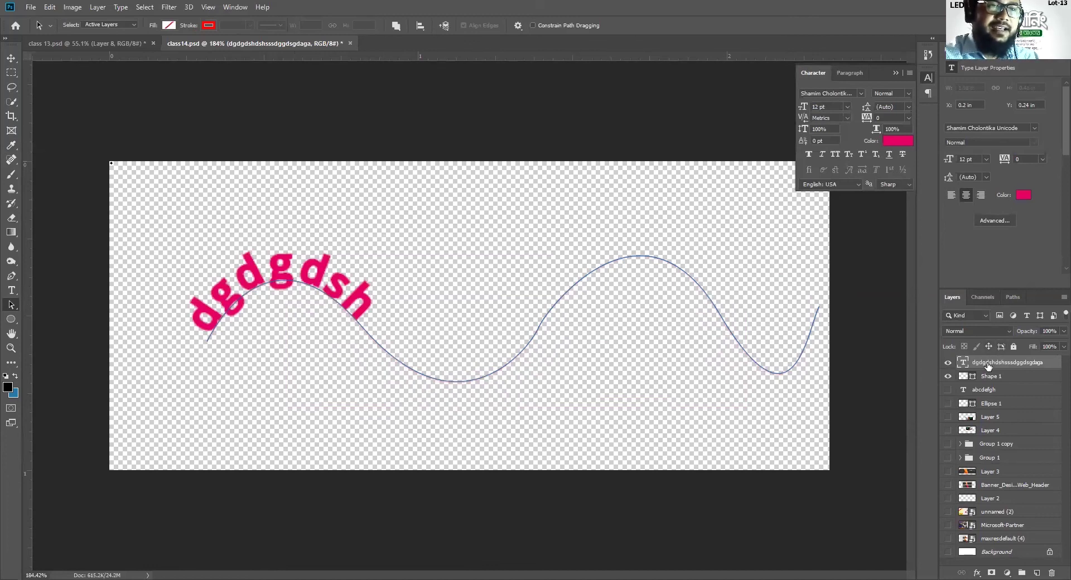
# - Delete the pink path text layer and shift the wave path slightly left and down on the canvas
pyautogui.moveTo(991, 368); pyautogui.dragTo(1052, 573)
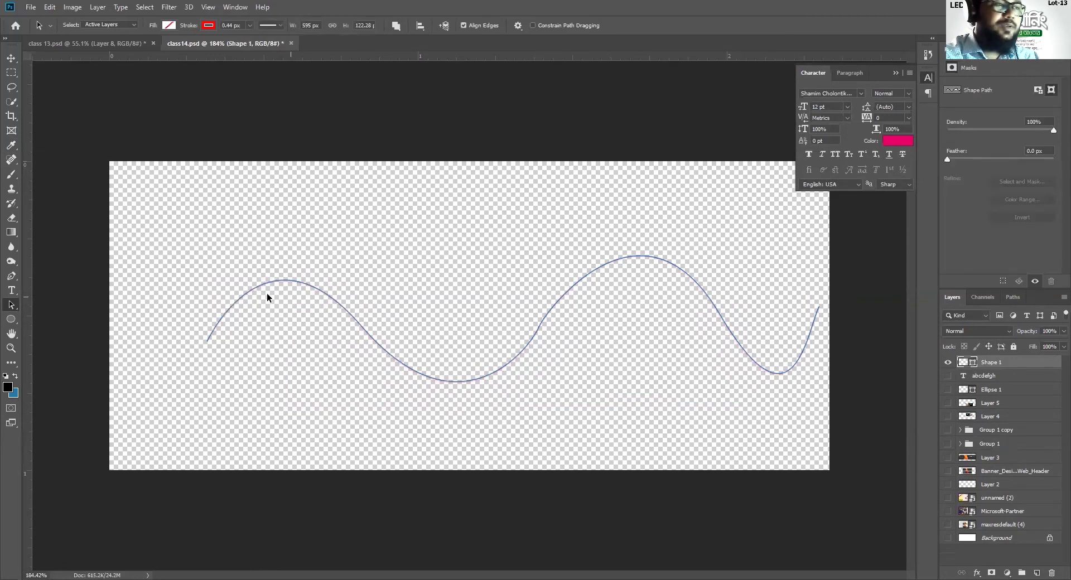
pyautogui.moveTo(276, 276); pyautogui.dragTo(246, 244)
pyautogui.moveTo(349, 316); pyautogui.dragTo(337, 370)
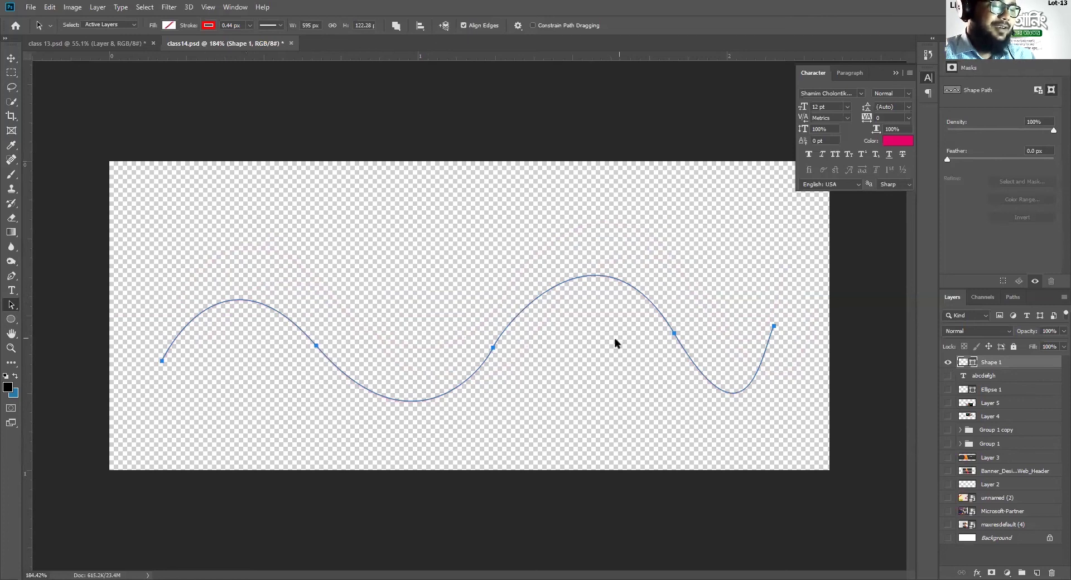
# - Delete the Shape 1 layer and begin a new 3 px red Pen wave with one crest and one trough, about 265 px wide
pyautogui.moveTo(990, 369); pyautogui.dragTo(1051, 574)
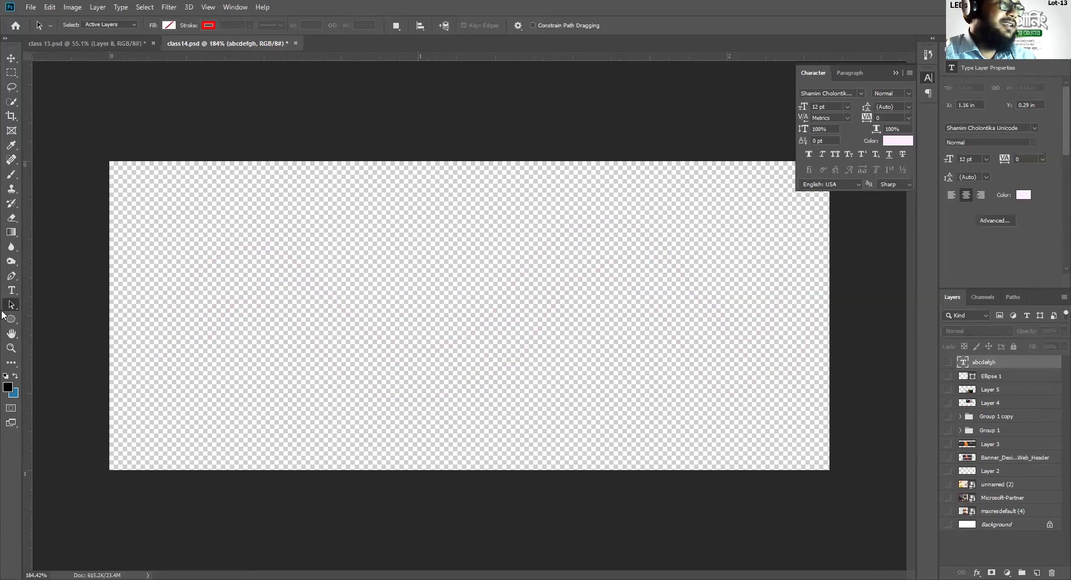
pyautogui.click(11, 277)
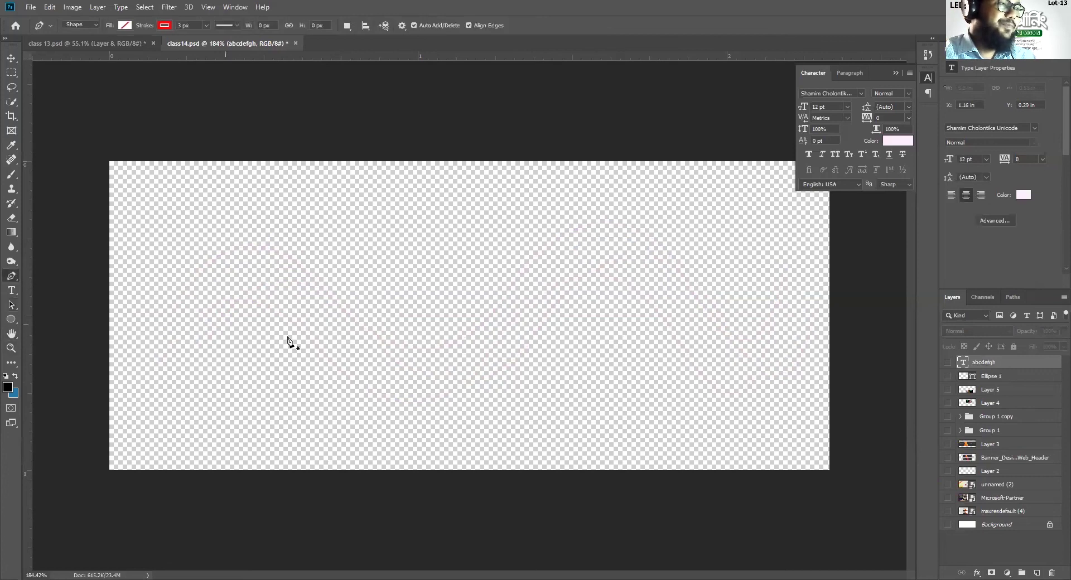
pyautogui.click(182, 350)
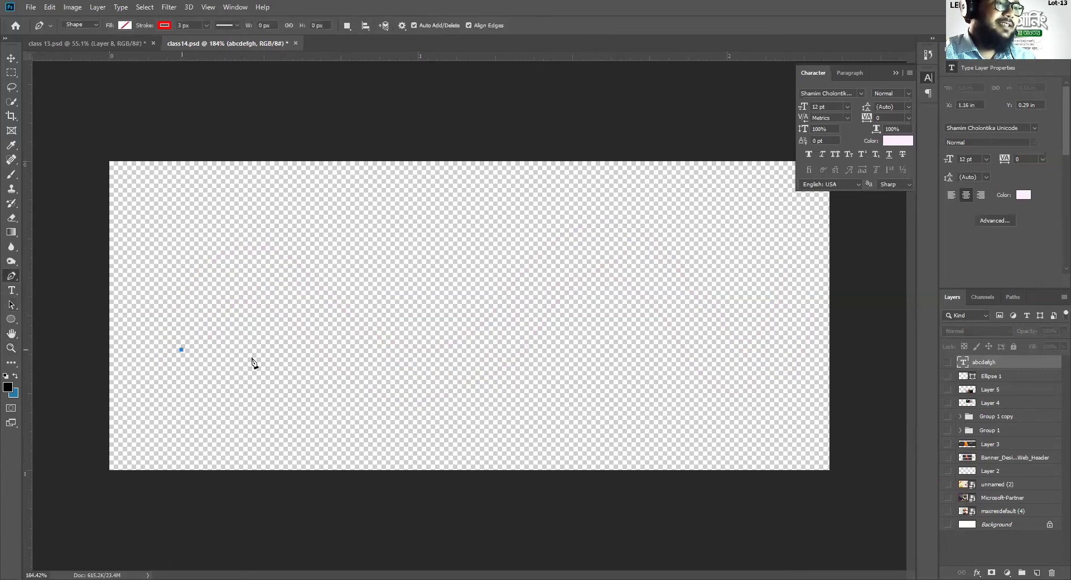
pyautogui.click(311, 314)
pyautogui.moveTo(313, 318); pyautogui.dragTo(393, 466)
pyautogui.moveTo(392, 466)
pyautogui.mouseDown()
pyautogui.moveTo(380, 443)
pyautogui.moveTo(403, 453)
pyautogui.moveTo(416, 411)
pyautogui.moveTo(399, 447)
pyautogui.mouseUp()
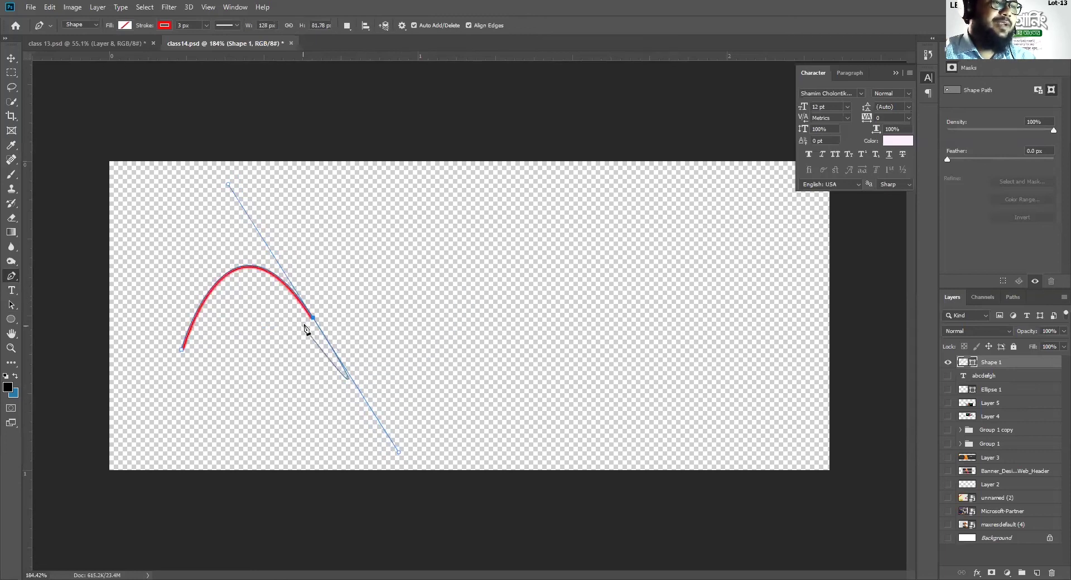
pyautogui.moveTo(454, 316); pyautogui.dragTo(469, 294)
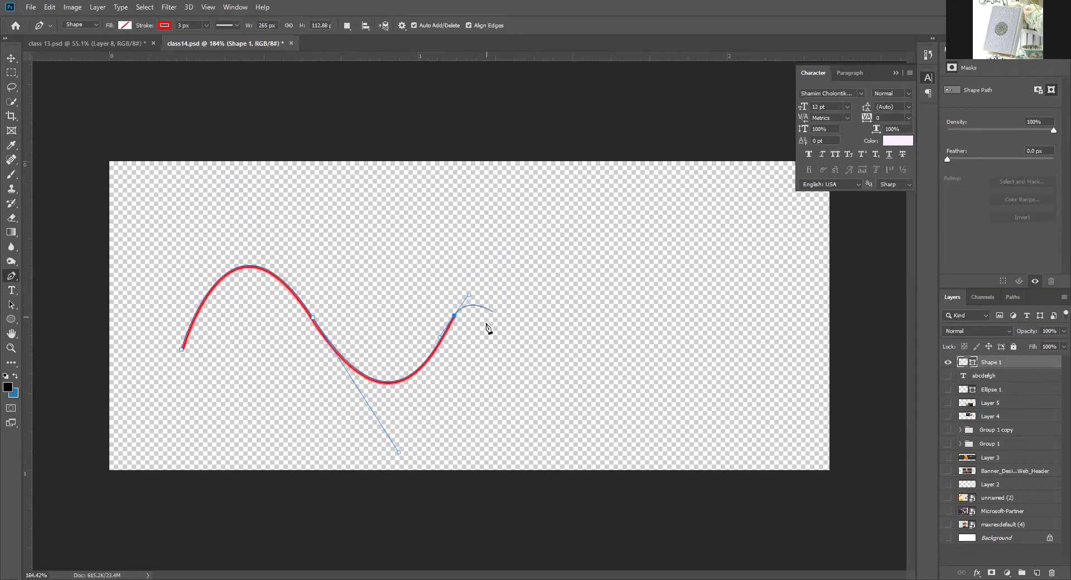
pyautogui.click(536, 314)
pyautogui.moveTo(555, 362); pyautogui.dragTo(635, 557)
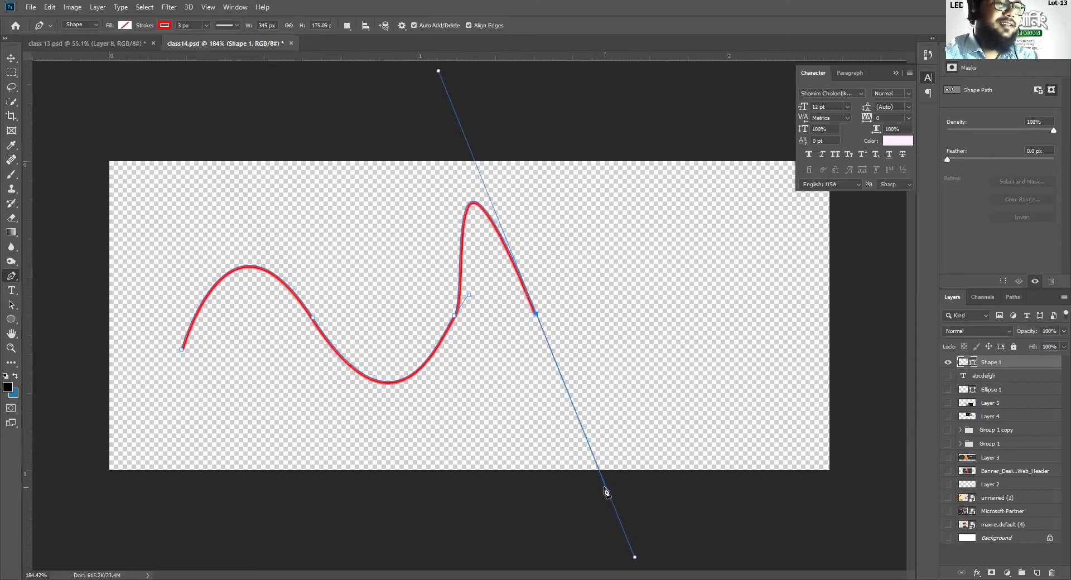
pyautogui.hotkey('ctrl', 'z')
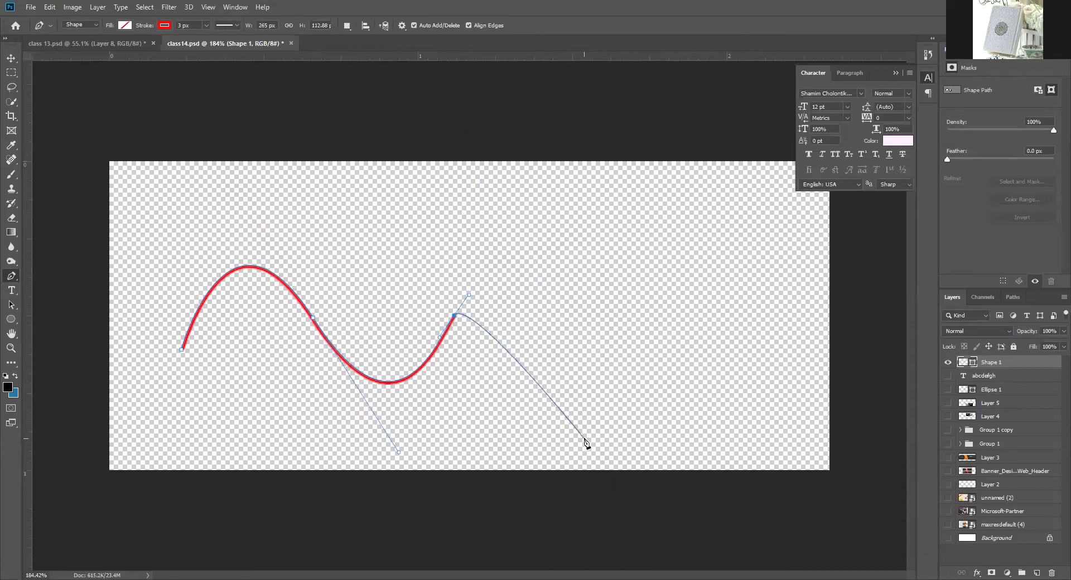
# - Extend the red wave with a narrow crest and a deep trough to about 529 px wide, and end the path
pyautogui.click(514, 310)
pyautogui.moveTo(522, 324); pyautogui.dragTo(546, 389)
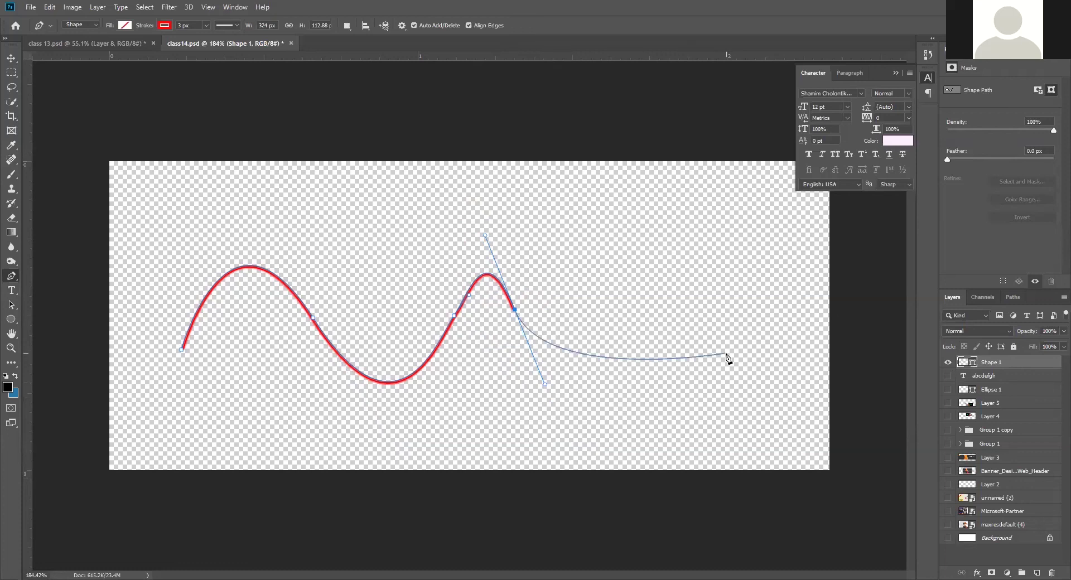
pyautogui.moveTo(726, 325)
pyautogui.mouseDown()
pyautogui.moveTo(801, 210)
pyautogui.moveTo(797, 159)
pyautogui.moveTo(859, 134)
pyautogui.moveTo(839, 137)
pyautogui.mouseUp()
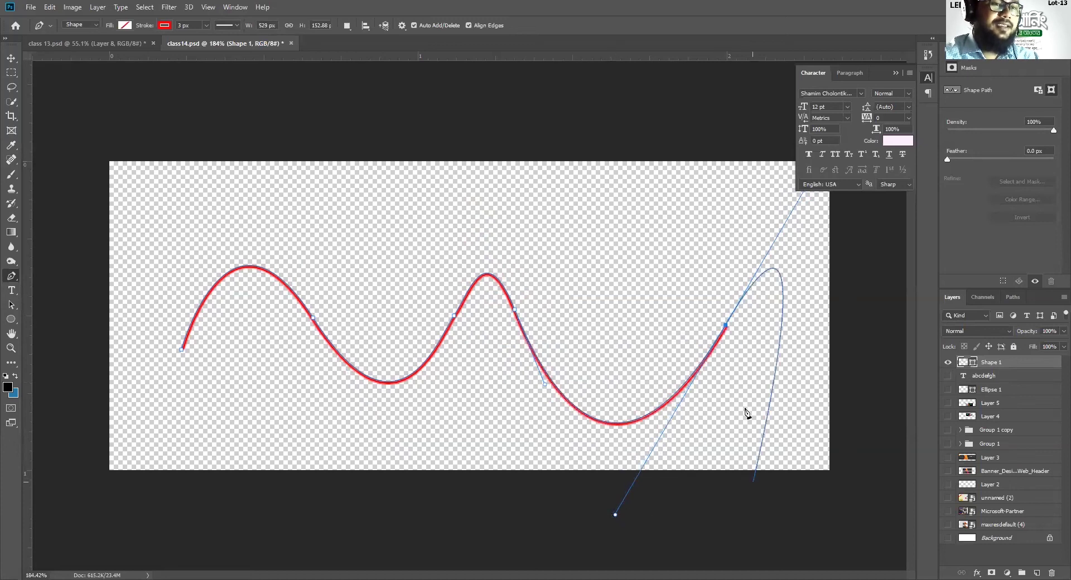
pyautogui.press('Escape')
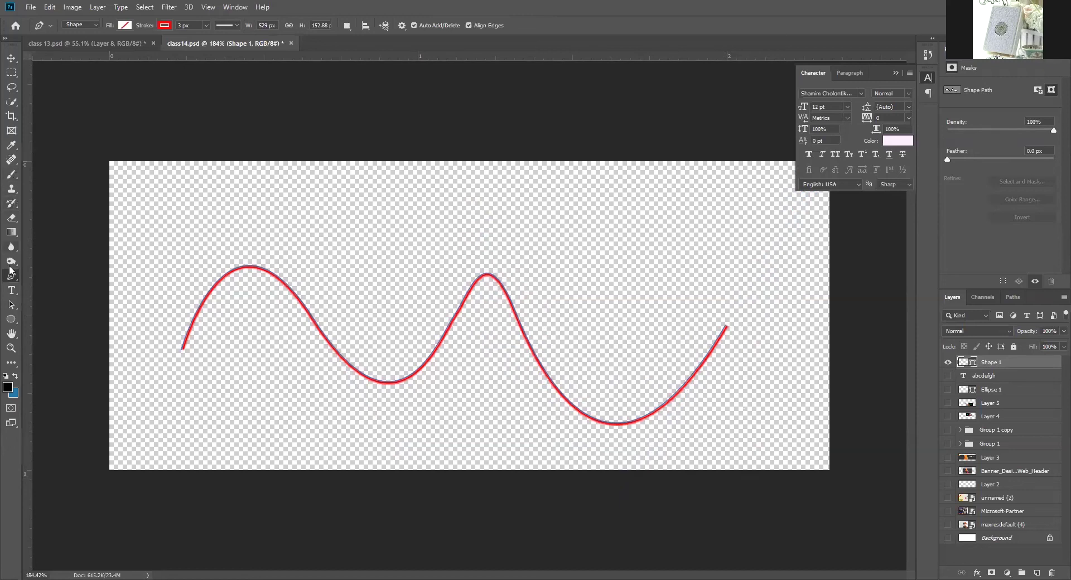
# - Place path text on the red wave's first crest, insert filler letters into the placeholder text, and commit it
pyautogui.click(12, 291)
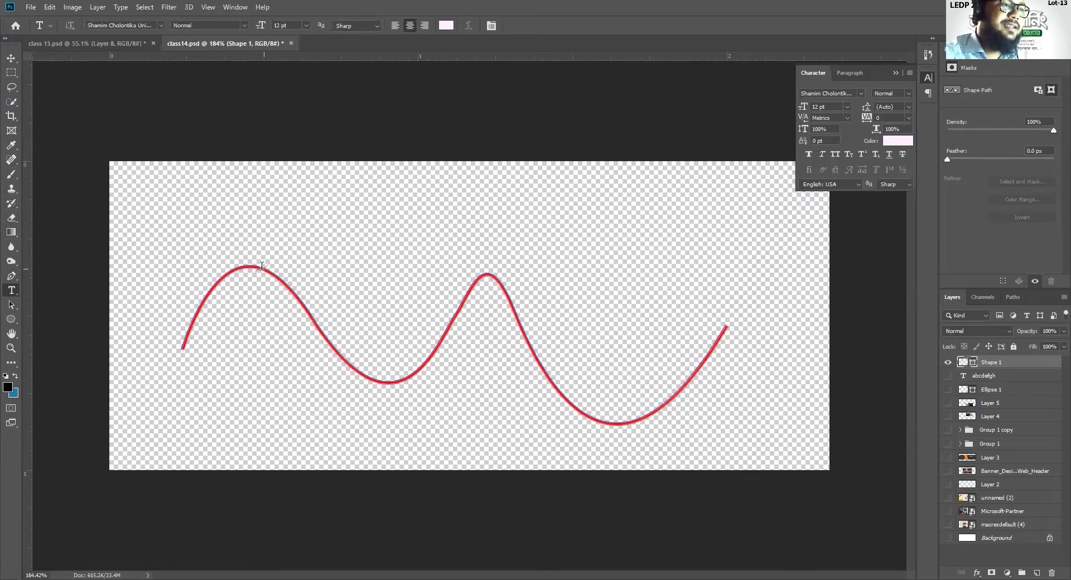
pyautogui.click(252, 264)
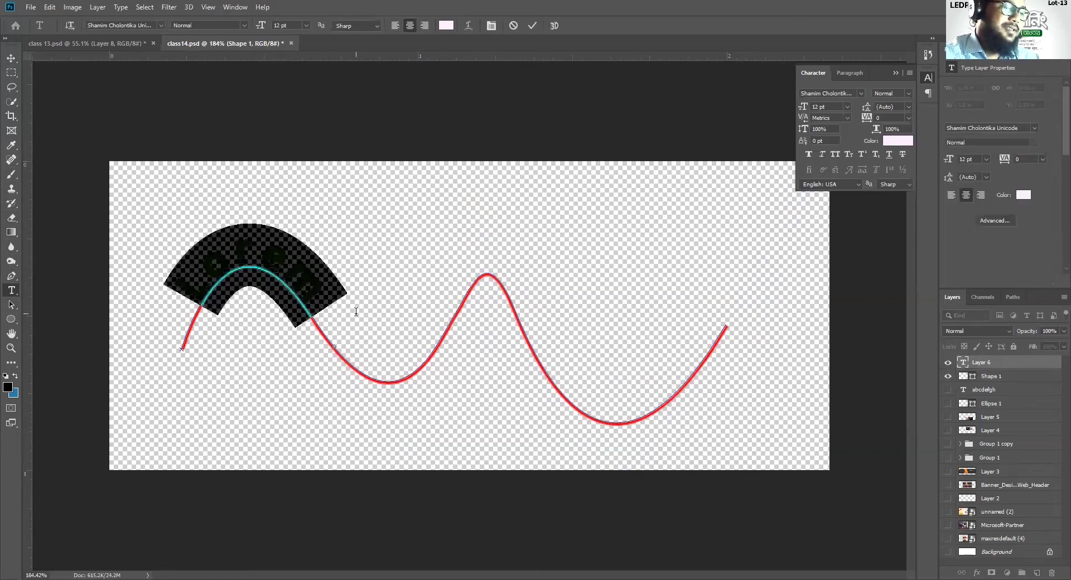
pyautogui.click(300, 287)
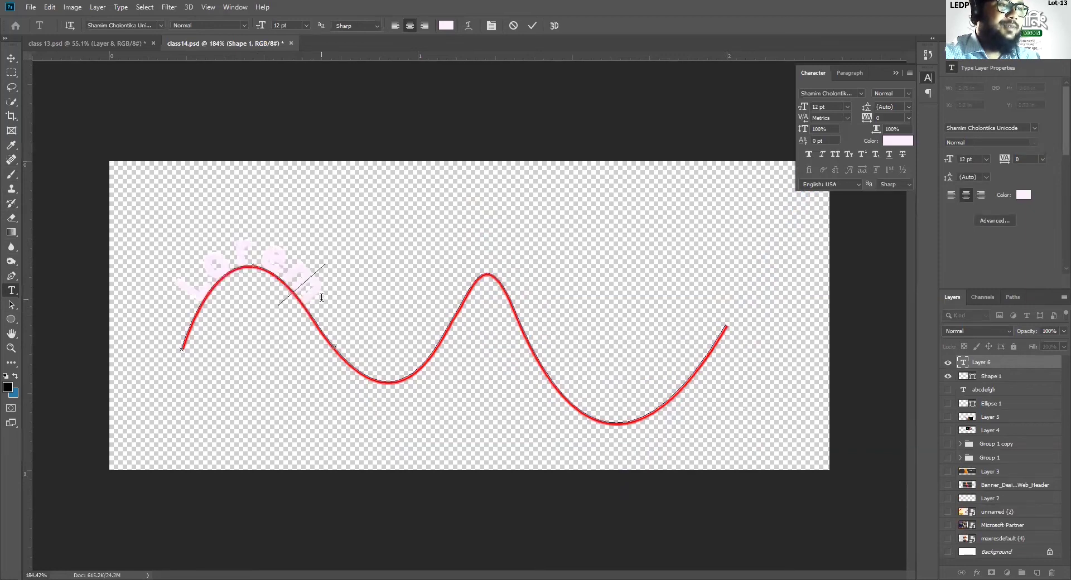
pyautogui.write('famm')
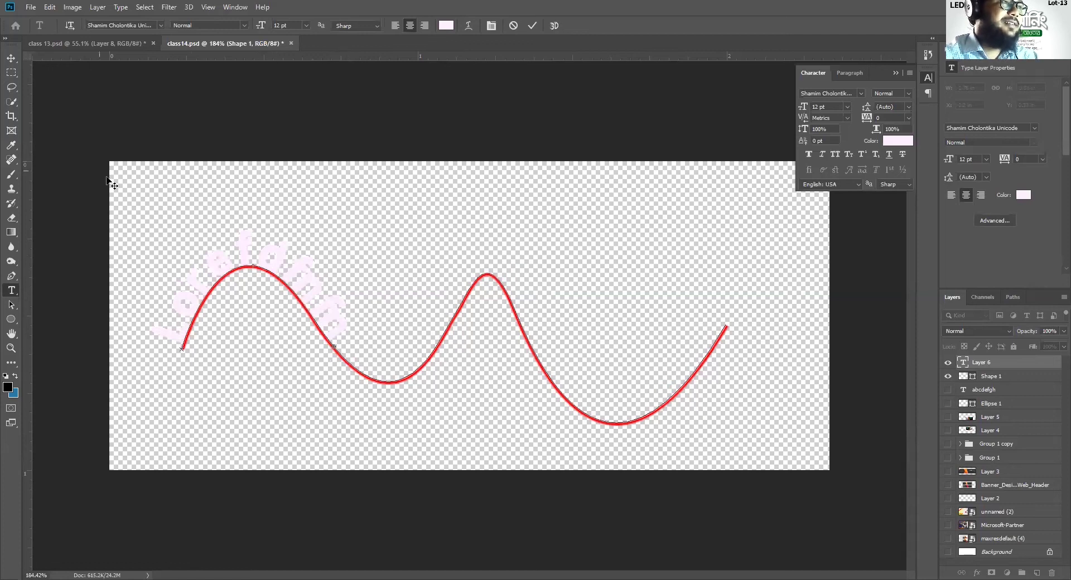
pyautogui.click(13, 60)
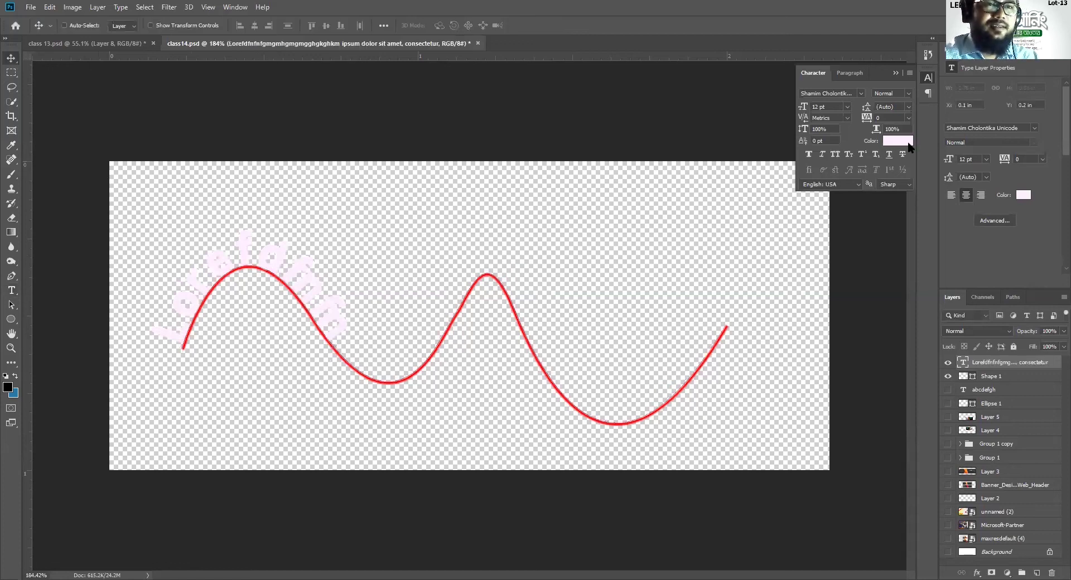
# - Set the path text's color to green 009478
pyautogui.click(898, 140)
pyautogui.write('009478')
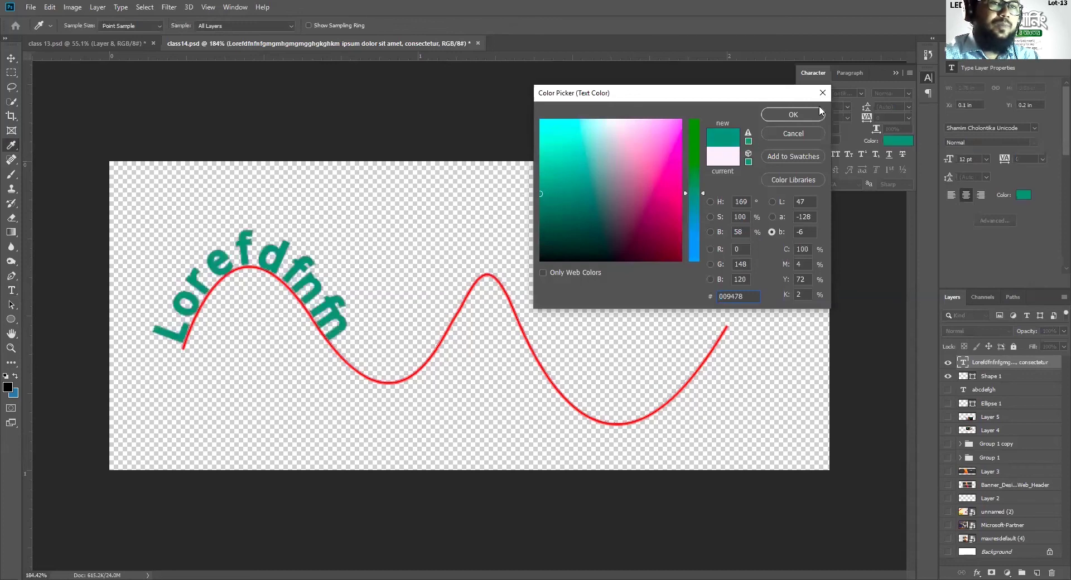
pyautogui.click(819, 113)
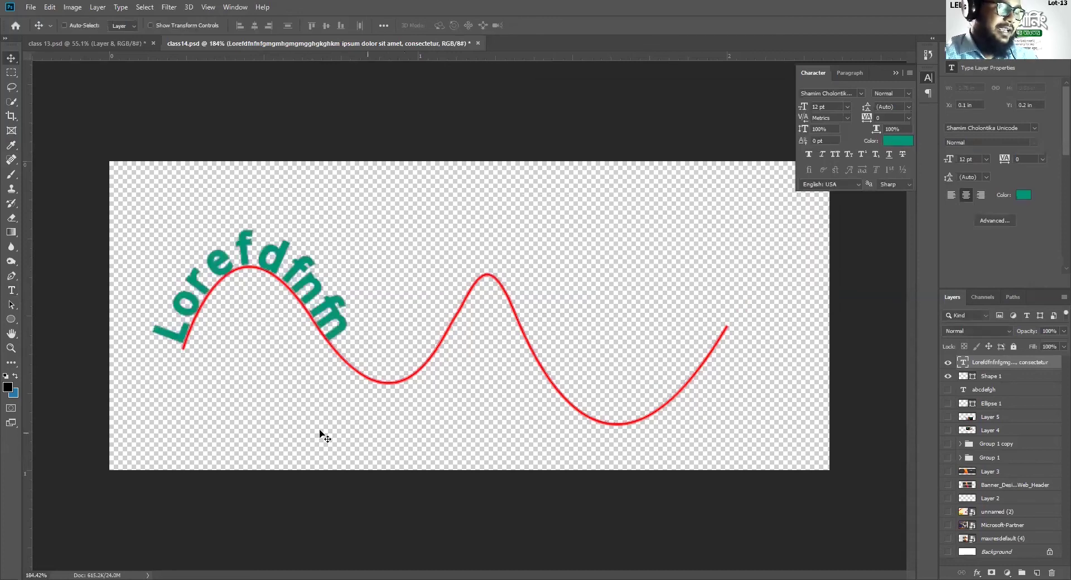
# - Inspect where the green text ends on the wave and delete that text layer
pyautogui.press('ctrl')
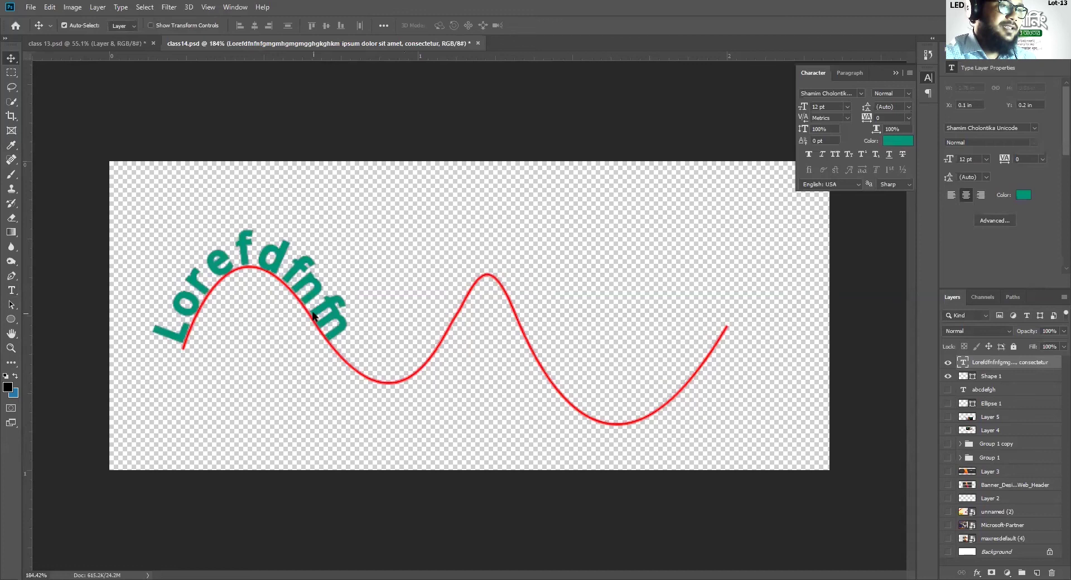
pyautogui.scroll(2, 313, 315)
pyautogui.scroll(2, 314, 353)
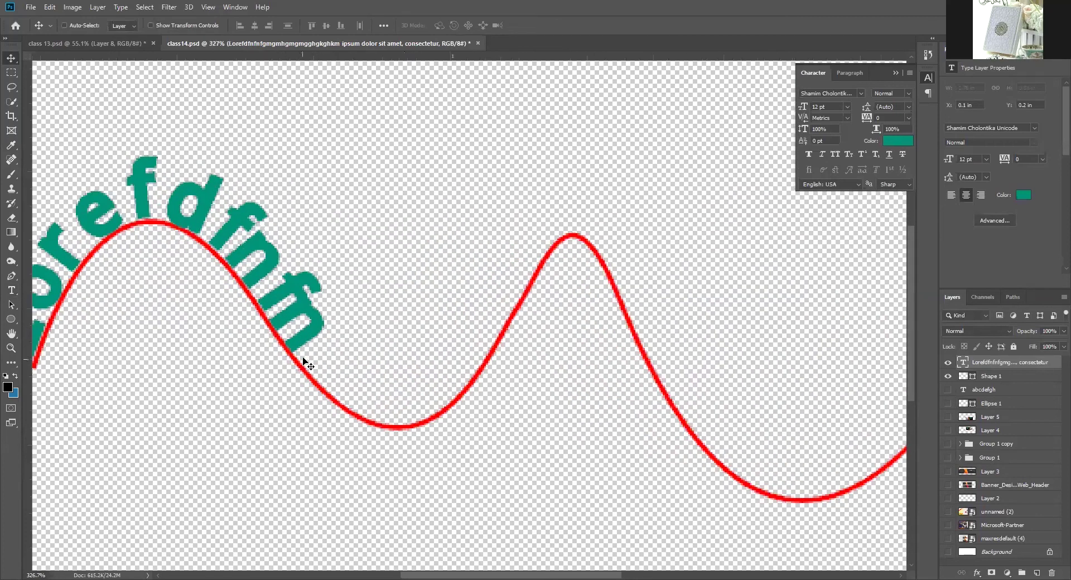
pyautogui.press('ctrl')
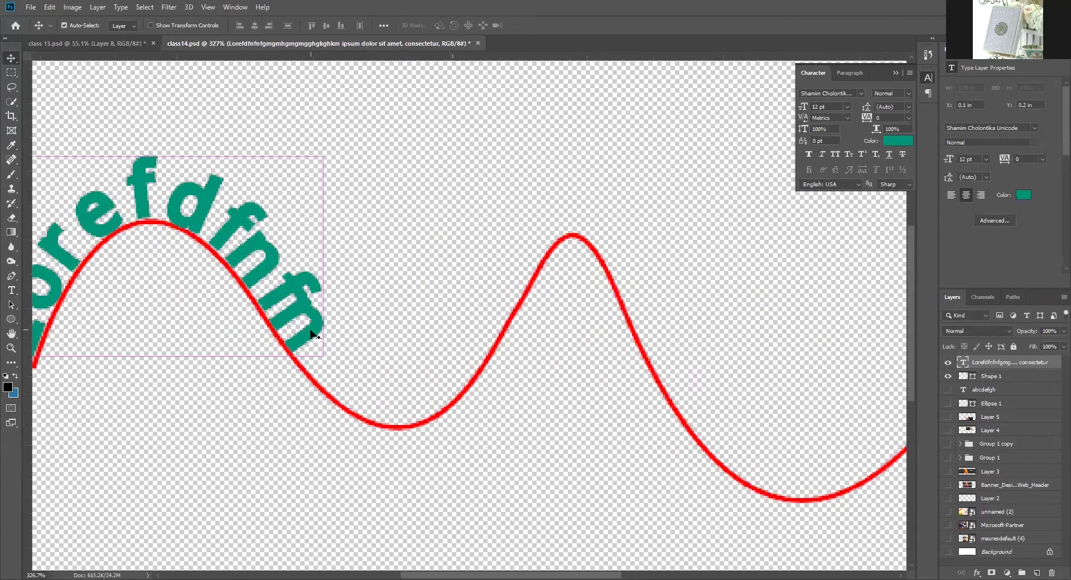
pyautogui.scroll(-2, 322, 338)
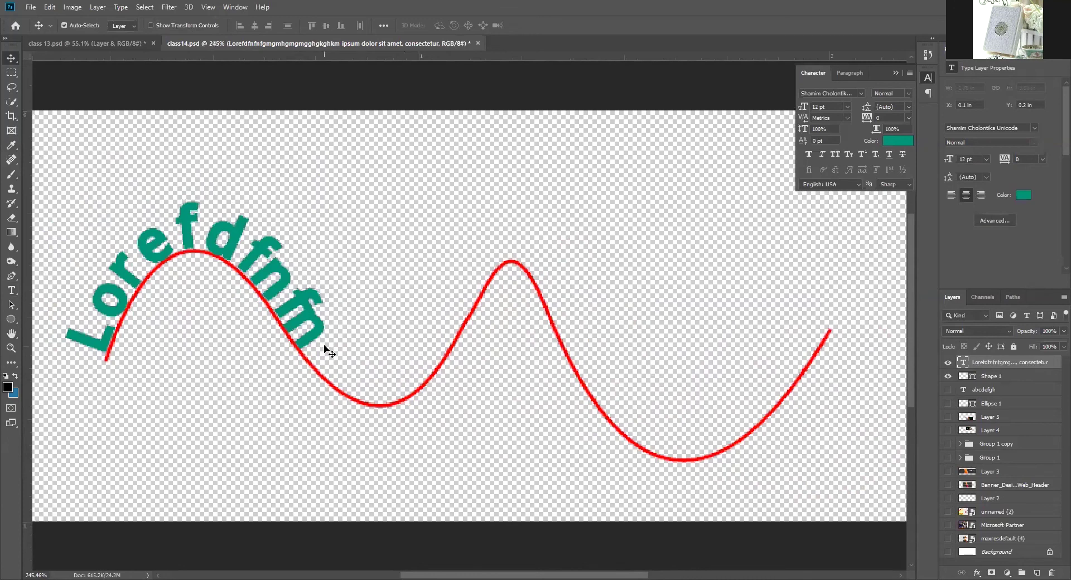
pyautogui.press('Delete')
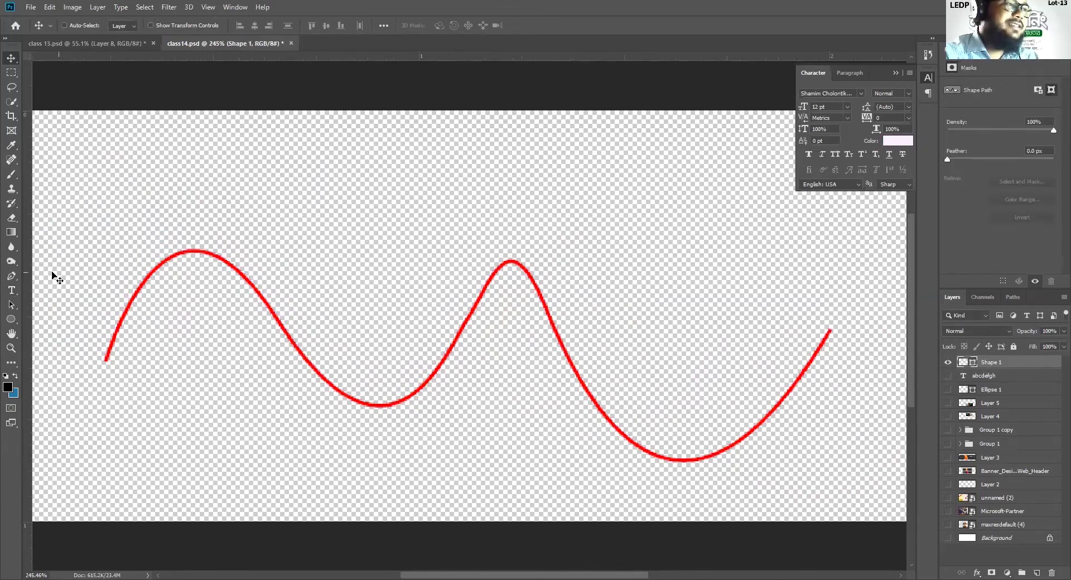
# - Start new Lorem ipsum path text exactly on the path line, on the slope just after the wave's first crest
pyautogui.click(11, 290)
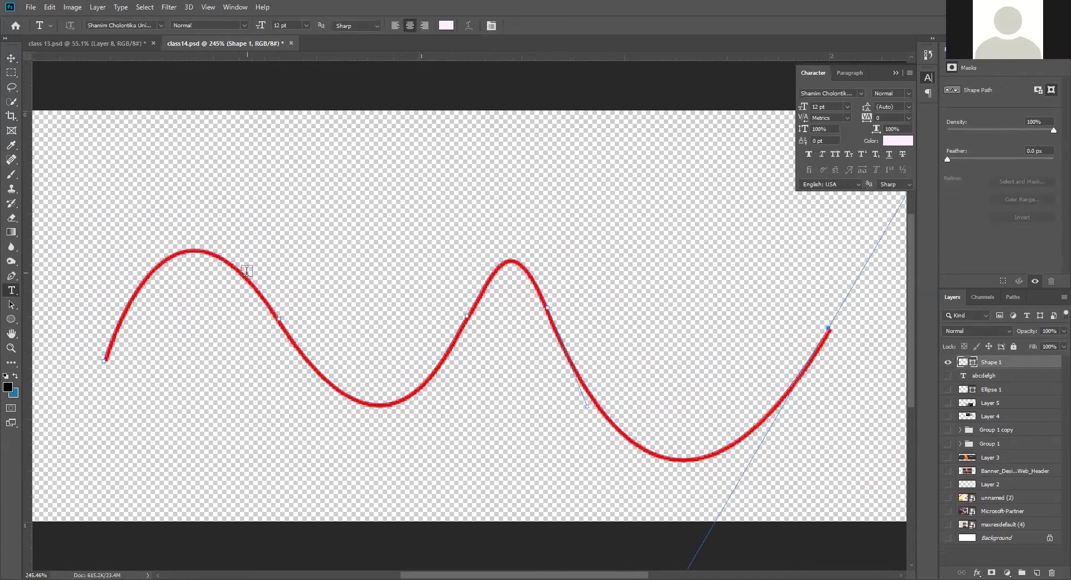
pyautogui.scroll(10, 247, 281)
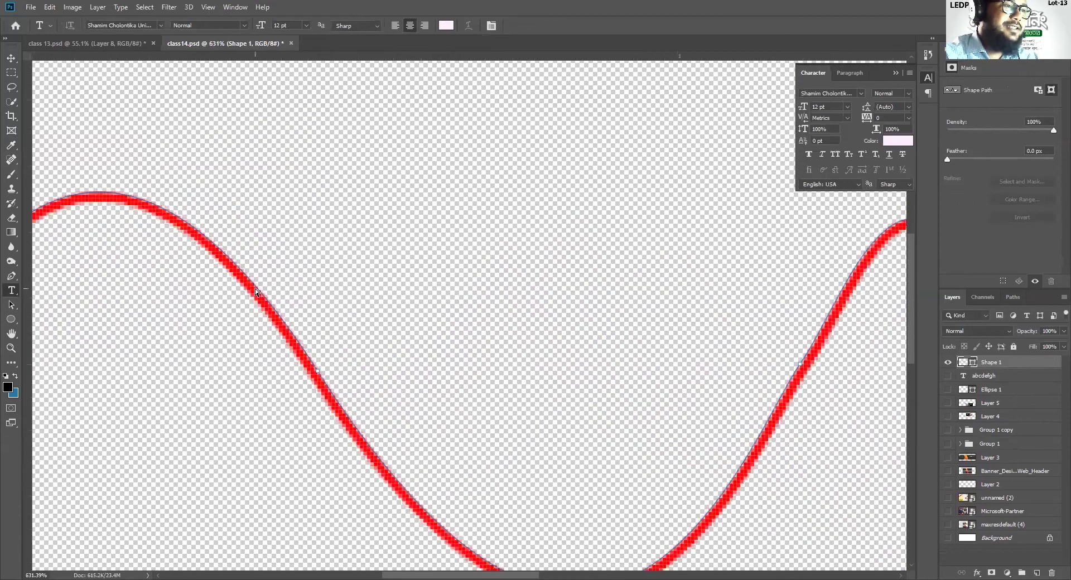
pyautogui.scroll(3, 258, 289)
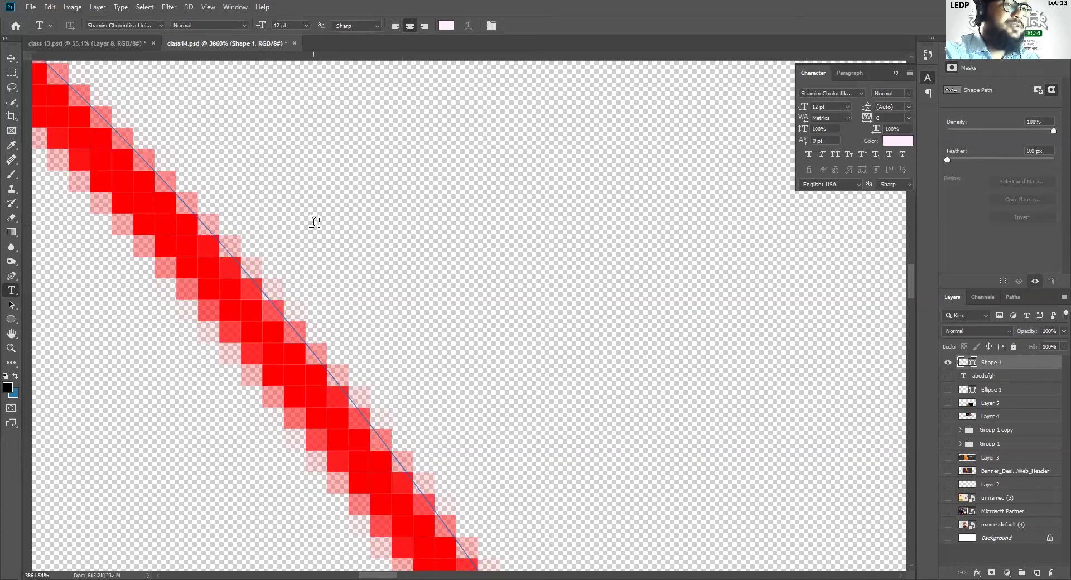
pyautogui.click(236, 259)
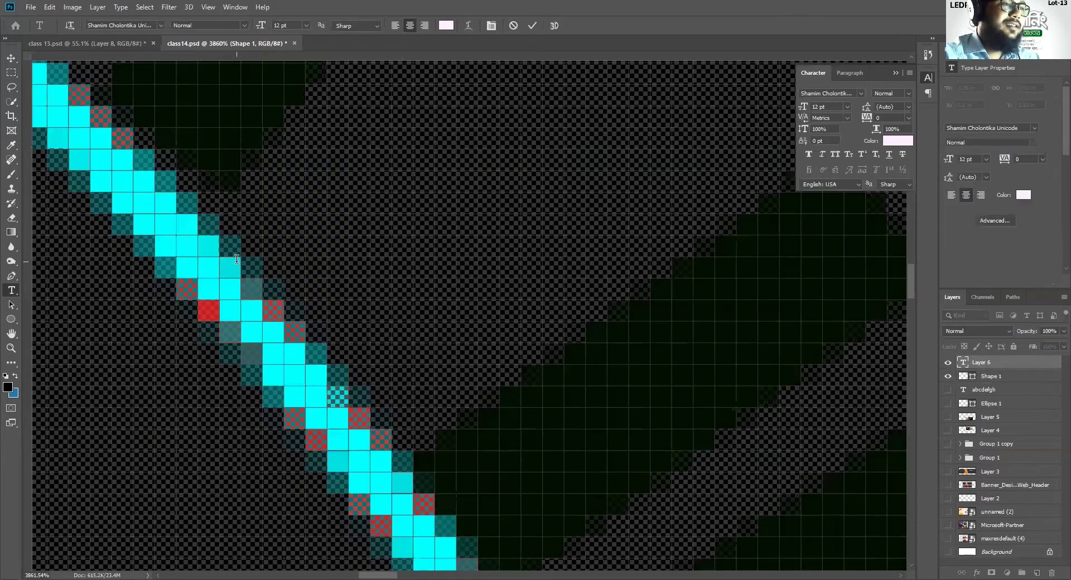
pyautogui.scroll(-3, 238, 262)
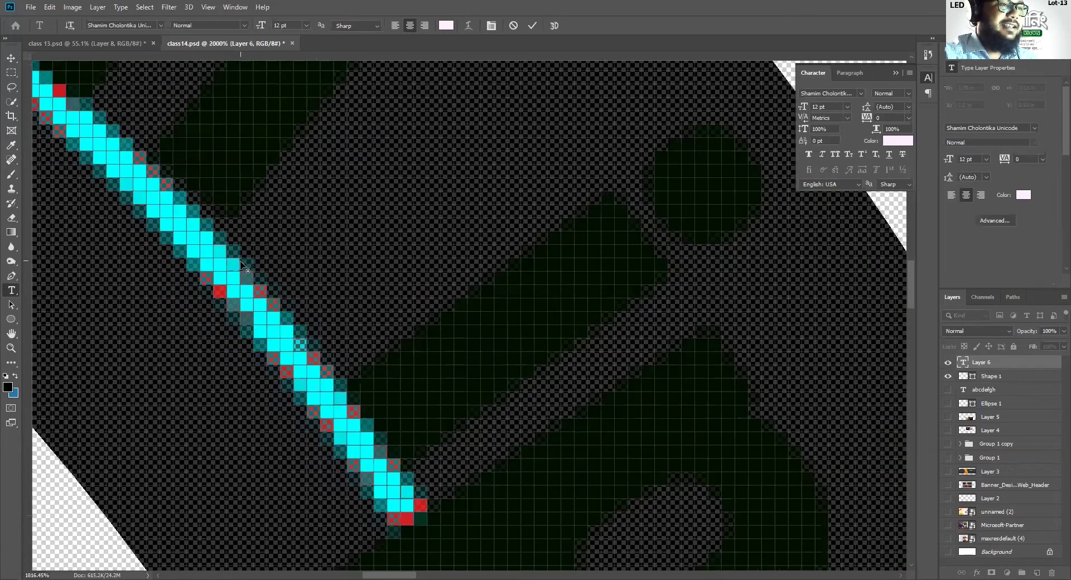
pyautogui.scroll(-5, 241, 265)
pyautogui.scroll(-3, 205, 269)
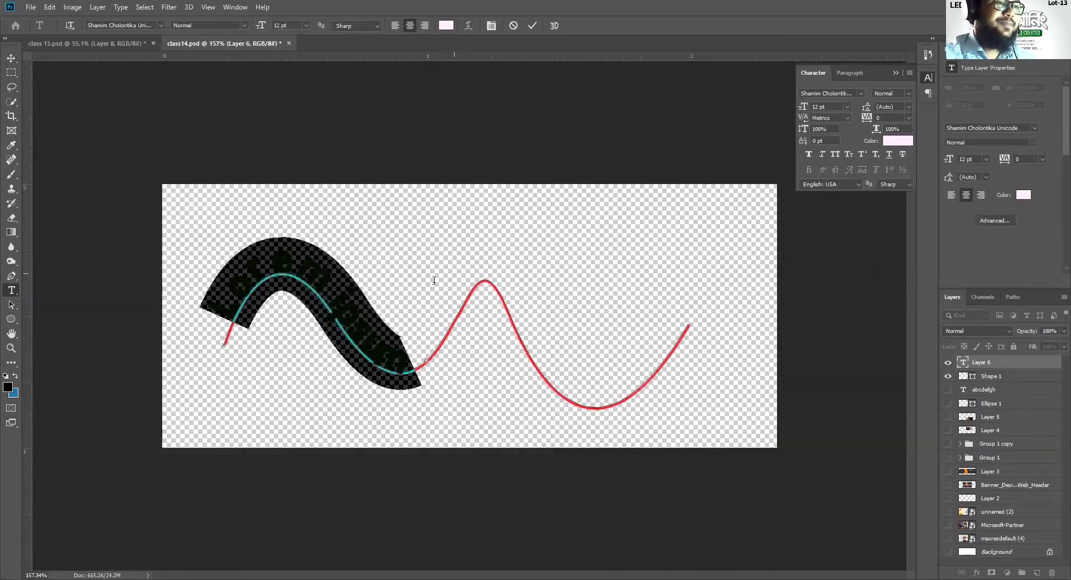
pyautogui.scroll(1, 390, 311)
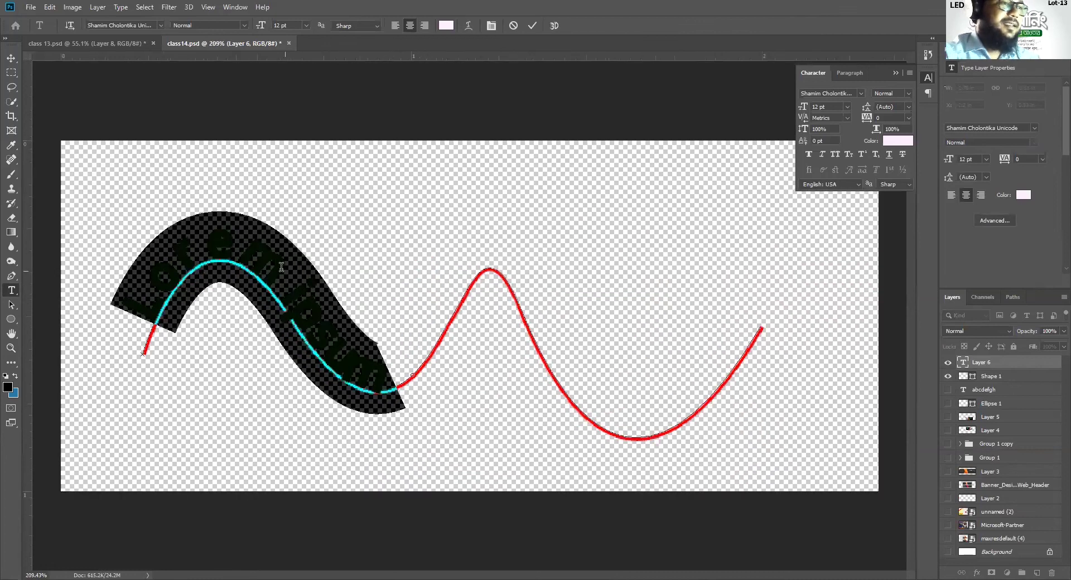
pyautogui.click(251, 269)
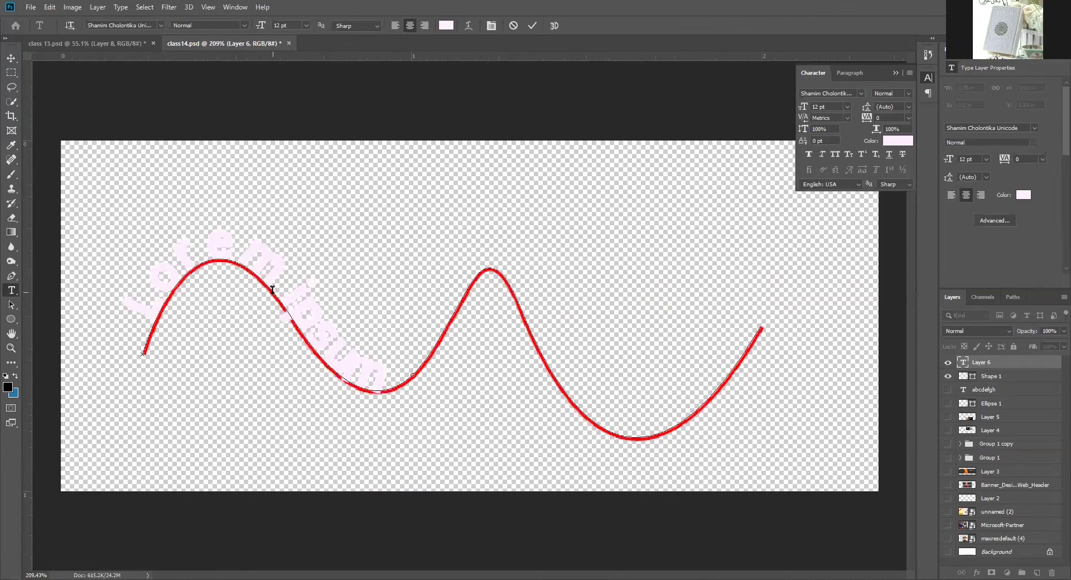
# - Commit the path text, set its color to cyan 00ffe9, and slide it along the wave toward the first trough
pyautogui.click(11, 58)
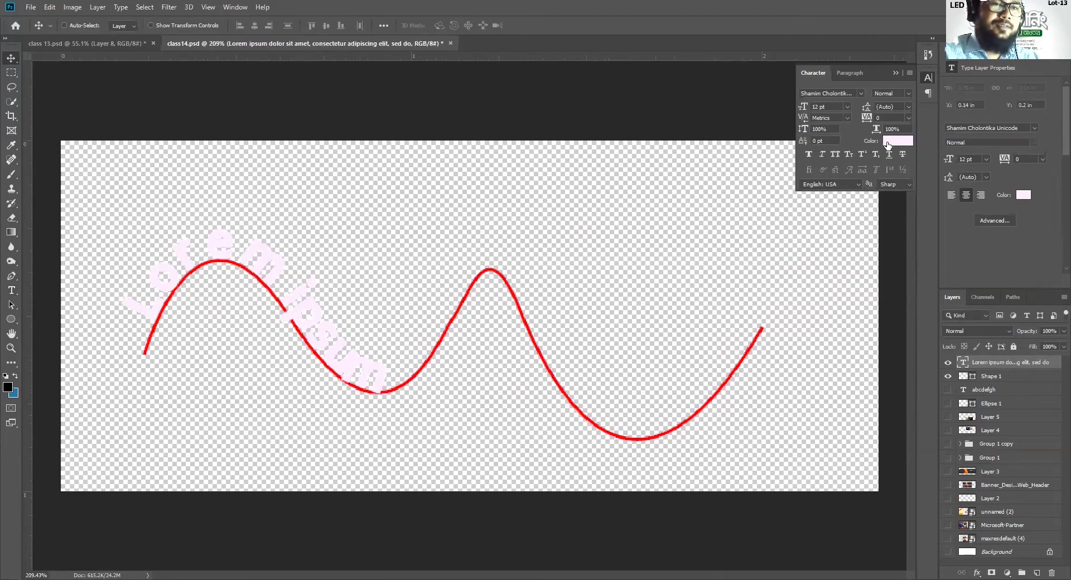
pyautogui.click(888, 144)
pyautogui.write('00ffe9')
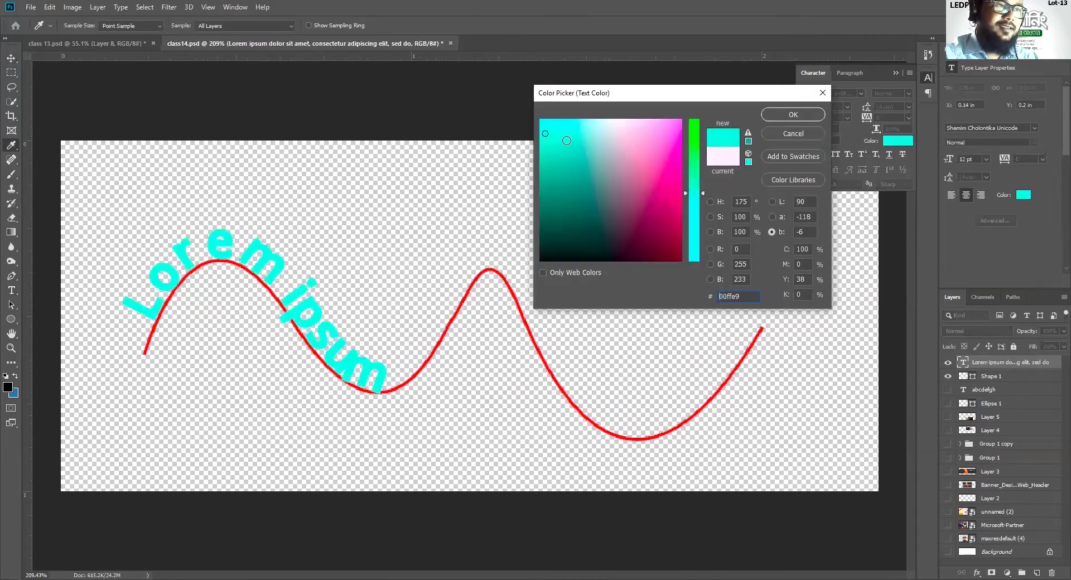
pyautogui.click(793, 114)
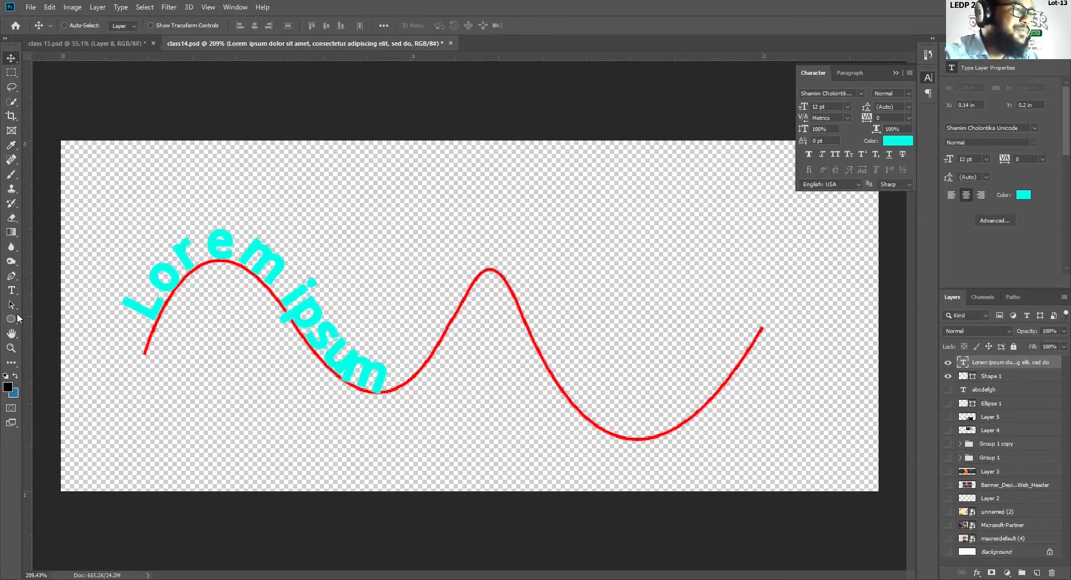
pyautogui.click(12, 306)
pyautogui.moveTo(337, 355); pyautogui.dragTo(361, 375)
pyautogui.press('s')
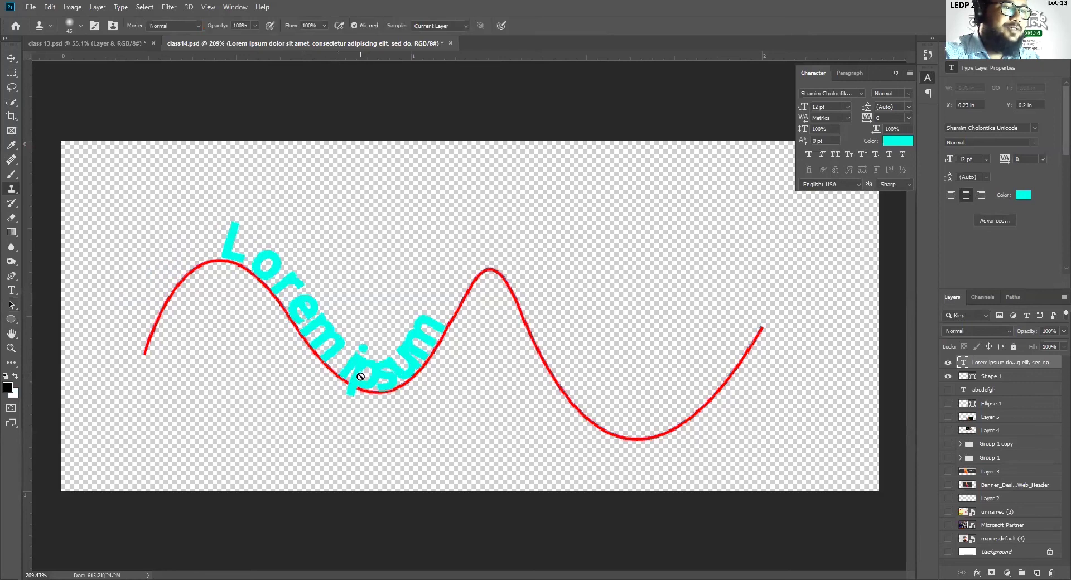
pyautogui.press('f')
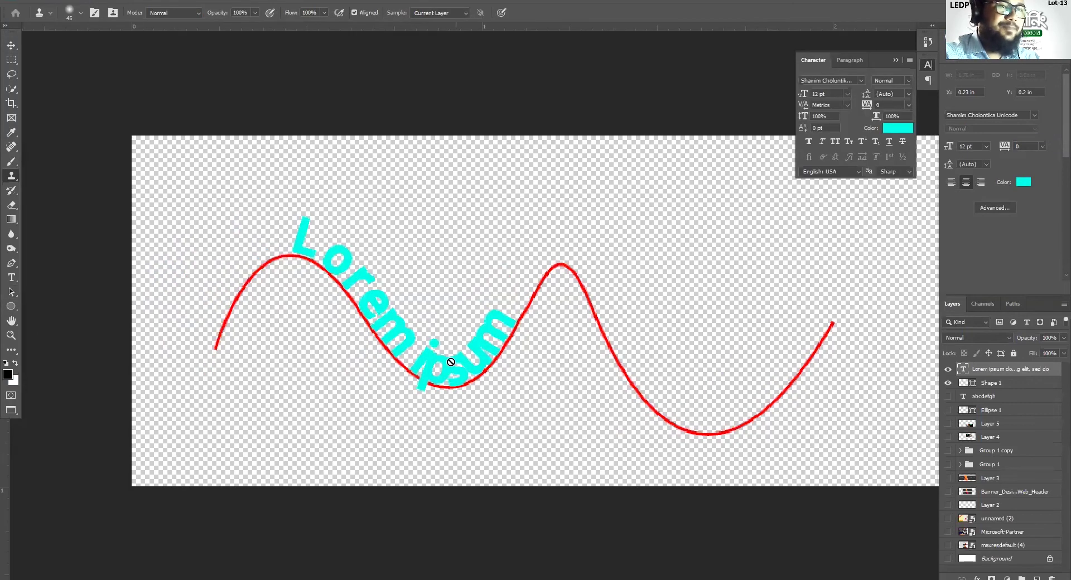
pyautogui.click(416, 352)
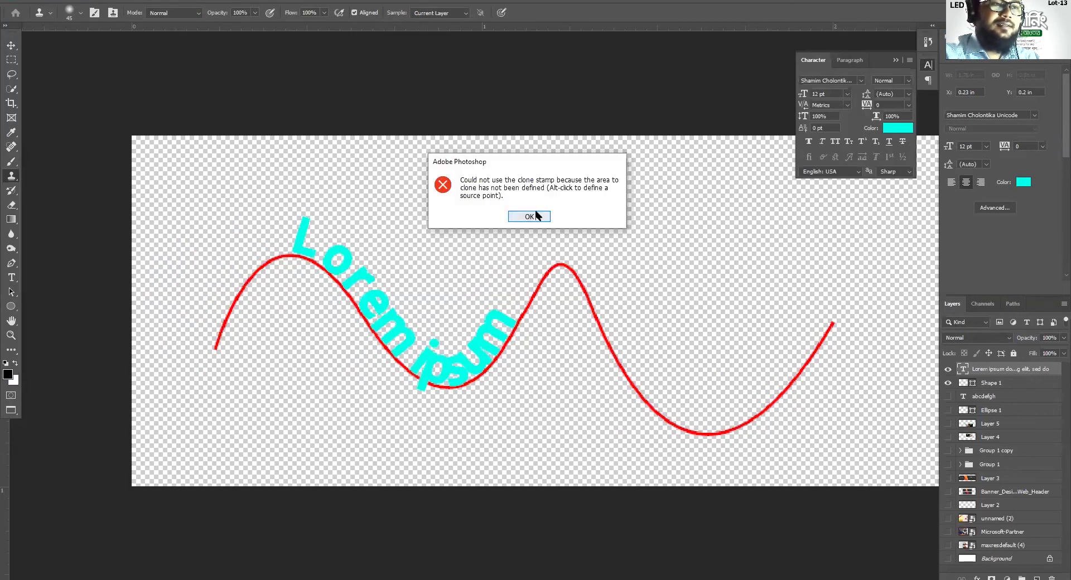
pyautogui.press('Return')
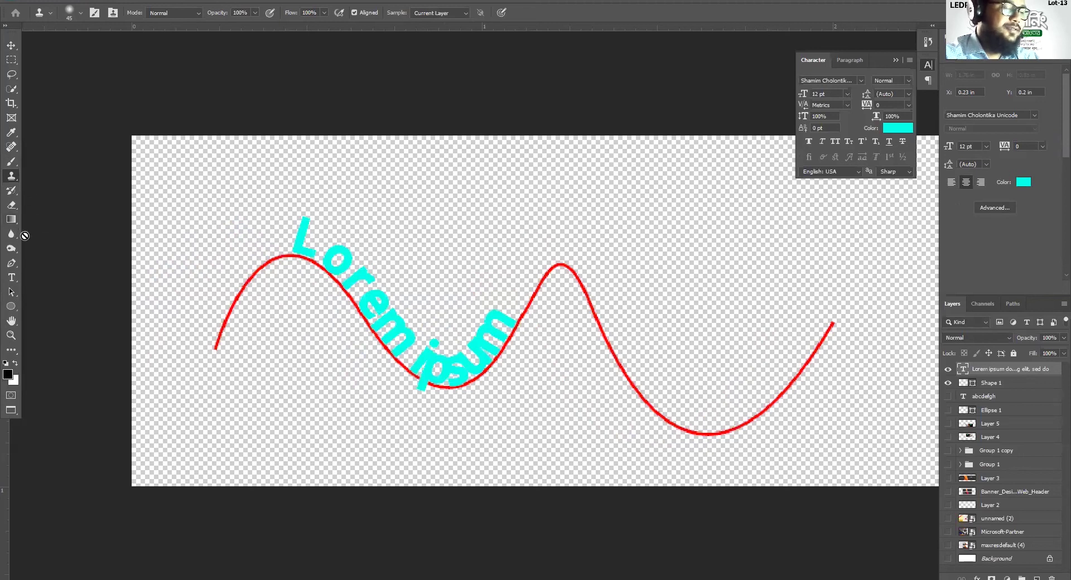
# - Replace the letters after "Lore" in the cyan path text with filler letters starting with "dsgdfg"
pyautogui.click(11, 277)
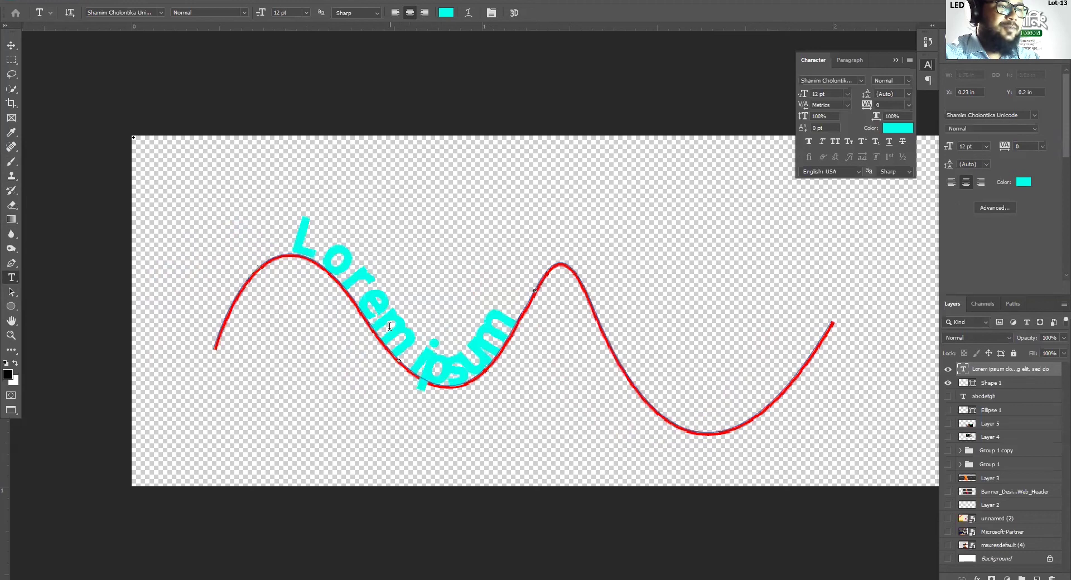
pyautogui.click(423, 353)
pyautogui.write('dsad')
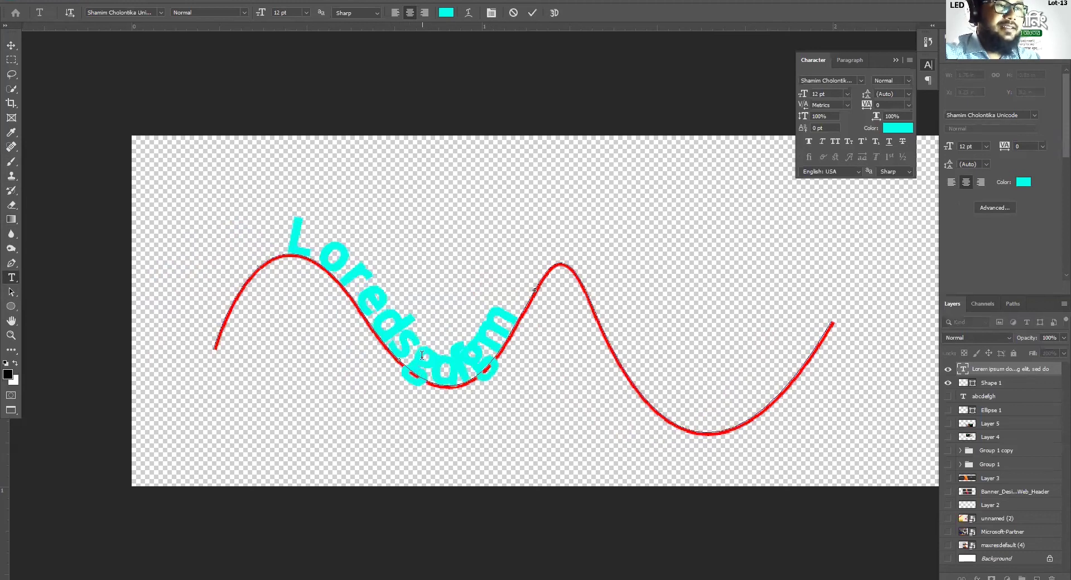
pyautogui.write('fgndh')
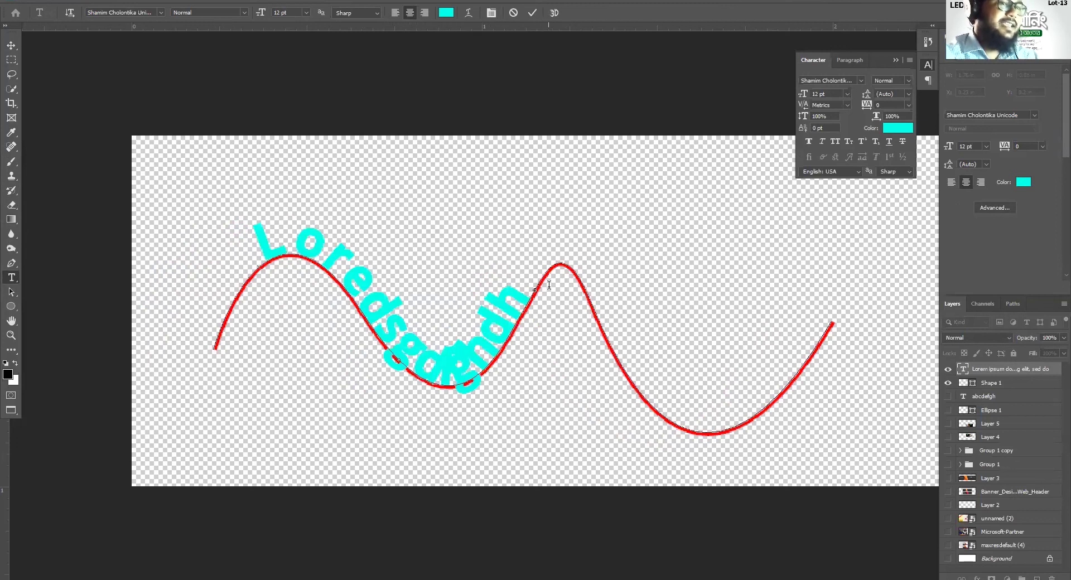
# - Extend the cyan text's end point with the Path Selection tool over the second crest and down the following slope
pyautogui.press('ctrl')
pyautogui.scroll(4, 558, 303)
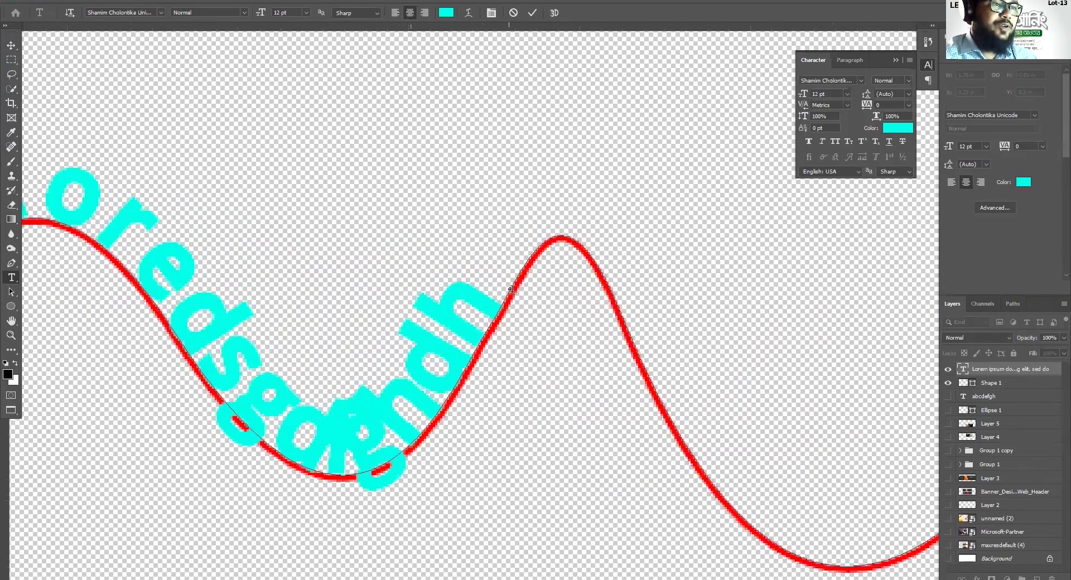
pyautogui.click(10, 295)
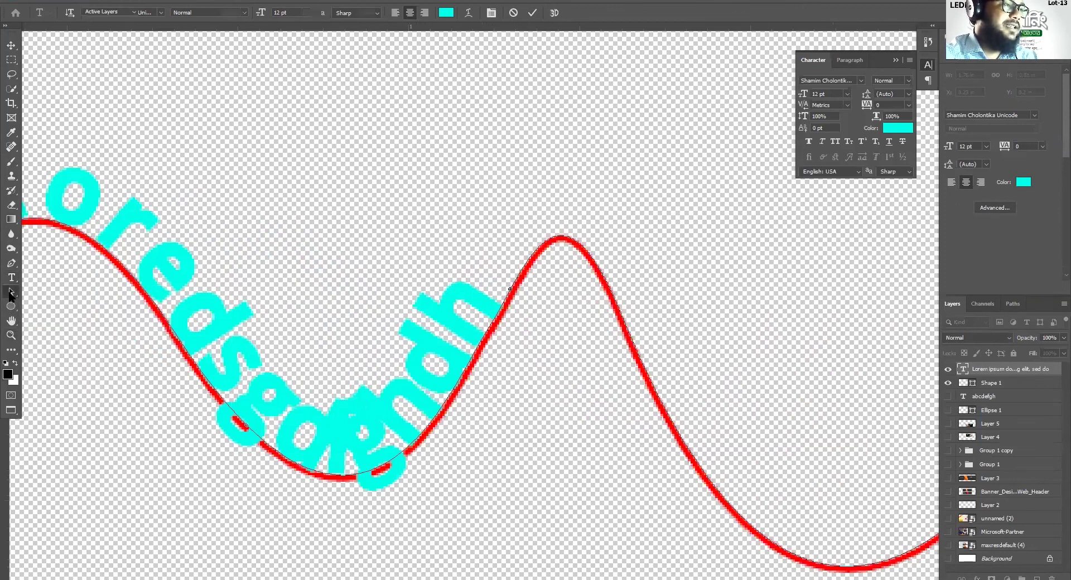
pyautogui.click(10, 295)
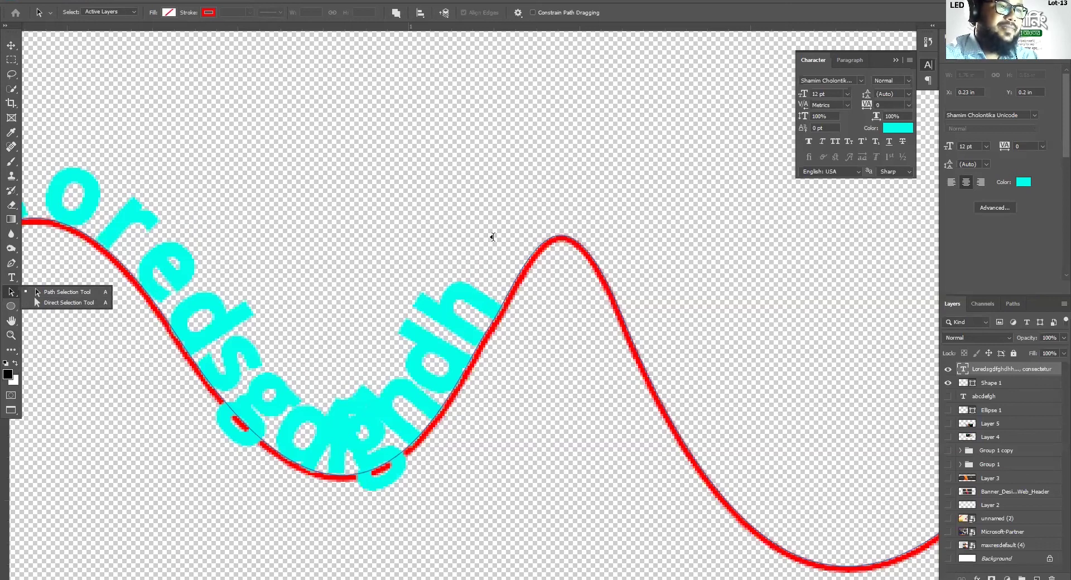
pyautogui.moveTo(490, 260)
pyautogui.mouseDown()
pyautogui.moveTo(502, 242)
pyautogui.moveTo(546, 225)
pyautogui.moveTo(608, 248)
pyautogui.moveTo(669, 434)
pyautogui.moveTo(709, 446)
pyautogui.moveTo(759, 523)
pyautogui.moveTo(718, 491)
pyautogui.mouseUp()
# - Move the text's end point toward the wave's final rise and flip the text to the underside of the path
pyautogui.scroll(-4, 718, 490)
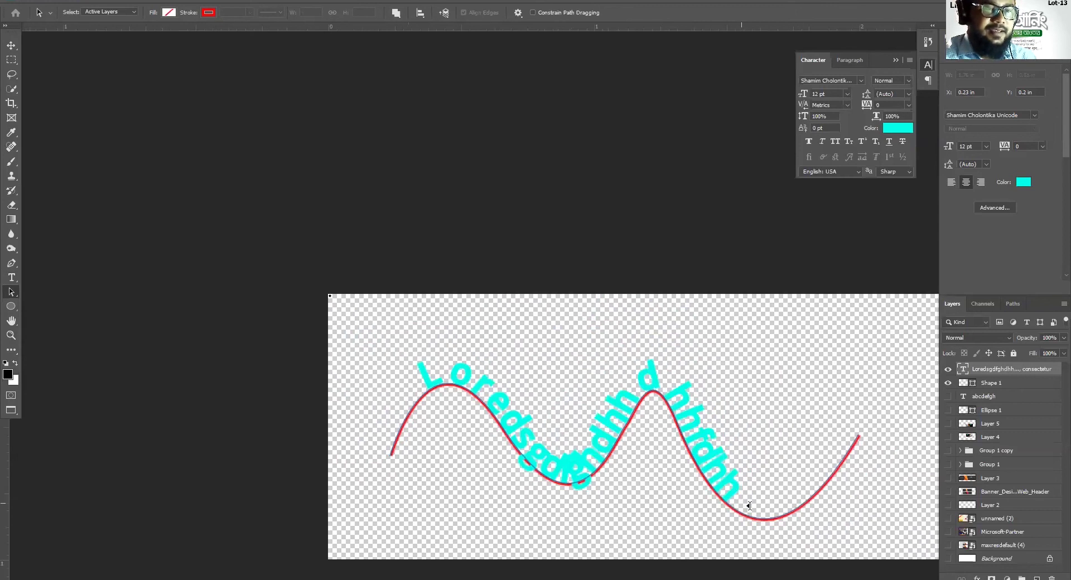
pyautogui.moveTo(749, 506); pyautogui.dragTo(833, 494)
pyautogui.moveTo(854, 453); pyautogui.dragTo(804, 489)
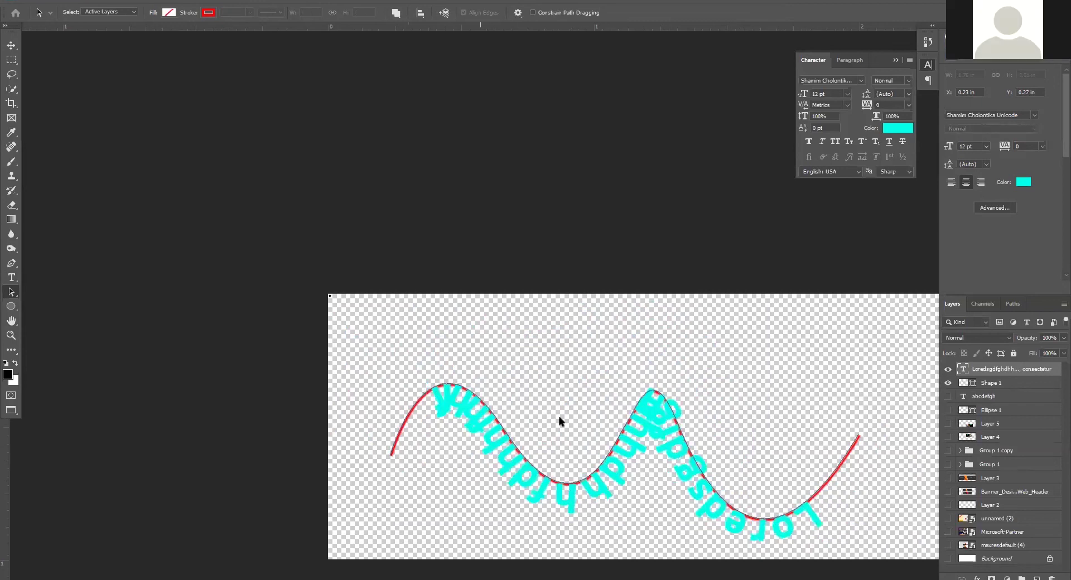
# - Flip the cyan text back to the upper side of its path, starting at the left end, and show the white Background layer
pyautogui.click(651, 393)
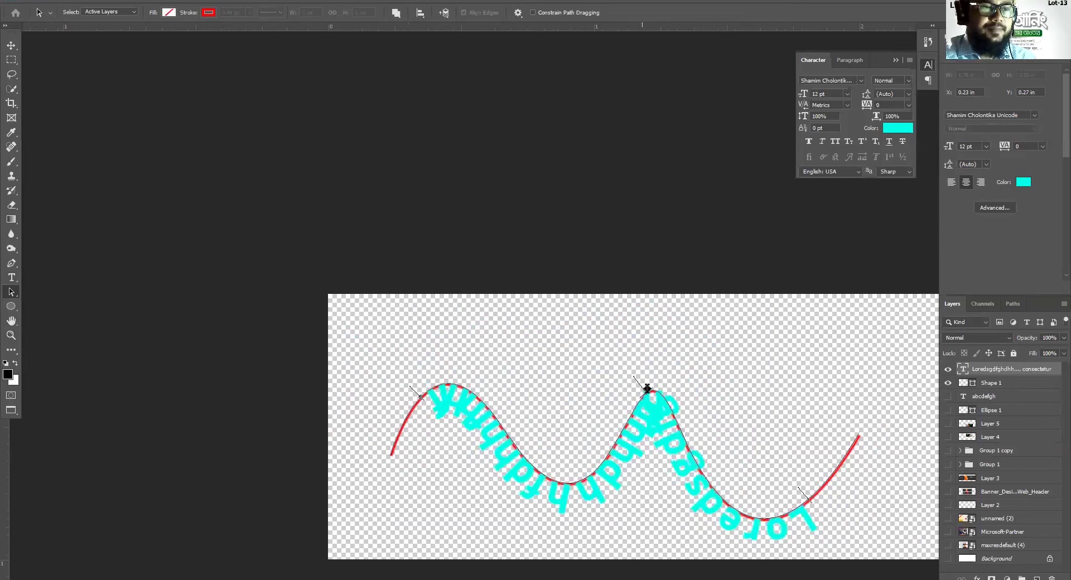
pyautogui.moveTo(641, 410); pyautogui.dragTo(596, 441)
pyautogui.scroll(3, 646, 472)
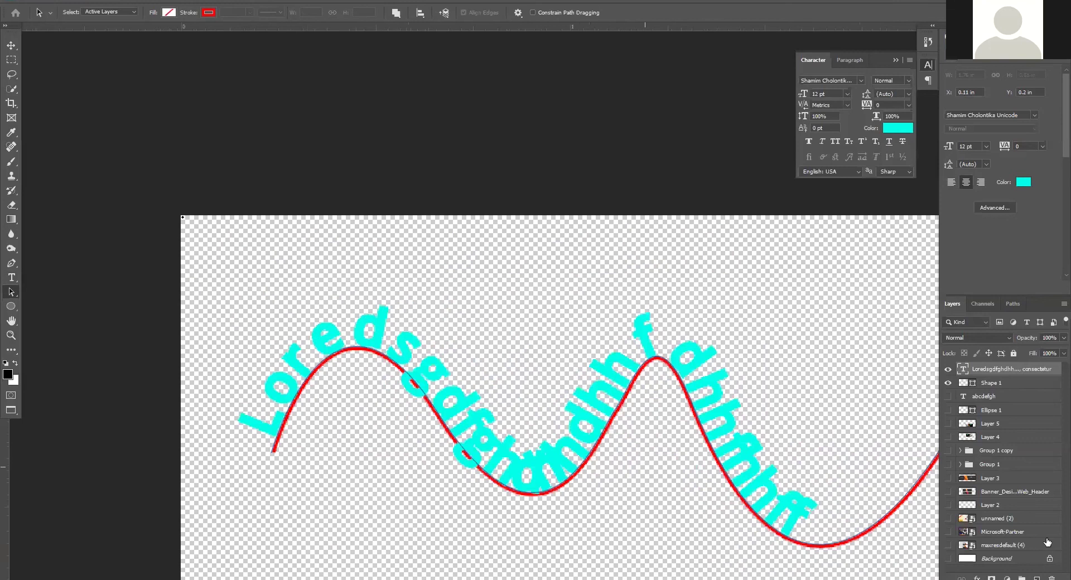
pyautogui.click(947, 558)
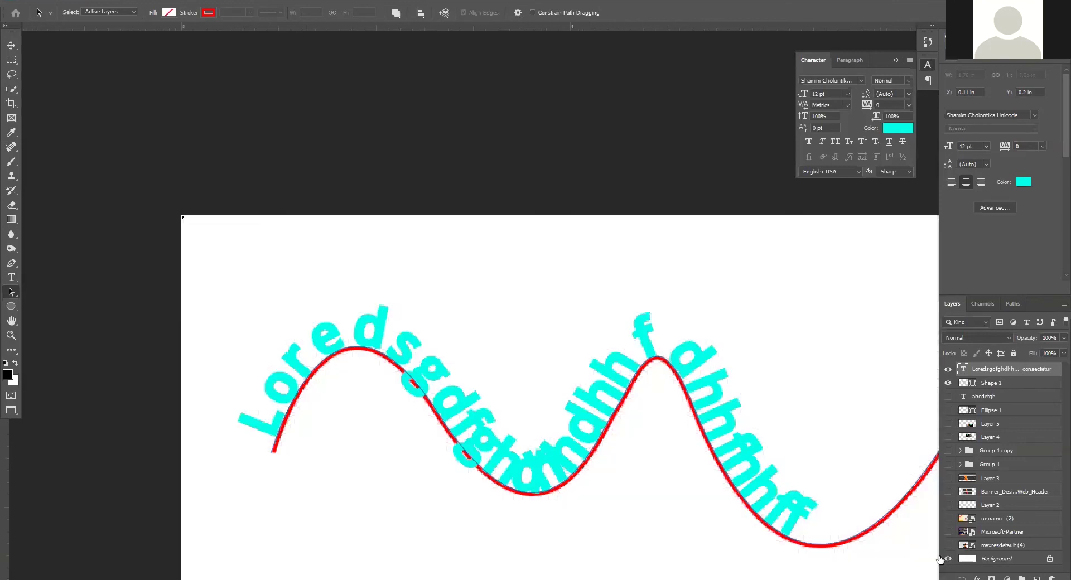
pyautogui.scroll(-2, 662, 484)
pyautogui.scroll(-2, 661, 485)
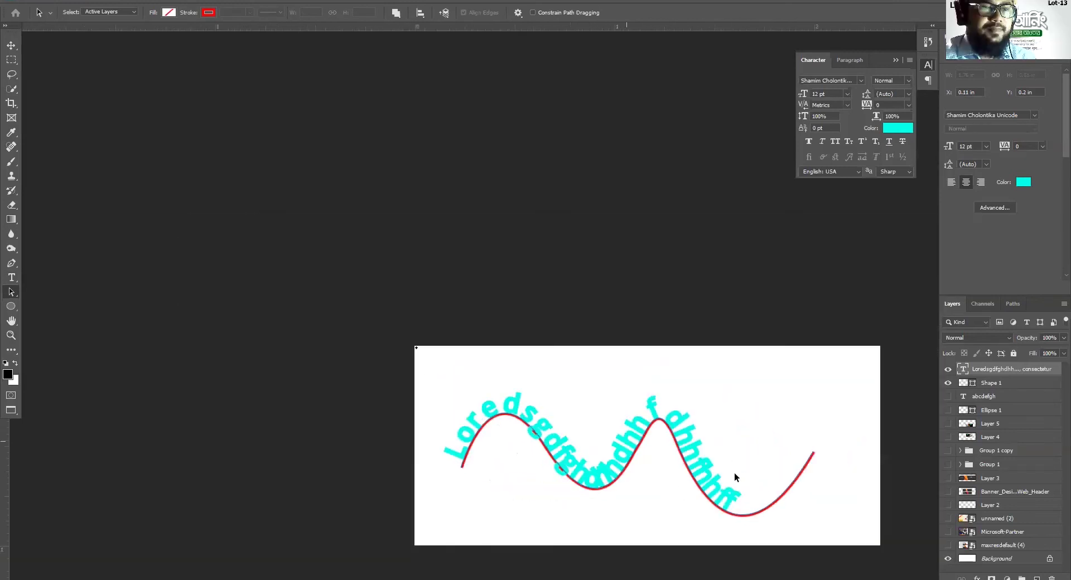
# - Select and deselect the text path with the Path Selection tool, and display its anchor points with the Direct Selection tool
pyautogui.click(780, 502)
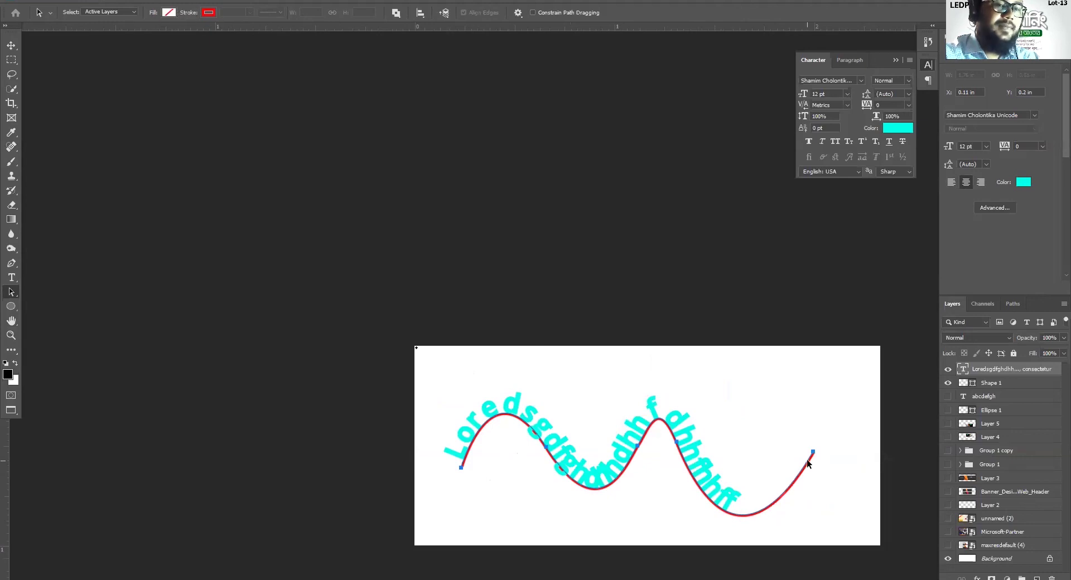
pyautogui.click(698, 267)
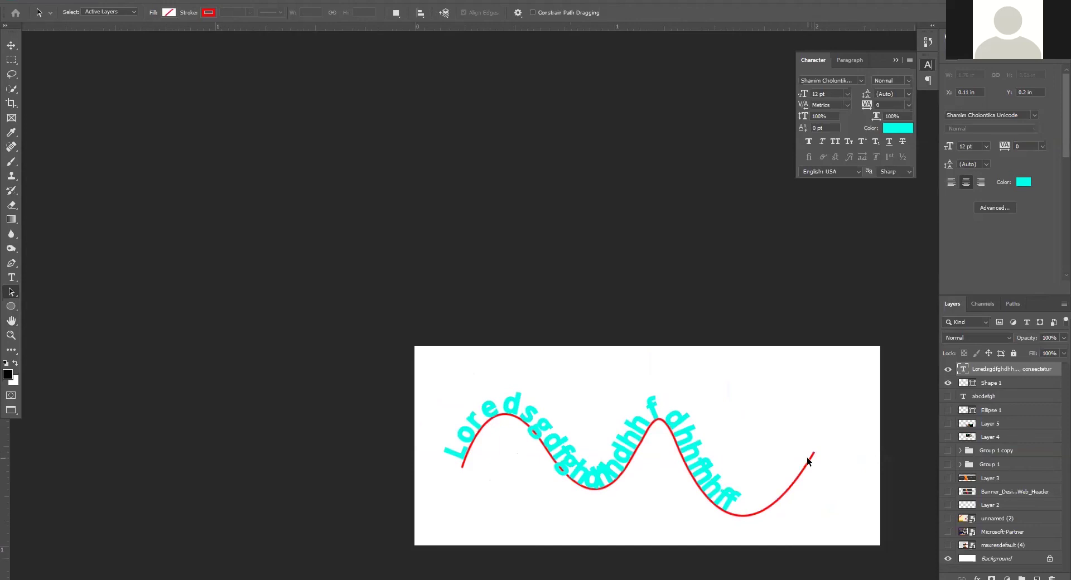
pyautogui.rightClick(8, 291)
pyautogui.click(45, 304)
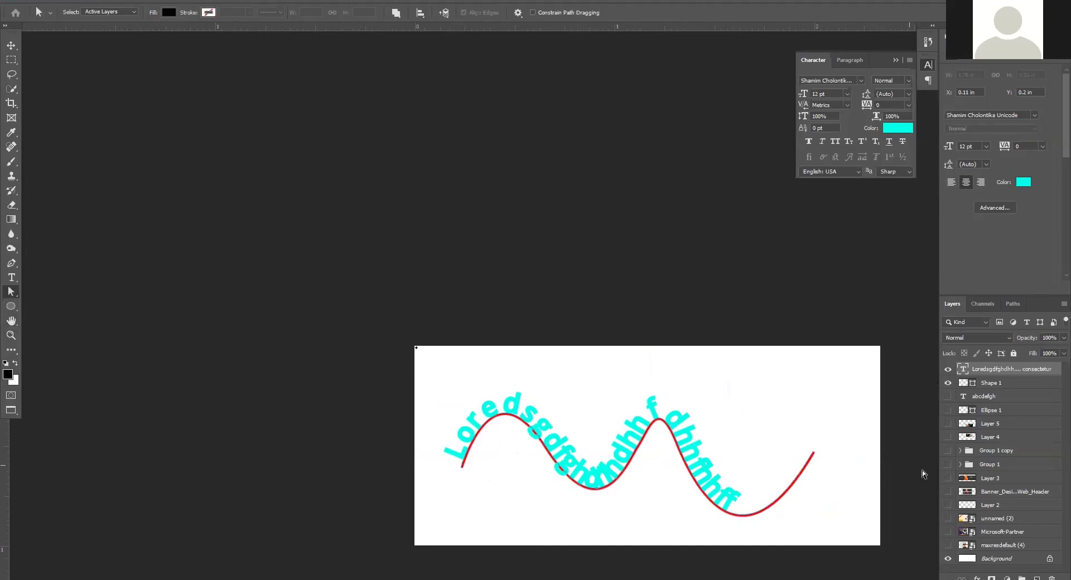
pyautogui.click(809, 464)
# - Try the All Layers selection option and return it to Active Layers
pyautogui.click(125, 12)
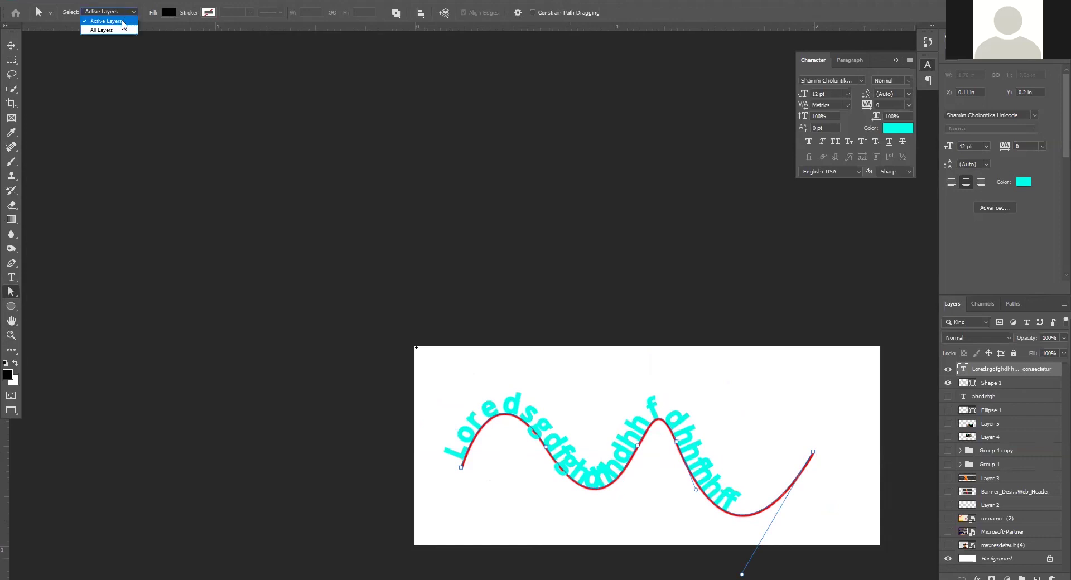
pyautogui.click(118, 31)
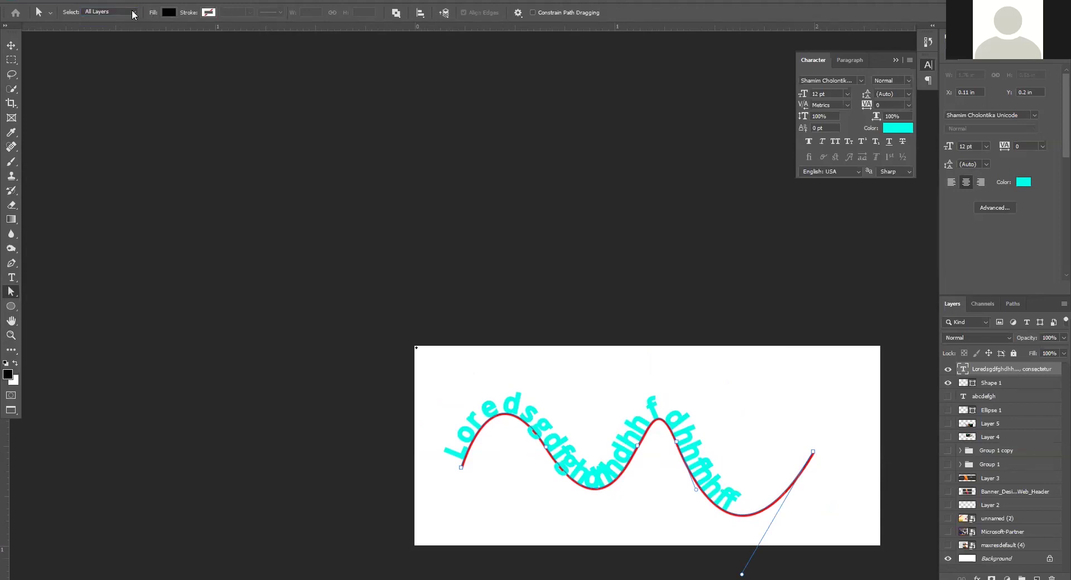
pyautogui.click(134, 12)
pyautogui.click(203, 18)
# - Move the text path up and to the left, off the red curve, with the Path Selection tool
pyautogui.moveTo(11, 297); pyautogui.dragTo(55, 304)
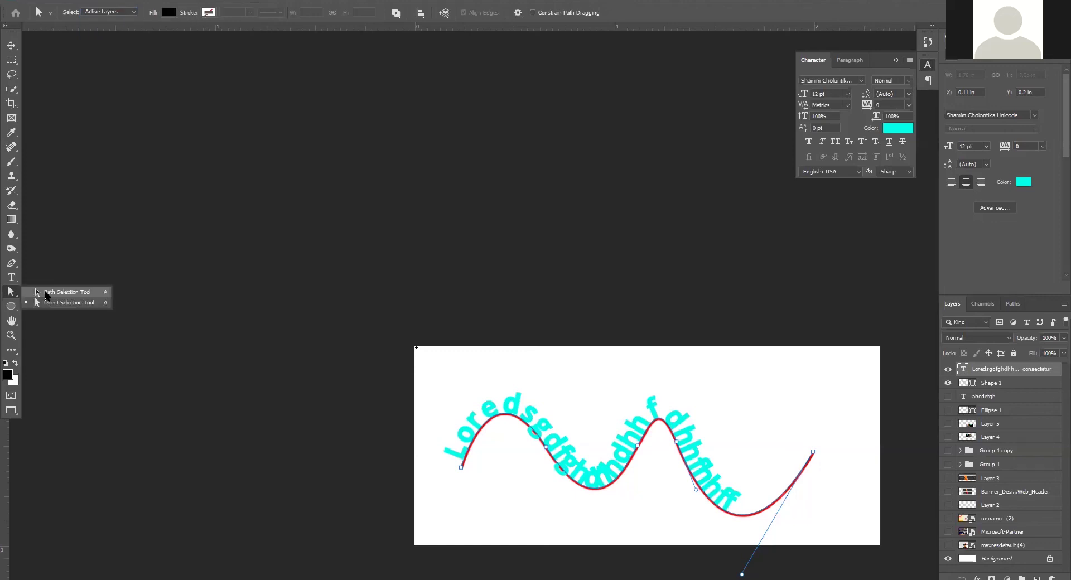
pyautogui.moveTo(807, 463); pyautogui.dragTo(777, 441)
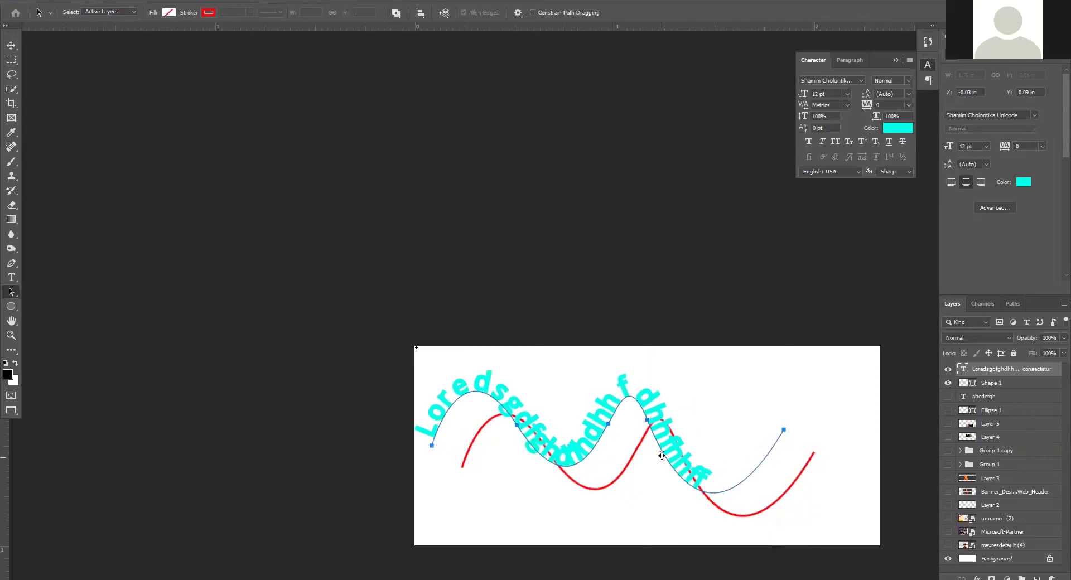
pyautogui.click(606, 484)
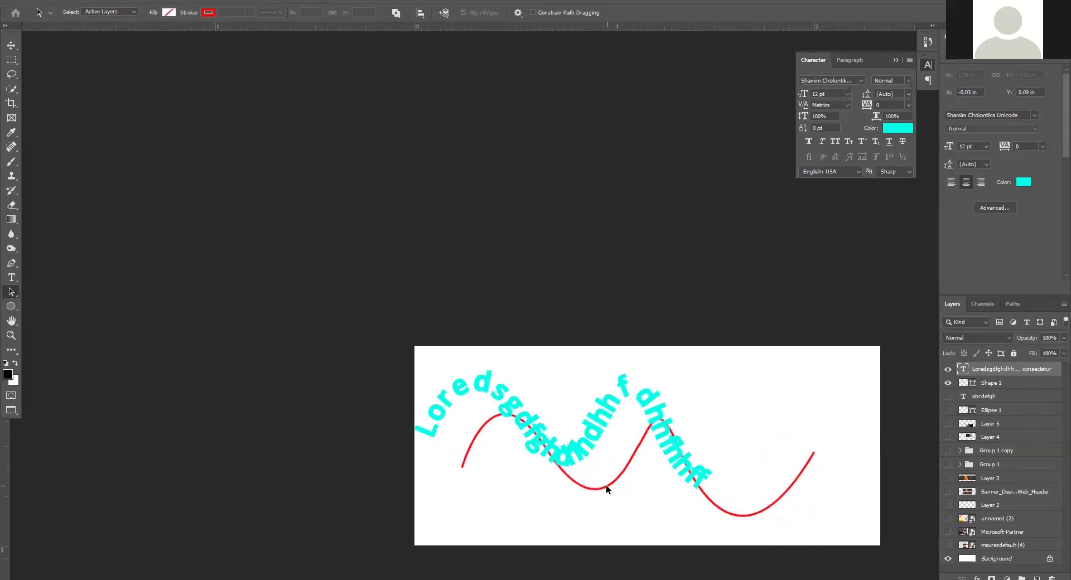
pyautogui.moveTo(606, 484)
pyautogui.mouseDown()
pyautogui.moveTo(605, 519)
pyautogui.moveTo(613, 483)
pyautogui.mouseUp()
pyautogui.moveTo(783, 453); pyautogui.dragTo(838, 523)
pyautogui.moveTo(727, 447); pyautogui.dragTo(454, 370)
pyautogui.click(410, 356)
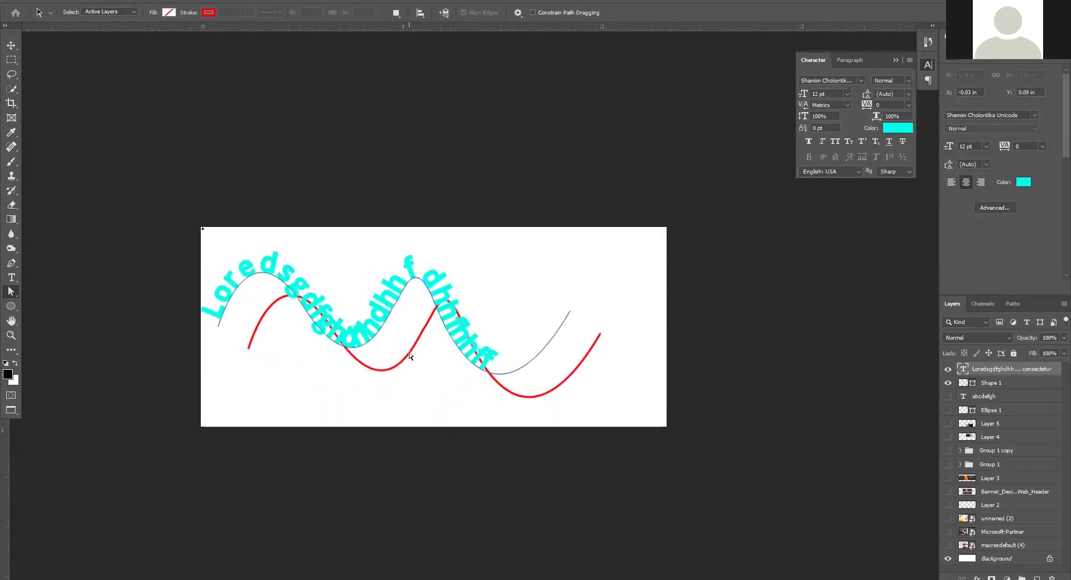
# - Slide the text's start along the path to the first crest, and shift the text layer to the right with the Move tool
pyautogui.moveTo(378, 316); pyautogui.dragTo(407, 259)
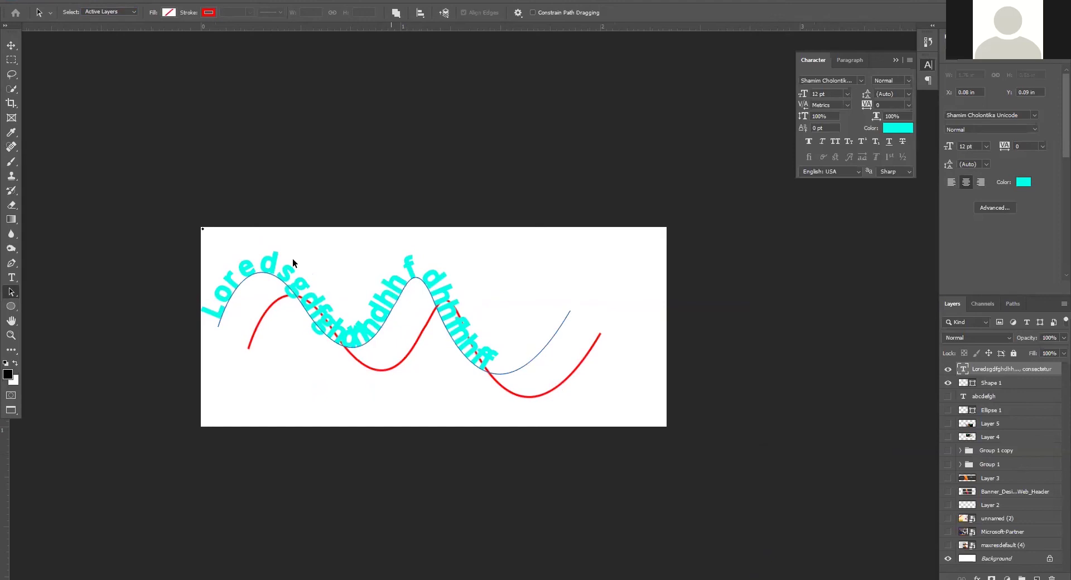
pyautogui.press('v')
pyautogui.moveTo(394, 287); pyautogui.dragTo(450, 340)
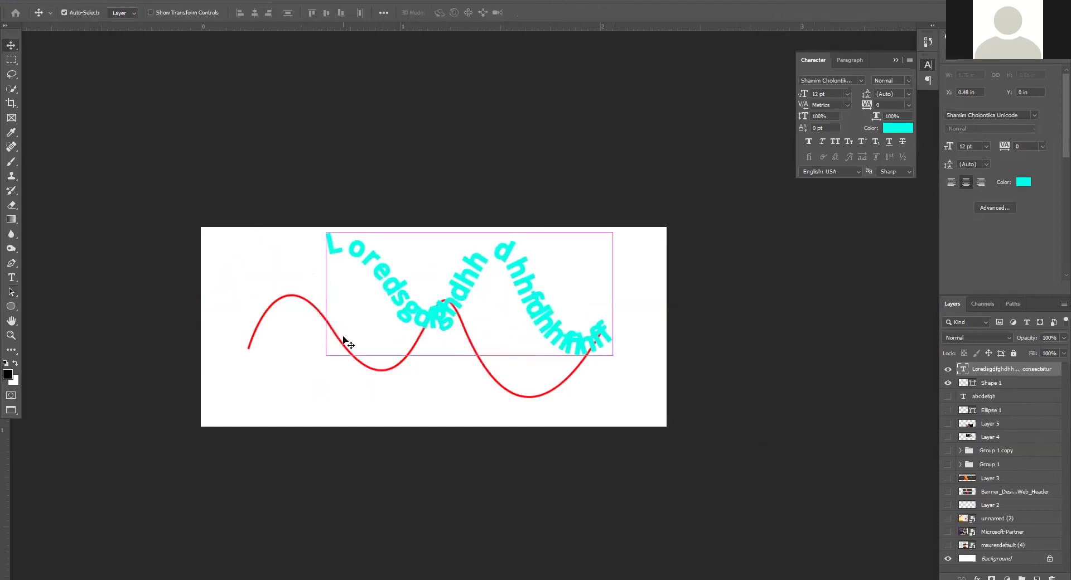
pyautogui.press('ctrl')
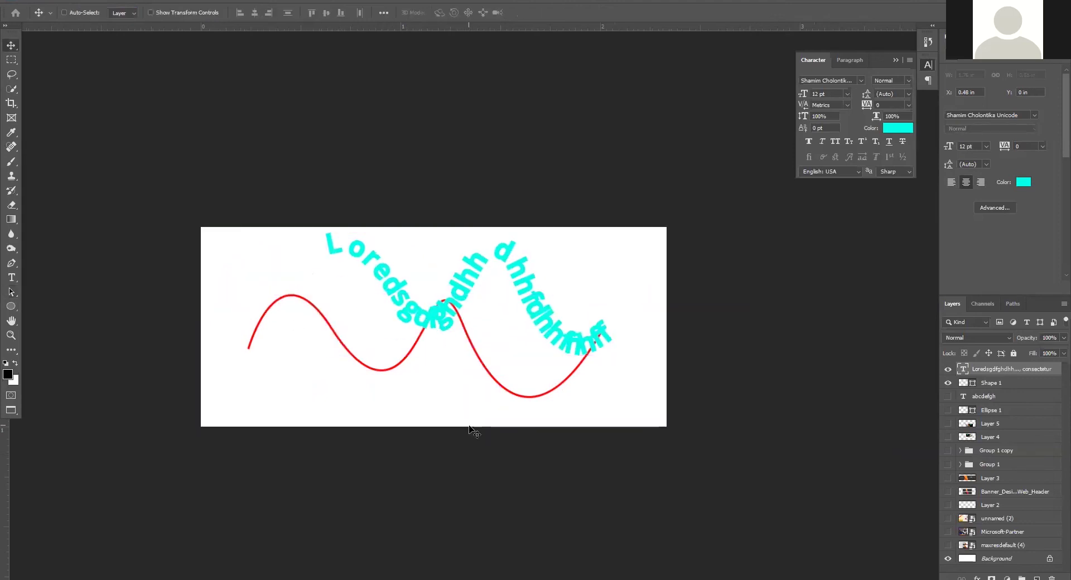
# - Move the cyan text down and to the left with the Shape 1 layer hidden, and show Shape 1 again
pyautogui.click(992, 383)
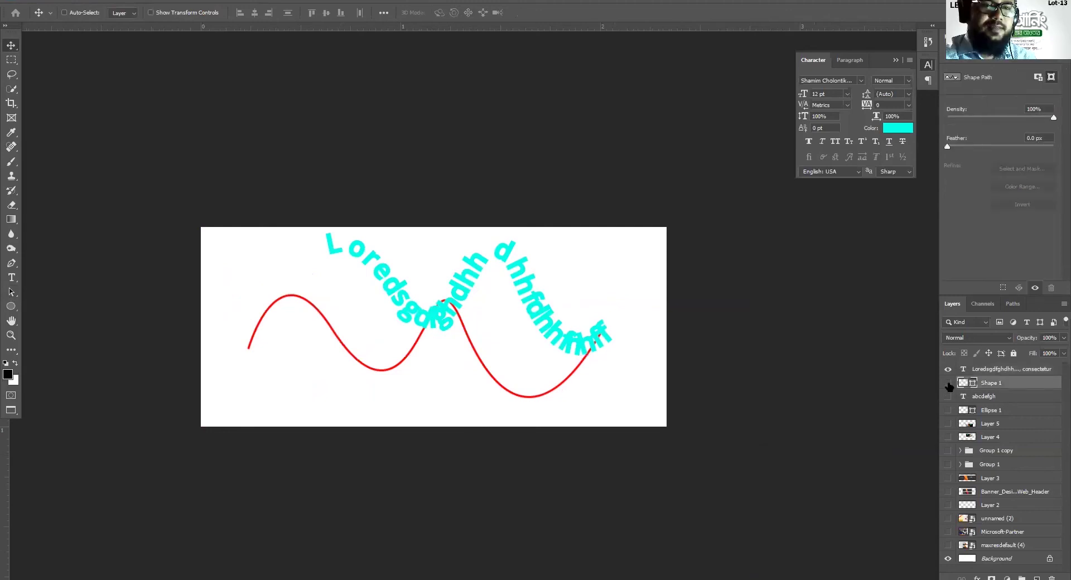
pyautogui.click(948, 383)
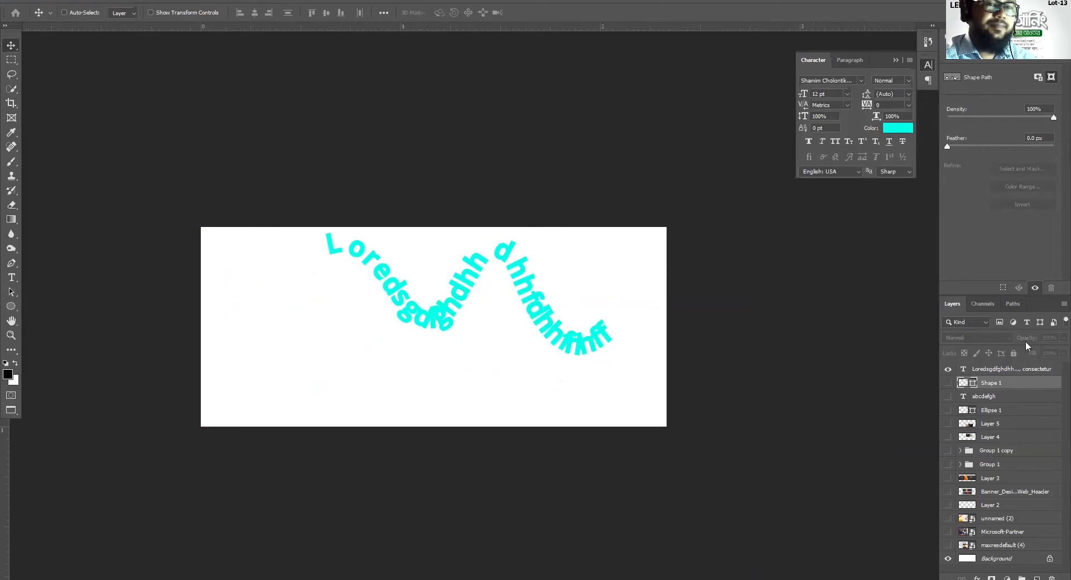
pyautogui.click(1014, 370)
pyautogui.moveTo(437, 318); pyautogui.dragTo(391, 375)
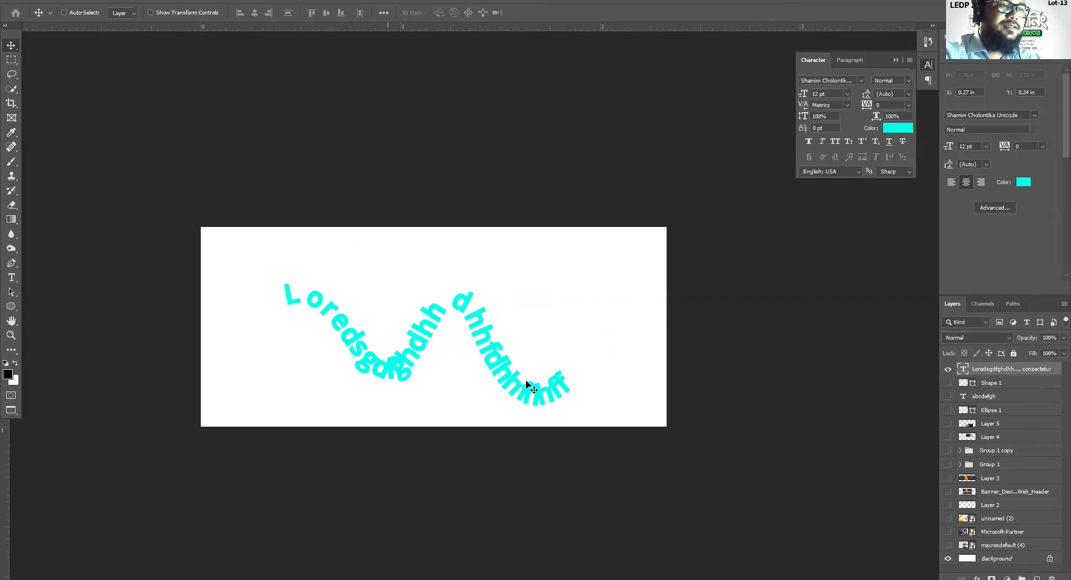
pyautogui.click(948, 383)
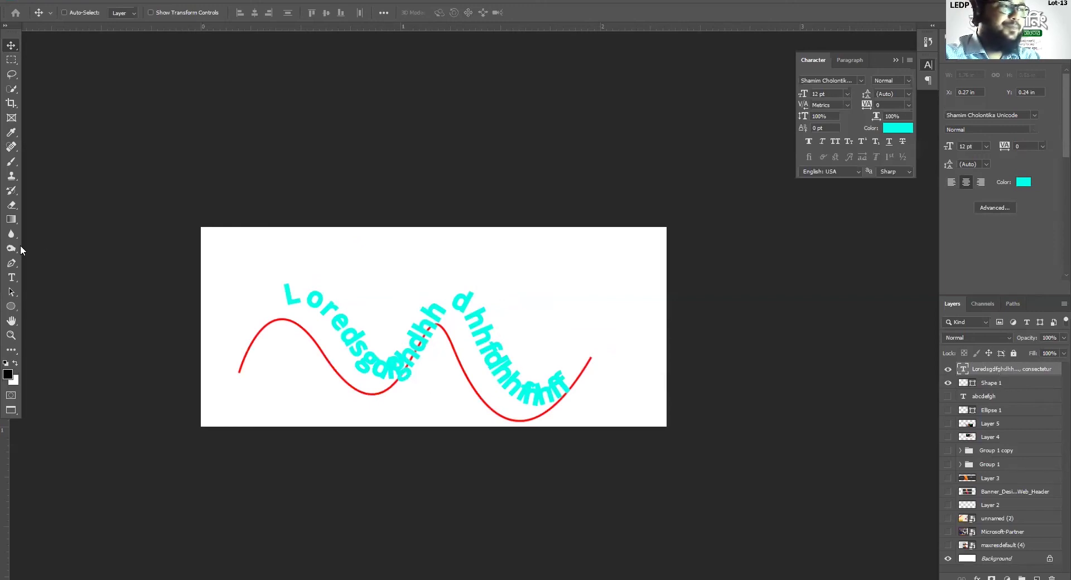
# - Slide the text toward the path's left end and flip it to the underside with the Path Selection tool, starting it near the last trough
pyautogui.click(12, 290)
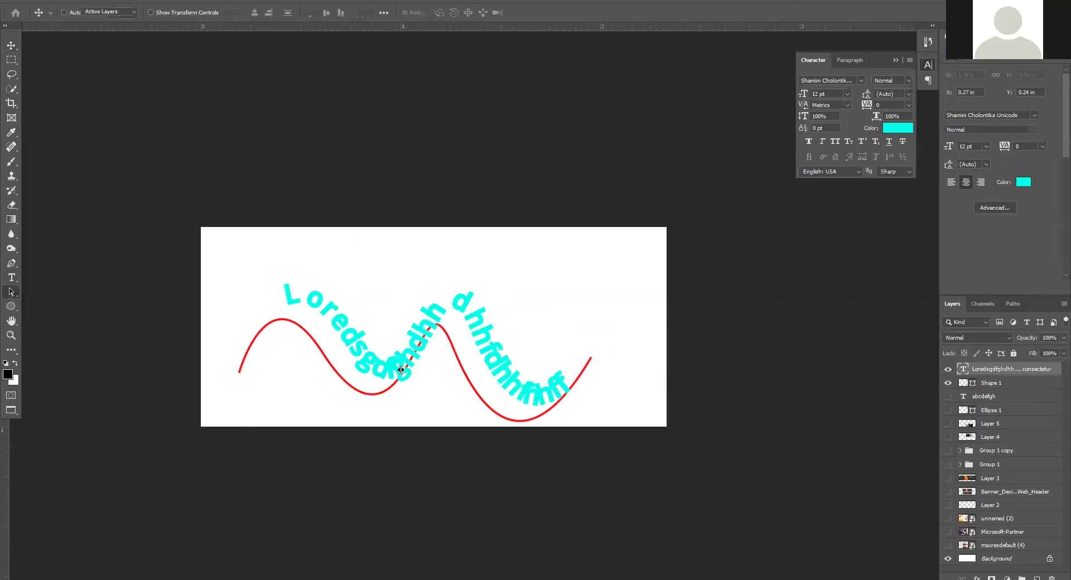
pyautogui.moveTo(424, 333); pyautogui.dragTo(415, 333)
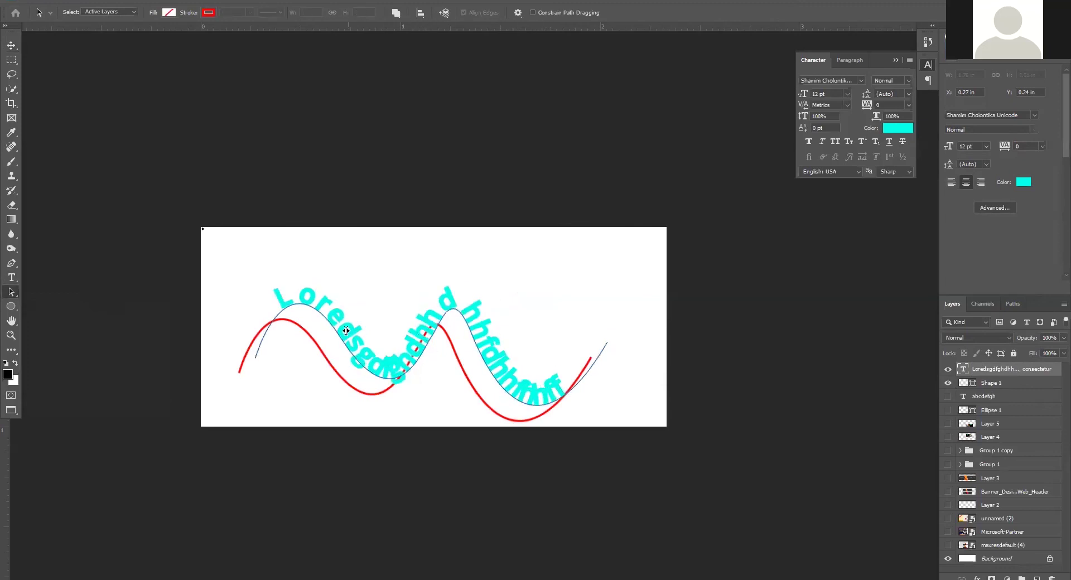
pyautogui.moveTo(272, 305); pyautogui.dragTo(246, 358)
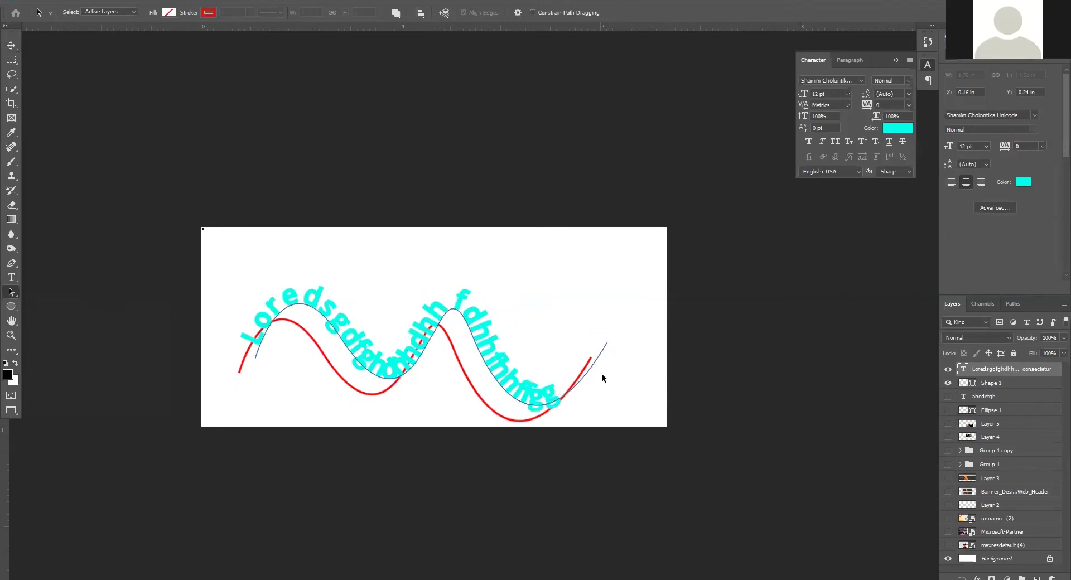
pyautogui.moveTo(552, 397); pyautogui.dragTo(537, 428)
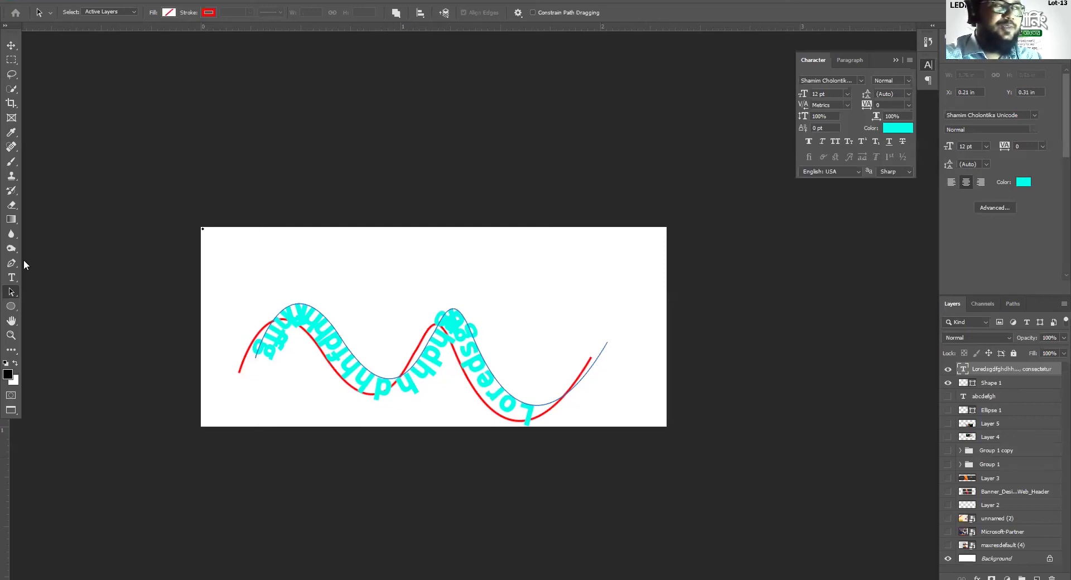
pyautogui.click(12, 46)
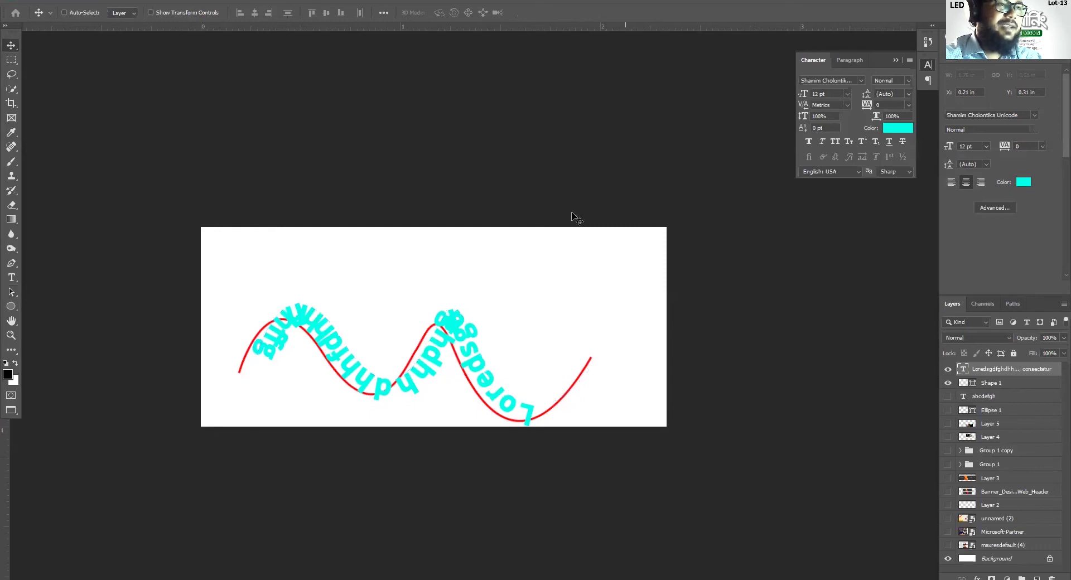